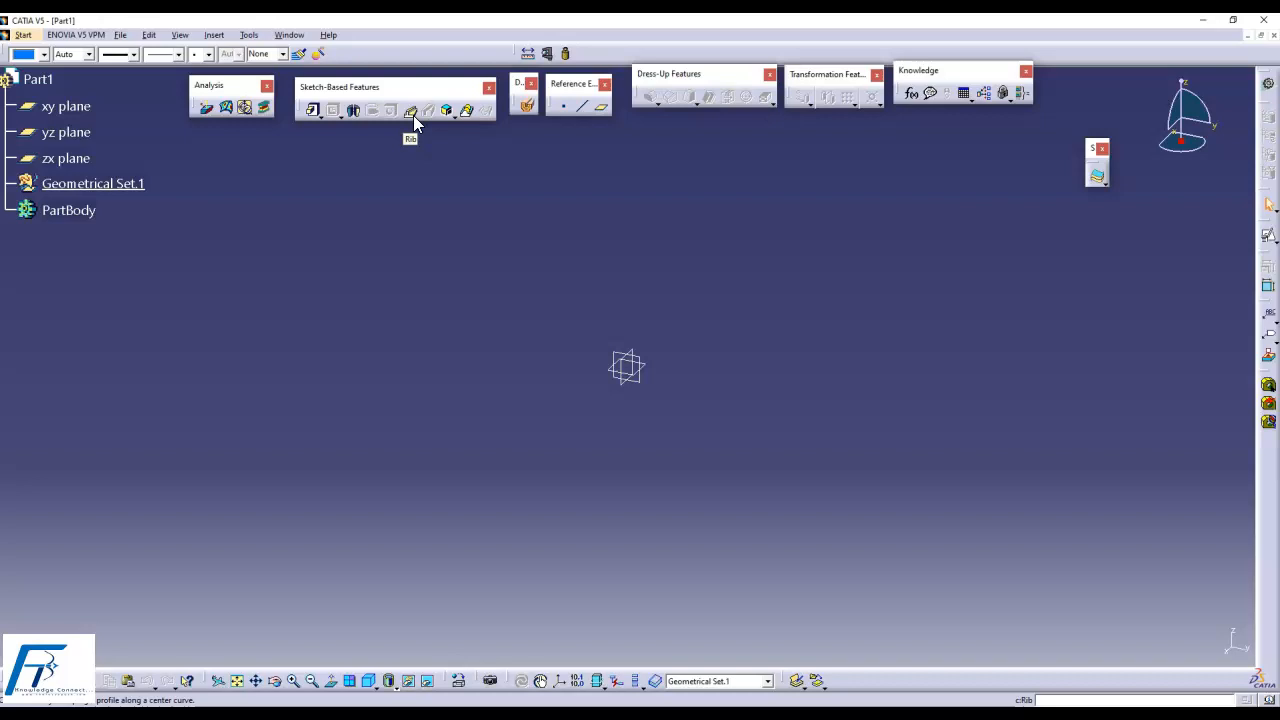
# - Start a positioned sketch on the xy plane with implicit origin and orientation
pyautogui.click(634, 391)
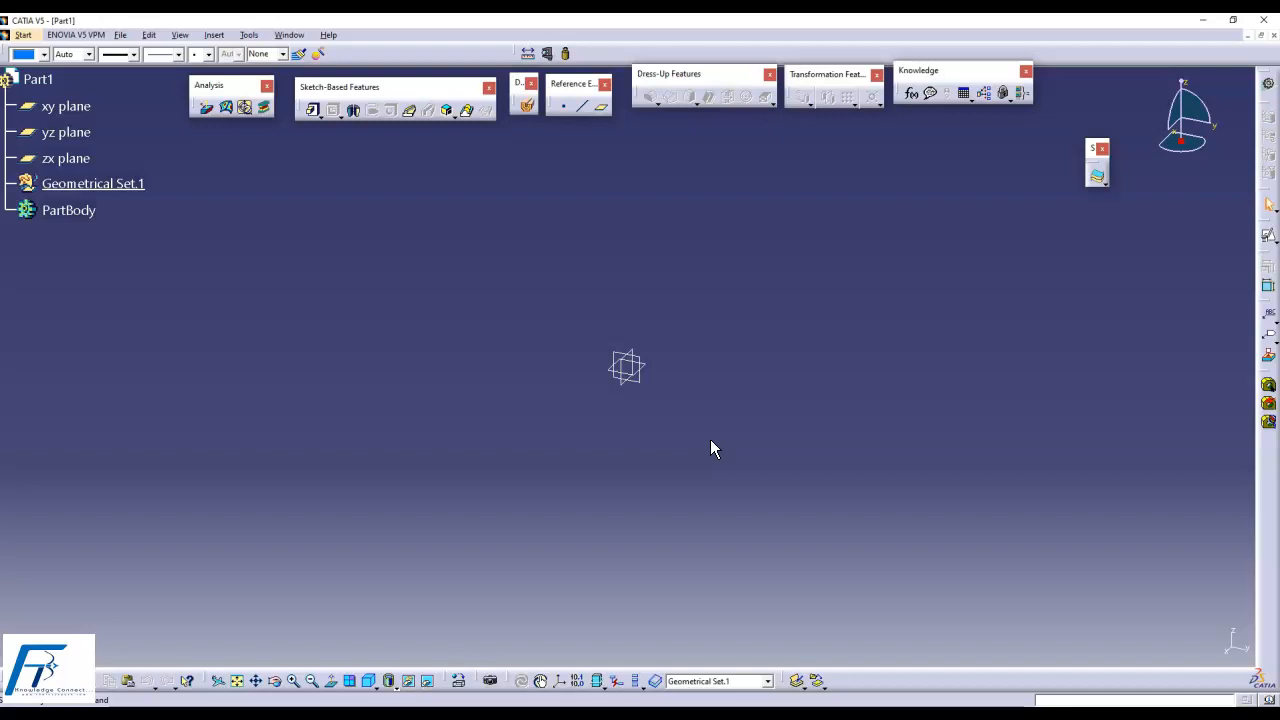
pyautogui.click(740, 393)
pyautogui.click(650, 368)
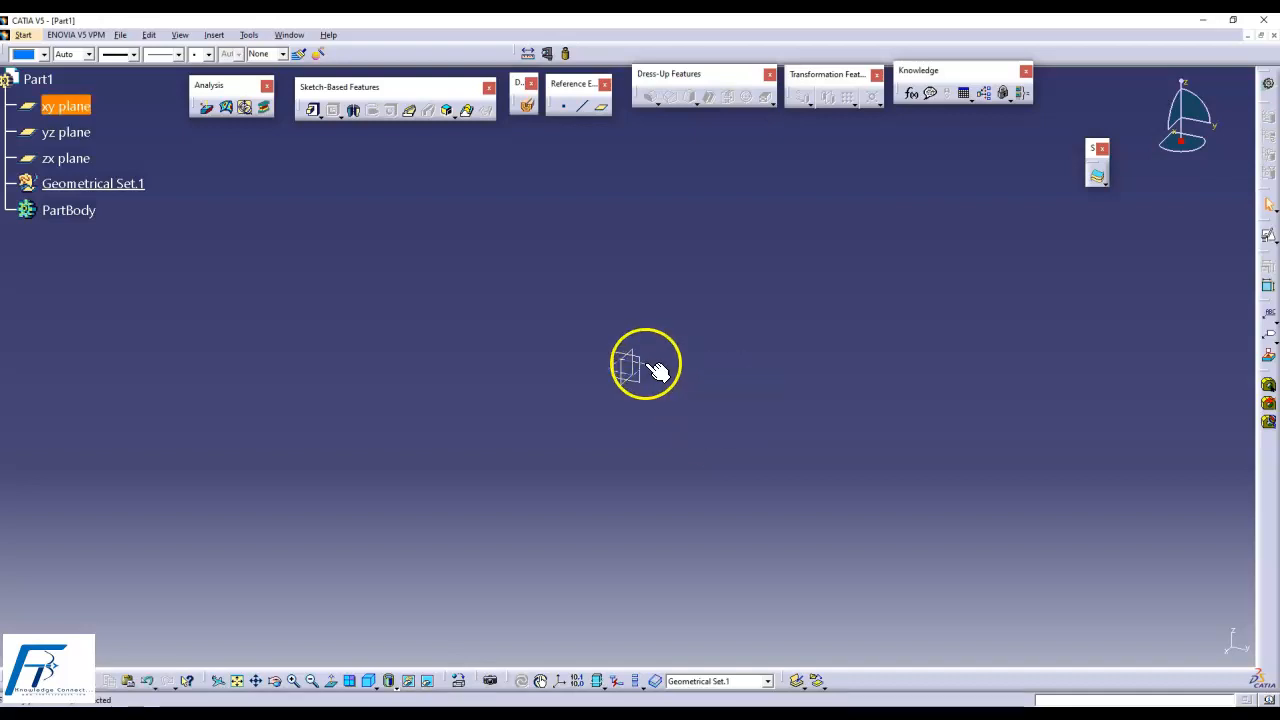
pyautogui.click(1268, 246)
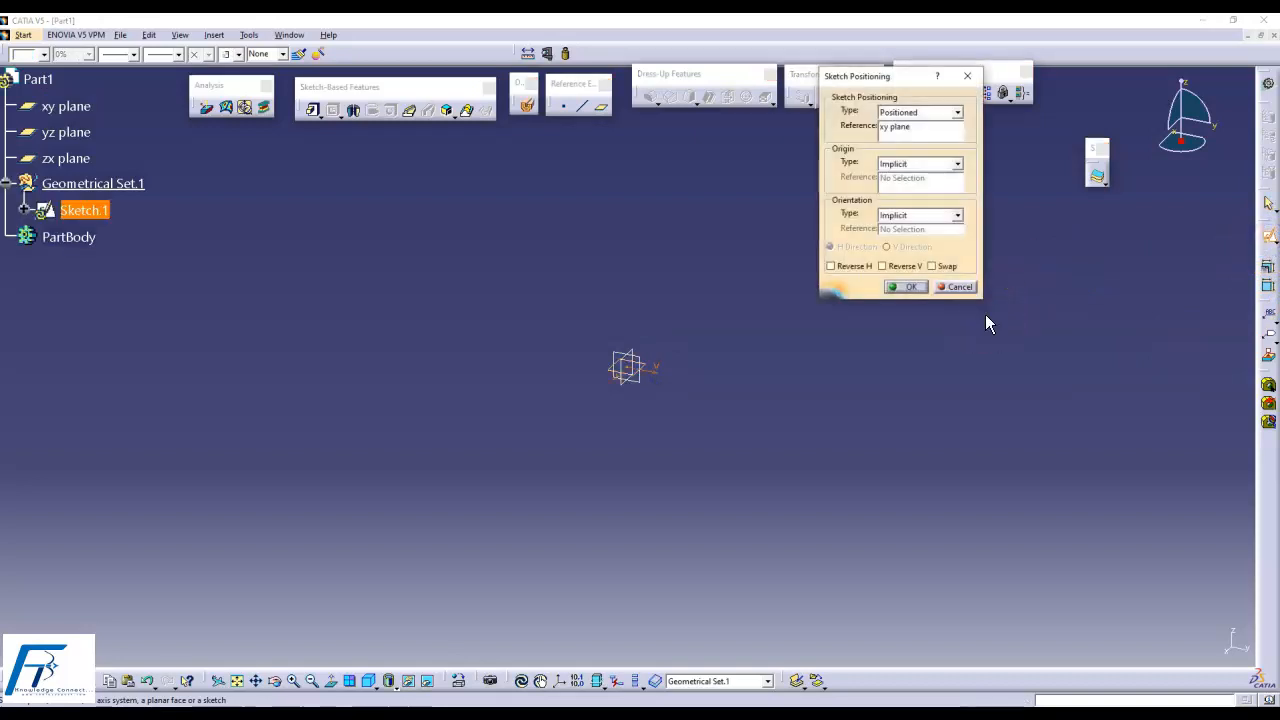
pyautogui.click(905, 287)
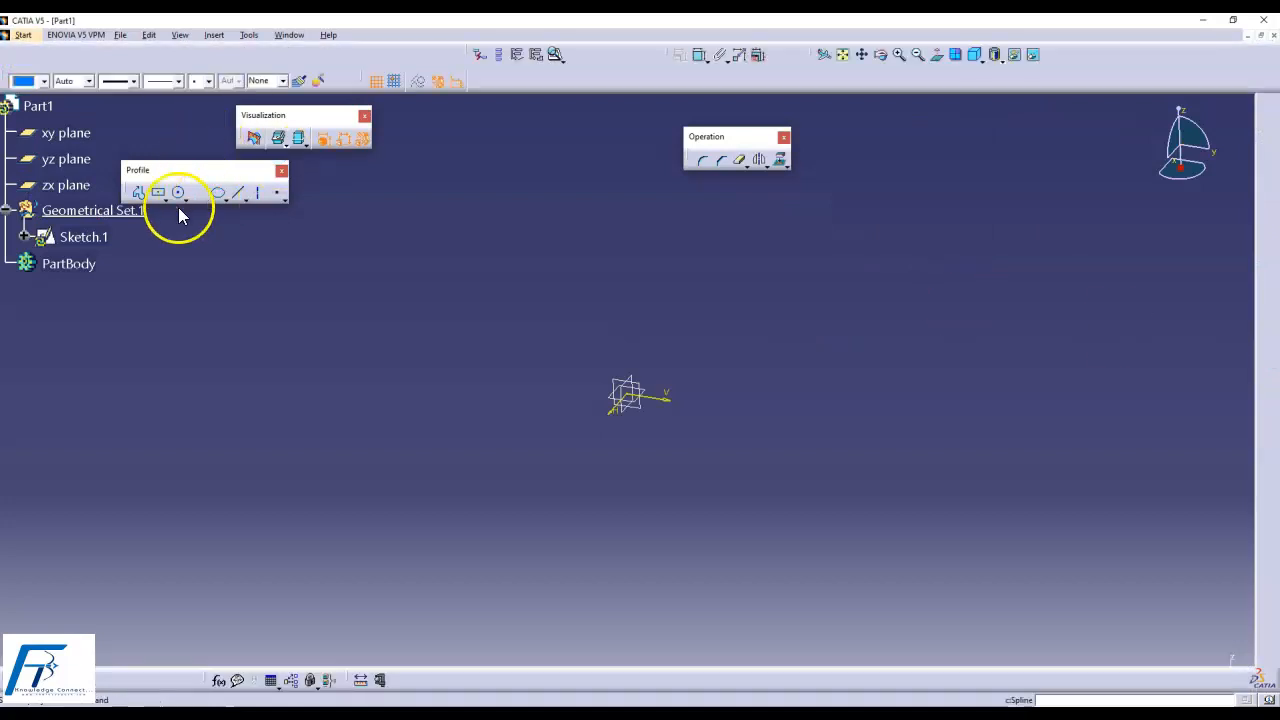
# - Draw a circle of about 38 mm radius centred on the sketch origin
pyautogui.moveTo(190, 173)
pyautogui.mouseDown()
pyautogui.moveTo(279, 180)
pyautogui.moveTo(460, 128)
pyautogui.moveTo(472, 112)
pyautogui.mouseUp()
pyautogui.press('Return')
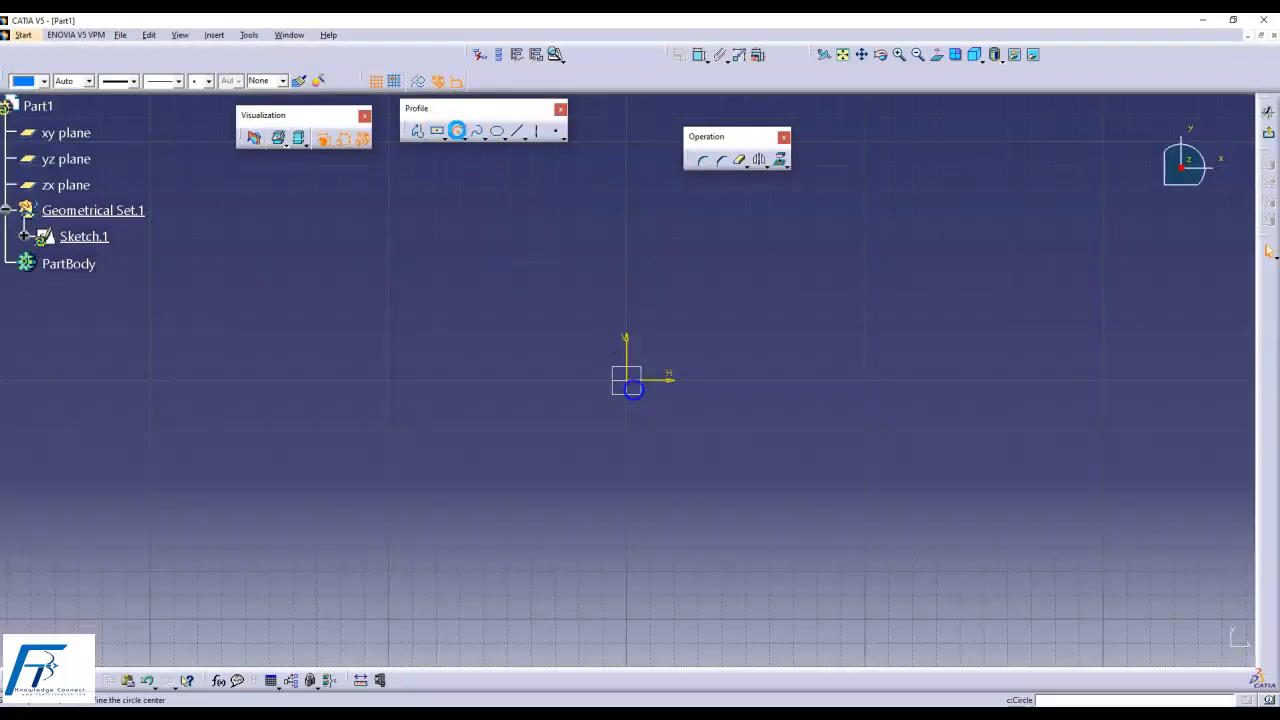
pyautogui.click(630, 382)
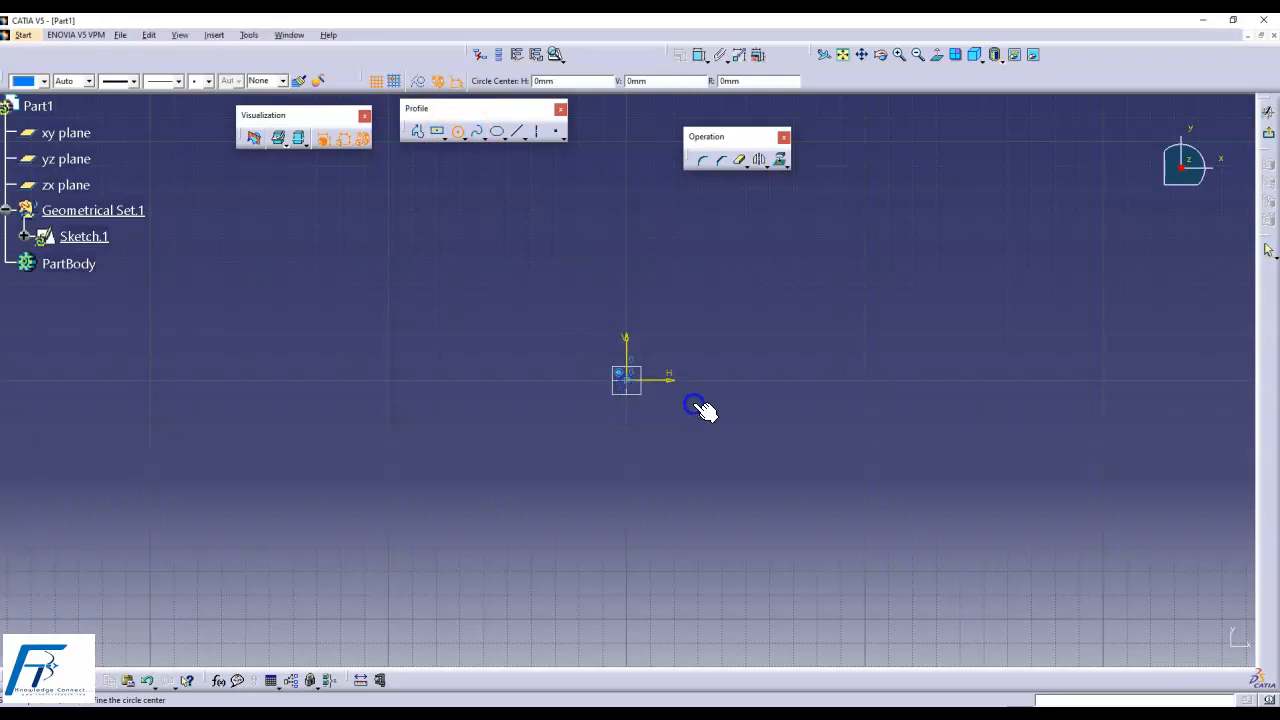
pyautogui.click(714, 395)
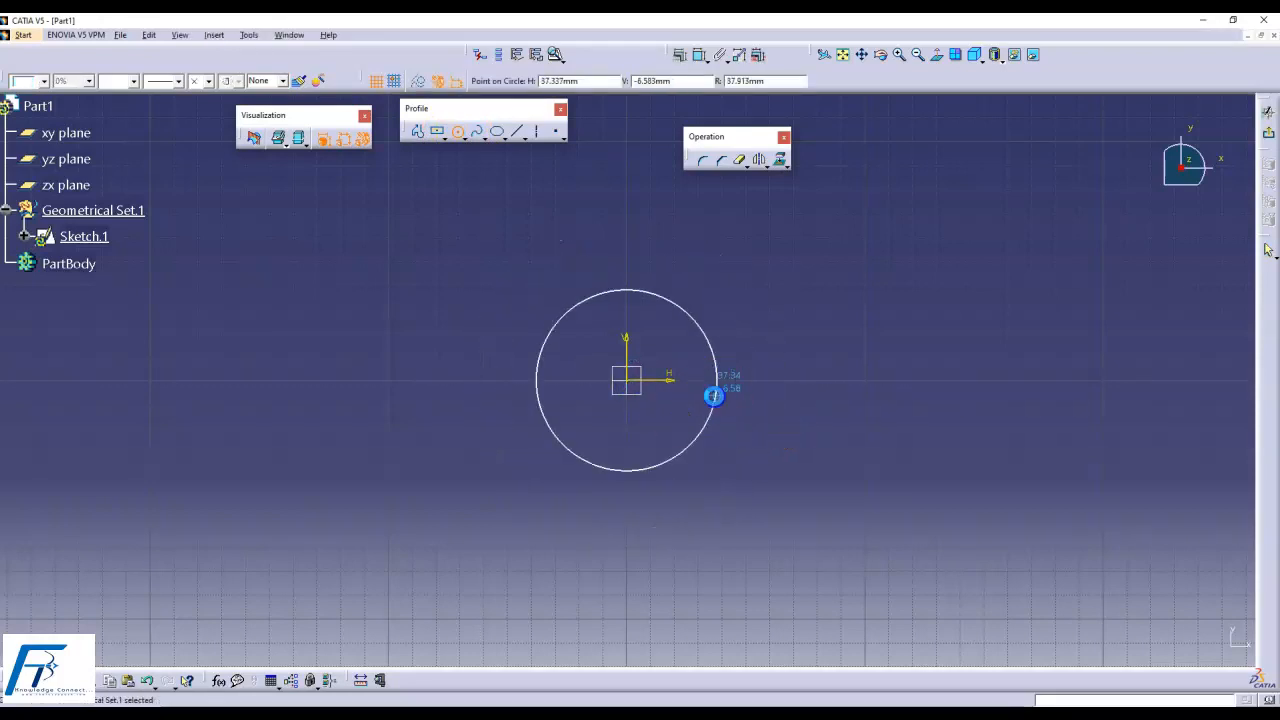
# - Dimension the circle's diameter, set it to 75 mm, and exit the sketch
pyautogui.click(700, 56)
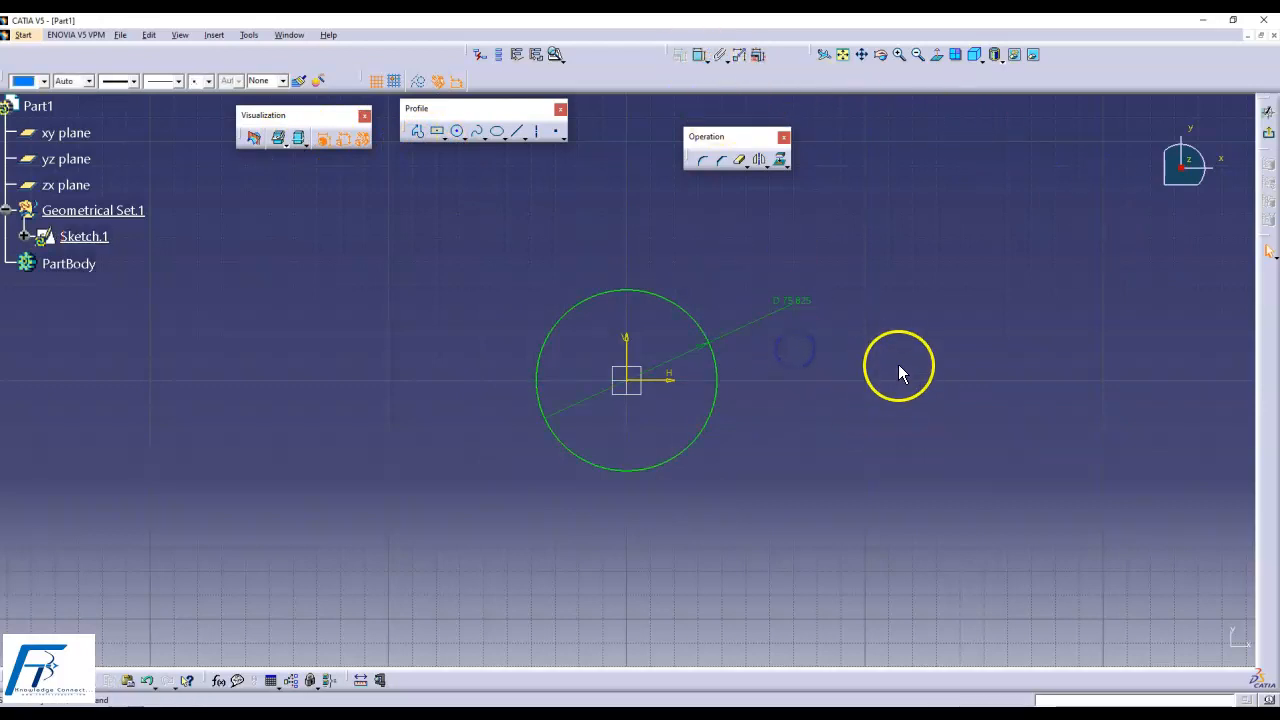
pyautogui.click(793, 300)
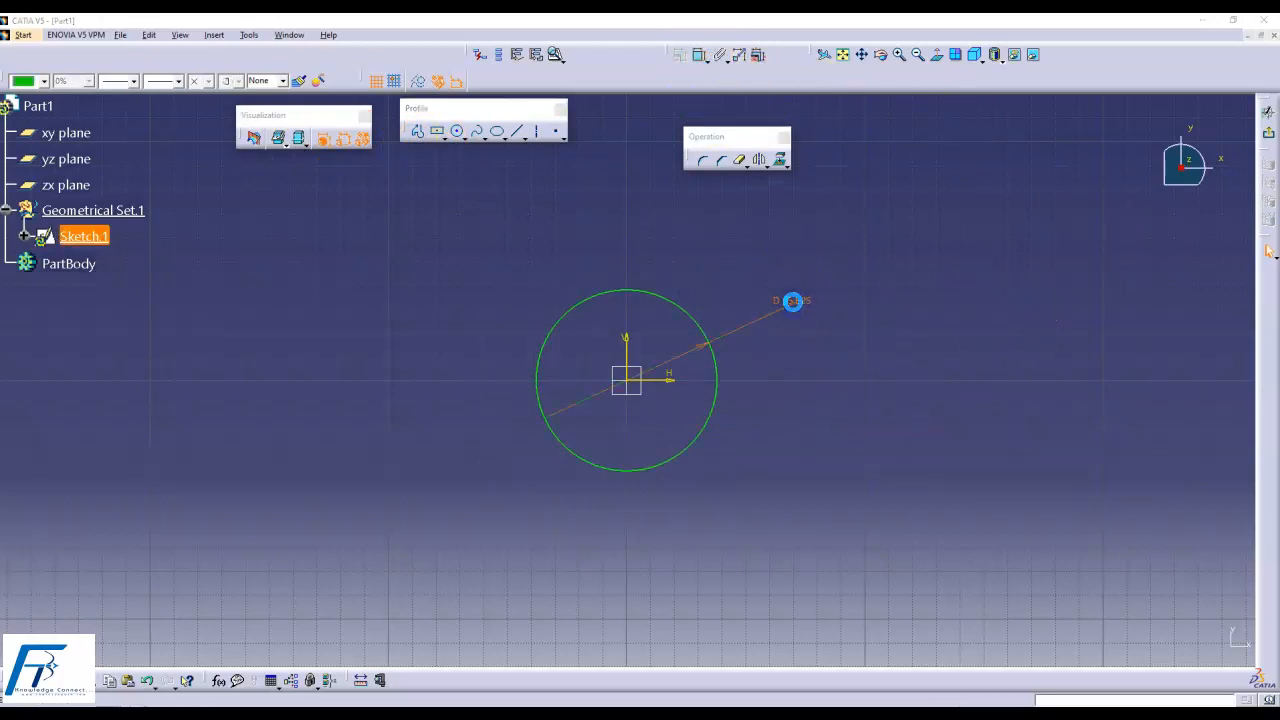
pyautogui.click(984, 200)
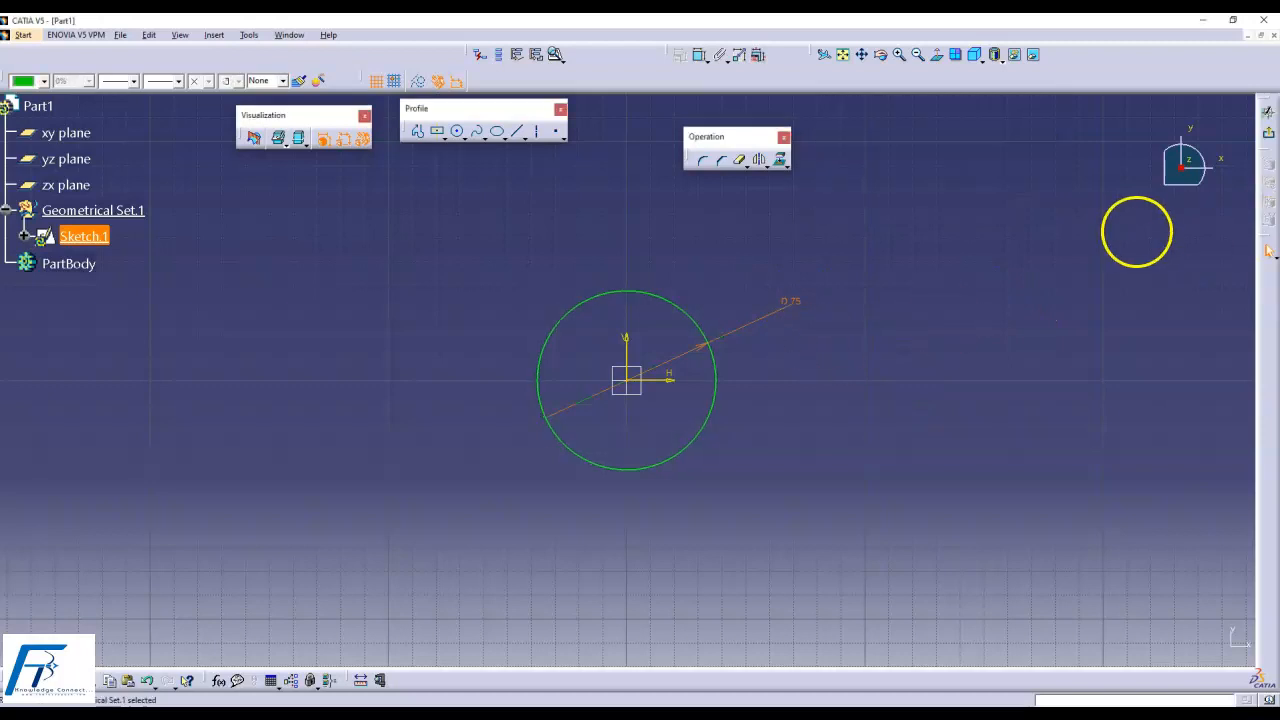
pyautogui.click(952, 320)
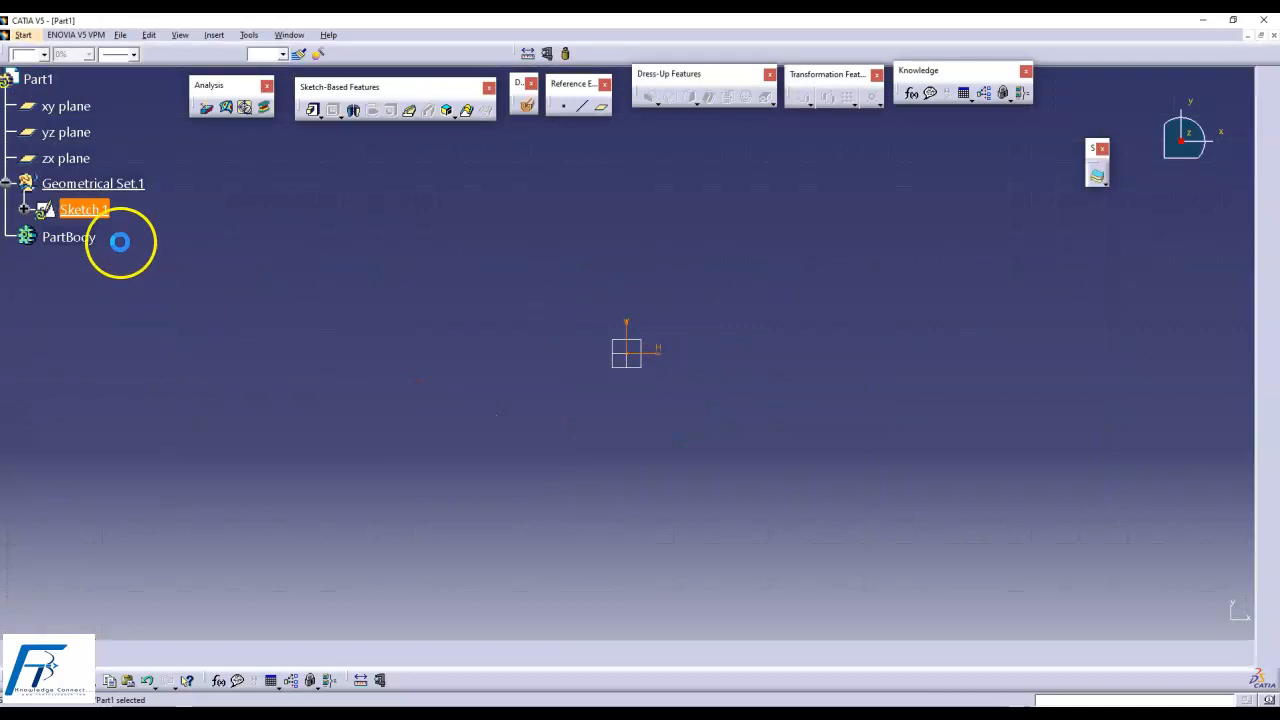
# - Rename the circle sketch as Profile
pyautogui.rightClick(100, 214)
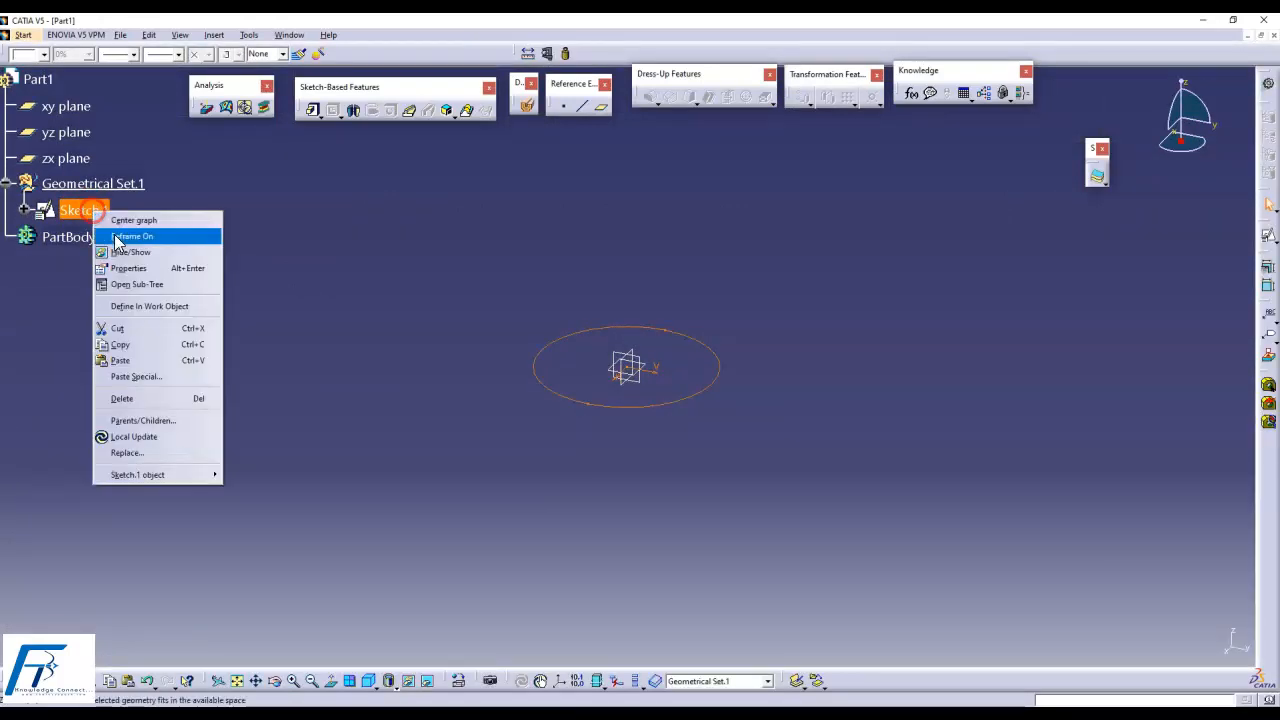
pyautogui.click(130, 266)
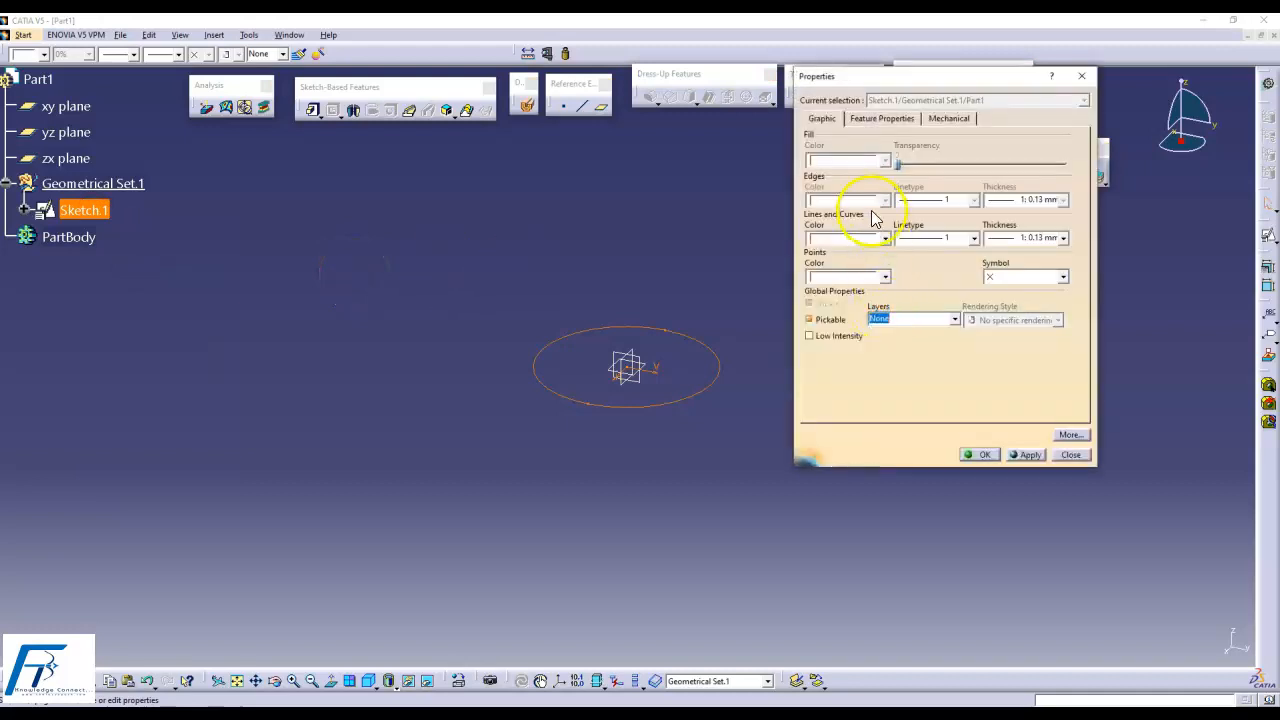
pyautogui.click(950, 117)
pyautogui.click(863, 118)
pyautogui.click(910, 146)
pyautogui.write('Profile')
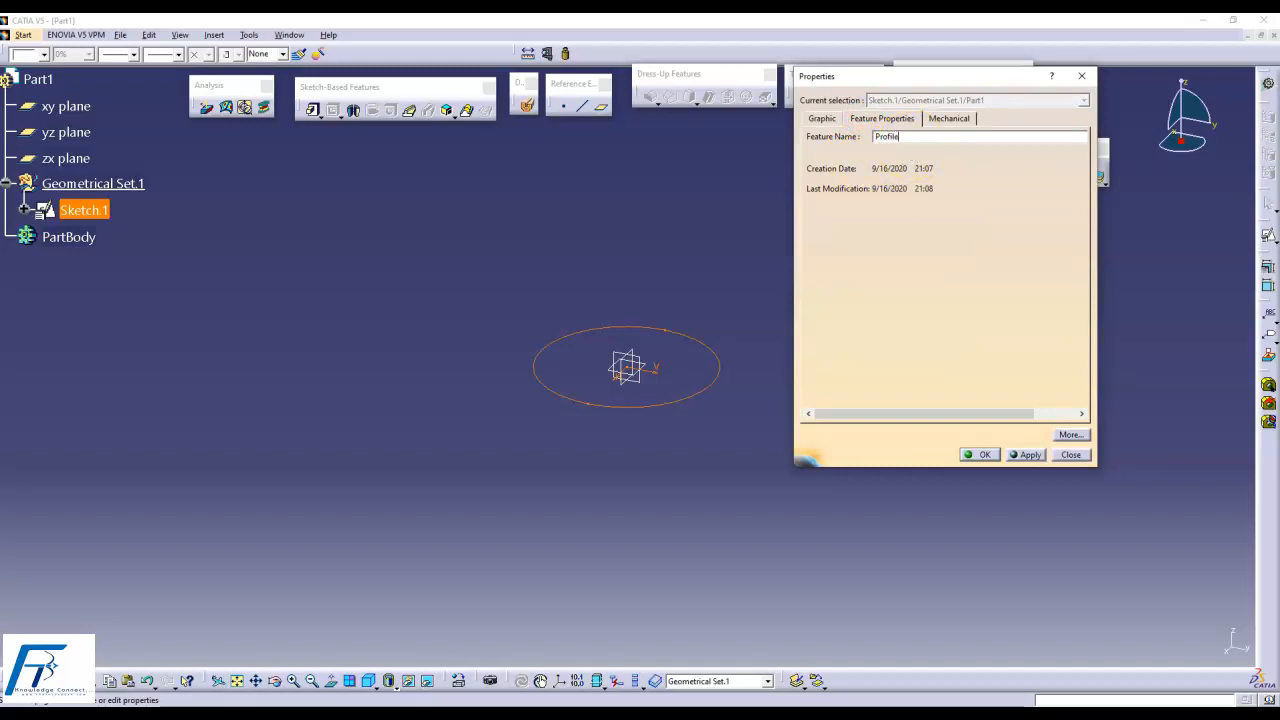
pyautogui.click(1025, 454)
pyautogui.click(969, 454)
pyautogui.click(820, 421)
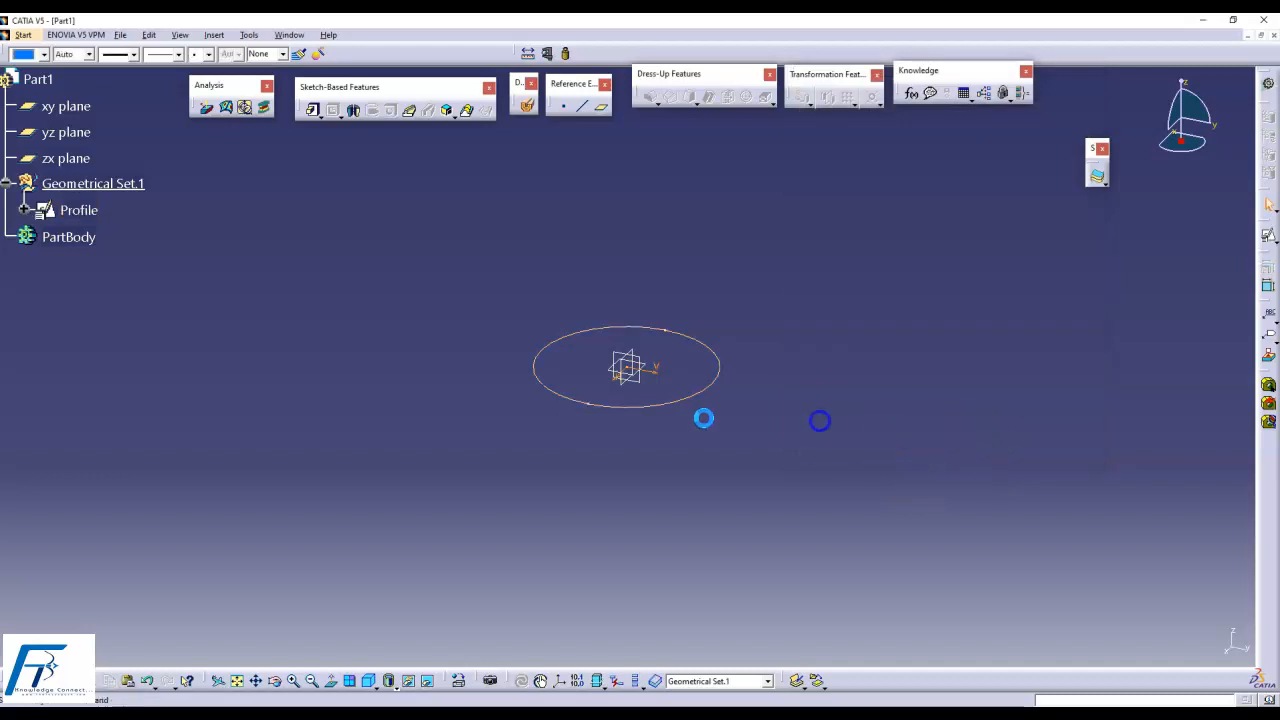
# - Colour the Profile sketch magenta and give it a thicker line weight
pyautogui.click(708, 400)
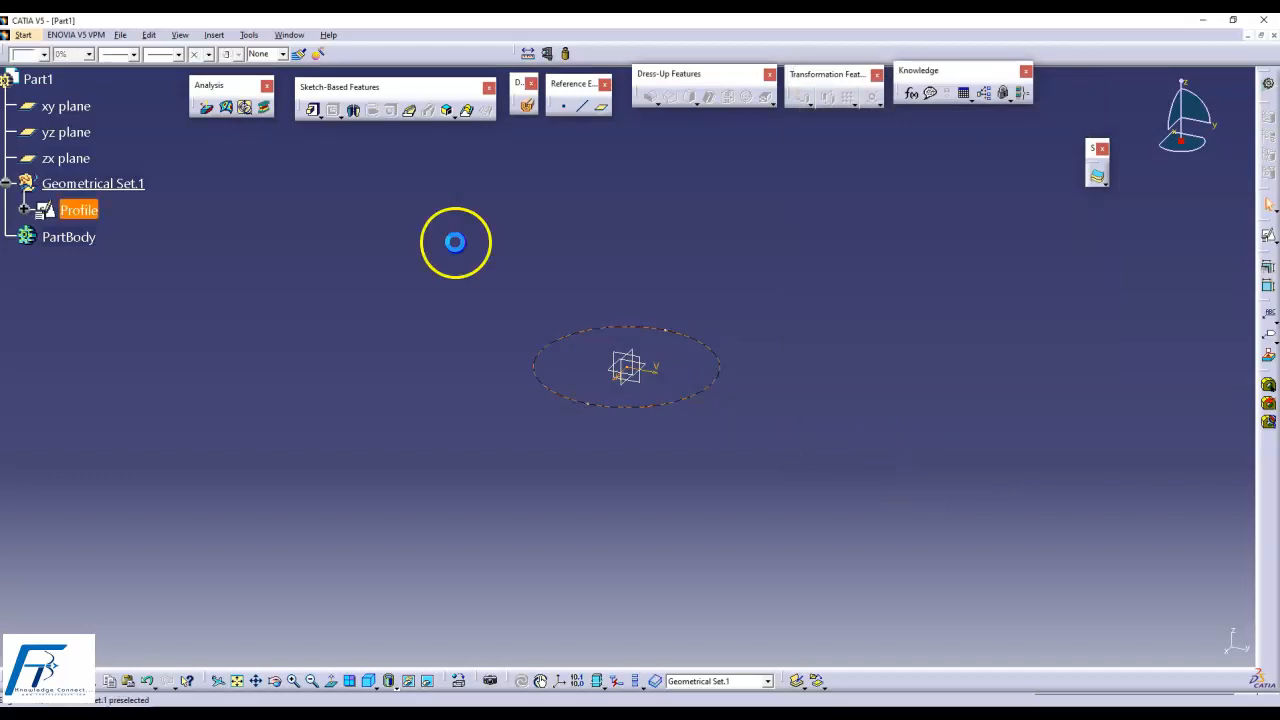
pyautogui.click(43, 54)
pyautogui.click(32, 158)
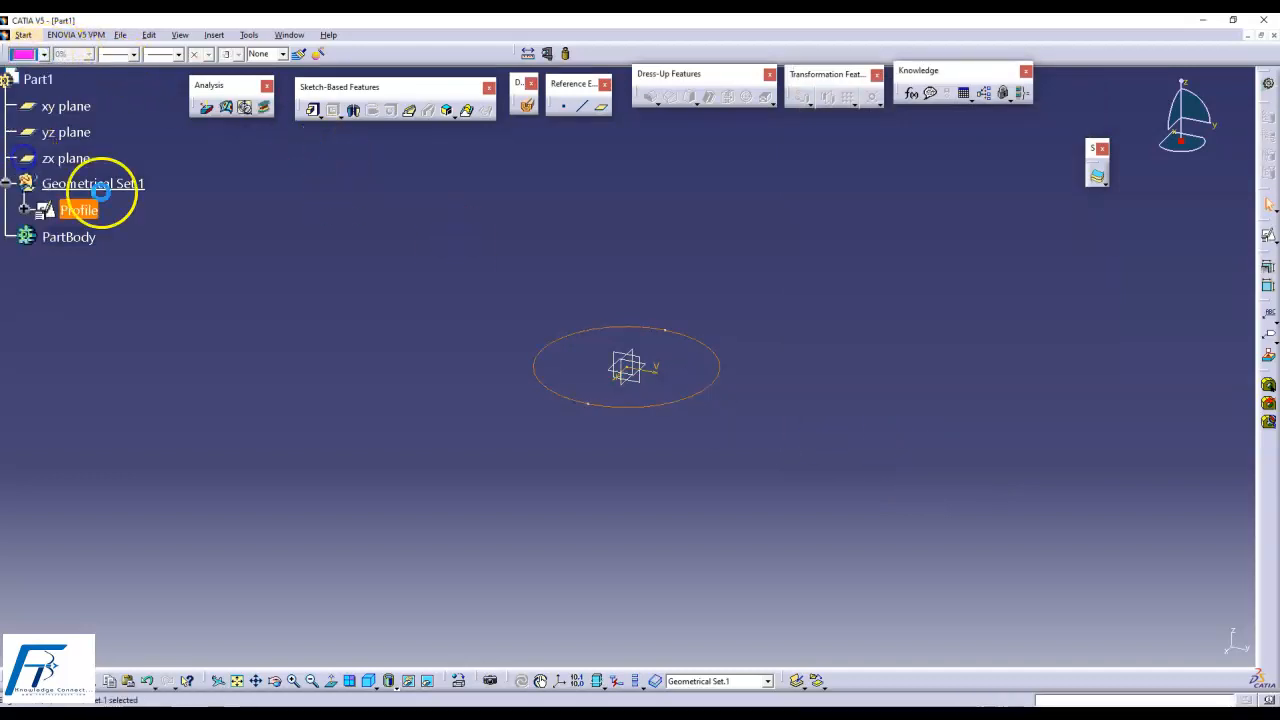
pyautogui.click(120, 56)
pyautogui.click(115, 84)
pyautogui.click(396, 300)
pyautogui.moveTo(424, 318); pyautogui.dragTo(409, 246, button='middle')
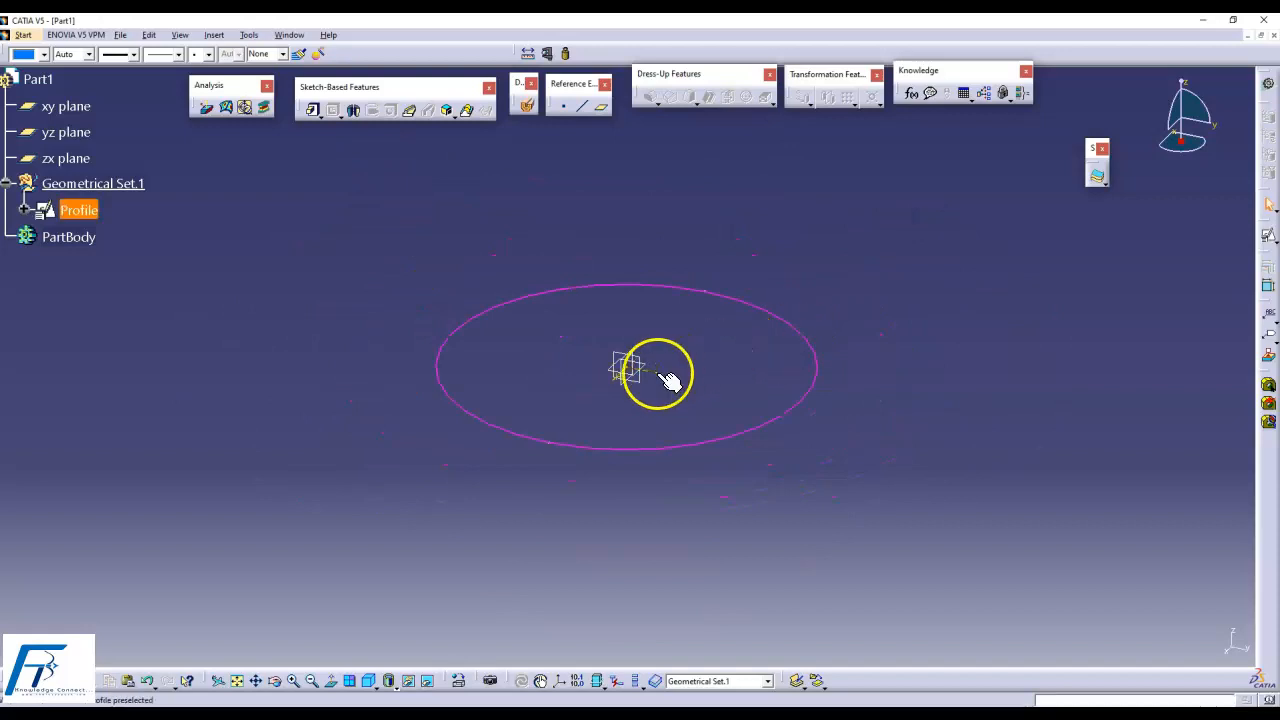
# - Start a positioned sketch on the yz plane with an implicit origin
pyautogui.click(641, 392)
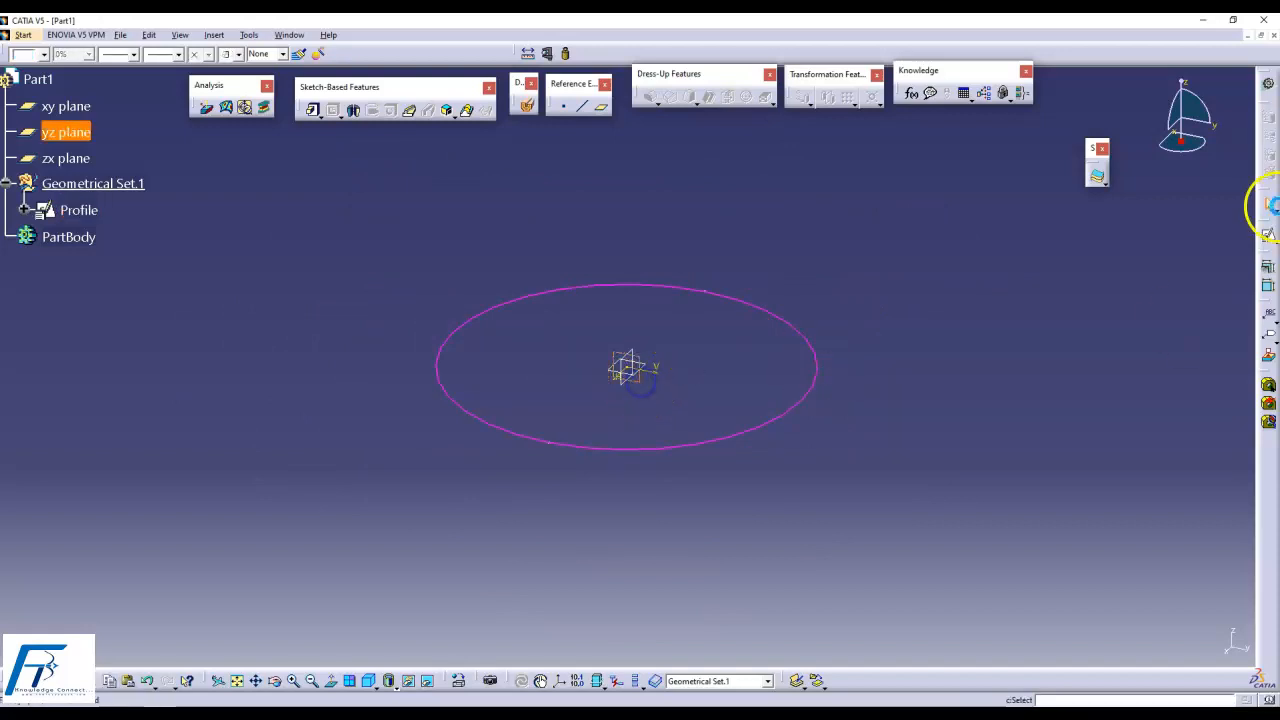
pyautogui.click(1265, 236)
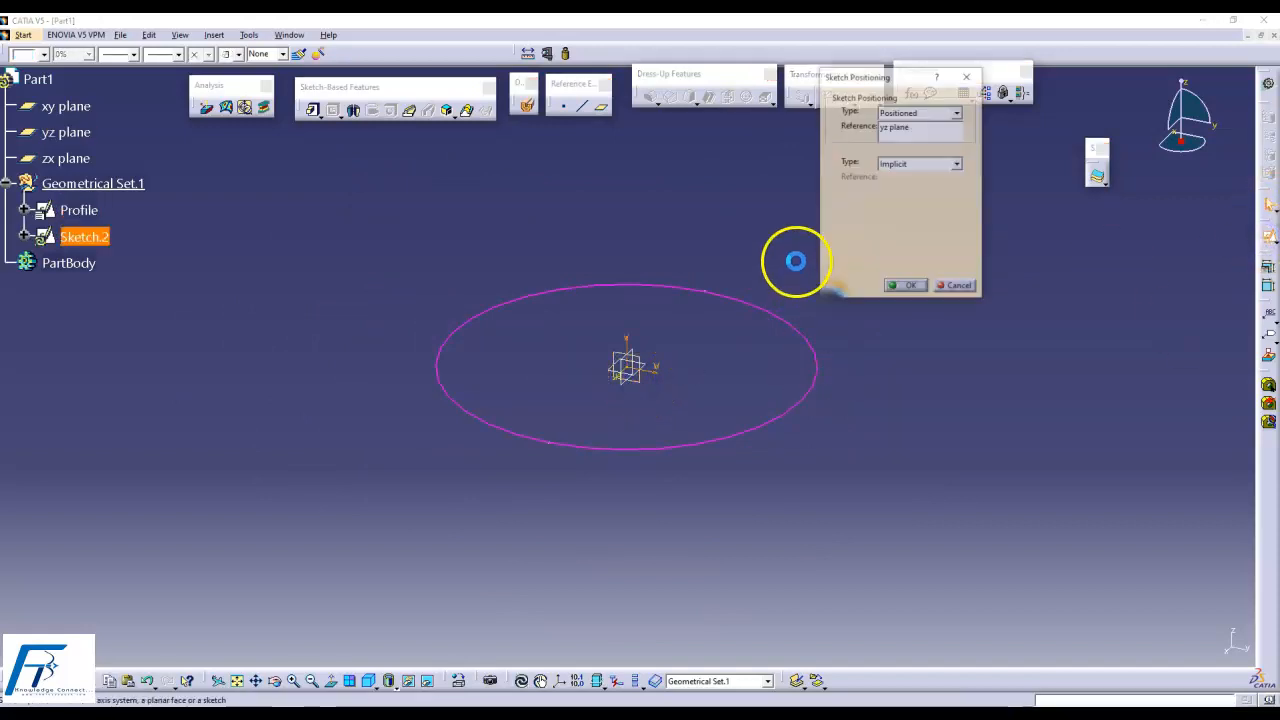
pyautogui.click(906, 287)
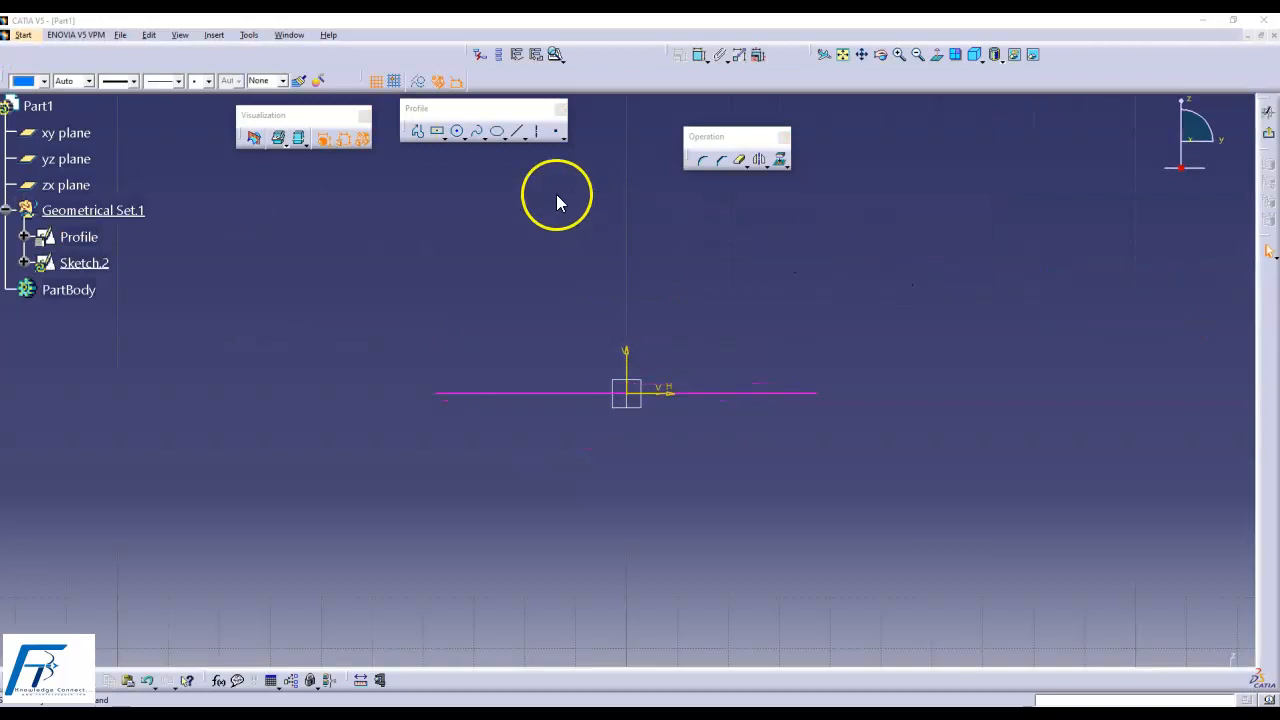
# - Draw a vertical line about 157 mm long upward from the sketch origin and exit the sketch
pyautogui.click(517, 131)
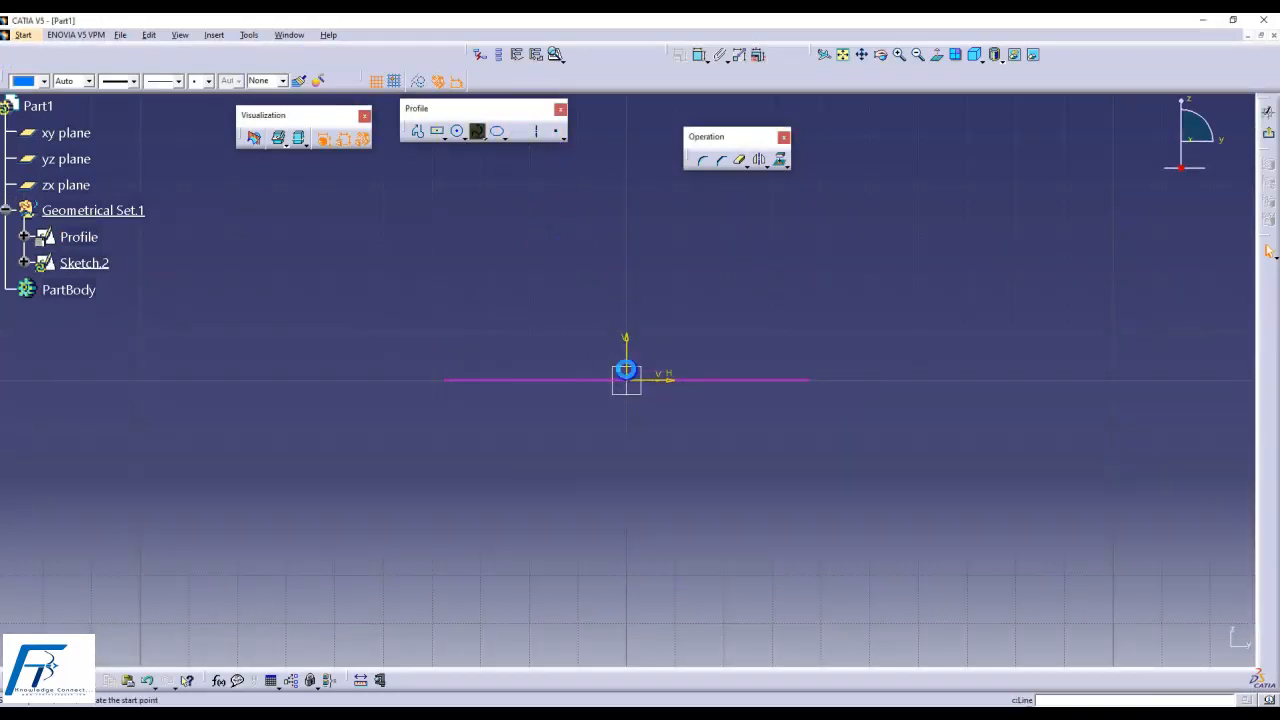
pyautogui.click(628, 379)
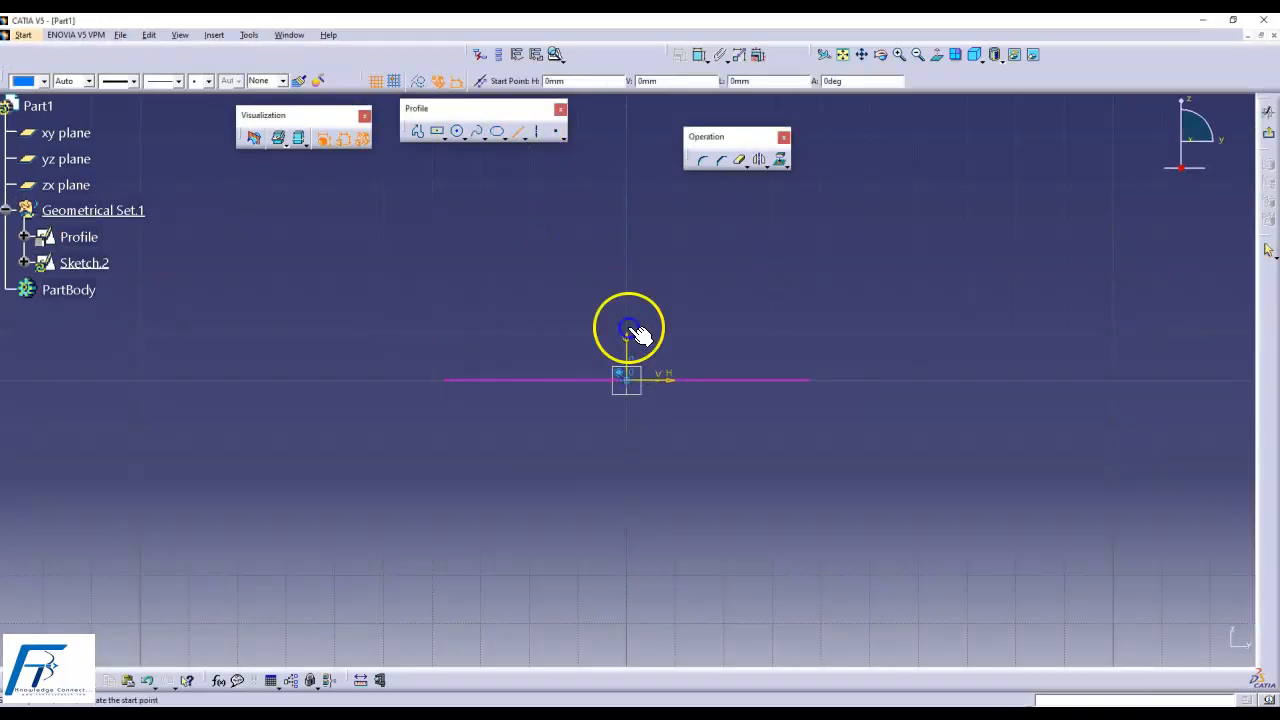
pyautogui.click(617, 125)
pyautogui.moveTo(606, 208); pyautogui.dragTo(600, 428, button='middle')
pyautogui.moveTo(616, 143); pyautogui.dragTo(598, 278, button='middle')
pyautogui.click(620, 143)
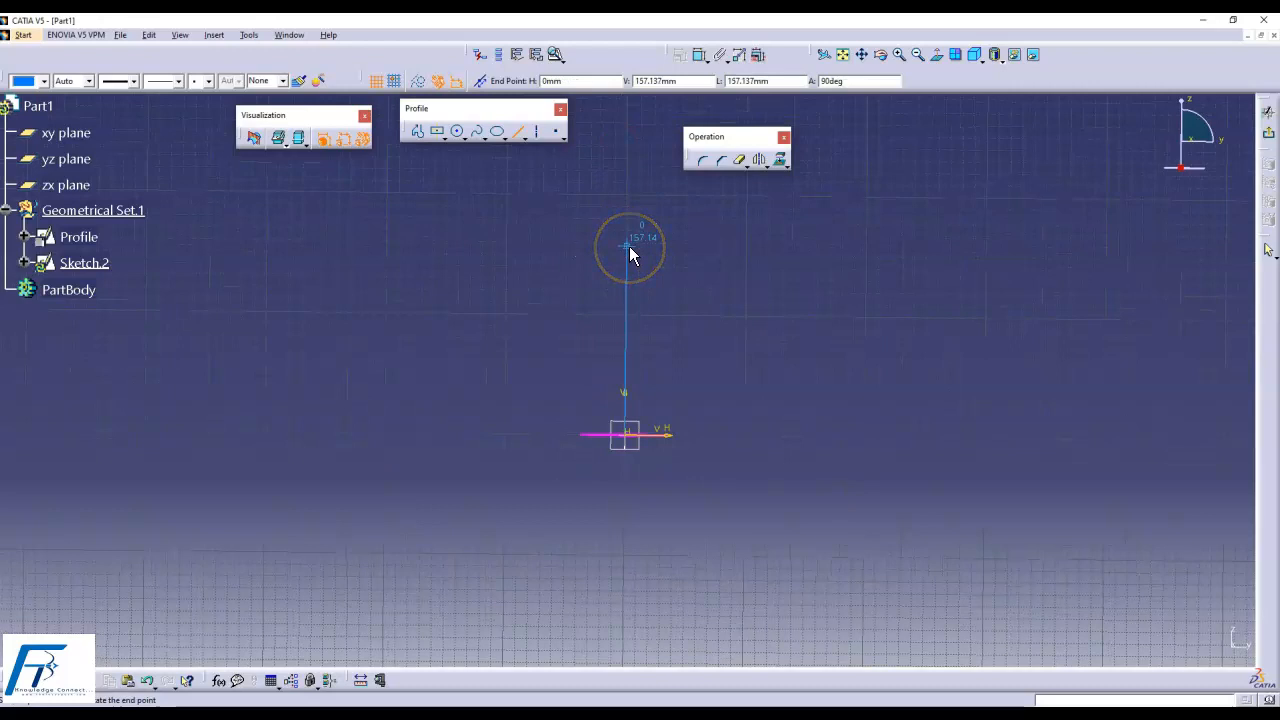
pyautogui.click(630, 247)
pyautogui.click(936, 56)
pyautogui.moveTo(687, 458)
pyautogui.mouseDown(button='middle')
pyautogui.moveTo(697, 360)
pyautogui.moveTo(808, 423)
pyautogui.mouseUp(button='middle')
pyautogui.click(1264, 128)
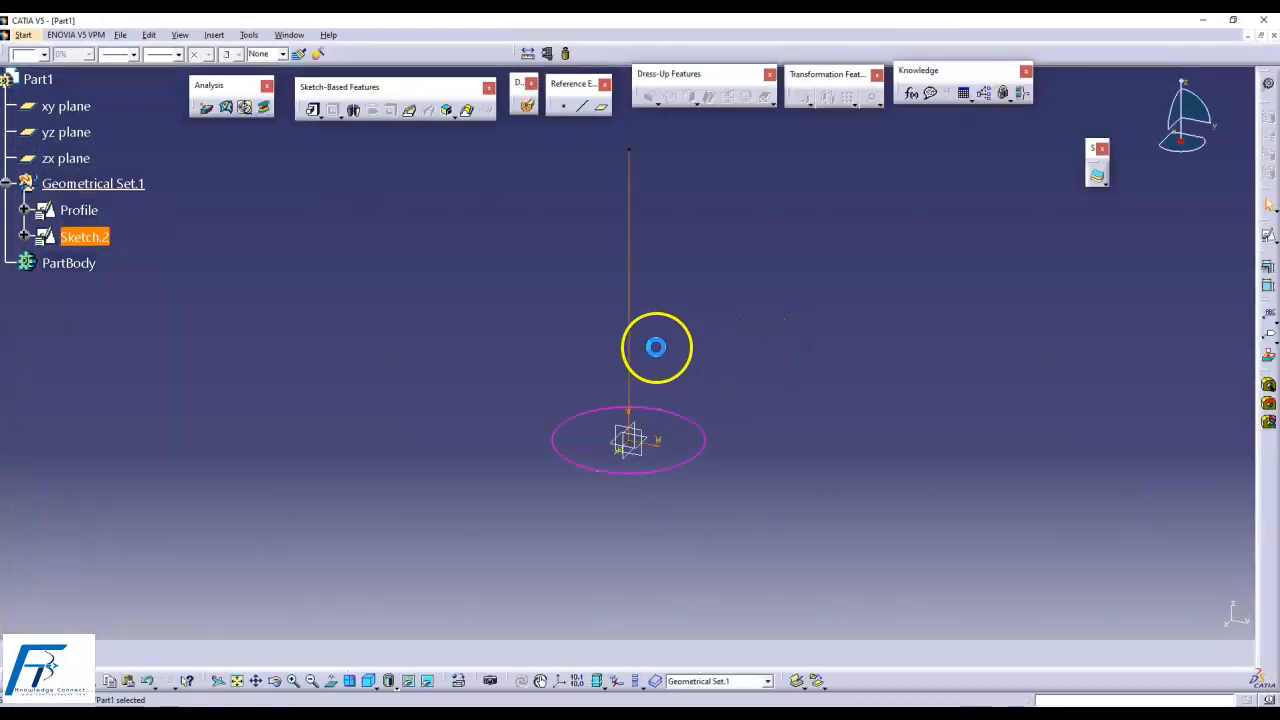
pyautogui.click(714, 404)
# - Colour the vertical line sketch yellow and give it a thicker line weight
pyautogui.click(629, 271)
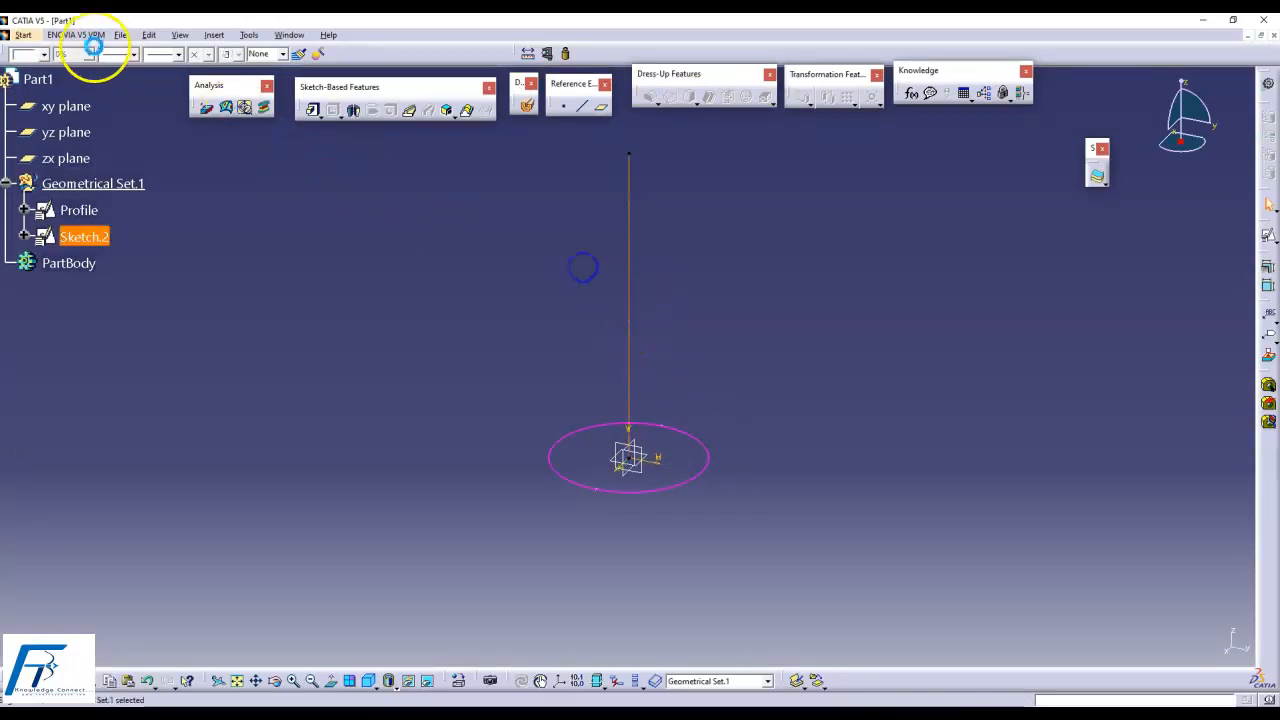
pyautogui.click(44, 54)
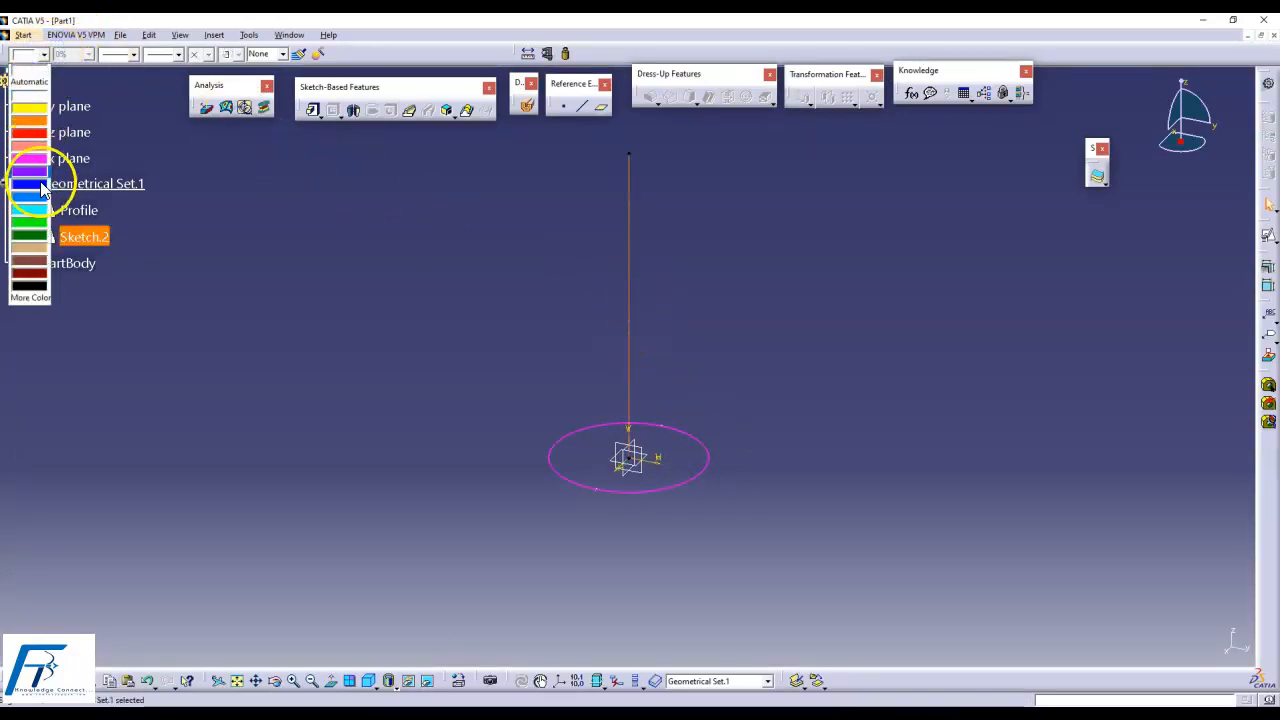
pyautogui.click(29, 107)
pyautogui.click(107, 46)
pyautogui.click(177, 114)
pyautogui.click(443, 294)
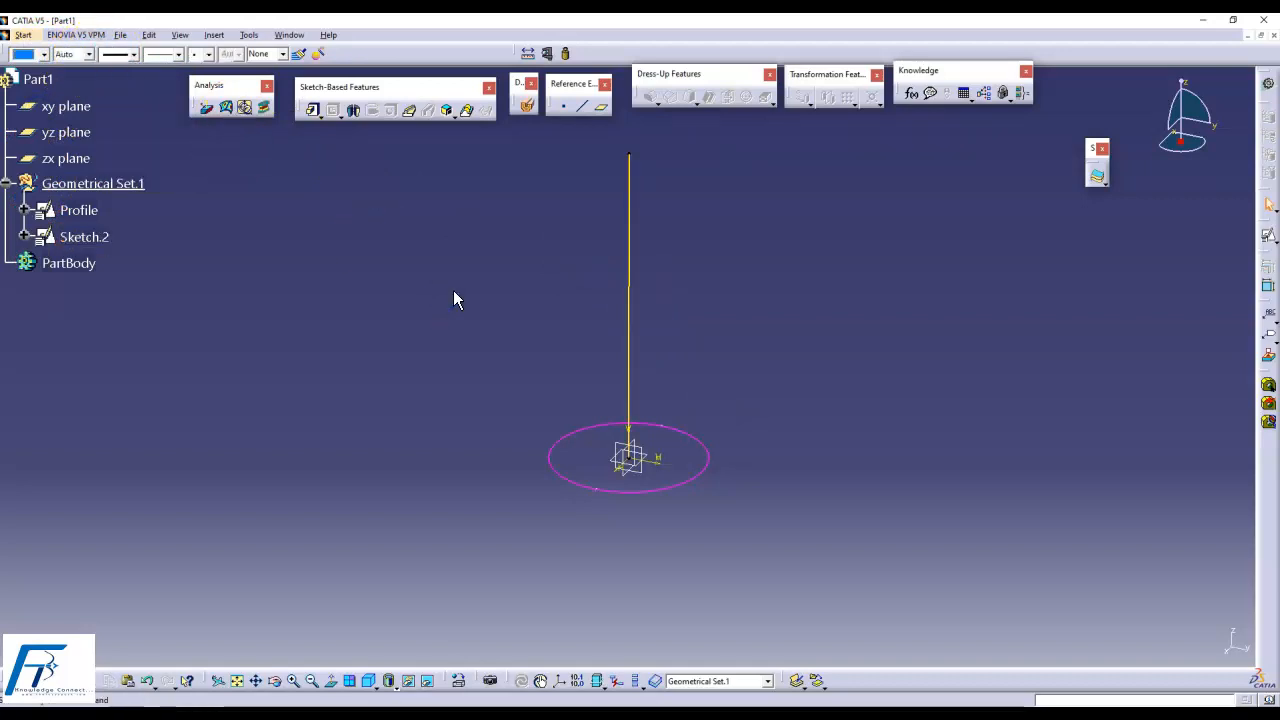
# - Rename the vertical line sketch as Center Curve
pyautogui.rightClick(104, 238)
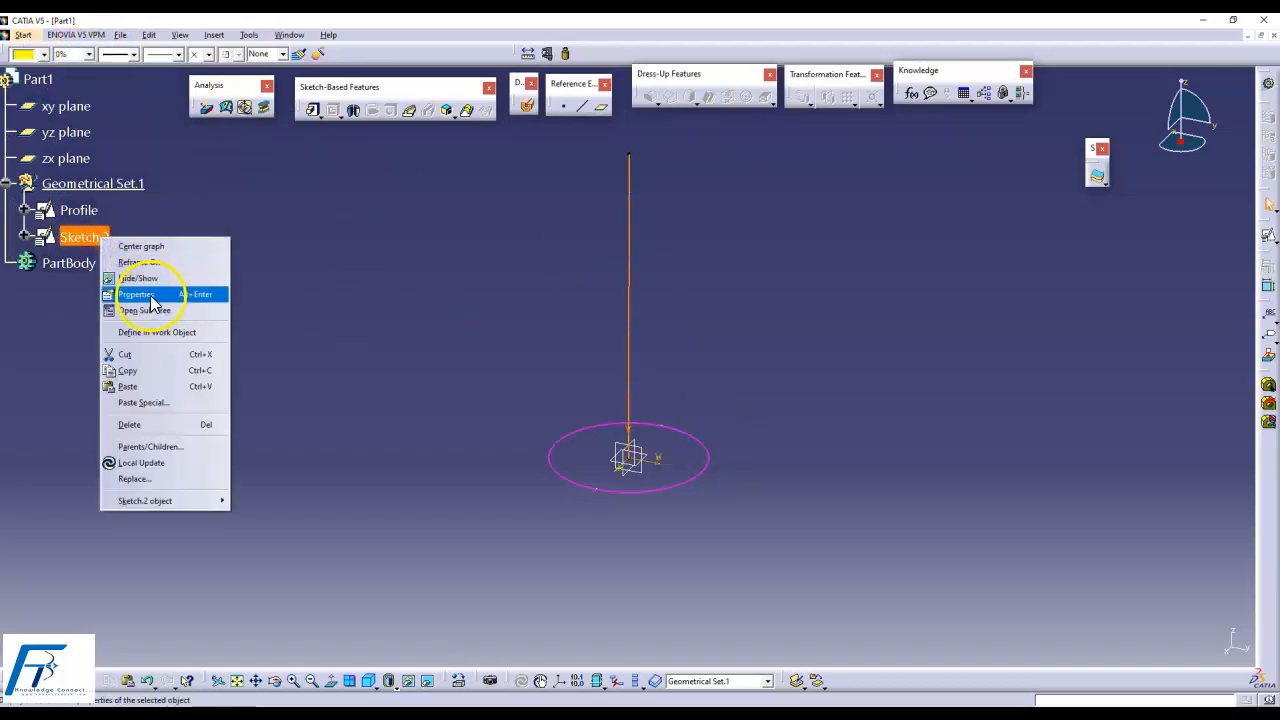
pyautogui.click(151, 296)
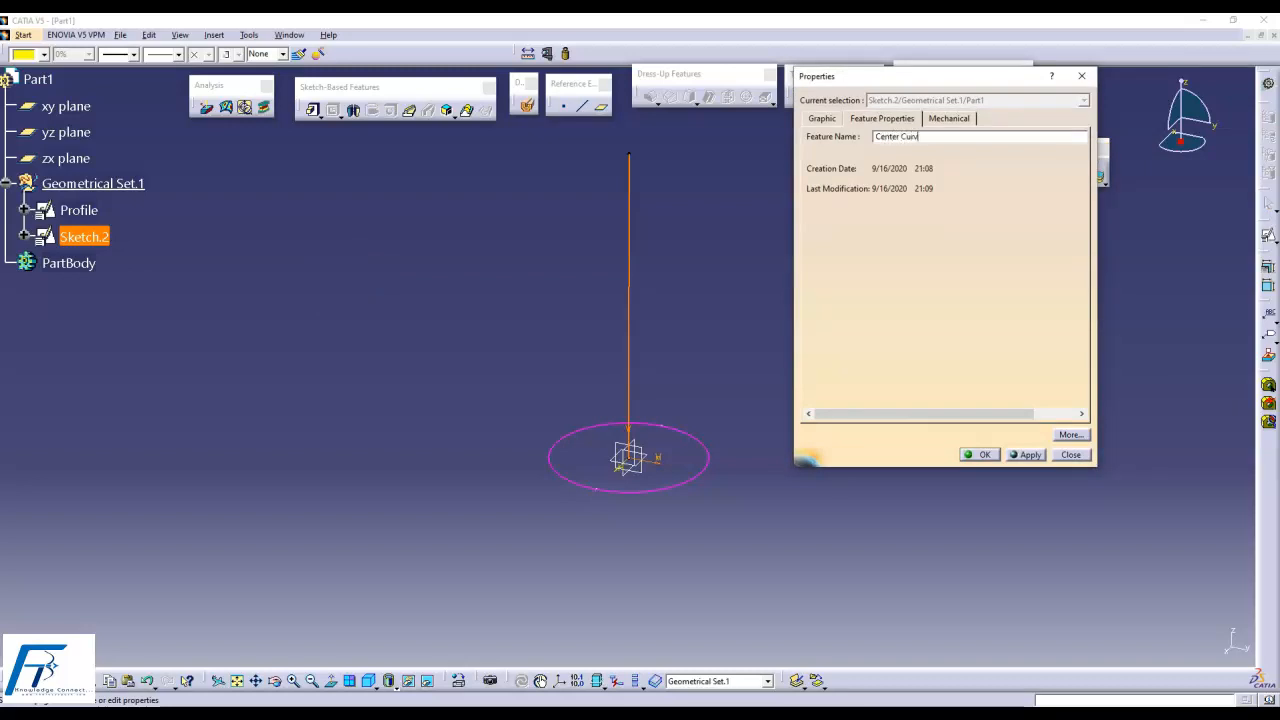
pyautogui.click(1017, 456)
pyautogui.click(978, 455)
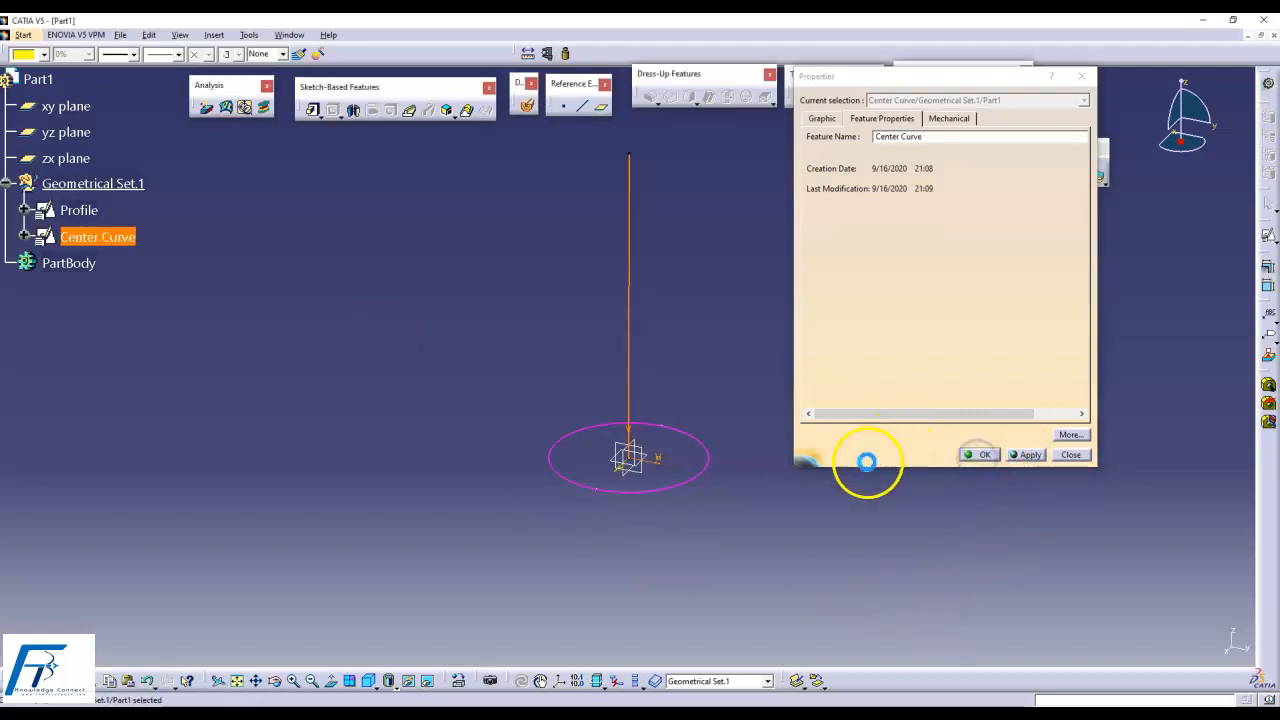
pyautogui.click(837, 499)
pyautogui.moveTo(589, 394)
pyautogui.mouseDown(button='middle')
pyautogui.moveTo(586, 360)
pyautogui.moveTo(583, 408)
pyautogui.mouseUp(button='middle')
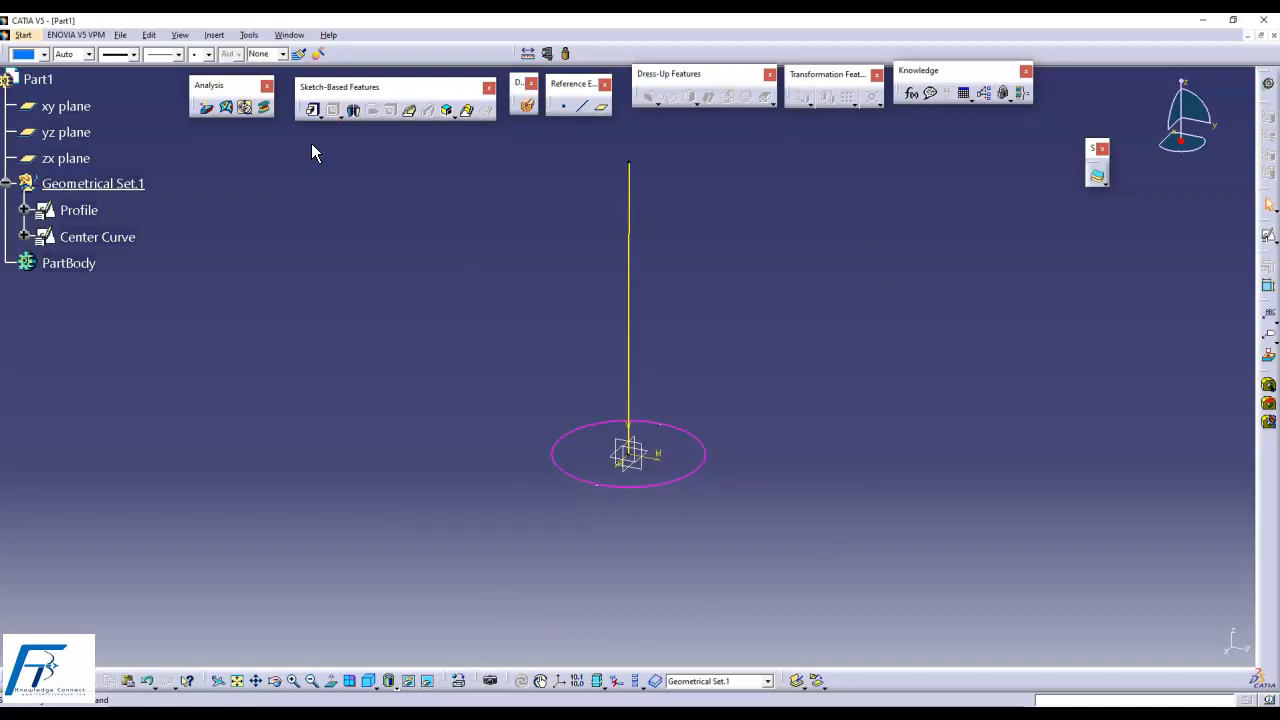
# - Create a rib from the Profile sketch along the Center Curve with the Keep angle profile control
pyautogui.click(409, 112)
pyautogui.click(728, 396)
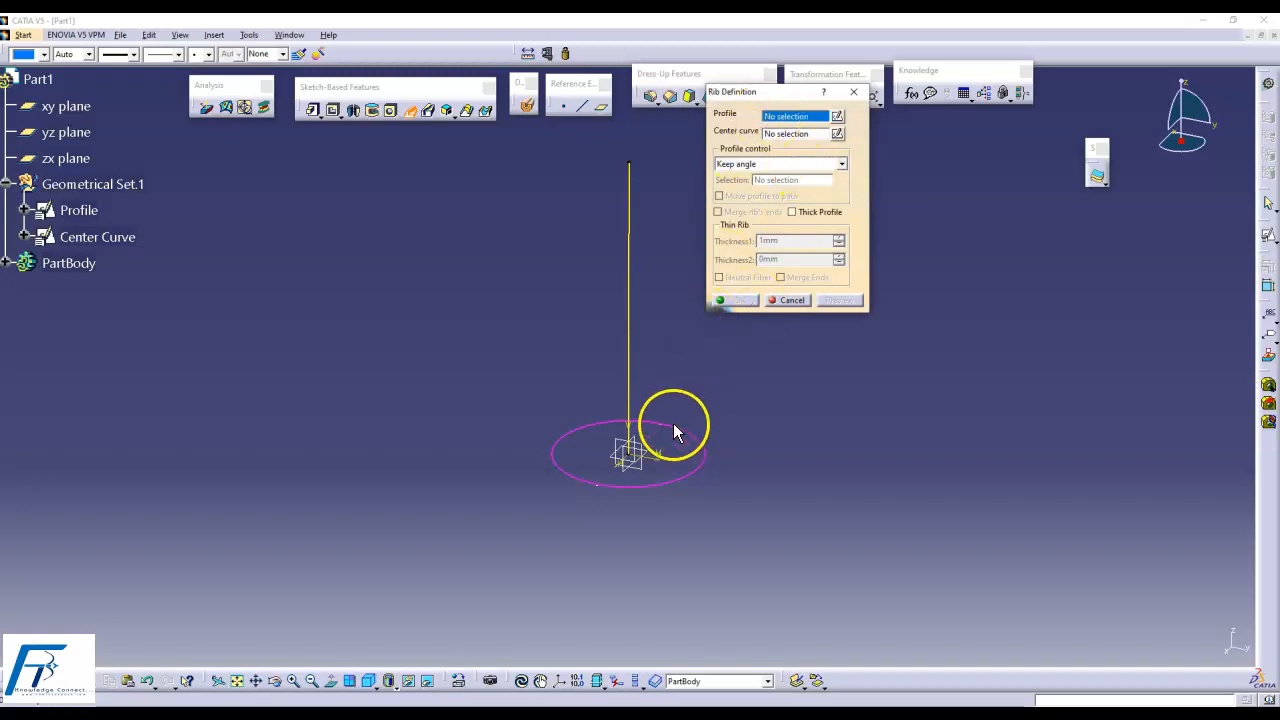
pyautogui.click(768, 454)
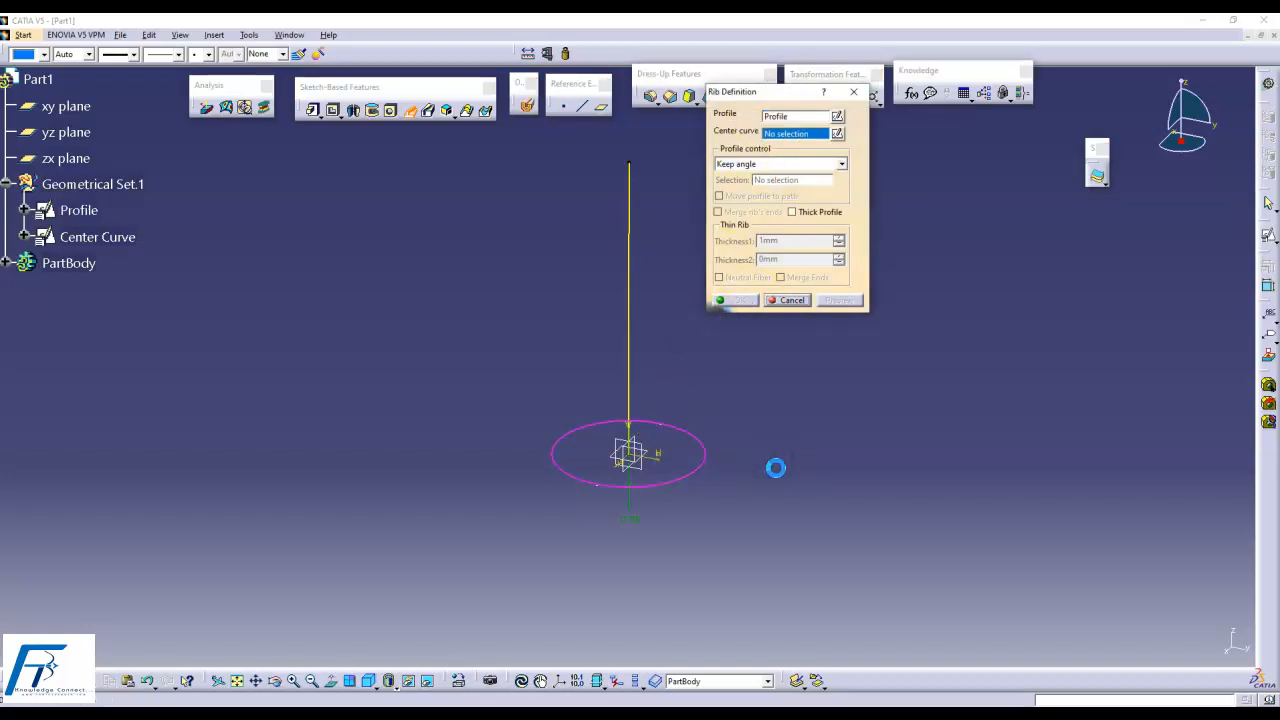
pyautogui.click(98, 246)
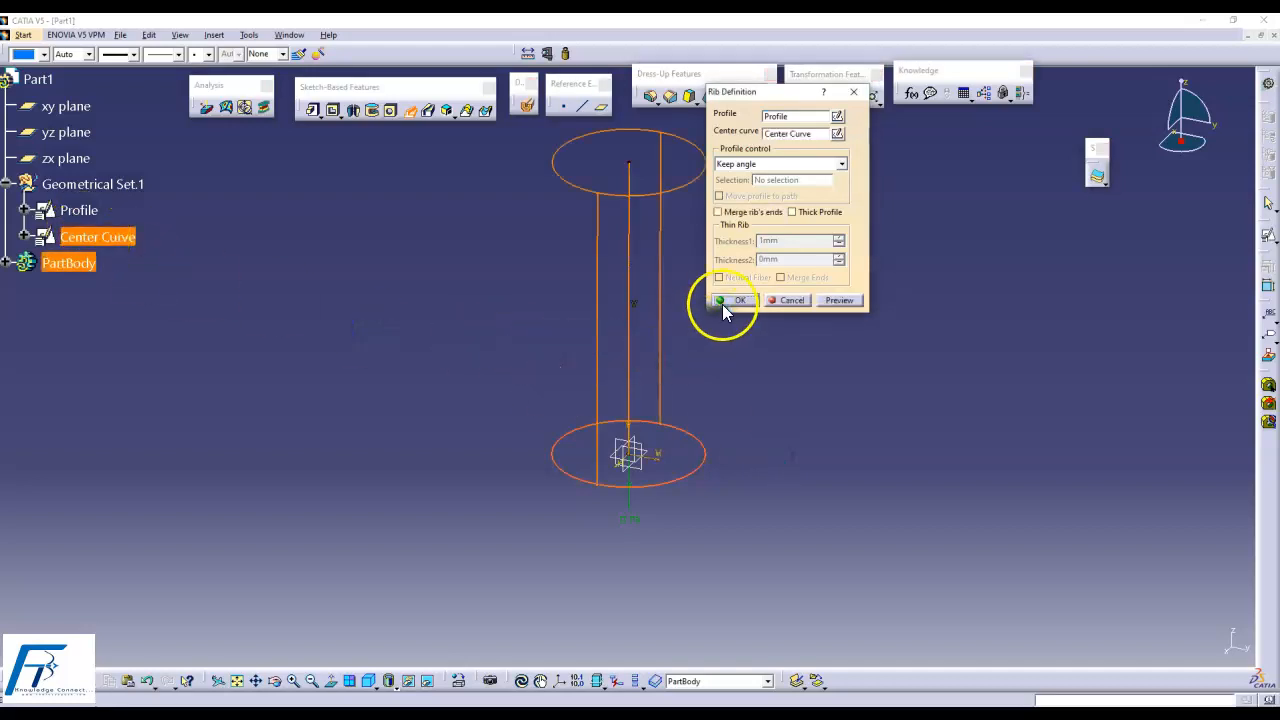
pyautogui.click(724, 301)
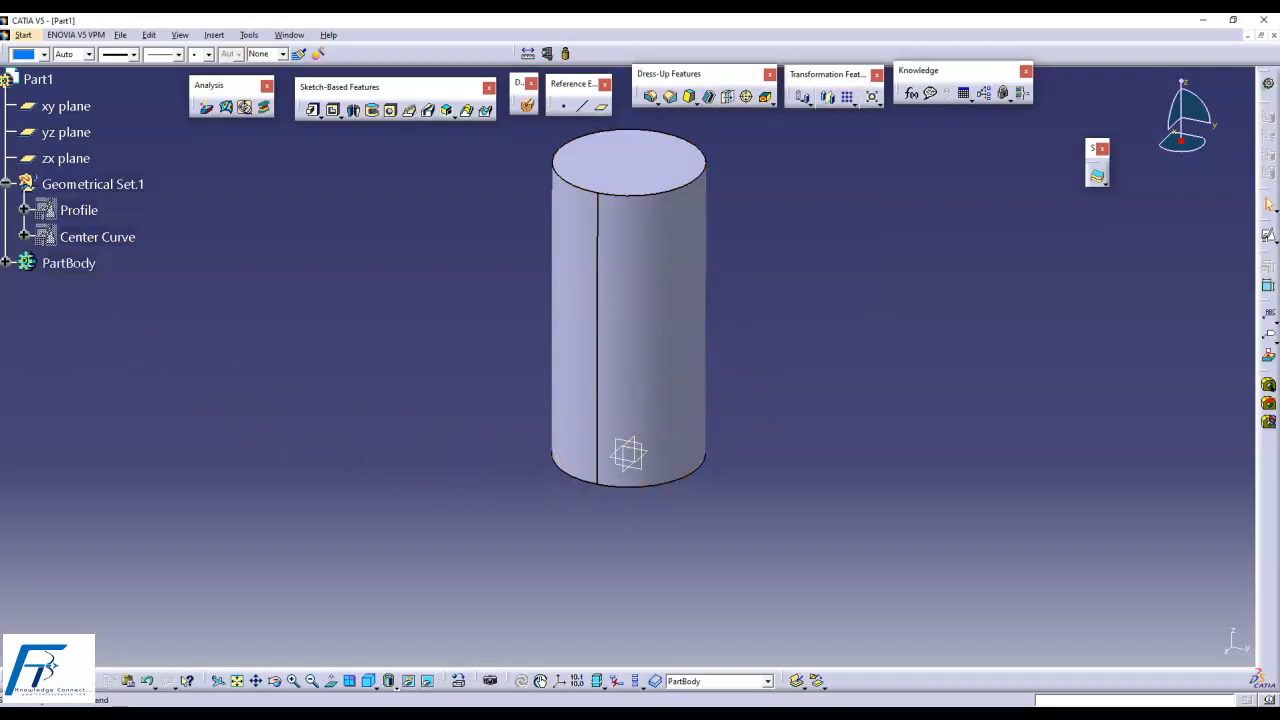
# - Delete the rib from the PartBody
pyautogui.click(6, 264)
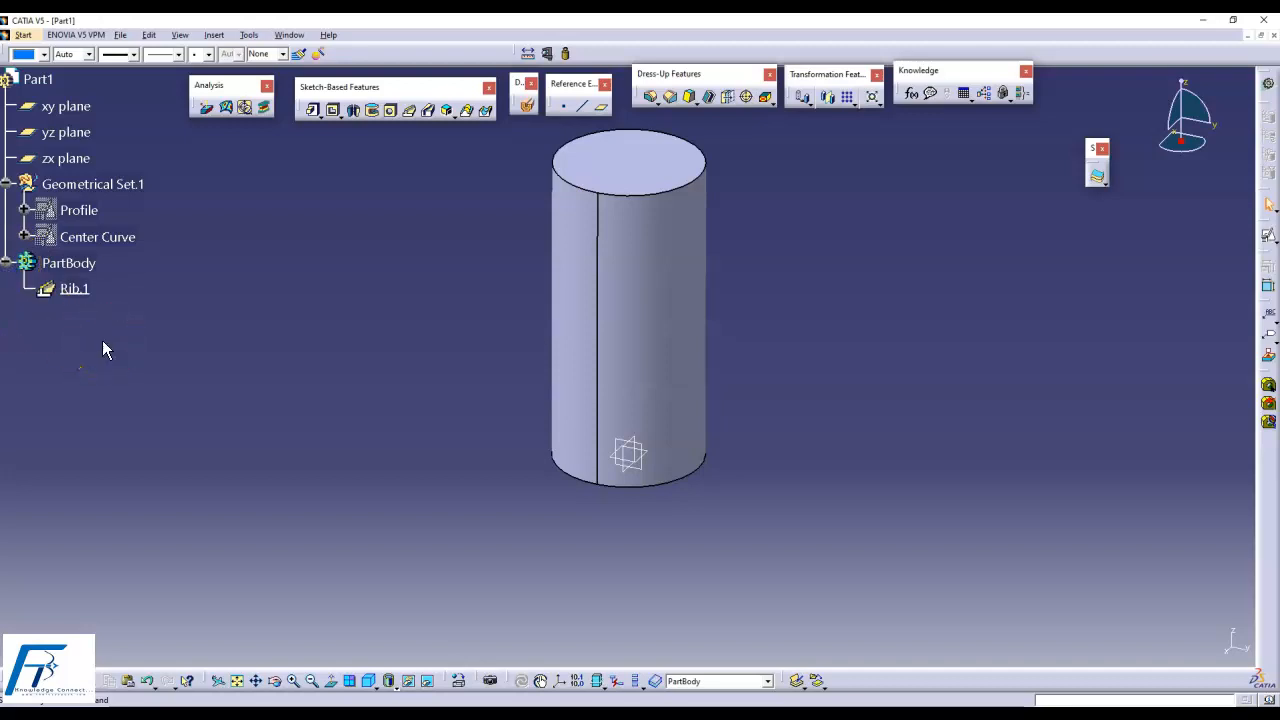
pyautogui.click(90, 290)
pyautogui.press('Delete')
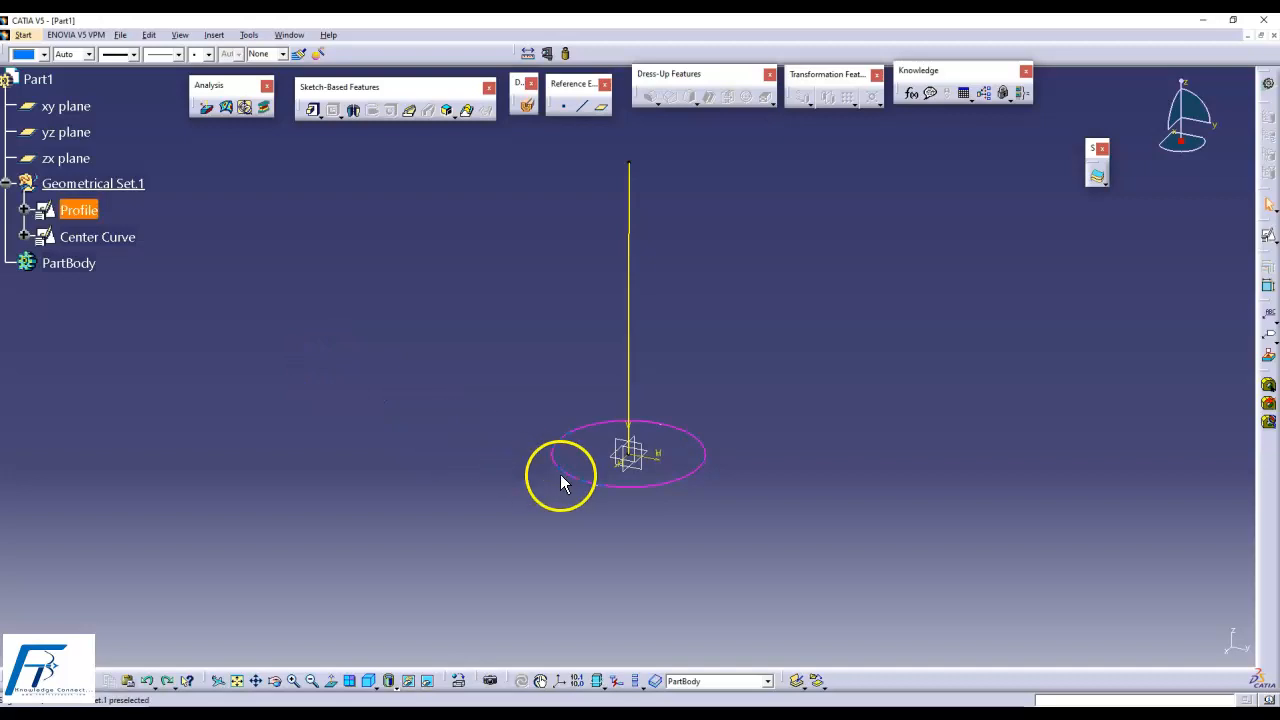
# - Create the rib again by sweeping the circular Profile sketch along the vertical Center Curve, keeping the angle
pyautogui.moveTo(697, 470)
pyautogui.keyDown('ctrl'); pyautogui.mouseDown(button='middle')
pyautogui.moveTo(711, 420)
pyautogui.moveTo(705, 450)
pyautogui.mouseUp(button='middle'); pyautogui.keyUp('ctrl')
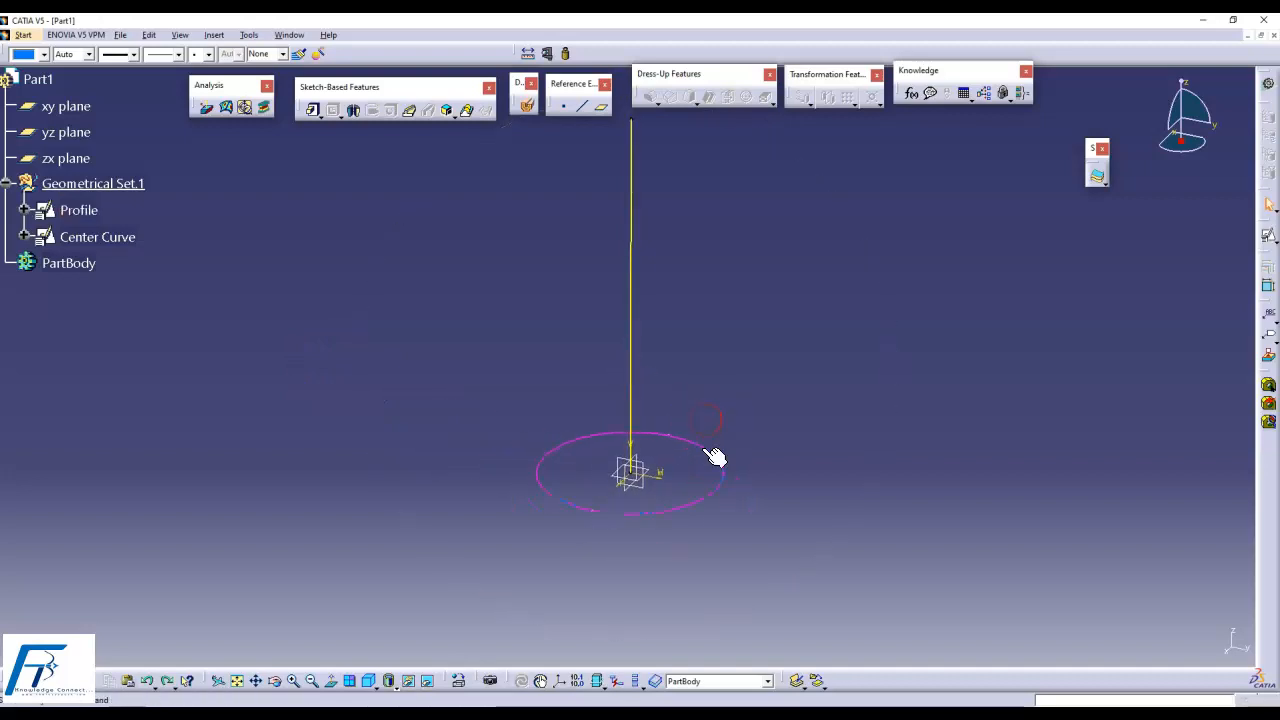
pyautogui.click(411, 111)
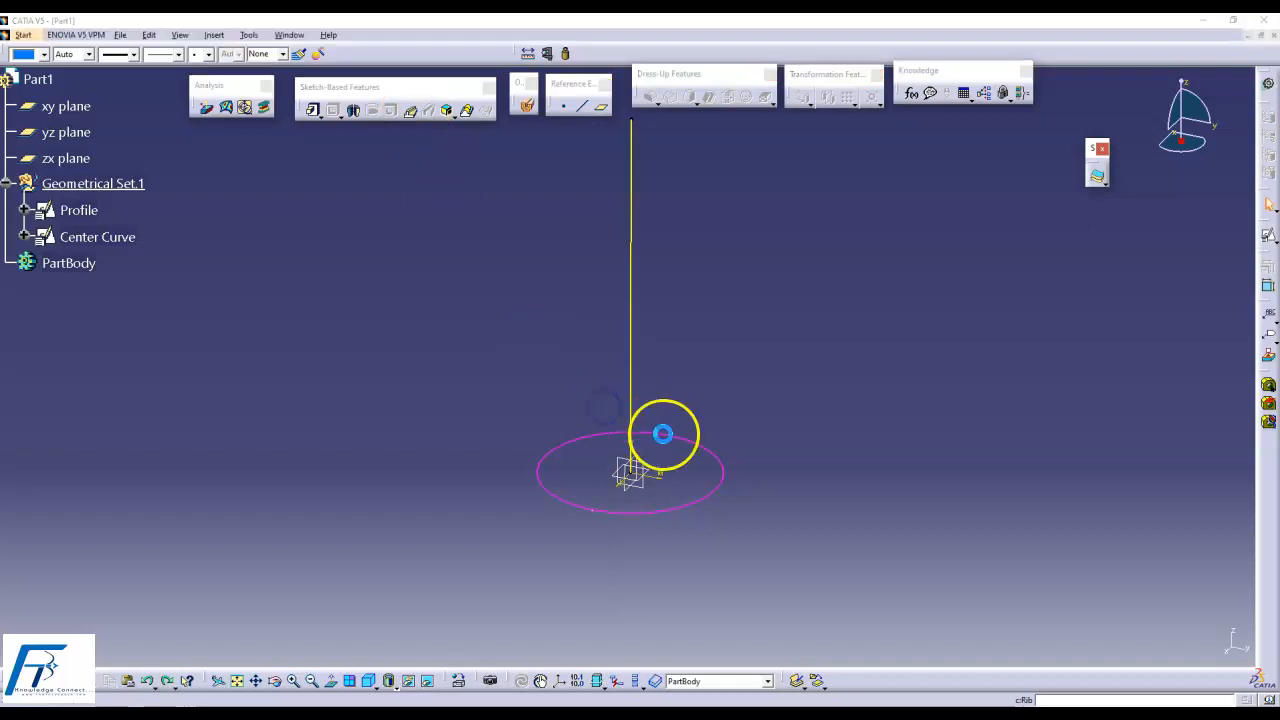
pyautogui.click(737, 397)
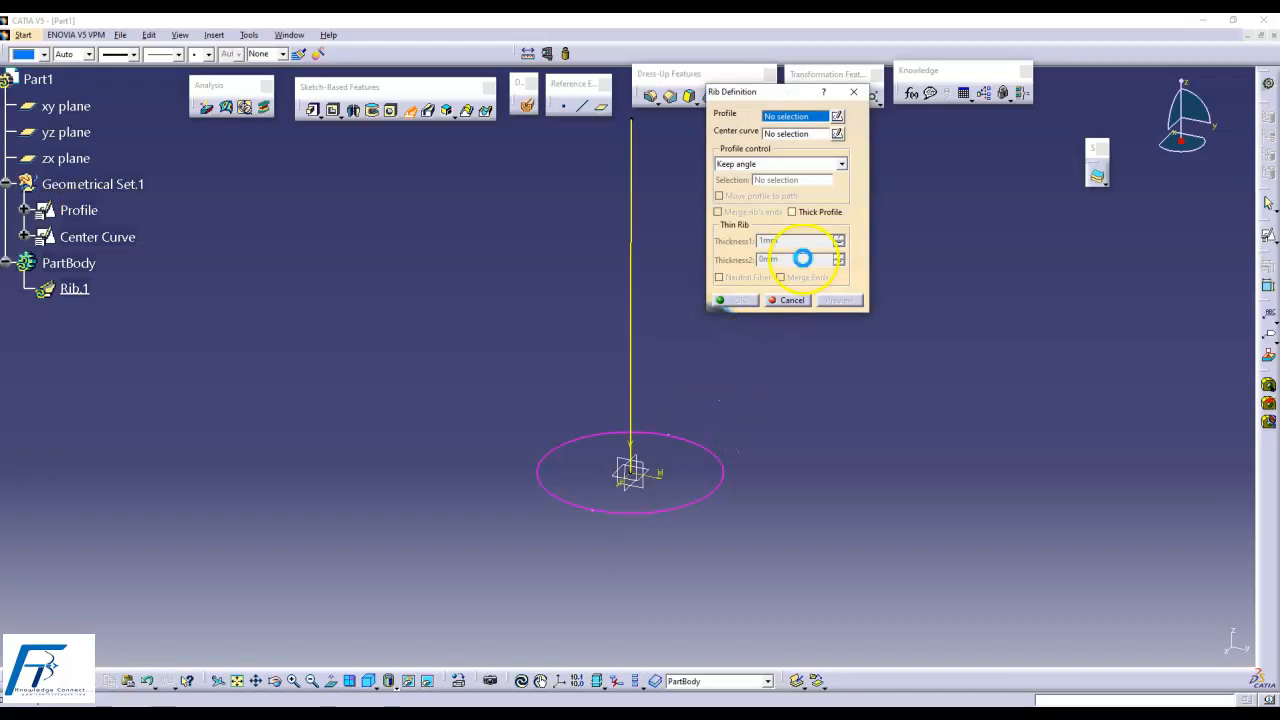
pyautogui.click(684, 437)
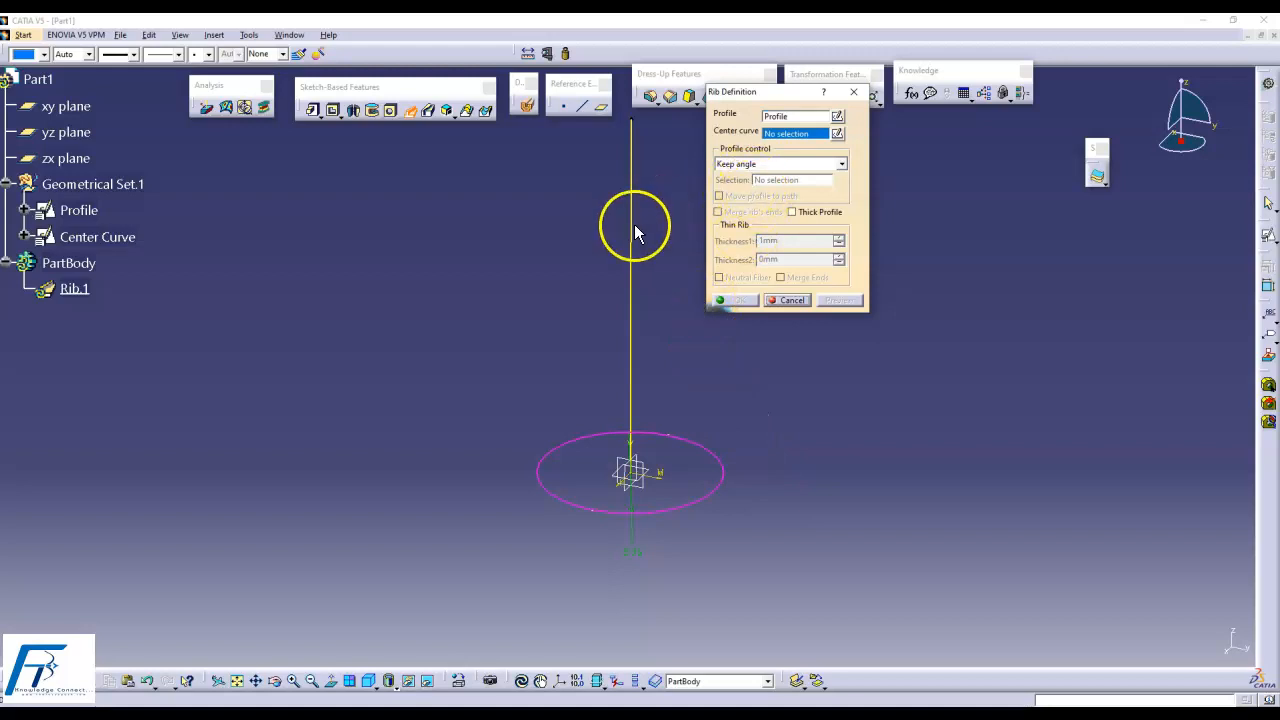
pyautogui.click(633, 232)
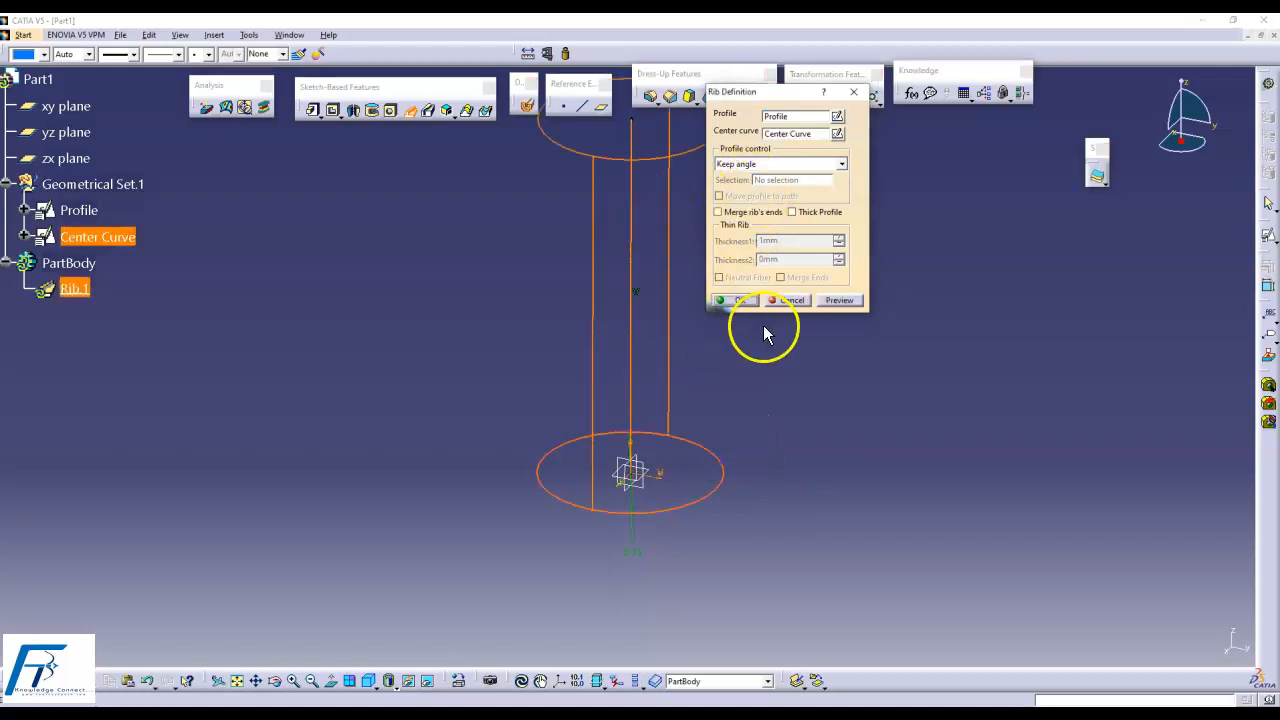
pyautogui.click(737, 300)
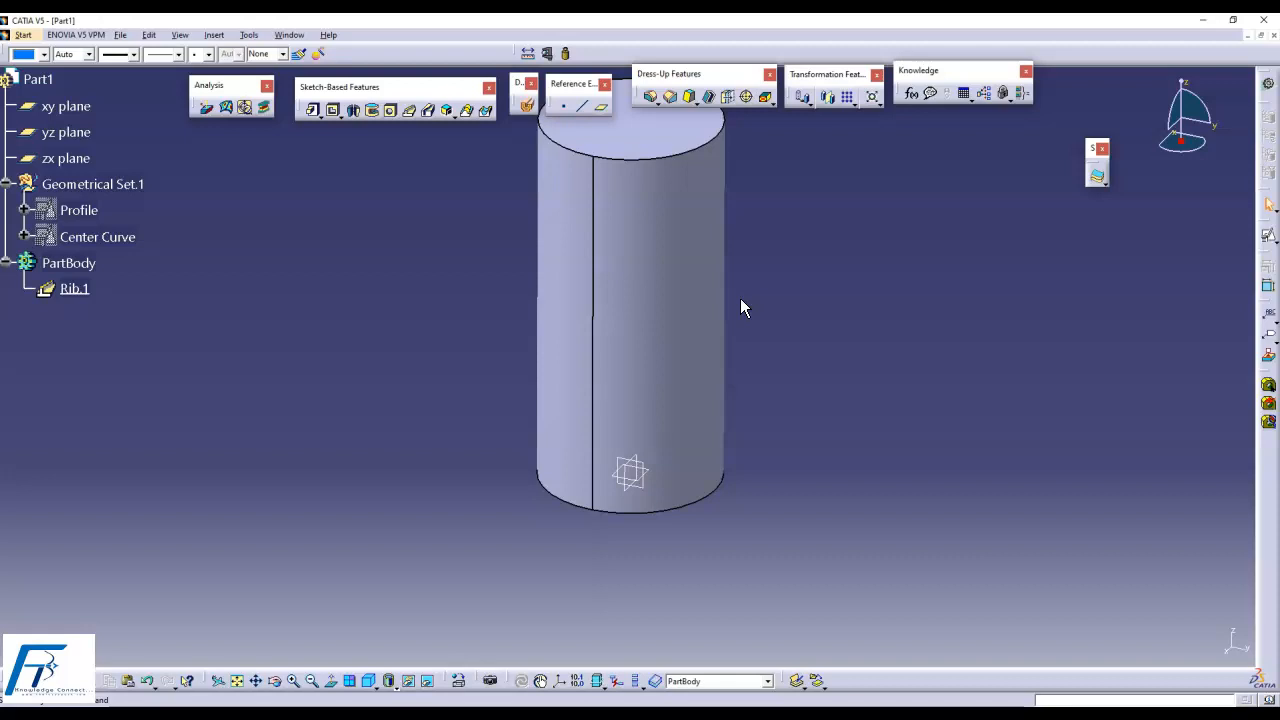
# - Inspect the inside of the rib solid with Dynamic Sectioning, placing the clipping plane along its length
pyautogui.moveTo(846, 266); pyautogui.dragTo(873, 610, button='middle')
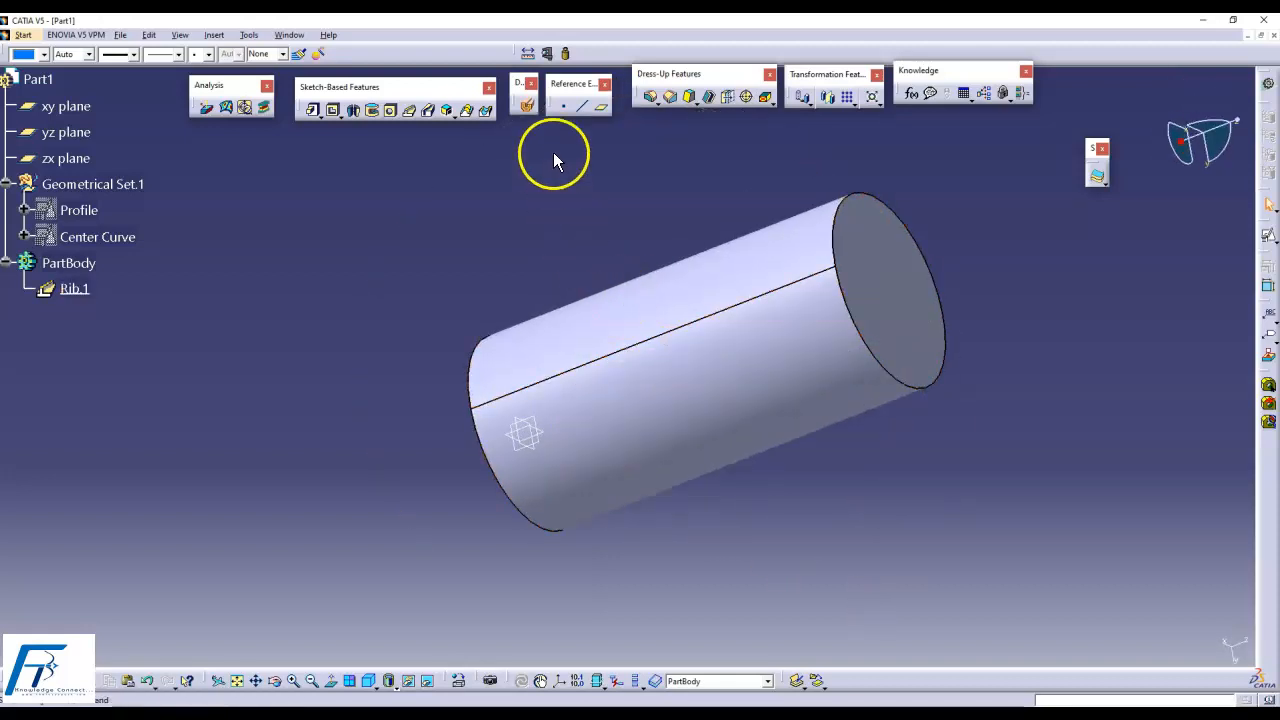
pyautogui.click(527, 106)
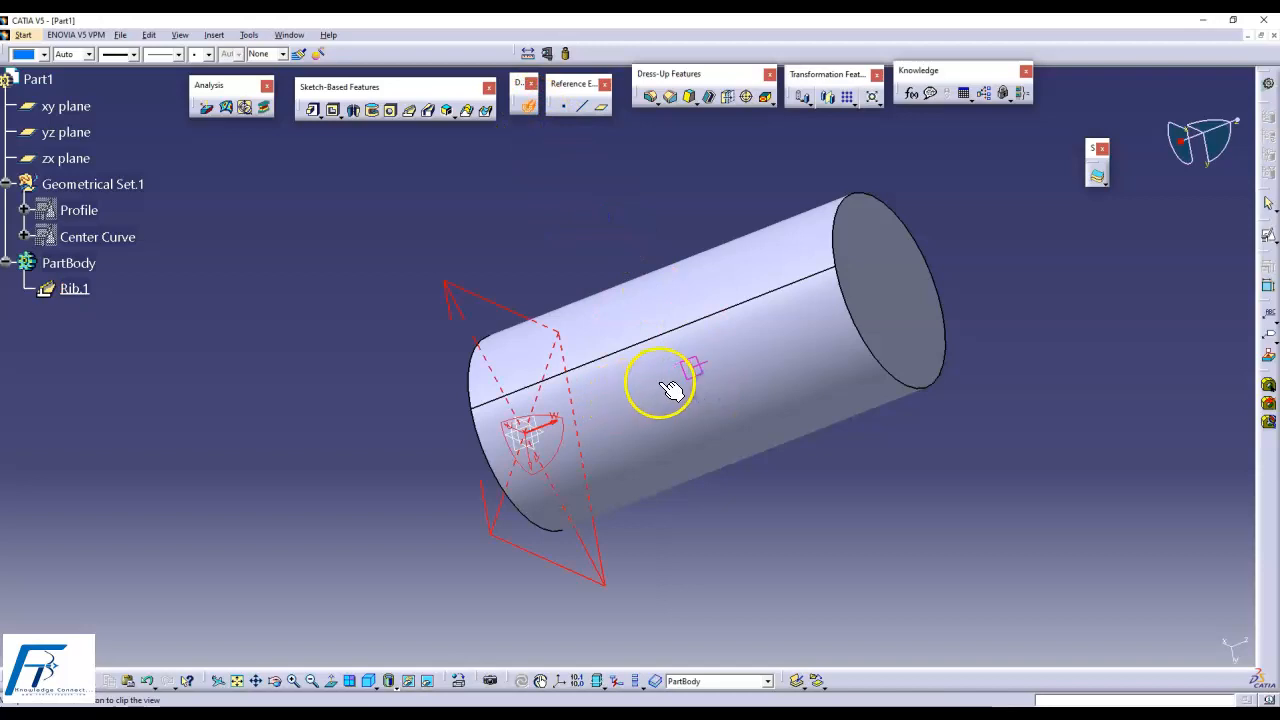
pyautogui.moveTo(657, 294); pyautogui.dragTo(690, 416, button='middle')
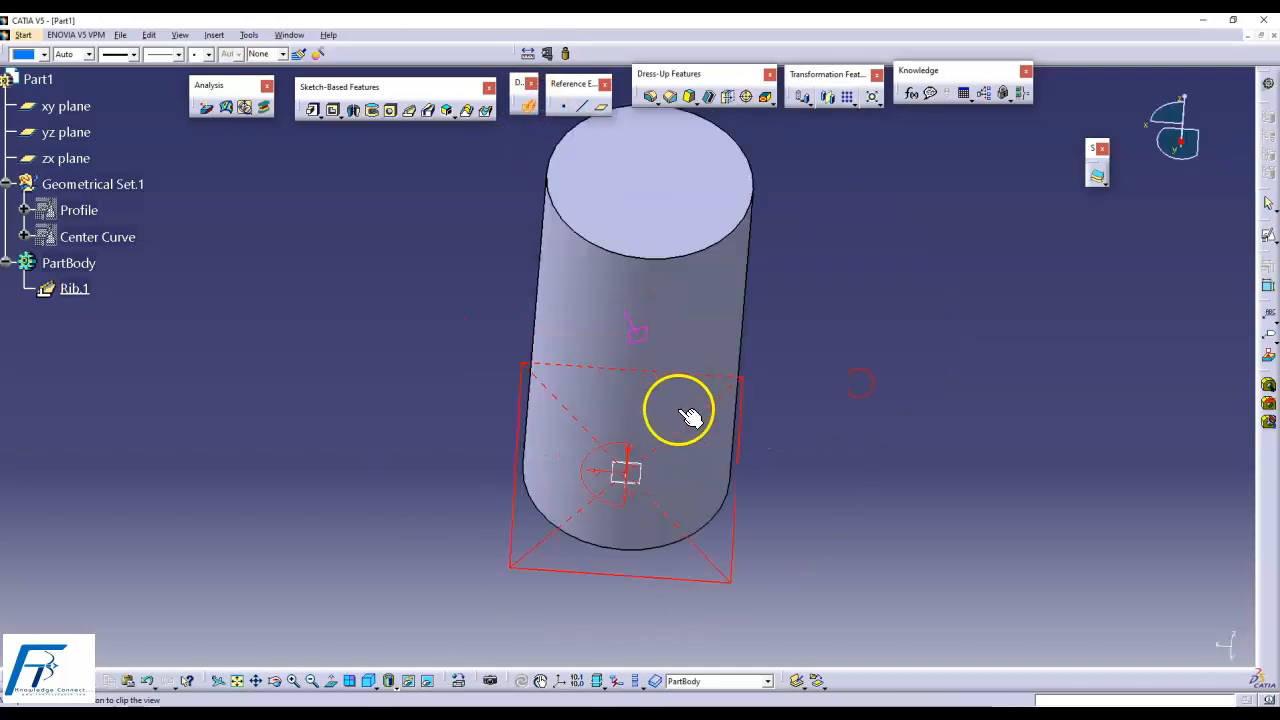
pyautogui.click(655, 372)
pyautogui.moveTo(607, 380); pyautogui.dragTo(687, 358, button='middle')
pyautogui.moveTo(565, 287); pyautogui.dragTo(826, 391, button='middle')
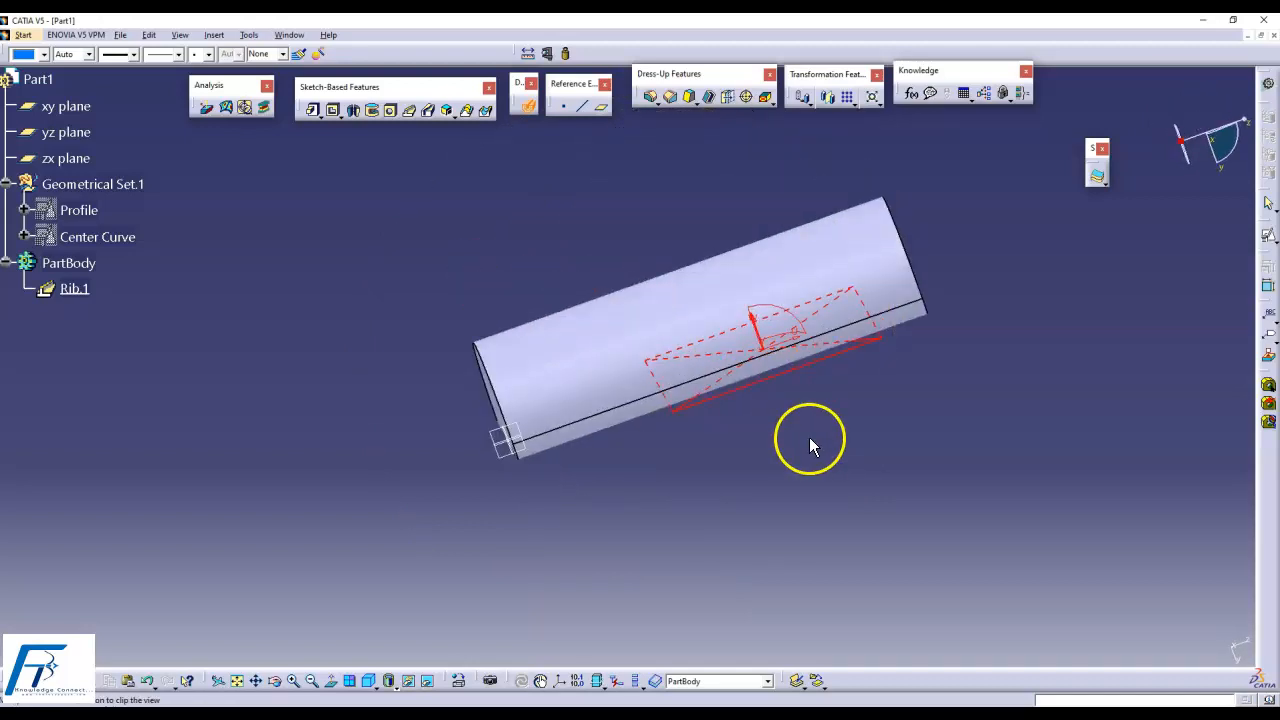
pyautogui.press('Escape')
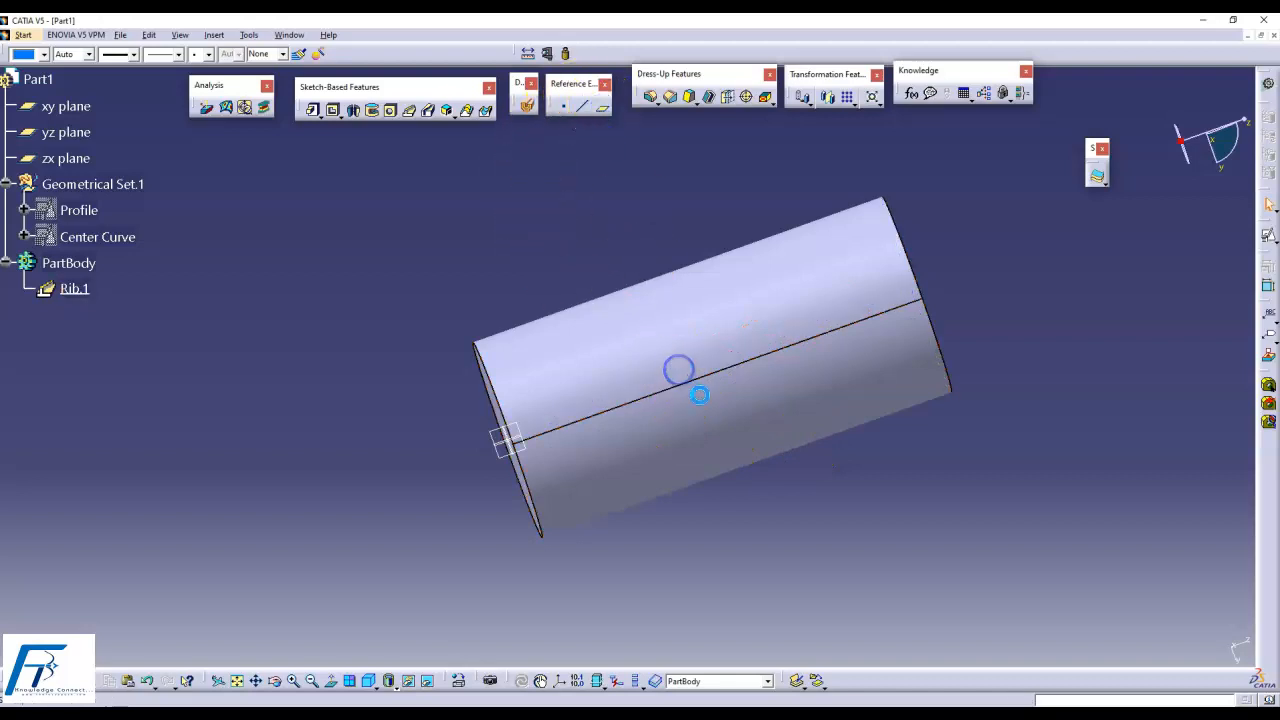
pyautogui.click(692, 386)
pyautogui.click(786, 382)
pyautogui.click(855, 320)
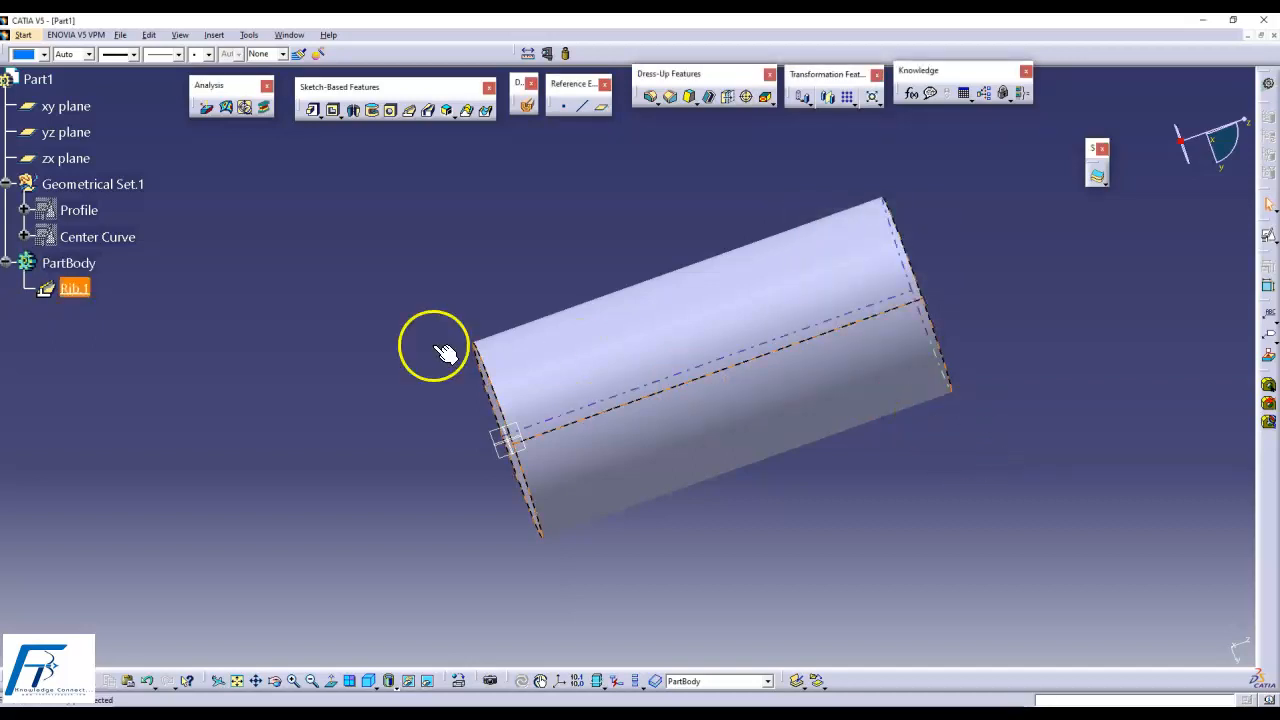
# - Show the hidden Profile and Center Curve sketches together with the rib solid
pyautogui.rightClick(77, 210)
pyautogui.click(109, 248)
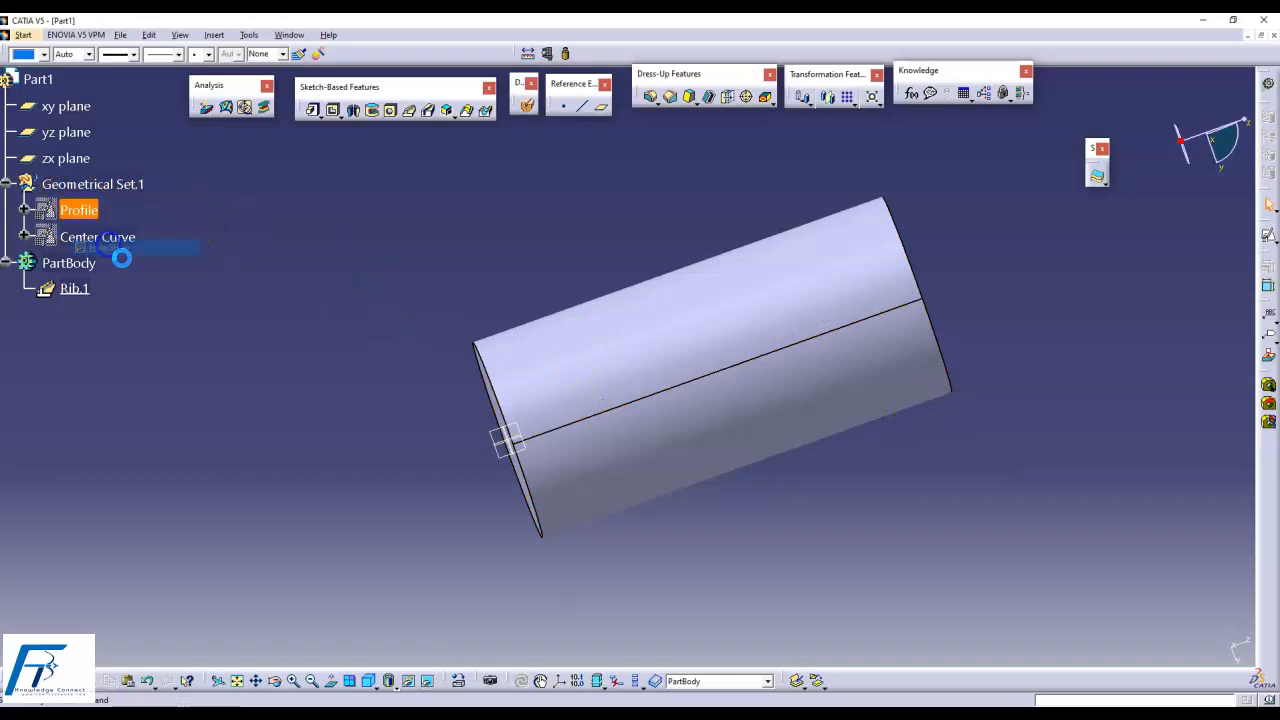
pyautogui.click(112, 240)
pyautogui.rightClick(116, 251)
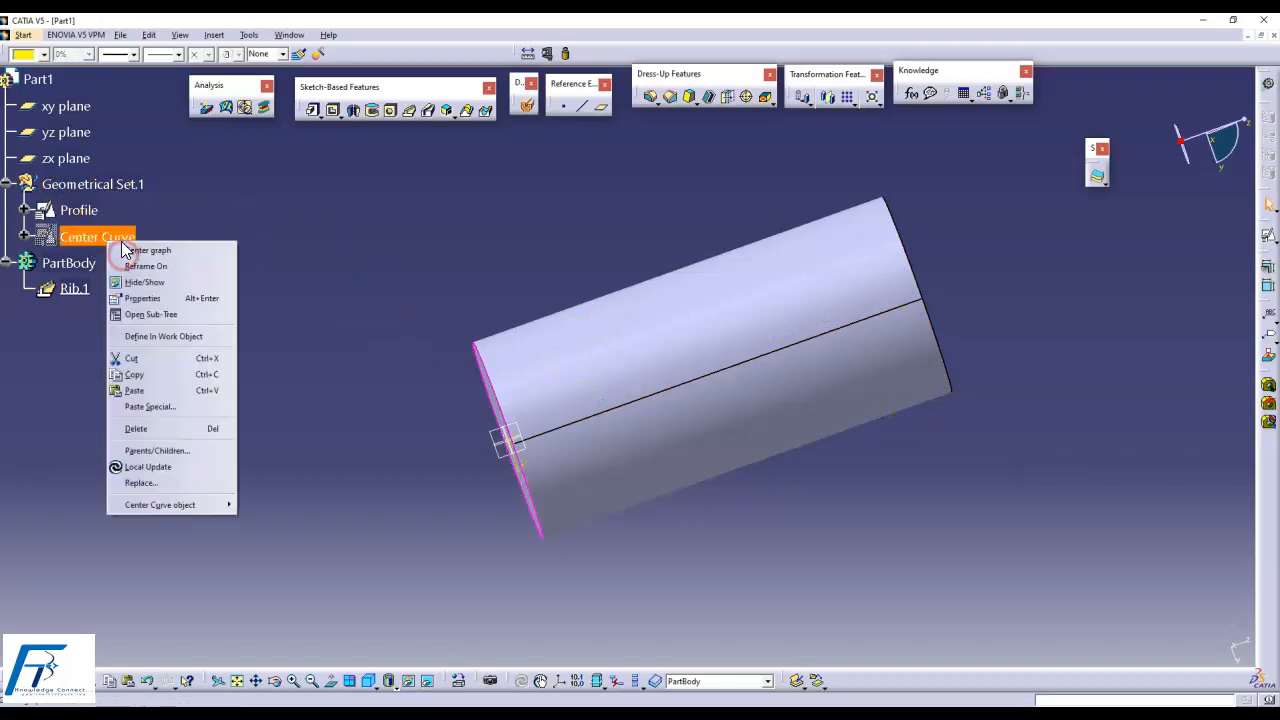
pyautogui.click(137, 266)
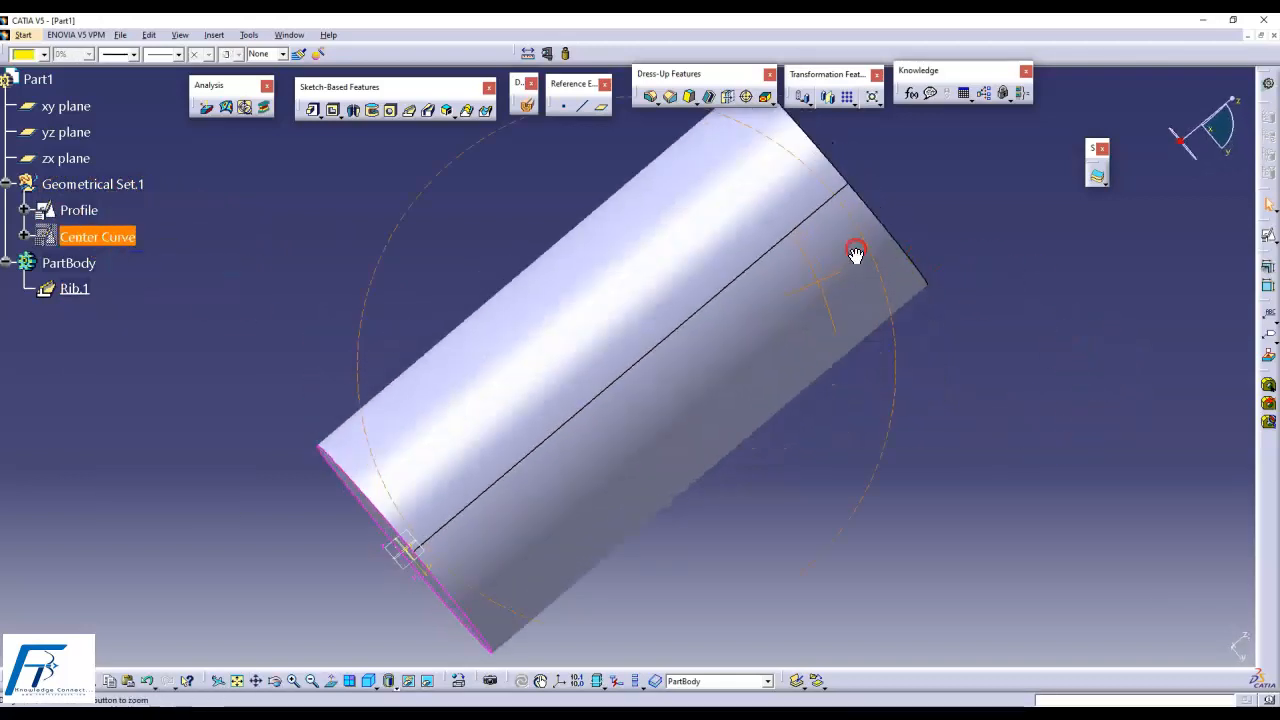
pyautogui.rightClick(115, 232)
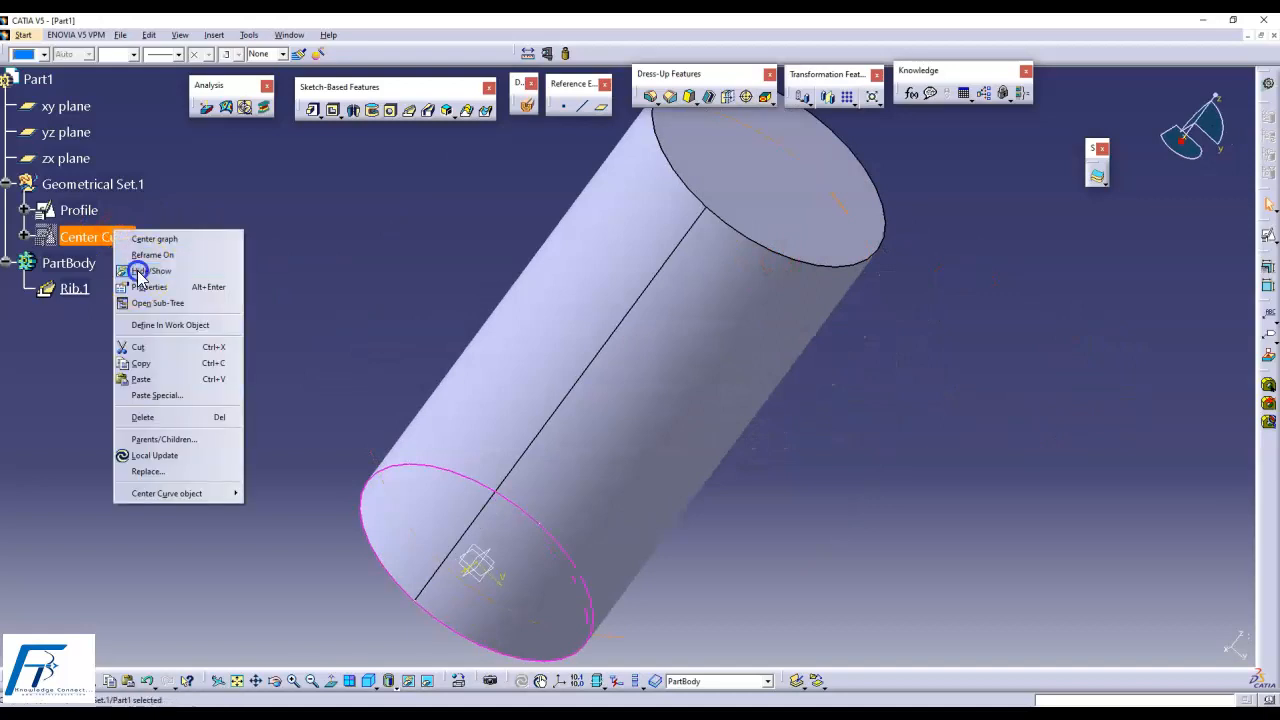
pyautogui.click(138, 273)
pyautogui.moveTo(629, 434); pyautogui.dragTo(624, 318, button='middle')
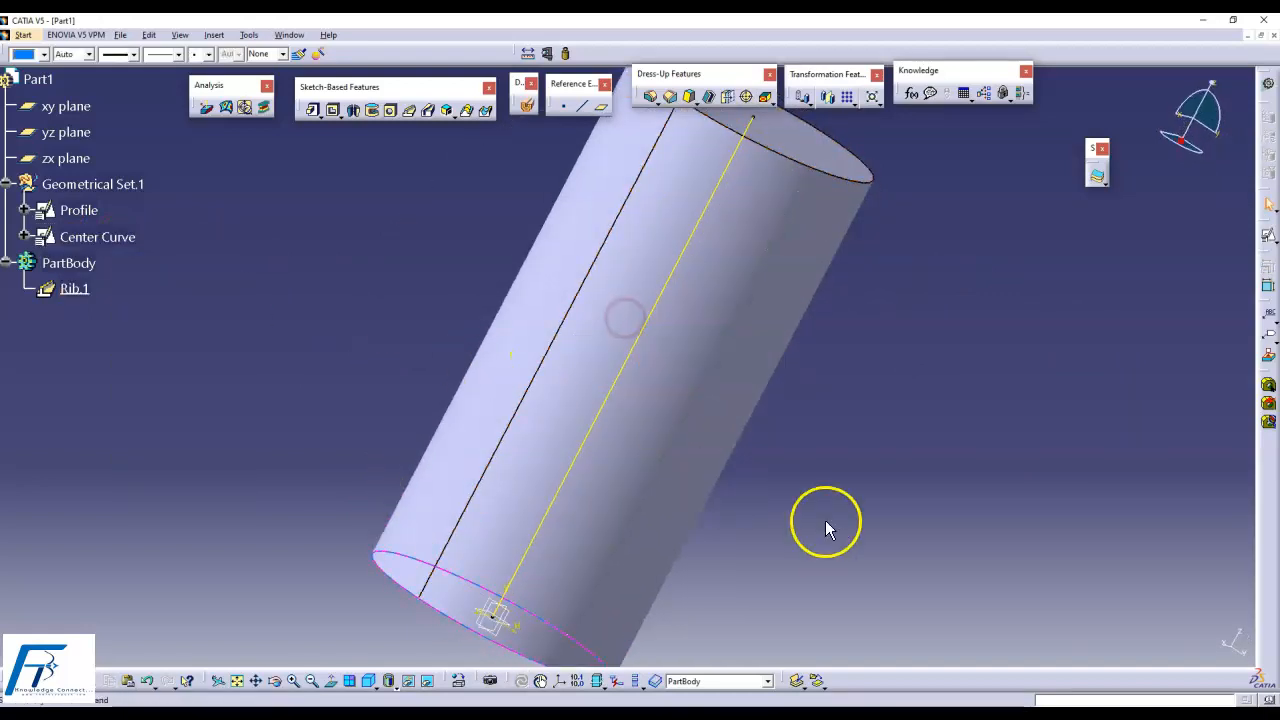
# - Create a reference plane offset 93 mm from the xy plane, partway along the center curve
pyautogui.click(731, 457)
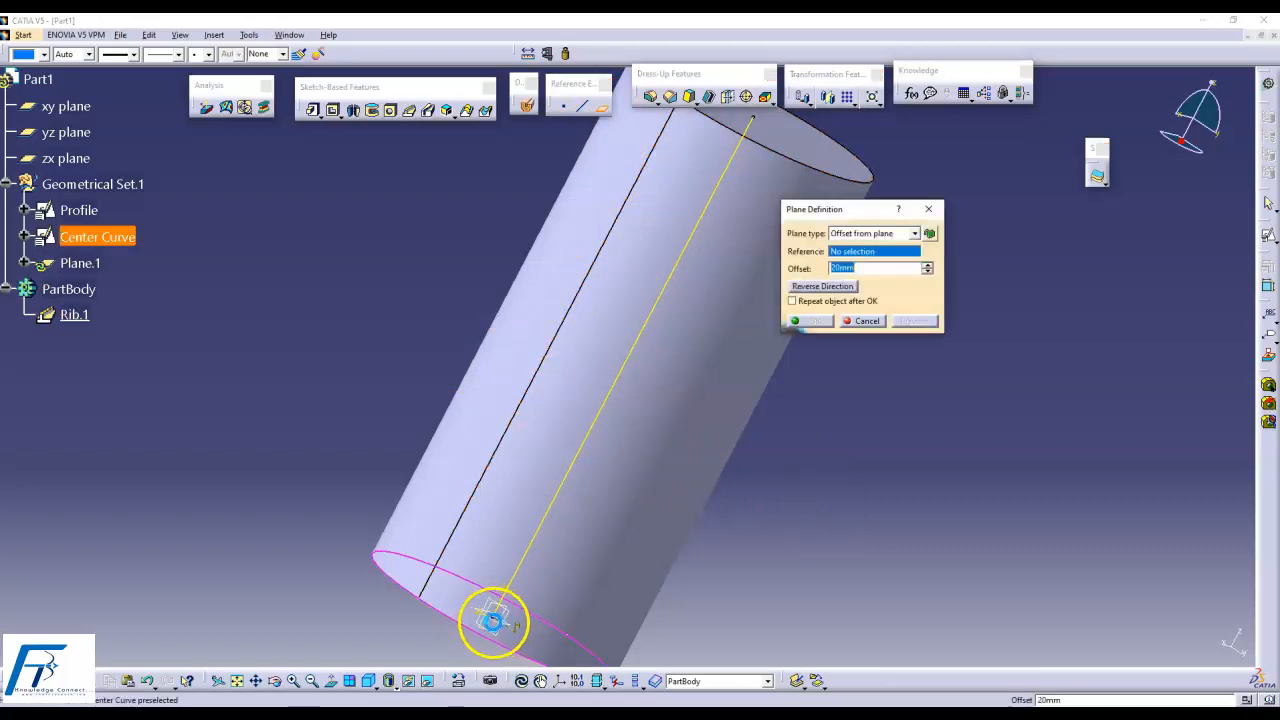
pyautogui.click(503, 624)
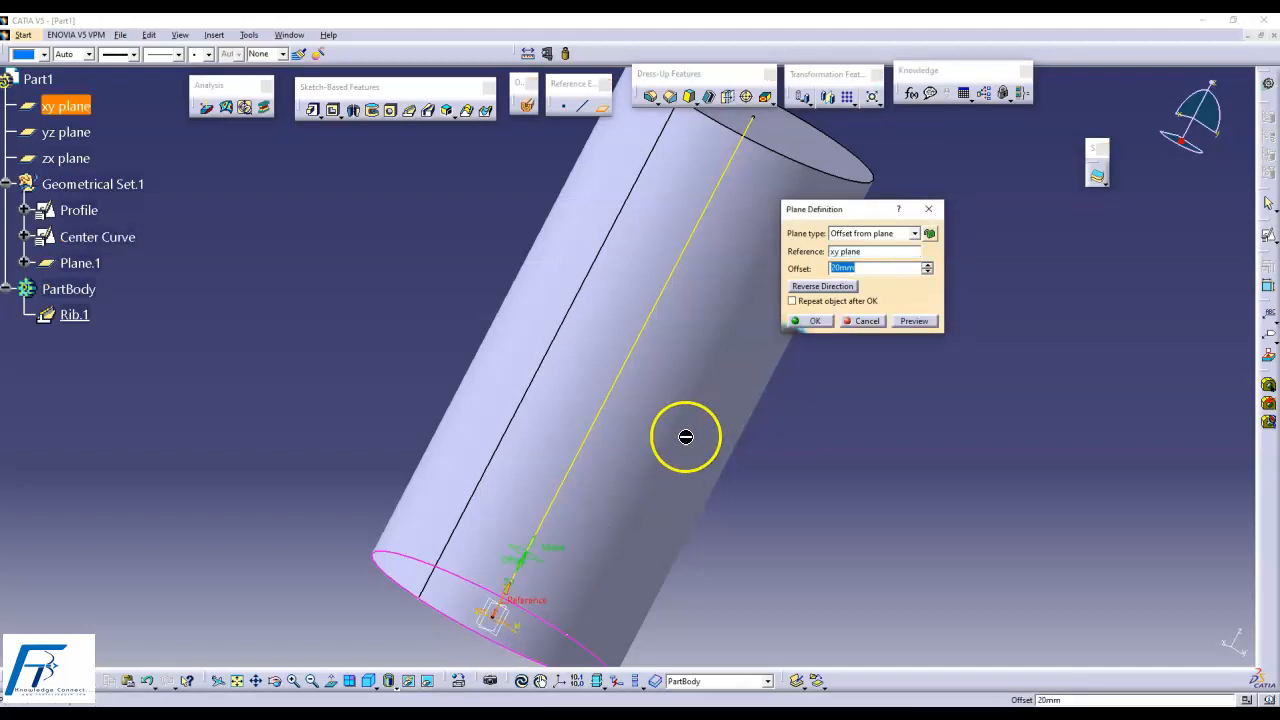
pyautogui.moveTo(529, 546); pyautogui.dragTo(680, 329)
pyautogui.click(818, 322)
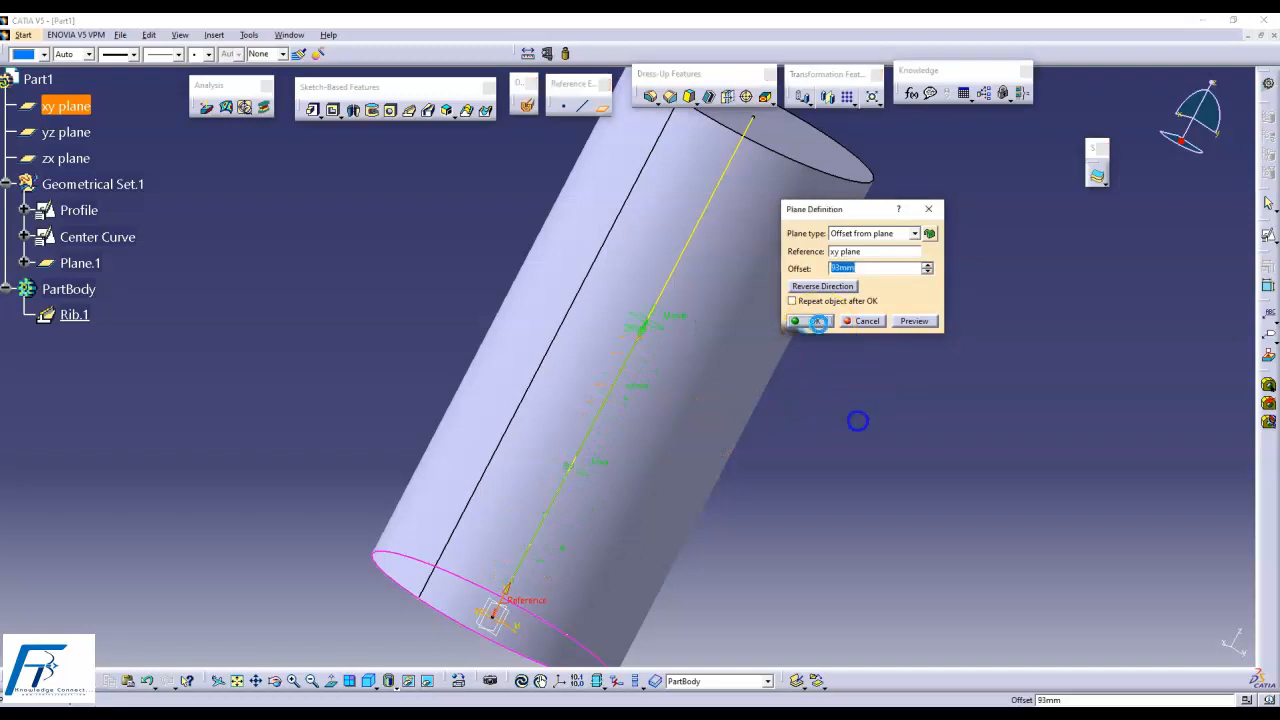
# - Examine the rib's circular cross-section with Dynamic Sectioning, moving a clipping plane perpendicular to the center curve partway along it
pyautogui.click(662, 320)
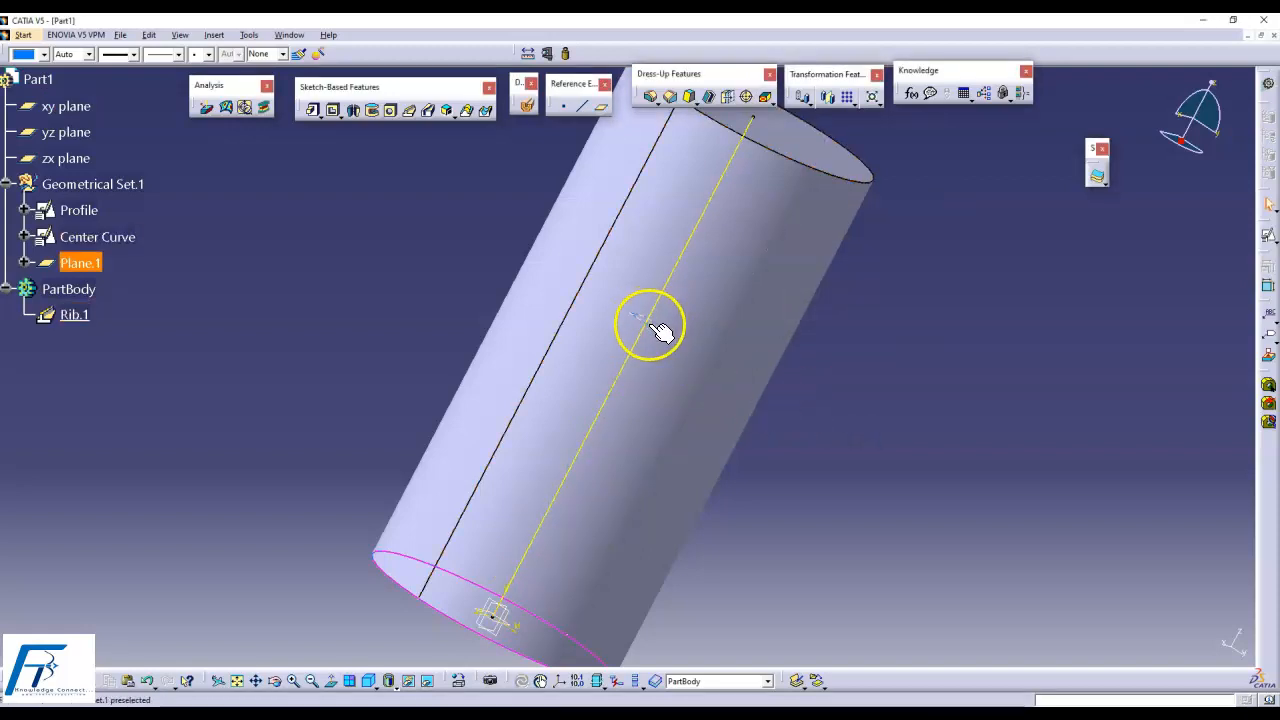
pyautogui.click(518, 107)
pyautogui.click(585, 260)
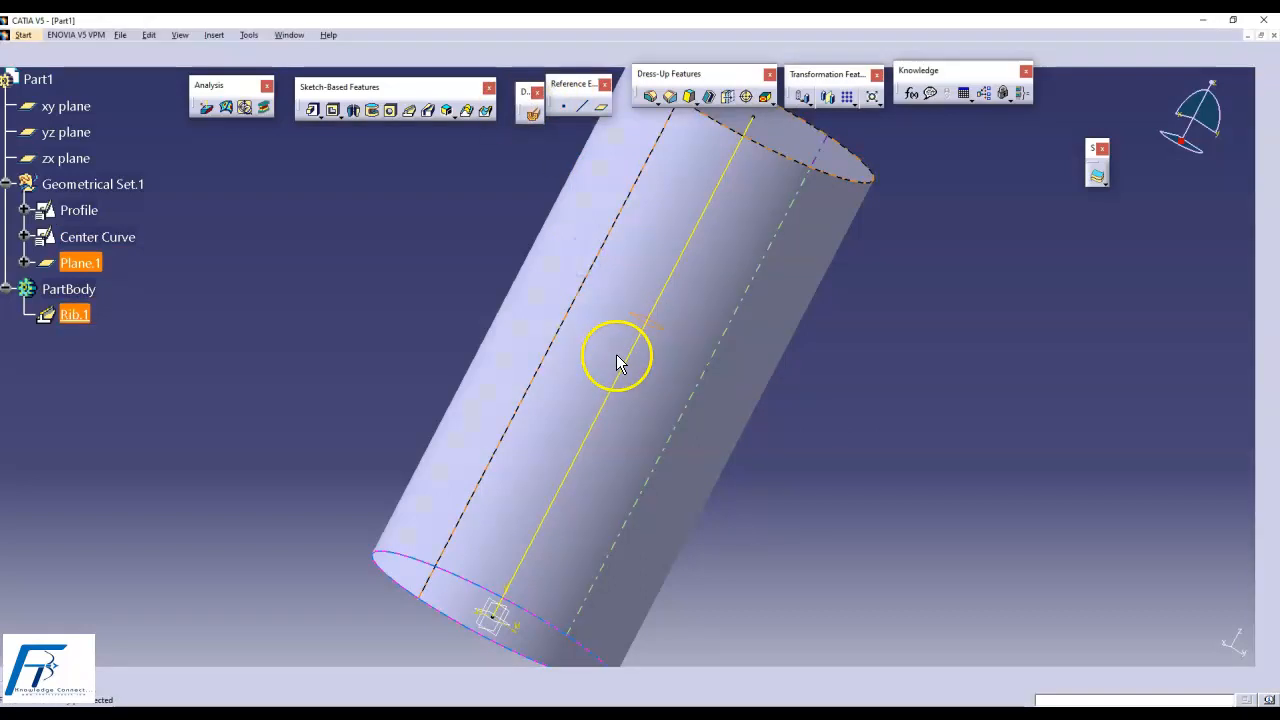
pyautogui.click(533, 116)
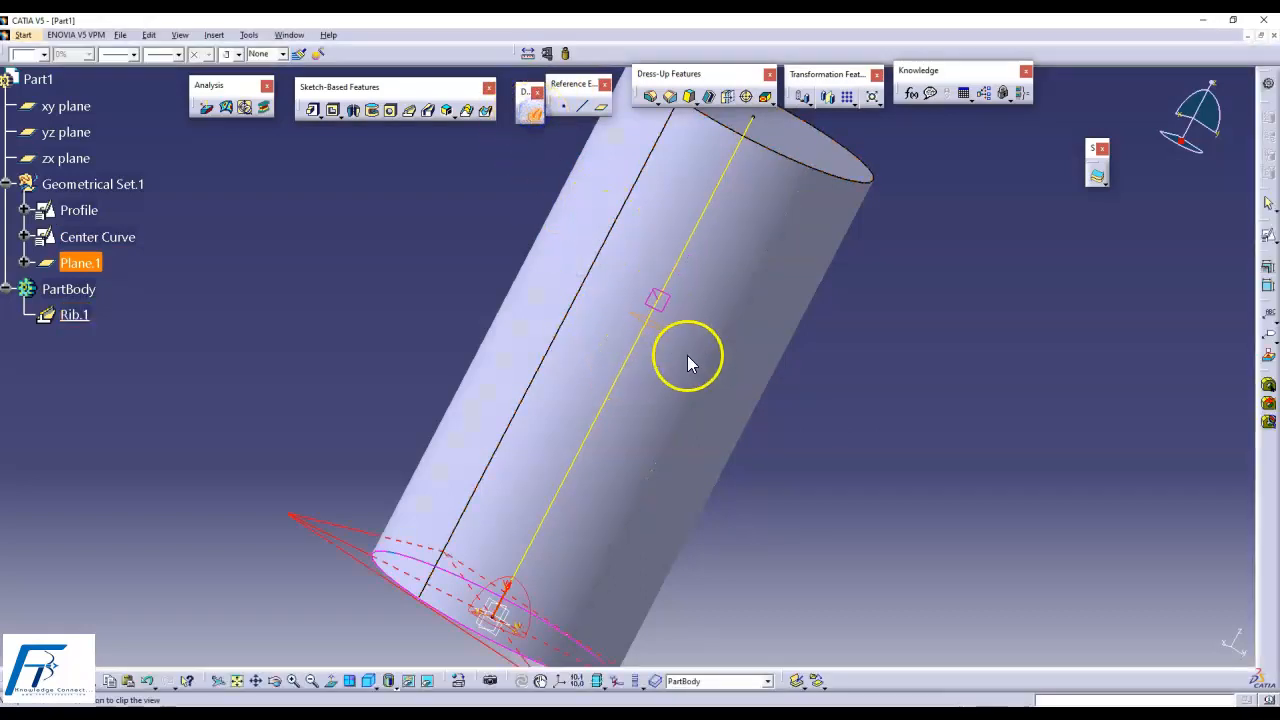
pyautogui.click(532, 115)
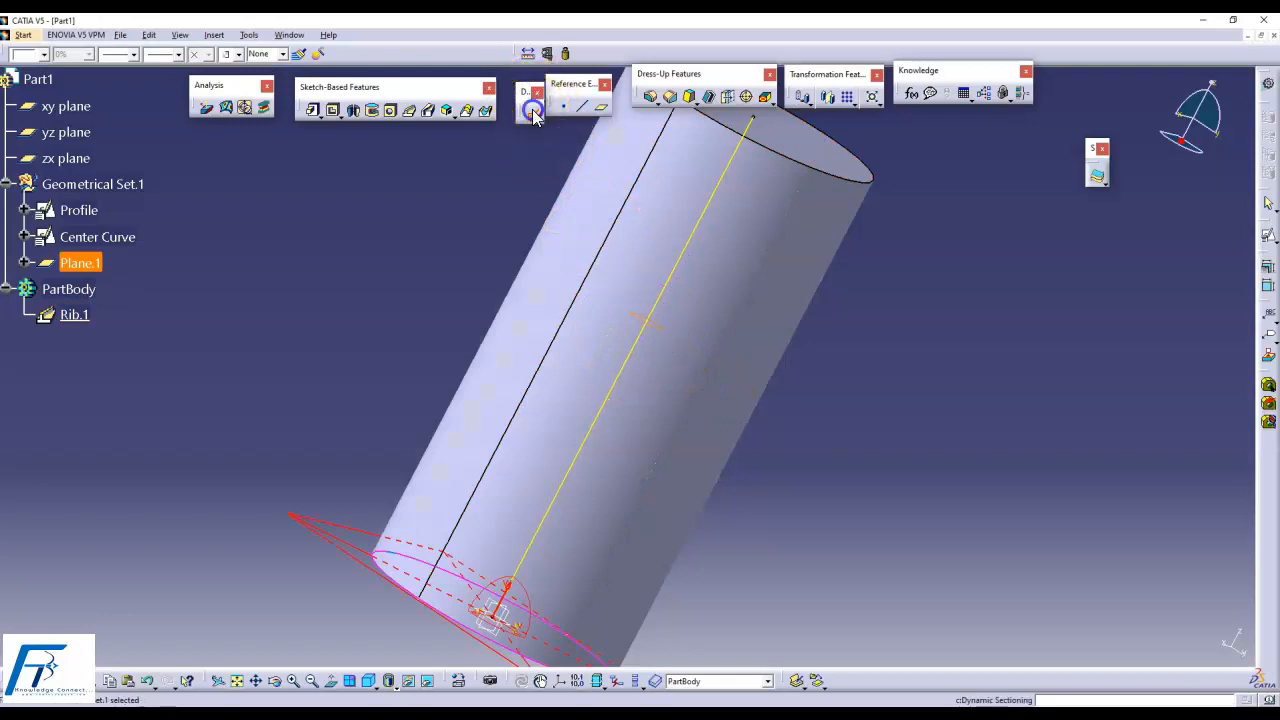
pyautogui.click(532, 115)
pyautogui.moveTo(654, 330); pyautogui.dragTo(653, 448)
pyautogui.moveTo(555, 458); pyautogui.dragTo(452, 562, button='middle')
pyautogui.moveTo(623, 297); pyautogui.dragTo(894, 397, button='middle')
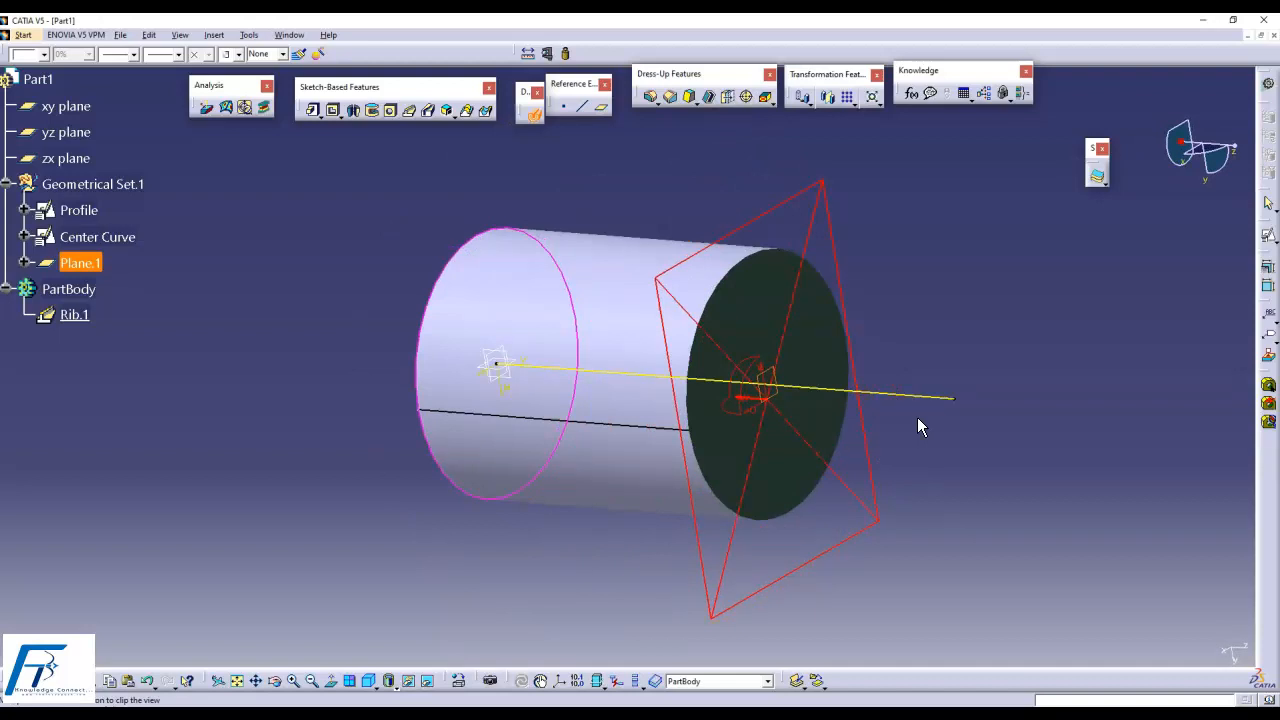
pyautogui.press('Escape')
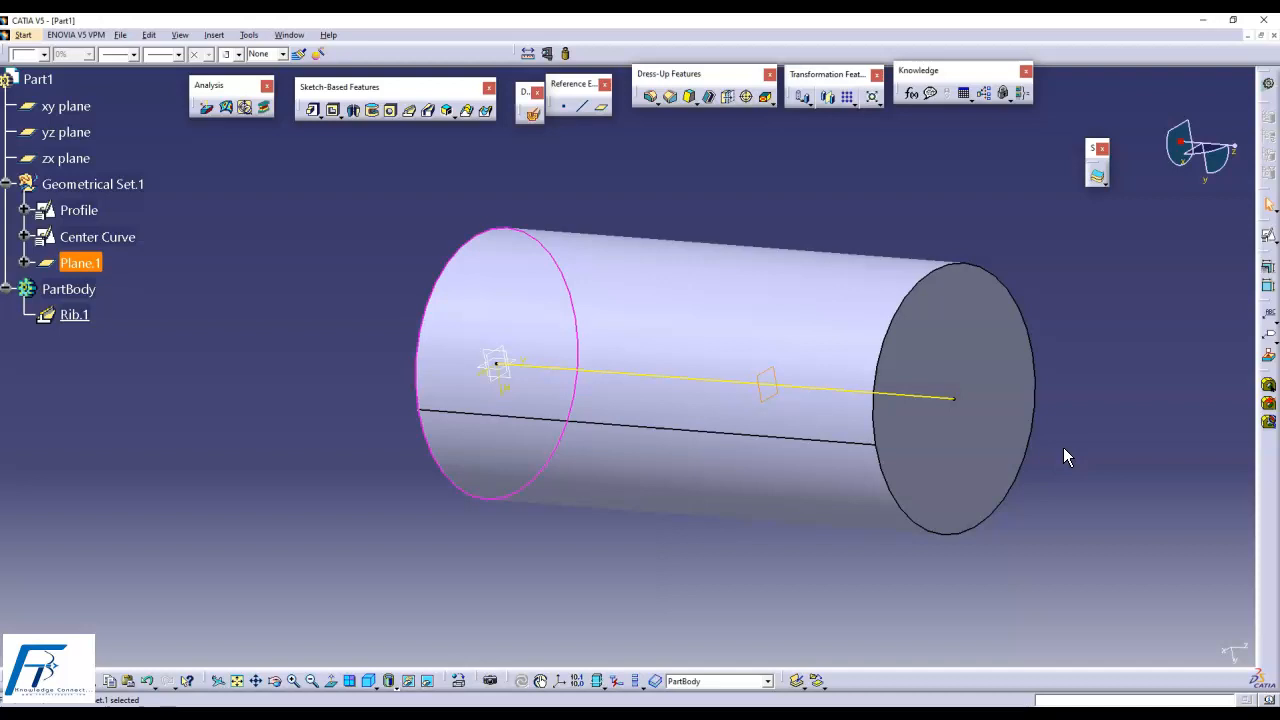
# - Create a new Part document that includes a geometrical set
pyautogui.click(120, 36)
pyautogui.click(130, 50)
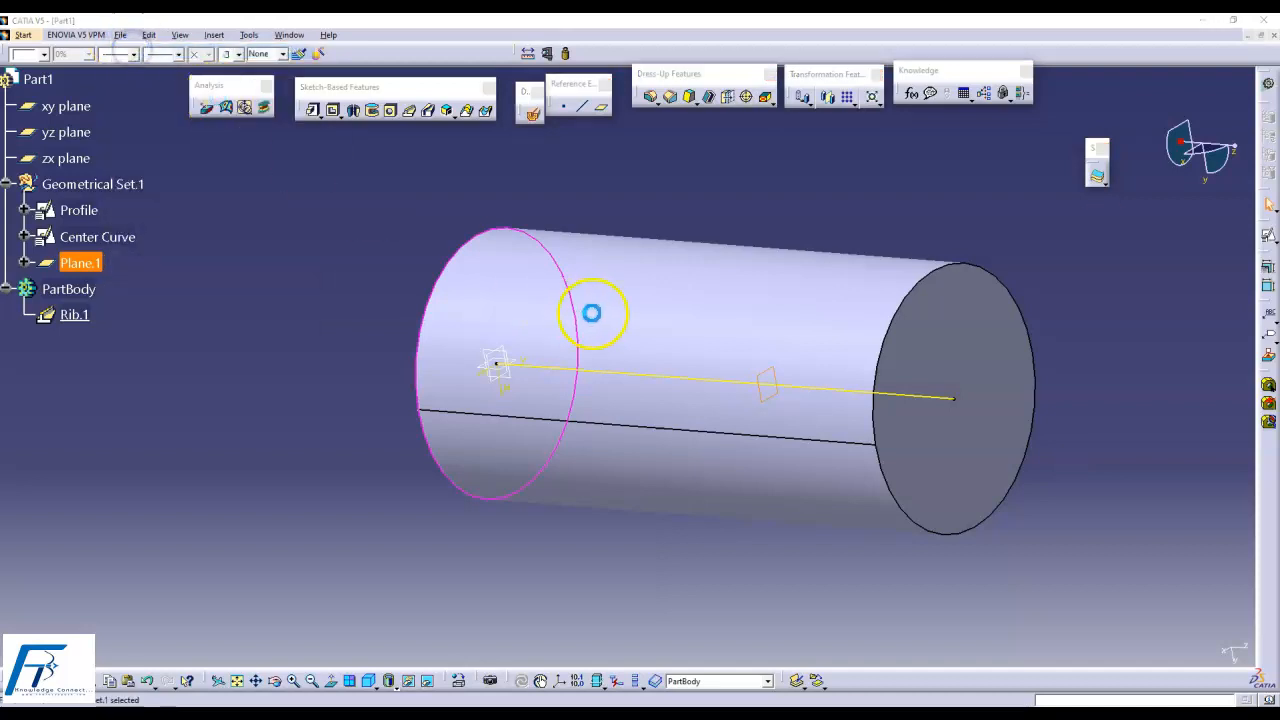
pyautogui.click(743, 172)
pyautogui.scroll(-3, 743, 173)
pyautogui.click(728, 149)
pyautogui.click(776, 233)
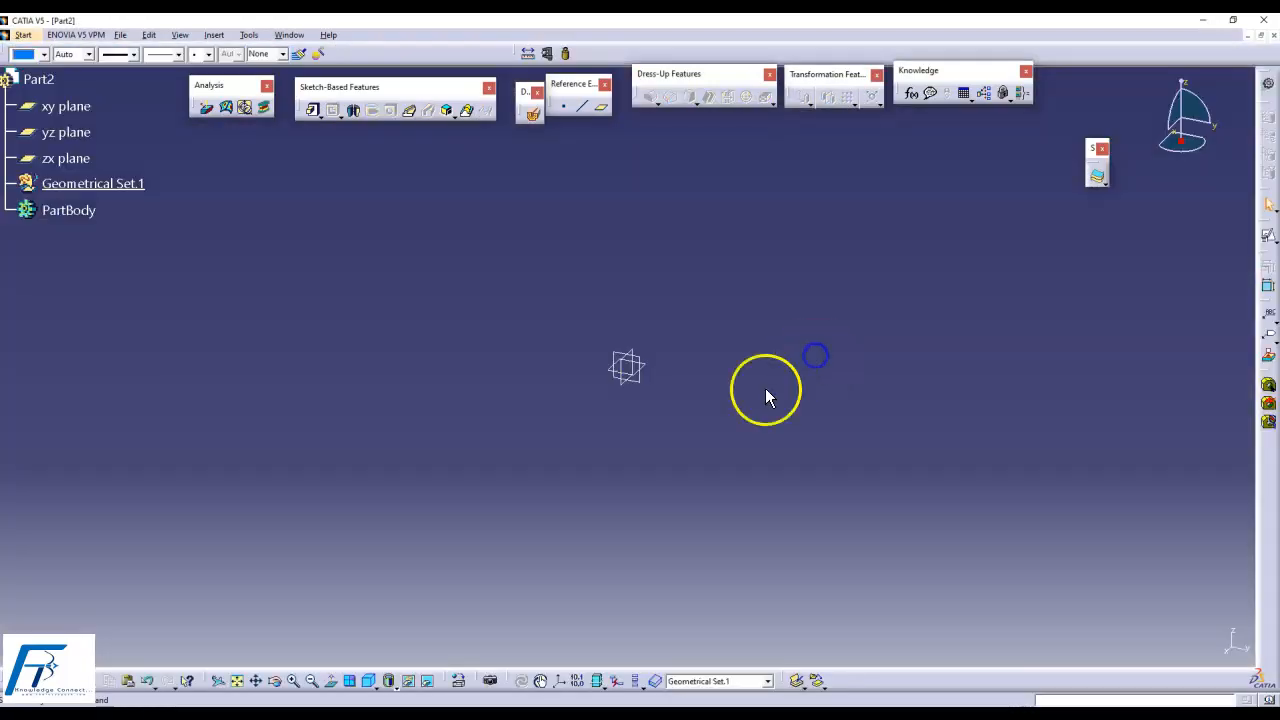
# - Create a positioned sketch on the yz plane and draw an origin-centred circle about 44 mm in diameter
pyautogui.click(645, 388)
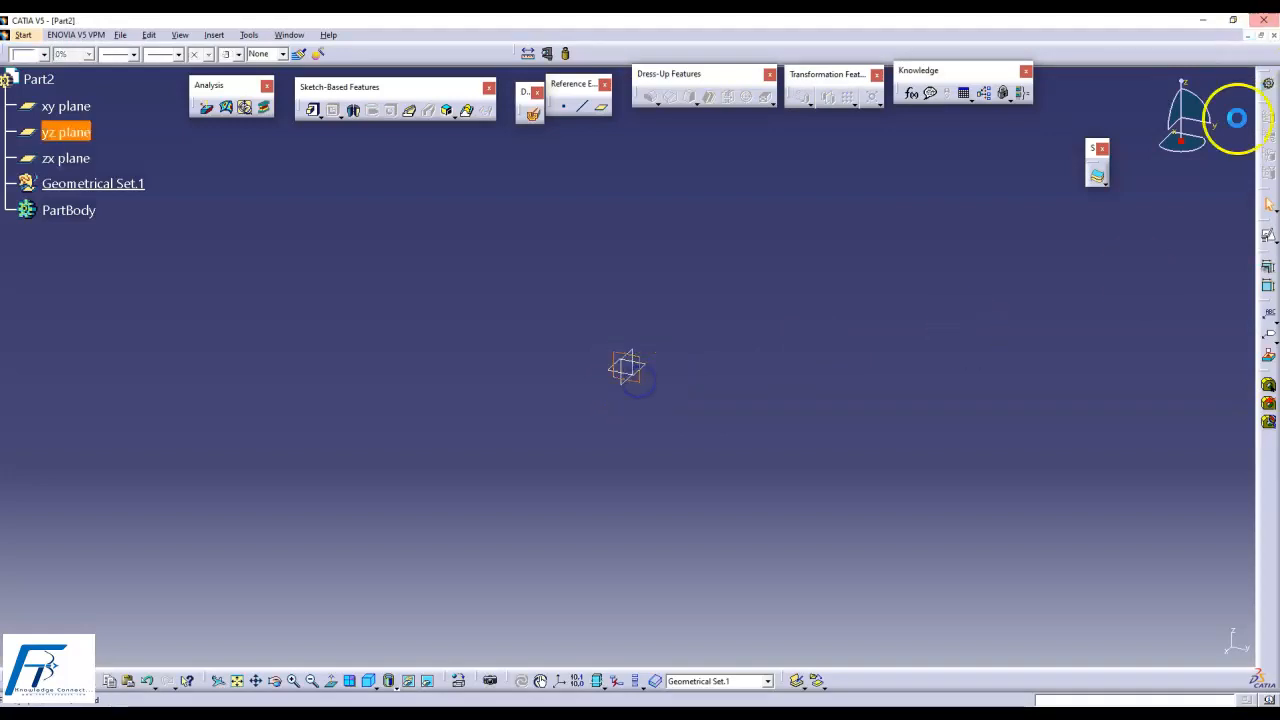
pyautogui.click(1270, 237)
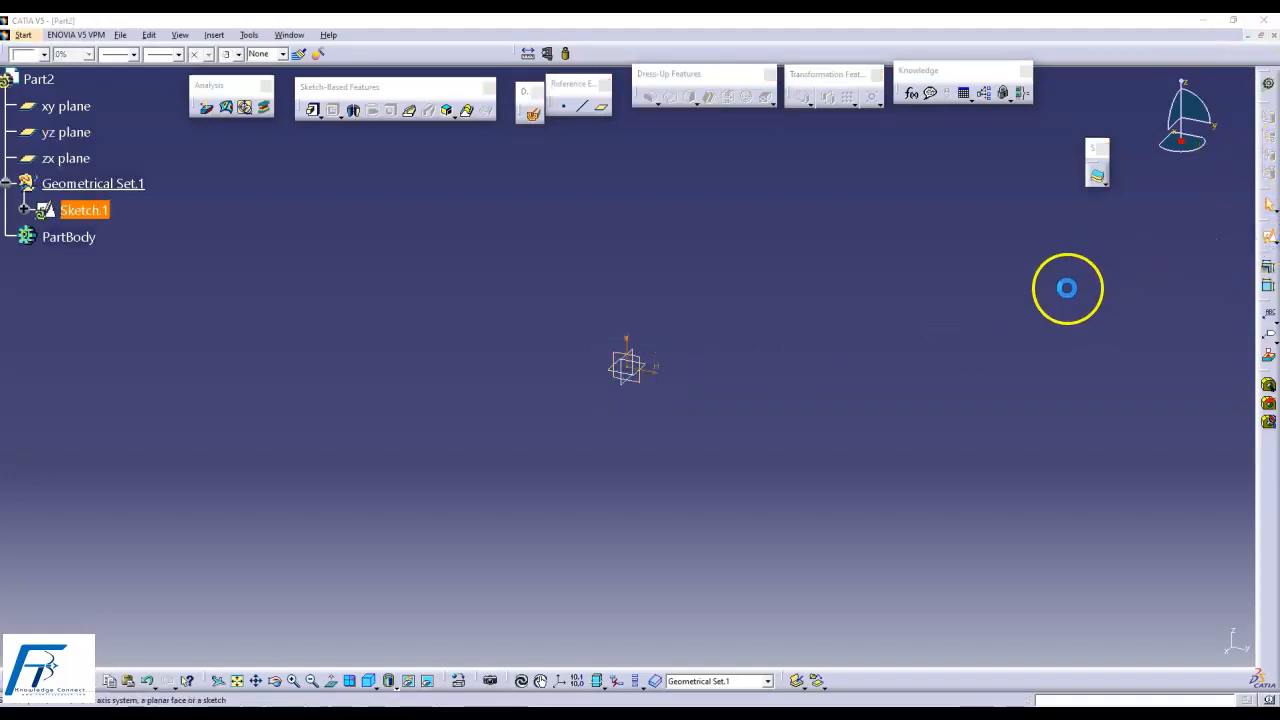
pyautogui.click(916, 287)
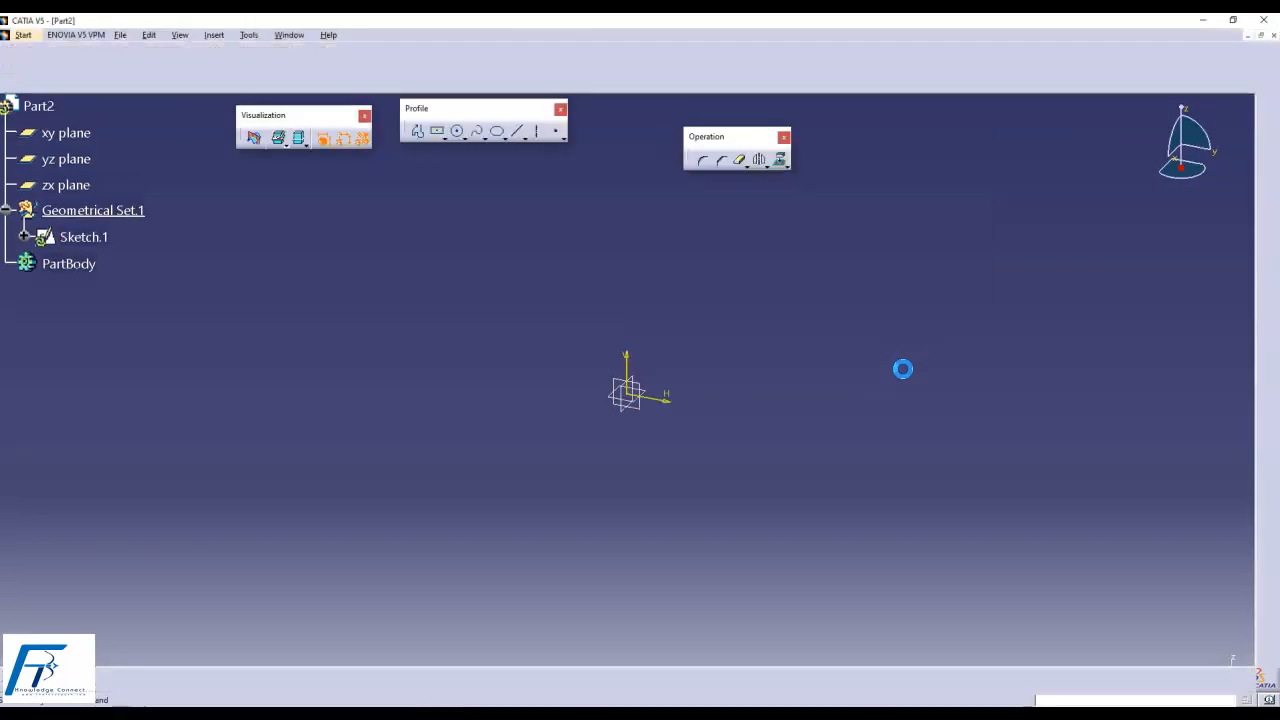
pyautogui.click(457, 131)
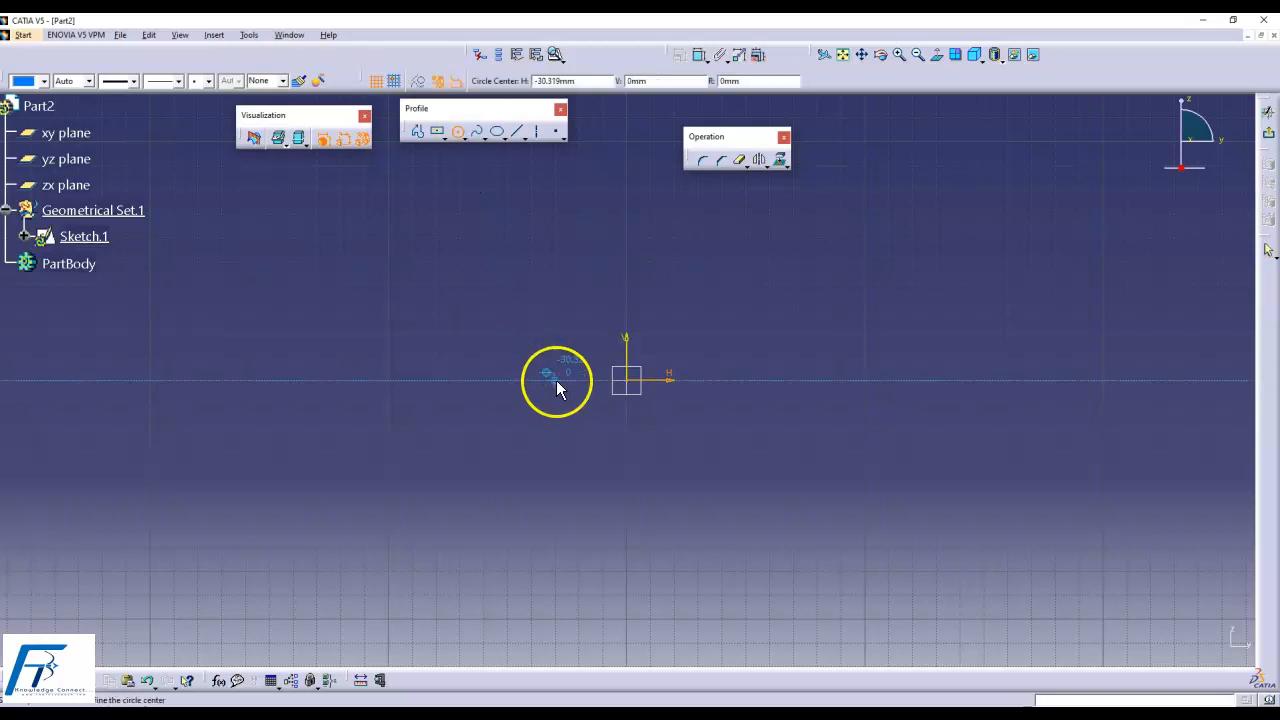
pyautogui.click(655, 394)
pyautogui.click(672, 405)
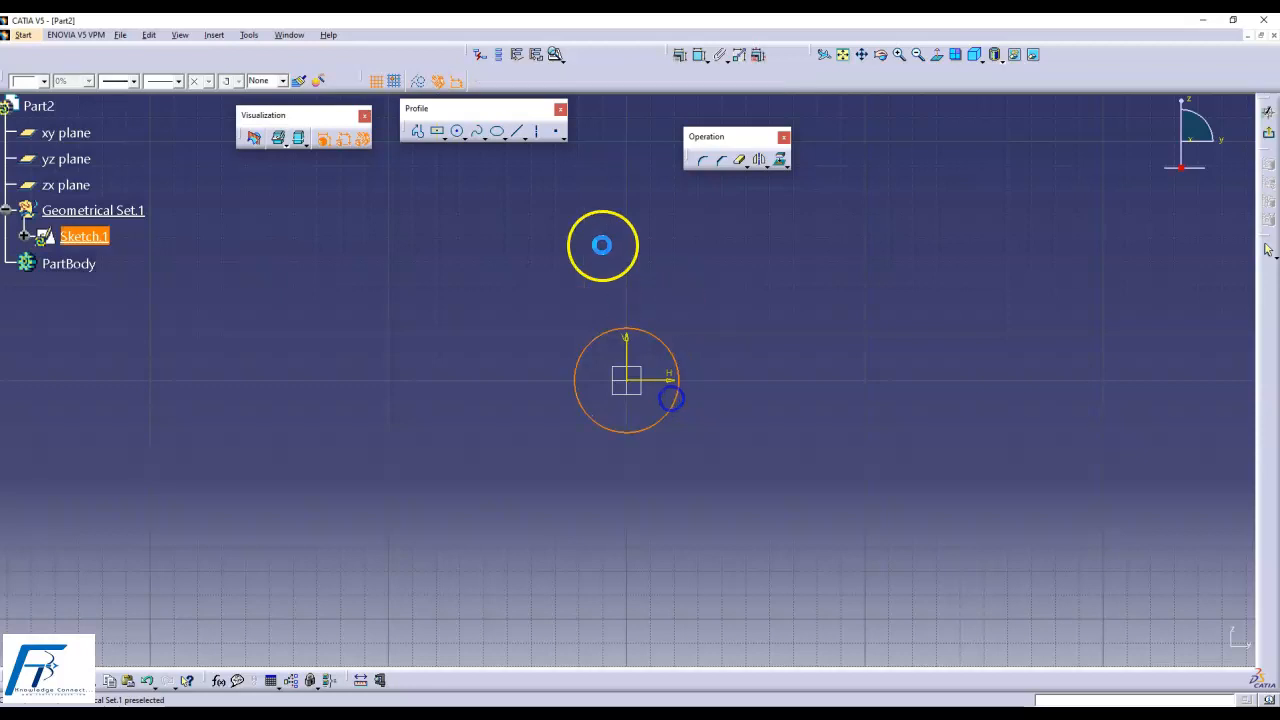
# - Dimension the circle with a diameter of 50 mm and finish the profile sketch
pyautogui.keyDown('ctrl'); pyautogui.moveTo(662, 261); pyautogui.dragTo(641, 194, button='middle'); pyautogui.keyUp('ctrl')
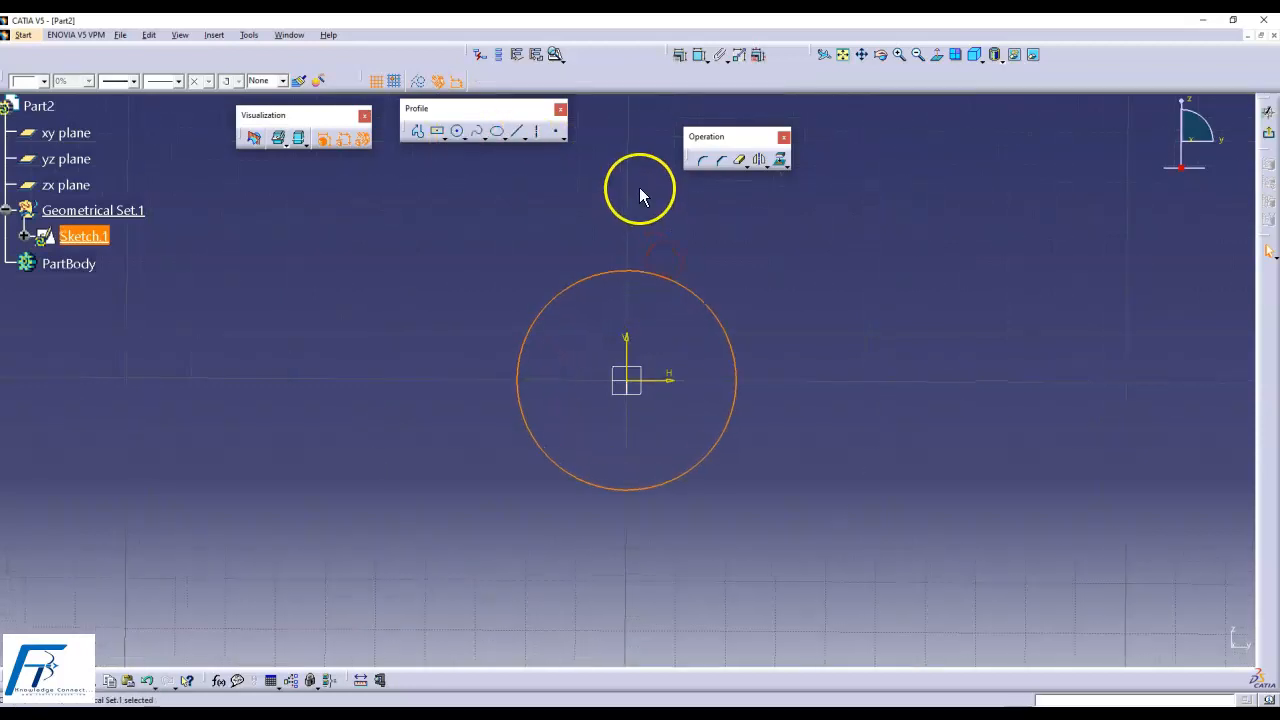
pyautogui.click(697, 60)
pyautogui.click(695, 299)
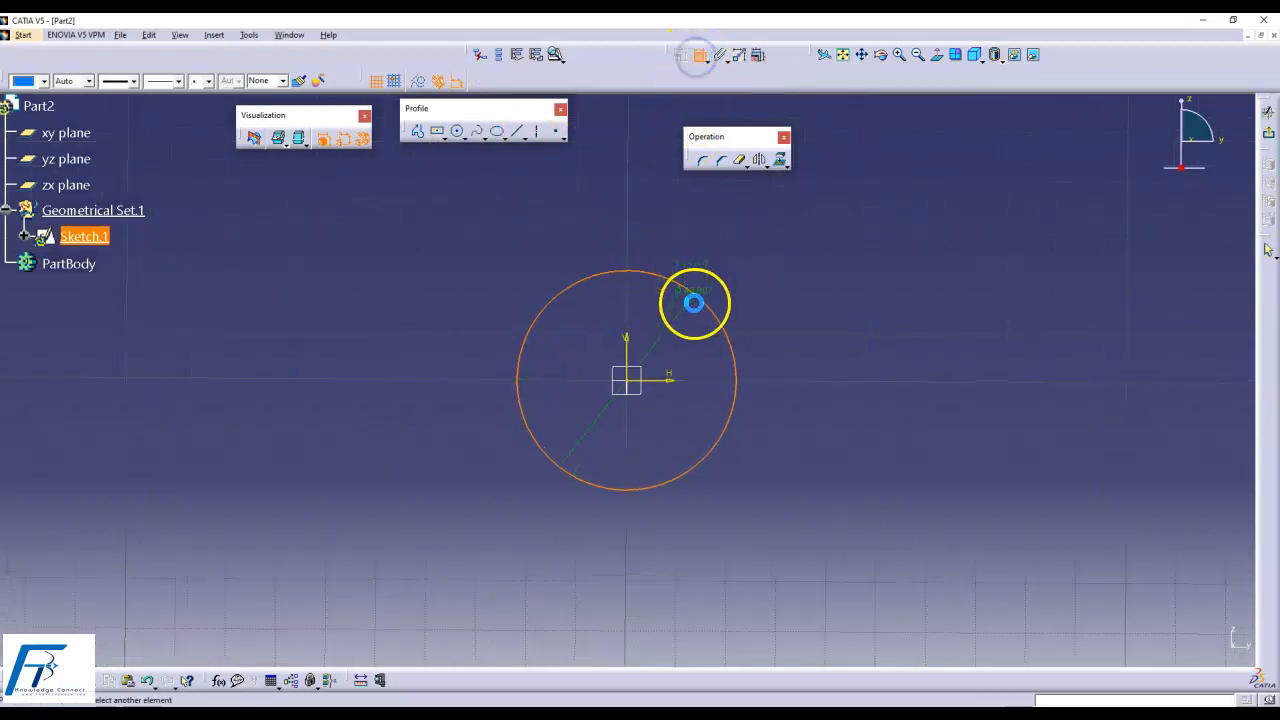
pyautogui.click(747, 292)
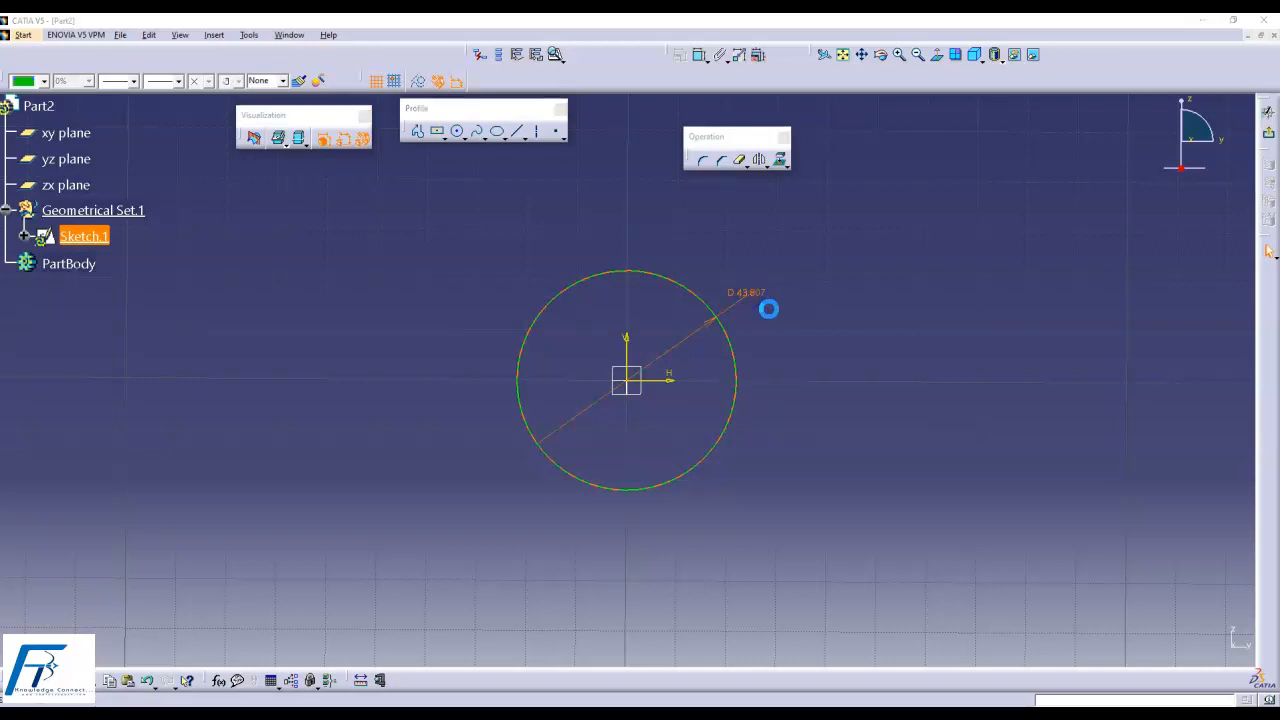
pyautogui.doubleClick(768, 309)
pyautogui.write('50')
pyautogui.press('Return')
pyautogui.click(600, 234)
pyautogui.click(1266, 134)
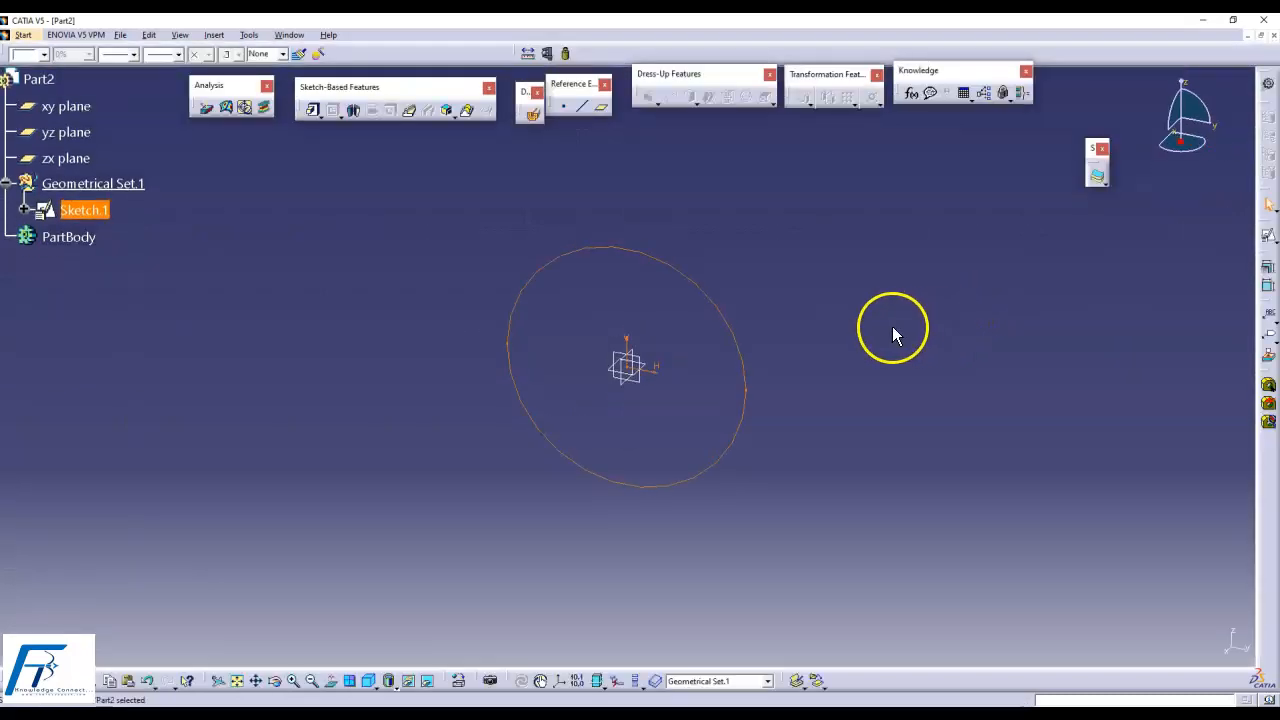
# - In a positioned sketch on the zx plane, draw a wavy four-point spline from the origin to about 309 mm along H
pyautogui.moveTo(893, 328); pyautogui.dragTo(894, 333, button='middle')
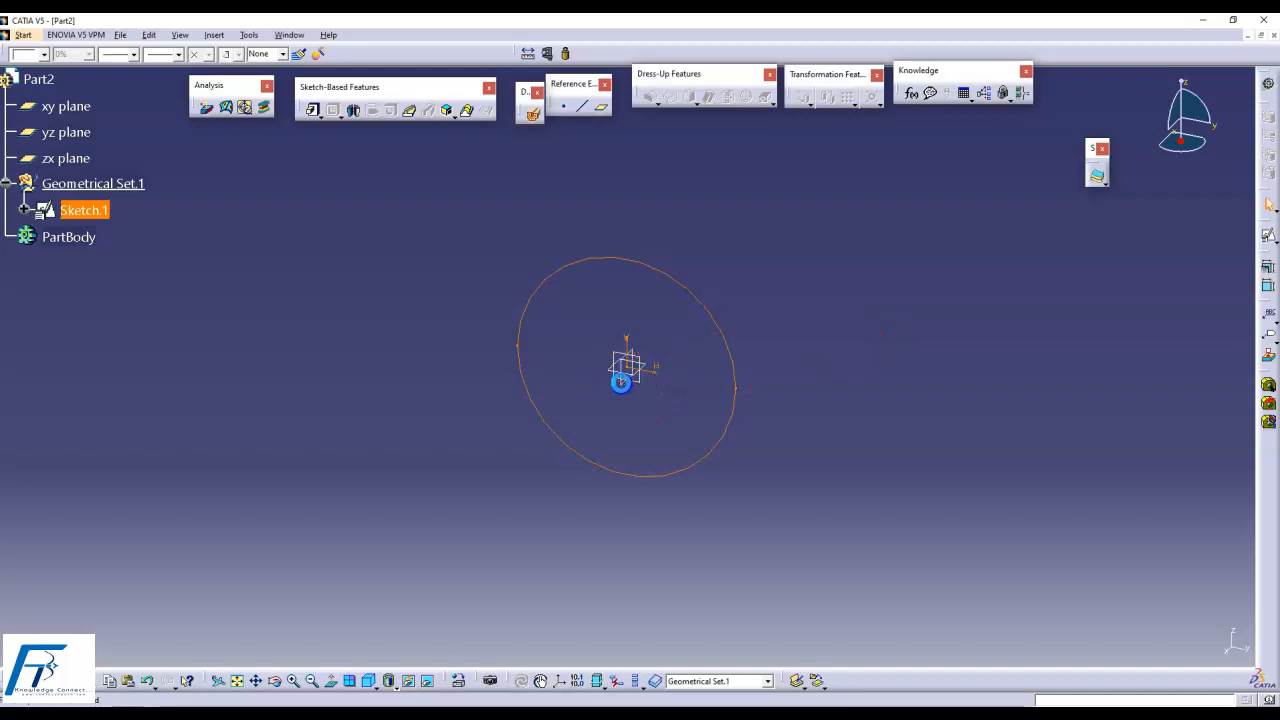
pyautogui.click(621, 382)
pyautogui.click(1268, 240)
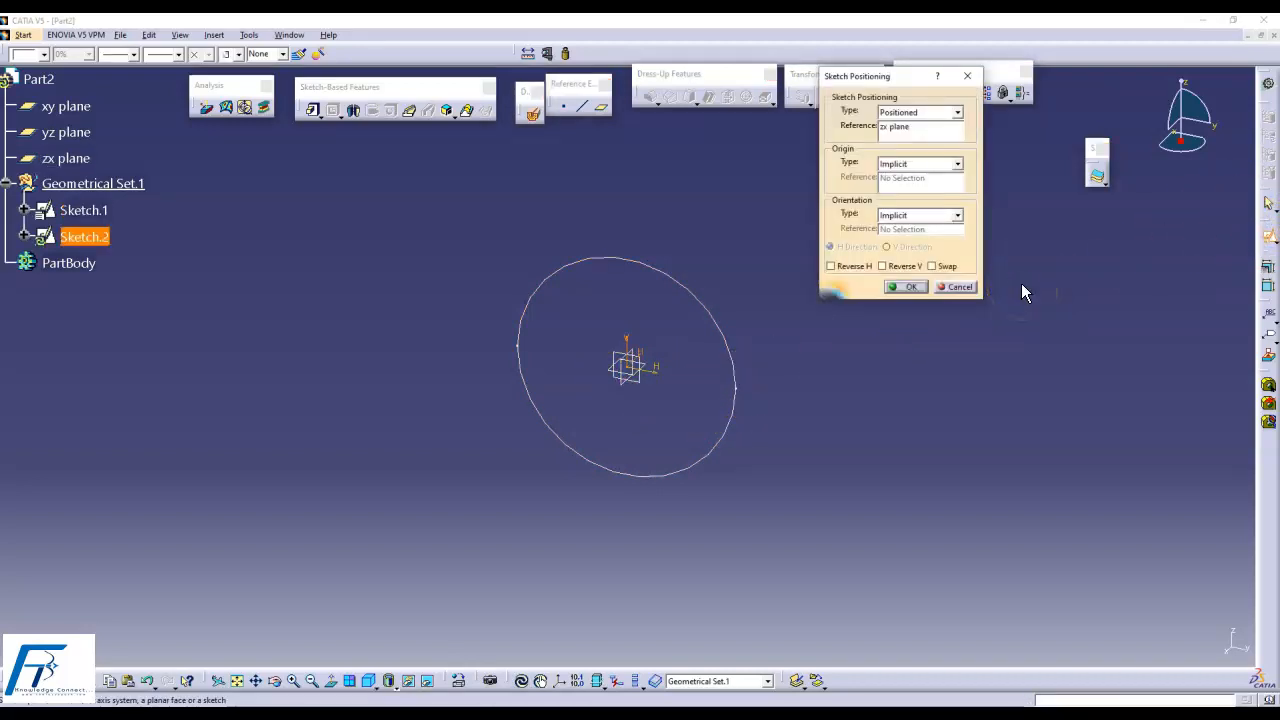
pyautogui.click(902, 288)
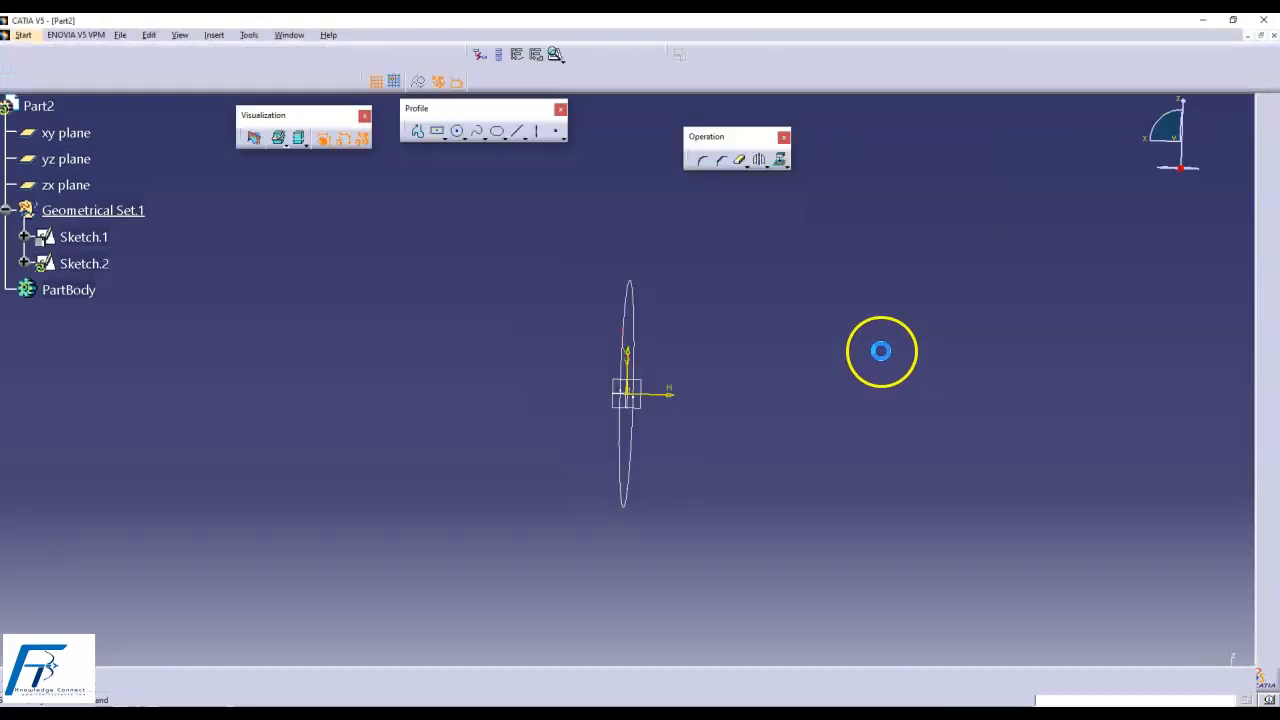
pyautogui.moveTo(806, 301); pyautogui.dragTo(651, 220, button='middle')
pyautogui.click(478, 131)
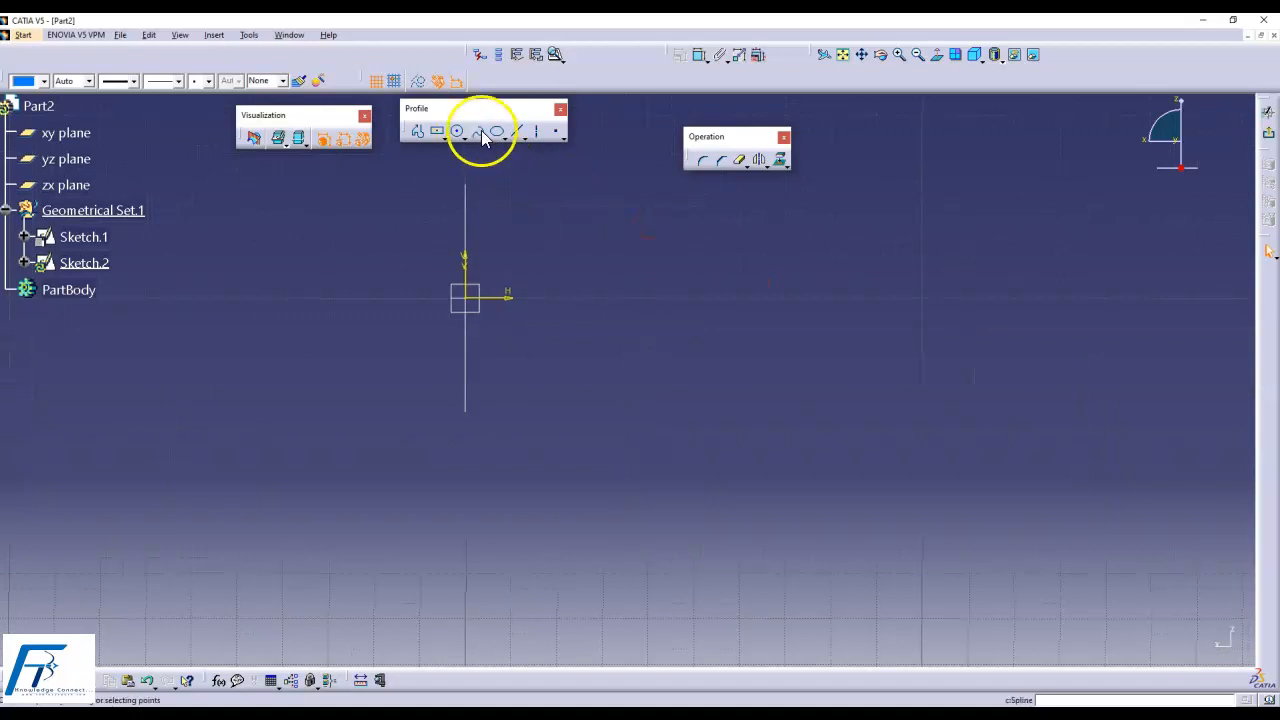
pyautogui.click(467, 294)
pyautogui.moveTo(831, 271); pyautogui.dragTo(509, 314, button='middle')
pyautogui.click(587, 297)
pyautogui.moveTo(944, 365); pyautogui.dragTo(531, 351, button='middle')
pyautogui.click(648, 345)
pyautogui.doubleClick(1126, 198)
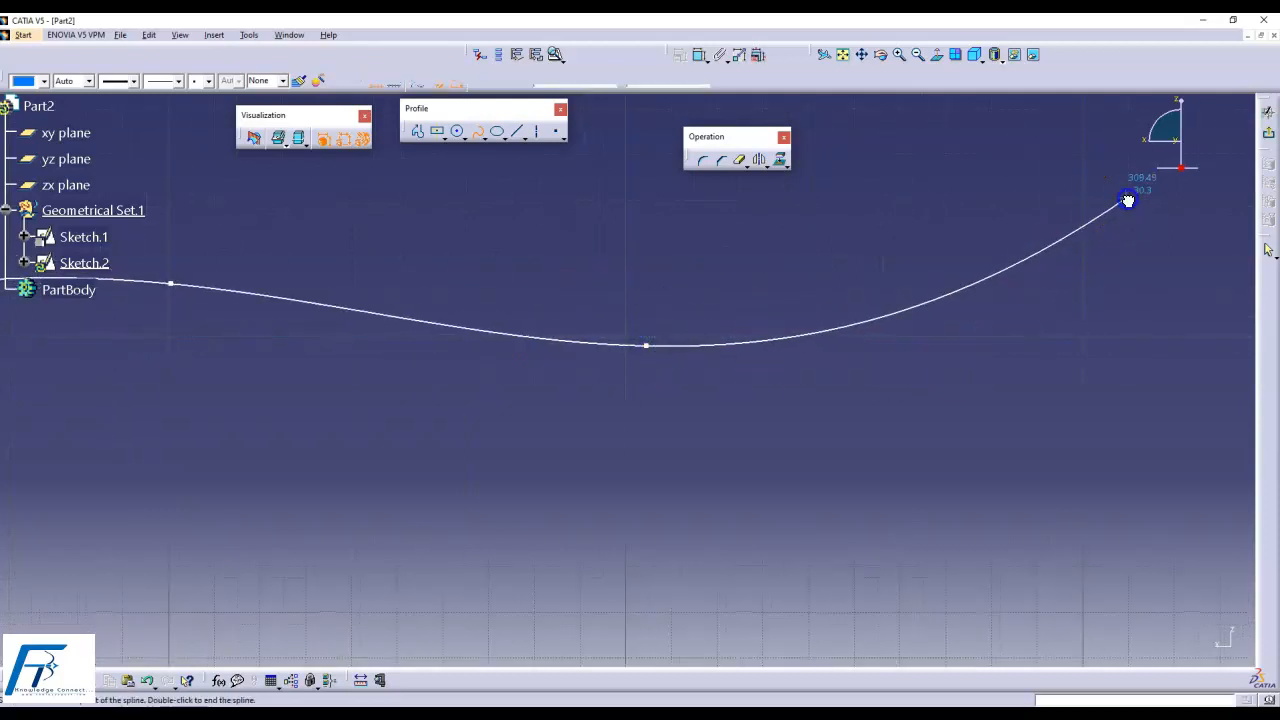
pyautogui.click(1270, 136)
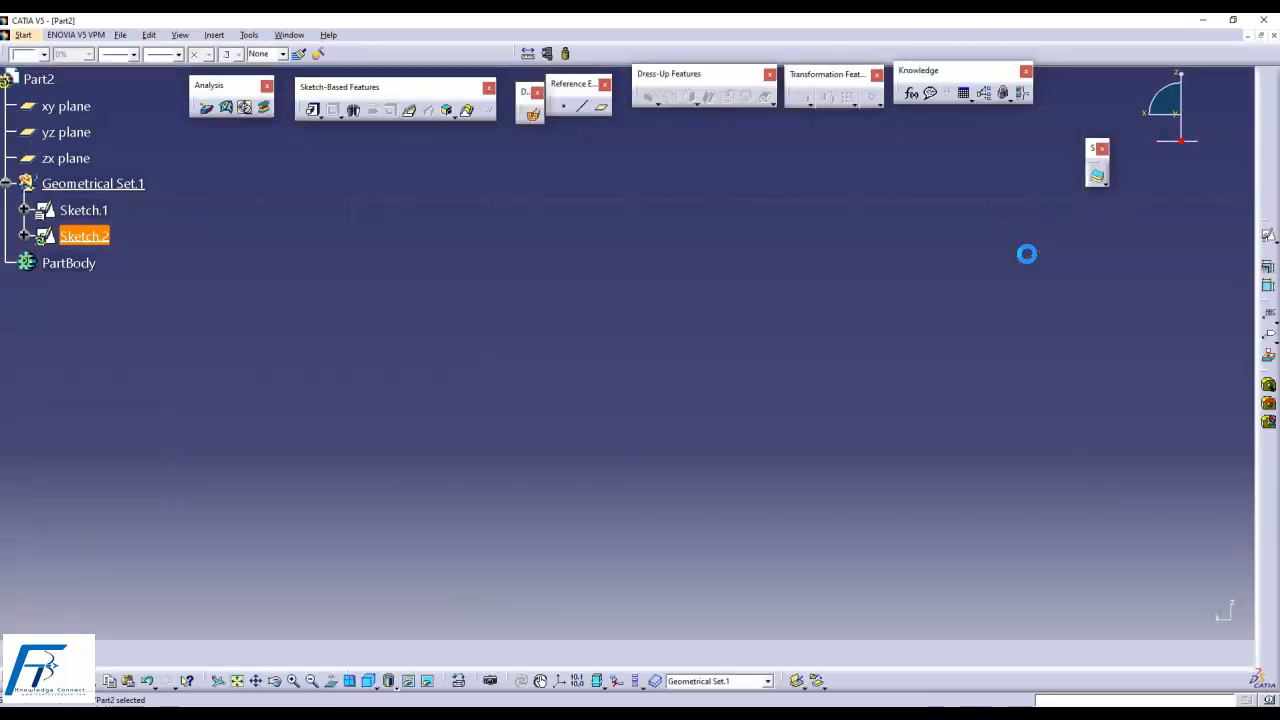
# - Define and preview a Rib using the circle sketch as profile and the spline sketch as center curve with Keep angle control
pyautogui.moveTo(974, 155); pyautogui.dragTo(970, 269, button='middle')
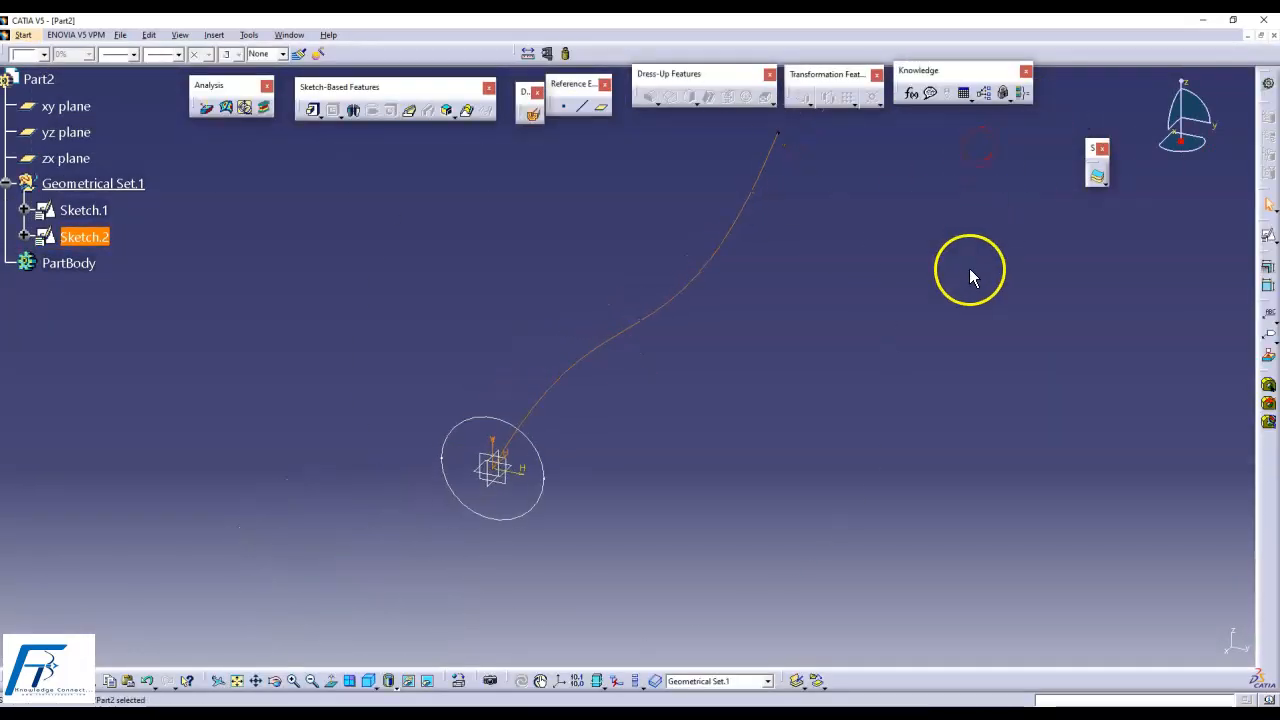
pyautogui.click(409, 108)
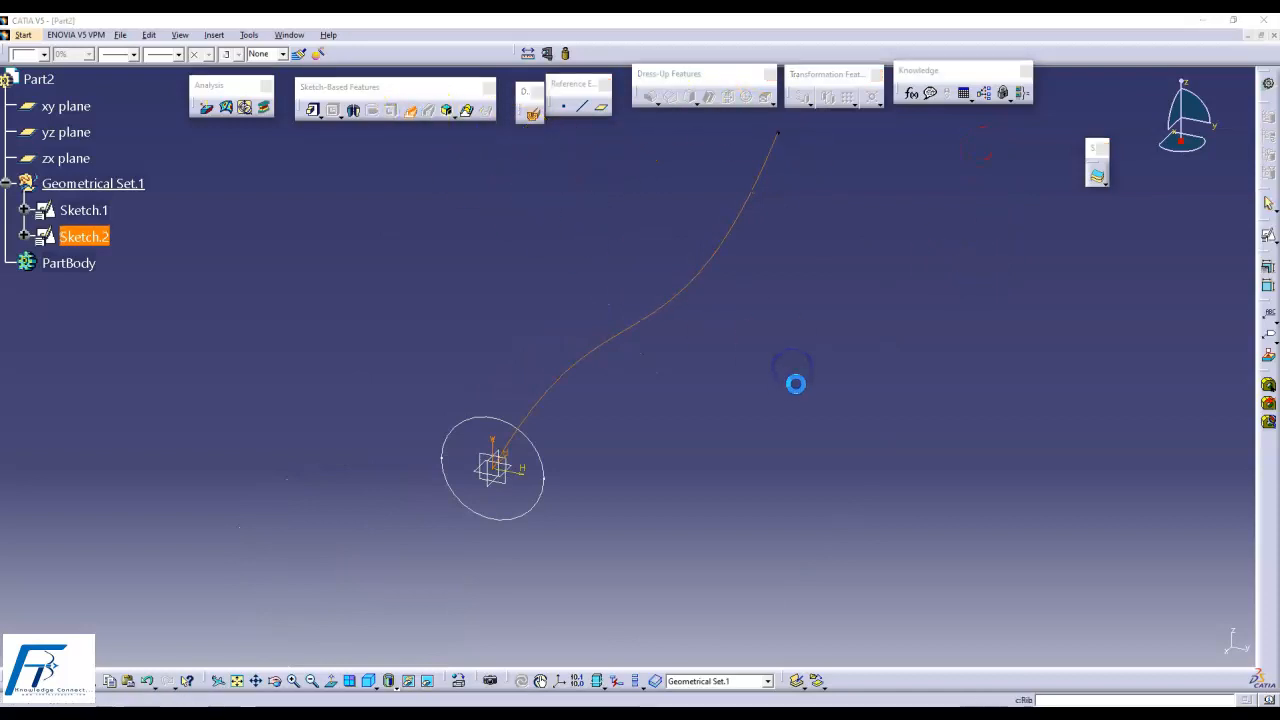
pyautogui.click(737, 396)
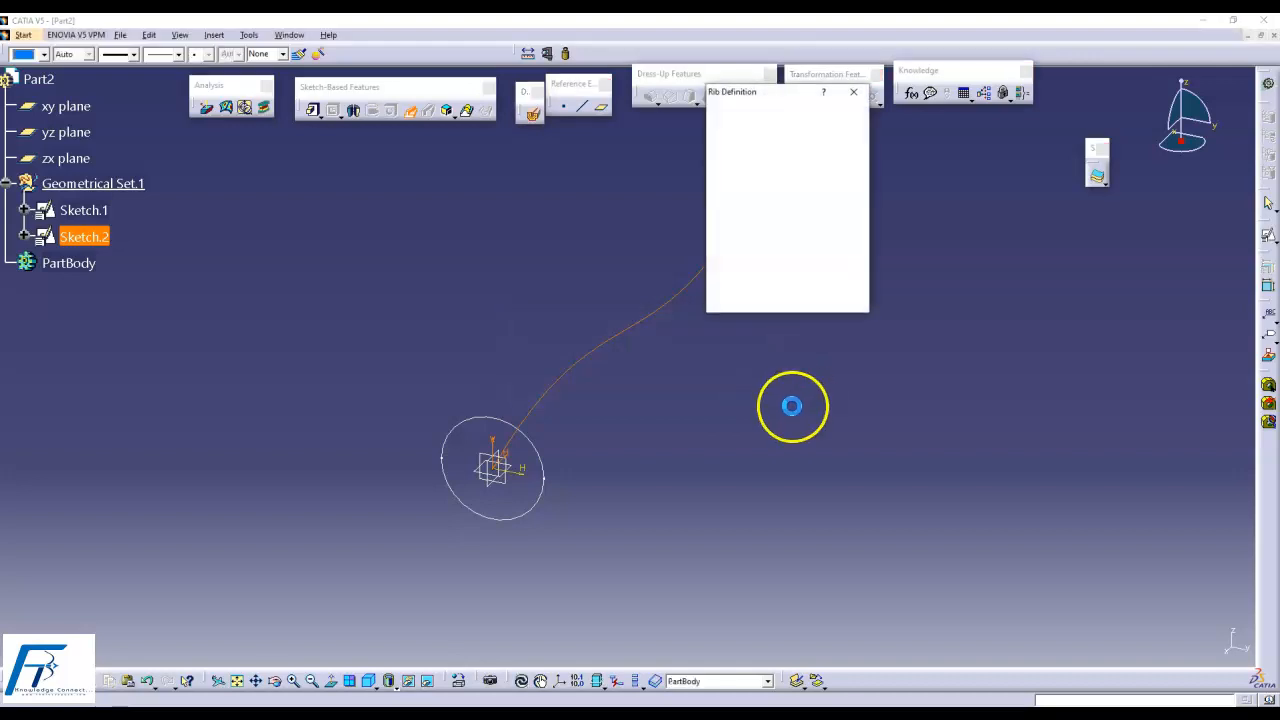
pyautogui.click(692, 396)
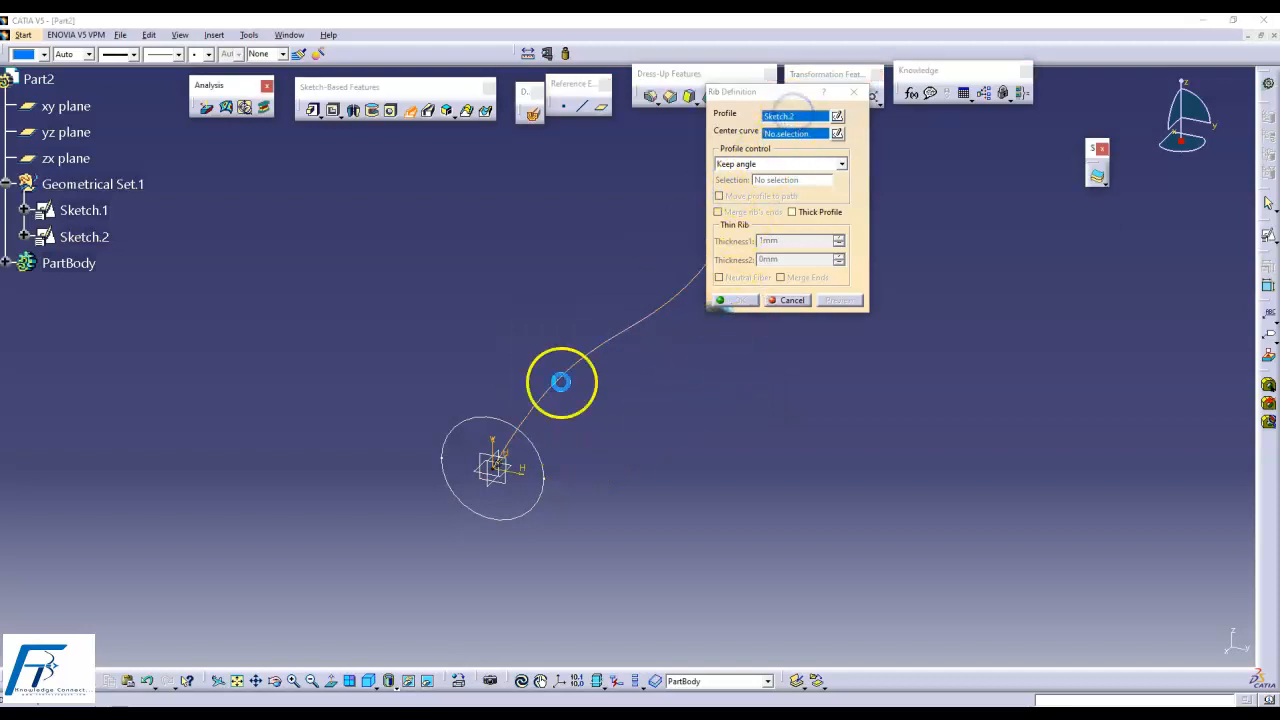
pyautogui.click(537, 443)
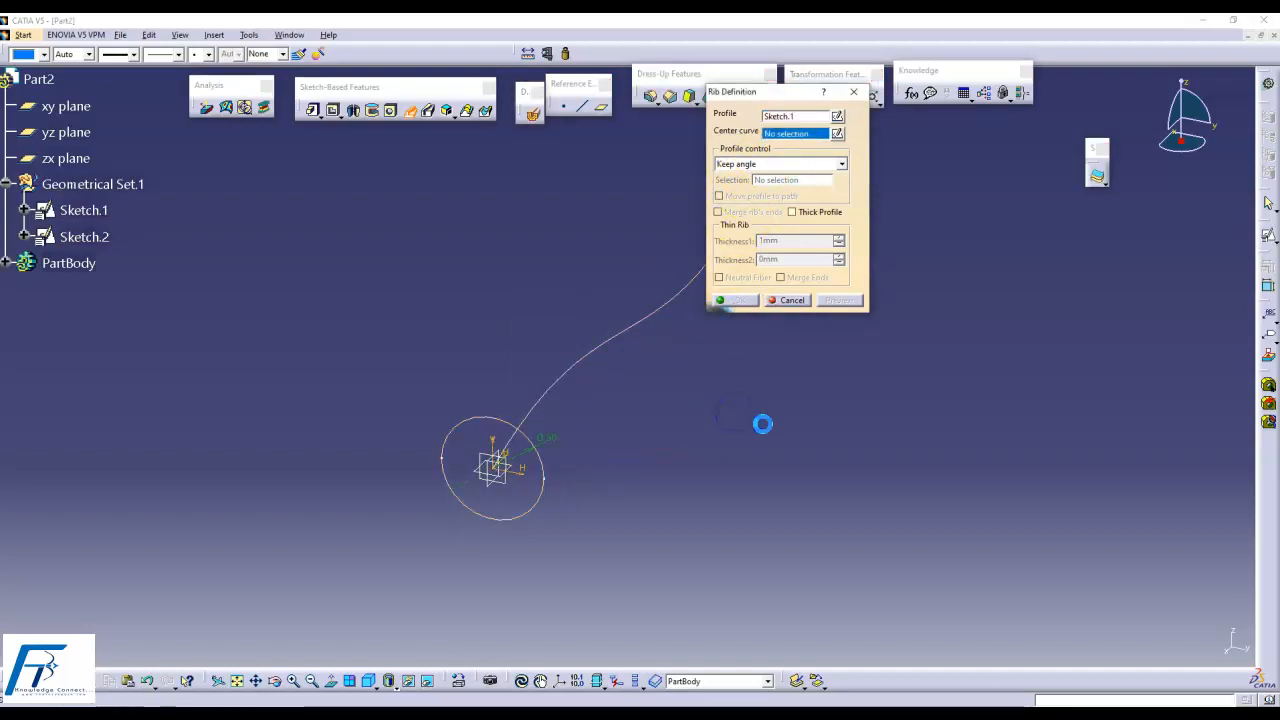
pyautogui.moveTo(603, 517)
pyautogui.mouseDown(button='middle')
pyautogui.moveTo(563, 491)
pyautogui.moveTo(560, 470)
pyautogui.mouseUp(button='middle')
pyautogui.click(572, 341)
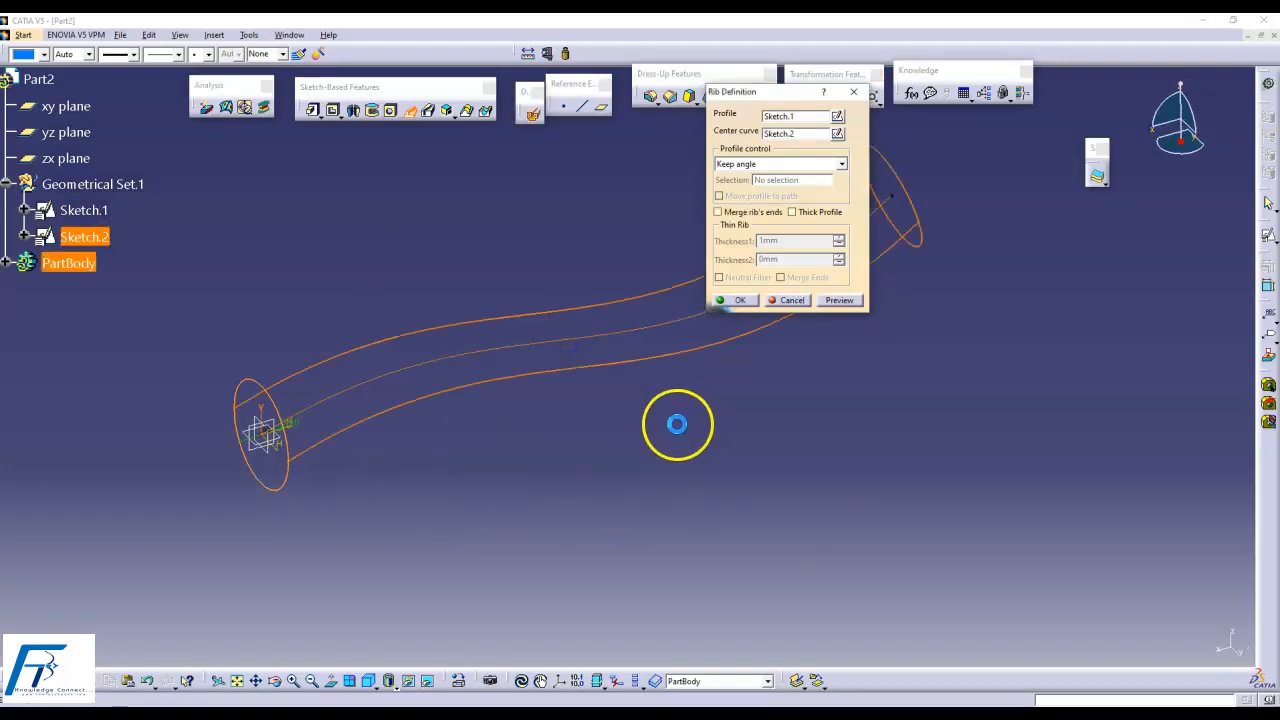
pyautogui.click(840, 301)
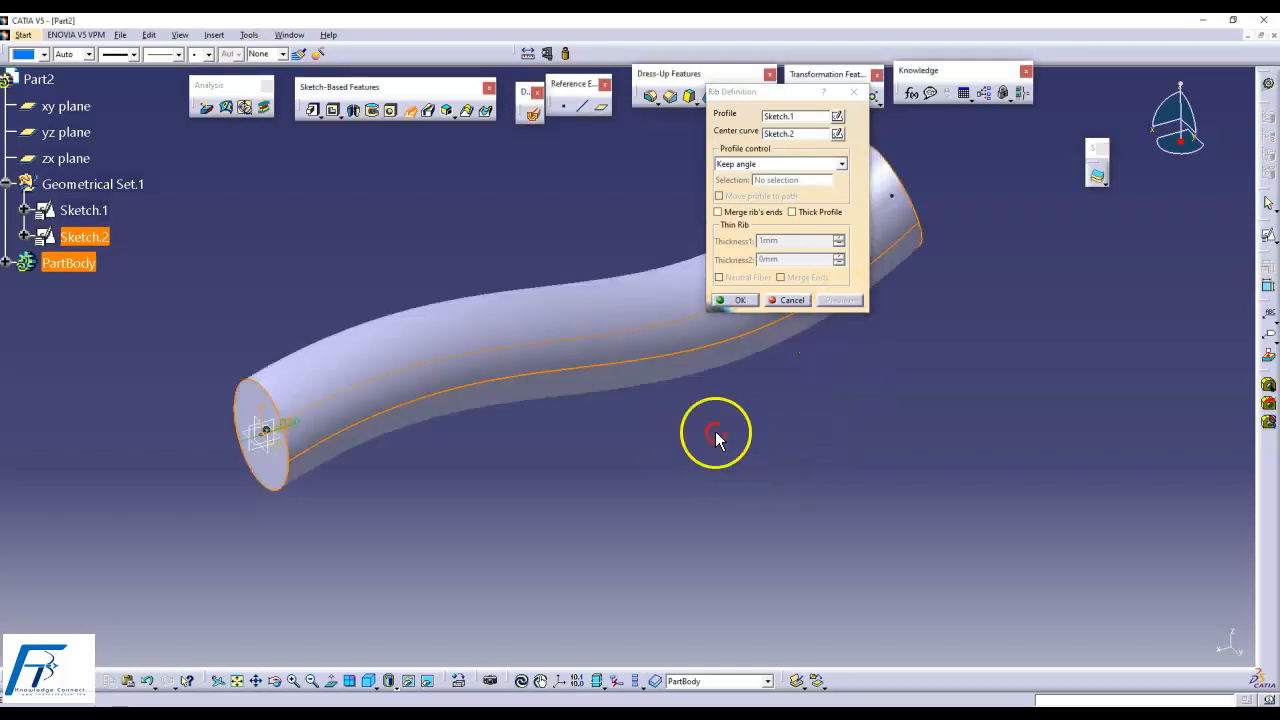
# - Examine the previewed sweep along the spline from several angles and accept the rib
pyautogui.moveTo(714, 434); pyautogui.dragTo(538, 400, button='middle')
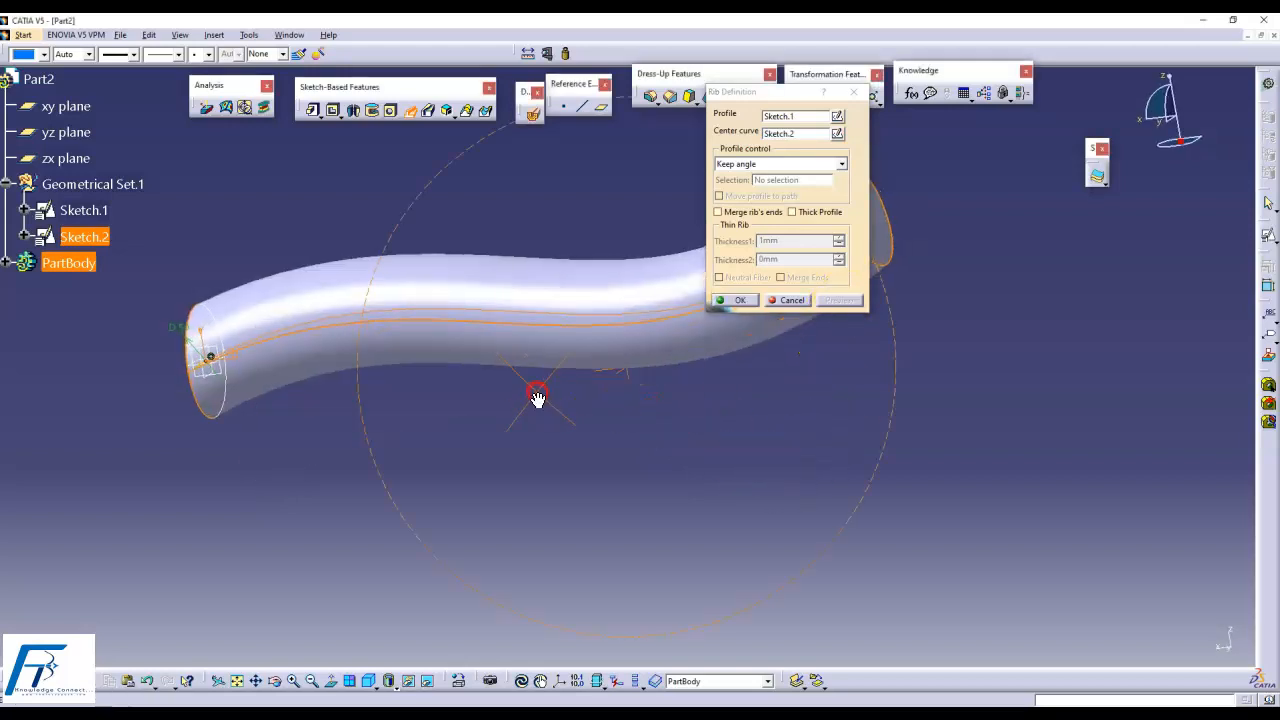
pyautogui.click(7, 264)
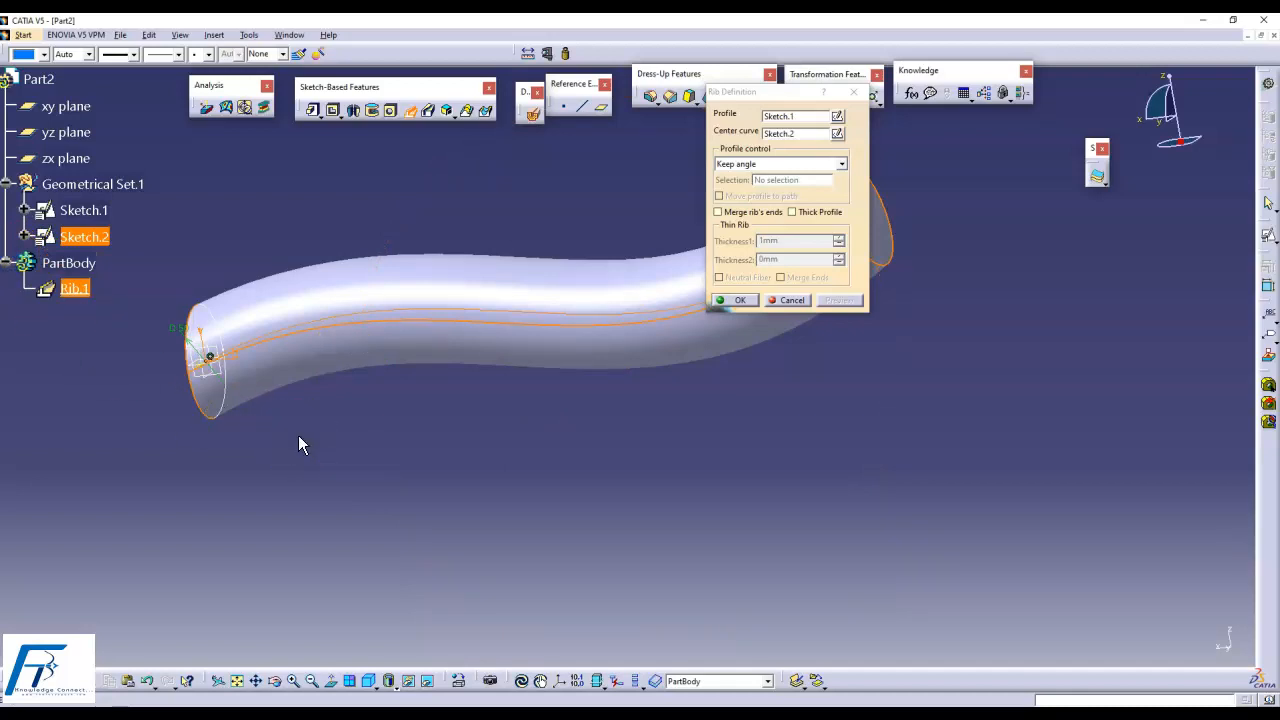
pyautogui.moveTo(423, 411); pyautogui.dragTo(400, 440, button='middle')
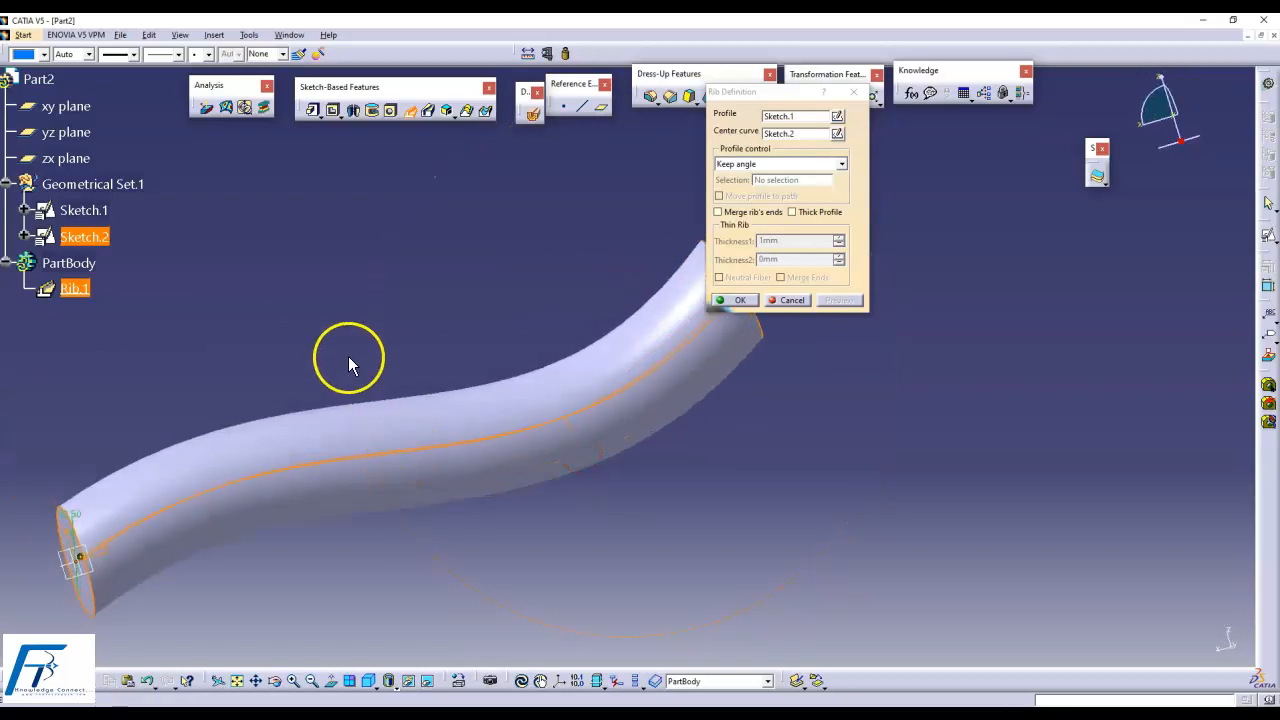
pyautogui.moveTo(701, 436); pyautogui.dragTo(651, 434, button='middle')
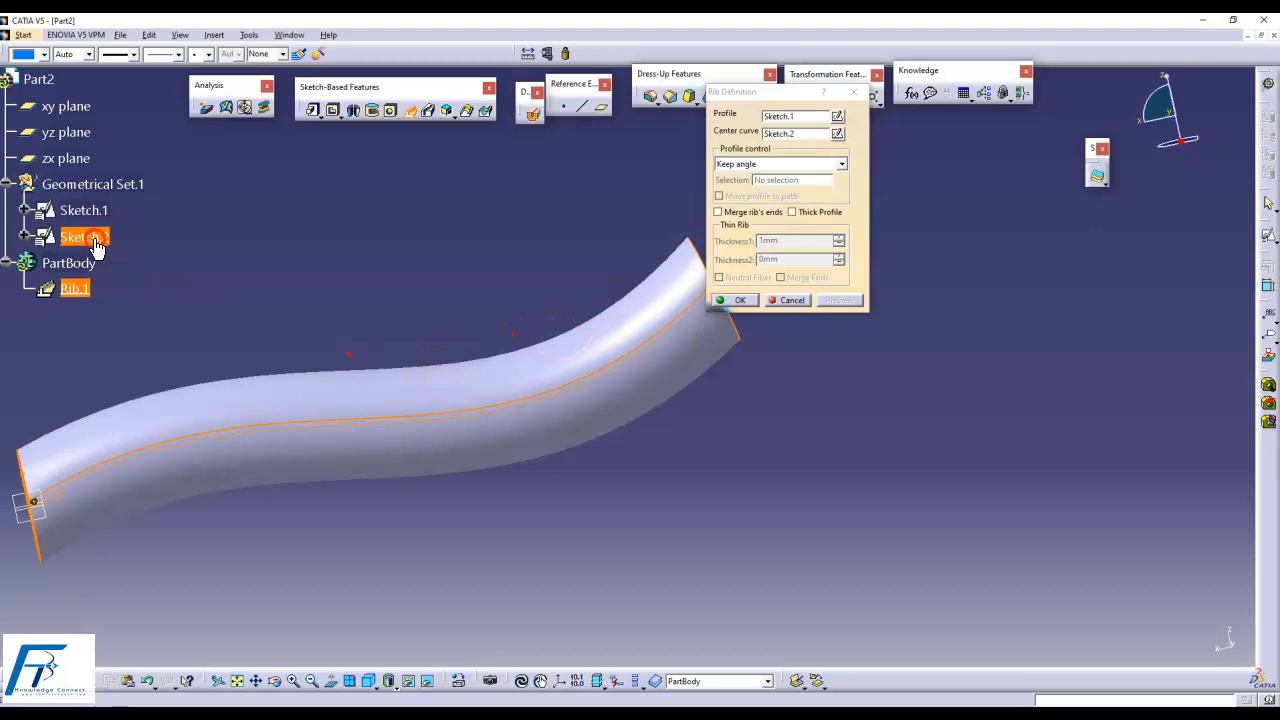
pyautogui.rightClick(95, 240)
pyautogui.click(134, 272)
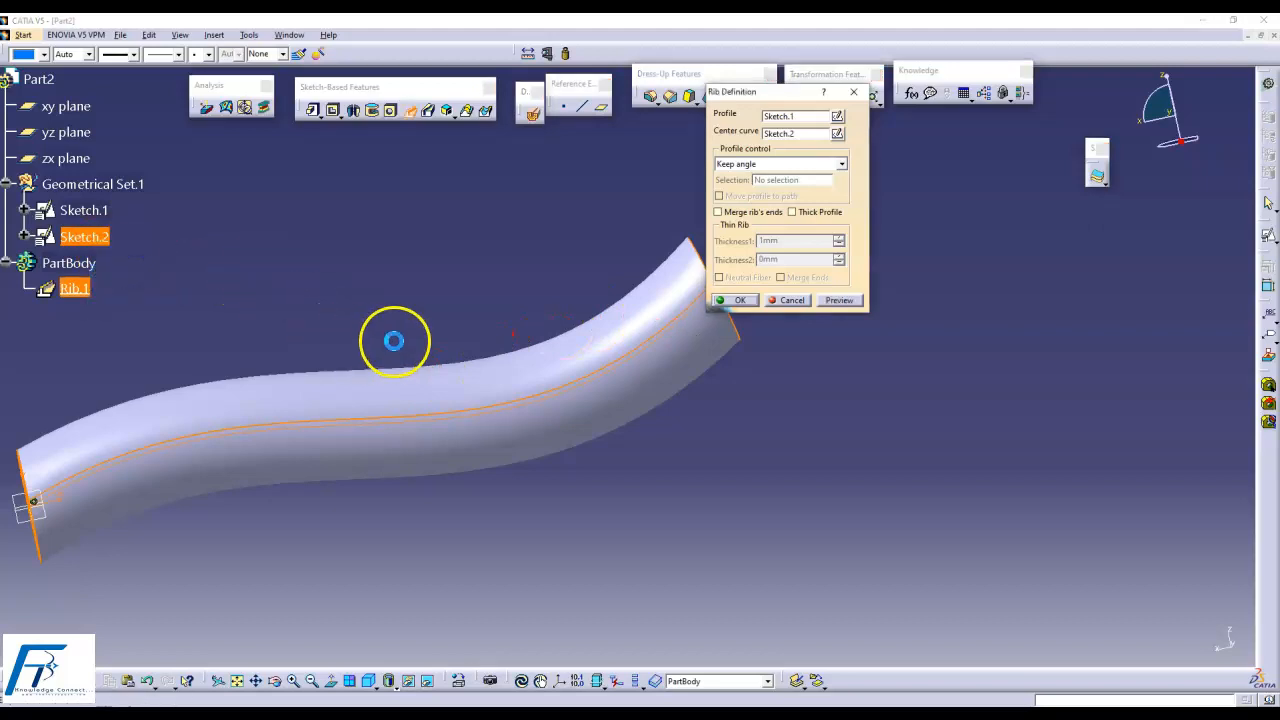
pyautogui.click(743, 302)
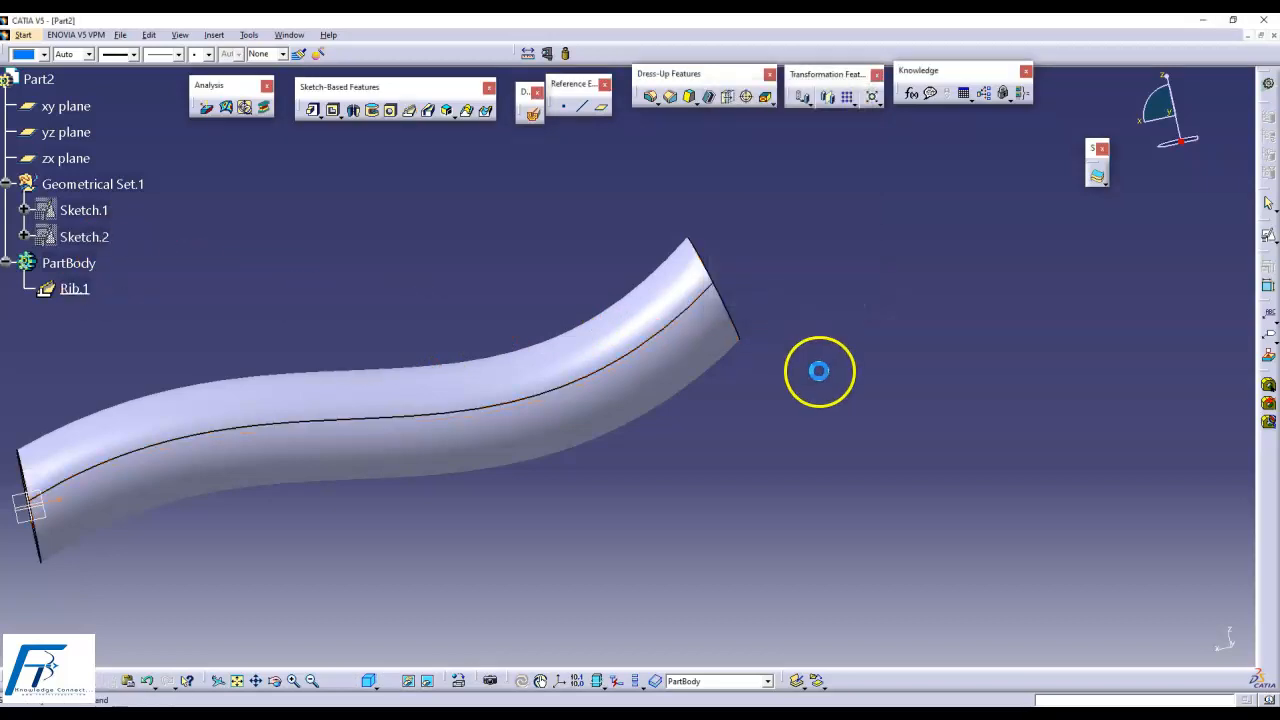
# - Show the hidden center curve sketch, Sketch.2, together with the rib solid
pyautogui.click(90, 240)
pyautogui.rightClick(90, 240)
pyautogui.click(129, 280)
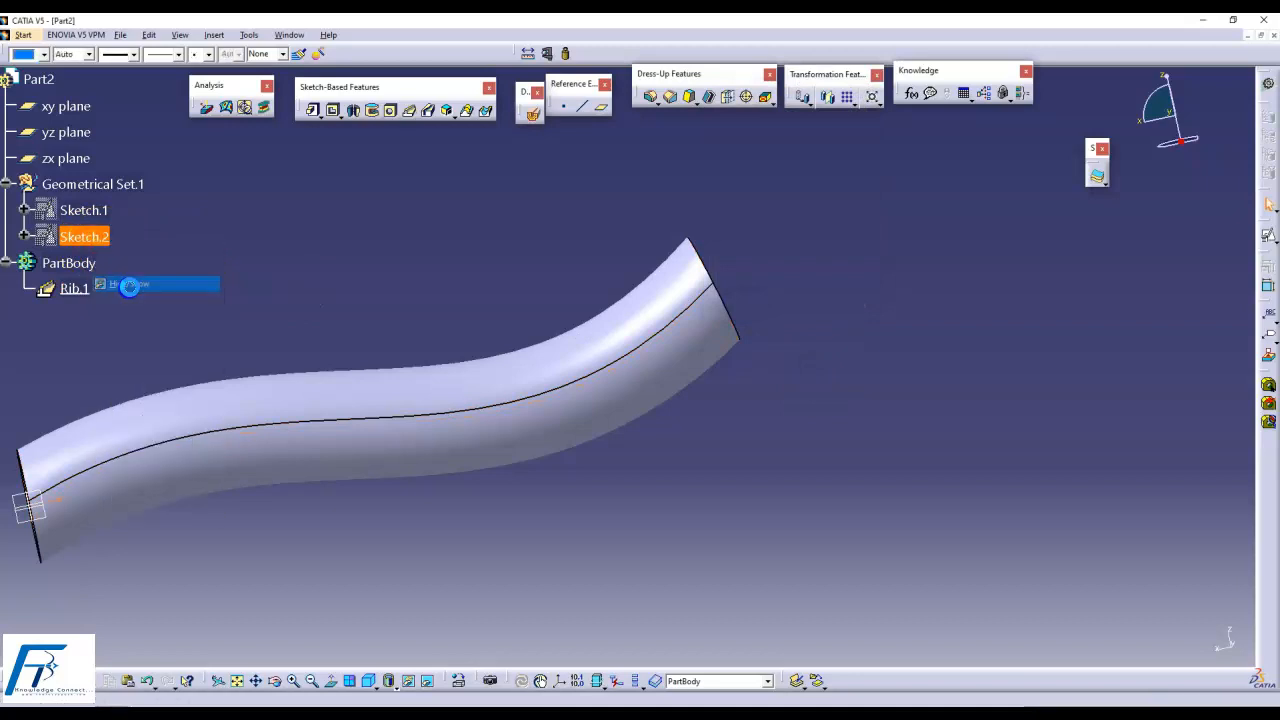
# - Color the center curve sketch green and set its line thickness to 1 mm
pyautogui.click(84, 237)
pyautogui.click(43, 54)
pyautogui.click(30, 222)
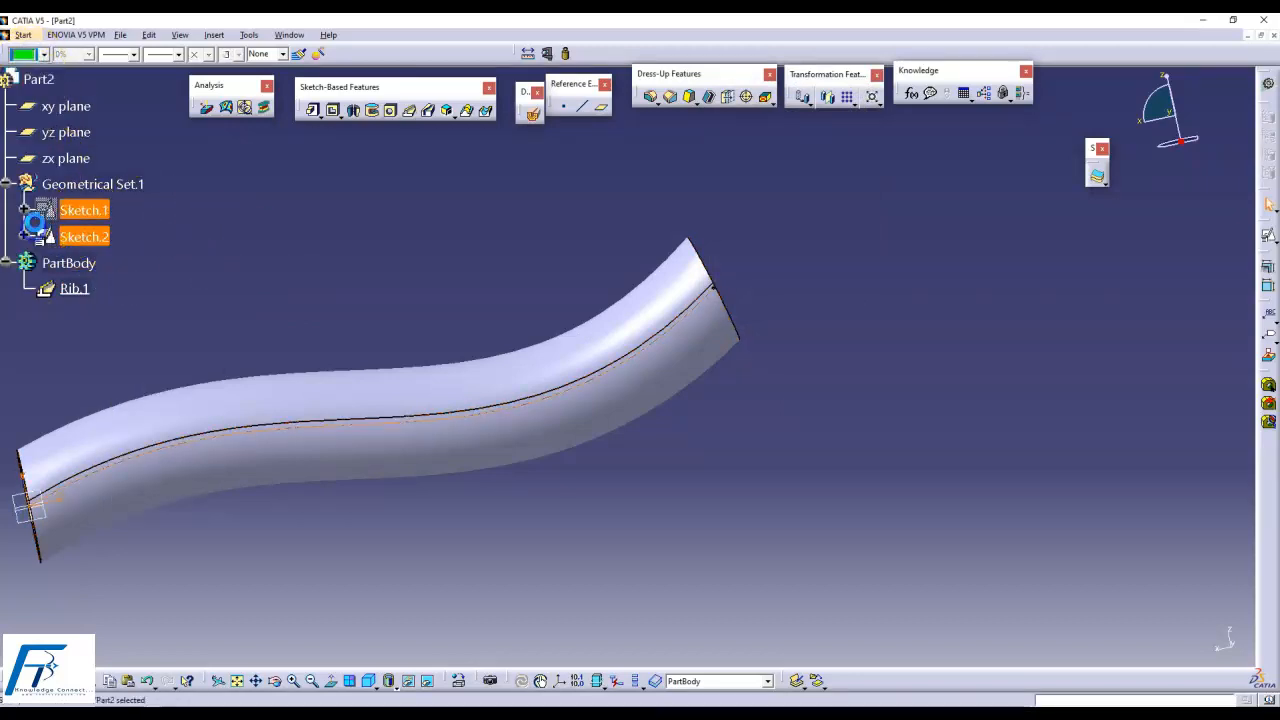
pyautogui.click(106, 55)
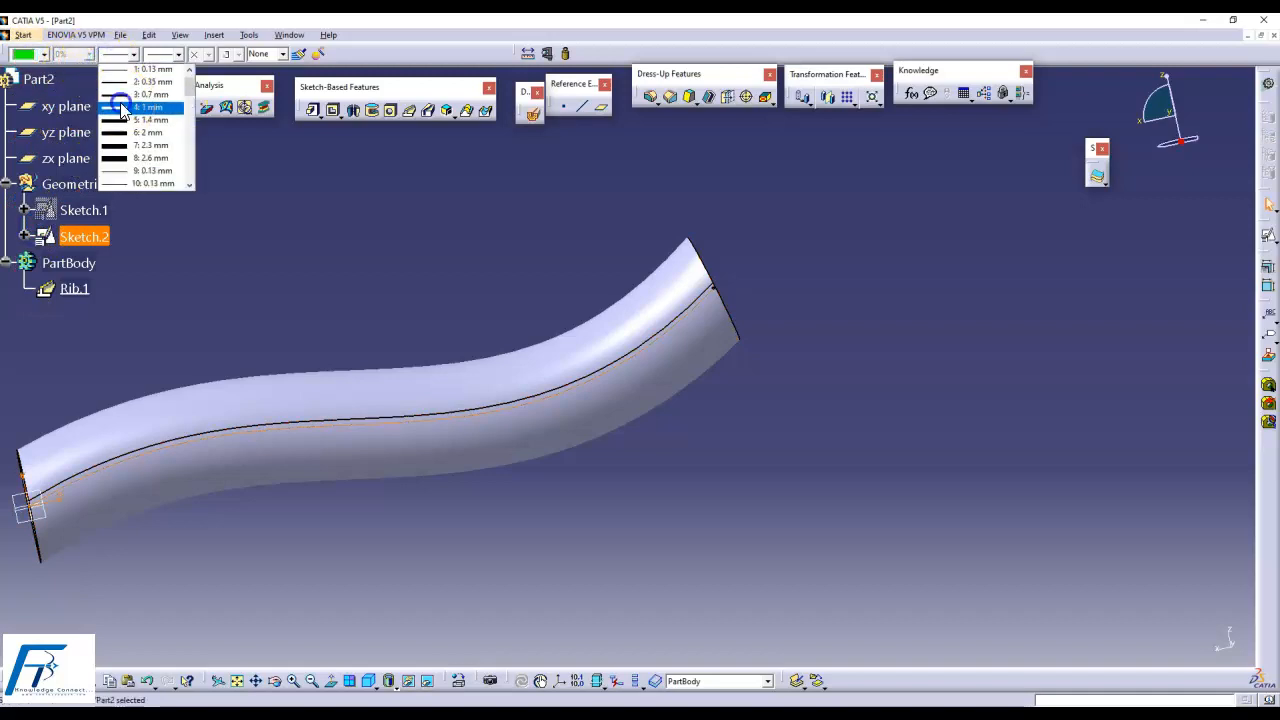
pyautogui.click(114, 106)
# - Show the hidden circular profile sketch, Sketch.1, together with the rib solid
pyautogui.moveTo(300, 268)
pyautogui.mouseDown(button='middle')
pyautogui.moveTo(414, 291)
pyautogui.moveTo(460, 209)
pyautogui.moveTo(463, 222)
pyautogui.mouseUp(button='middle')
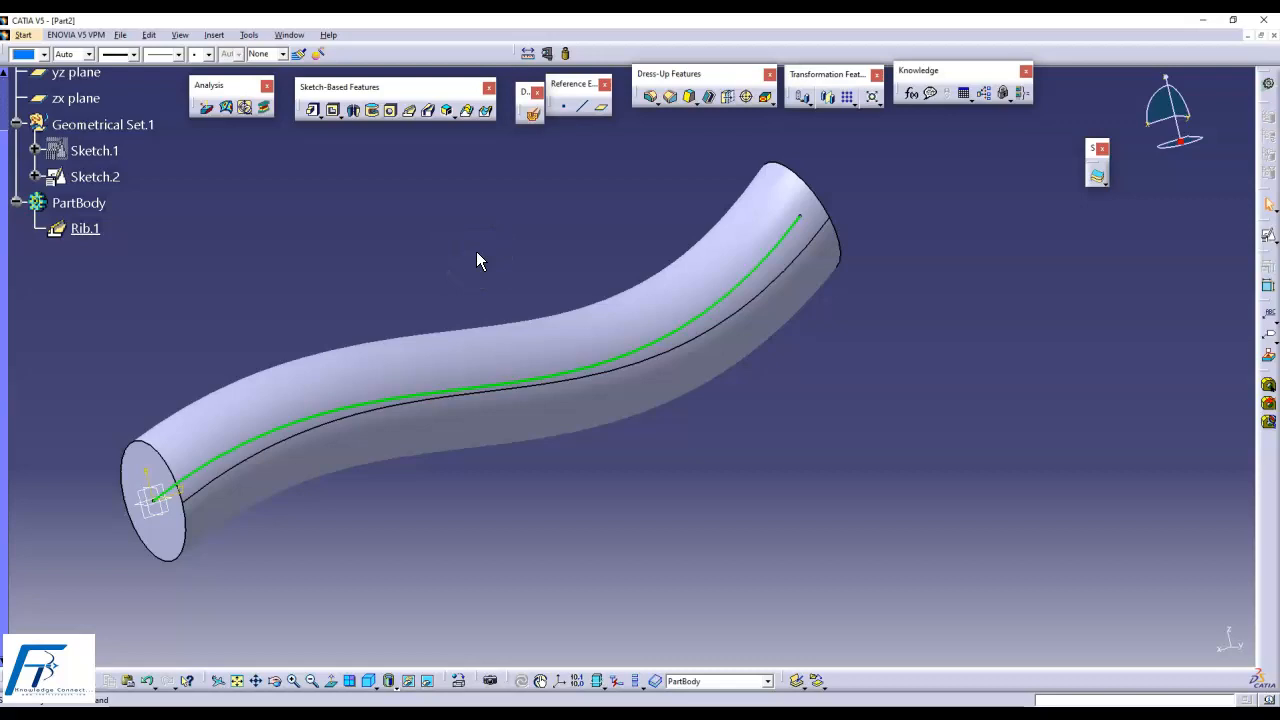
pyautogui.rightClick(100, 153)
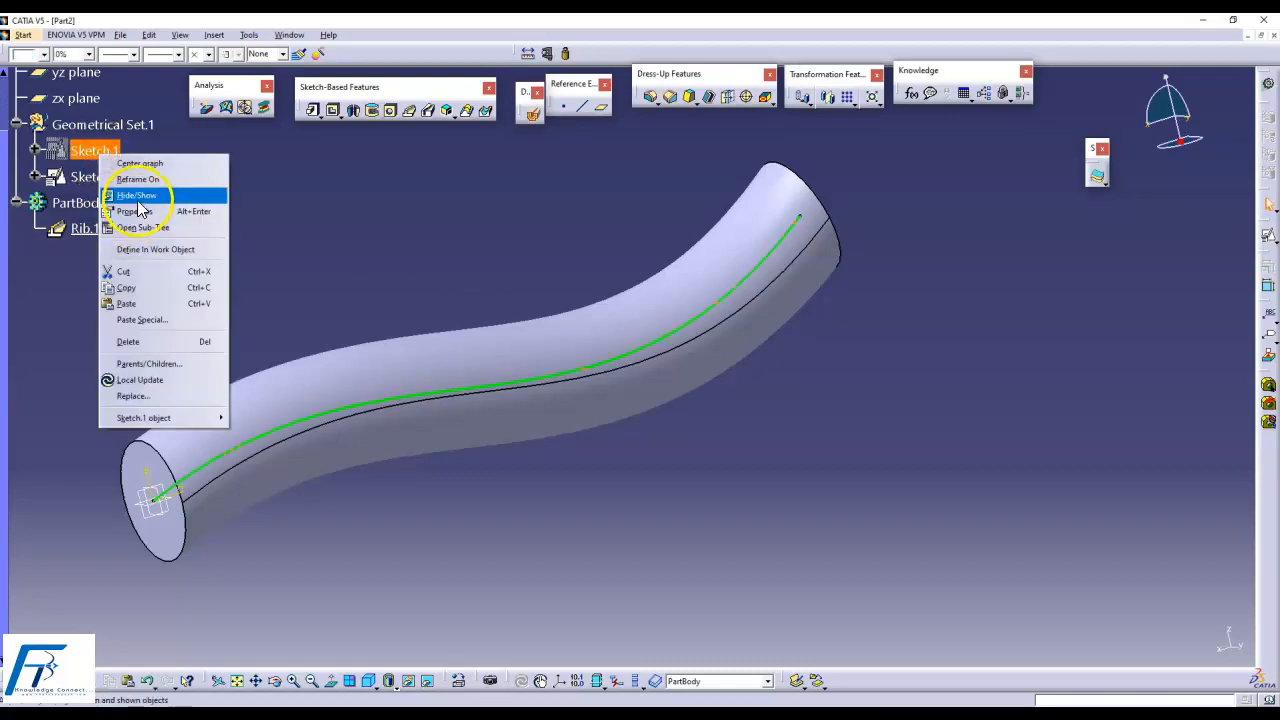
pyautogui.click(138, 201)
pyautogui.click(58, 71)
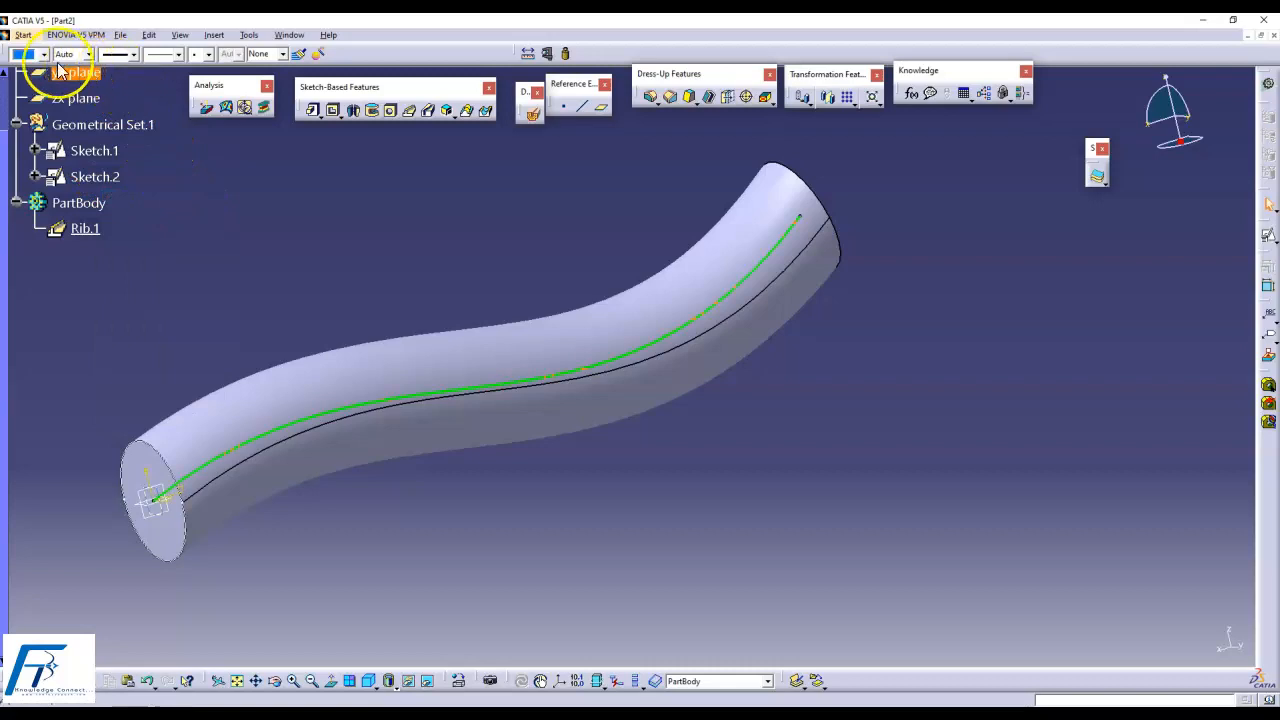
pyautogui.click(45, 54)
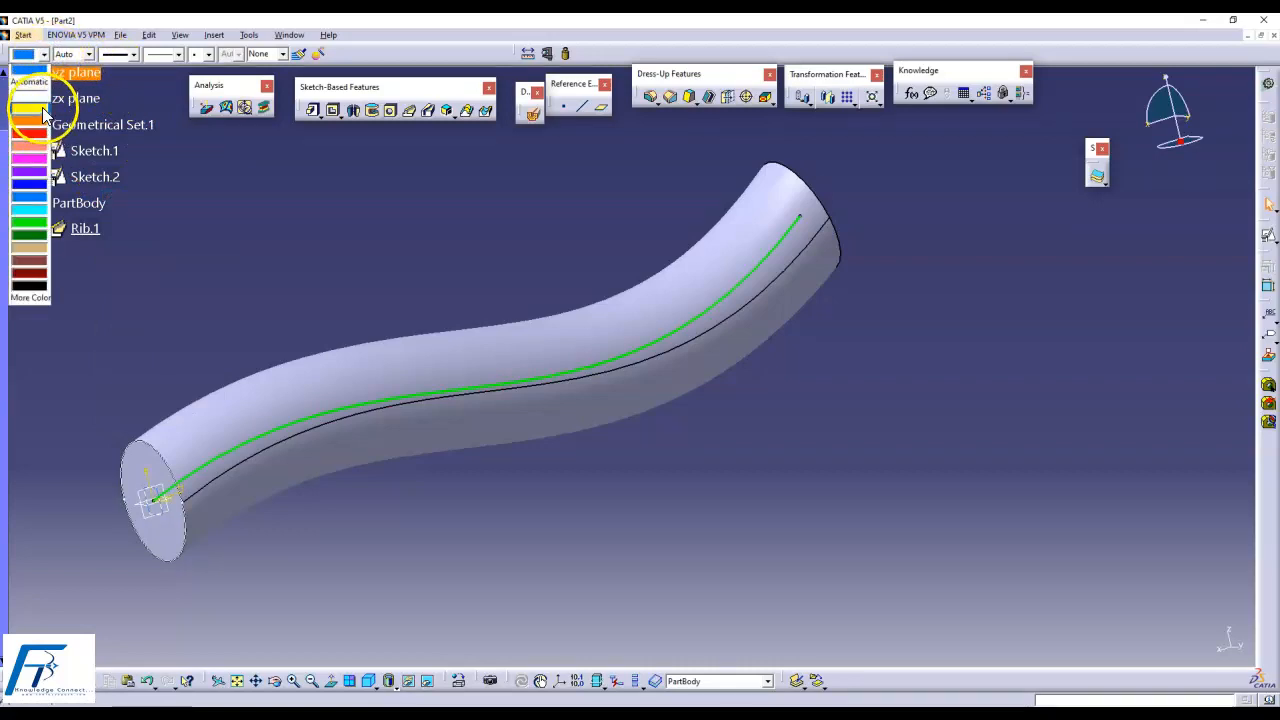
pyautogui.click(42, 110)
pyautogui.click(133, 54)
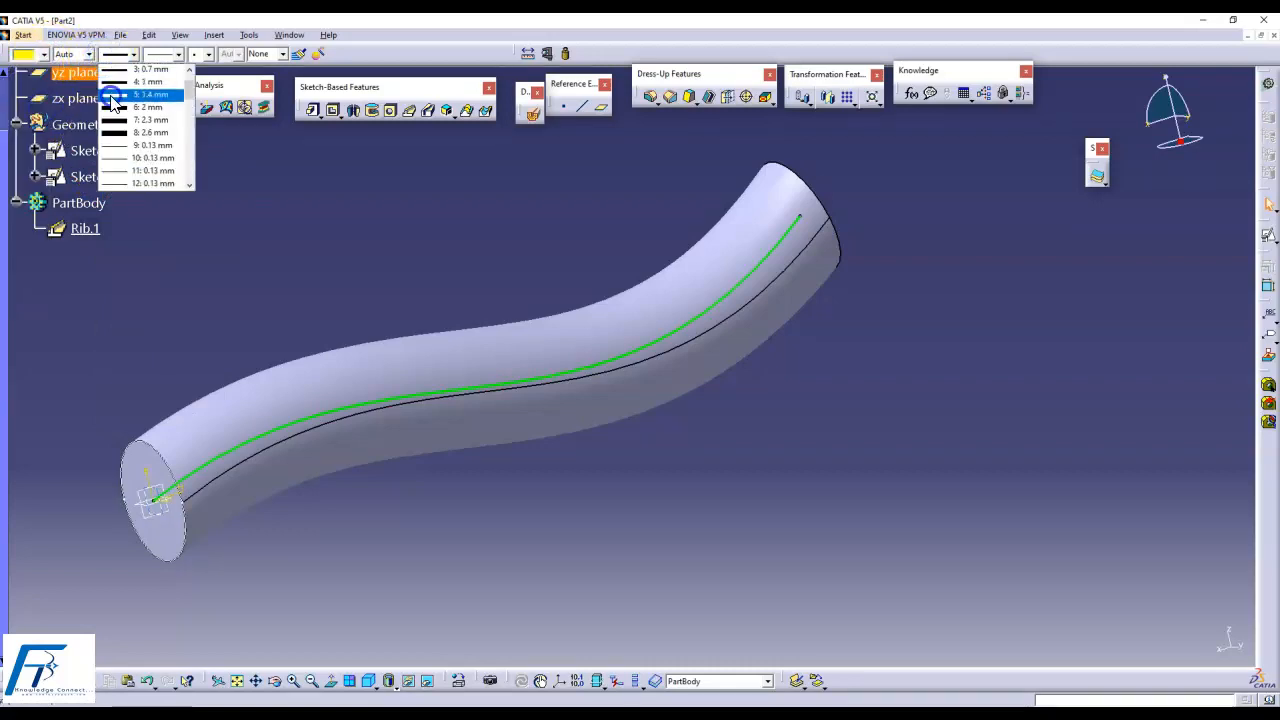
pyautogui.click(113, 95)
pyautogui.click(300, 194)
# - Color the profile sketch, Sketch.1, yellow and give it a thicker line
pyautogui.click(92, 150)
pyautogui.keyDown('ctrl'); pyautogui.click(68, 72); pyautogui.keyUp('ctrl')
pyautogui.click(45, 54)
pyautogui.click(40, 110)
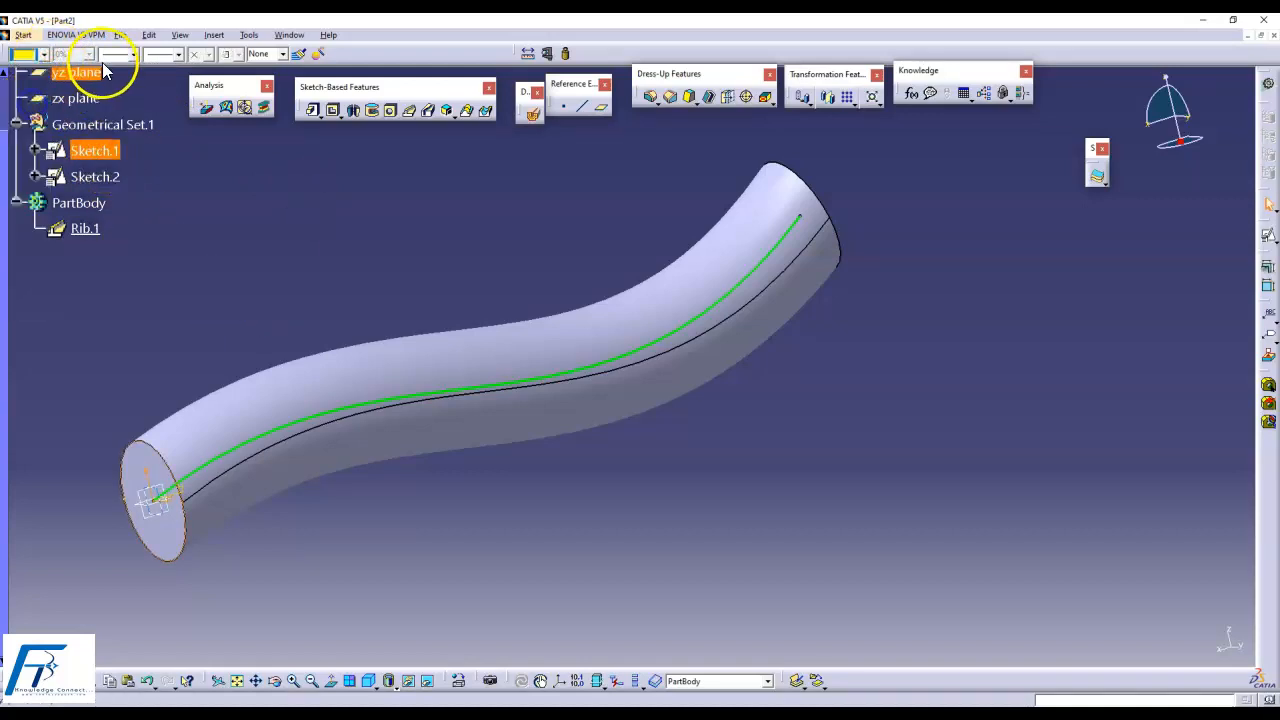
pyautogui.click(118, 54)
pyautogui.click(120, 92)
pyautogui.click(322, 237)
# - Examine the rib solid with its green center curve and yellow profile circle, up close and from the side
pyautogui.click(522, 357)
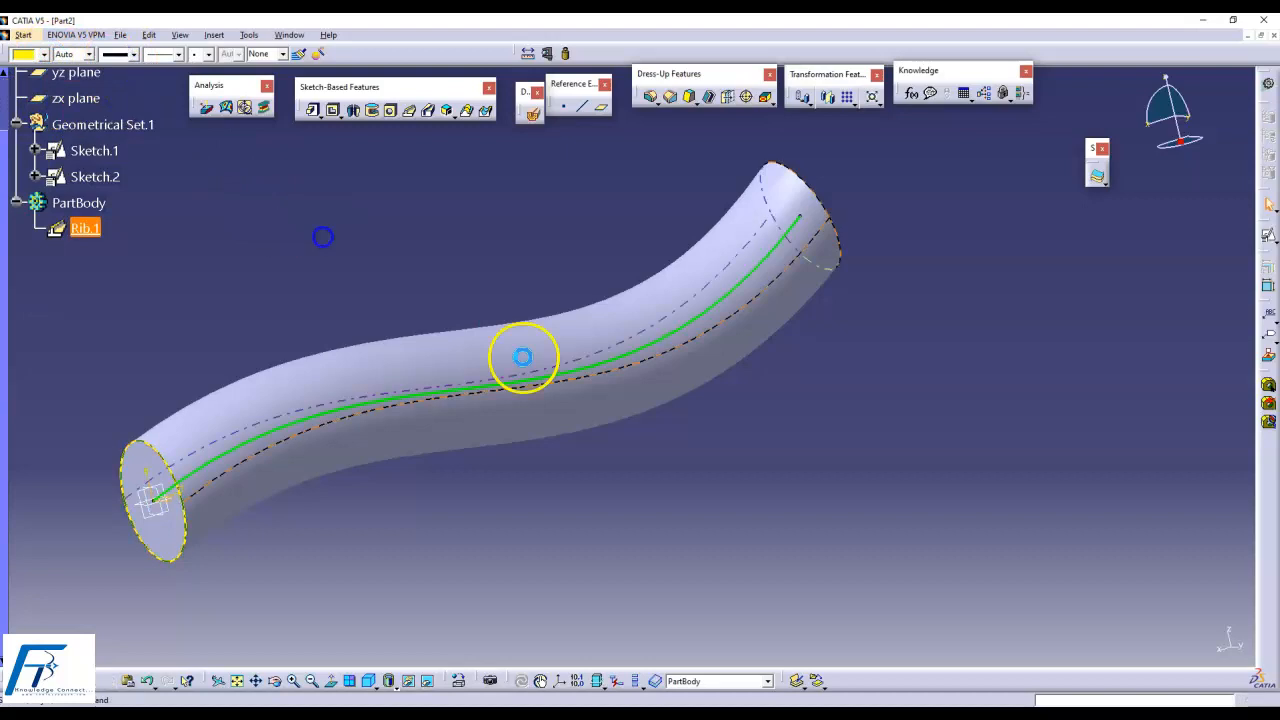
pyautogui.moveTo(654, 522); pyautogui.dragTo(729, 436, button='middle')
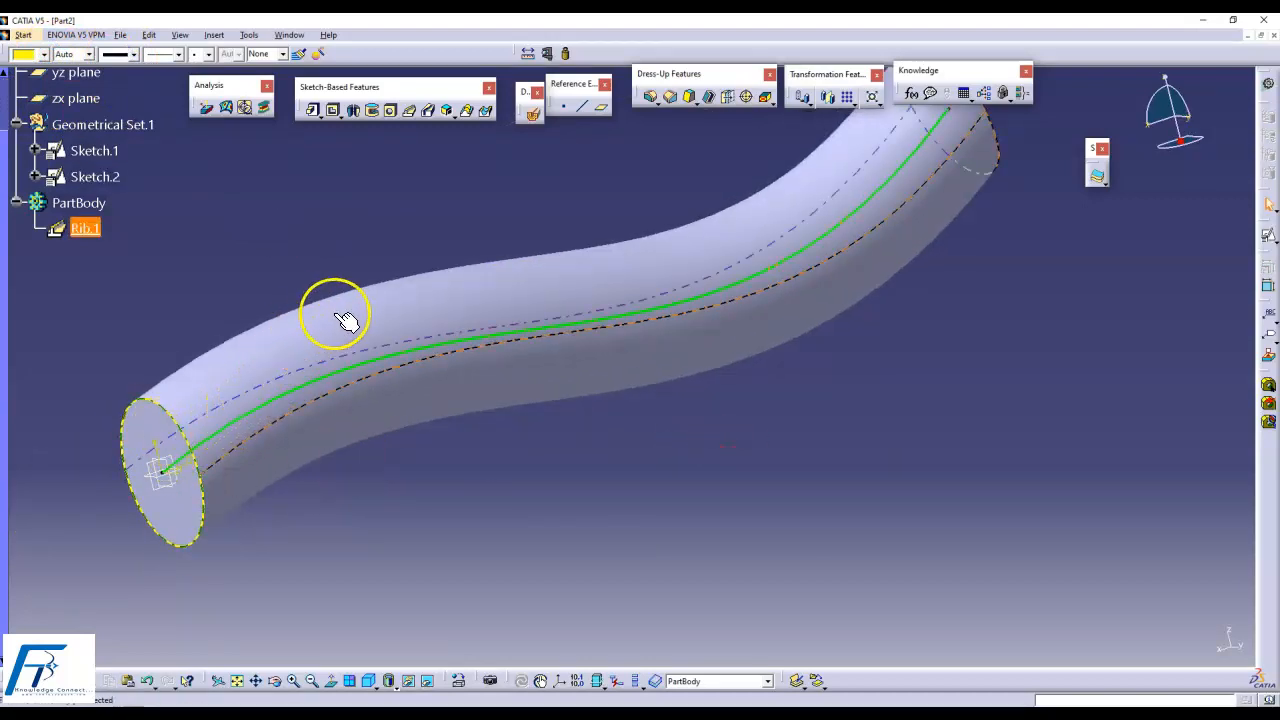
pyautogui.click(538, 333)
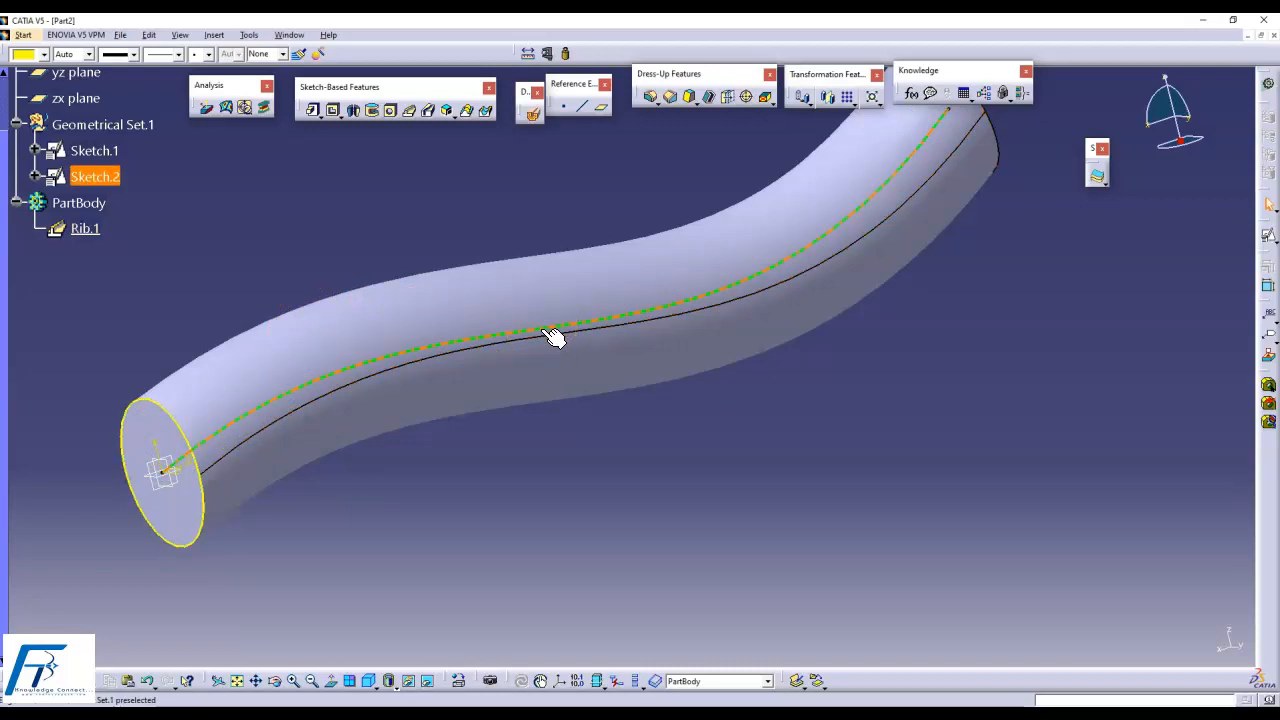
pyautogui.click(740, 418)
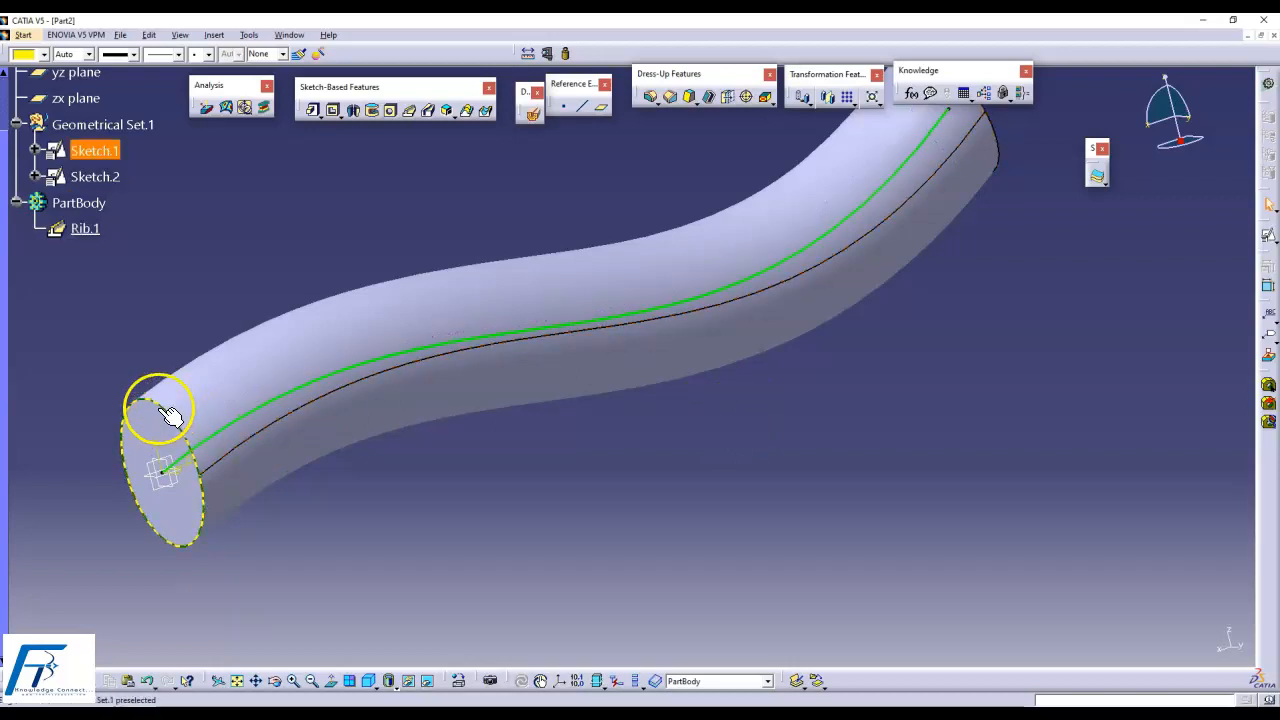
pyautogui.moveTo(680, 484)
pyautogui.mouseDown(button='middle')
pyautogui.moveTo(526, 503)
pyautogui.moveTo(583, 546)
pyautogui.moveTo(523, 489)
pyautogui.moveTo(523, 503)
pyautogui.mouseUp(button='middle')
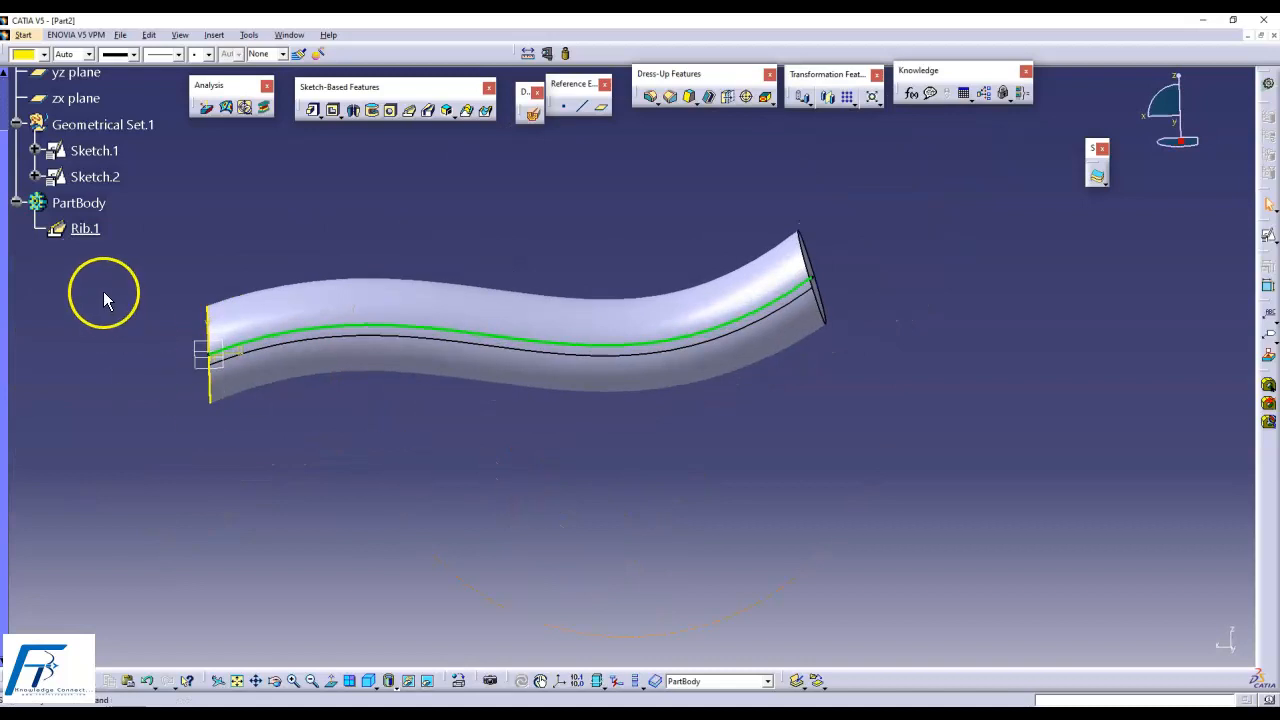
# - Edit the rib to use Pulling direction profile control with the Z Axis as direction, and accept after checking its far end
pyautogui.click(85, 229)
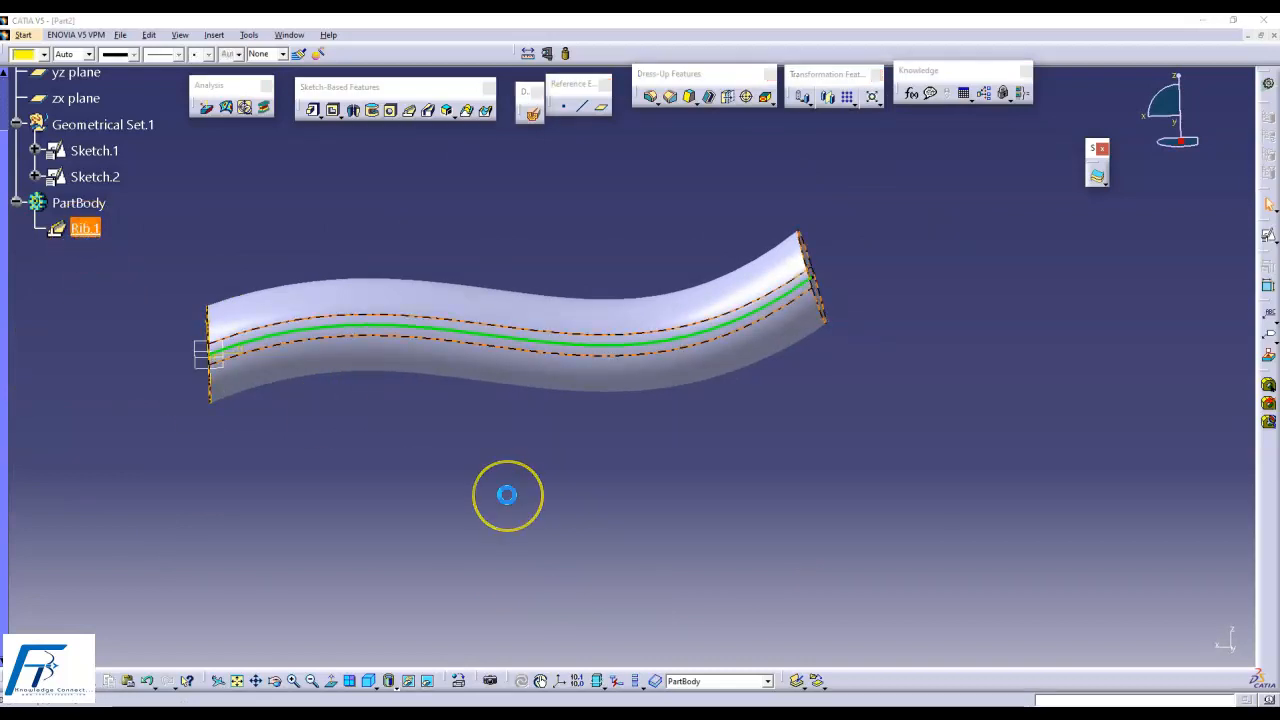
pyautogui.moveTo(491, 491); pyautogui.dragTo(391, 531, button='middle')
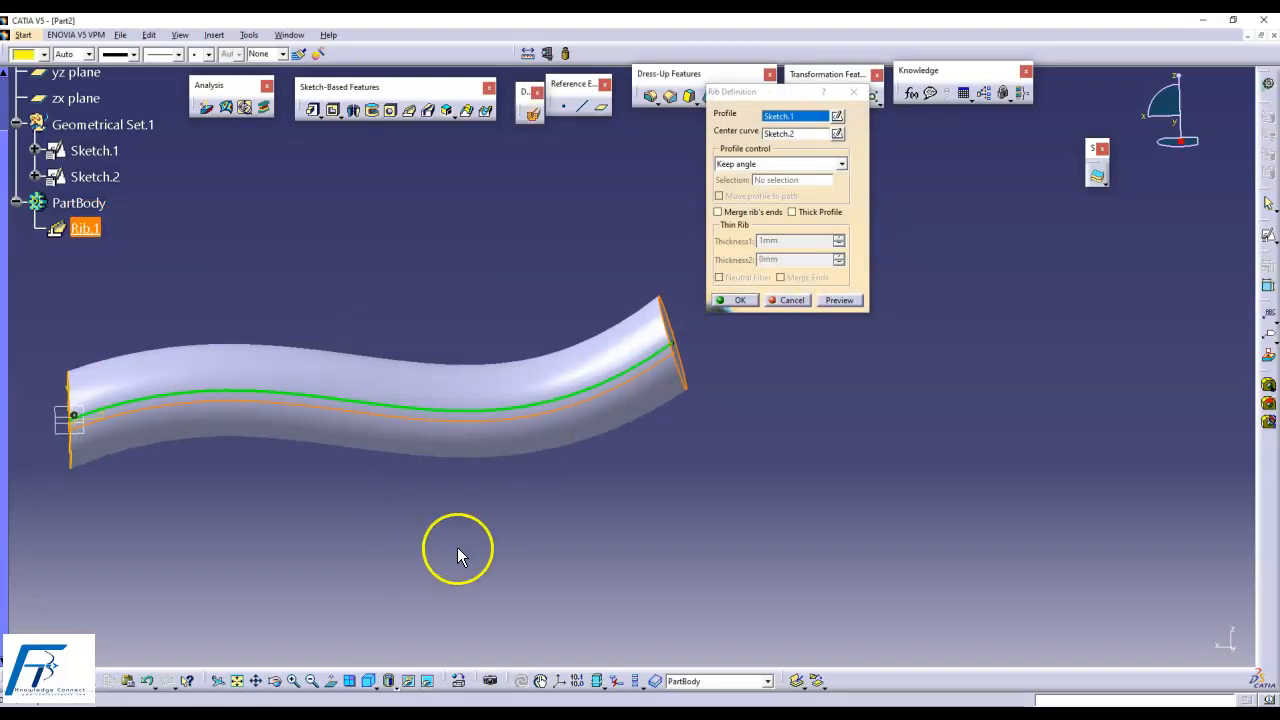
pyautogui.click(773, 166)
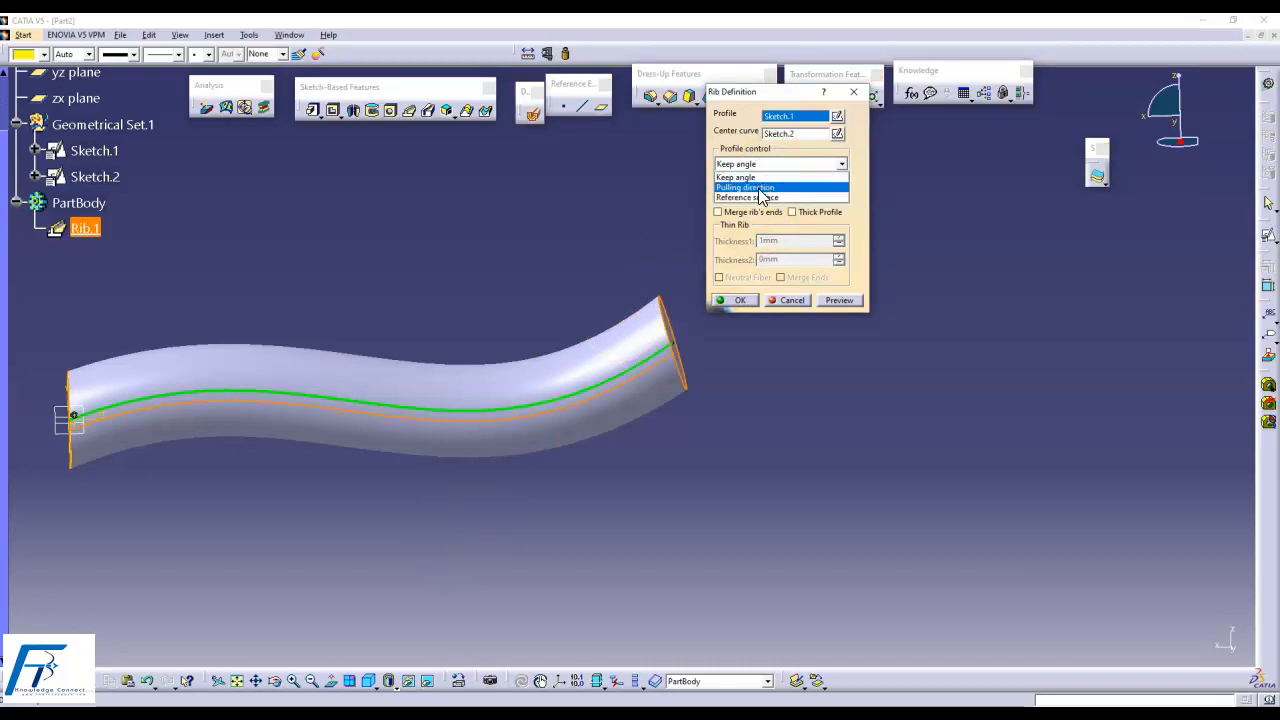
pyautogui.click(759, 188)
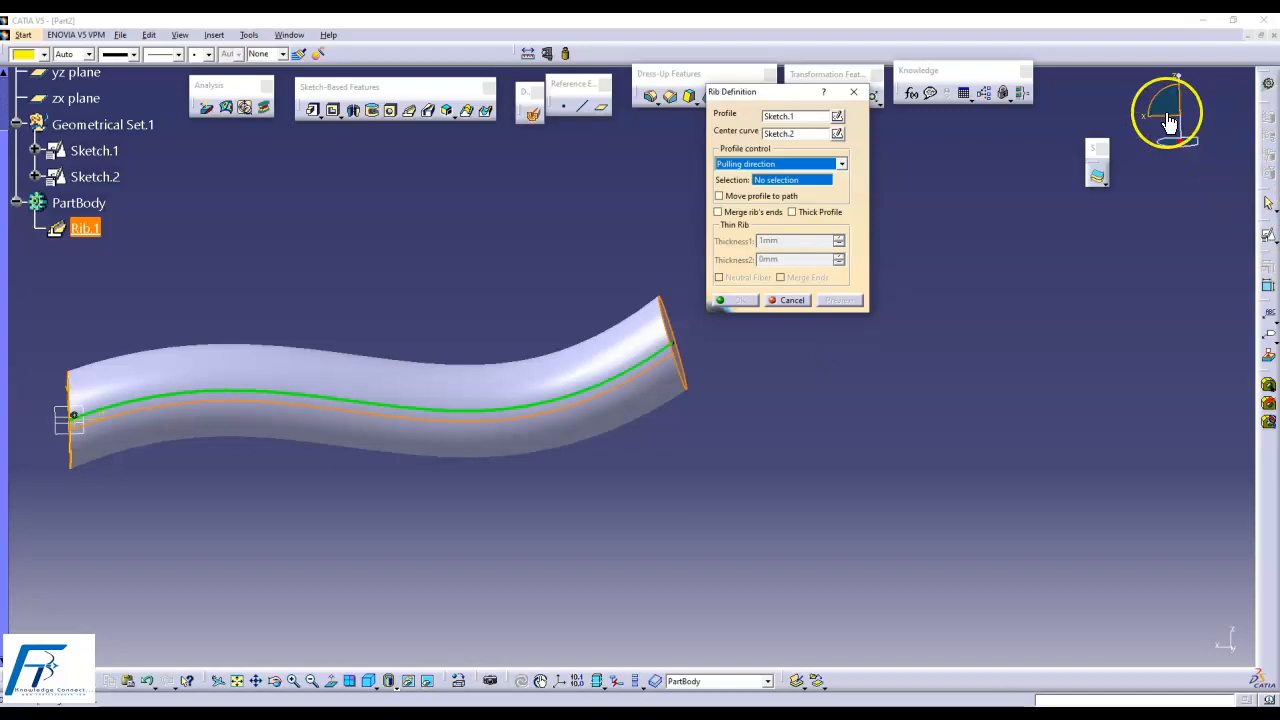
pyautogui.rightClick(832, 190)
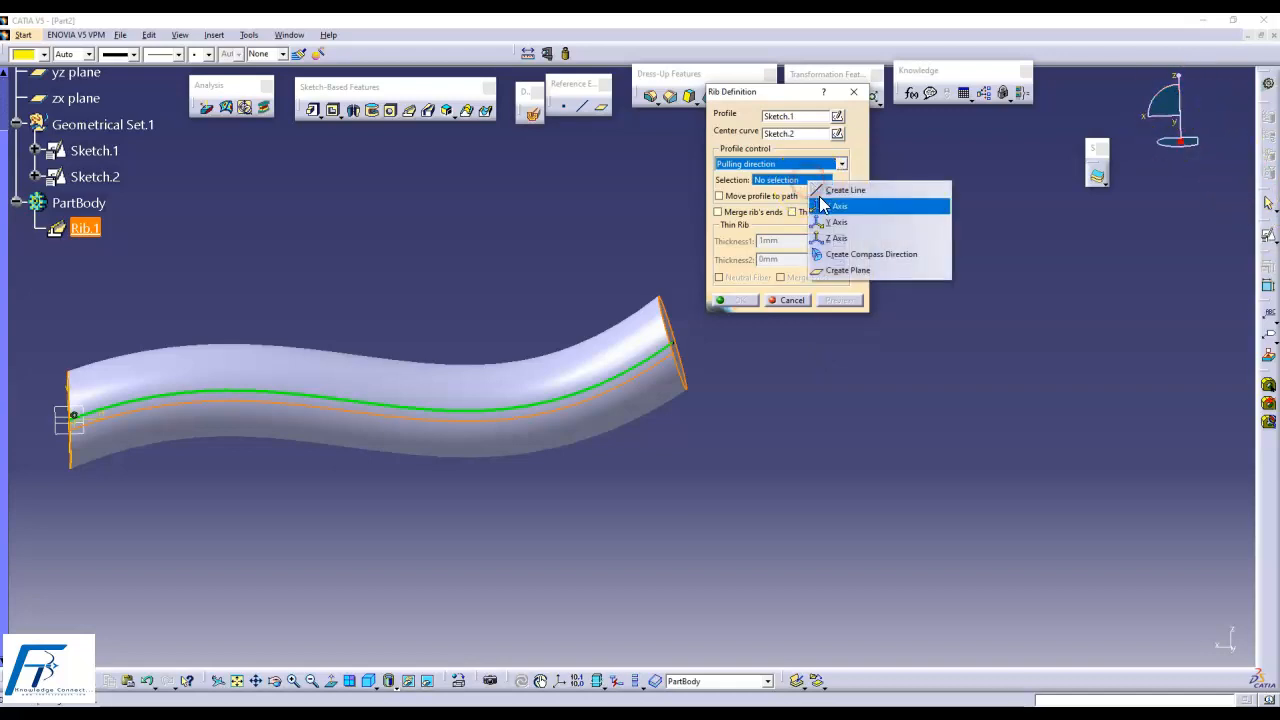
pyautogui.click(838, 240)
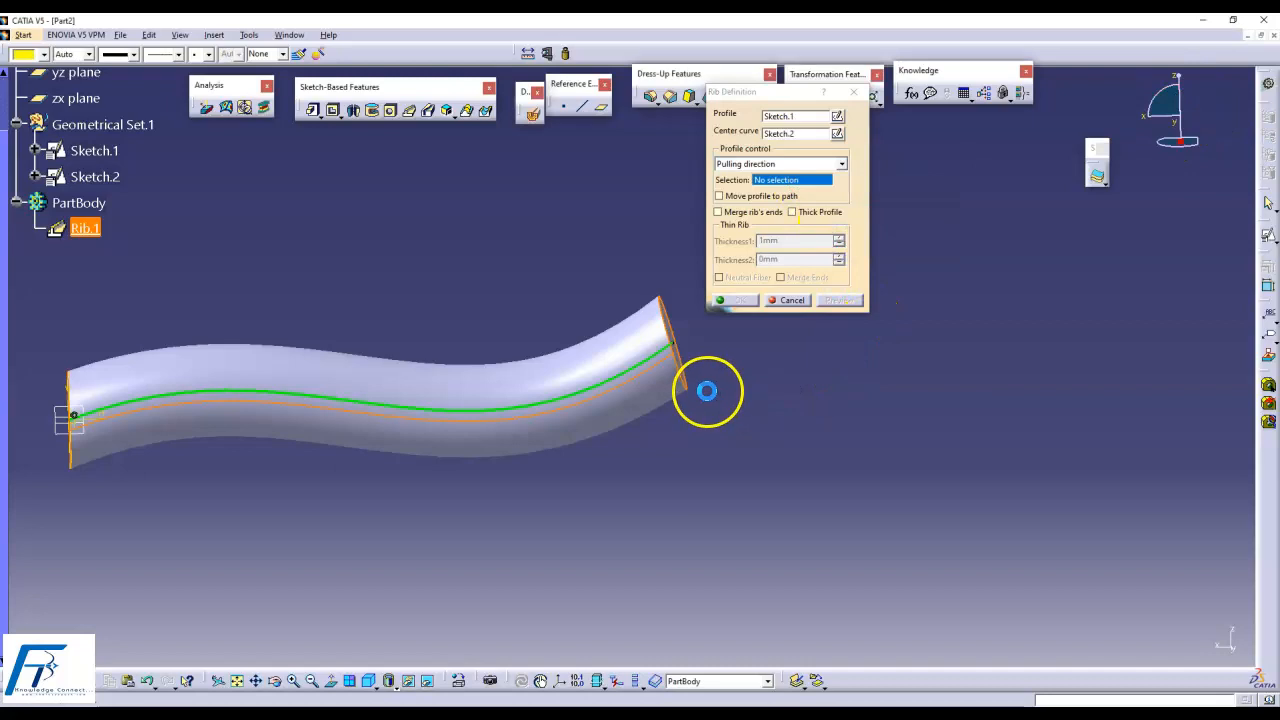
pyautogui.moveTo(686, 363); pyautogui.dragTo(496, 335, button='middle')
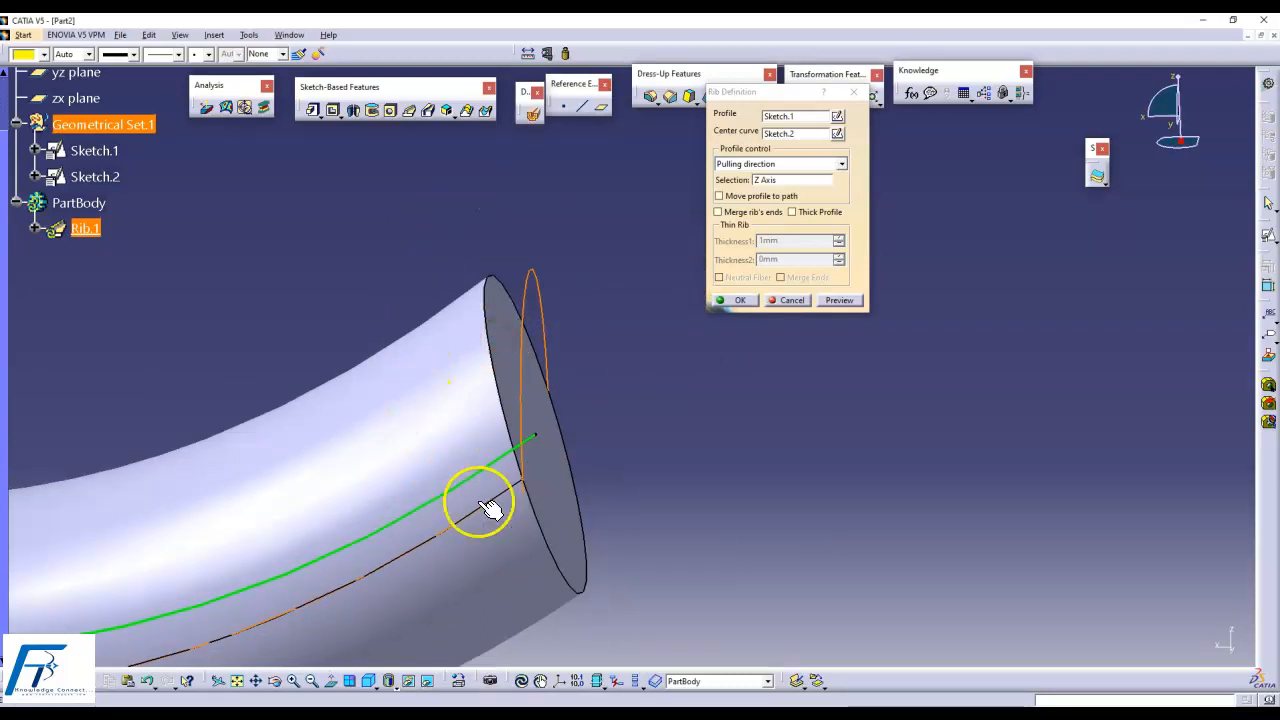
pyautogui.click(725, 300)
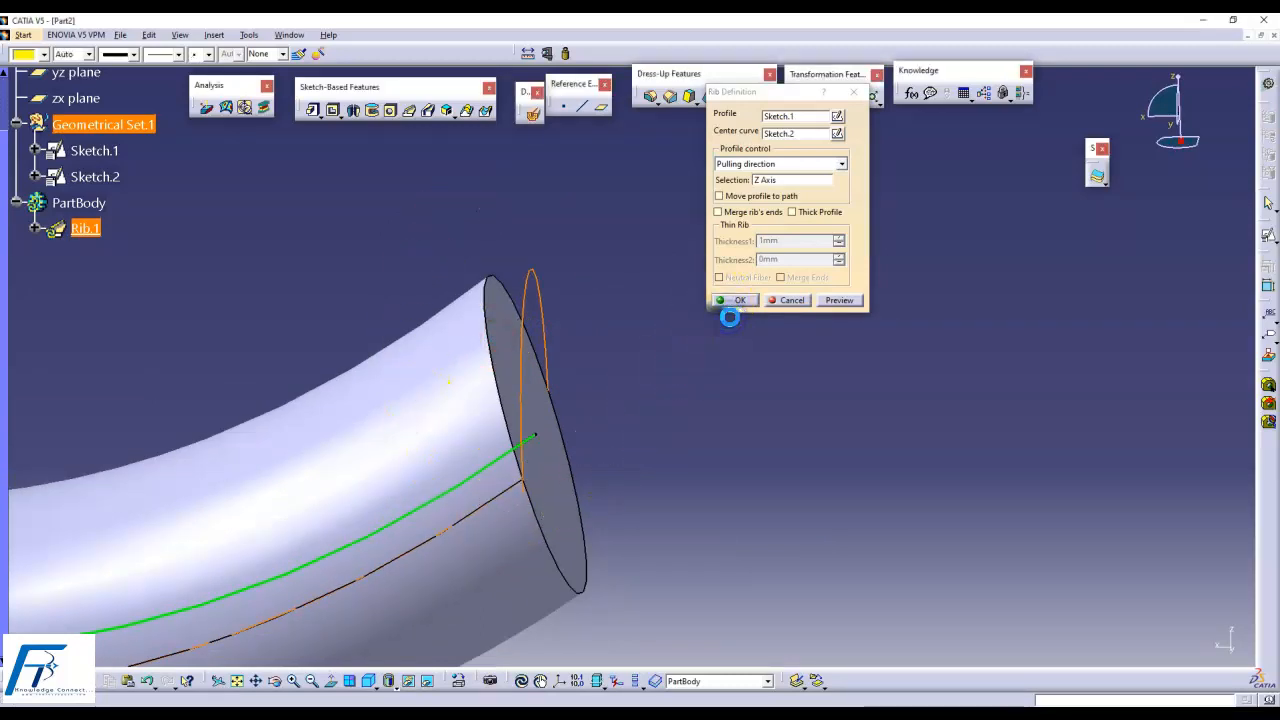
# - Switch the rib's profile control back to Keep angle, compare the end section's orientation up close, and accept the change
pyautogui.moveTo(730, 316); pyautogui.dragTo(766, 489, button='middle')
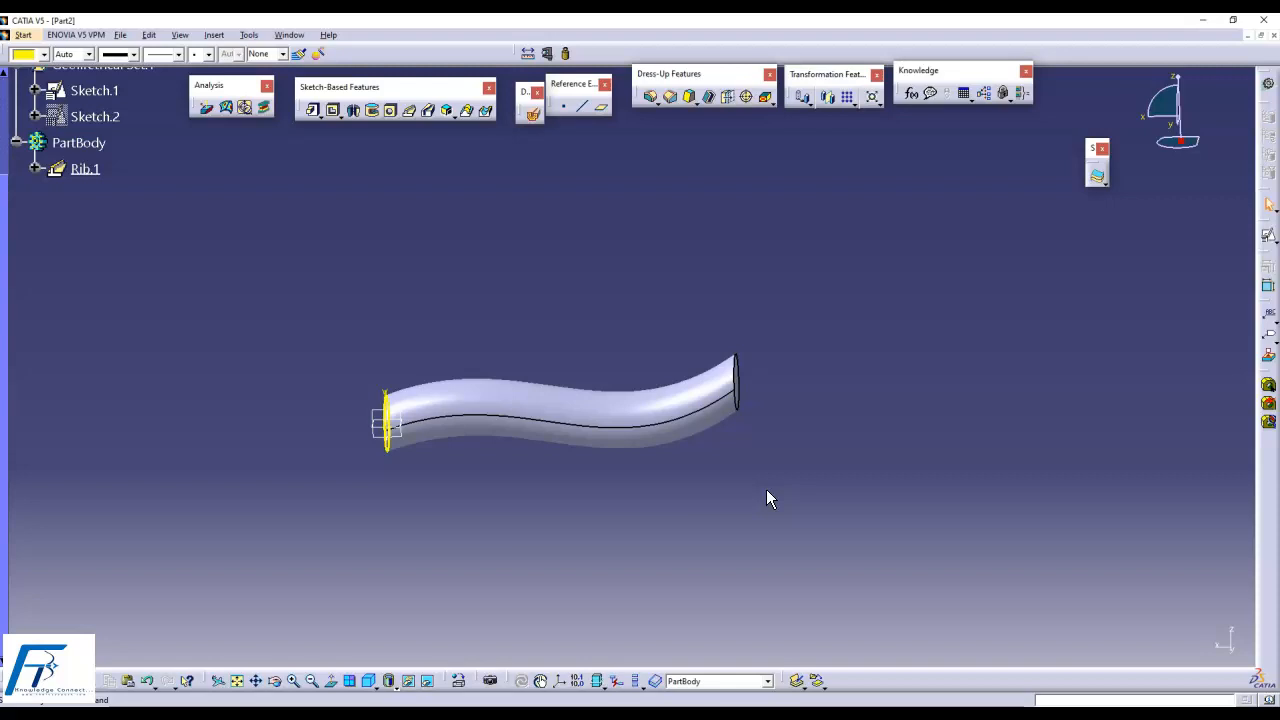
pyautogui.moveTo(633, 428); pyautogui.dragTo(603, 290, button='middle')
pyautogui.click(86, 169)
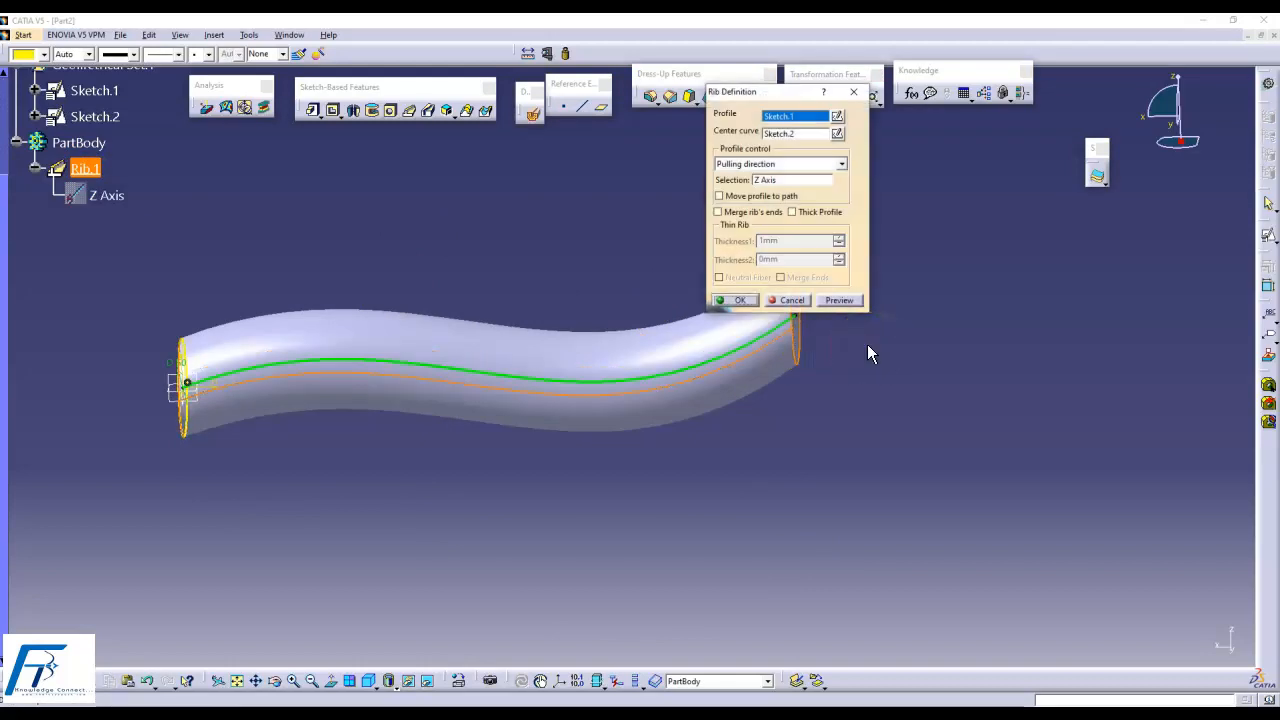
pyautogui.click(792, 162)
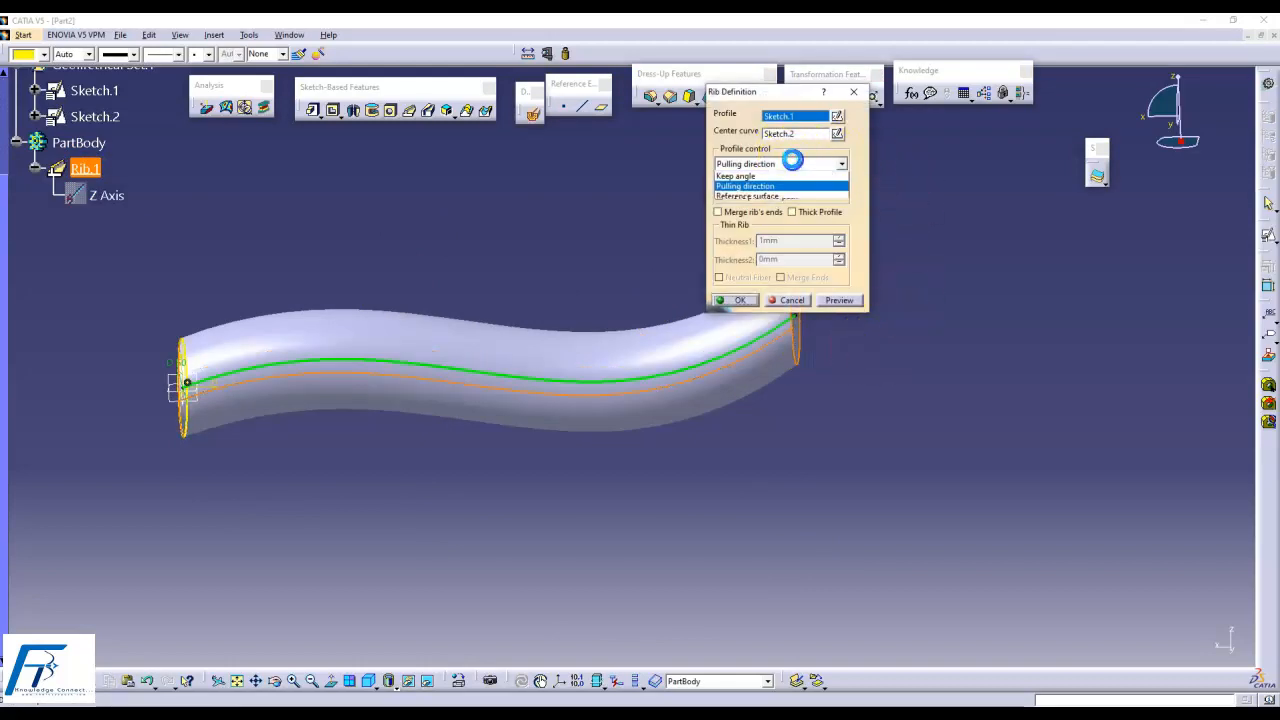
pyautogui.click(772, 177)
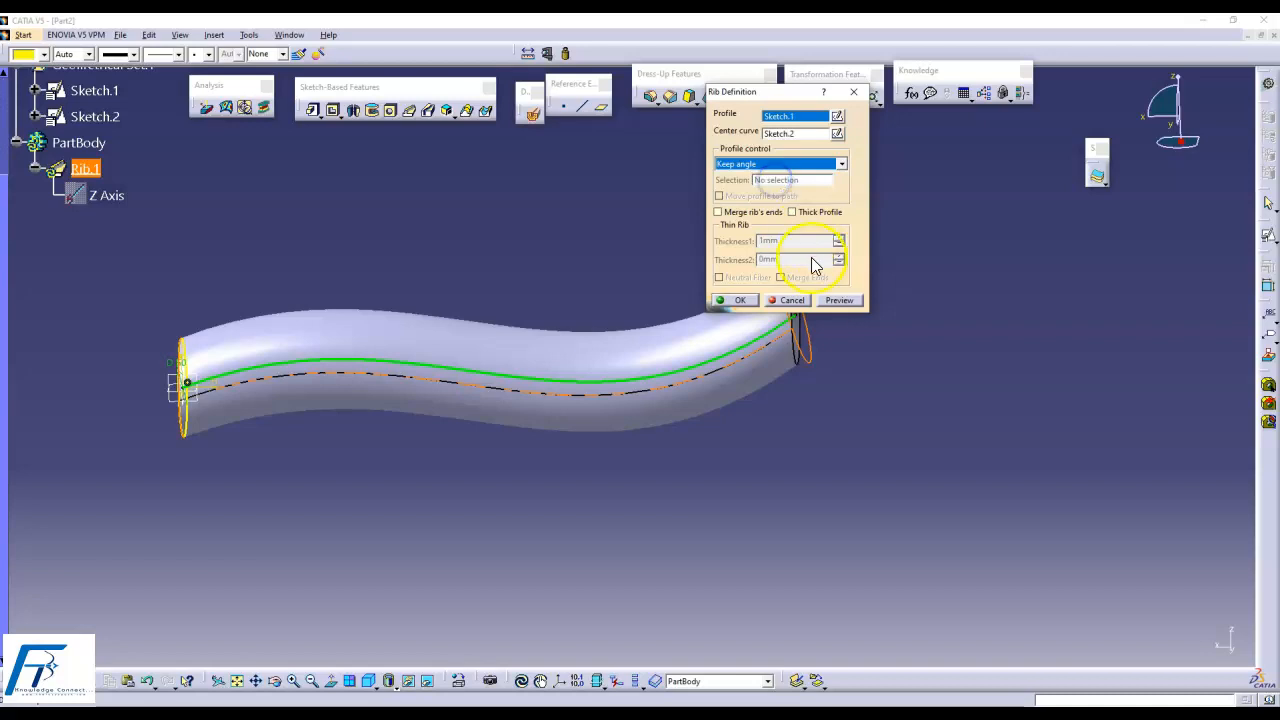
pyautogui.moveTo(609, 449); pyautogui.dragTo(646, 362, button='middle')
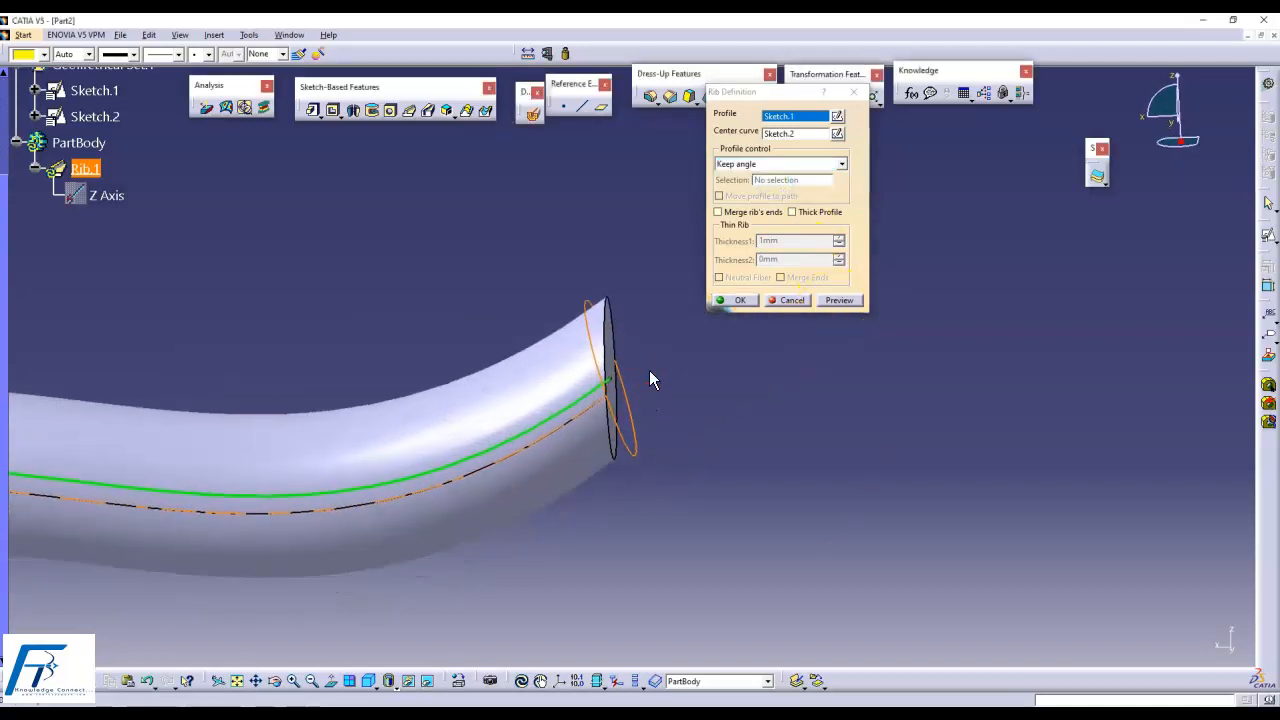
pyautogui.click(639, 382)
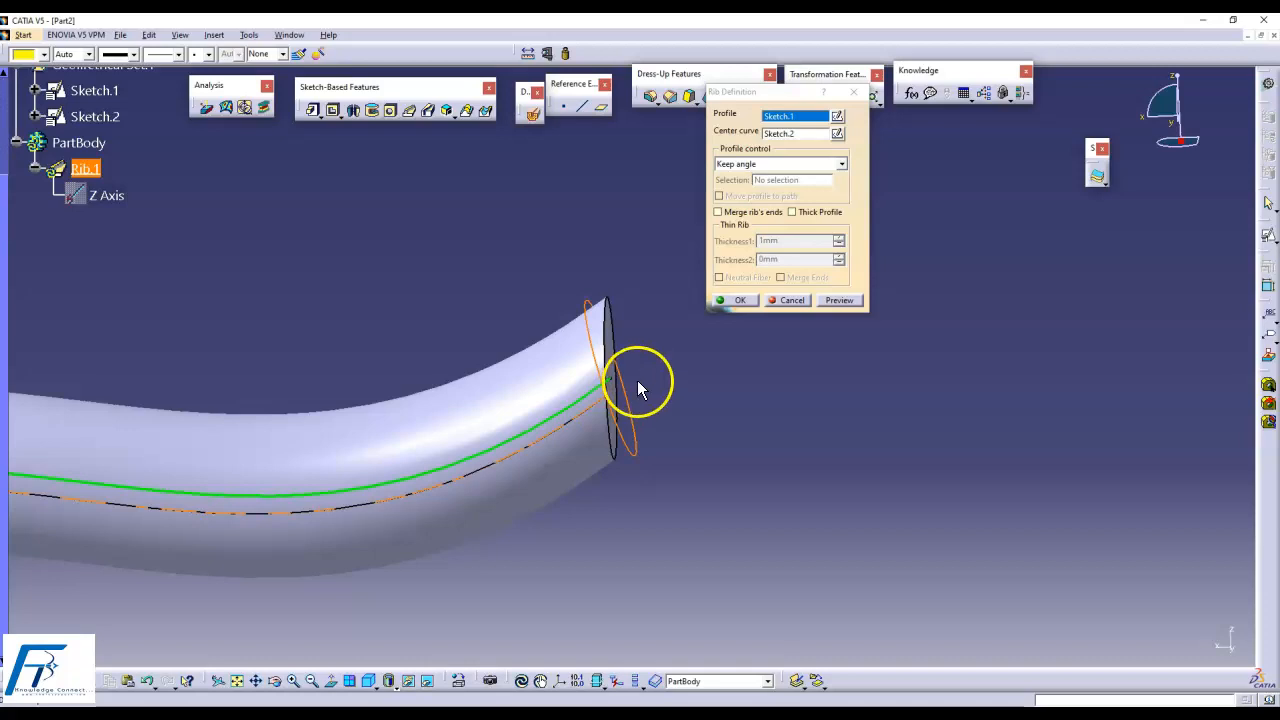
pyautogui.click(740, 306)
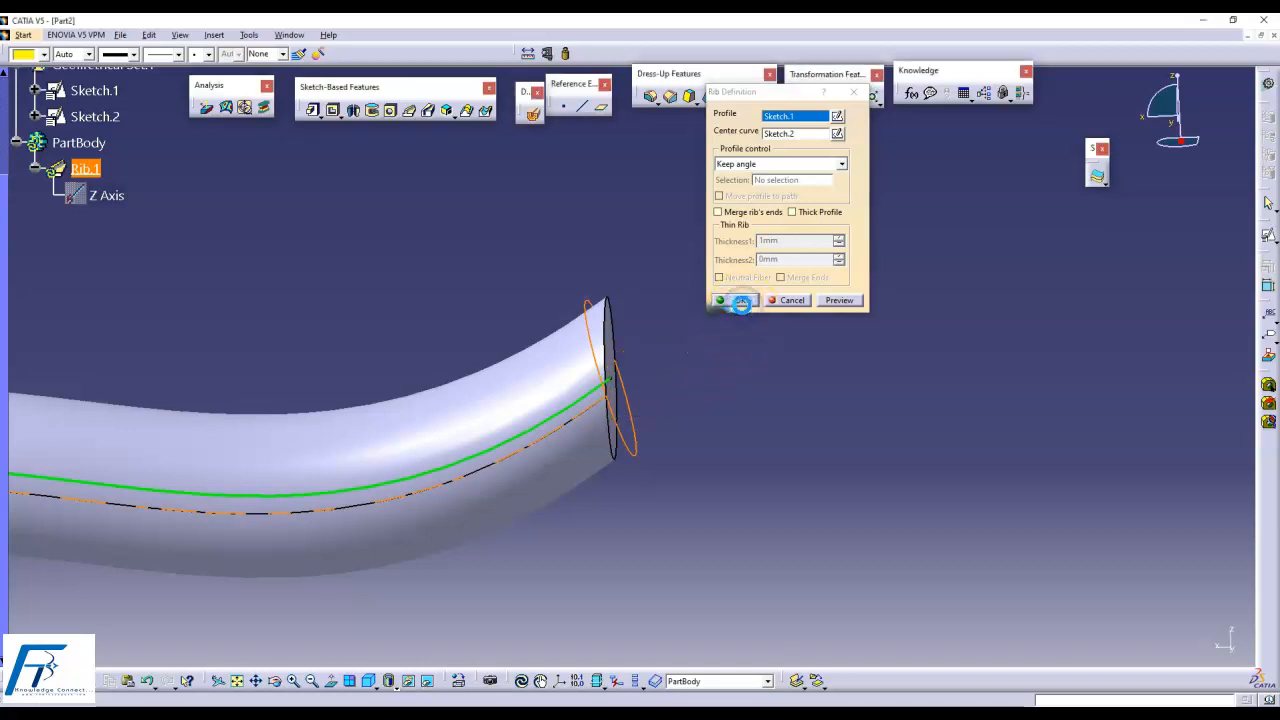
# - Redefine the rib with Pulling direction profile control again, selecting the Z Axis as the pulling direction
pyautogui.click(90, 195)
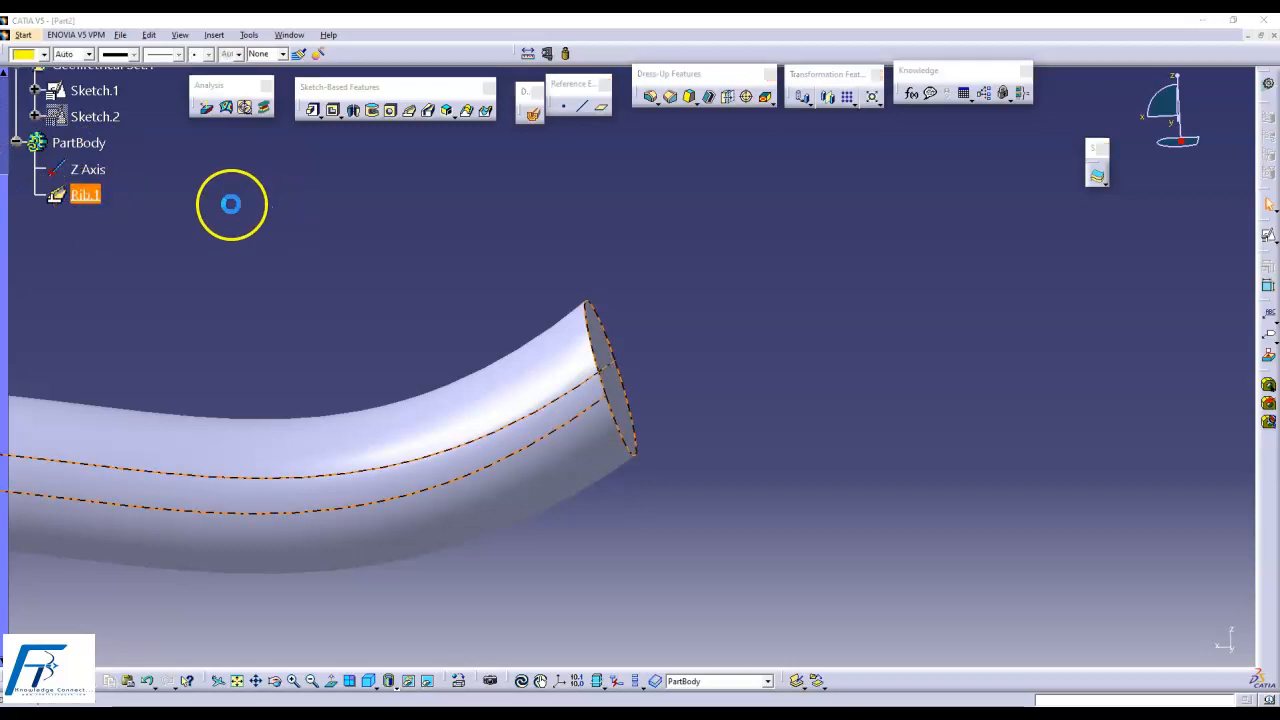
pyautogui.click(730, 164)
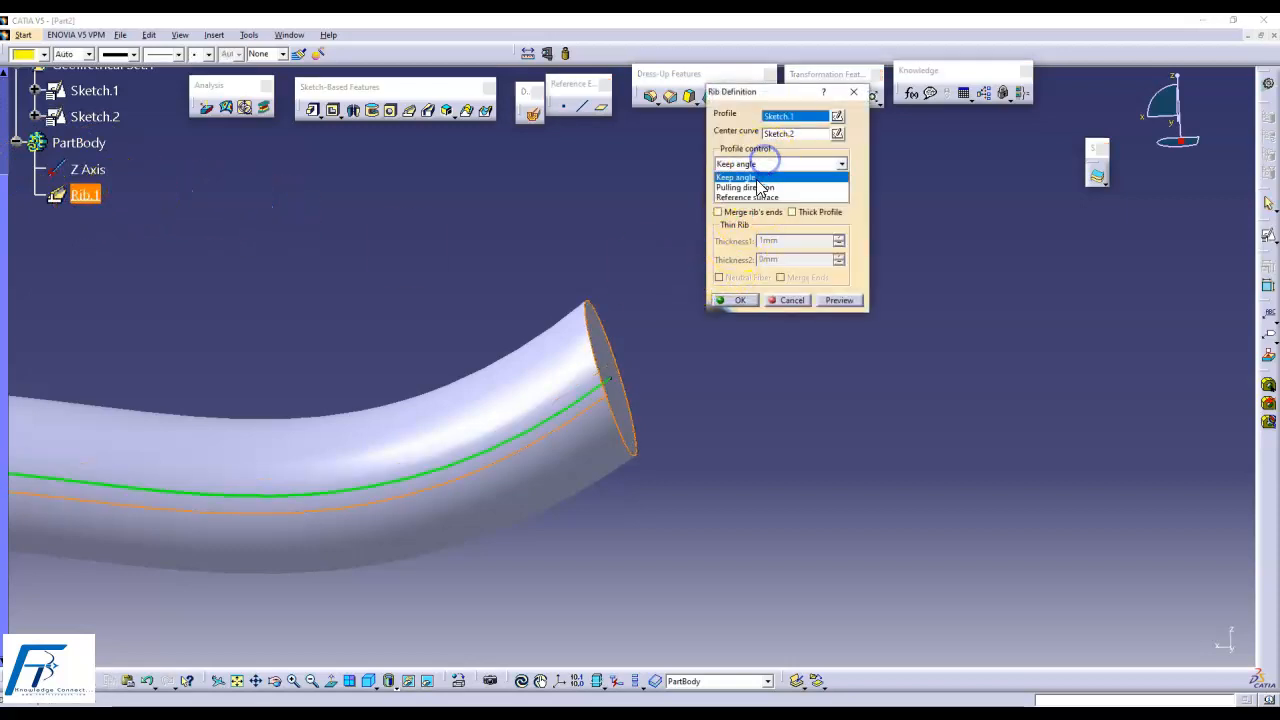
pyautogui.click(751, 189)
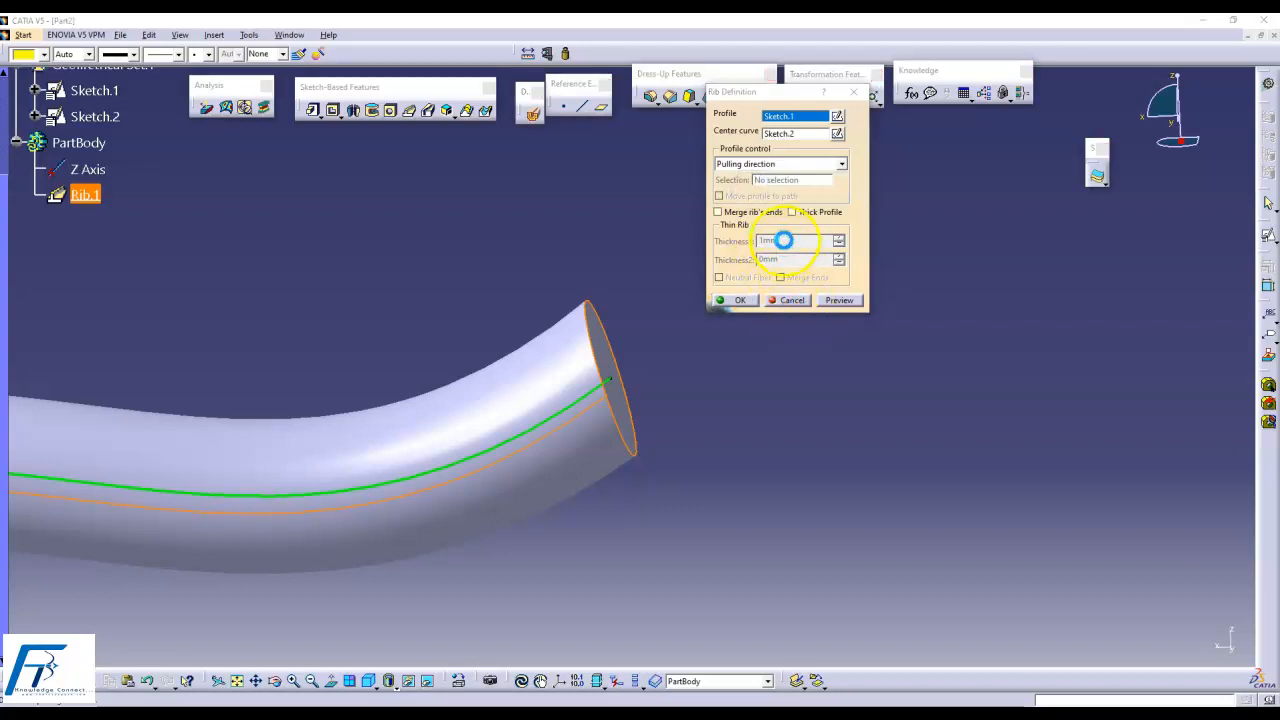
pyautogui.rightClick(790, 181)
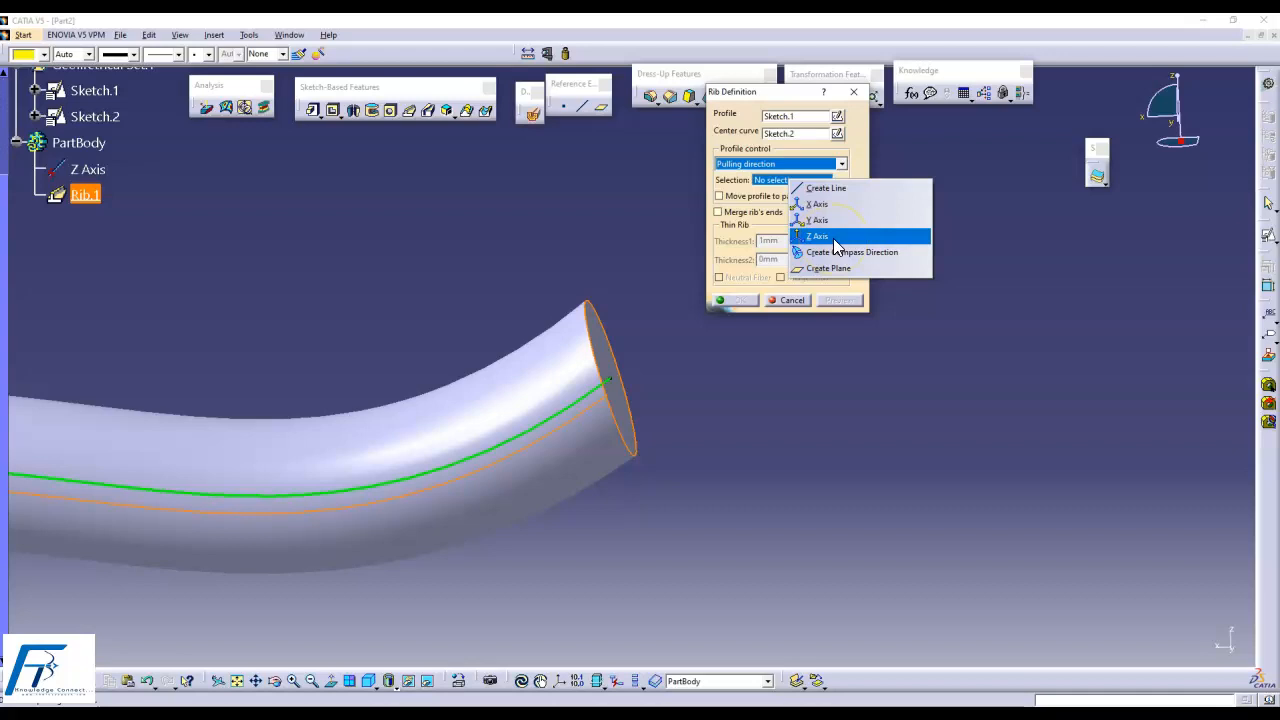
pyautogui.click(836, 236)
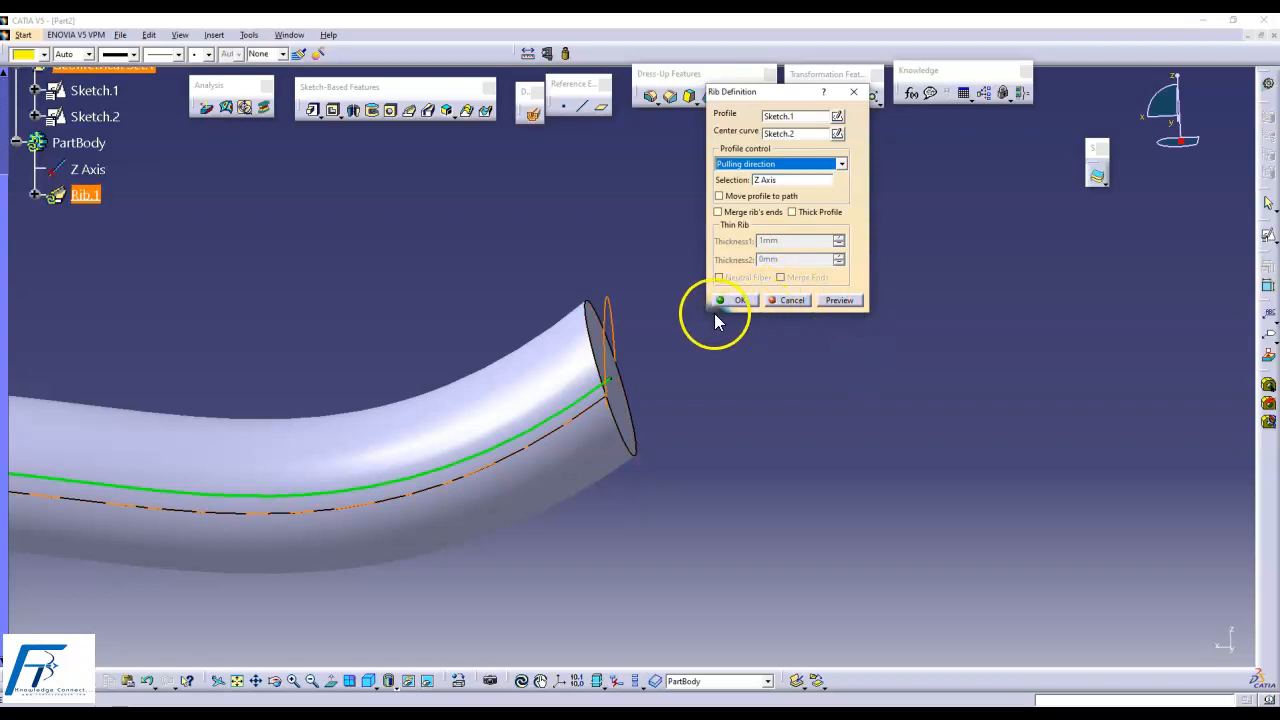
pyautogui.click(736, 301)
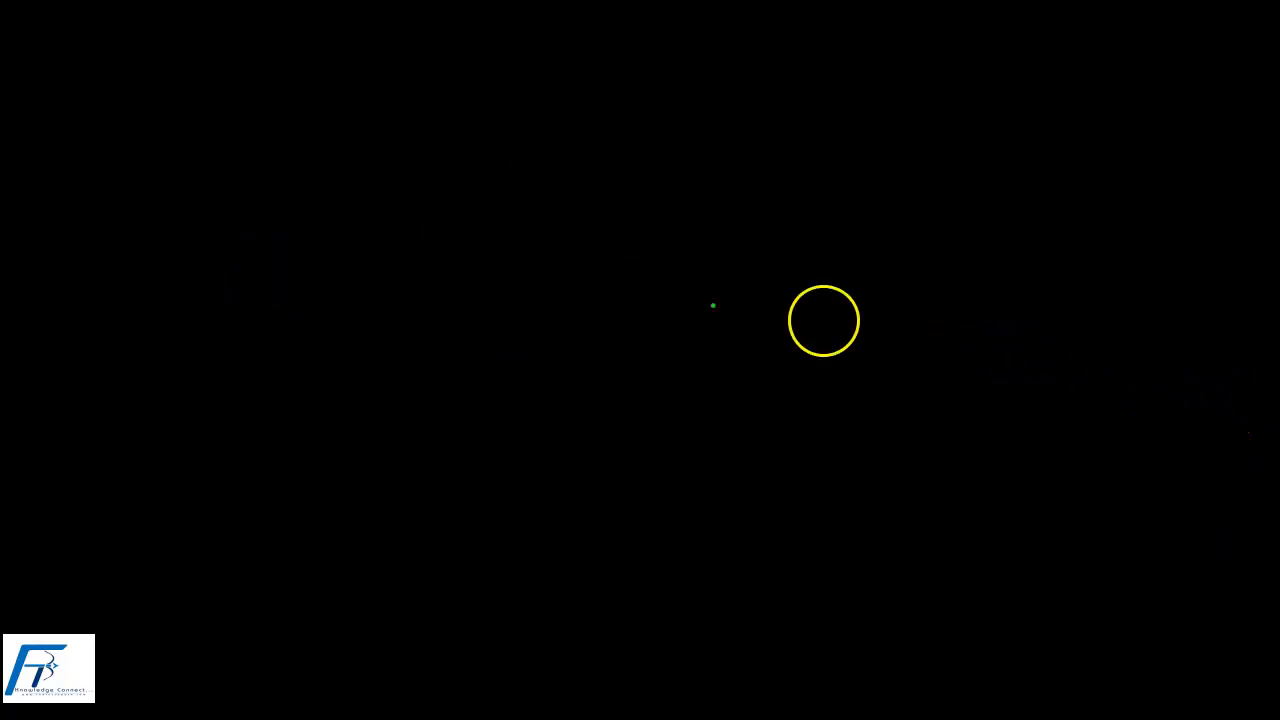
# - On a blank black drawing screen, sketch a green wavy center curve and a short red profile line crossing its starting end
pyautogui.click(198, 250)
pyautogui.moveTo(268, 227)
pyautogui.mouseDown()
pyautogui.moveTo(509, 251)
pyautogui.moveTo(811, 317)
pyautogui.moveTo(1021, 281)
pyautogui.mouseUp()
pyautogui.moveTo(1069, 229); pyautogui.dragTo(1069, 229)
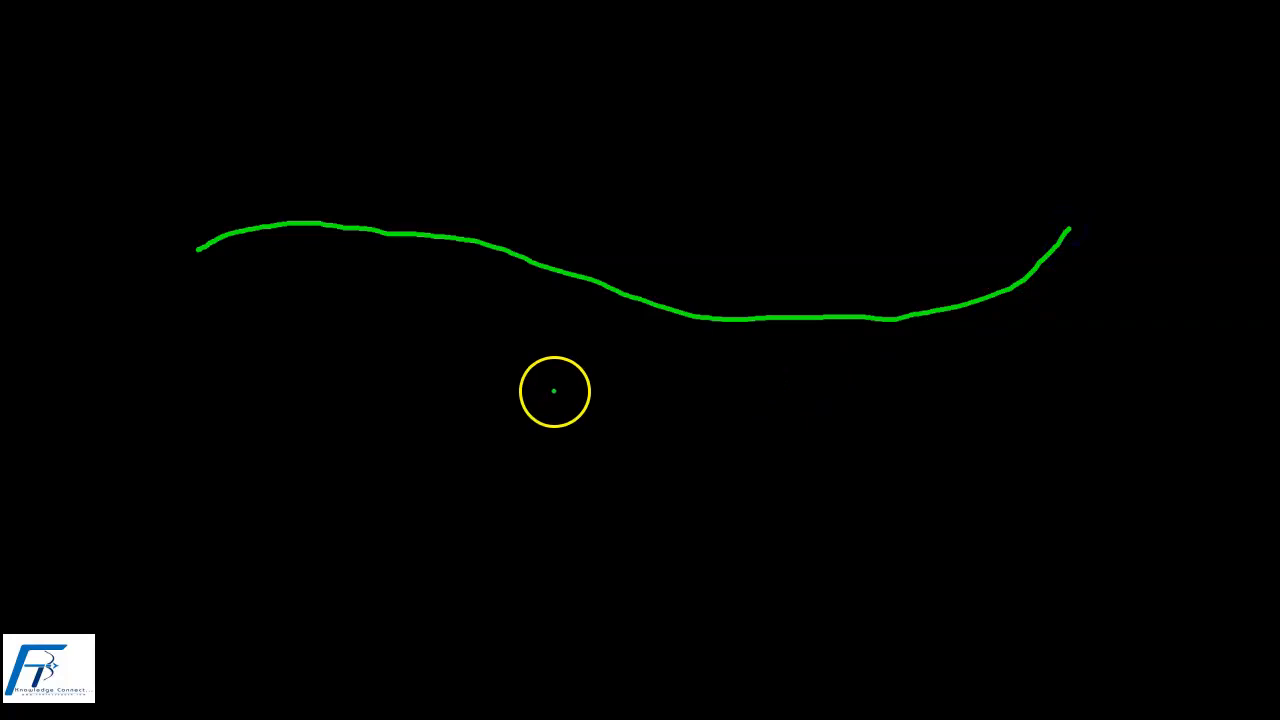
pyautogui.press('r')
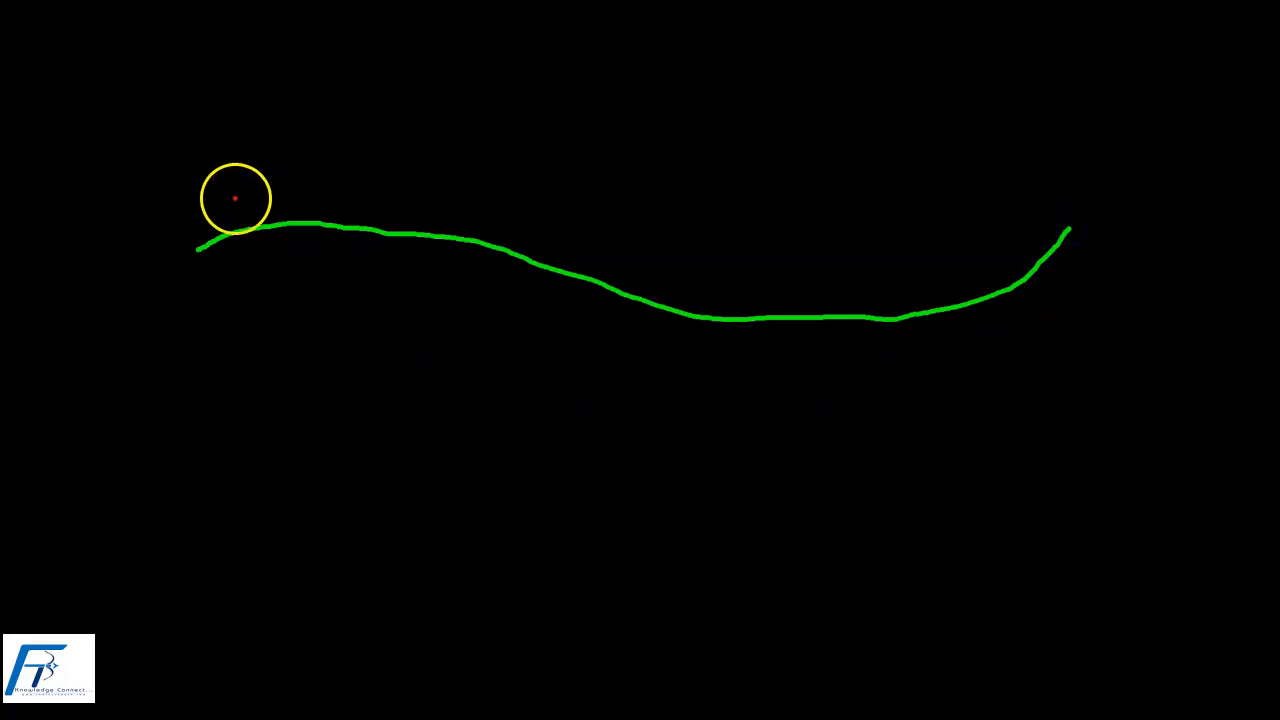
pyautogui.moveTo(163, 193); pyautogui.dragTo(163, 193)
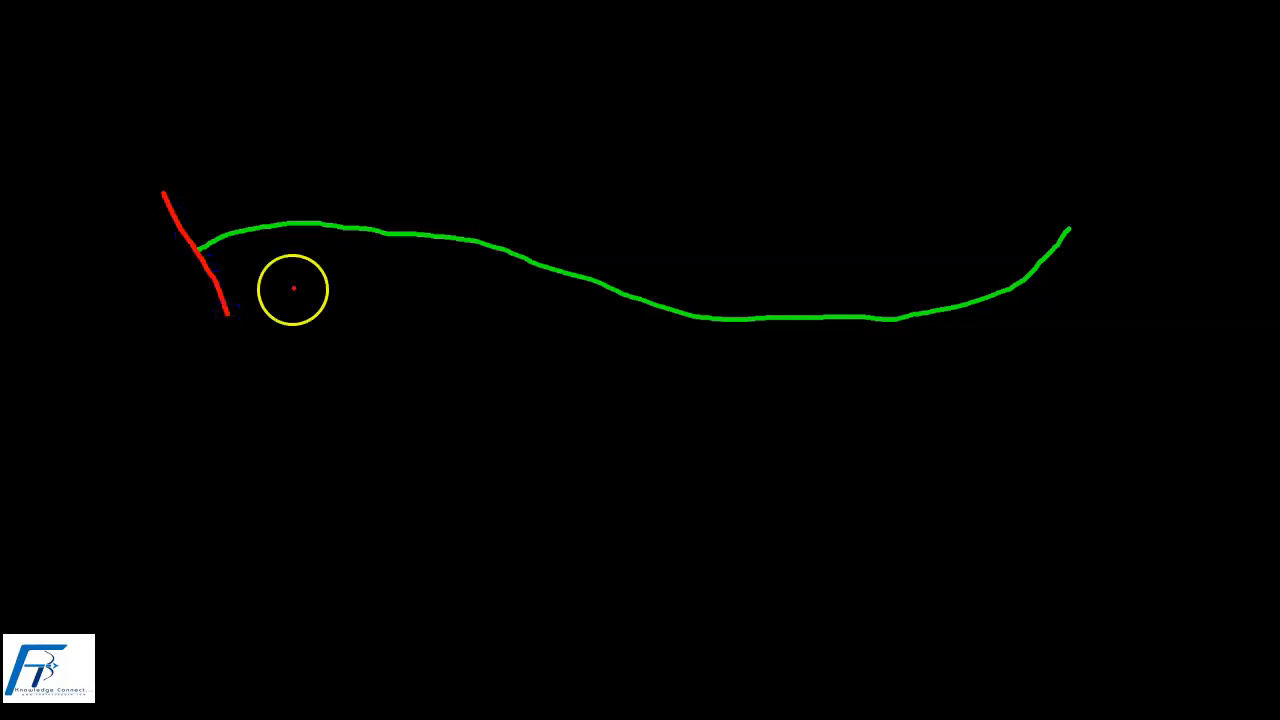
# - Draw nine more red section lines perpendicular to the green curve along its length, with small right-angle marks on two near its far end
pyautogui.press('b')
pyautogui.moveTo(277, 166); pyautogui.dragTo(283, 185)
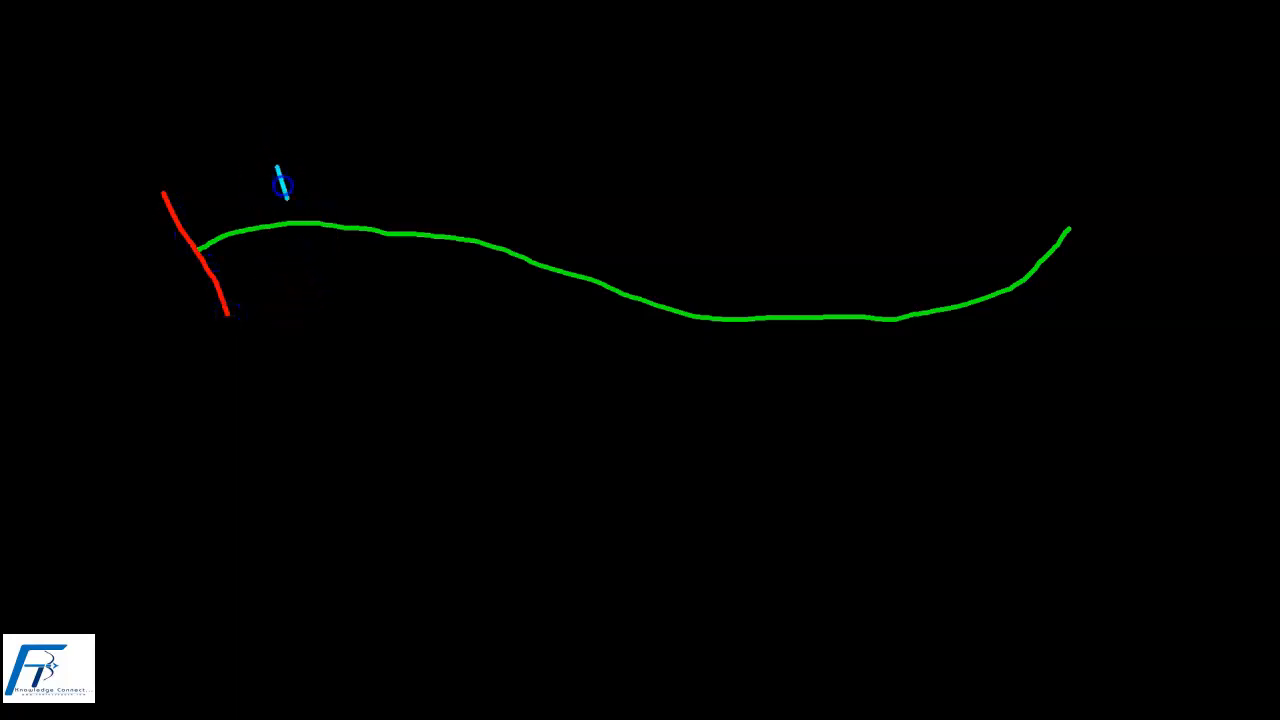
pyautogui.moveTo(306, 259)
pyautogui.mouseDown()
pyautogui.moveTo(306, 291)
pyautogui.moveTo(327, 302)
pyautogui.moveTo(260, 289)
pyautogui.moveTo(292, 291)
pyautogui.mouseUp()
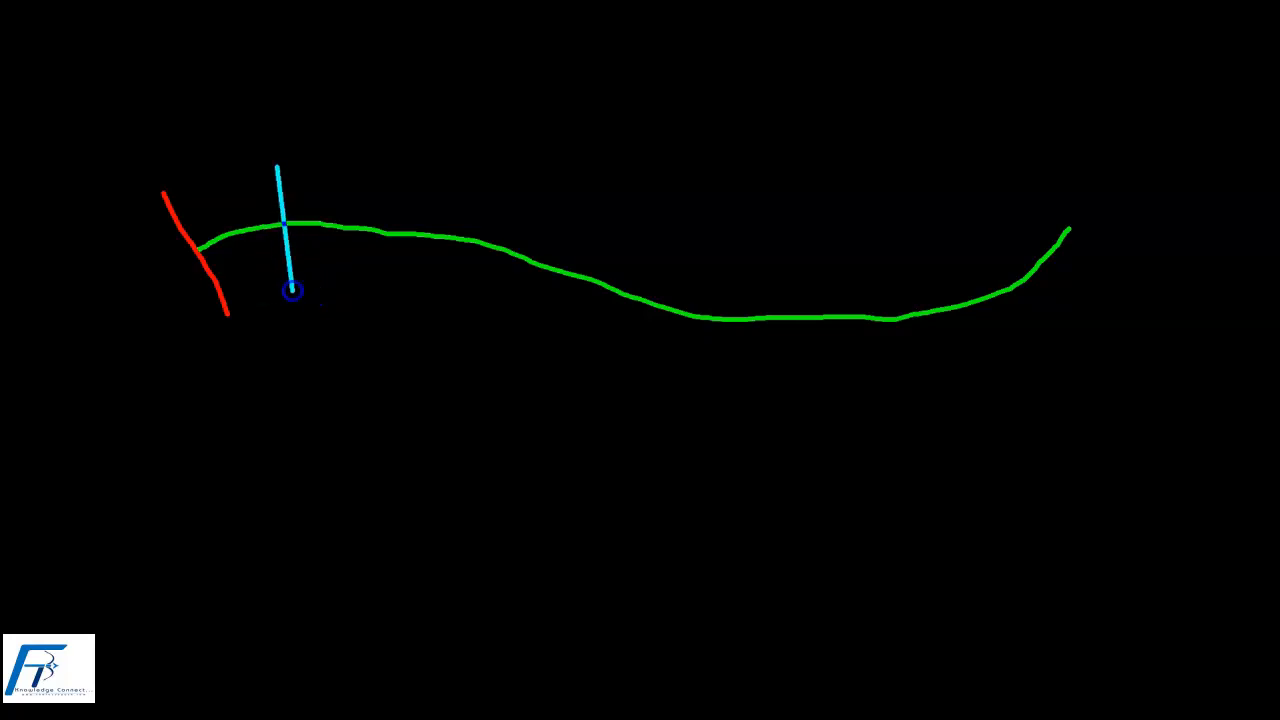
pyautogui.moveTo(381, 186); pyautogui.dragTo(378, 251)
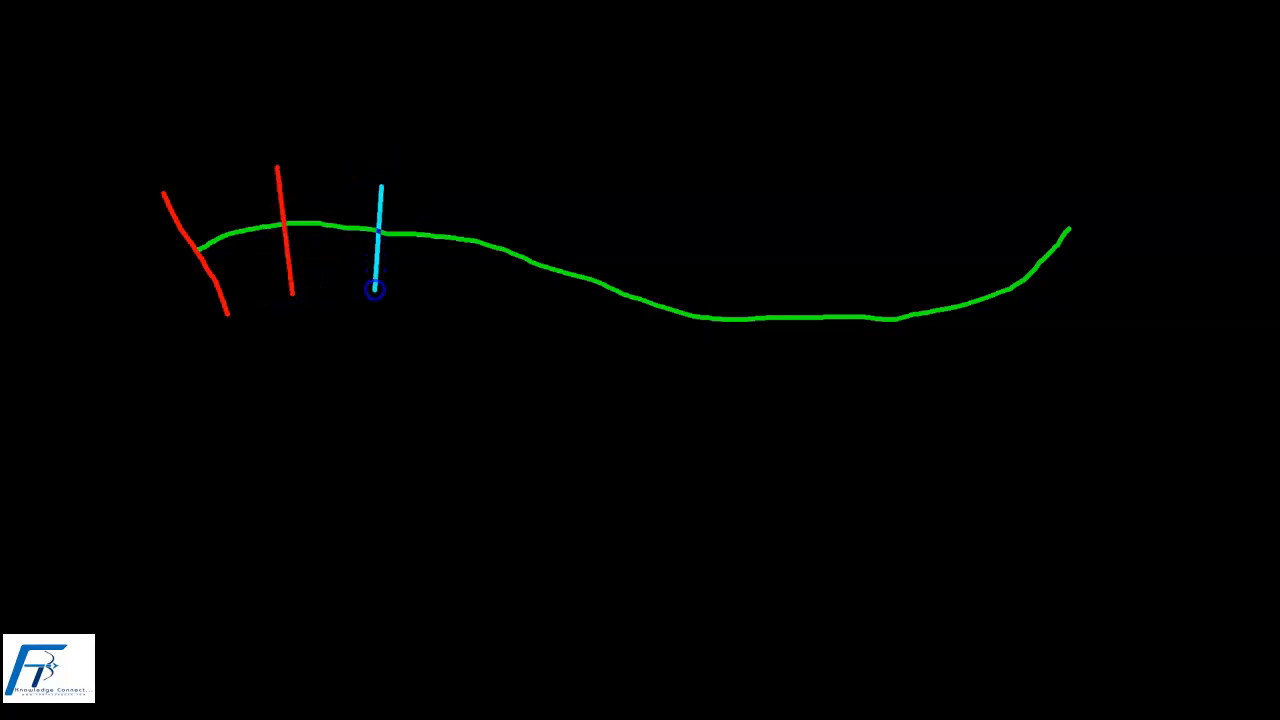
pyautogui.moveTo(494, 201)
pyautogui.mouseDown()
pyautogui.moveTo(477, 301)
pyautogui.moveTo(465, 299)
pyautogui.mouseUp()
pyautogui.moveTo(585, 234); pyautogui.dragTo(567, 273)
pyautogui.moveTo(545, 315); pyautogui.dragTo(557, 328)
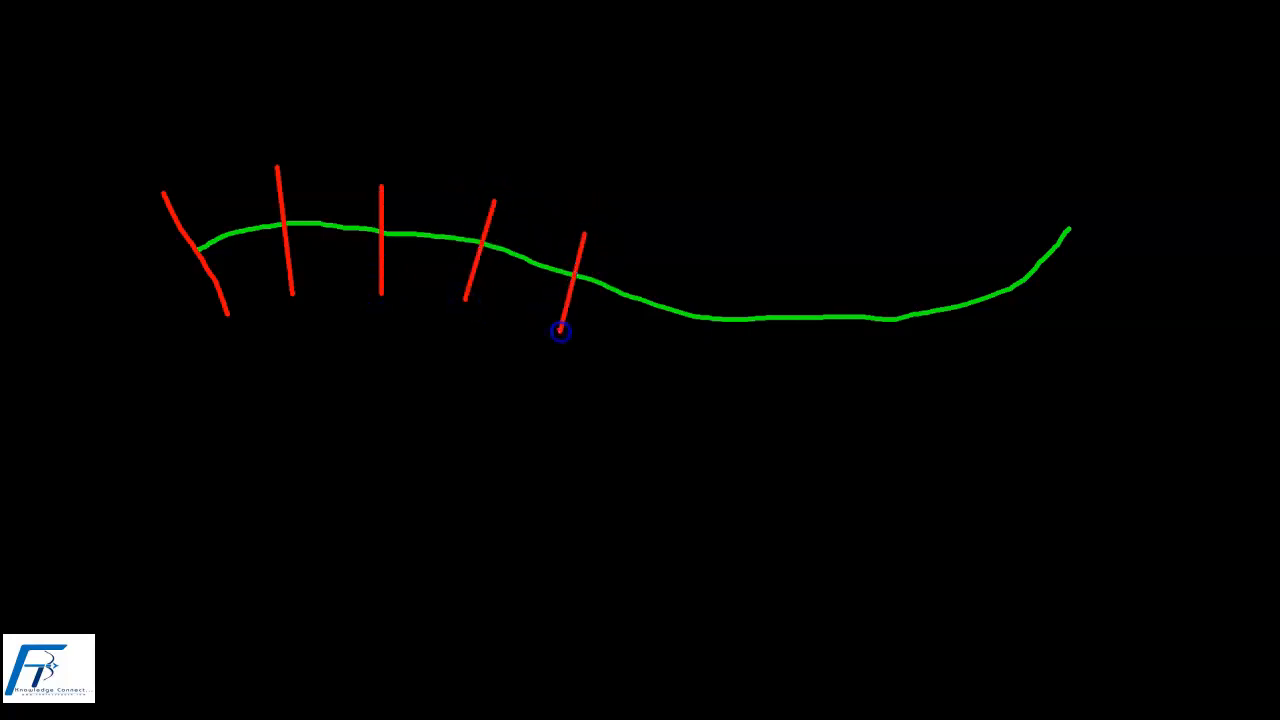
pyautogui.moveTo(683, 263); pyautogui.dragTo(676, 302)
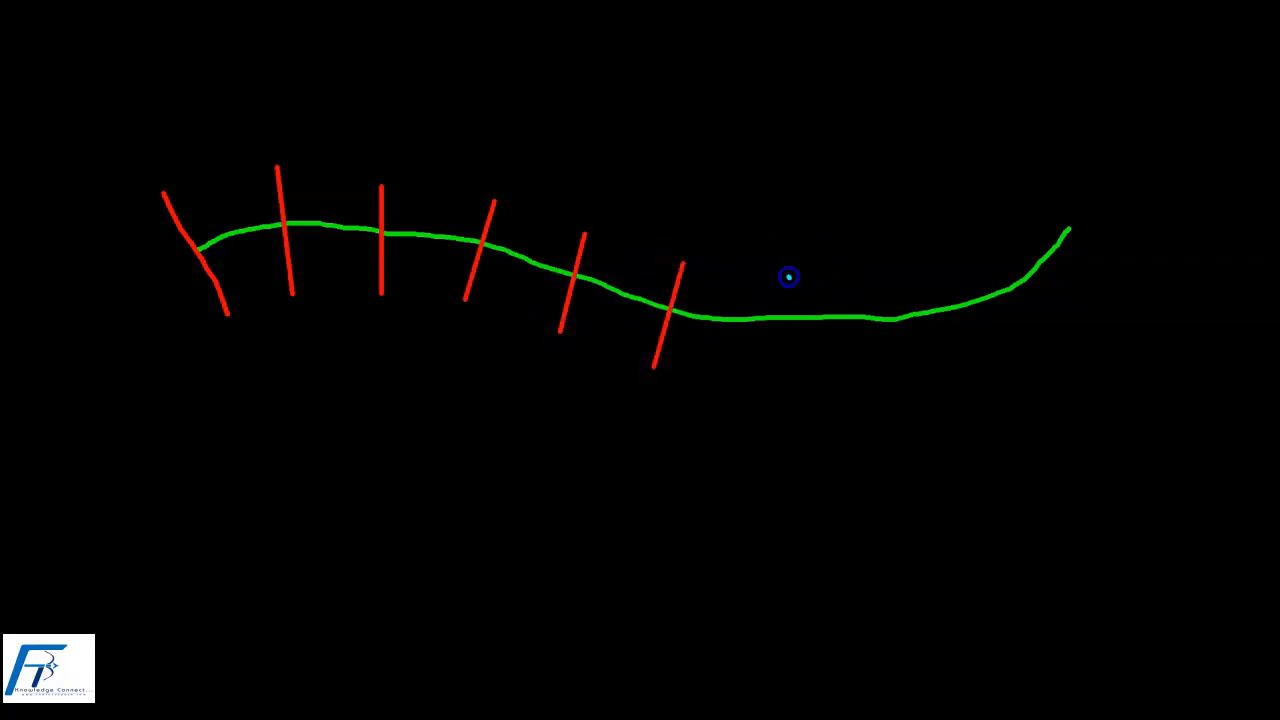
pyautogui.moveTo(770, 379); pyautogui.dragTo(771, 380)
pyautogui.moveTo(868, 273); pyautogui.dragTo(869, 279)
pyautogui.moveTo(901, 381); pyautogui.dragTo(903, 382)
pyautogui.moveTo(968, 300); pyautogui.dragTo(954, 260)
pyautogui.moveTo(1005, 356); pyautogui.dragTo(1009, 359)
pyautogui.moveTo(1037, 240); pyautogui.dragTo(1018, 222)
pyautogui.moveTo(1088, 314); pyautogui.dragTo(1092, 320)
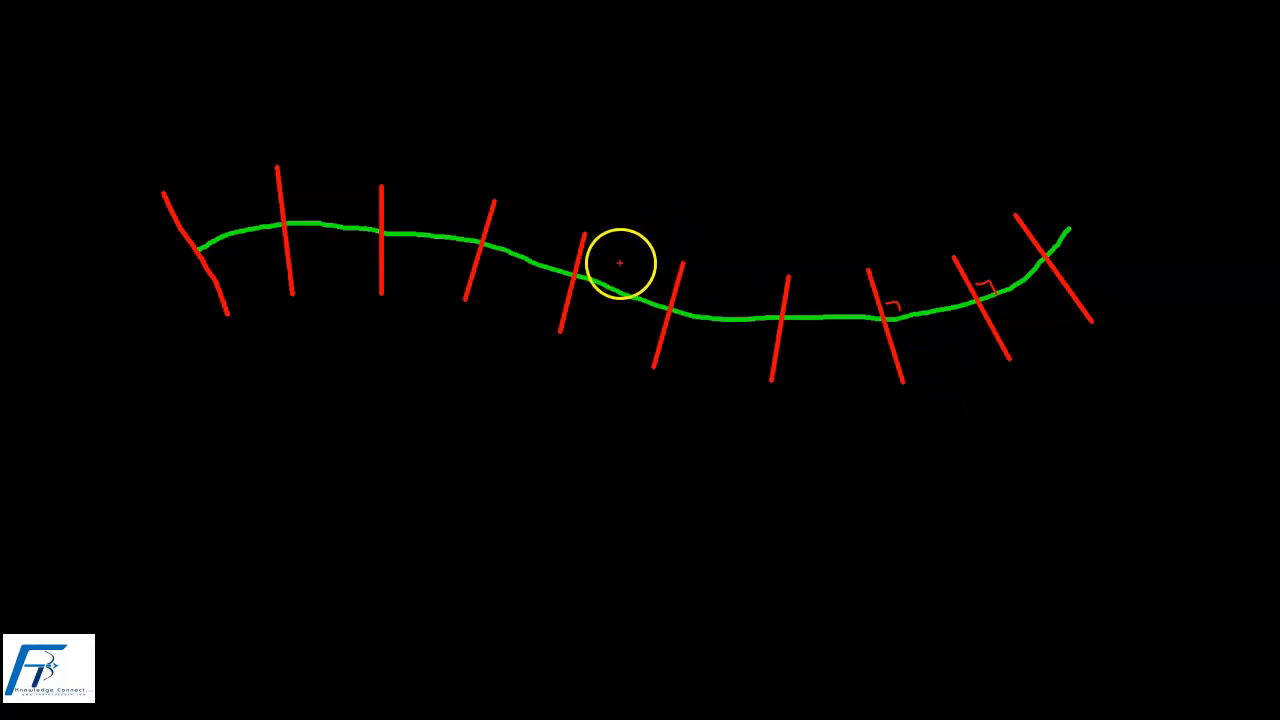
# - Add a red arrow pointing at the green curve and label it "Keep Angle"
pyautogui.moveTo(750, 207); pyautogui.dragTo(750, 150)
pyautogui.write('Keep An')
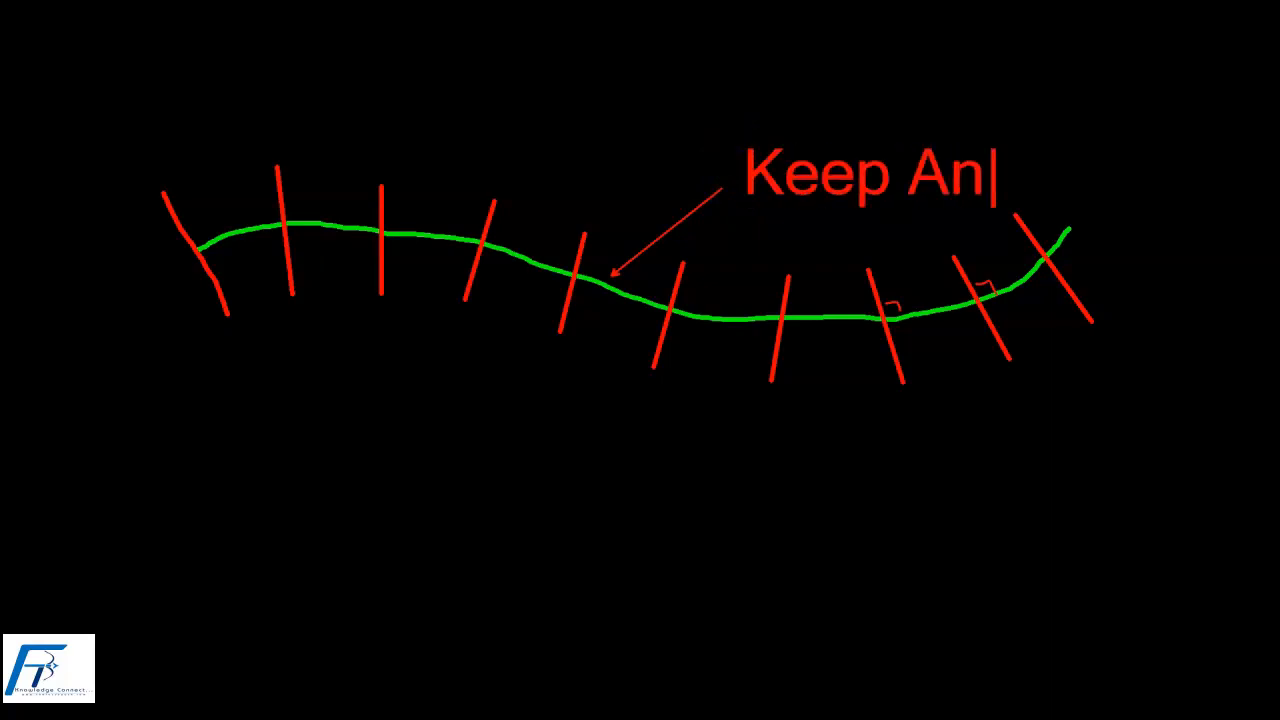
pyautogui.write('gle')
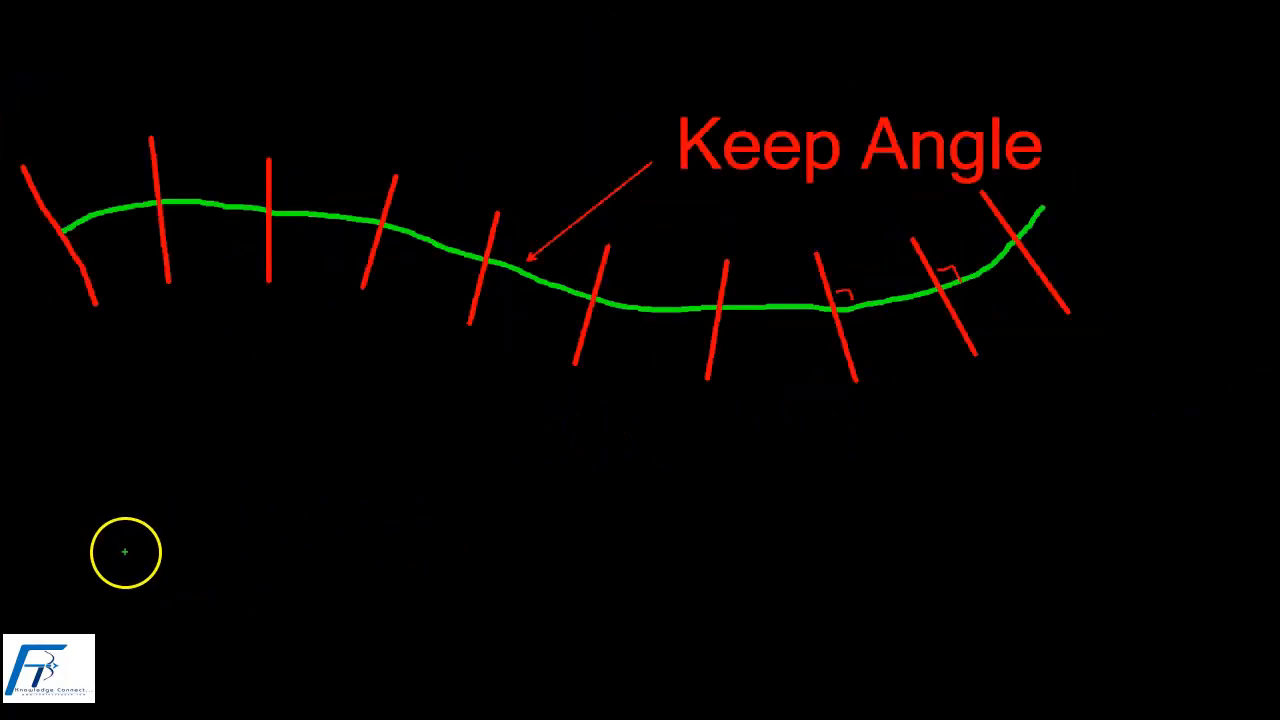
pyautogui.scroll(1, 1272, 394)
pyautogui.scroll(-1, 1262, 420)
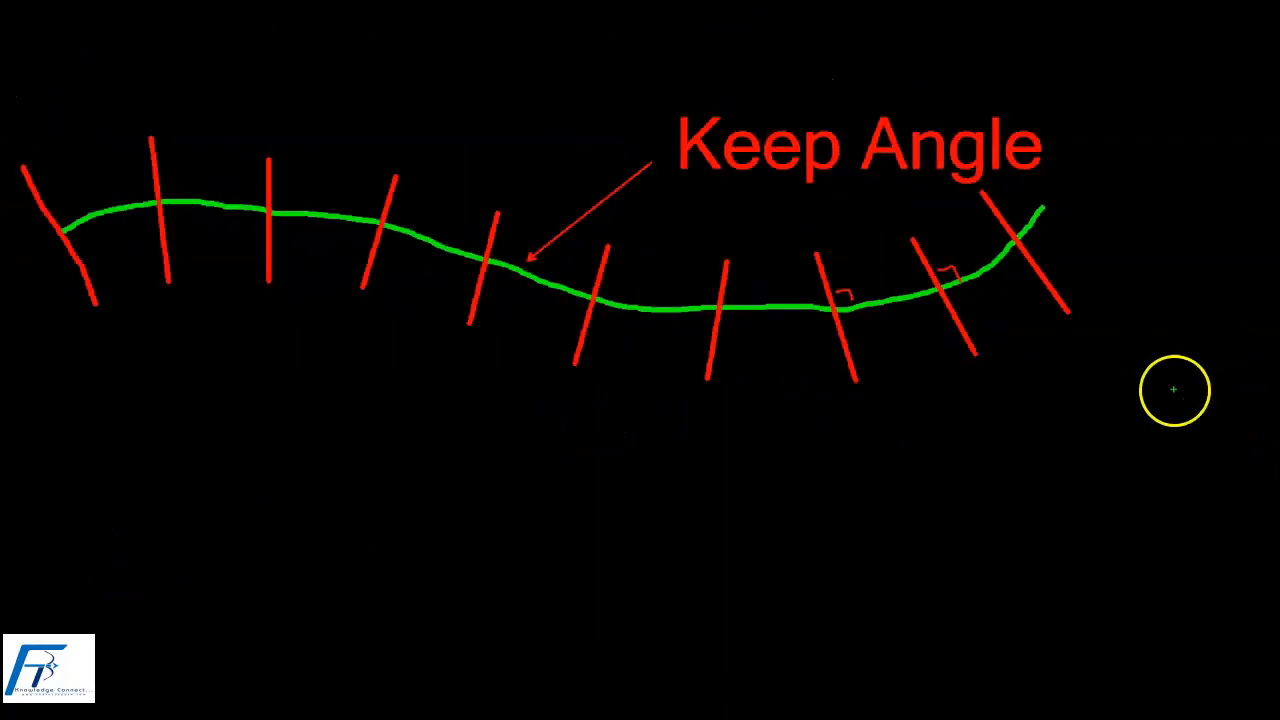
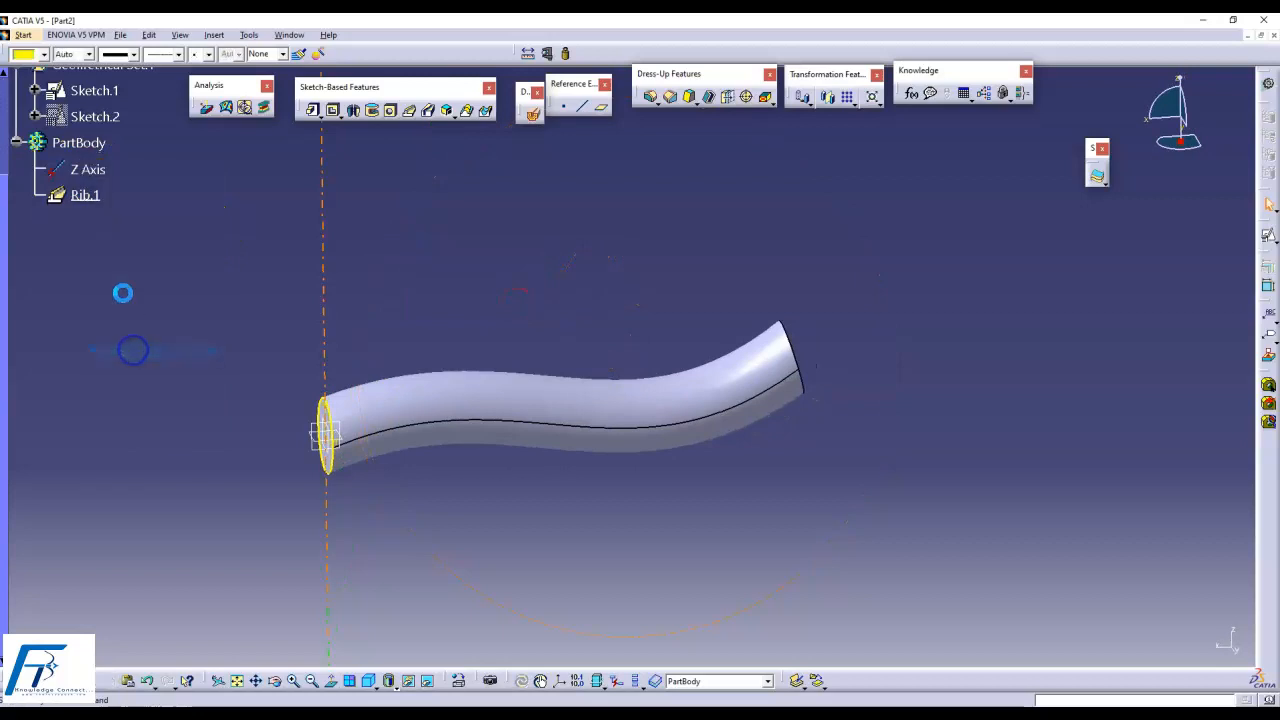
# - In CATIA V5, delete the Z Axis line from the PartBody
pyautogui.rightClick(86, 172)
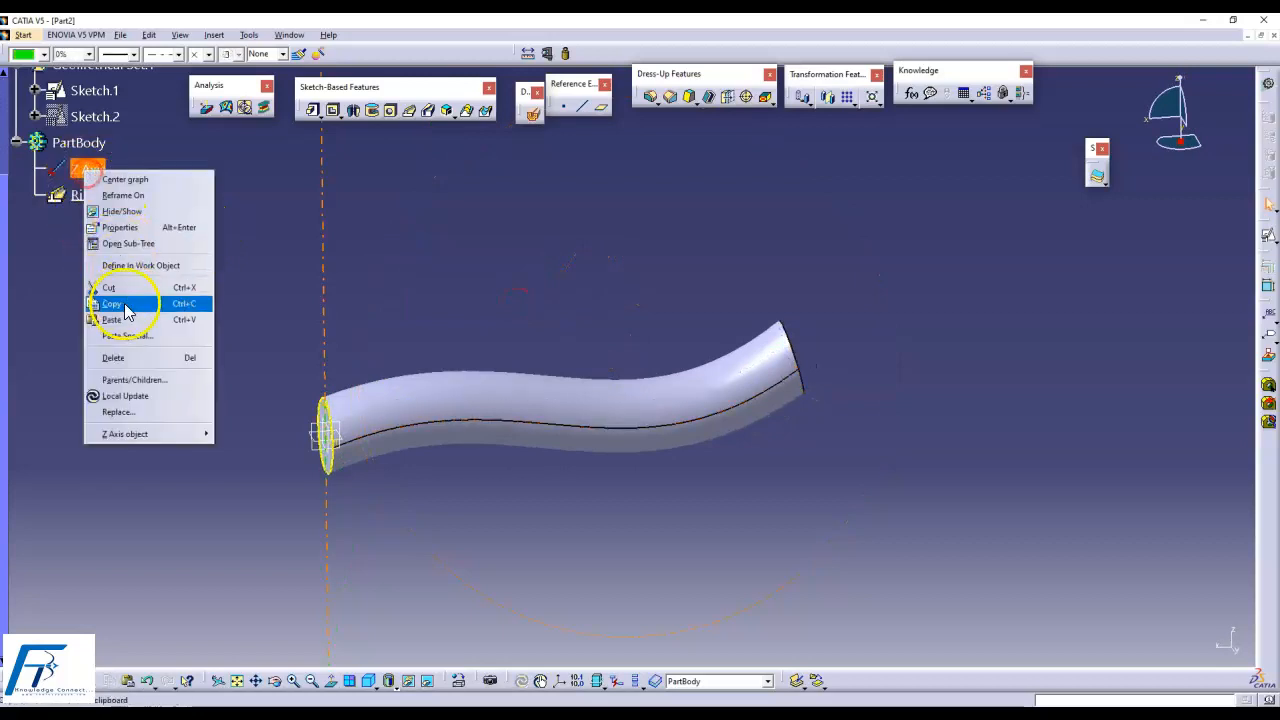
pyautogui.click(120, 357)
pyautogui.moveTo(266, 337); pyautogui.dragTo(330, 410, button='middle')
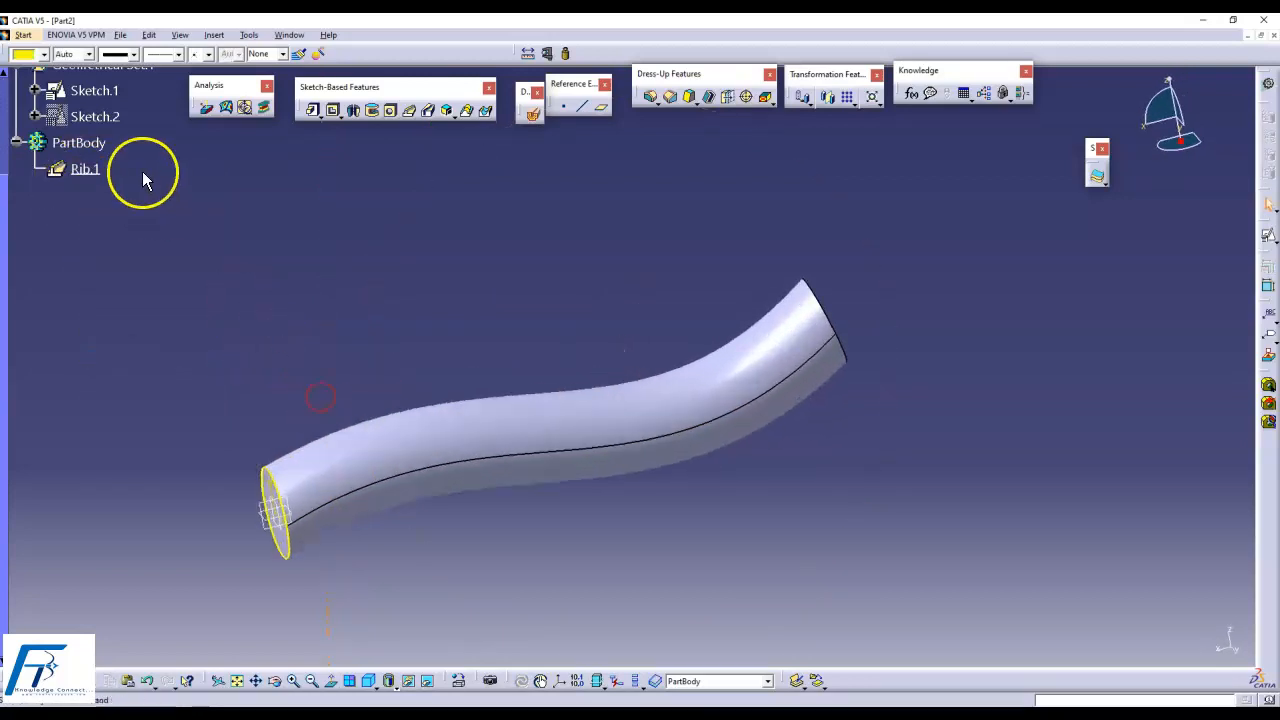
# - Unhide Sketch.2 to display the center curve inside the rib
pyautogui.click(95, 116)
pyautogui.rightClick(113, 120)
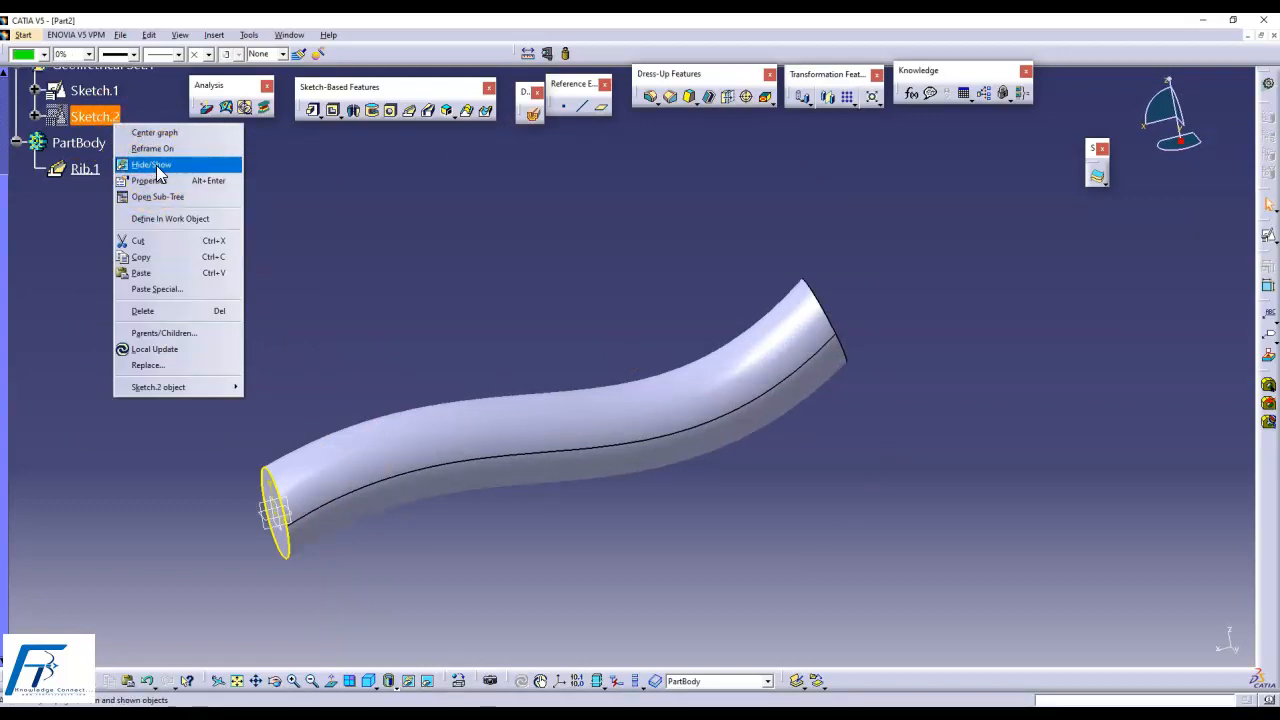
pyautogui.click(152, 165)
pyautogui.moveTo(429, 297)
pyautogui.mouseDown(button='middle')
pyautogui.moveTo(657, 263)
pyautogui.moveTo(590, 248)
pyautogui.moveTo(537, 263)
pyautogui.moveTo(575, 340)
pyautogui.mouseUp(button='middle')
pyautogui.click(630, 410)
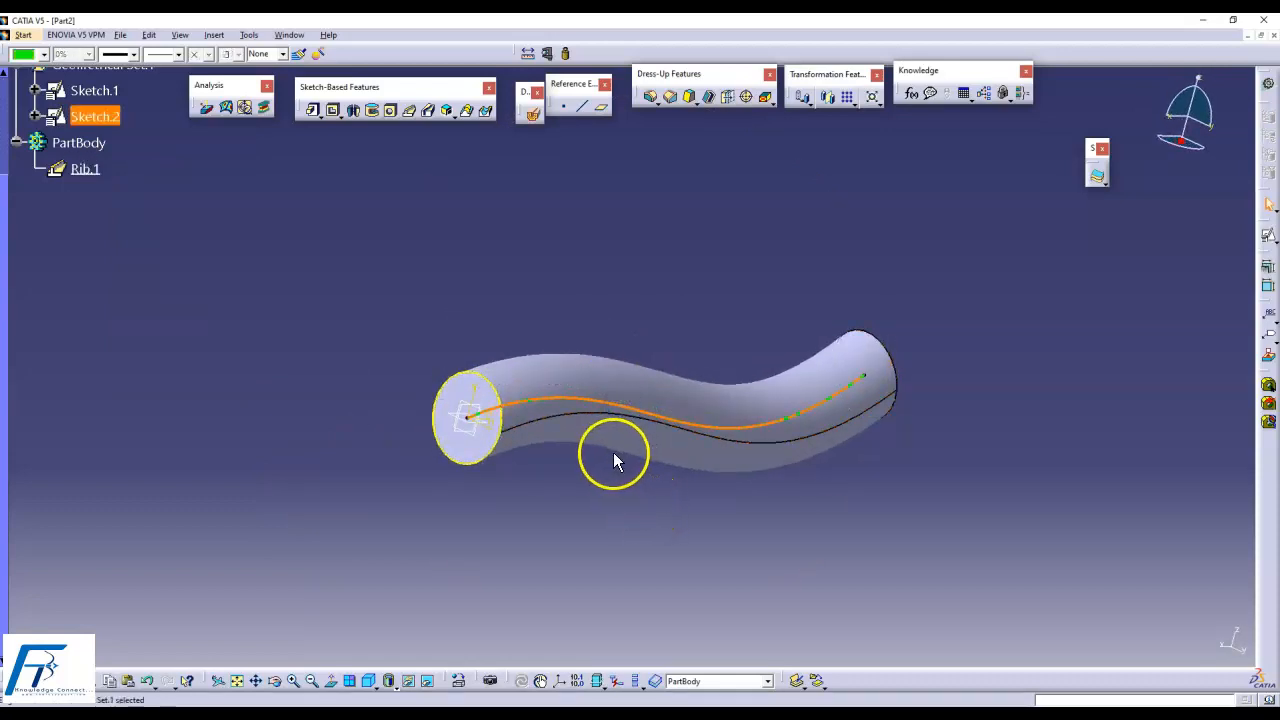
# - Open the rib's profile Sketch.1 for editing and delete its existing circle
pyautogui.click(95, 92)
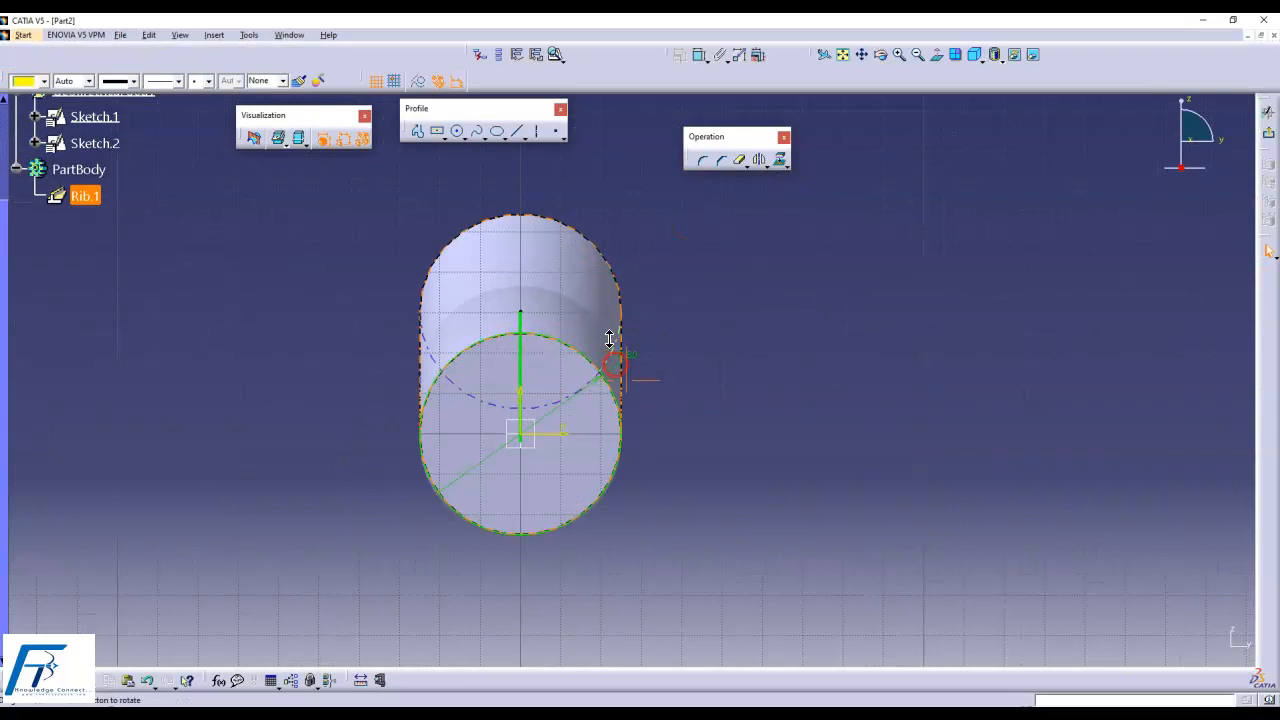
pyautogui.click(629, 354)
pyautogui.click(652, 375)
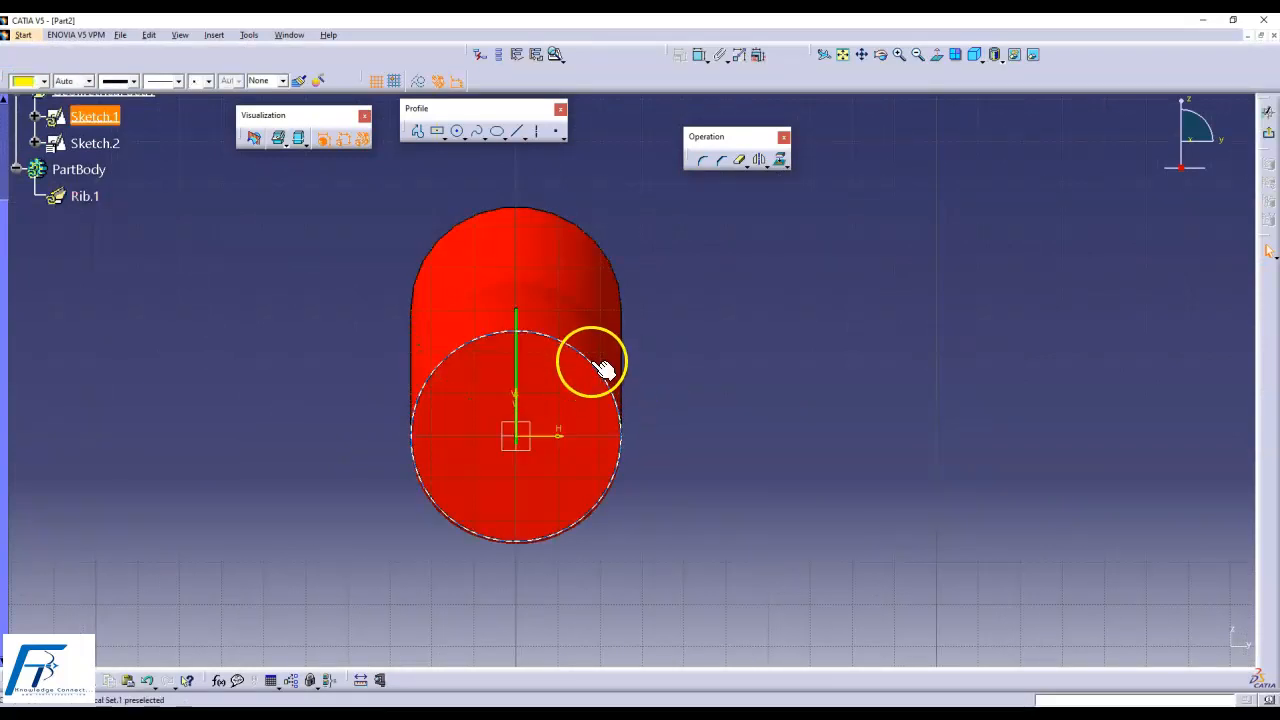
pyautogui.click(447, 366)
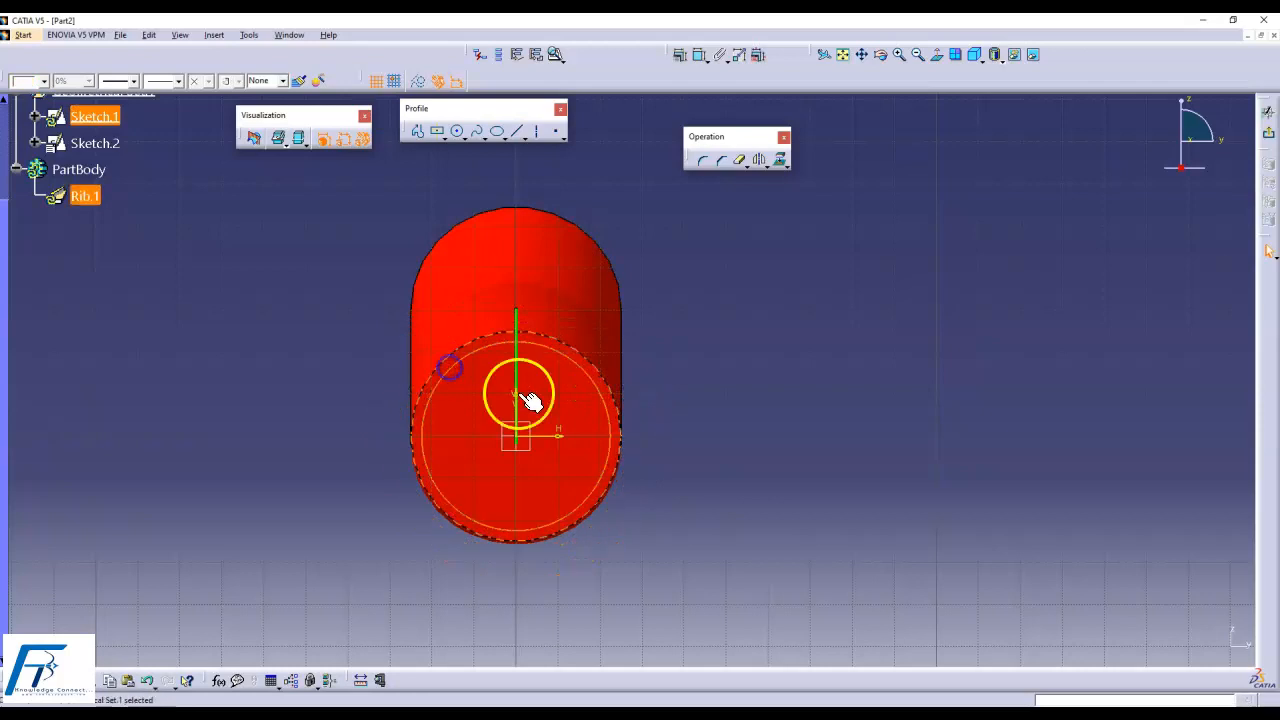
pyautogui.press('Delete')
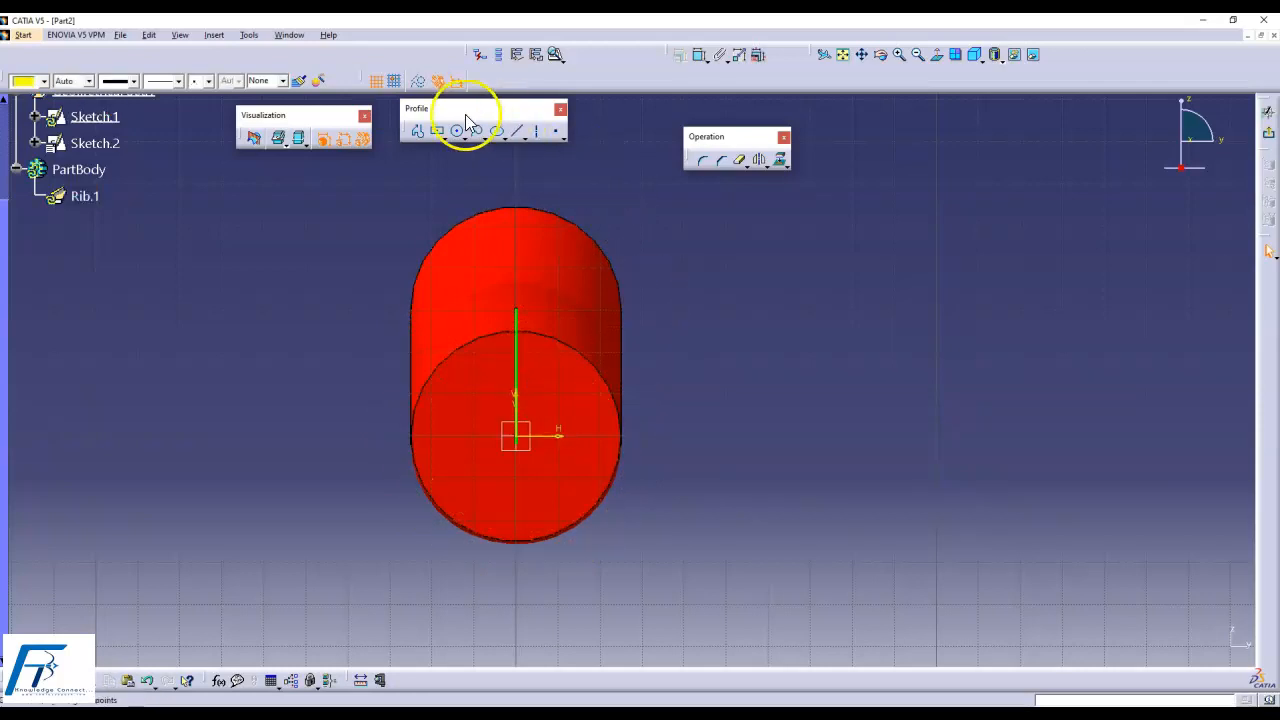
# - Sketch a circle about 24 mm in radius, centered on the horizontal axis about 47 mm from the origin on the negative side
pyautogui.click(455, 136)
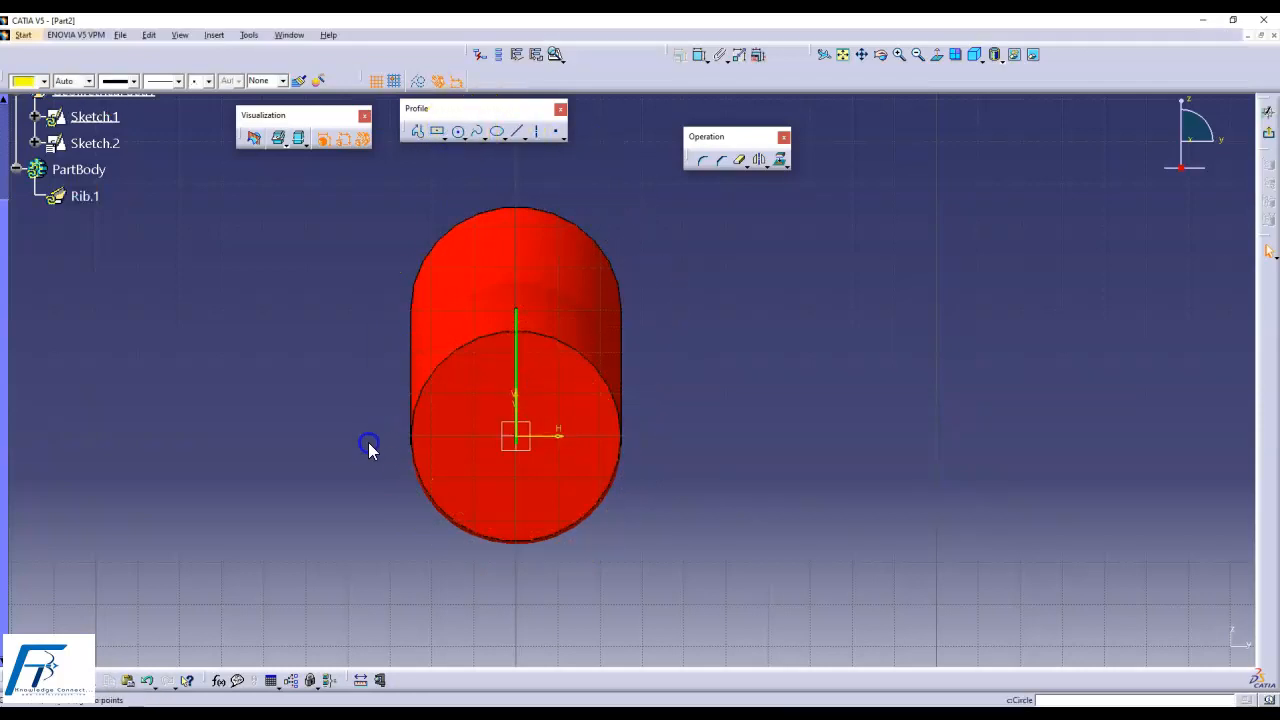
pyautogui.click(317, 436)
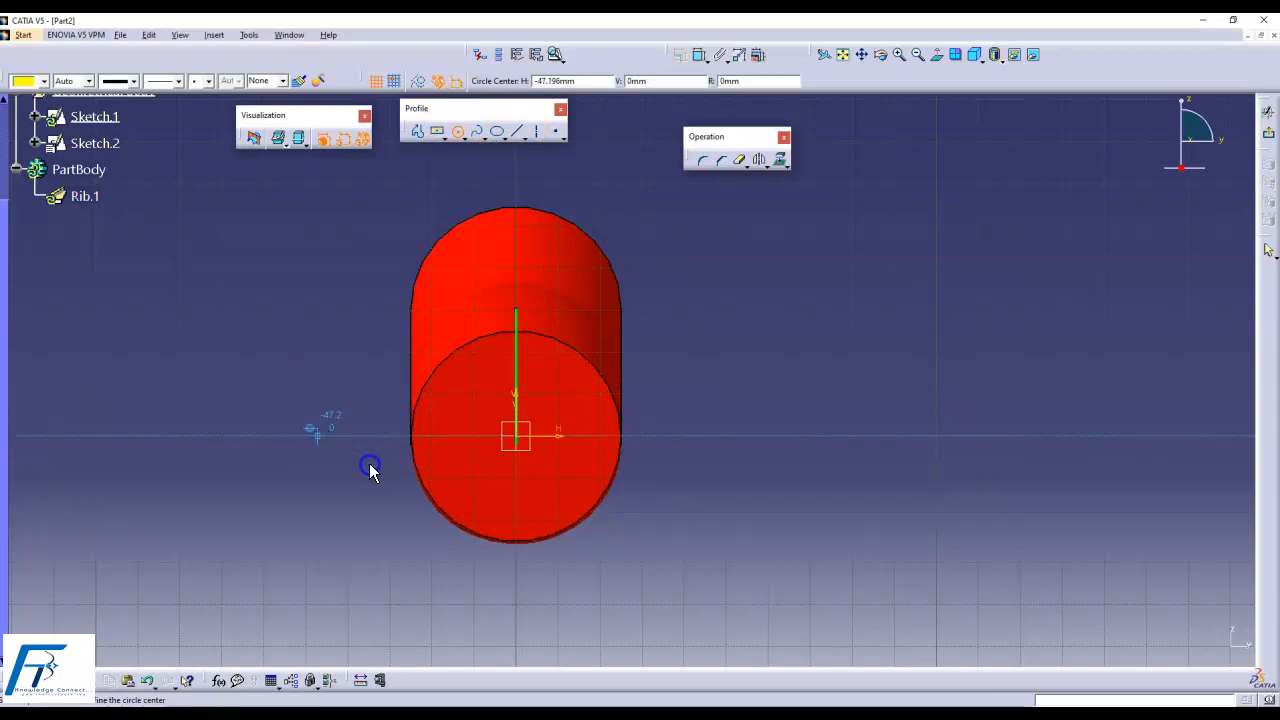
pyautogui.click(398, 489)
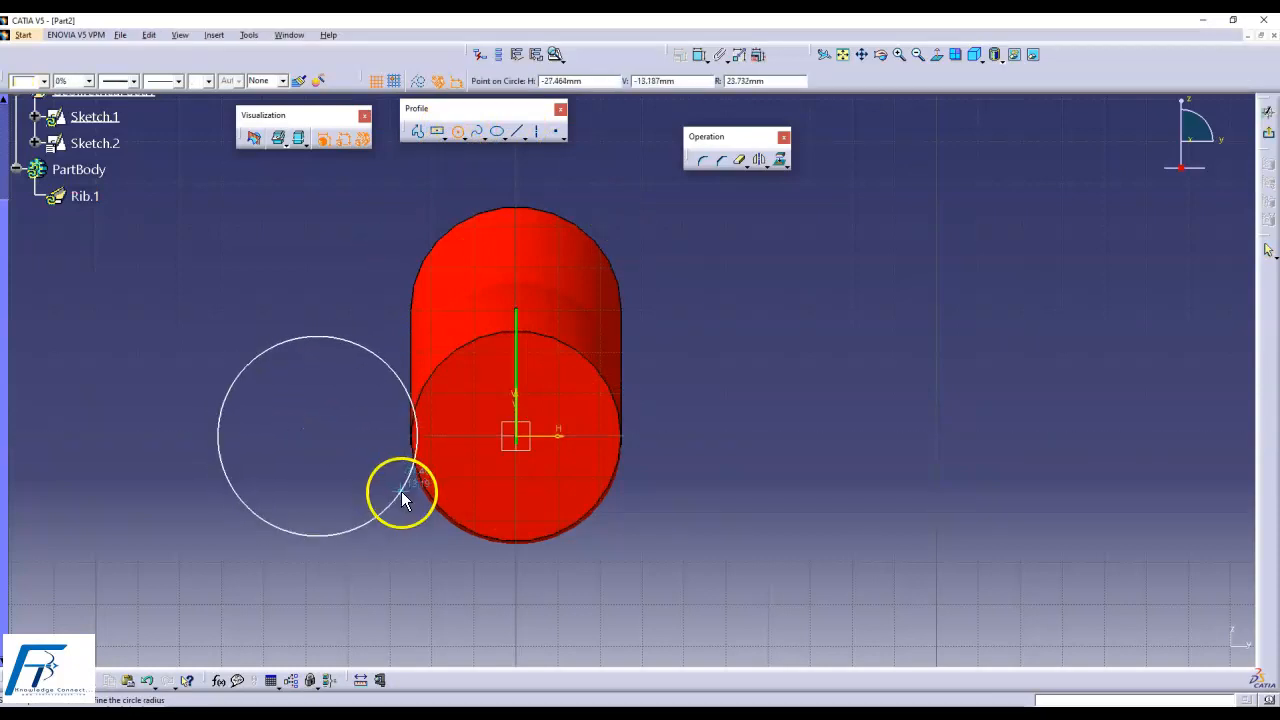
pyautogui.click(400, 491)
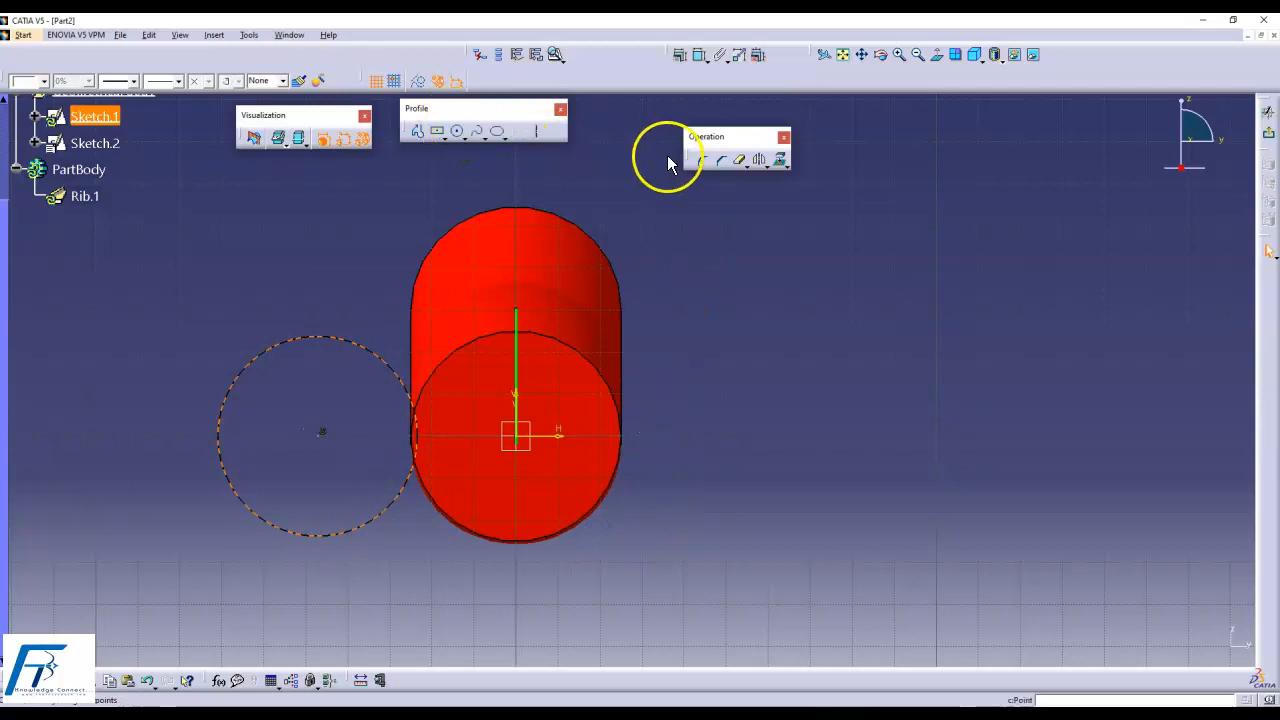
# - Dimension the offset circle's diameter, set it to 50 mm, and exit the sketch
pyautogui.click(700, 57)
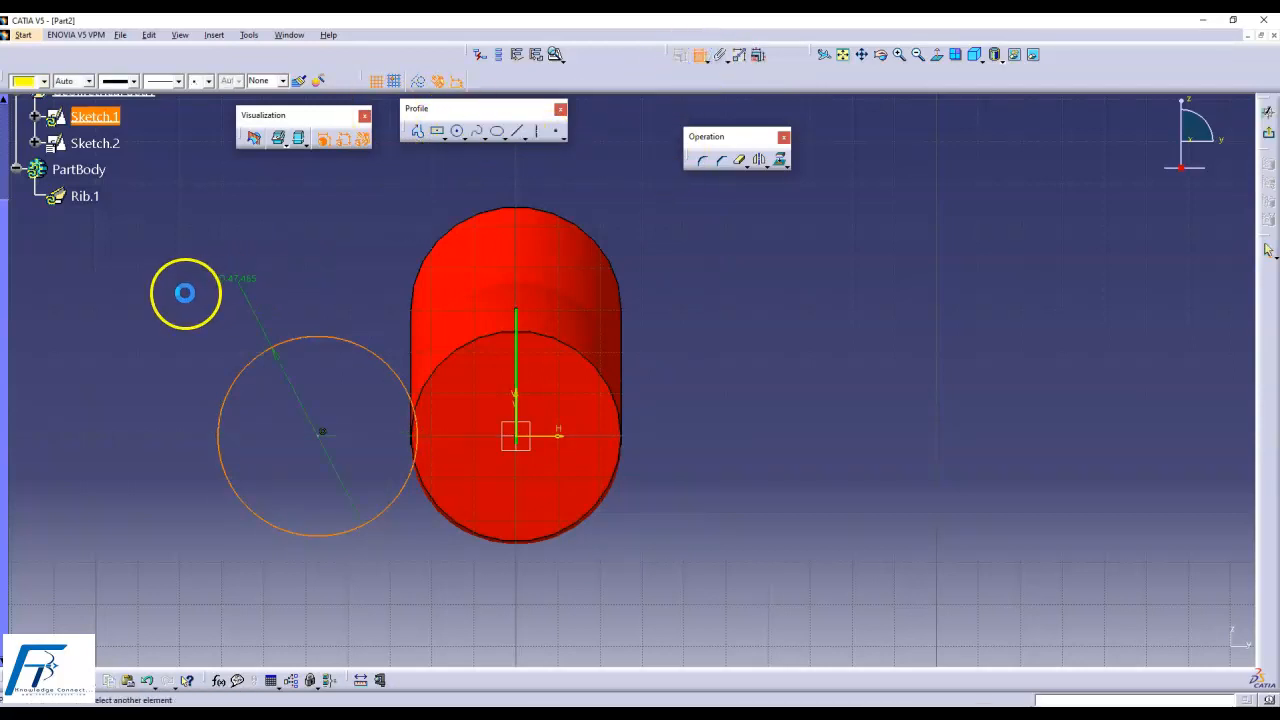
pyautogui.click(172, 291)
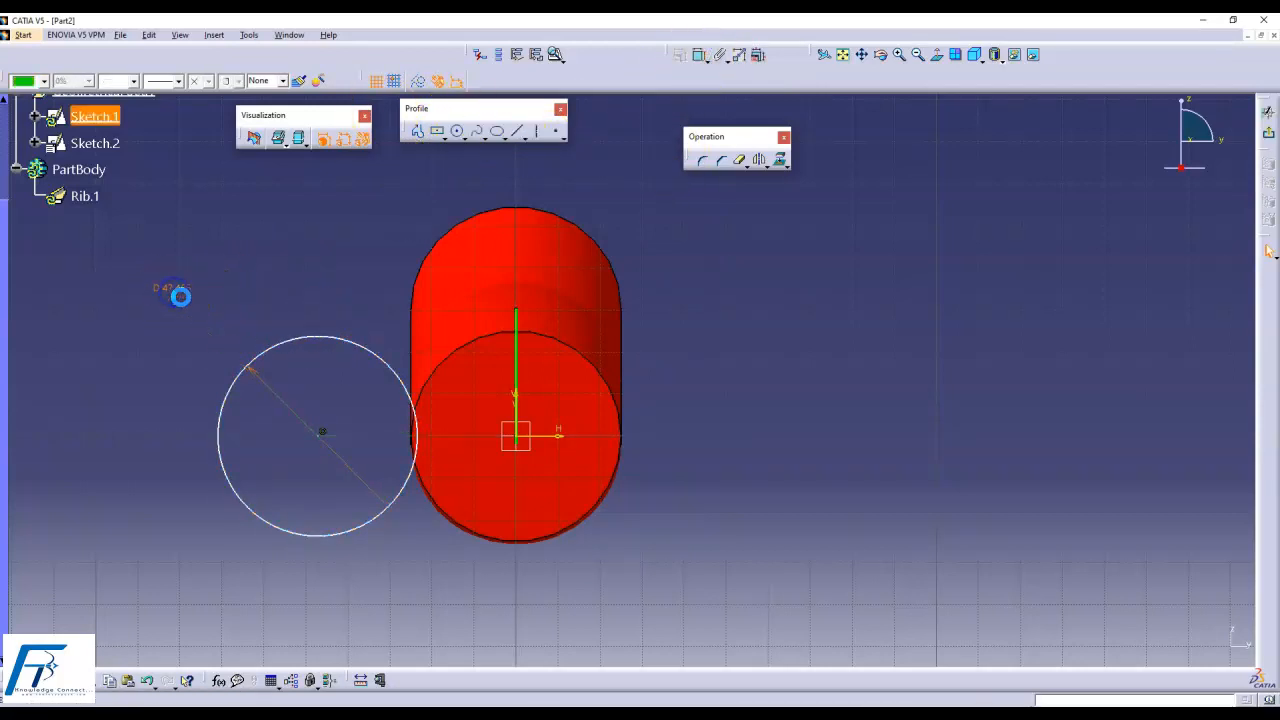
pyautogui.doubleClick(184, 298)
pyautogui.write('50mm')
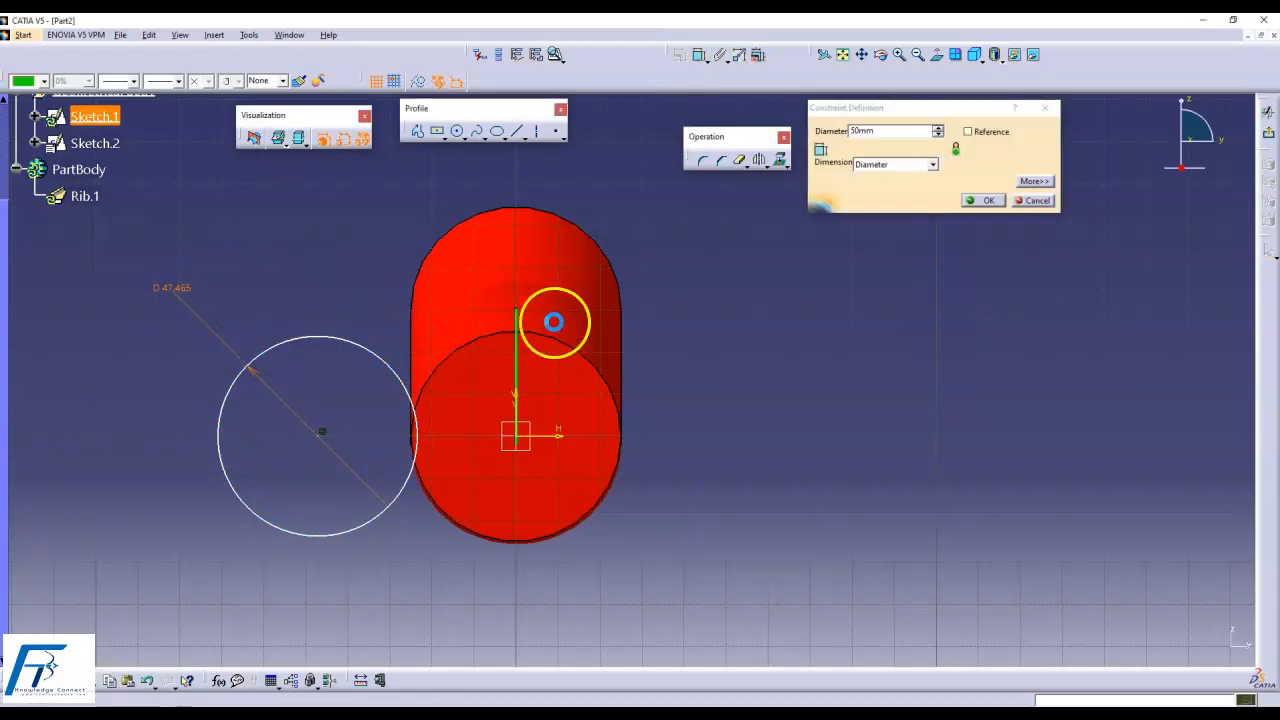
pyautogui.press('Return')
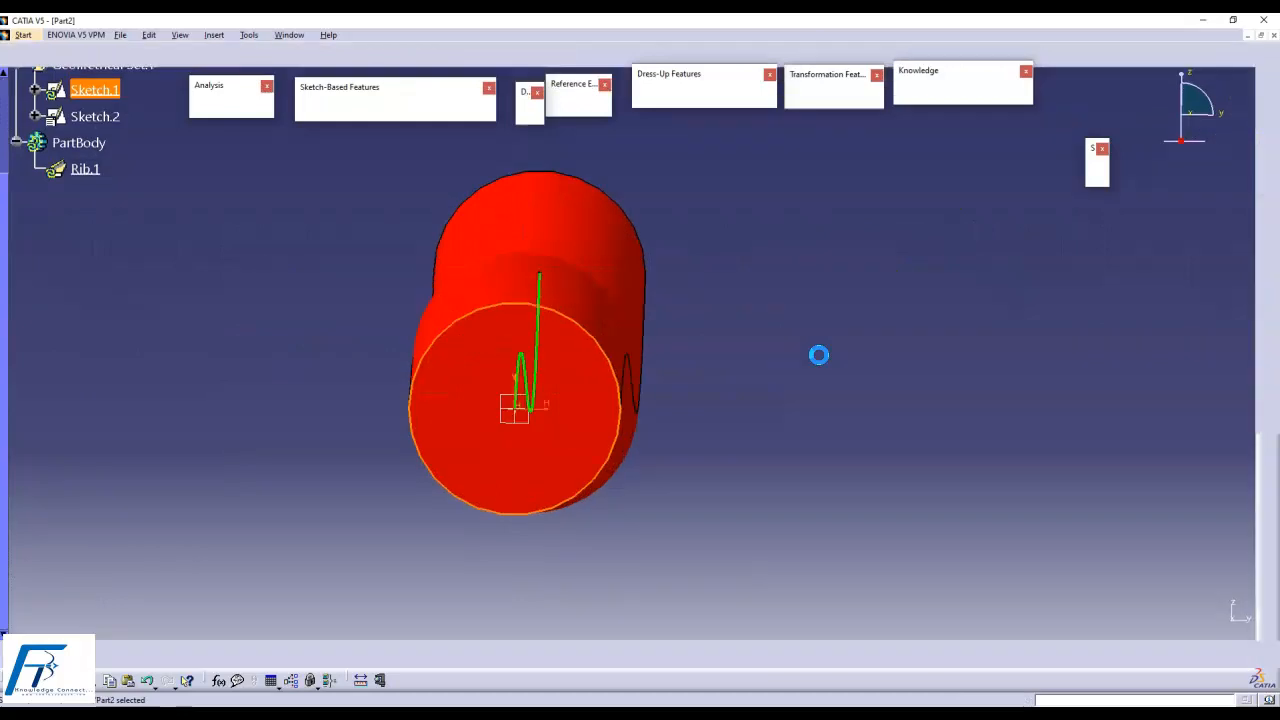
# - Examine the rib's position relative to the center curve and review its definition without changing any settings
pyautogui.moveTo(817, 354); pyautogui.dragTo(779, 474, button='middle')
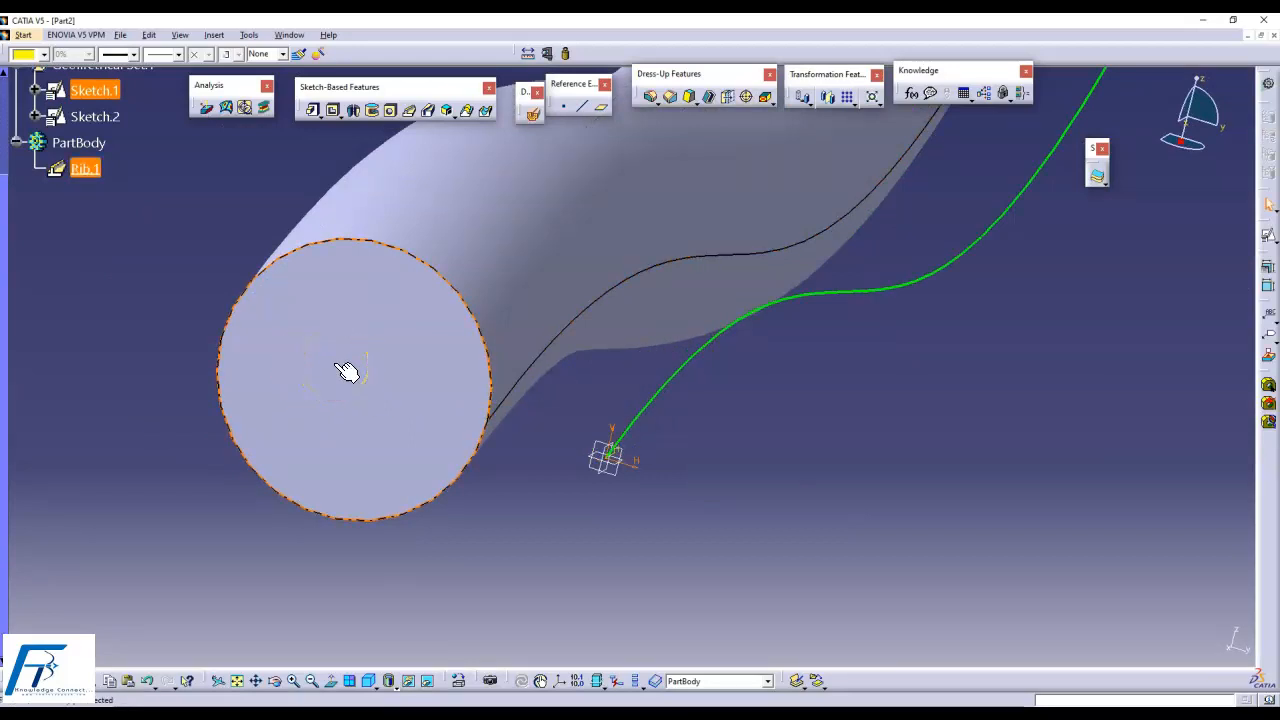
pyautogui.moveTo(819, 422); pyautogui.dragTo(788, 407, button='middle')
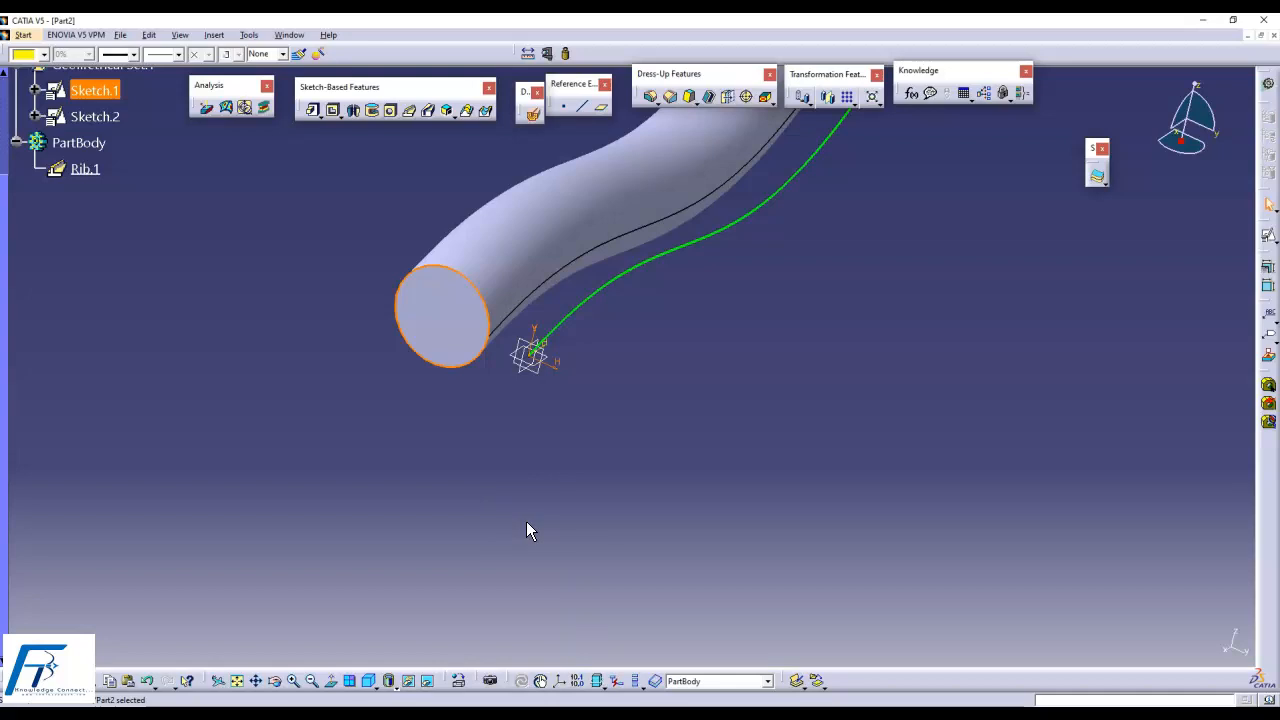
pyautogui.doubleClick(85, 168)
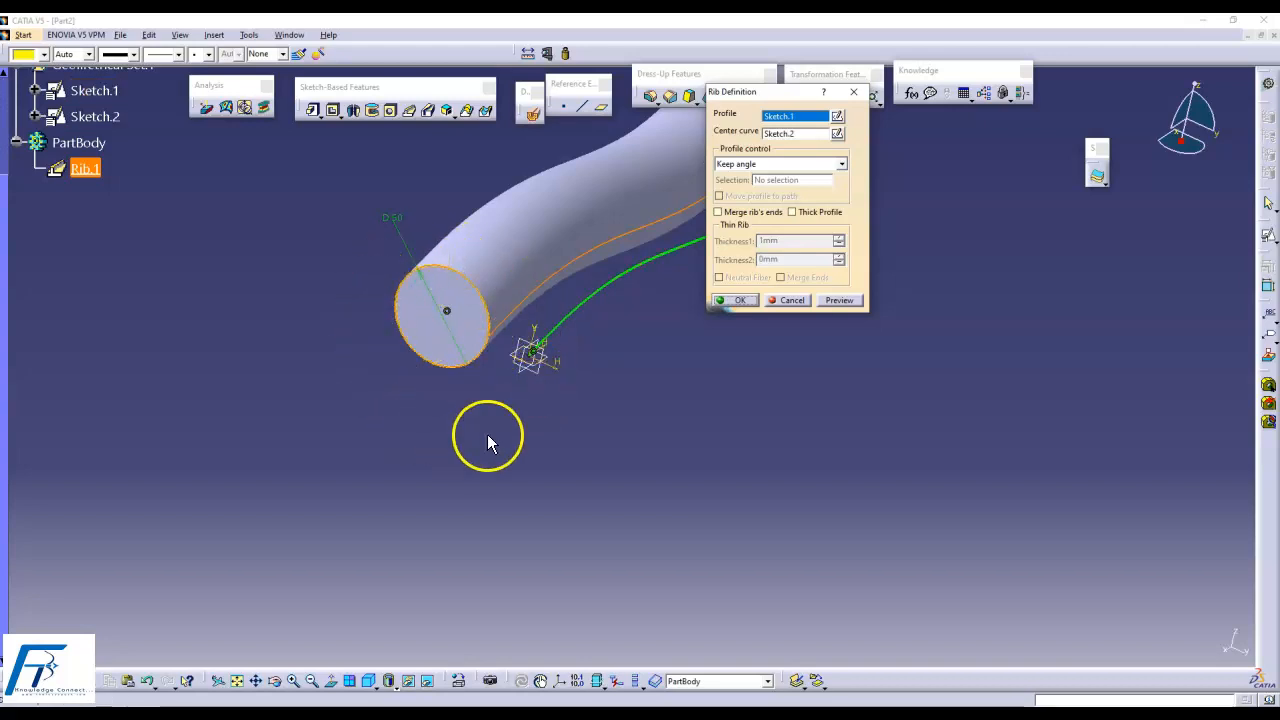
pyautogui.click(788, 304)
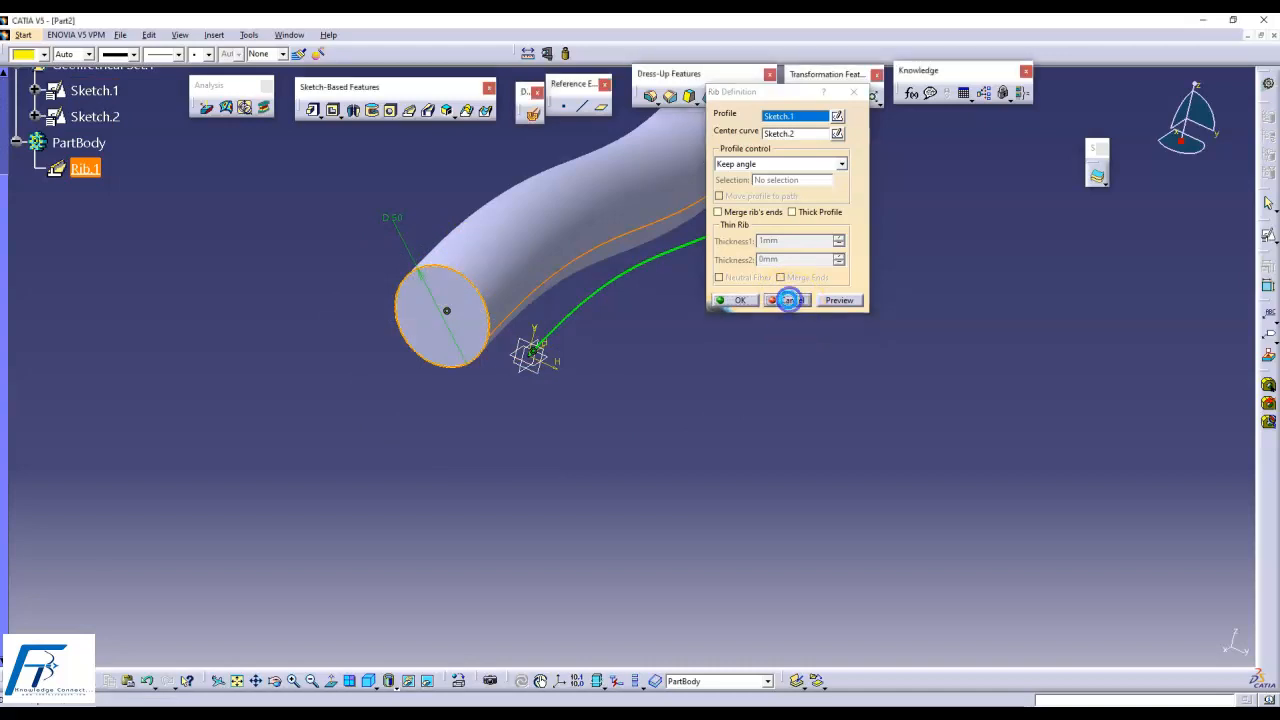
pyautogui.click(775, 328)
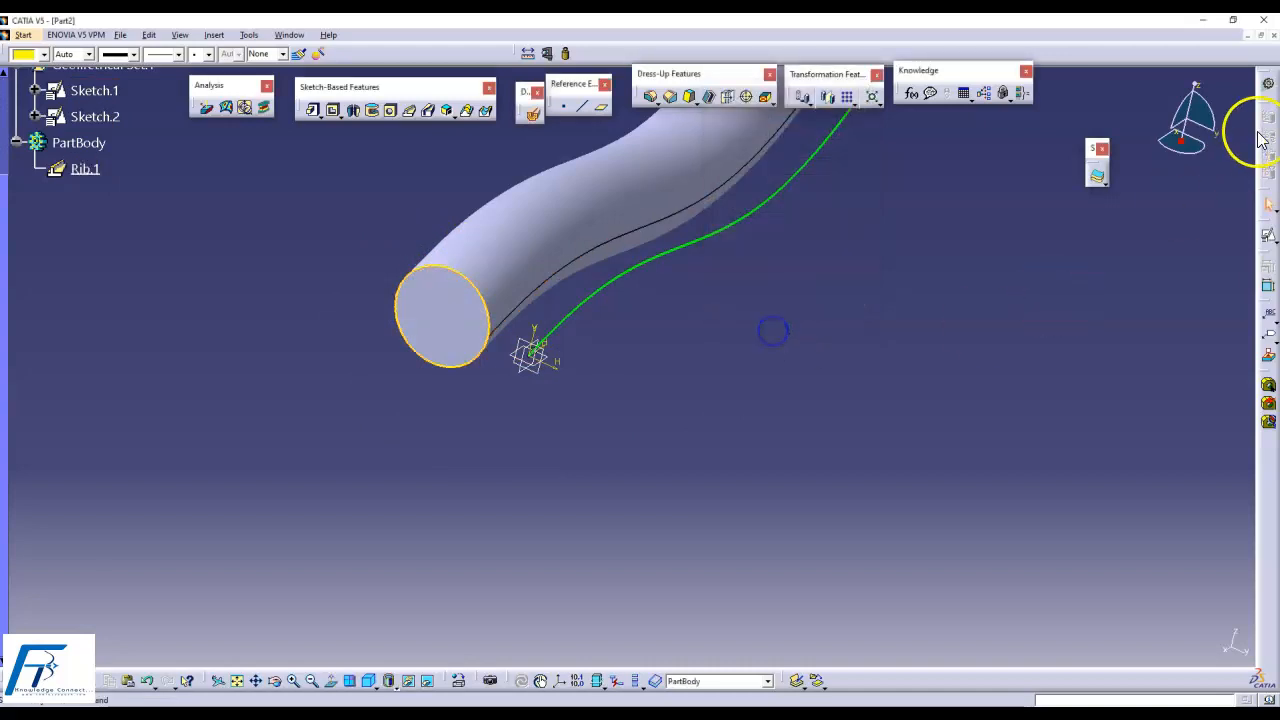
# - Create a new empty Part document
pyautogui.click(118, 37)
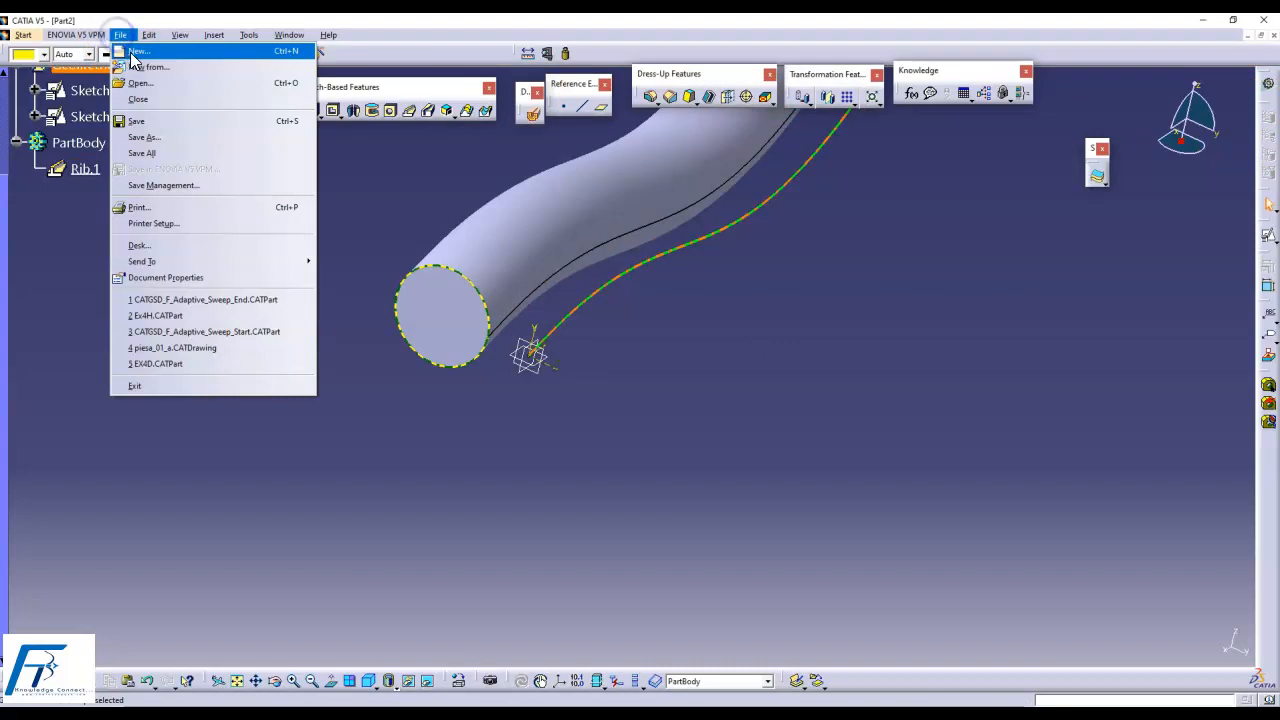
pyautogui.click(131, 54)
pyautogui.scroll(-5, 745, 185)
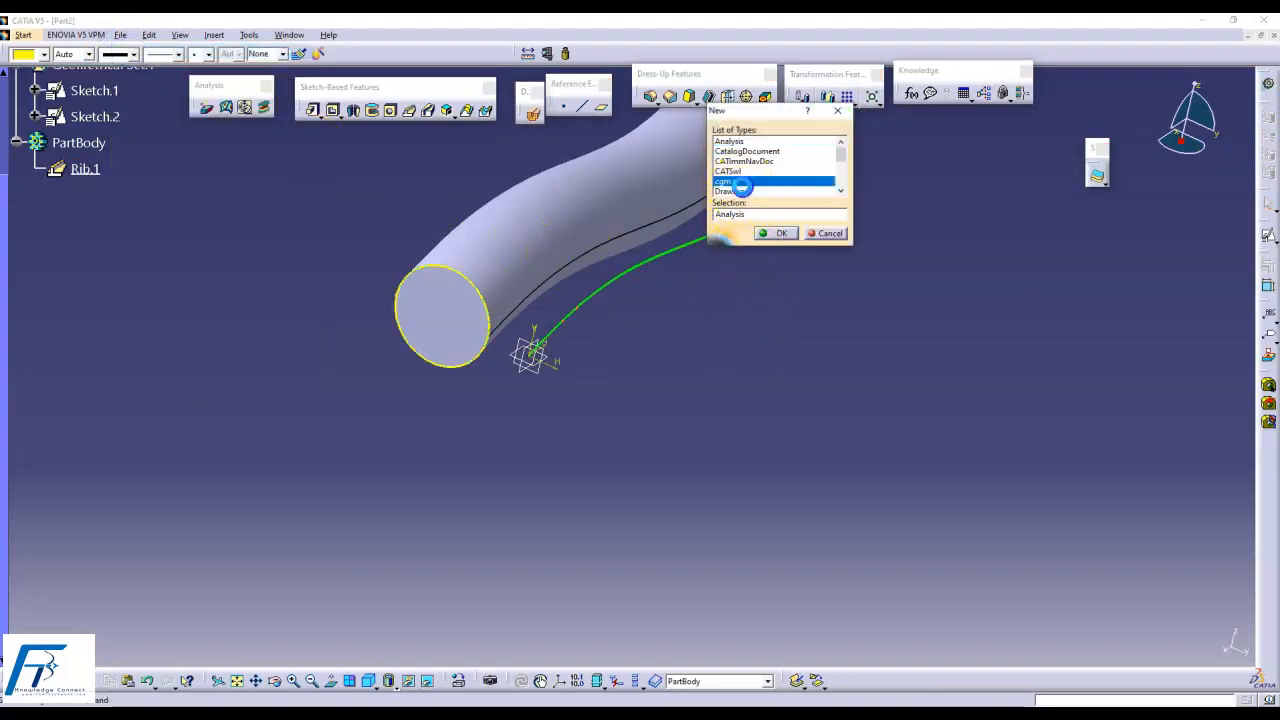
pyautogui.click(780, 234)
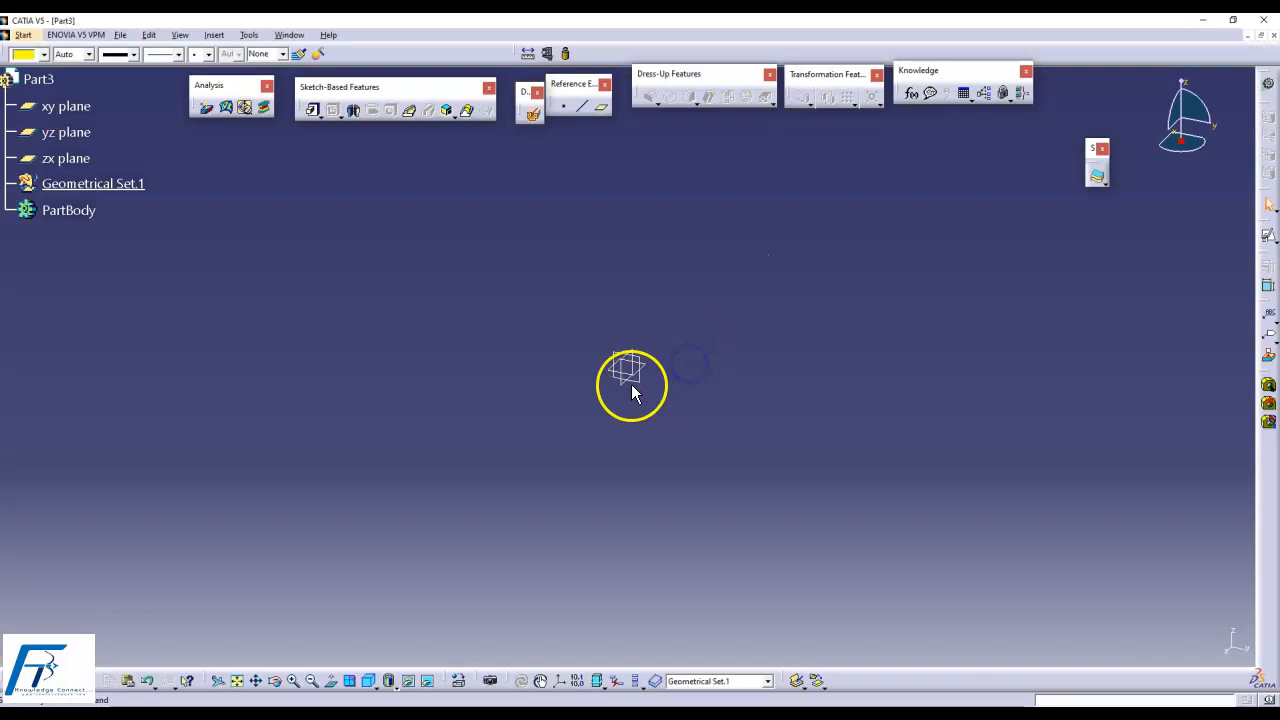
# - Sketch an origin-centered rectangle about 226 mm wide and 49 mm high on the yz plane, and exit the sketch
pyautogui.click(634, 380)
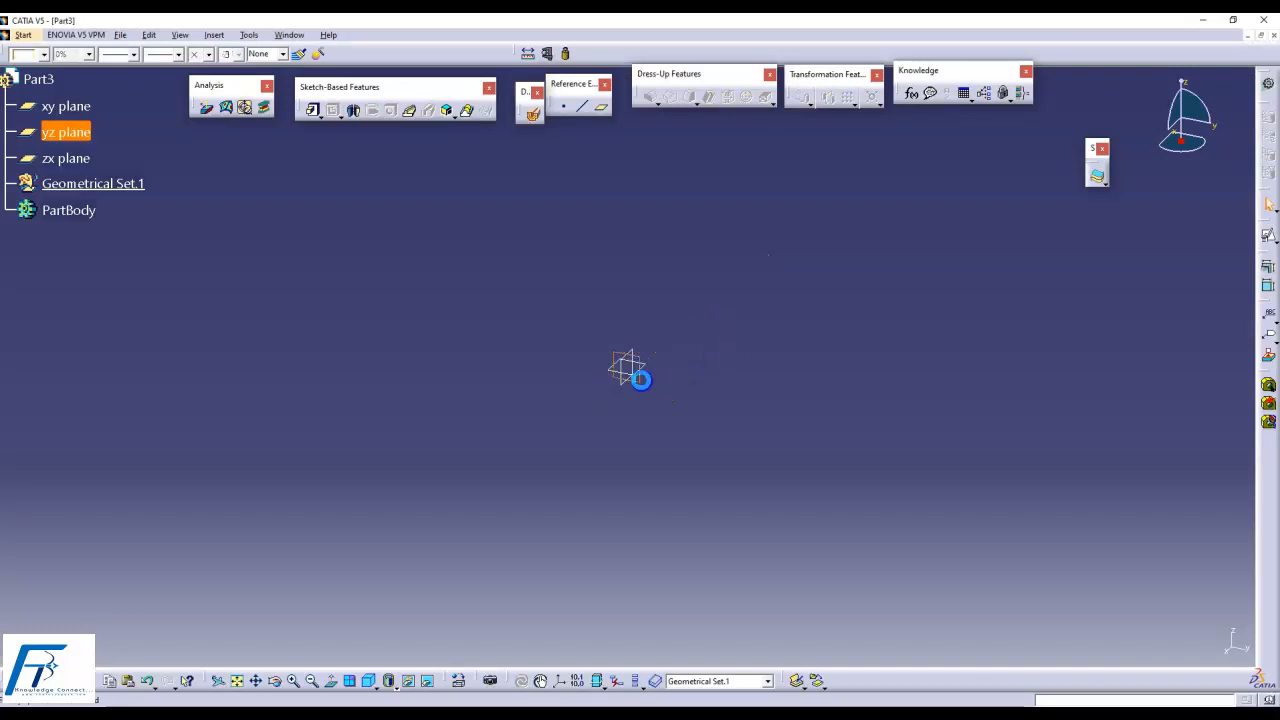
pyautogui.click(1267, 236)
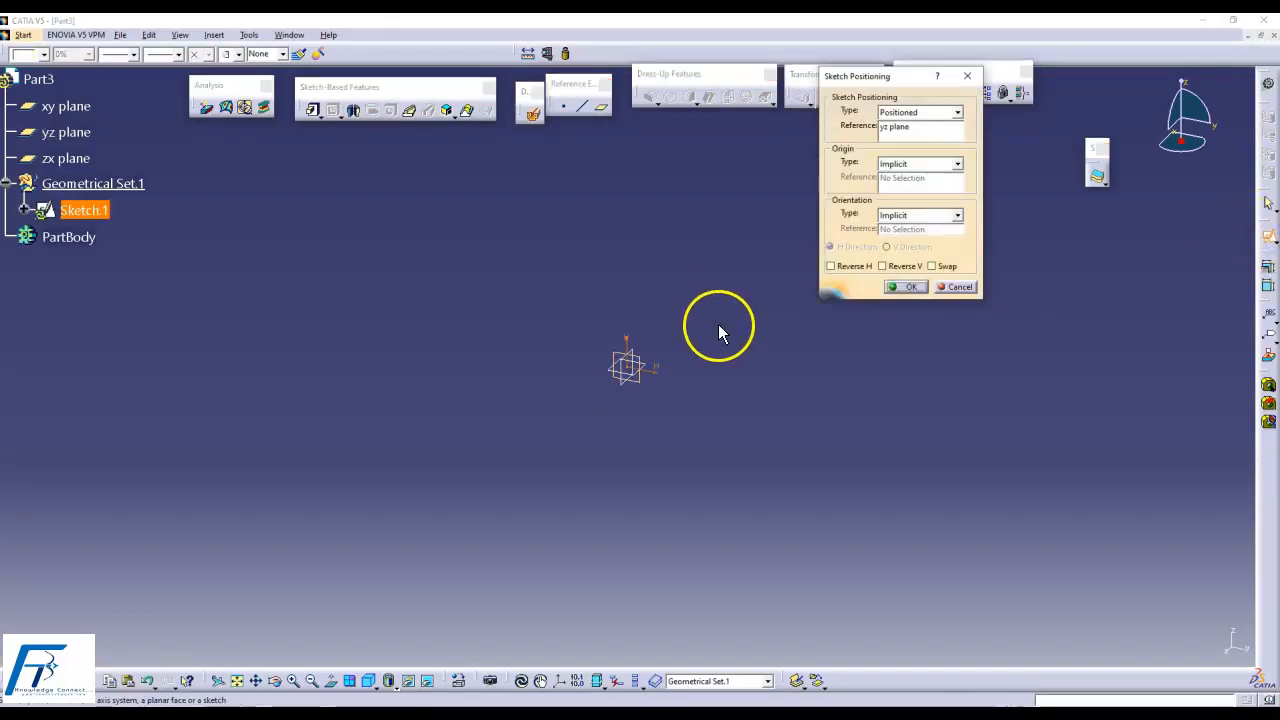
pyautogui.click(904, 287)
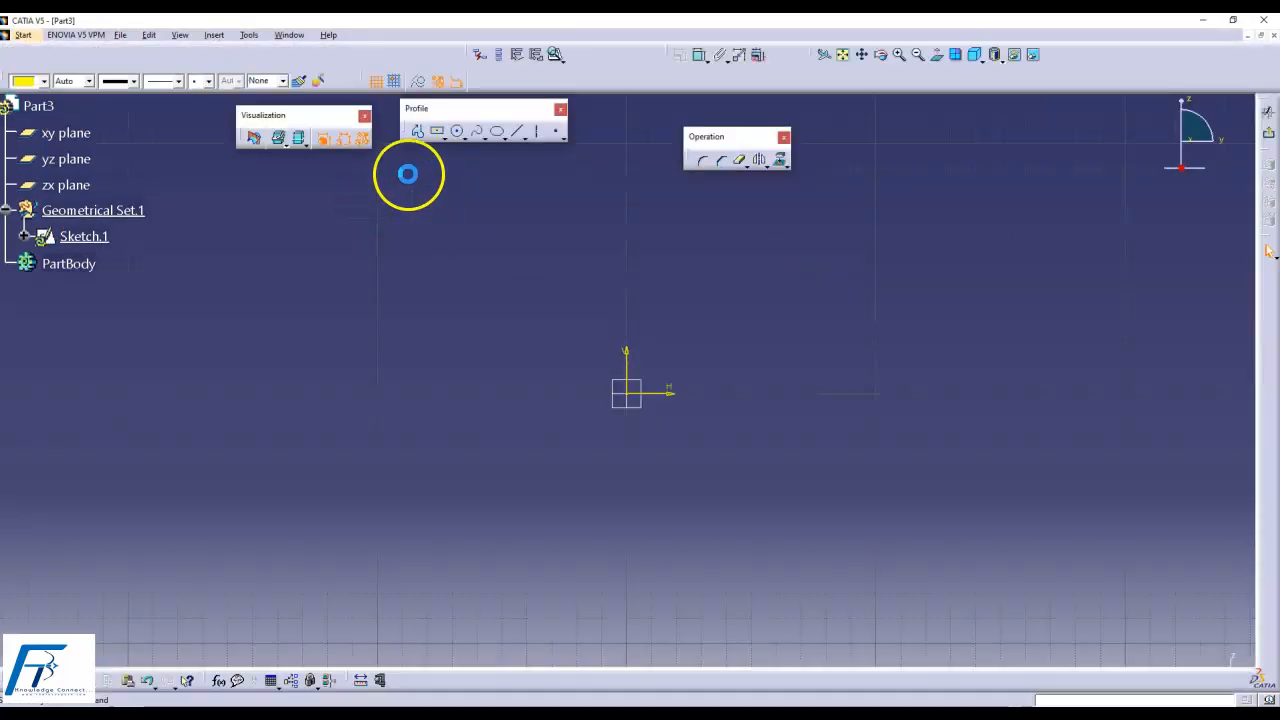
pyautogui.click(441, 132)
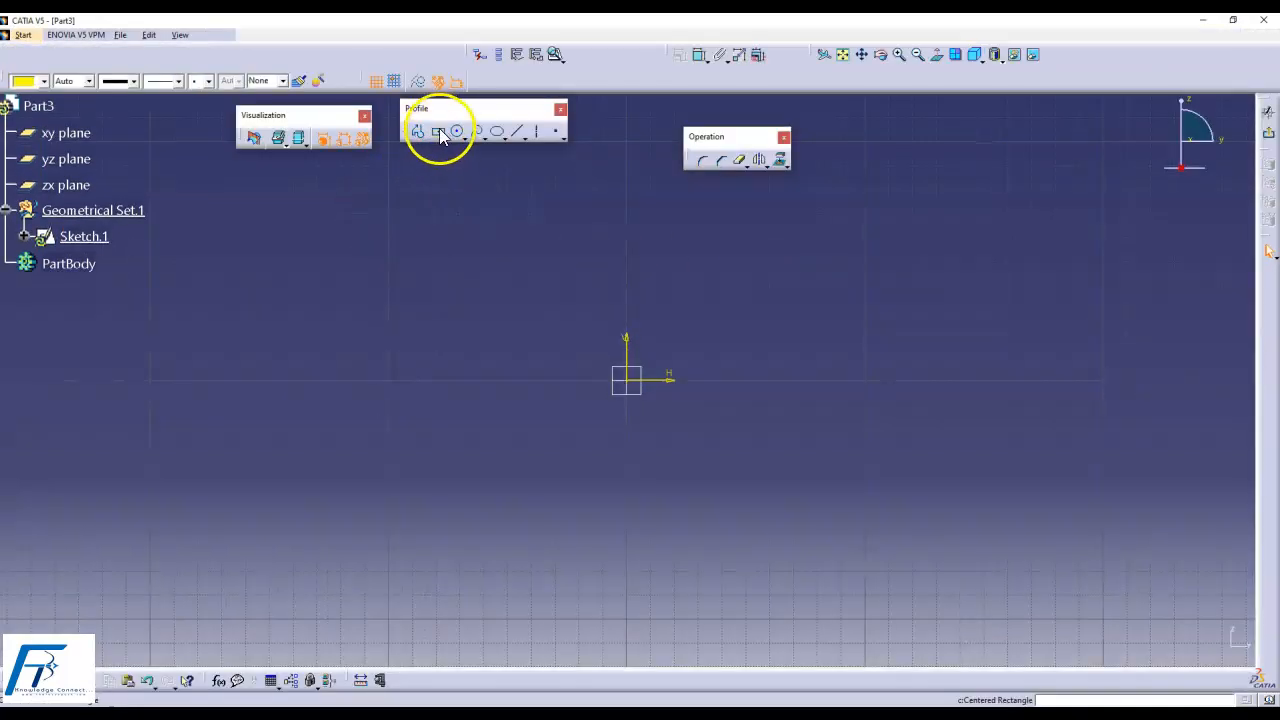
pyautogui.click(626, 375)
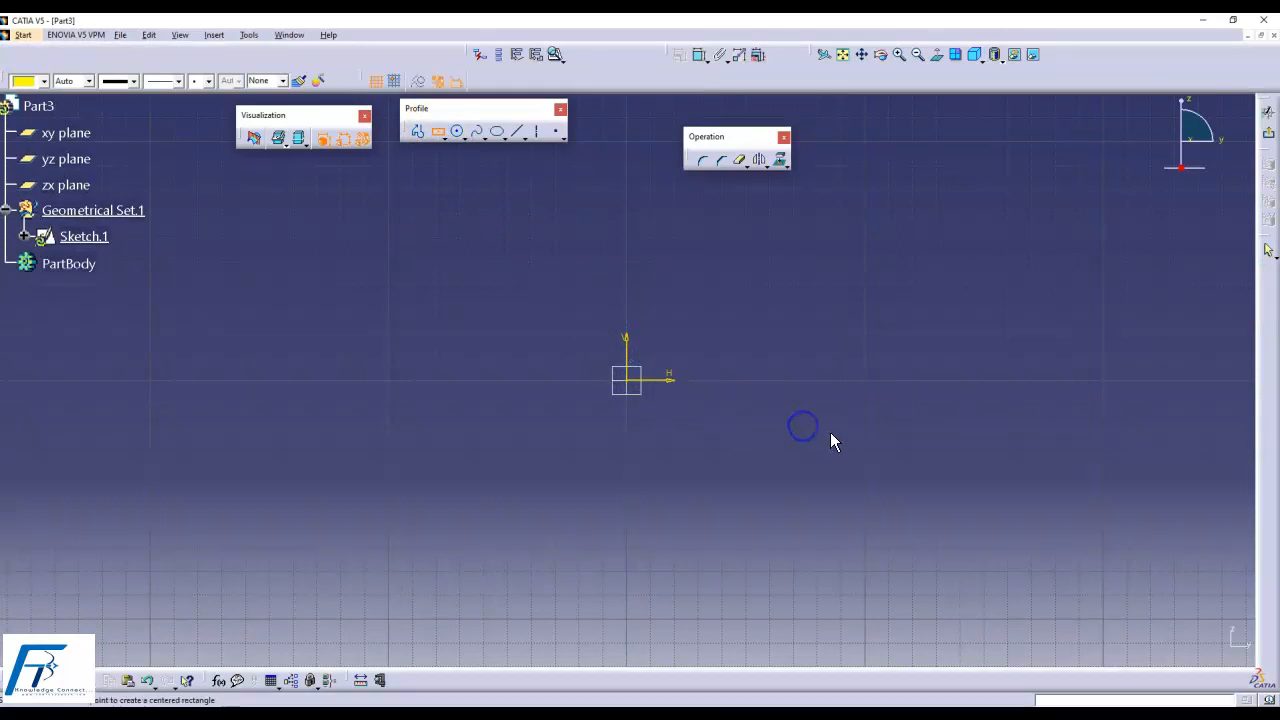
pyautogui.click(895, 438)
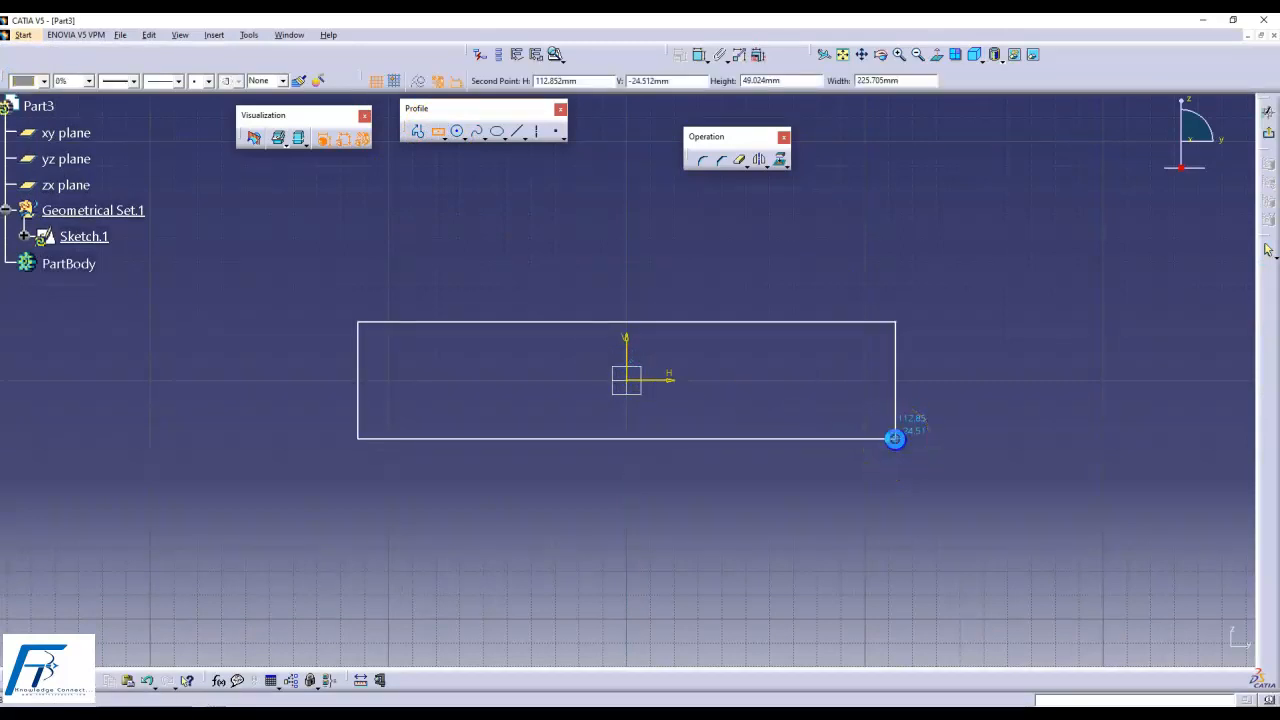
pyautogui.click(1270, 138)
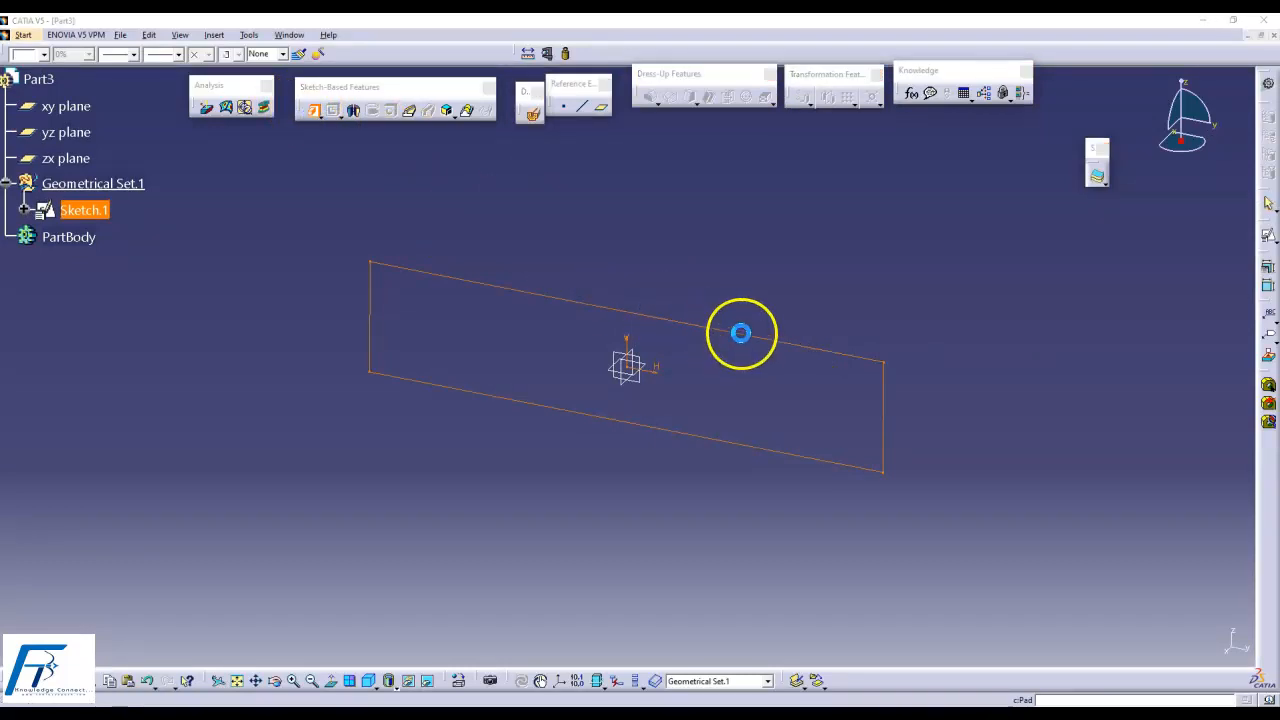
# - Pad the rectangle in the reversed direction, stretching its first limit well beyond 20 mm to form a deep block
pyautogui.click(736, 396)
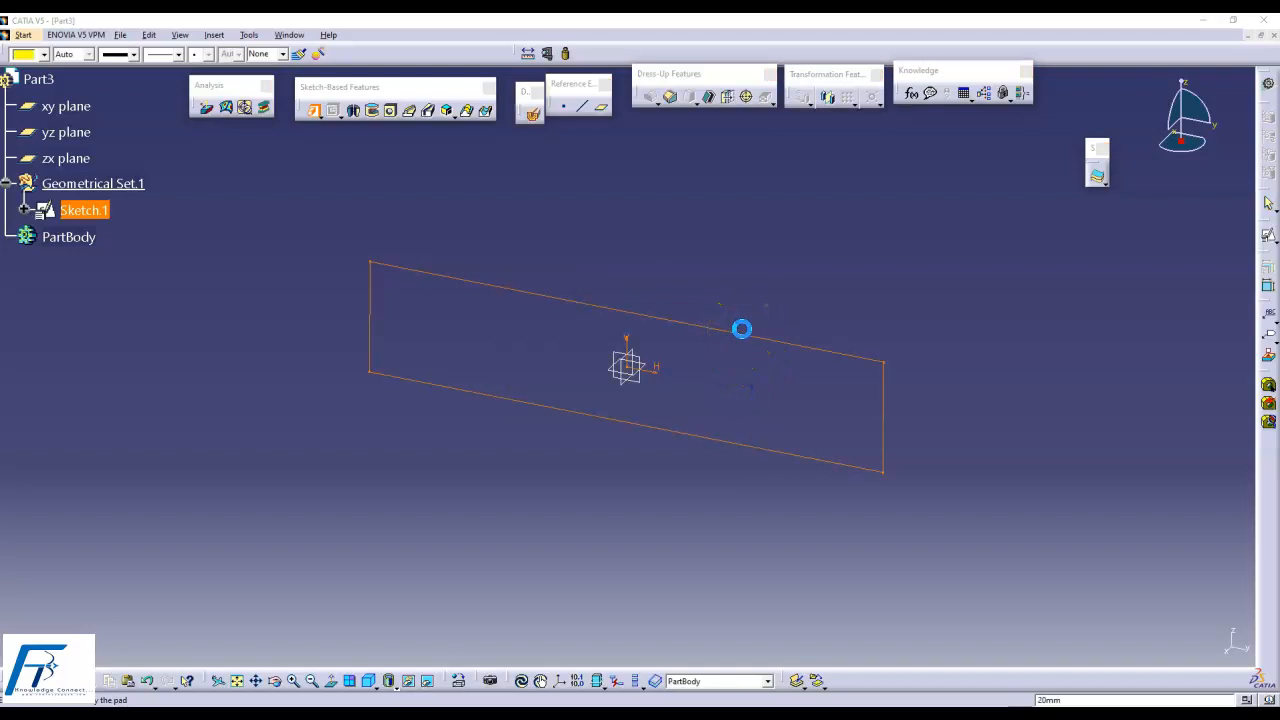
pyautogui.click(808, 297)
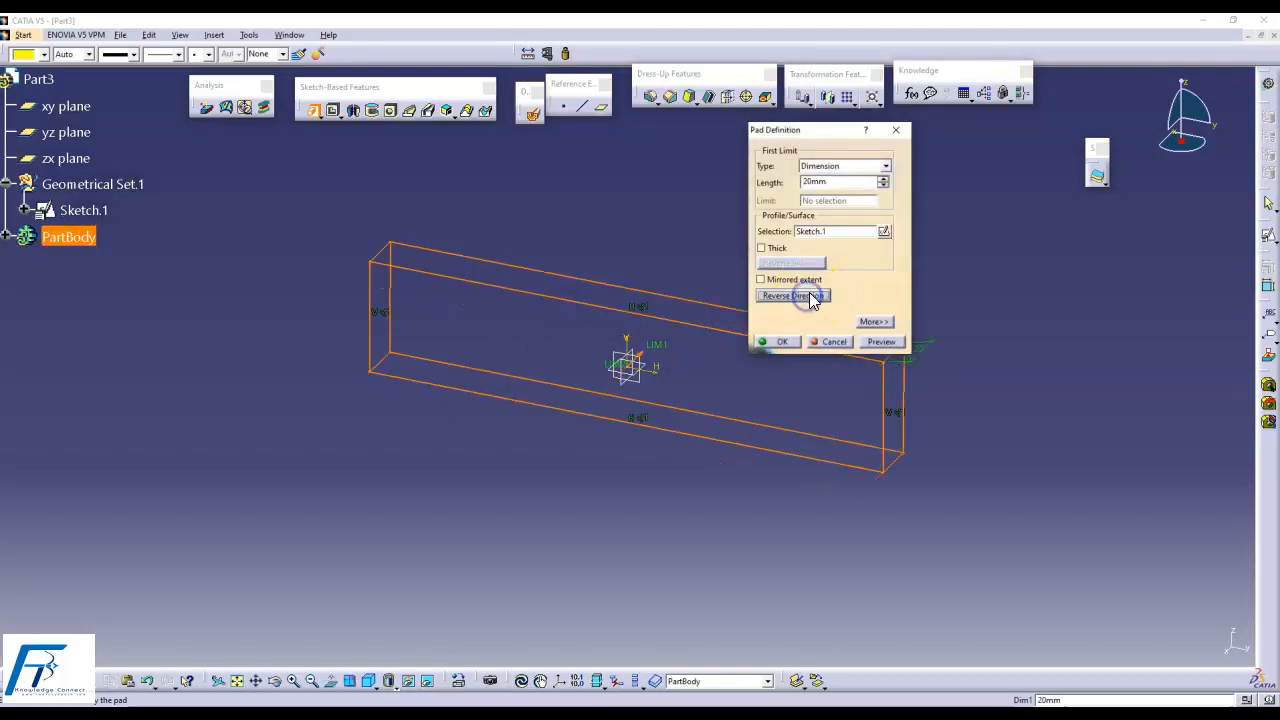
pyautogui.moveTo(797, 434); pyautogui.dragTo(635, 408, button='middle')
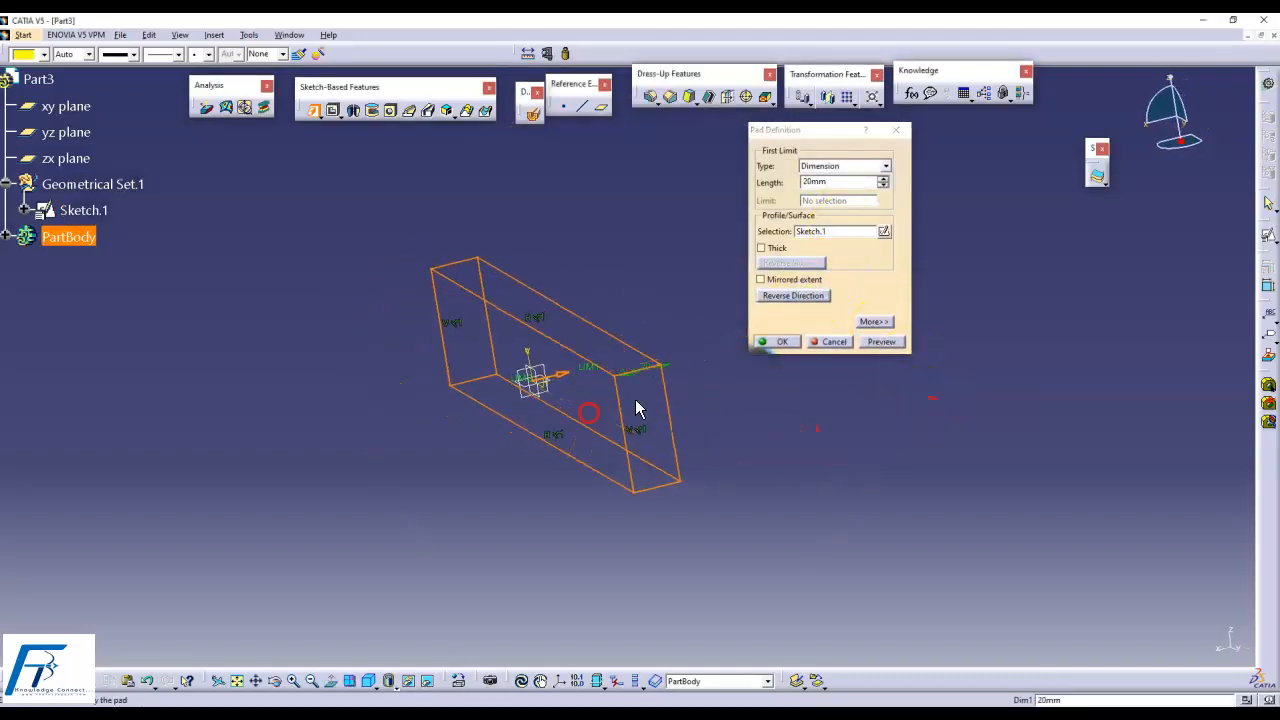
pyautogui.moveTo(668, 375); pyautogui.dragTo(775, 361)
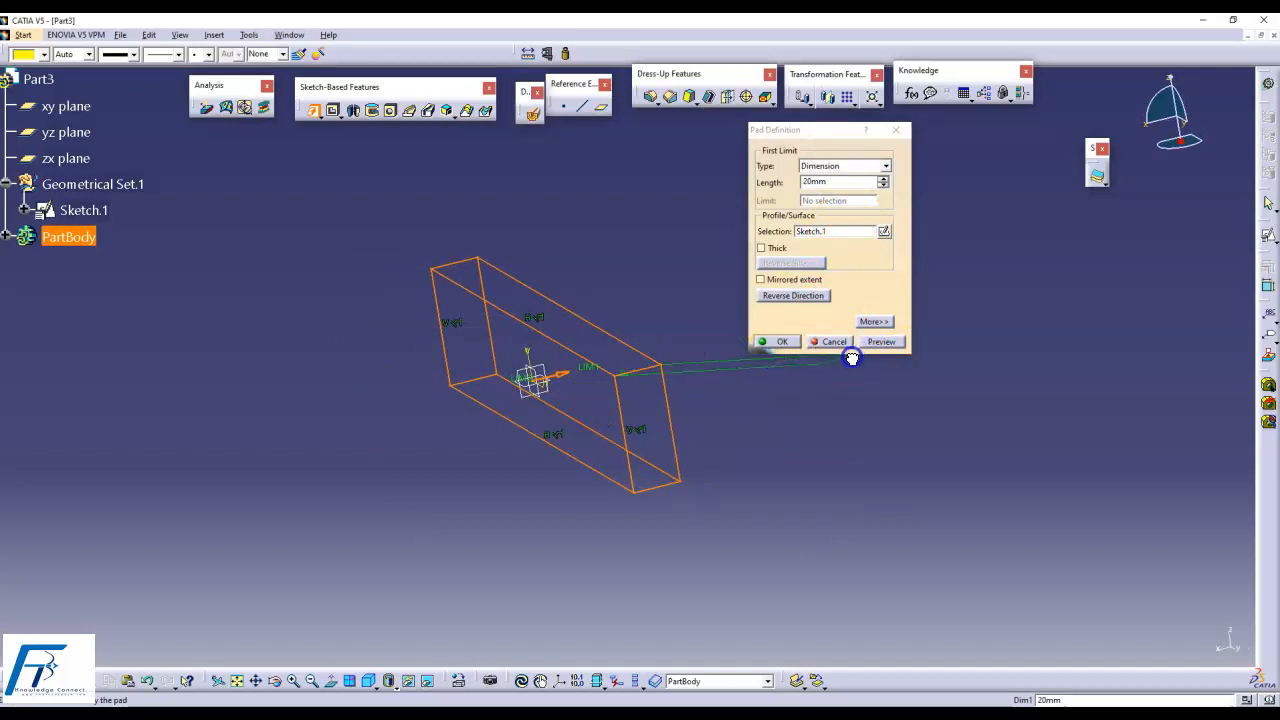
pyautogui.moveTo(603, 378); pyautogui.dragTo(922, 300)
pyautogui.click(775, 341)
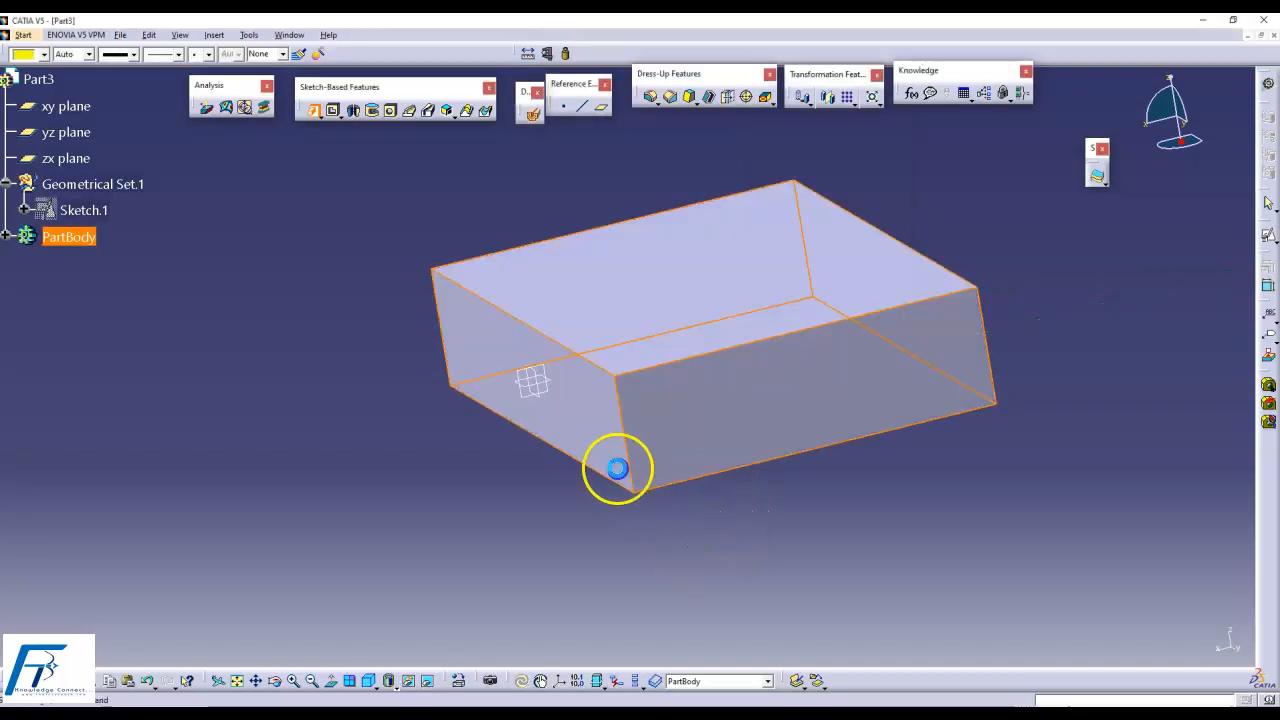
# - Open a positioned sketch on the block's long front face in the yz plane, keeping implicit origin and orientation
pyautogui.moveTo(658, 502); pyautogui.dragTo(787, 444, button='middle')
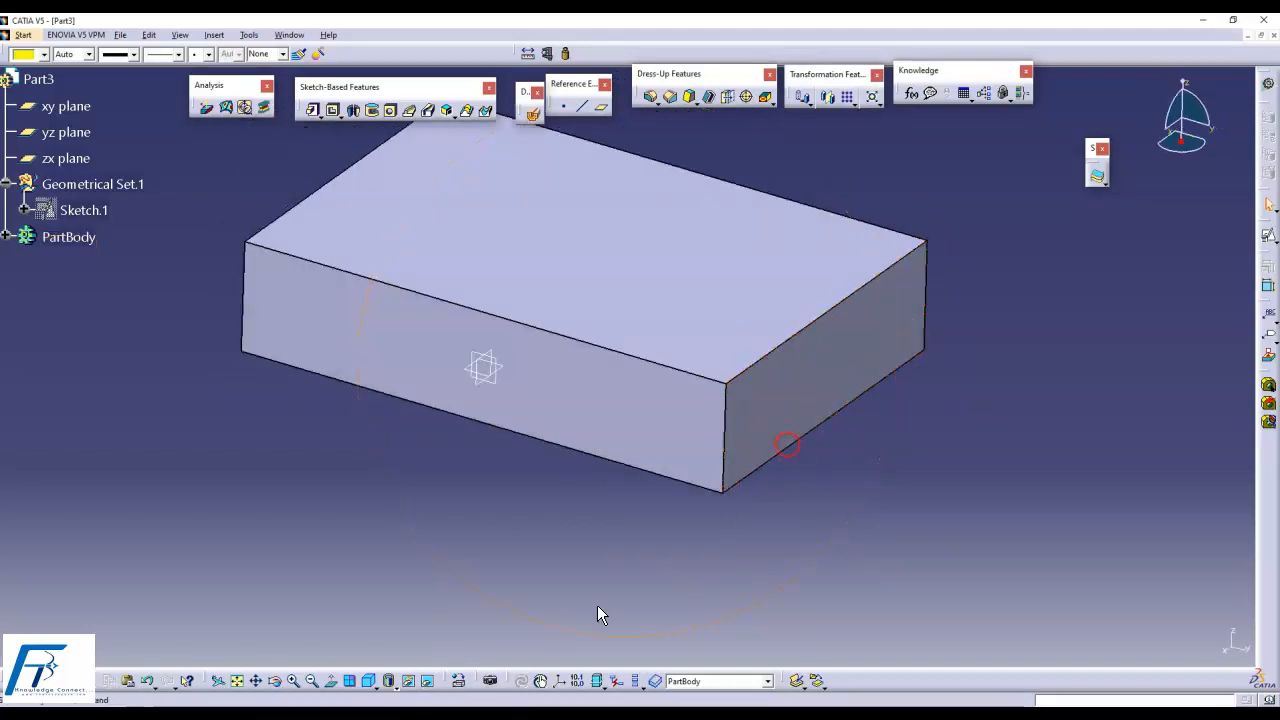
pyautogui.click(369, 681)
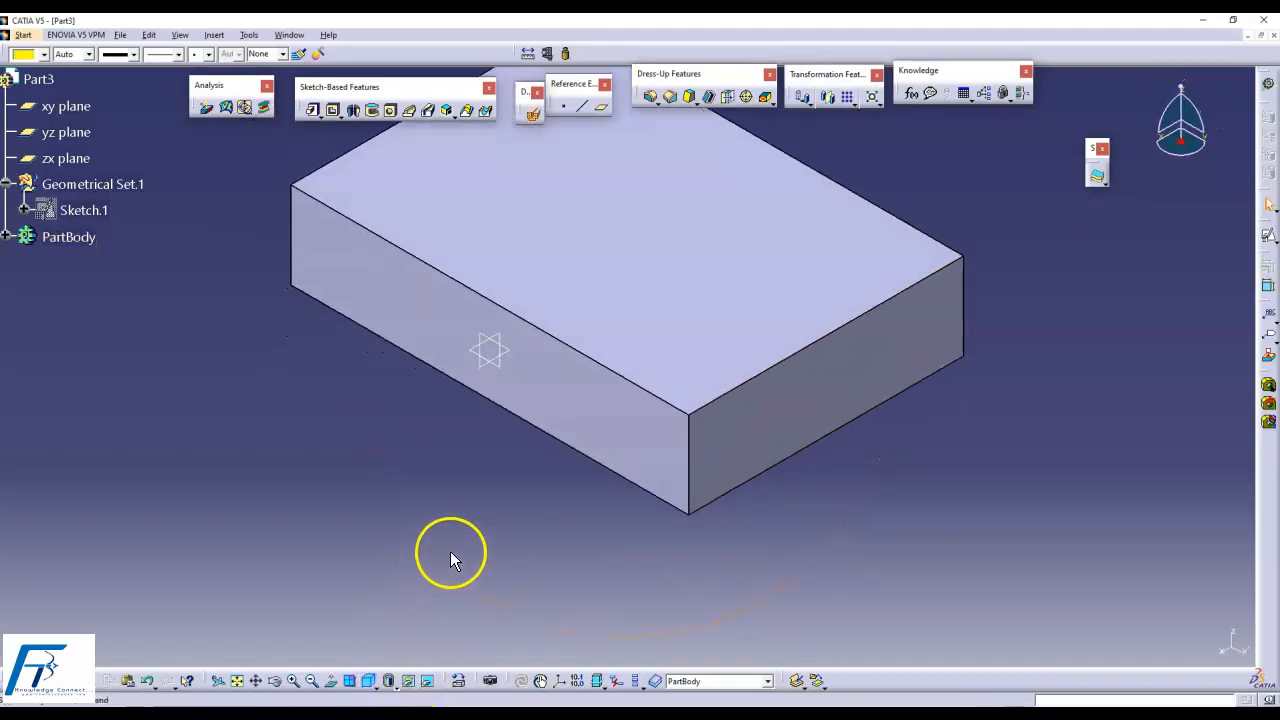
pyautogui.click(849, 357)
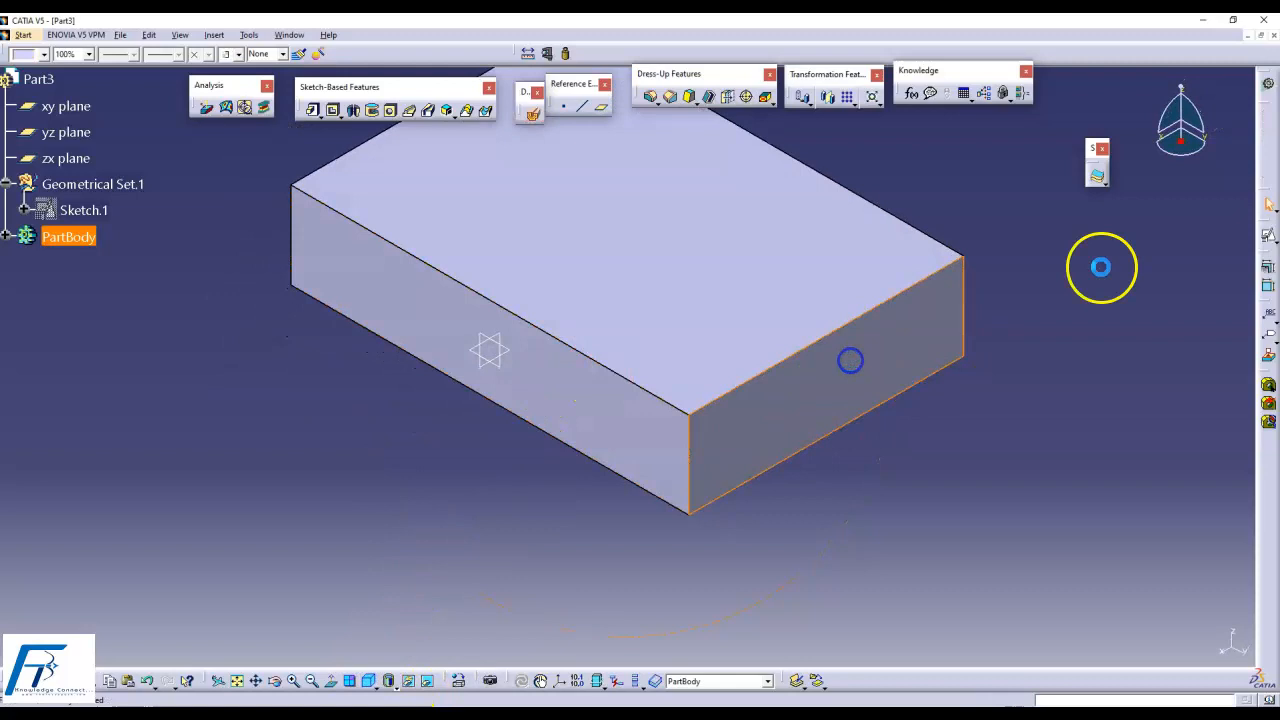
pyautogui.click(468, 318)
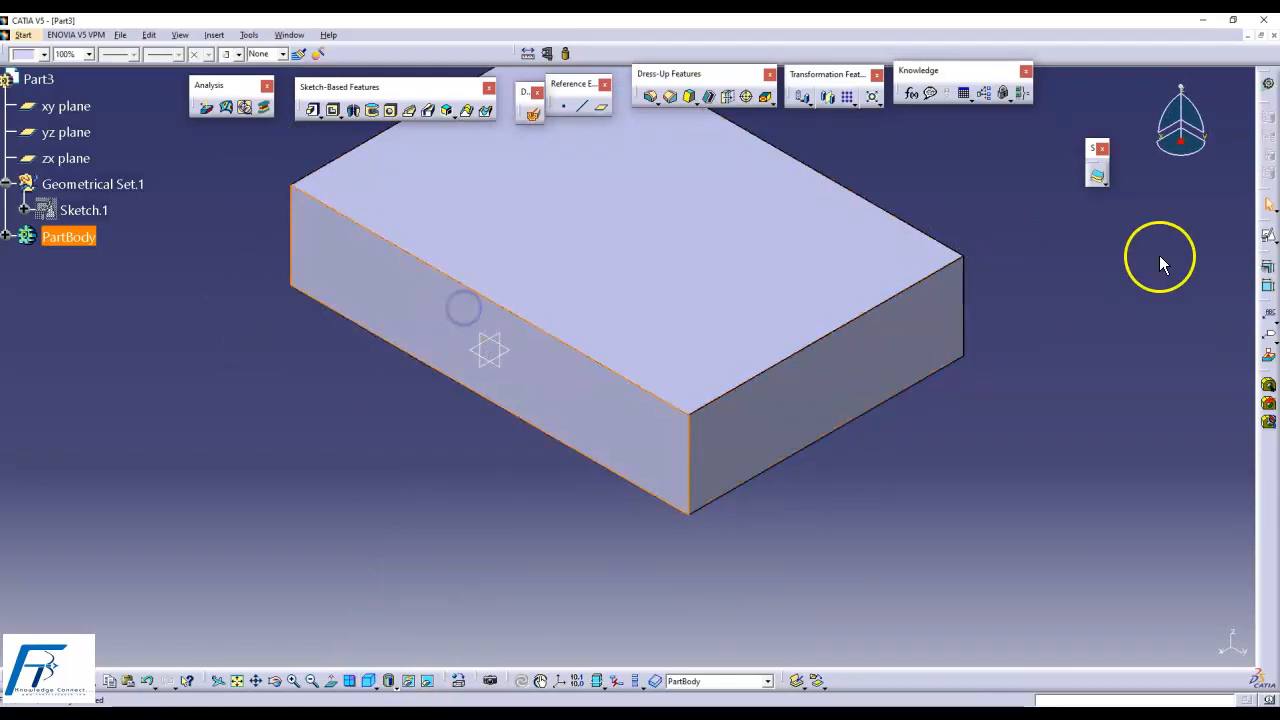
pyautogui.click(1265, 237)
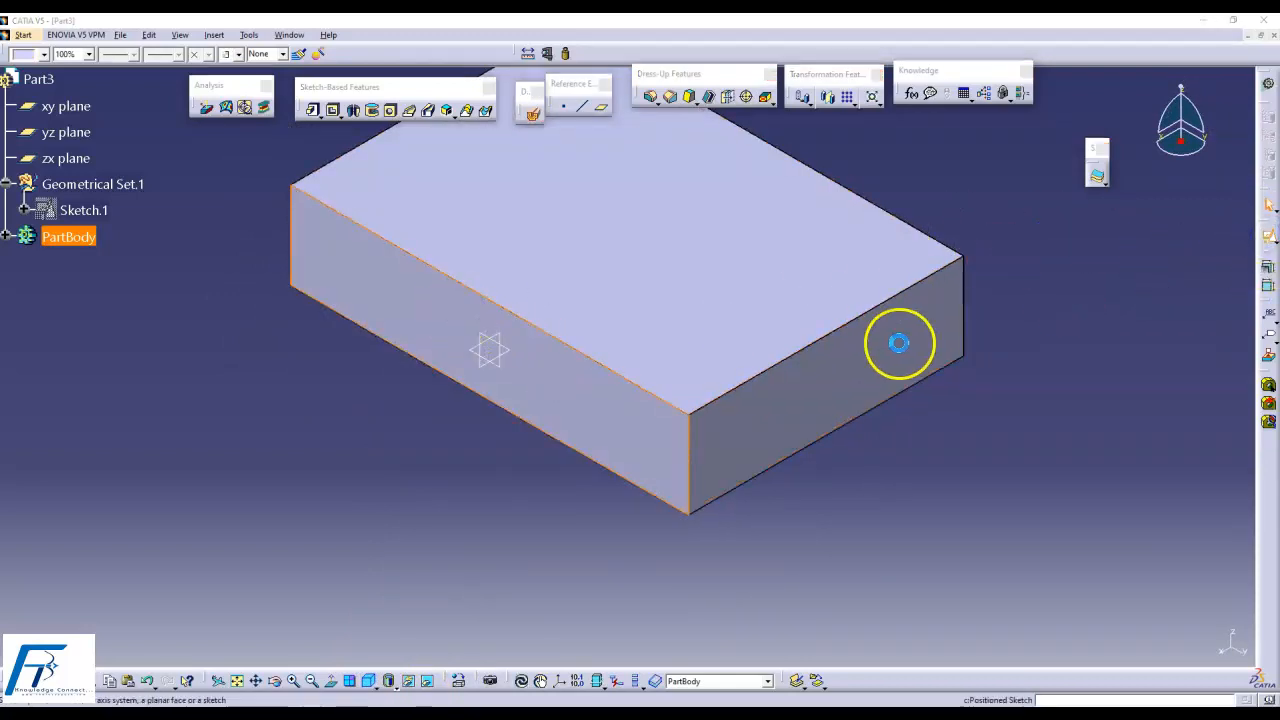
pyautogui.click(894, 337)
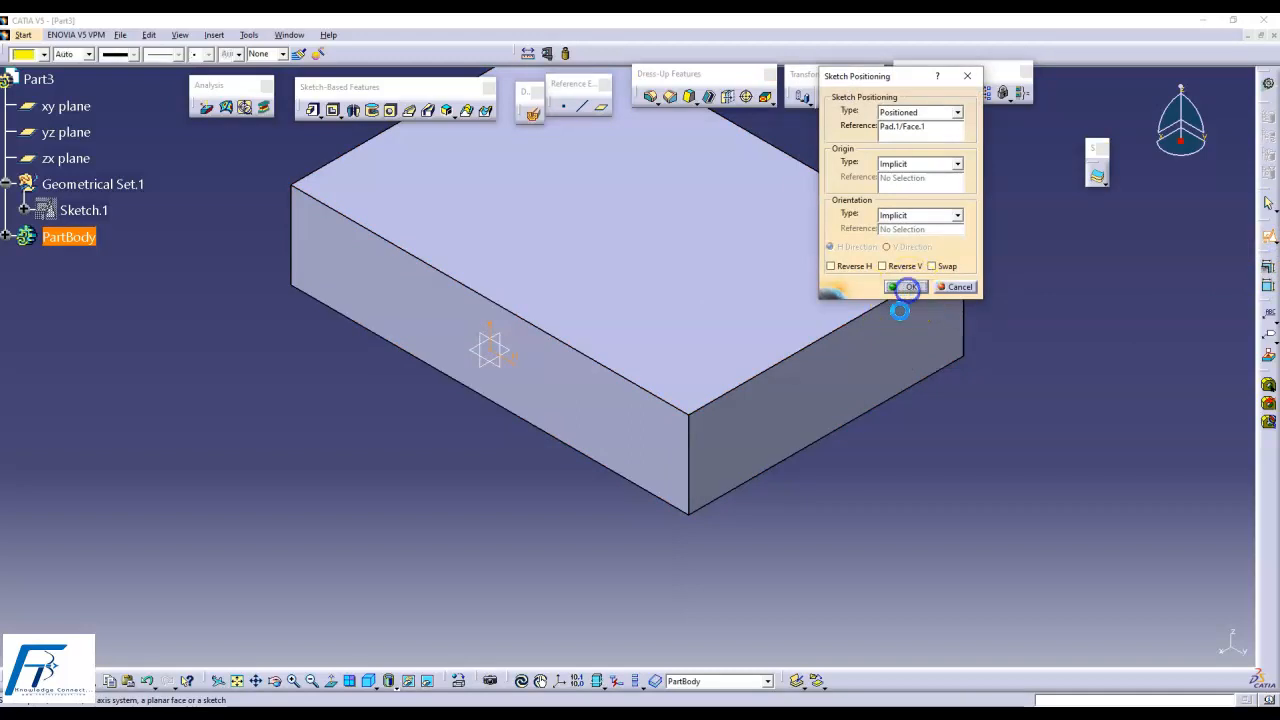
pyautogui.click(906, 288)
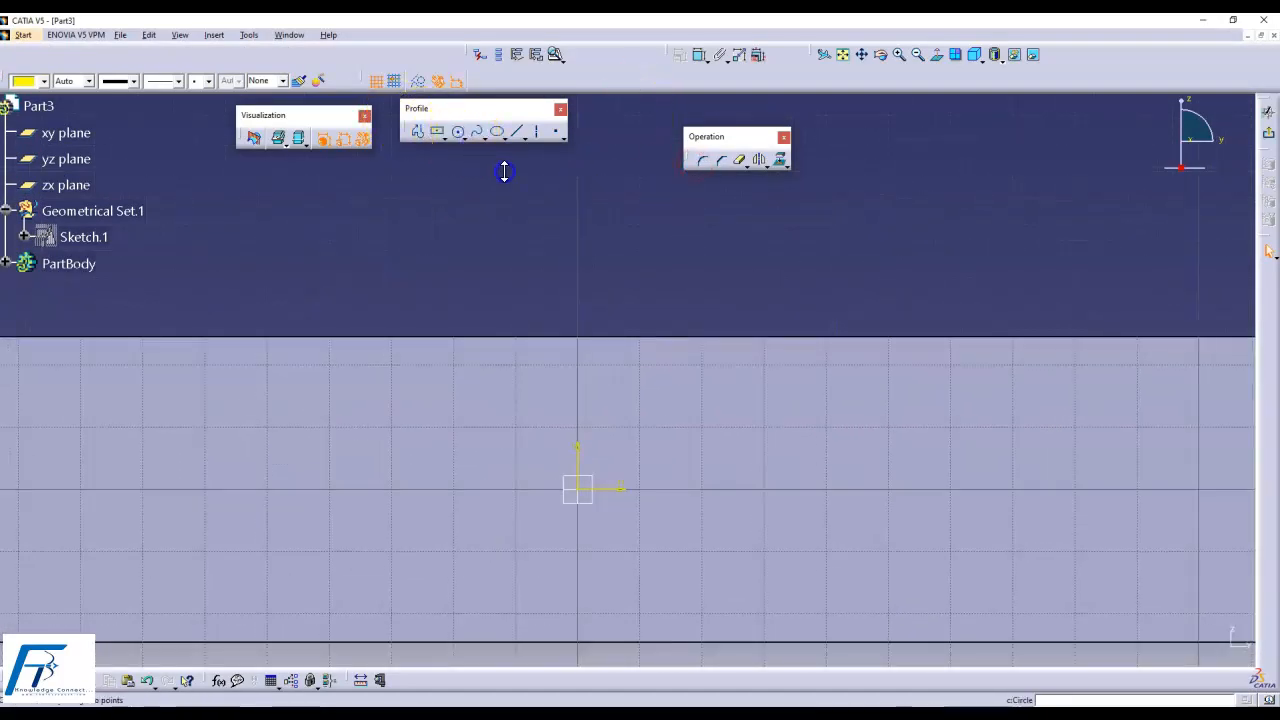
# - Draw an upward semicircular arc about 41 mm wide, centered on the block's top edge about 40 mm to the negative side of the origin
pyautogui.moveTo(504, 172); pyautogui.dragTo(623, 197)
pyautogui.click(596, 152)
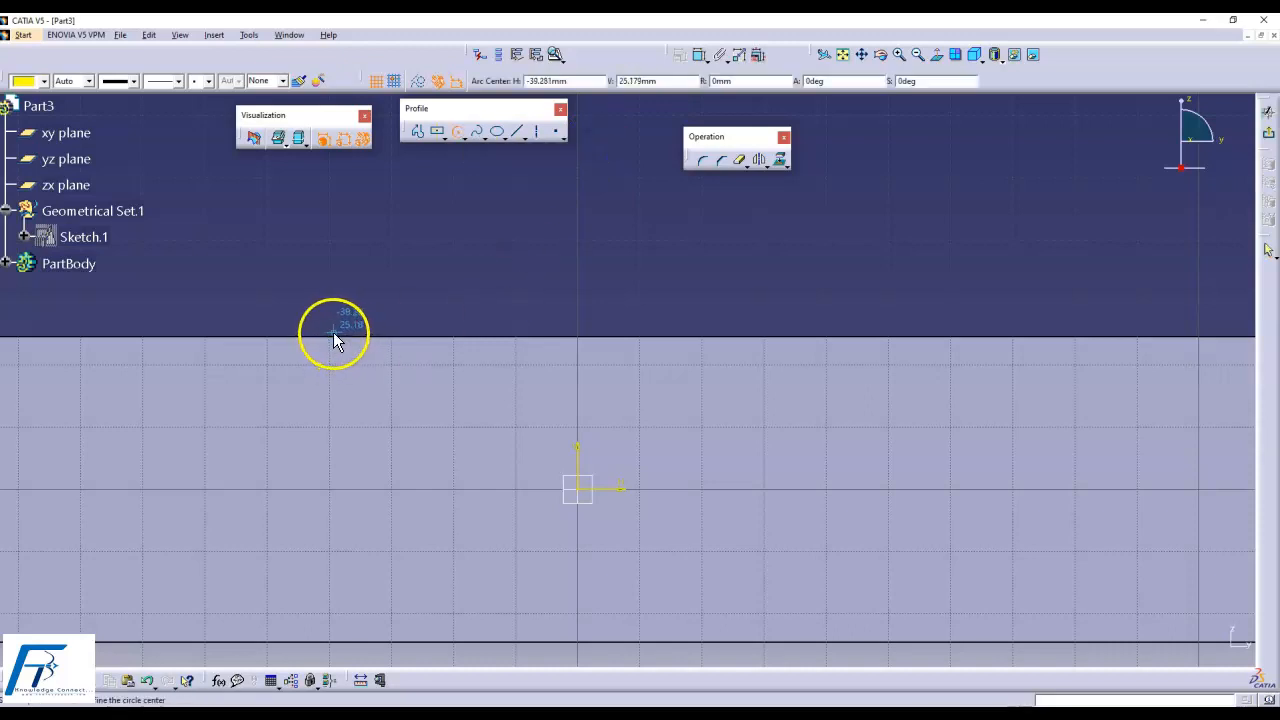
pyautogui.click(330, 336)
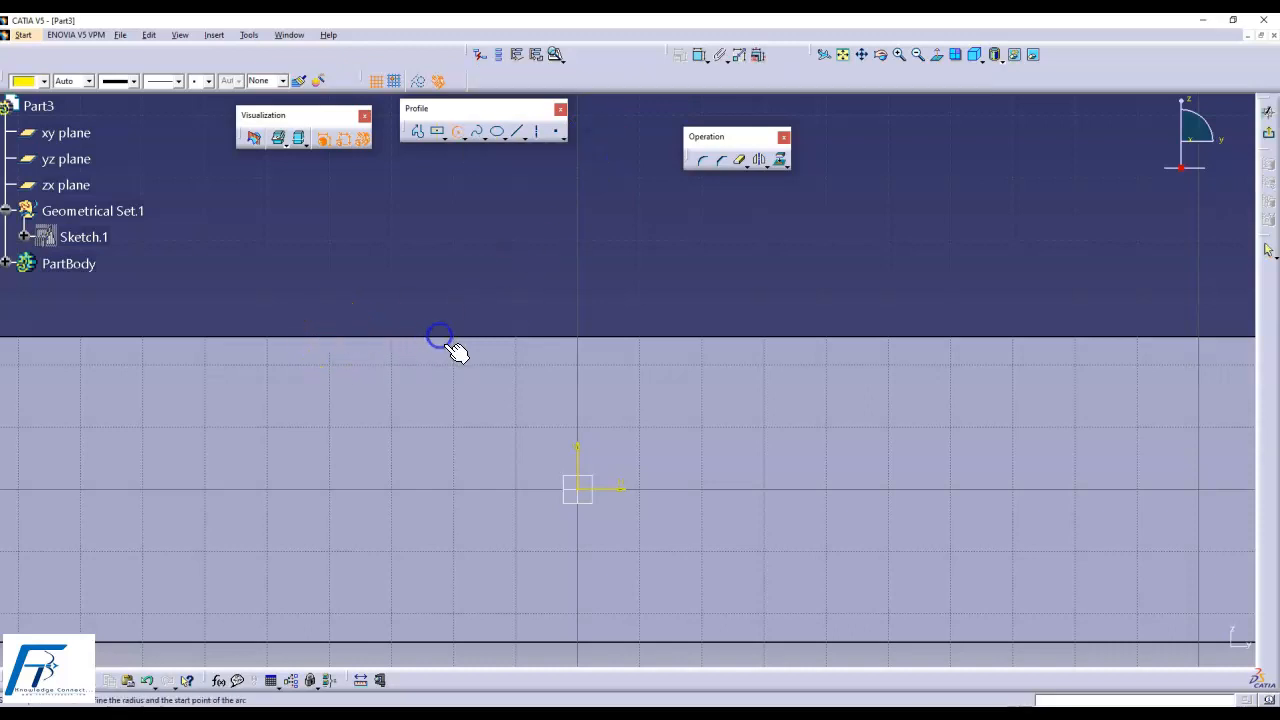
pyautogui.click(458, 336)
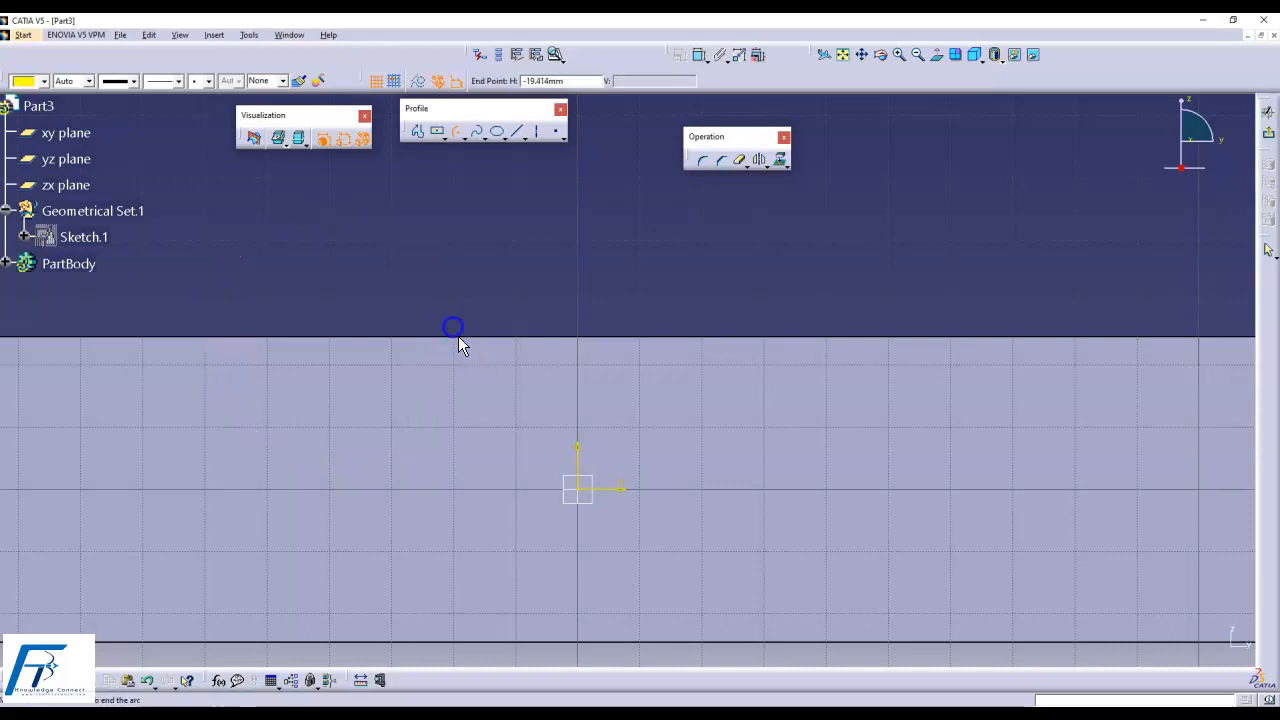
pyautogui.click(195, 338)
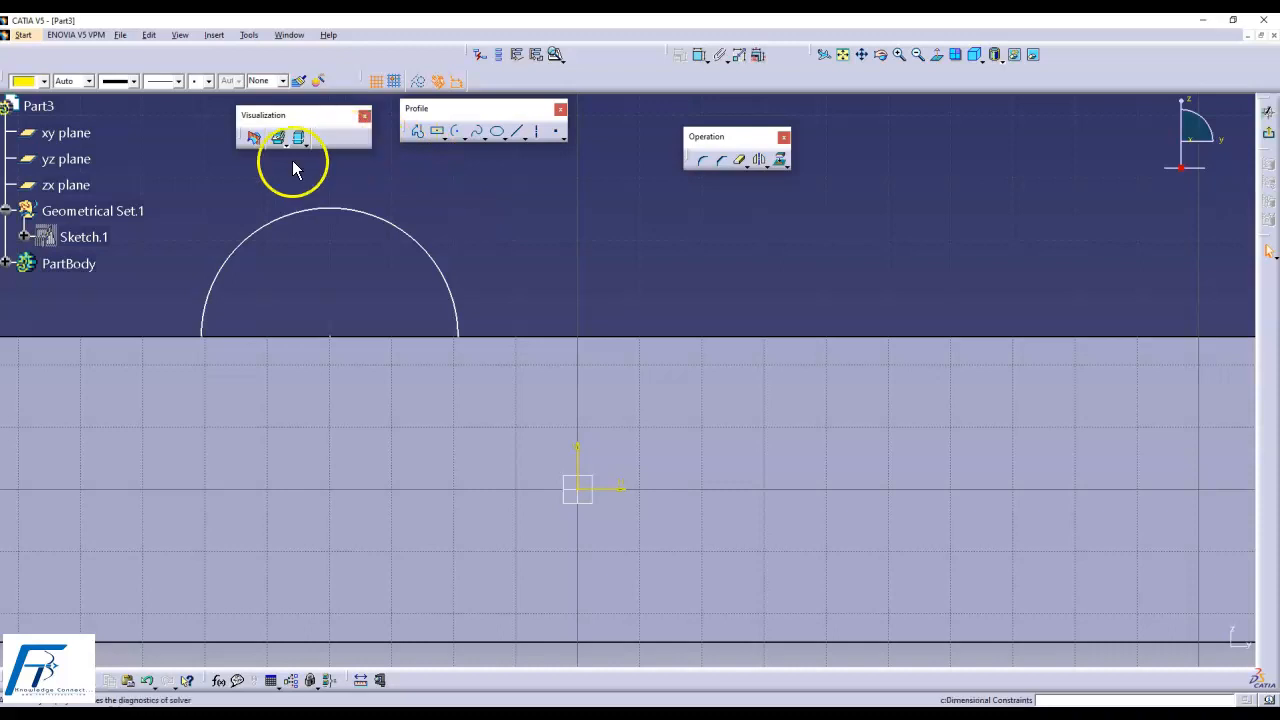
# - Close the semicircle with a straight profile line between the two arc endpoints
pyautogui.click(418, 131)
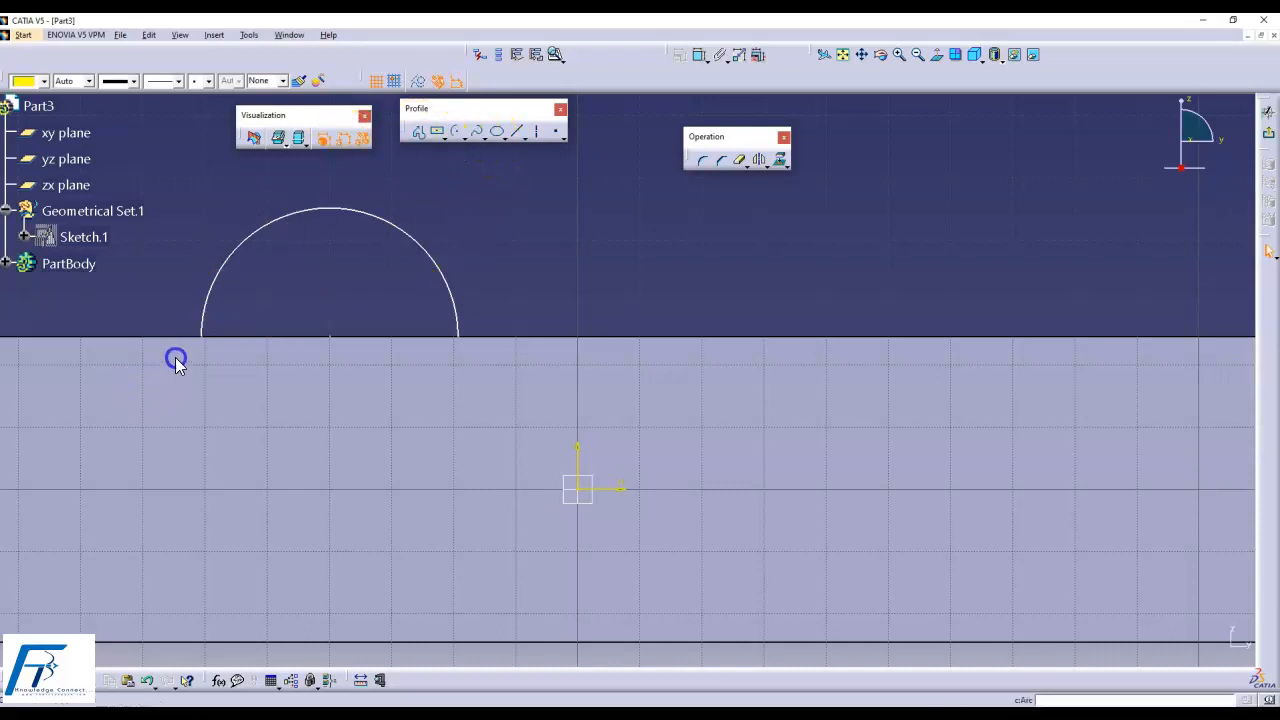
pyautogui.click(210, 340)
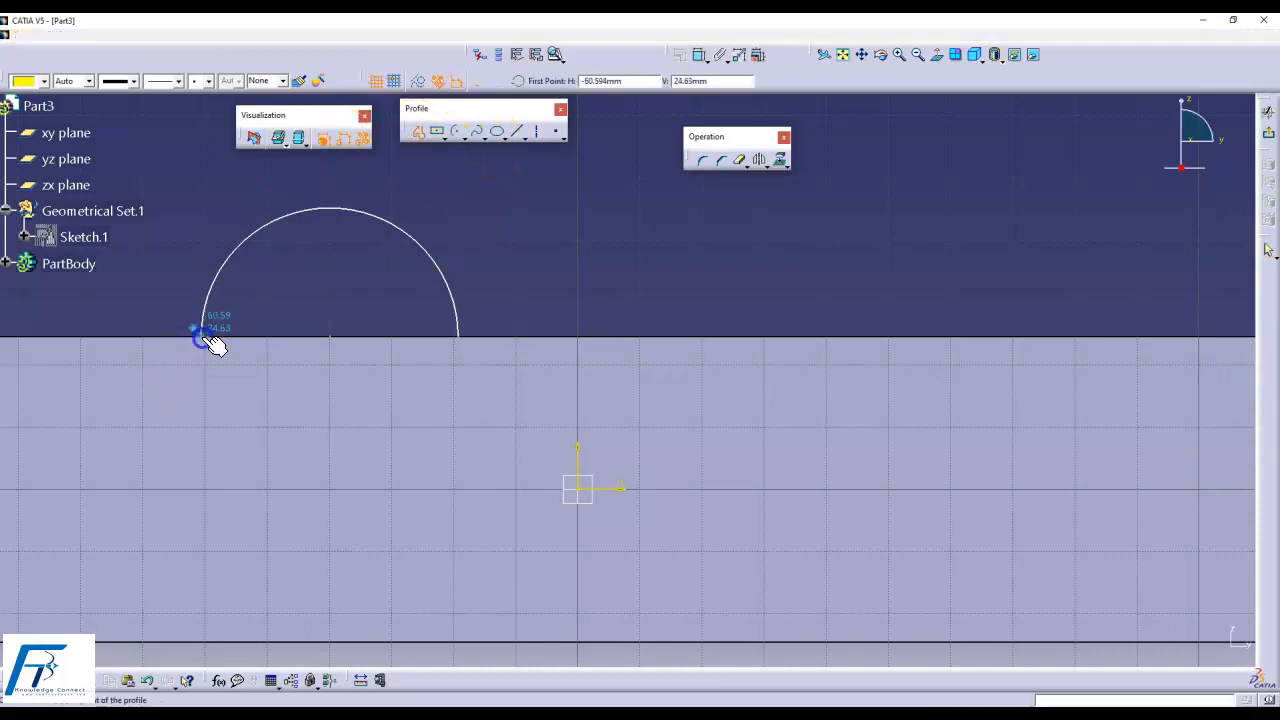
pyautogui.click(459, 337)
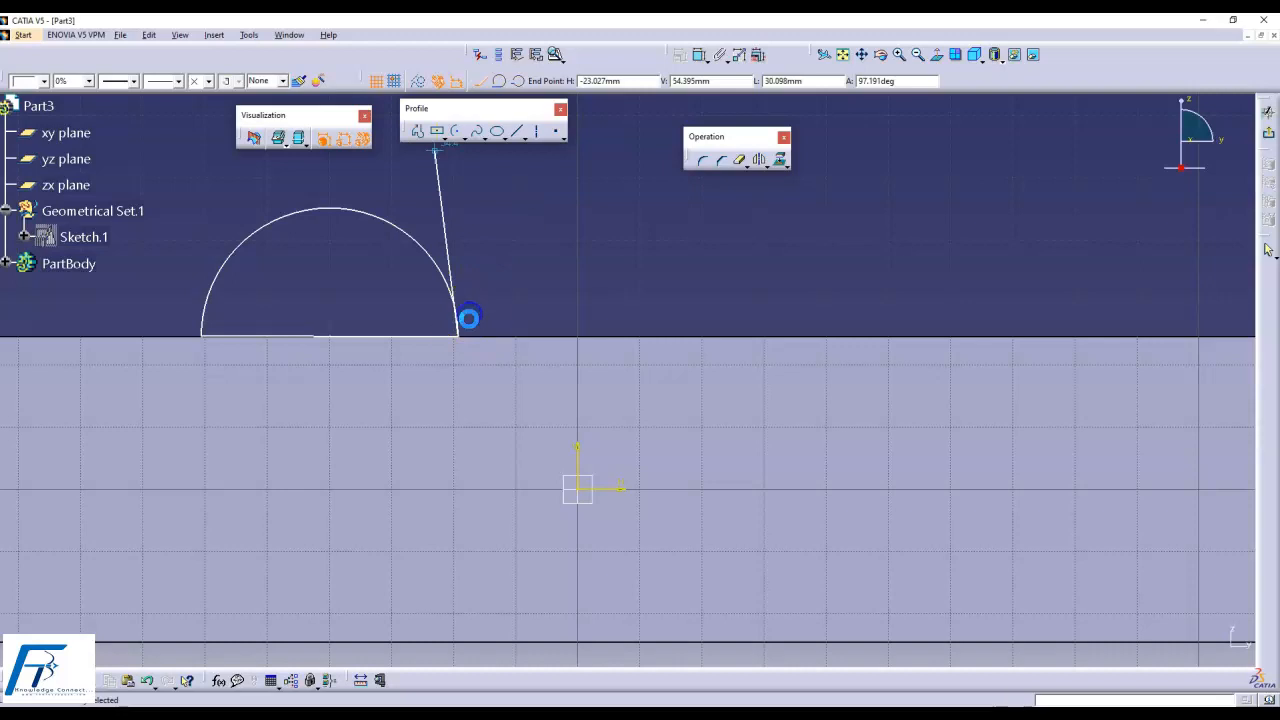
# - Constrain the semicircle's closing line coincident with the block's top edge and exit the sketch
pyautogui.click(381, 335)
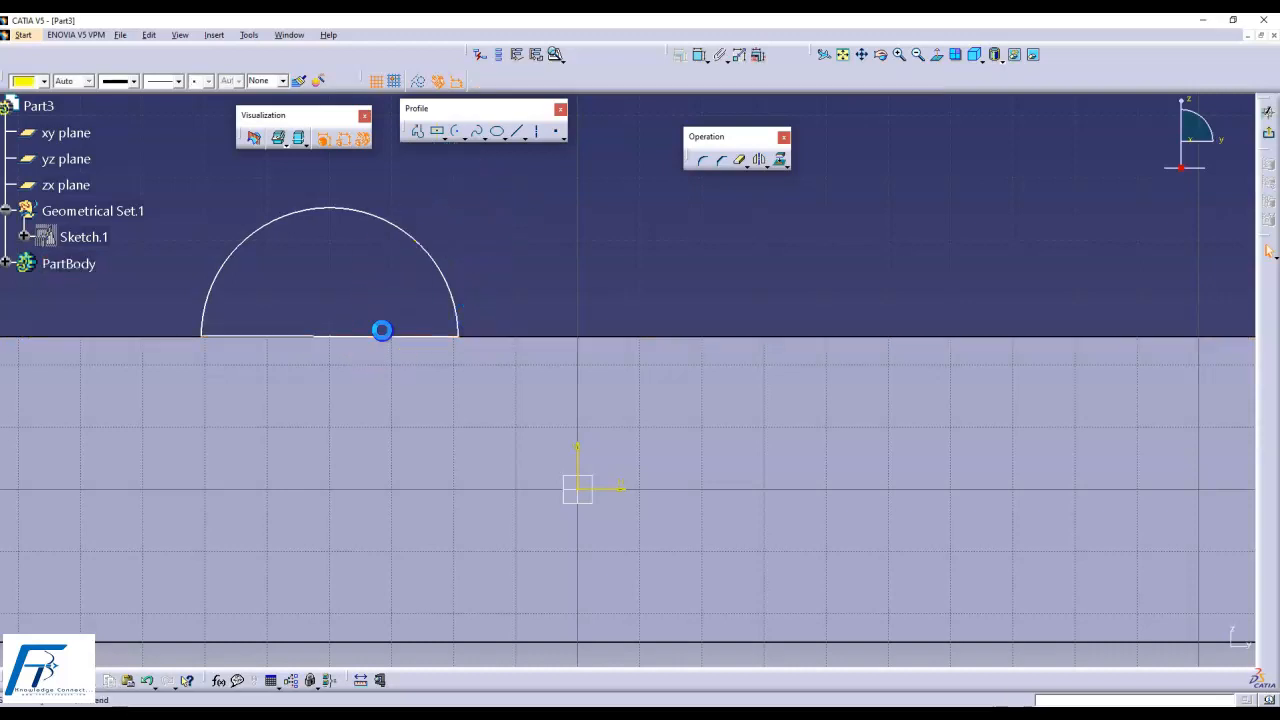
pyautogui.click(382, 337)
pyautogui.keyDown('ctrl'); pyautogui.click(493, 336); pyautogui.keyUp('ctrl')
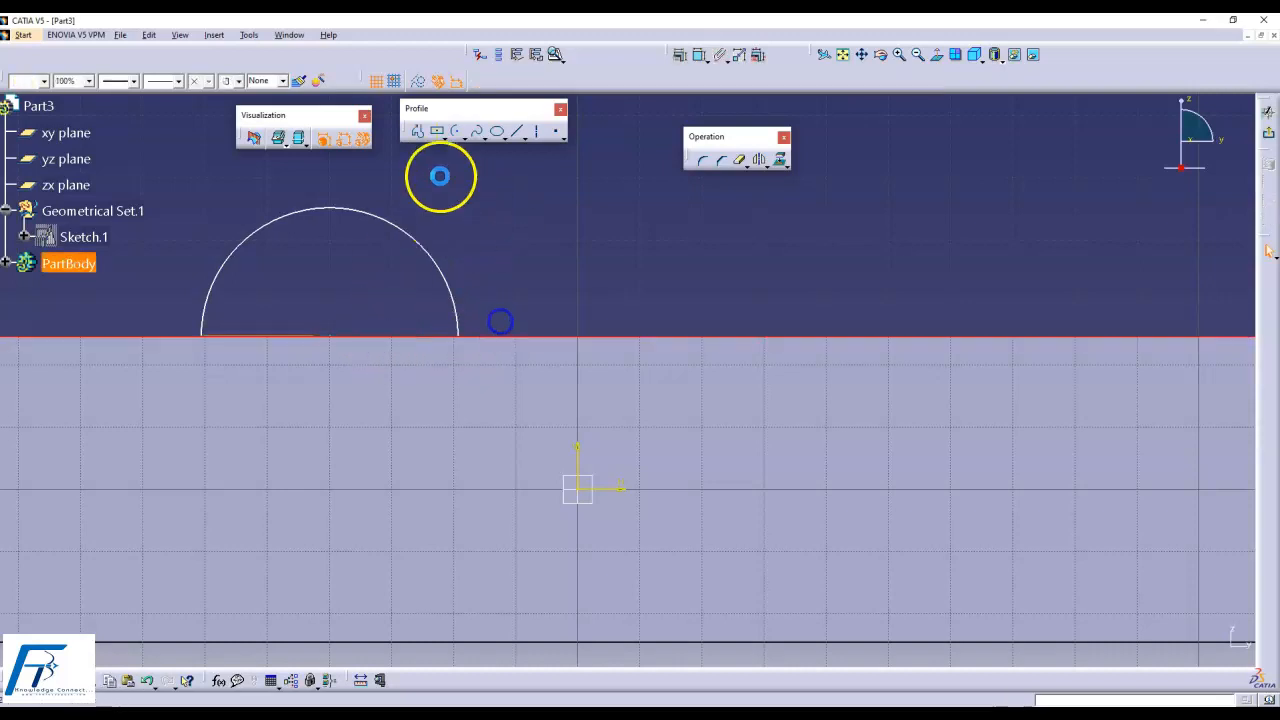
pyautogui.click(699, 55)
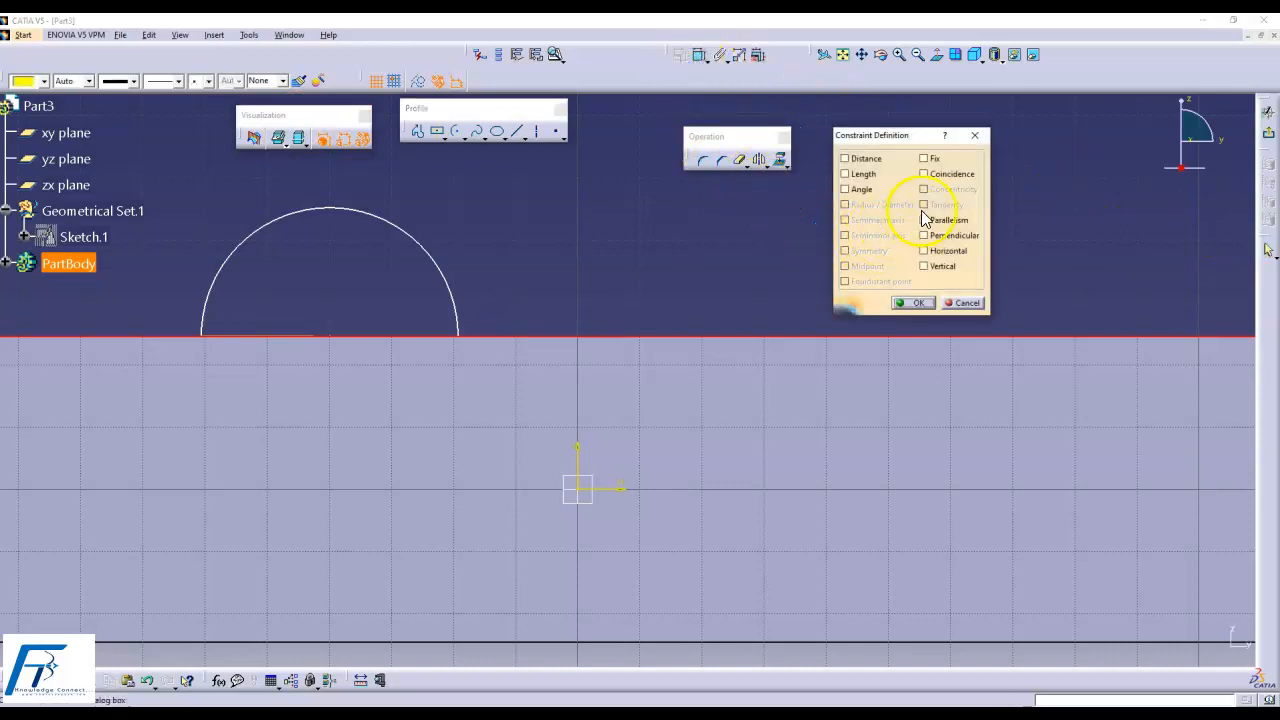
pyautogui.click(926, 300)
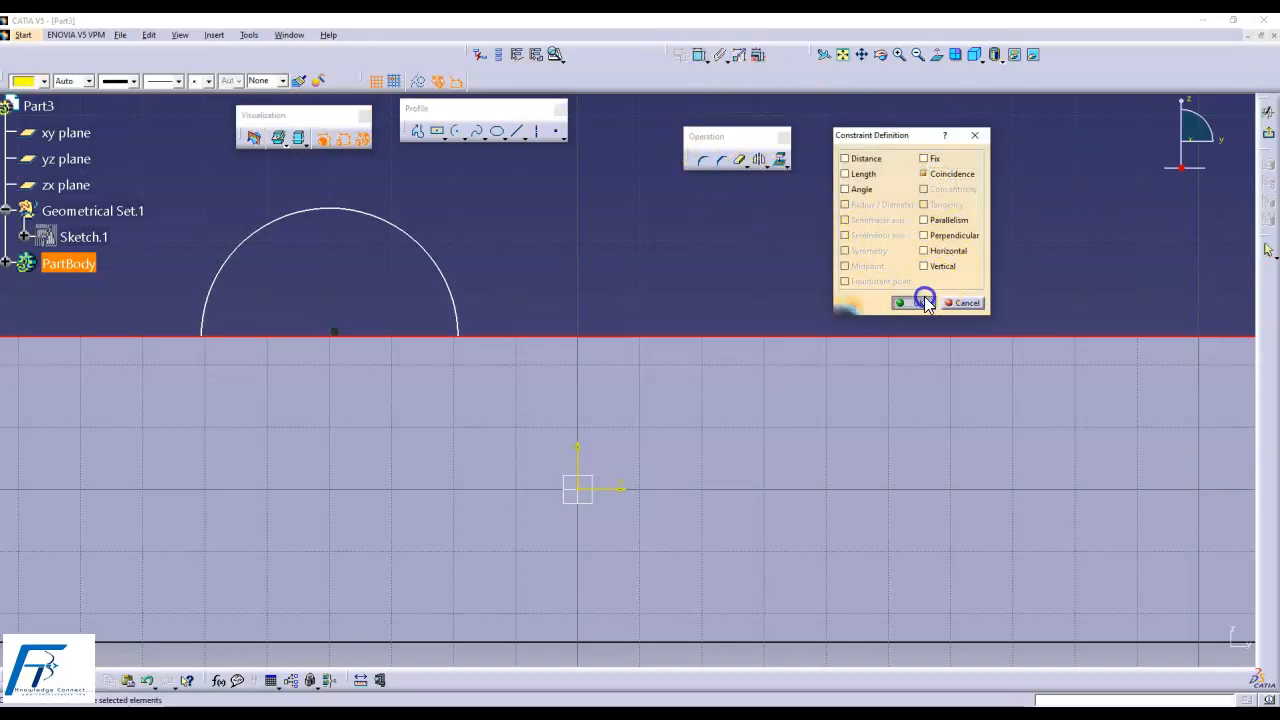
pyautogui.click(764, 271)
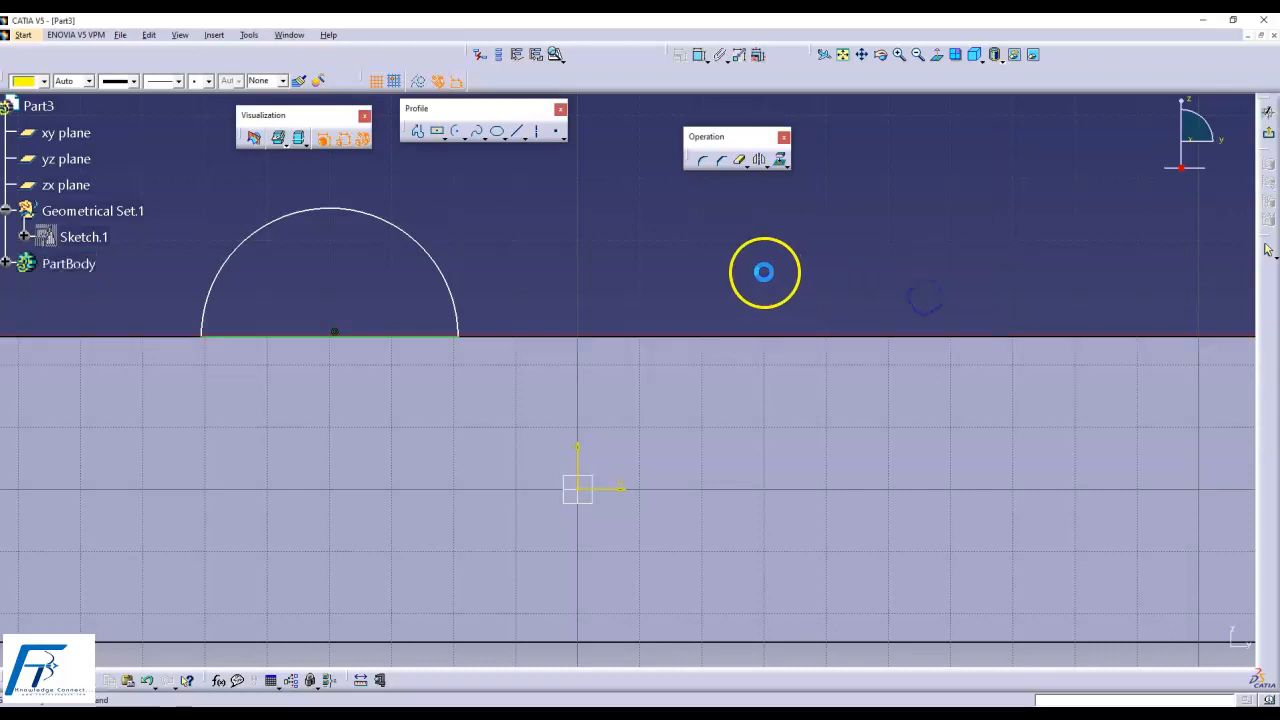
pyautogui.click(1271, 133)
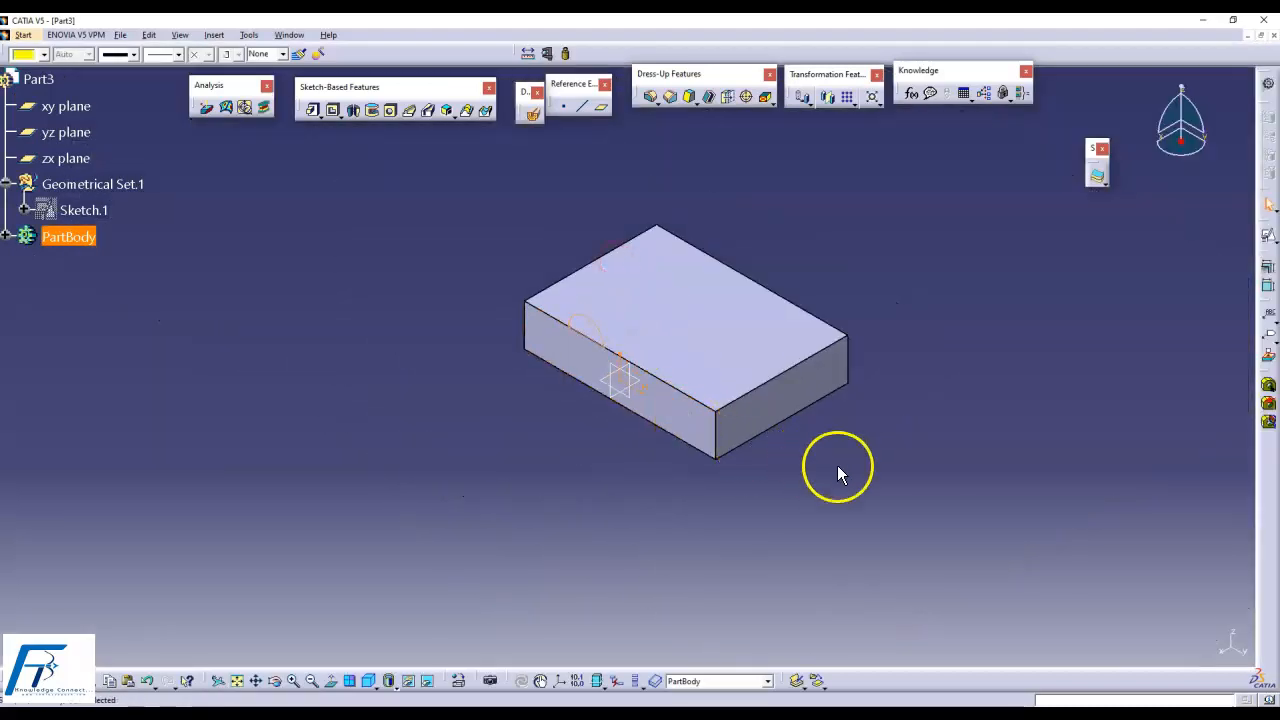
# - Open a positioned sketch on the block's top face, keeping implicit origin and orientation
pyautogui.click(810, 435)
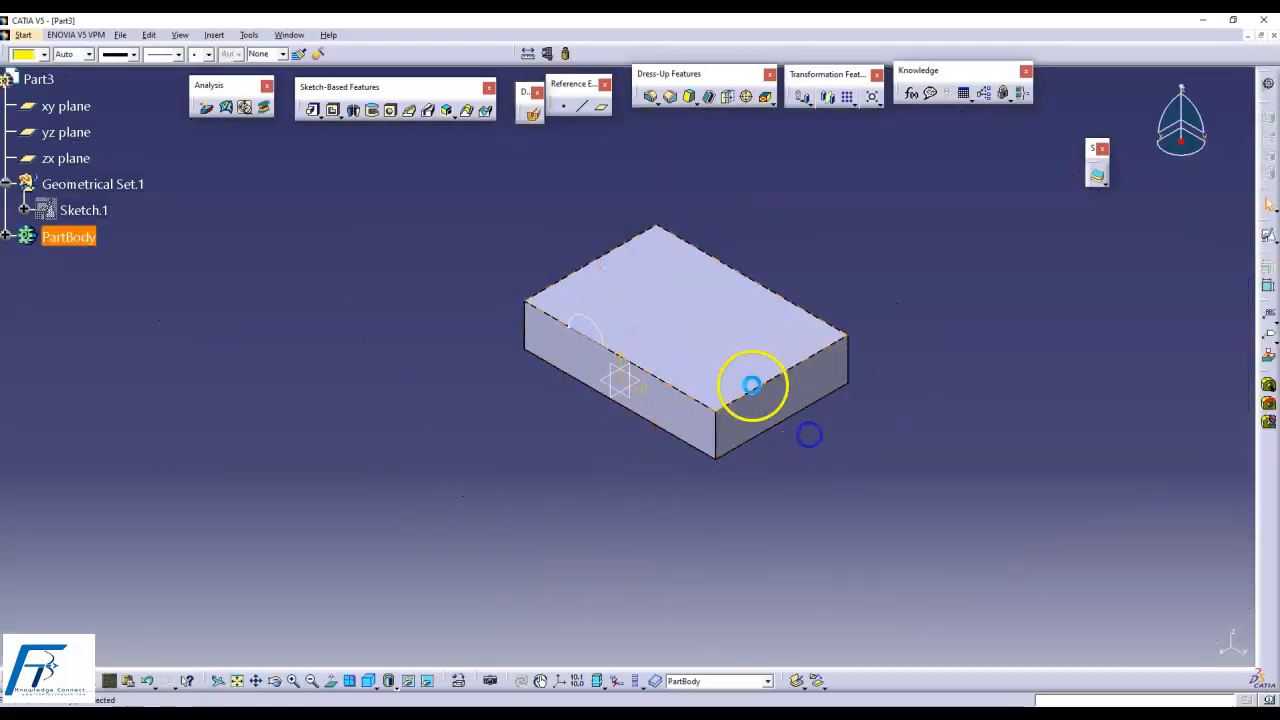
pyautogui.click(655, 316)
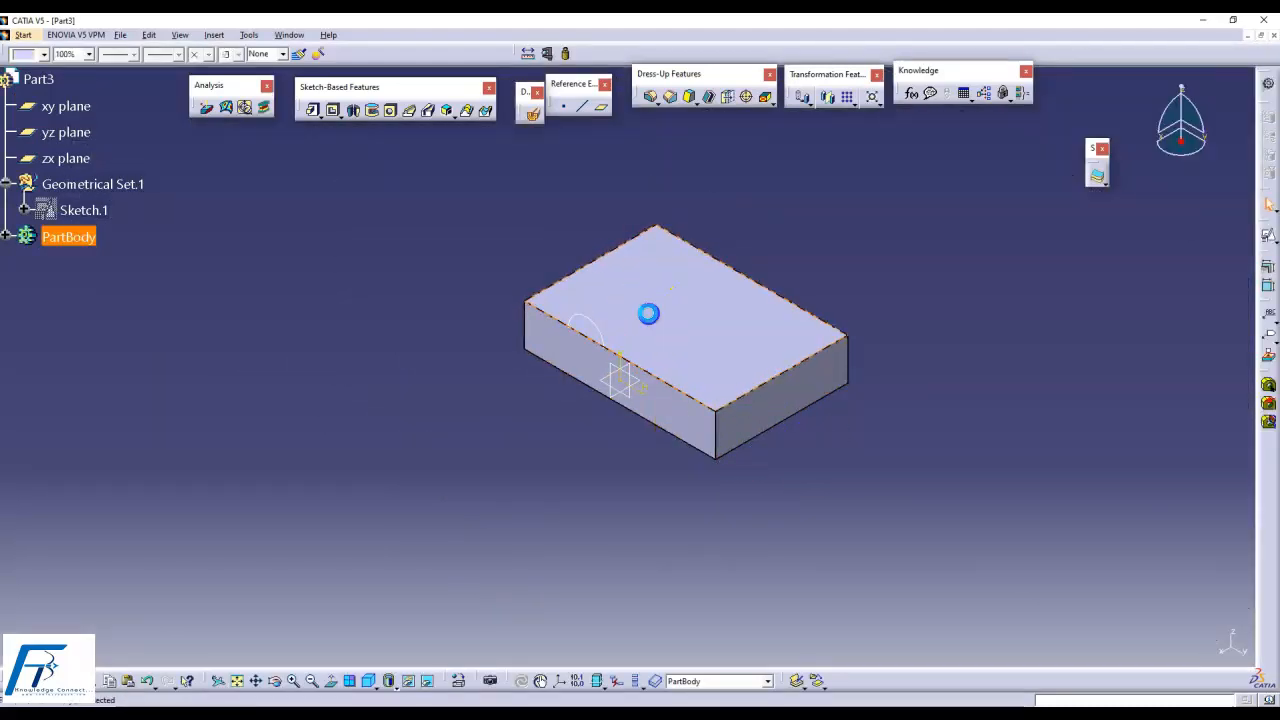
pyautogui.click(1265, 236)
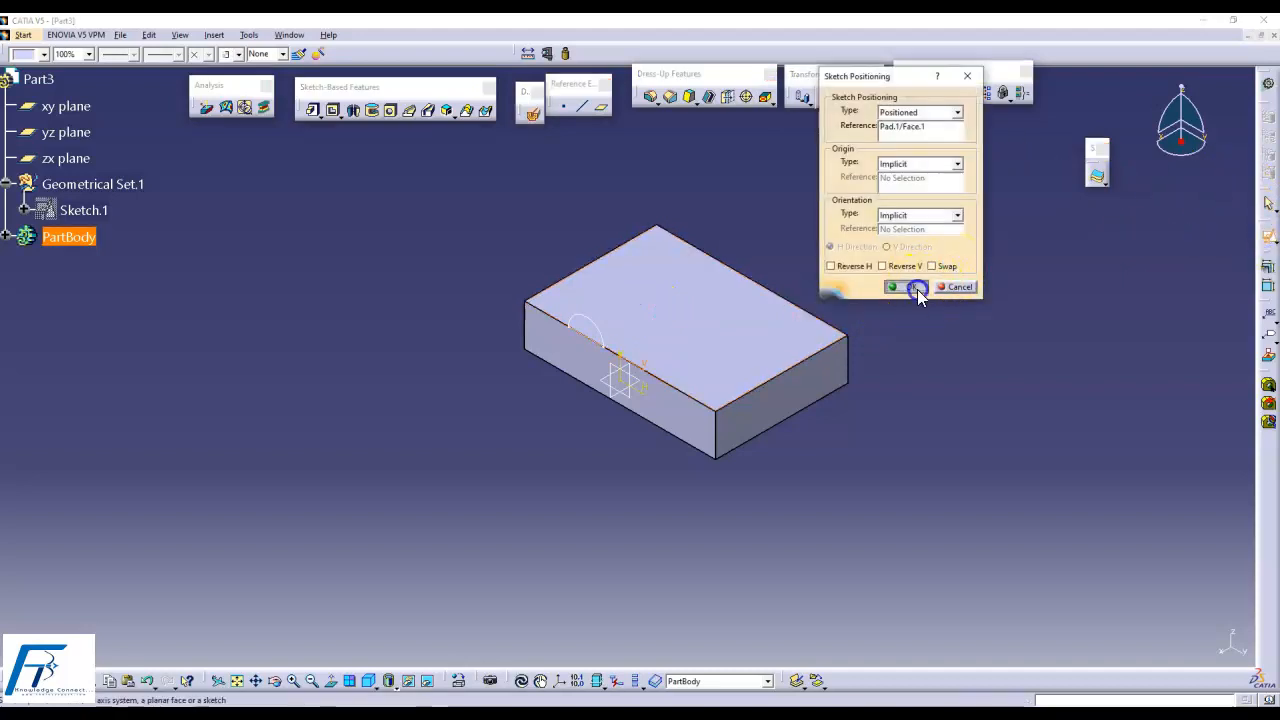
pyautogui.click(917, 288)
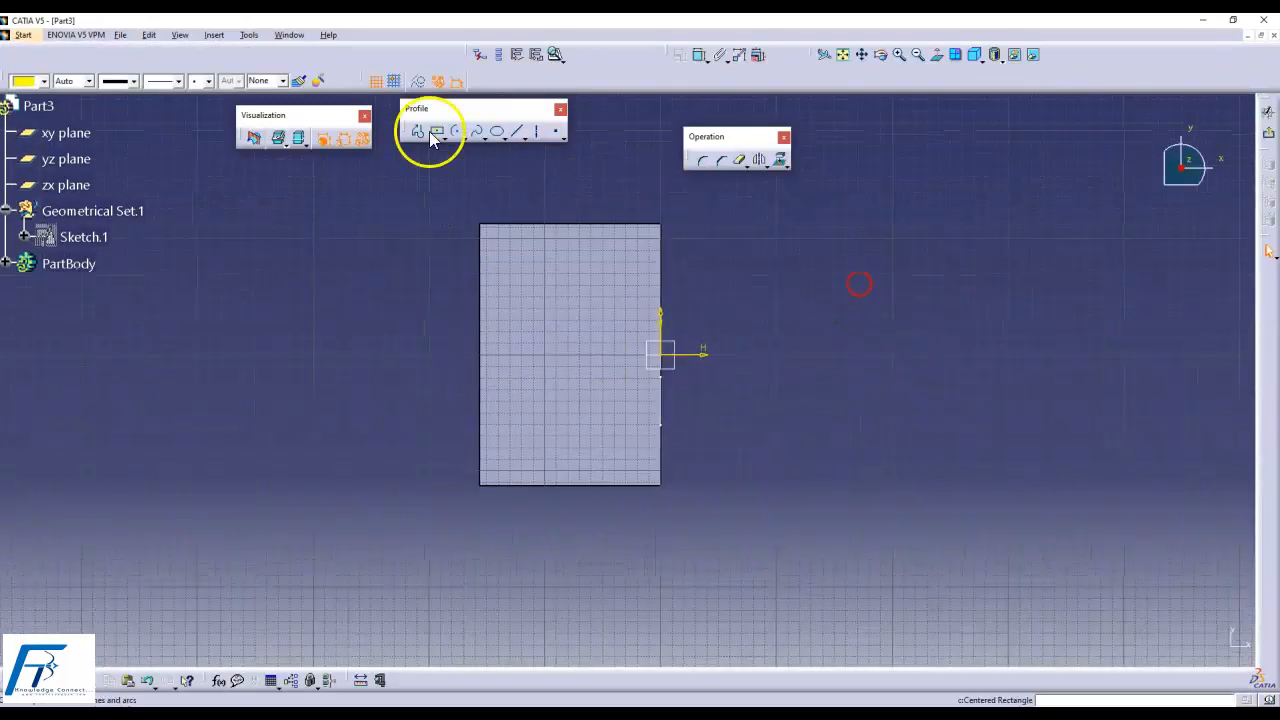
# - Draw a three-point spline across the top face from the semicircle's base to the opposite edge, about 157 mm away, and exit the sketch
pyautogui.click(477, 131)
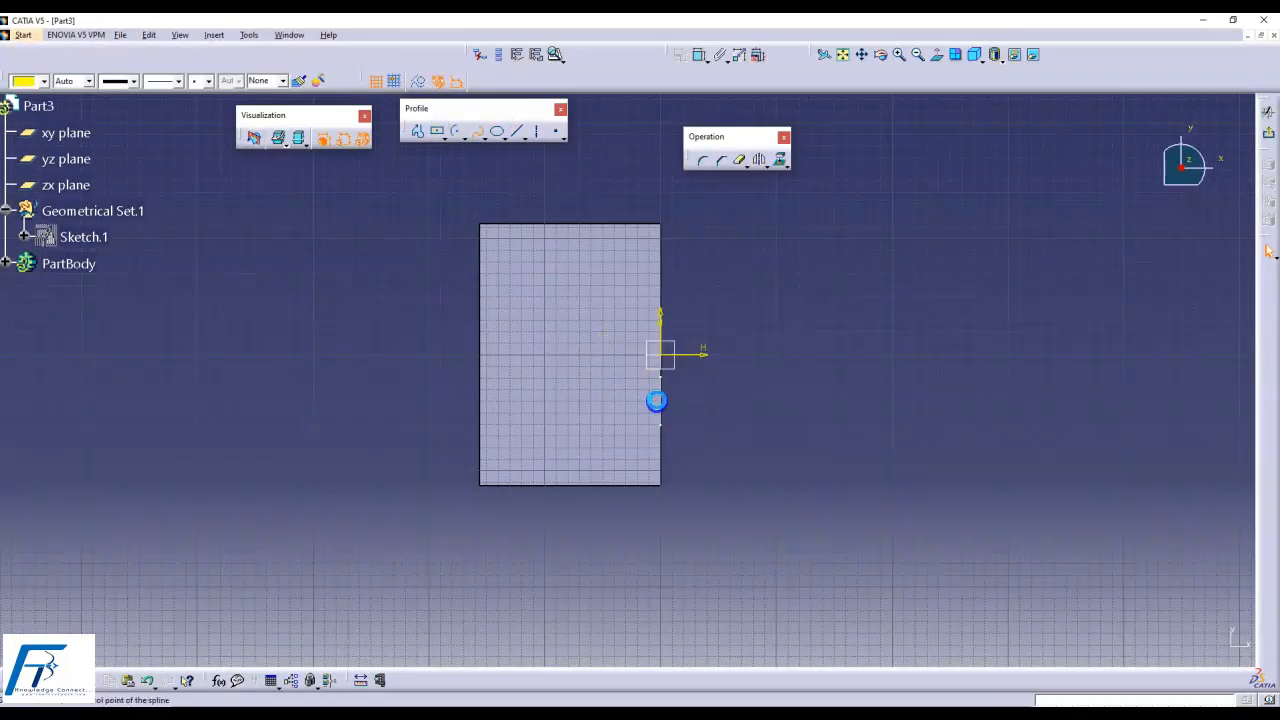
pyautogui.click(656, 400)
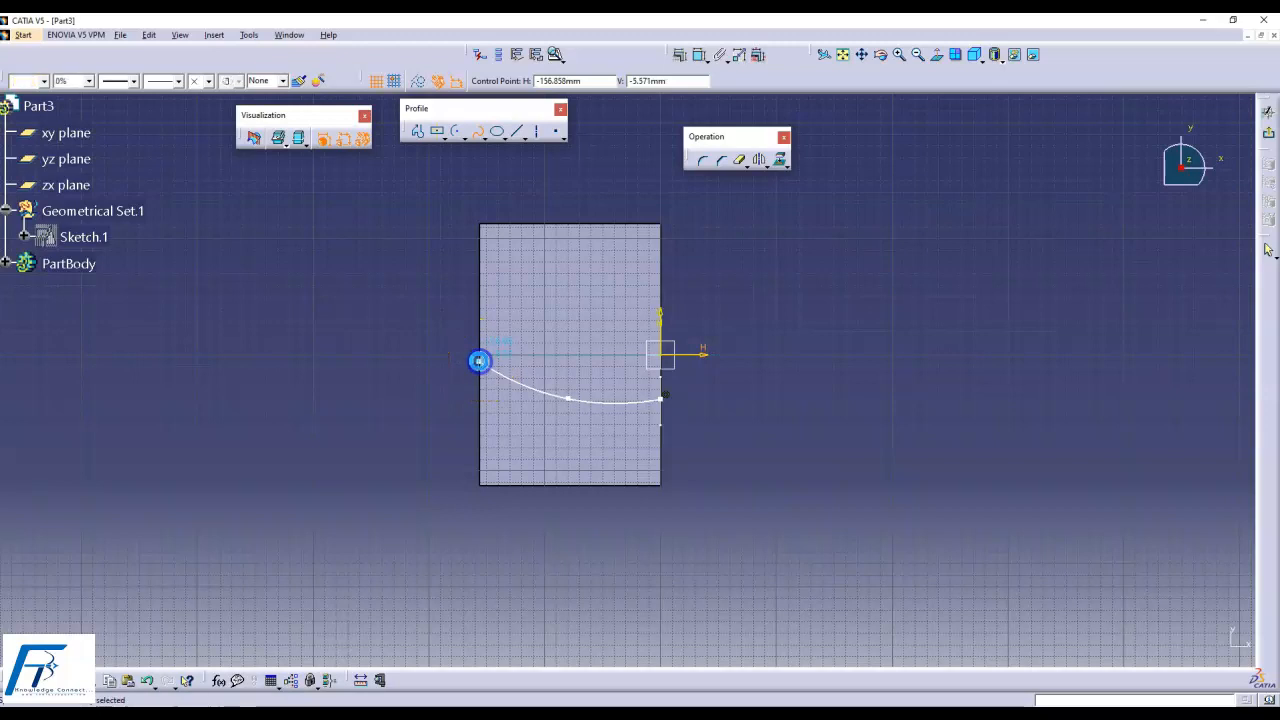
pyautogui.doubleClick(480, 360)
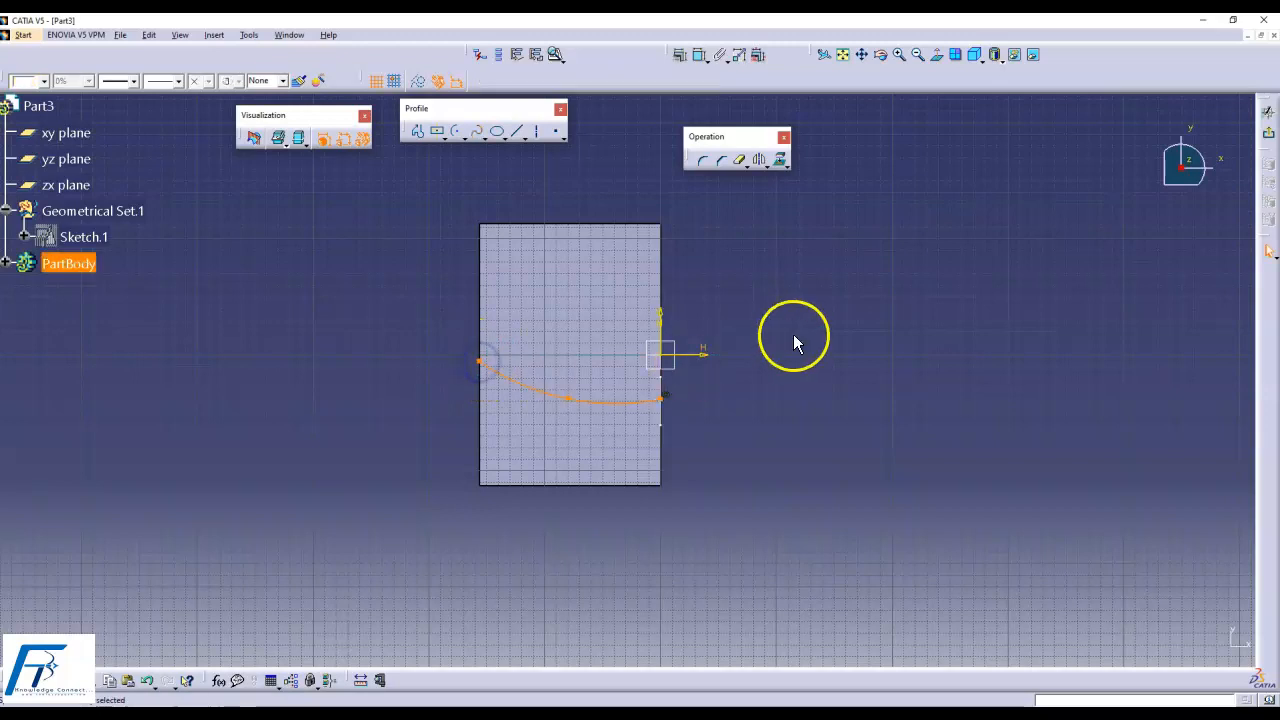
pyautogui.click(1270, 137)
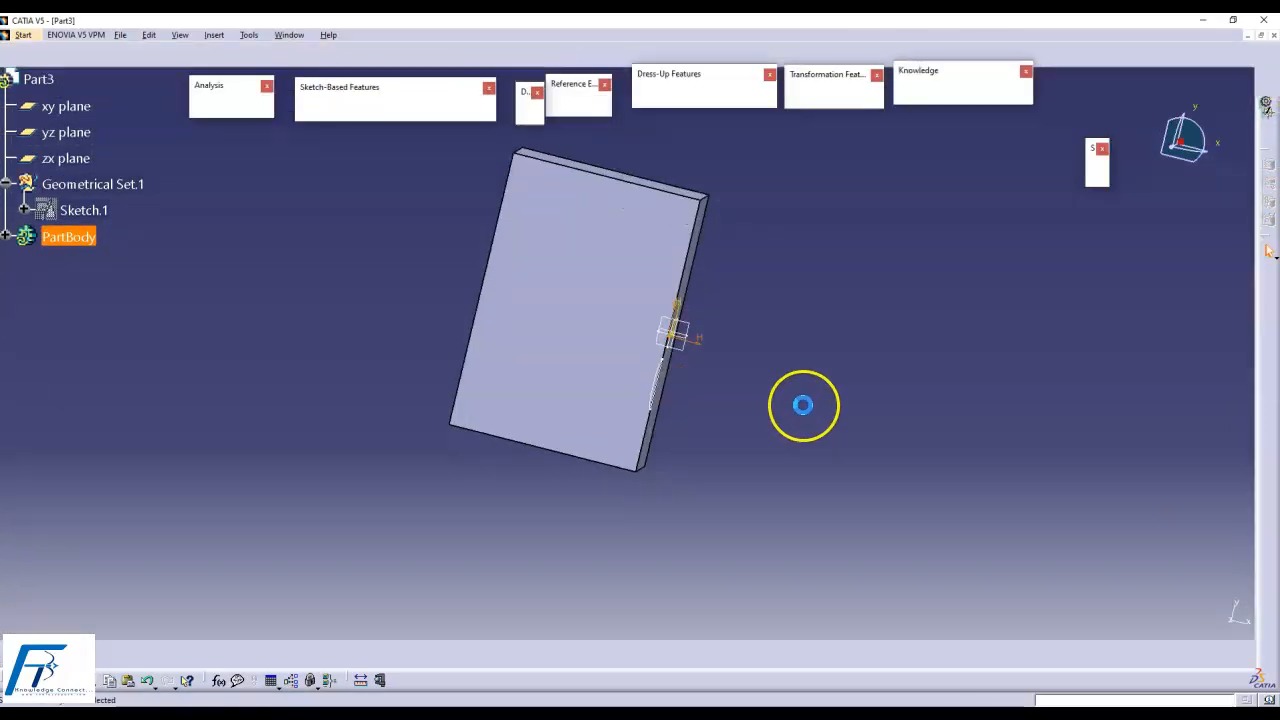
# - Create a rib using the semicircle sketch as profile and the top-face spline as center curve, with Keep angle profile control
pyautogui.moveTo(595, 493); pyautogui.dragTo(594, 440, button='middle')
pyautogui.click(434, 530)
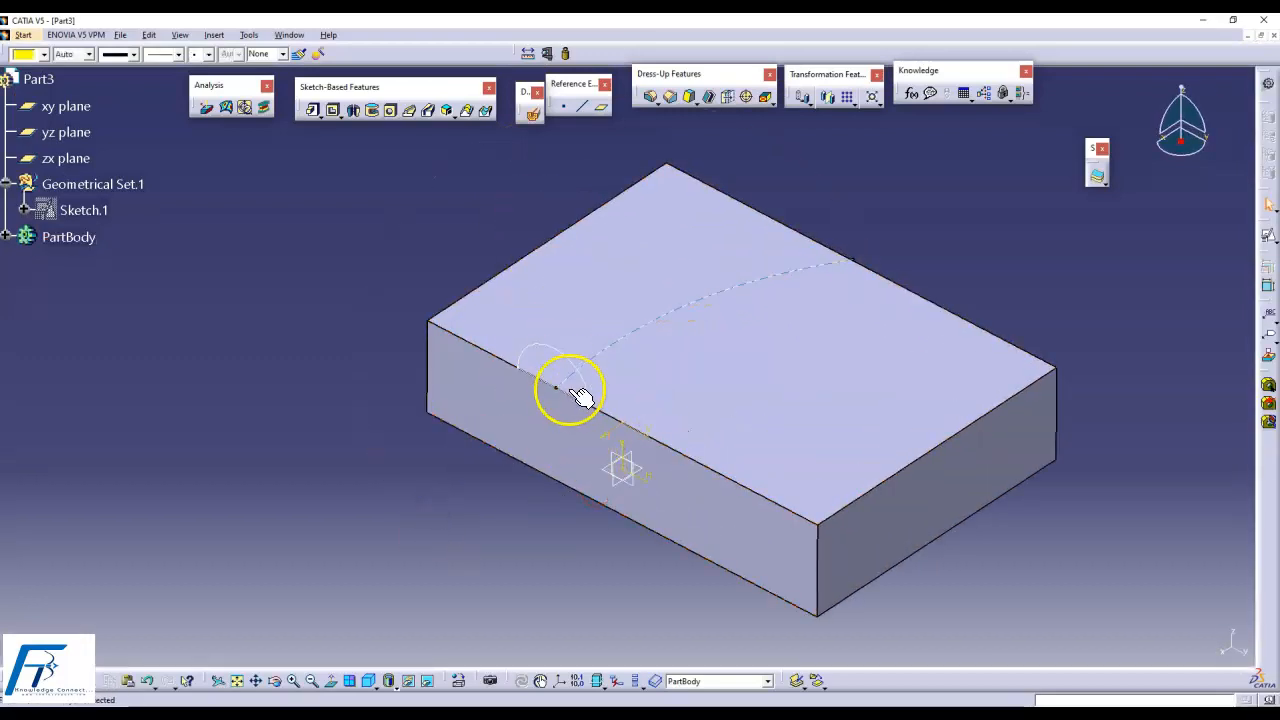
pyautogui.moveTo(491, 211); pyautogui.dragTo(485, 198, button='middle')
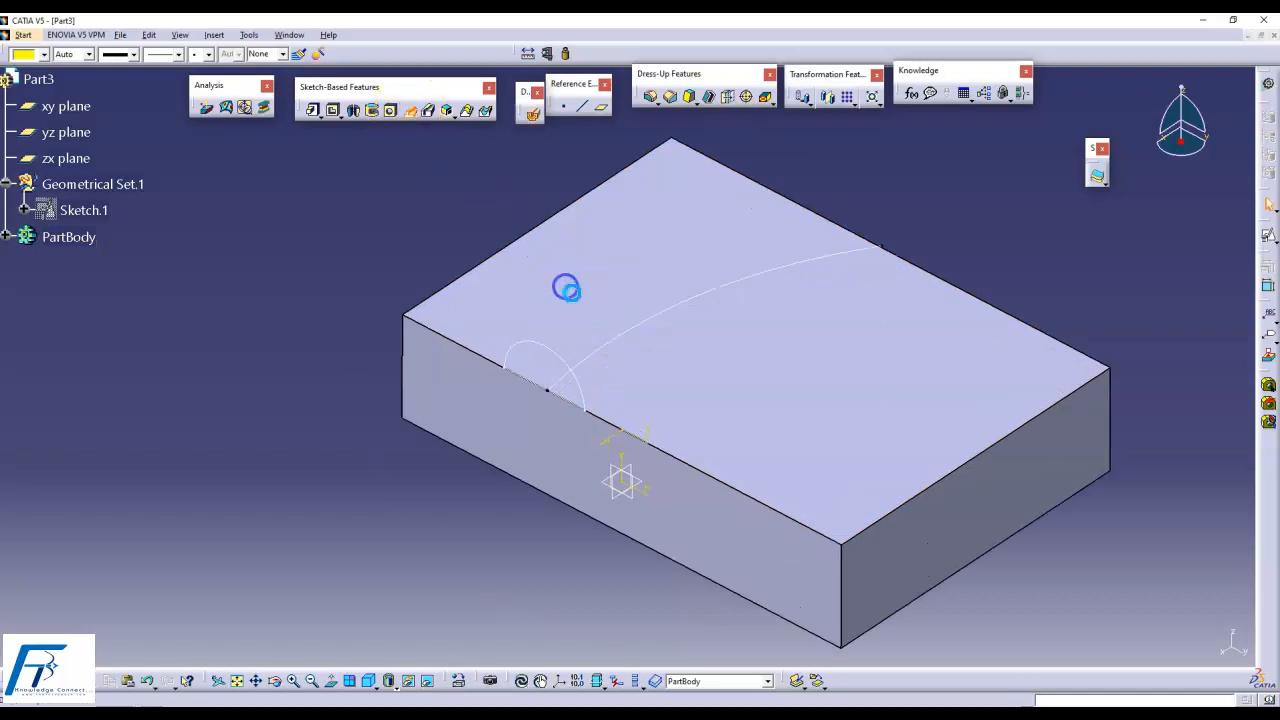
pyautogui.click(557, 353)
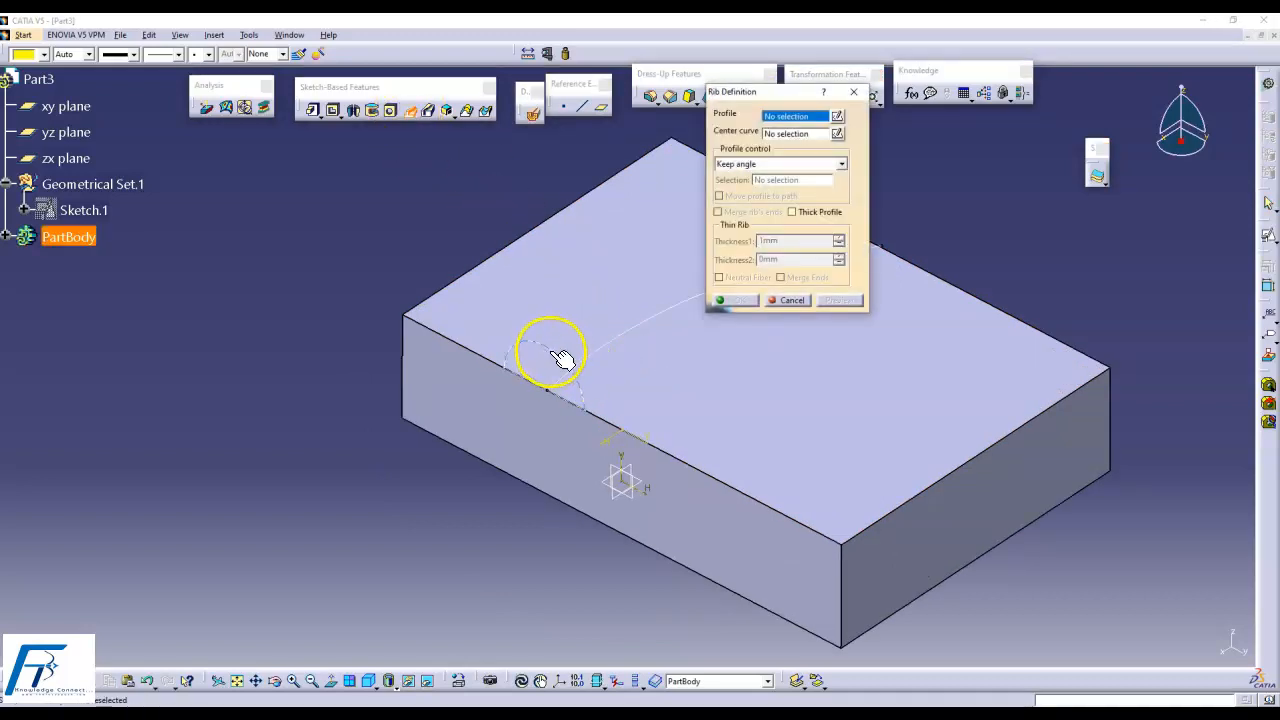
pyautogui.click(614, 351)
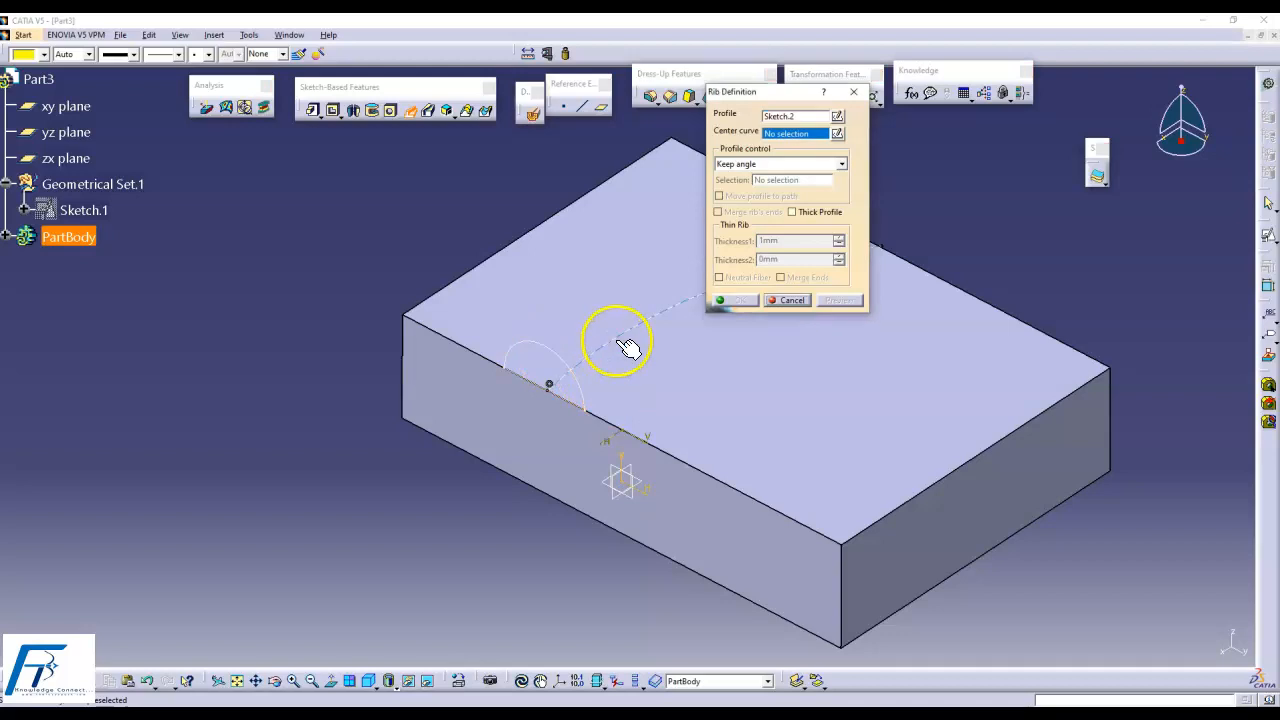
pyautogui.click(714, 373)
pyautogui.click(742, 300)
# - Inspect the rib's overhanging far end and its sketches in the tree, and undo the rib
pyautogui.moveTo(818, 420); pyautogui.dragTo(626, 369, button='middle')
pyautogui.click(833, 262)
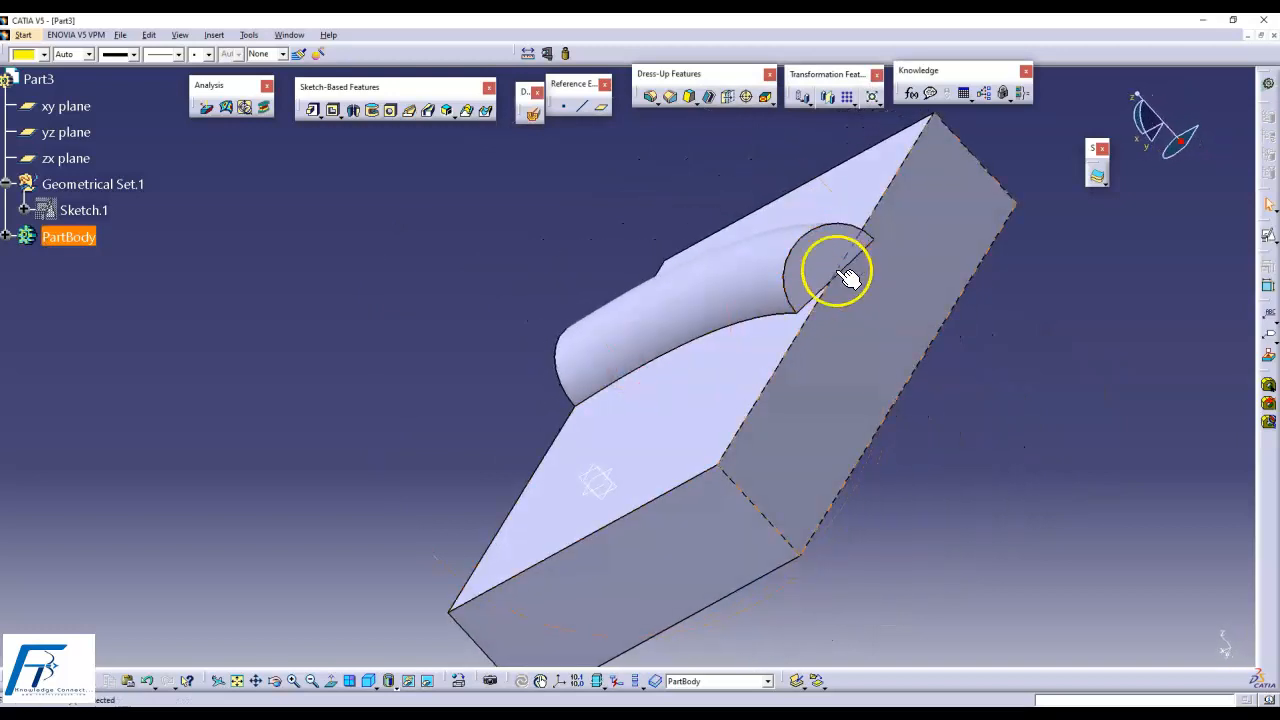
pyautogui.click(313, 392)
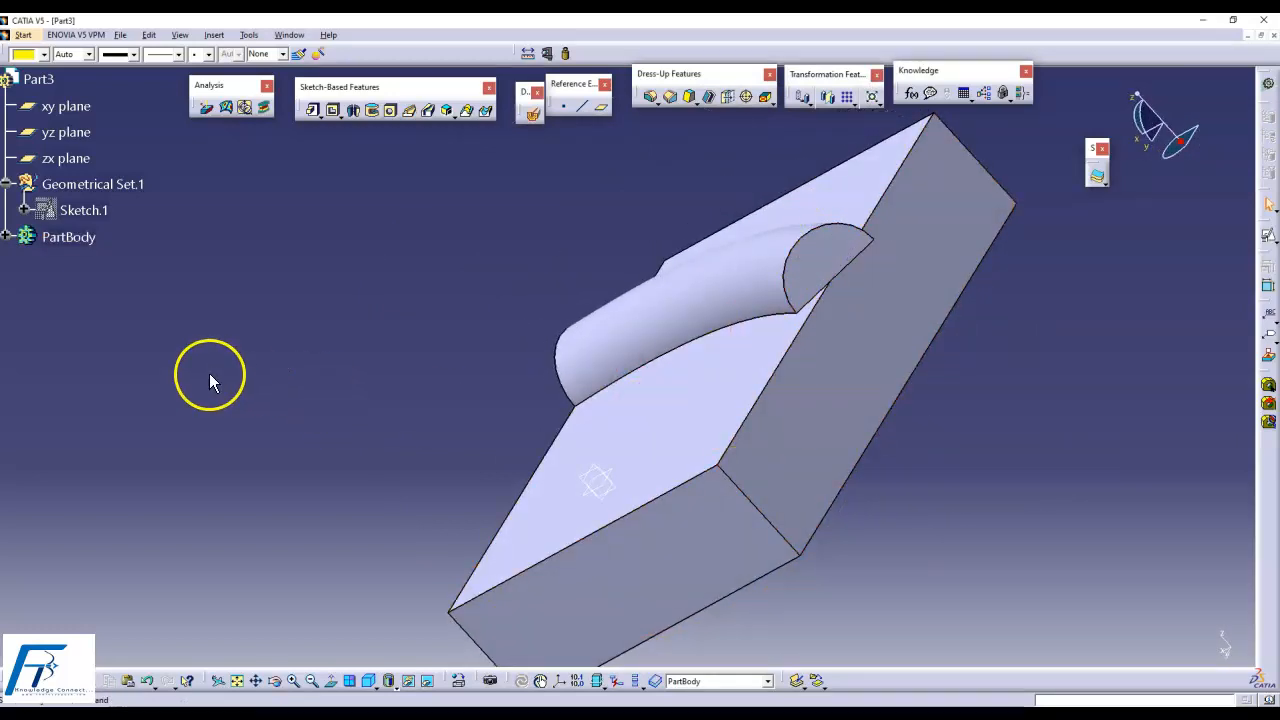
pyautogui.click(7, 237)
pyautogui.moveTo(274, 363)
pyautogui.mouseDown(button='middle')
pyautogui.moveTo(363, 380)
pyautogui.moveTo(648, 342)
pyautogui.moveTo(628, 280)
pyautogui.moveTo(651, 306)
pyautogui.mouseUp(button='middle')
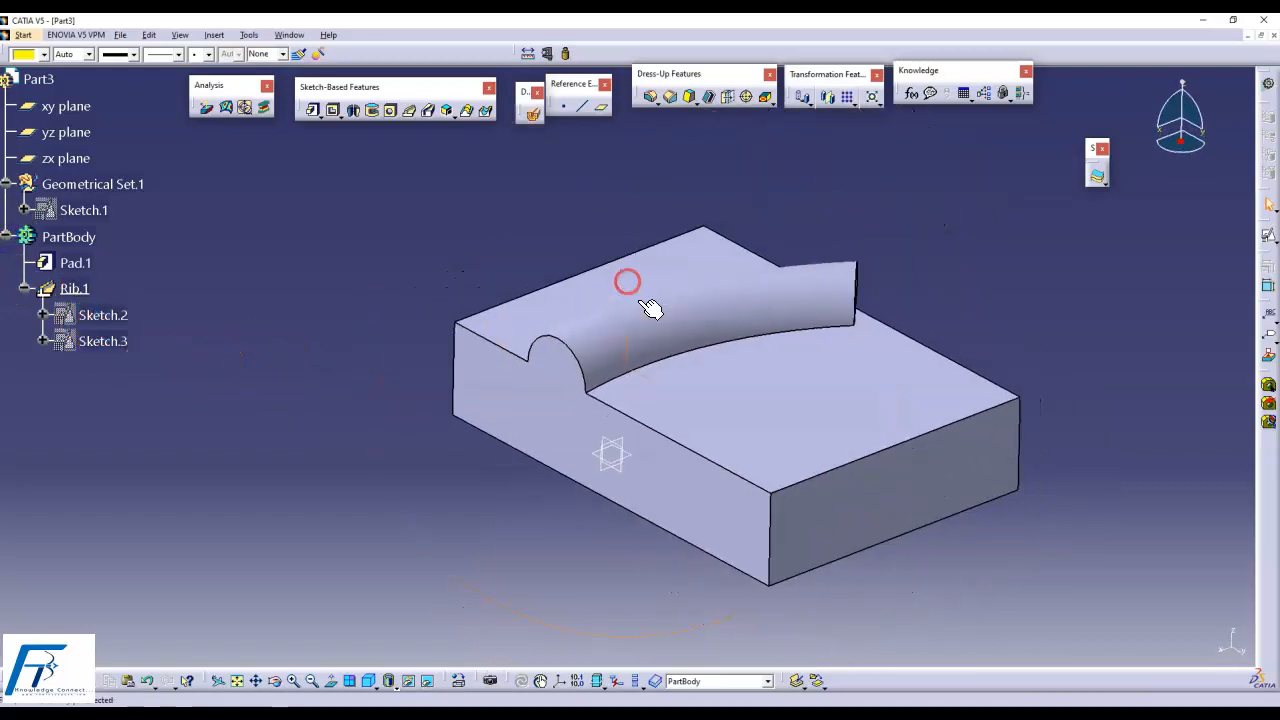
pyautogui.click(686, 485)
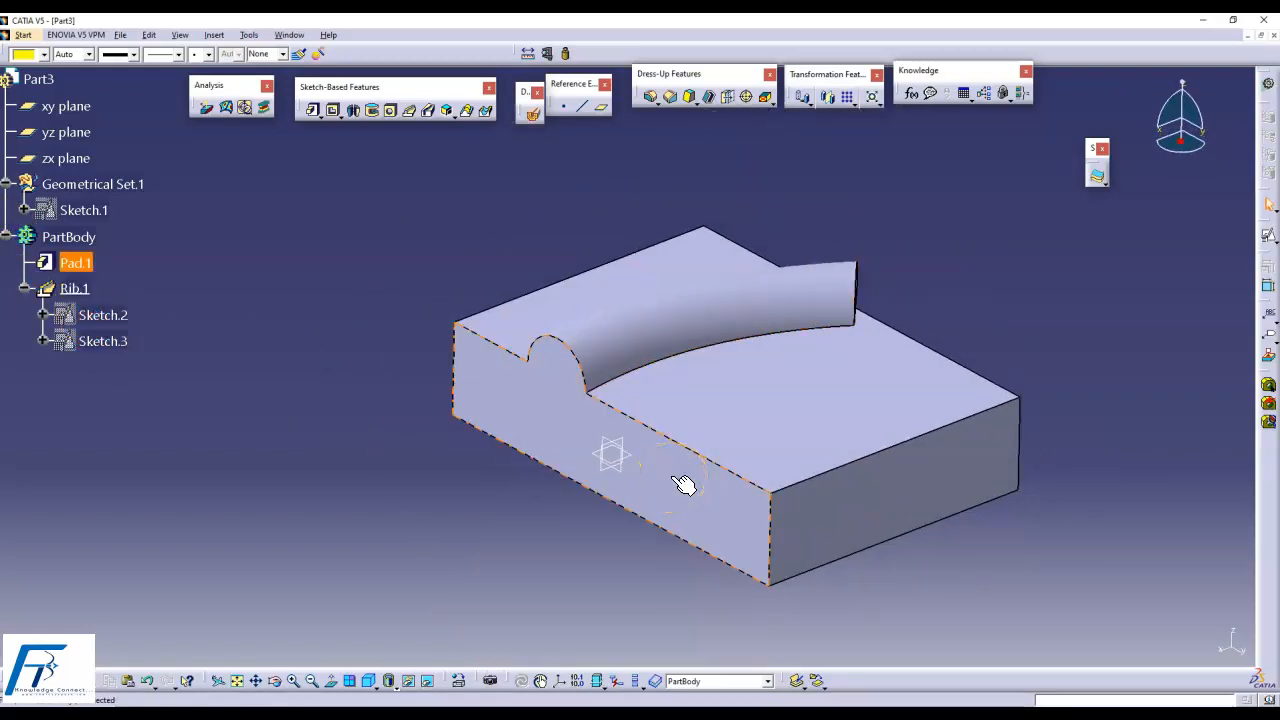
pyautogui.hotkey('ctrl', 'z')
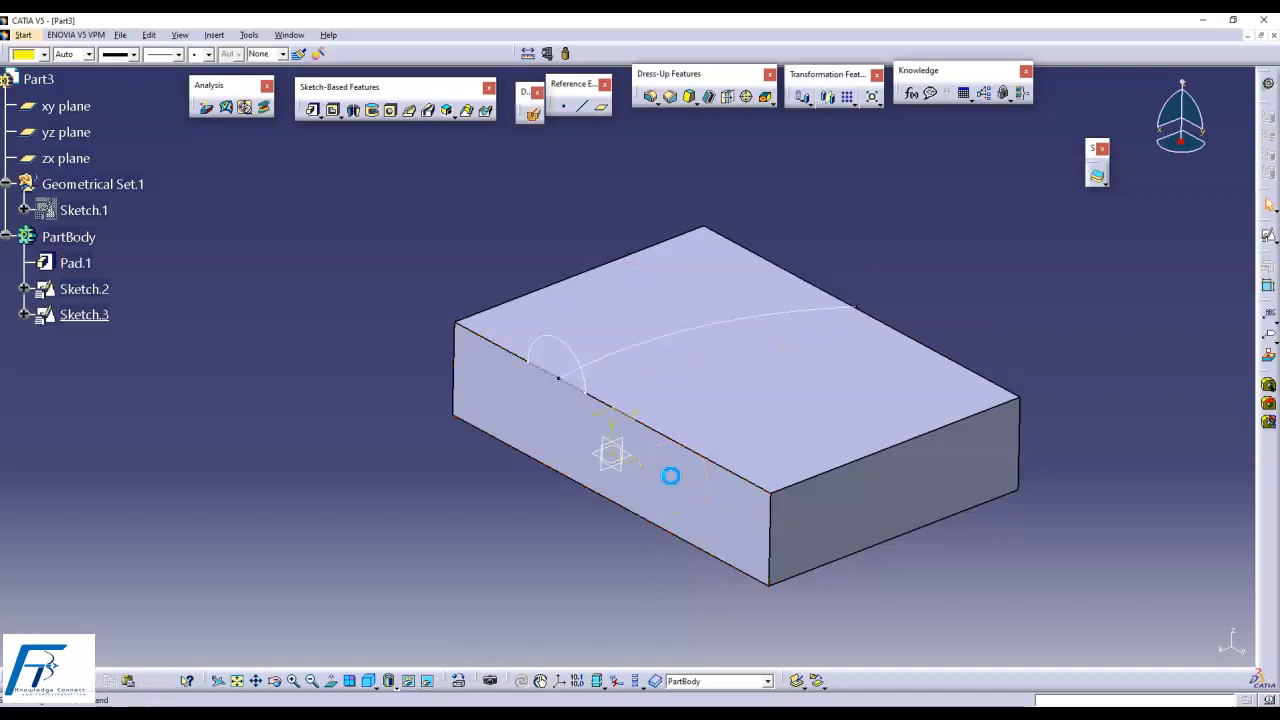
# - Delete the semicircular profile sketch and open a new positioned sketch on the block's long front face with implicit origin and orientation
pyautogui.click(562, 345)
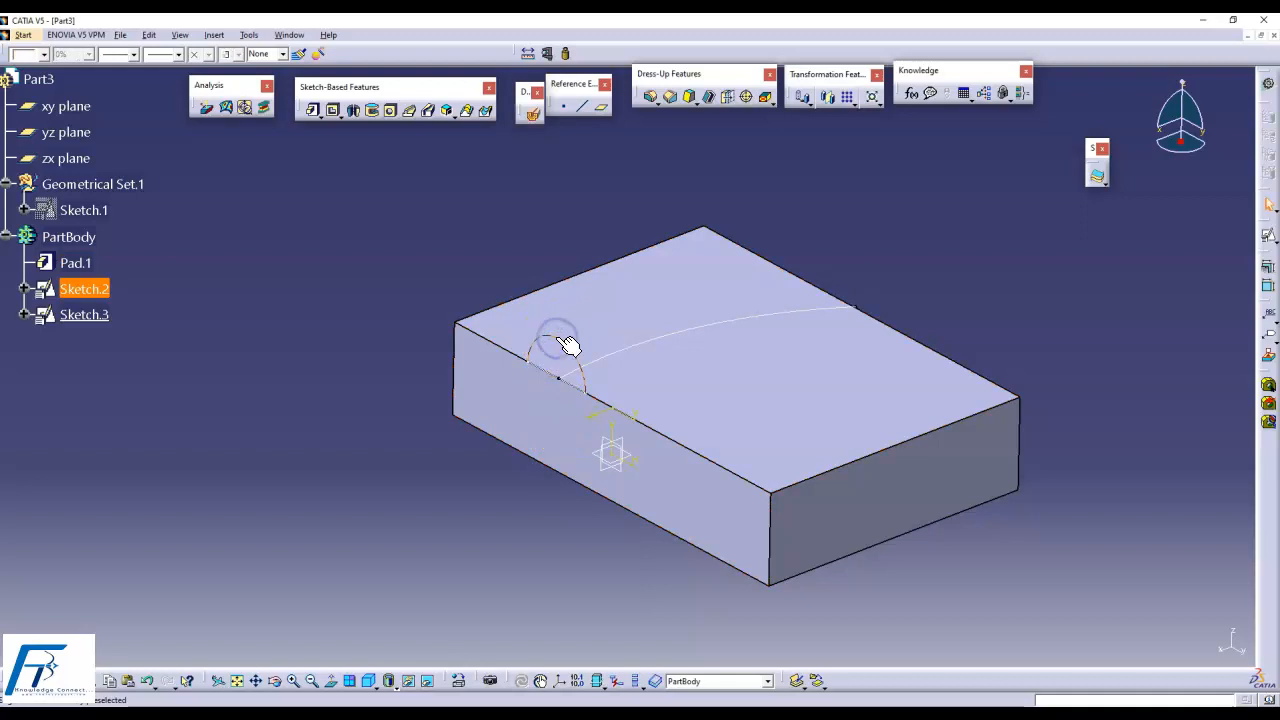
pyautogui.press('Delete')
pyautogui.keyDown('ctrl'); pyautogui.moveTo(586, 522); pyautogui.dragTo(546, 450, button='middle'); pyautogui.keyUp('ctrl')
pyautogui.click(556, 455)
pyautogui.click(1260, 236)
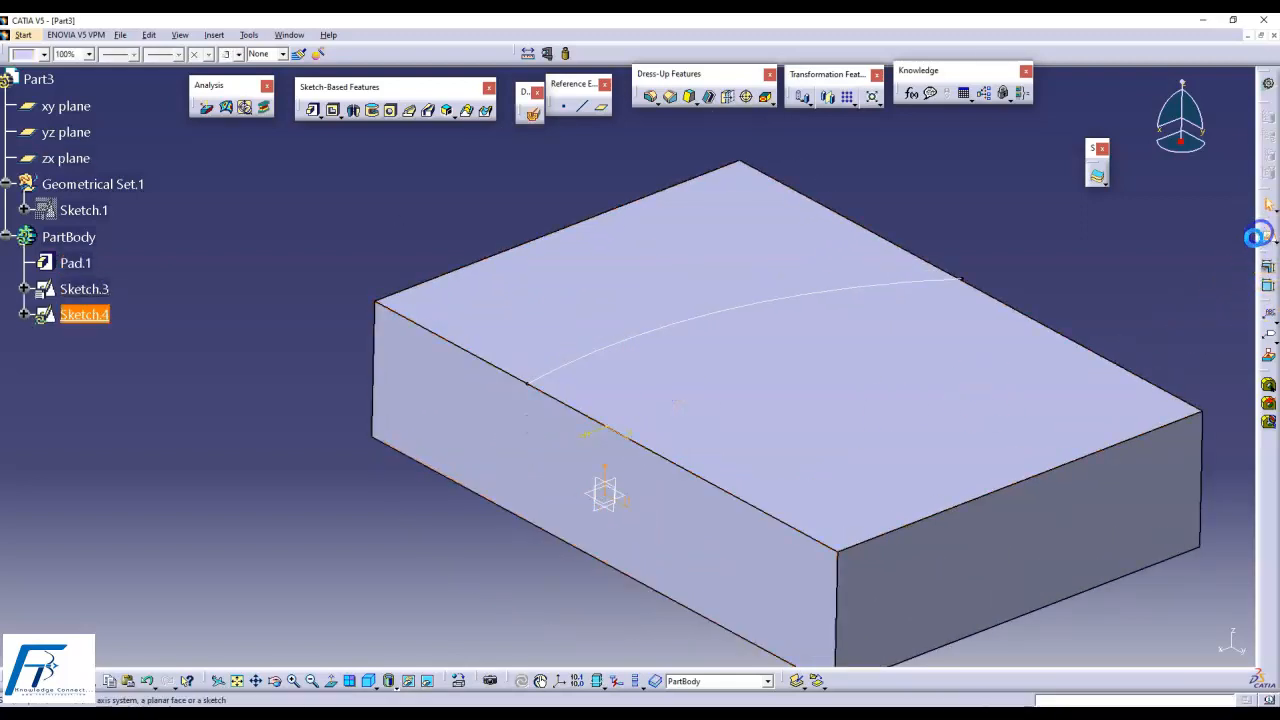
pyautogui.click(934, 364)
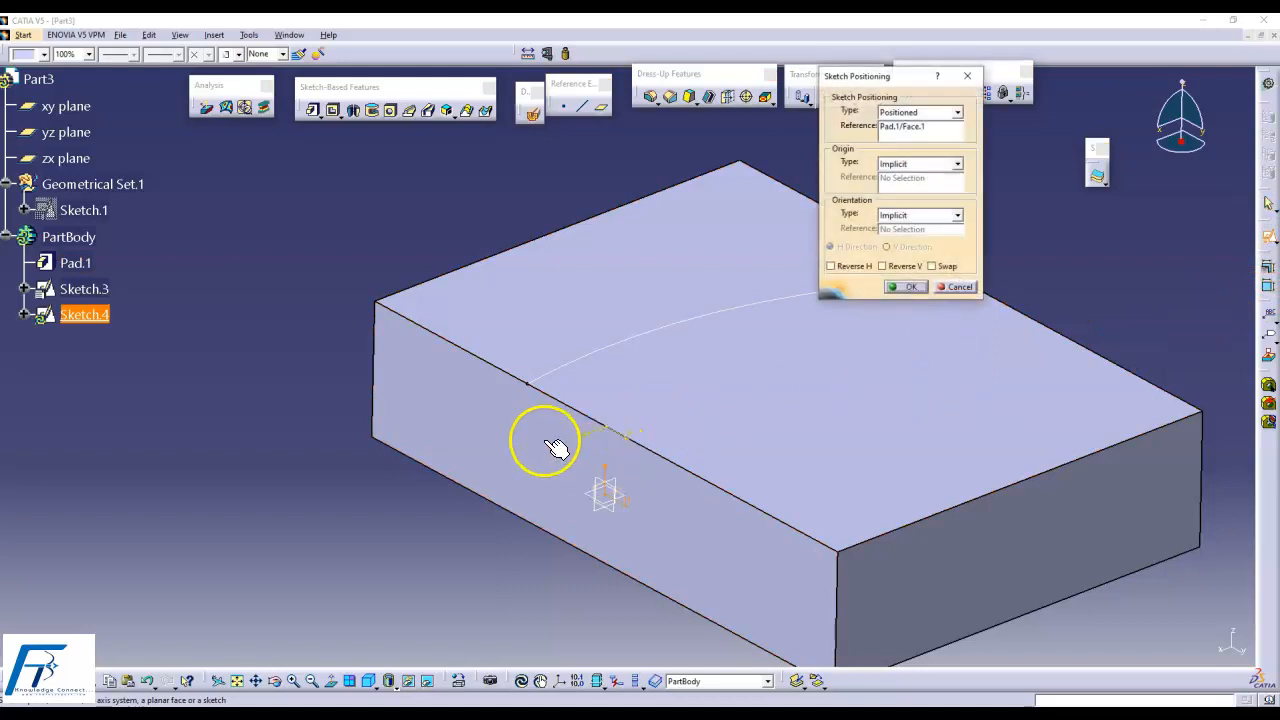
pyautogui.click(903, 288)
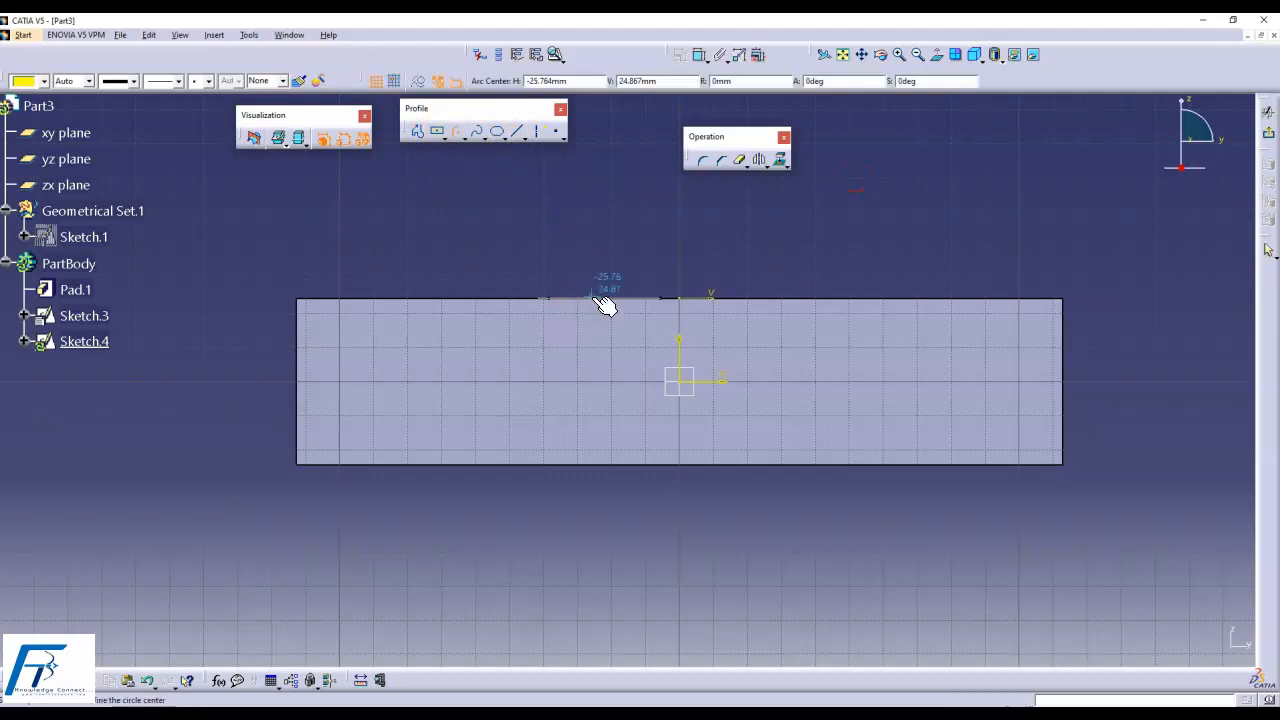
# - Draw a downward semicircular arc of about 19 mm radius, centered on the block's top edge about 26 mm to the negative side of the origin
pyautogui.click(660, 299)
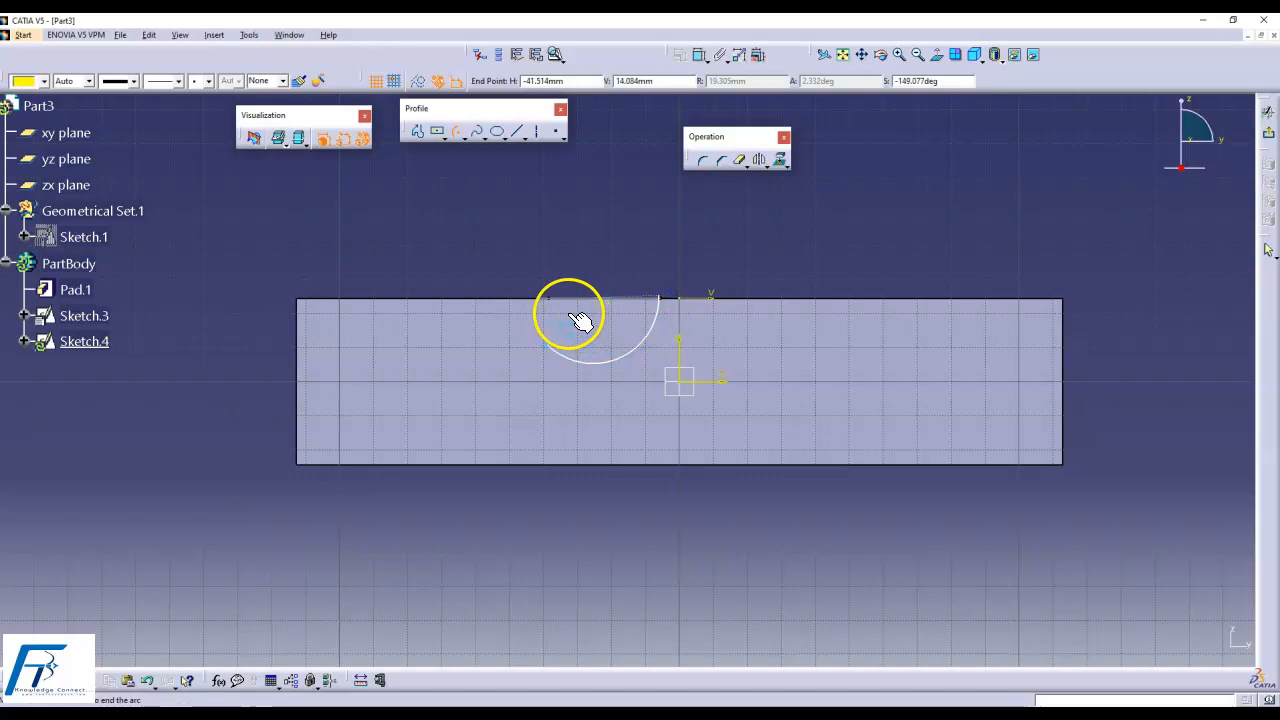
pyautogui.click(531, 297)
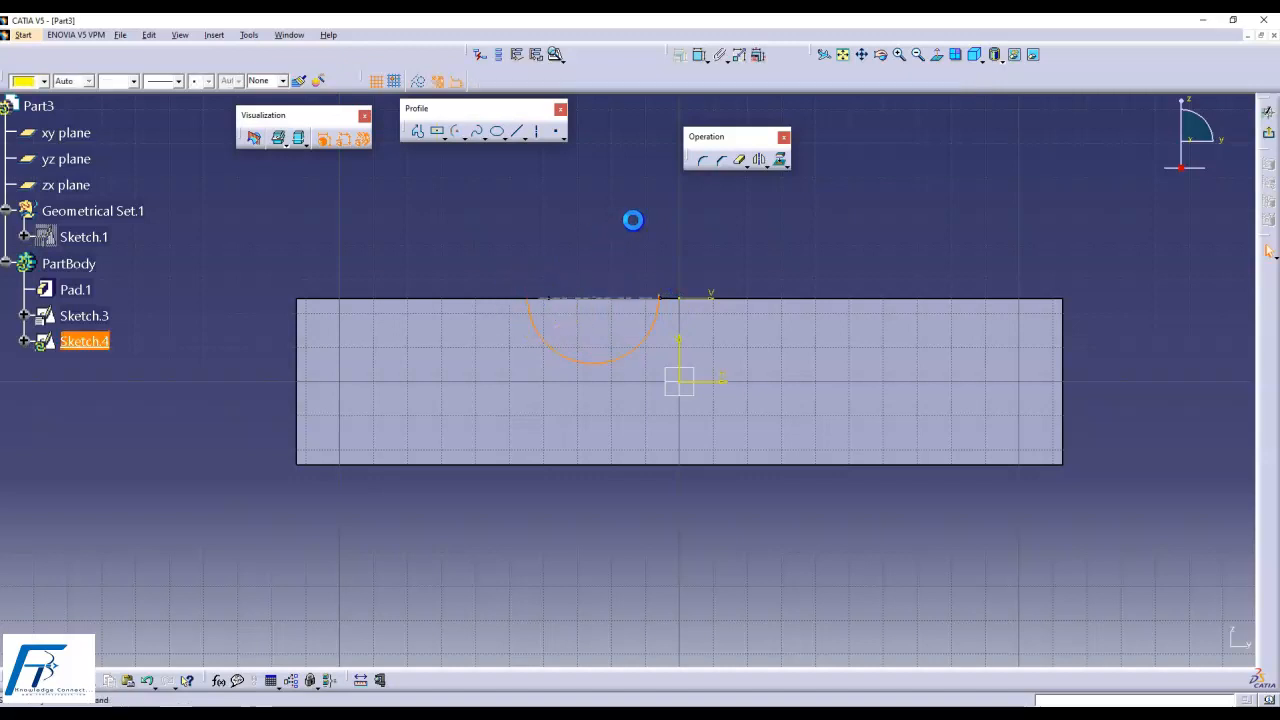
# - Constrain both endpoints of the arc coincident with the block's top edge
pyautogui.moveTo(473, 267); pyautogui.dragTo(474, 194, button='middle')
pyautogui.moveTo(501, 290); pyautogui.dragTo(491, 346, button='middle')
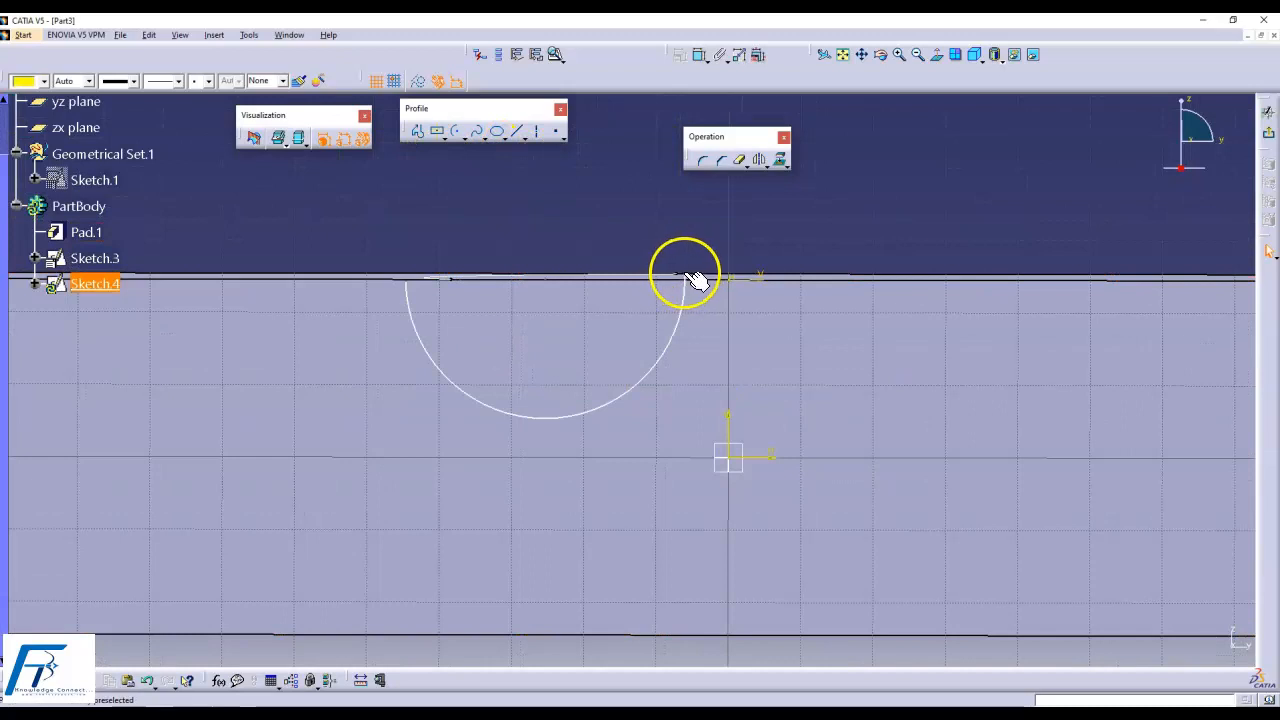
pyautogui.click(678, 281)
pyautogui.click(678, 281)
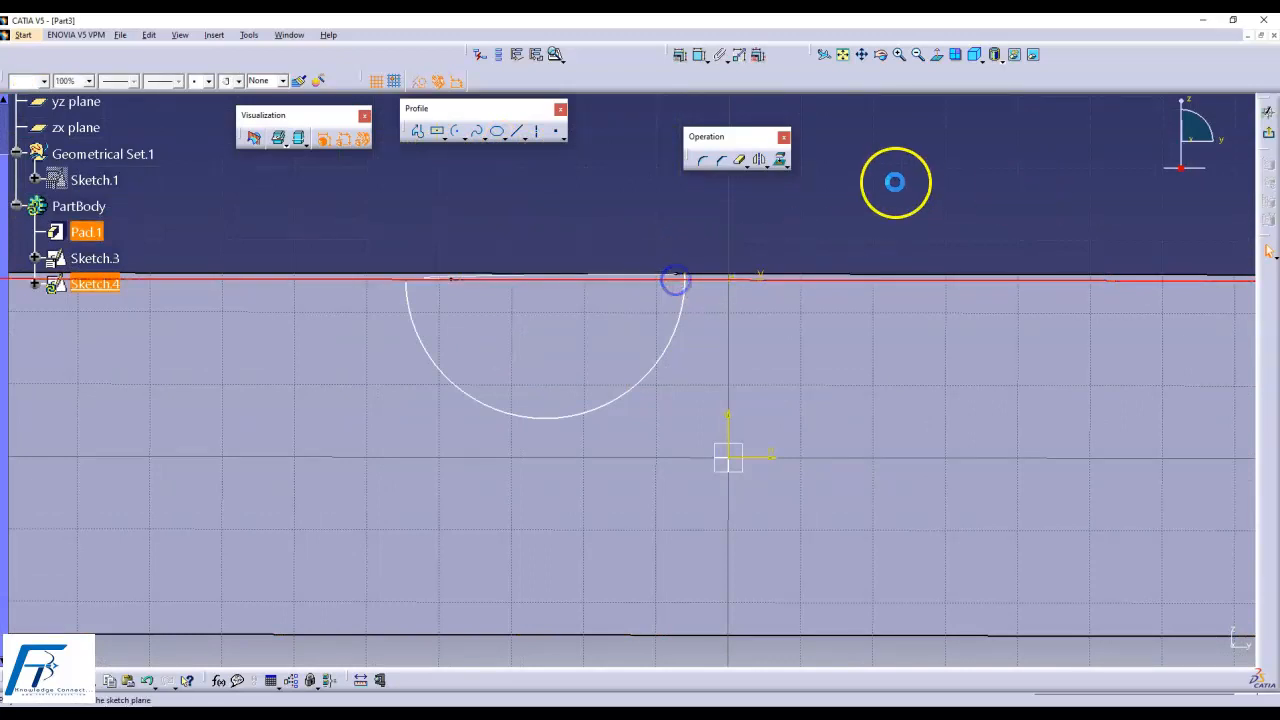
pyautogui.click(686, 58)
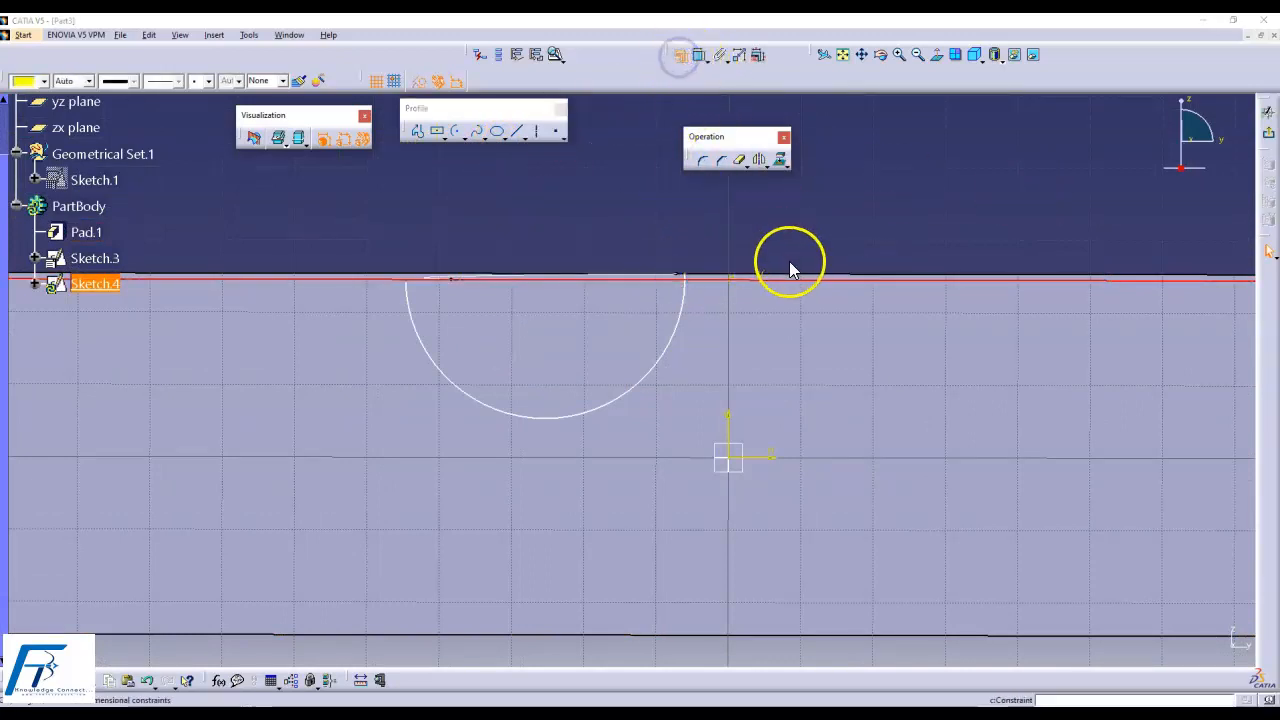
pyautogui.click(925, 173)
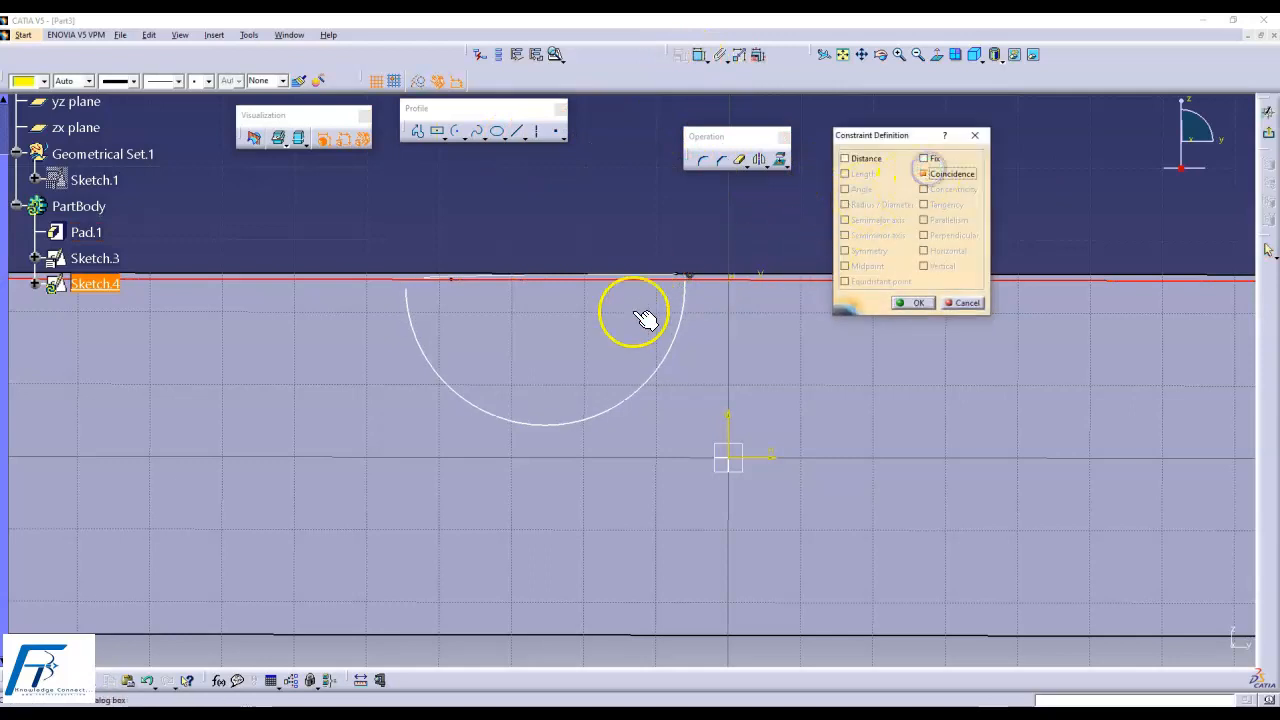
pyautogui.click(917, 303)
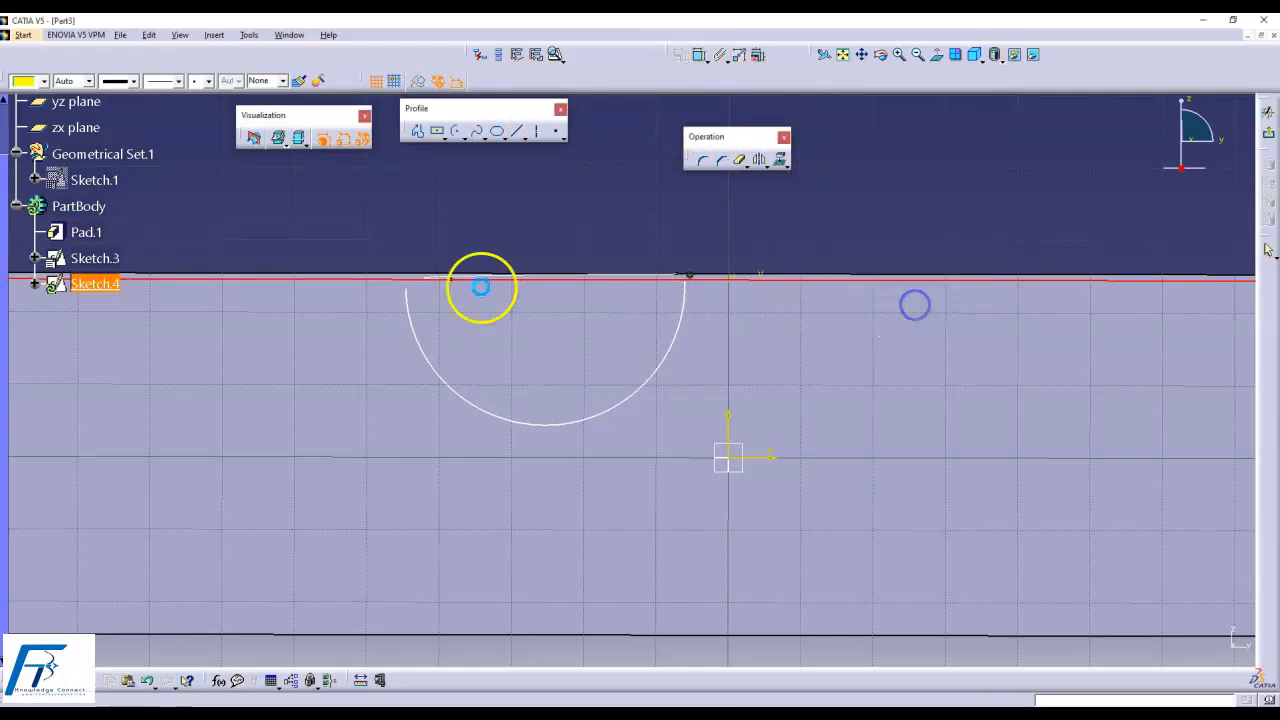
pyautogui.click(666, 262)
pyautogui.click(680, 54)
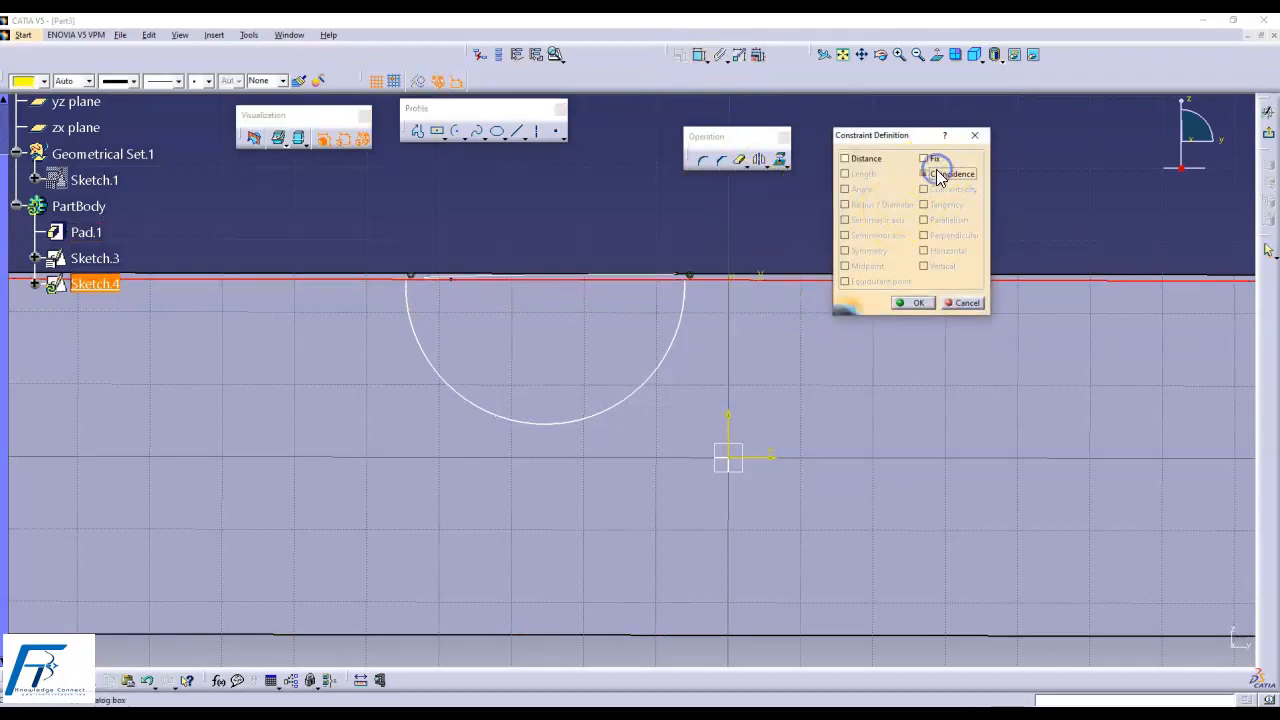
pyautogui.click(913, 303)
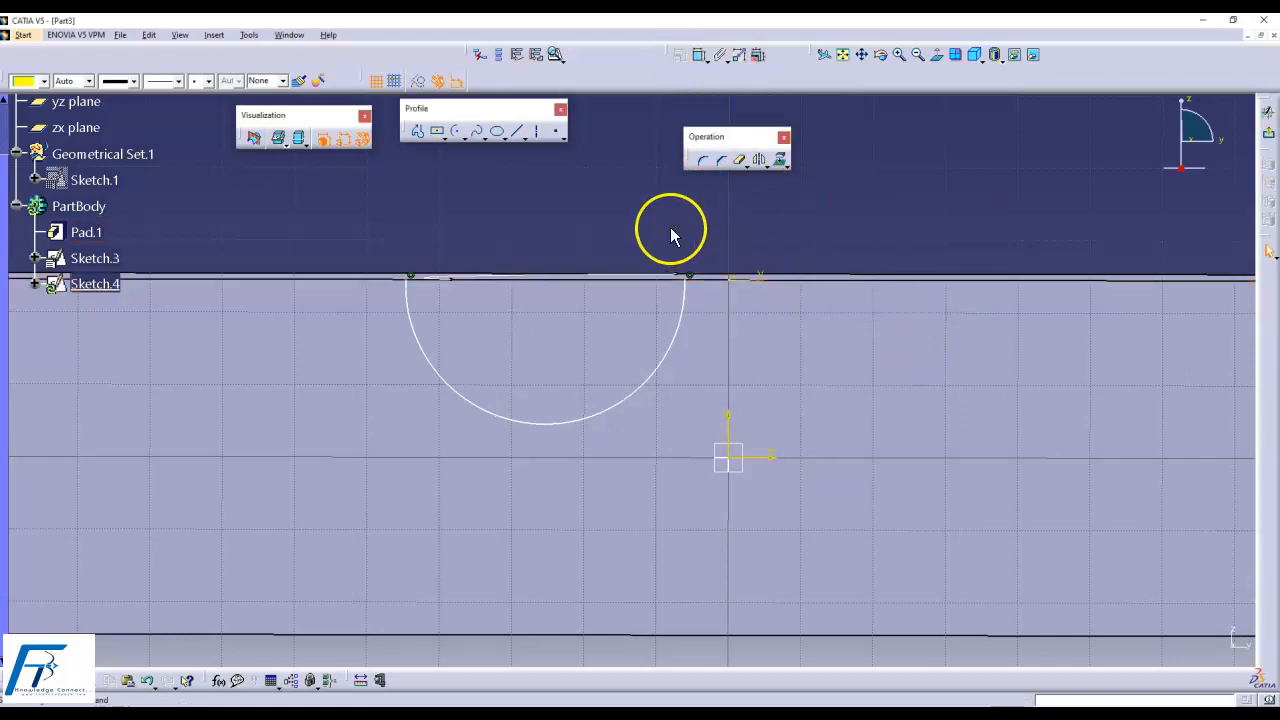
# - Close the downward semicircle with a straight profile line between the arc endpoints and exit the sketch
pyautogui.click(418, 289)
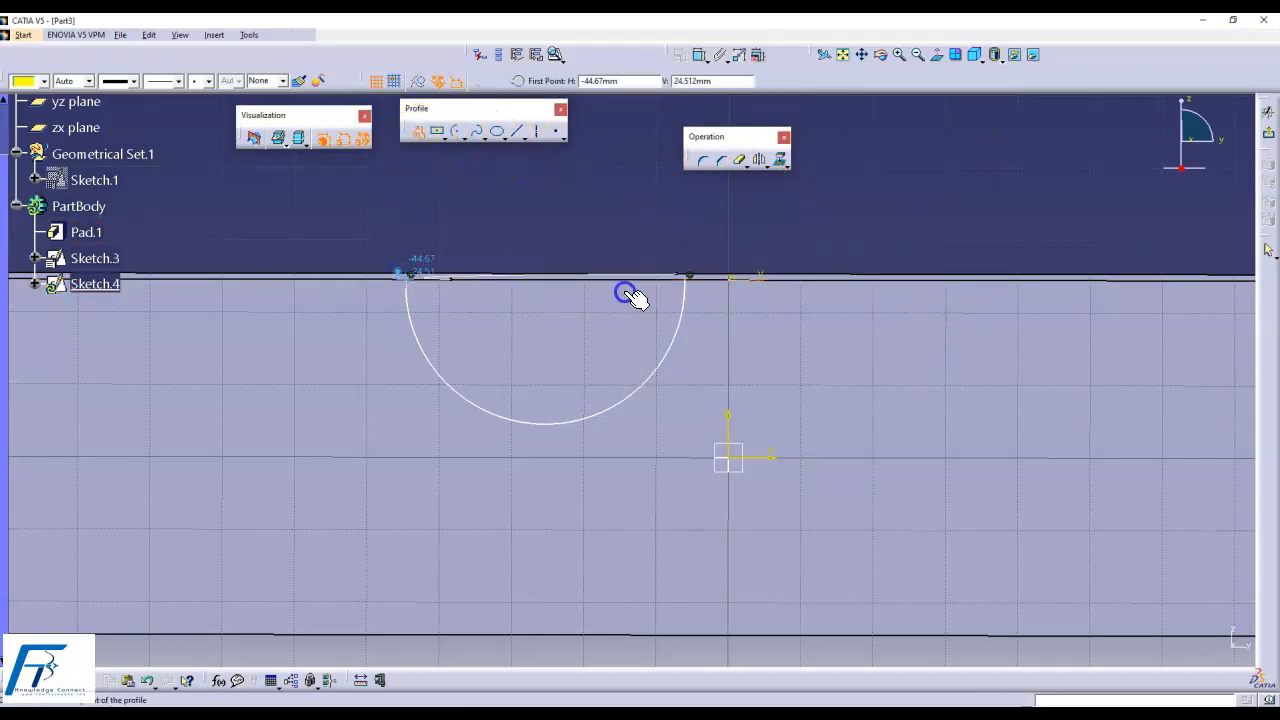
pyautogui.click(690, 279)
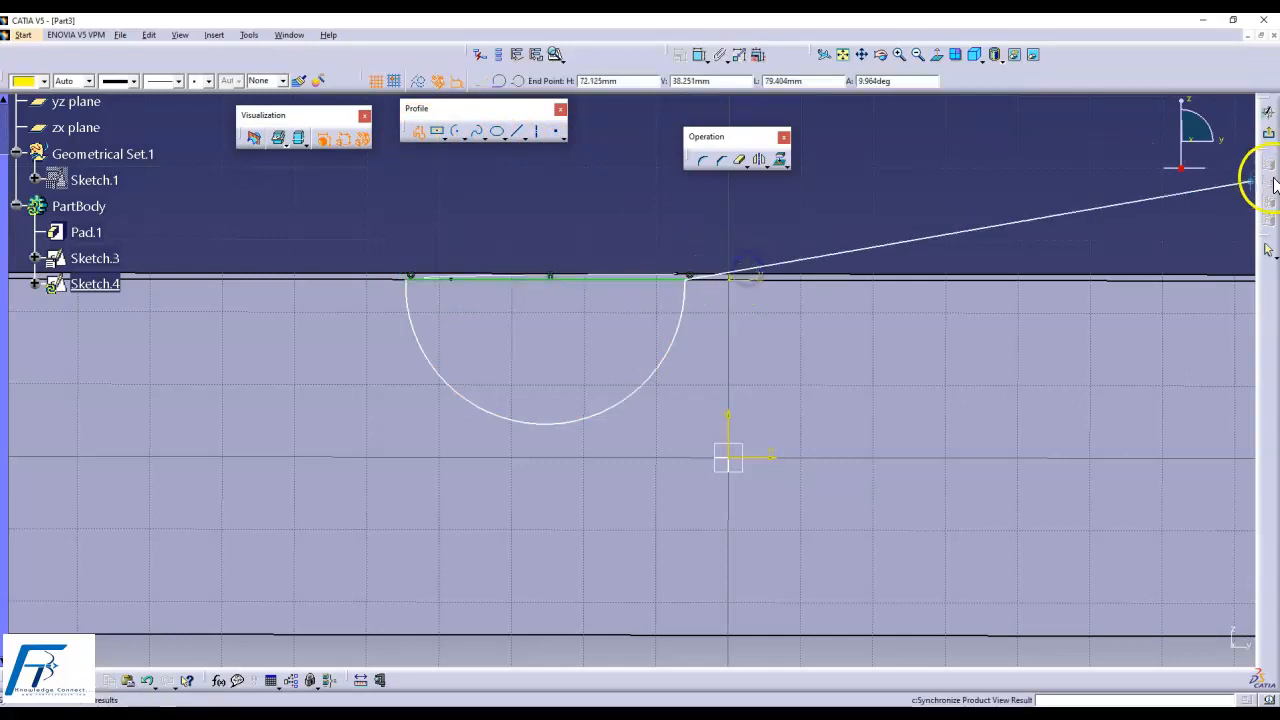
pyautogui.click(1268, 137)
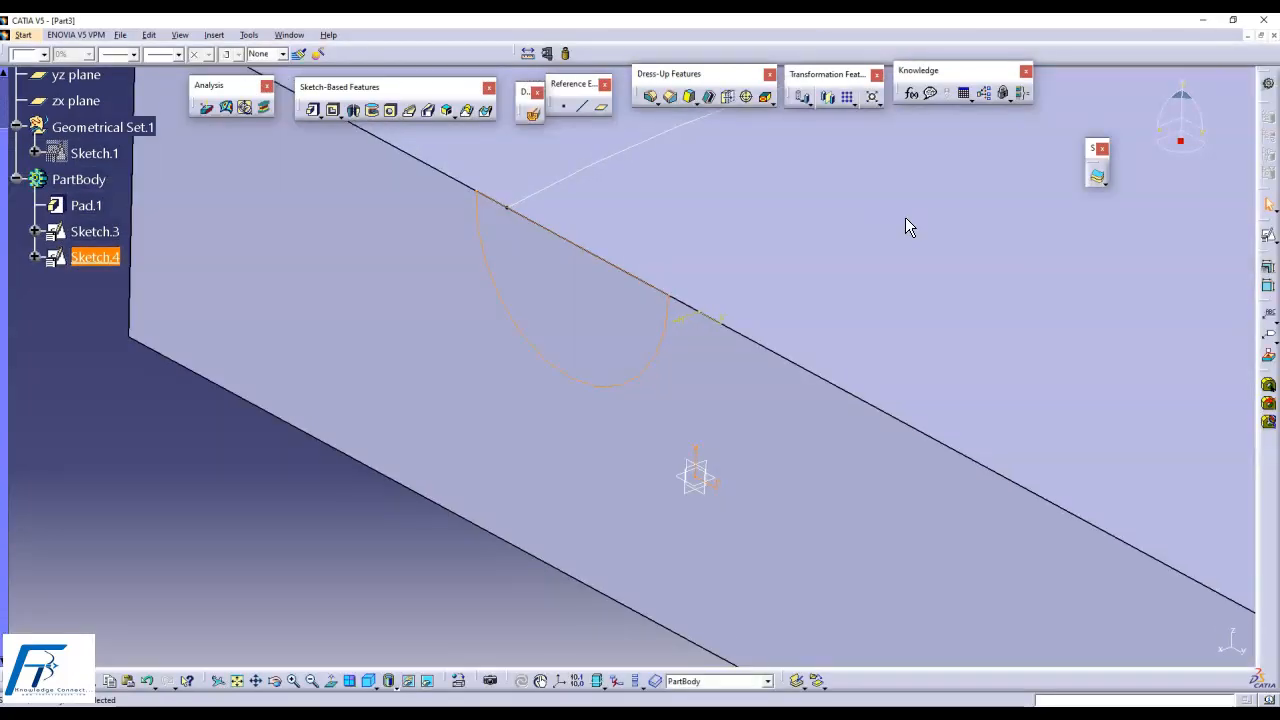
pyautogui.moveTo(519, 546); pyautogui.dragTo(566, 647, button='middle')
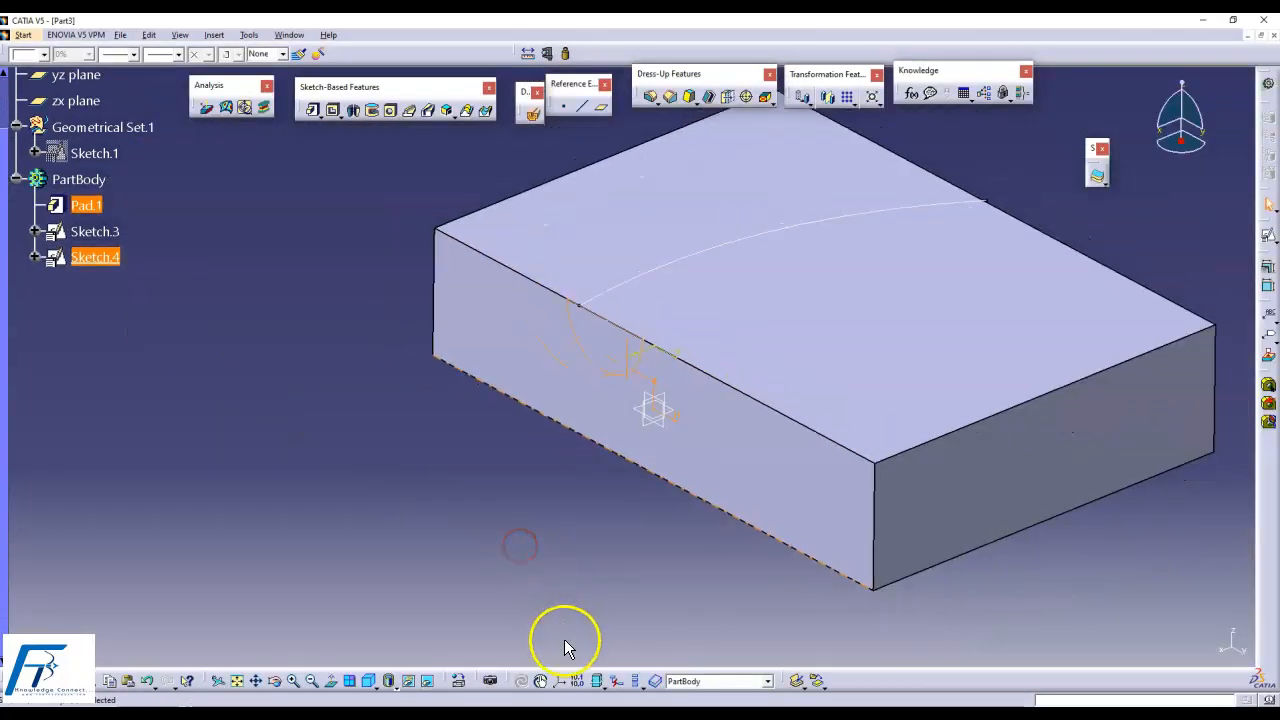
pyautogui.click(596, 535)
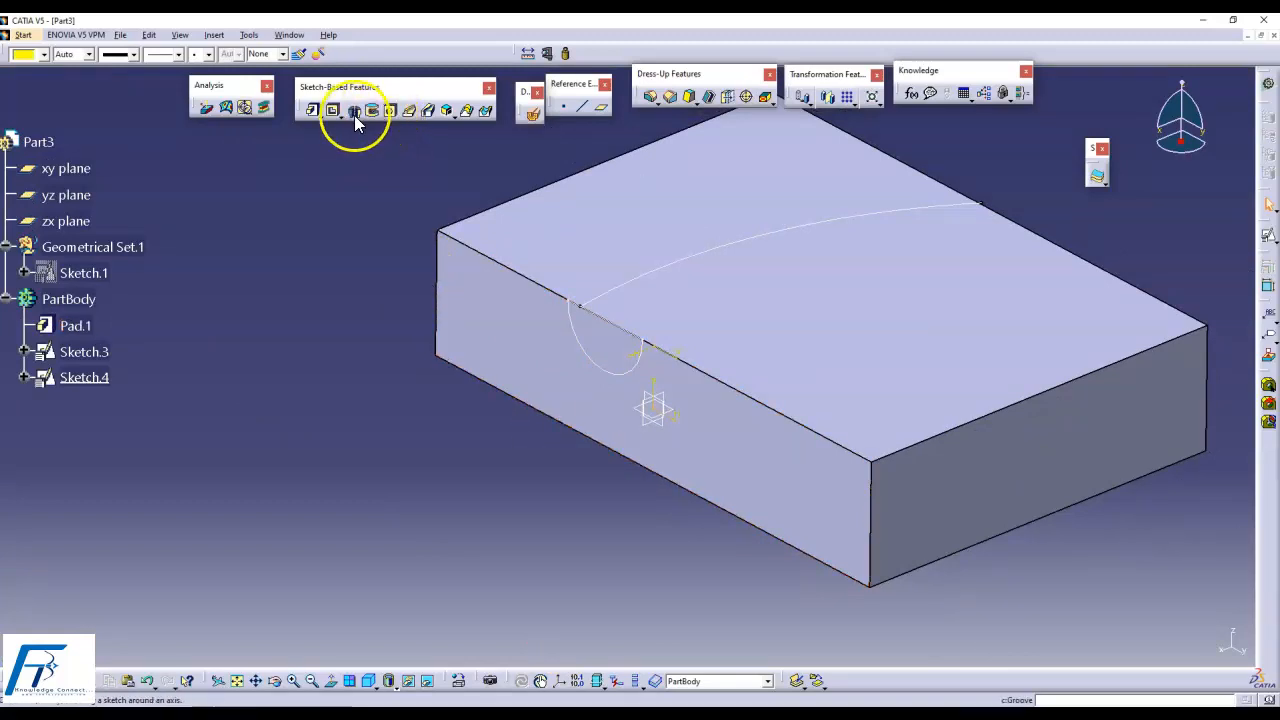
# - Define a Slot with the semicircle sketch as profile and the top-face spline as center curve, and preview the cut at its far end
pyautogui.click(428, 112)
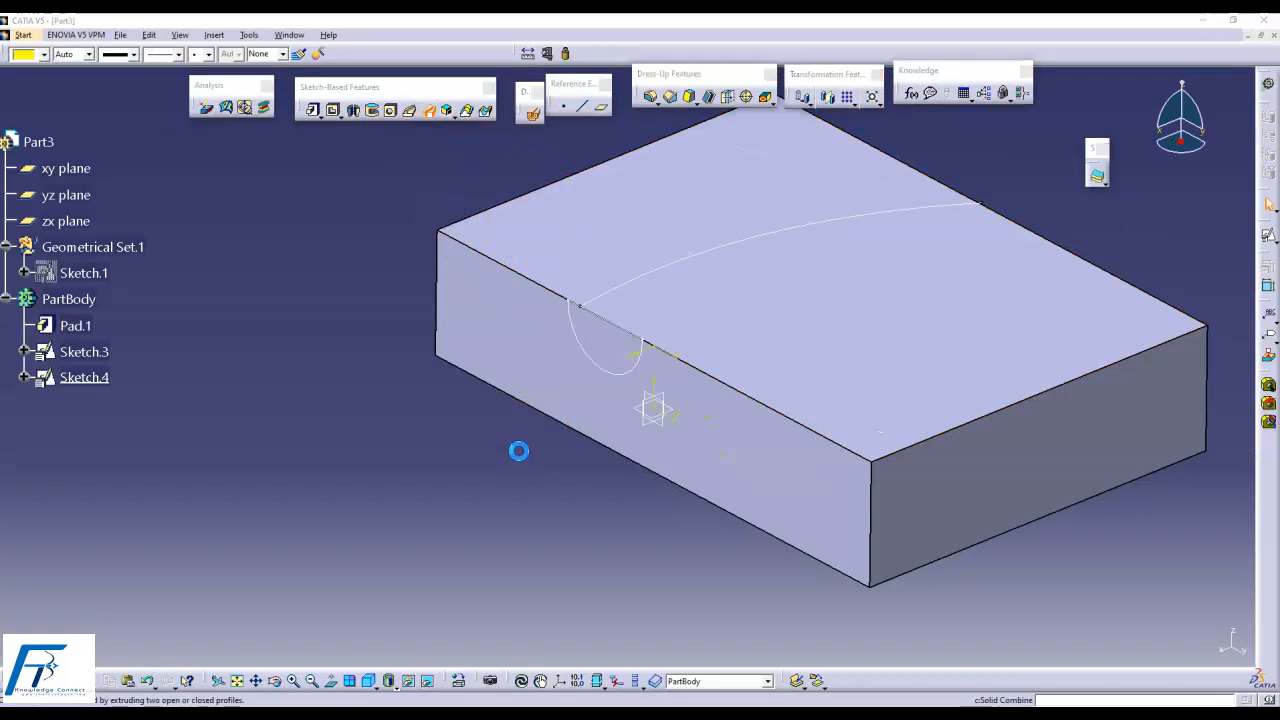
pyautogui.click(588, 375)
pyautogui.moveTo(512, 486); pyautogui.dragTo(324, 552, button='middle')
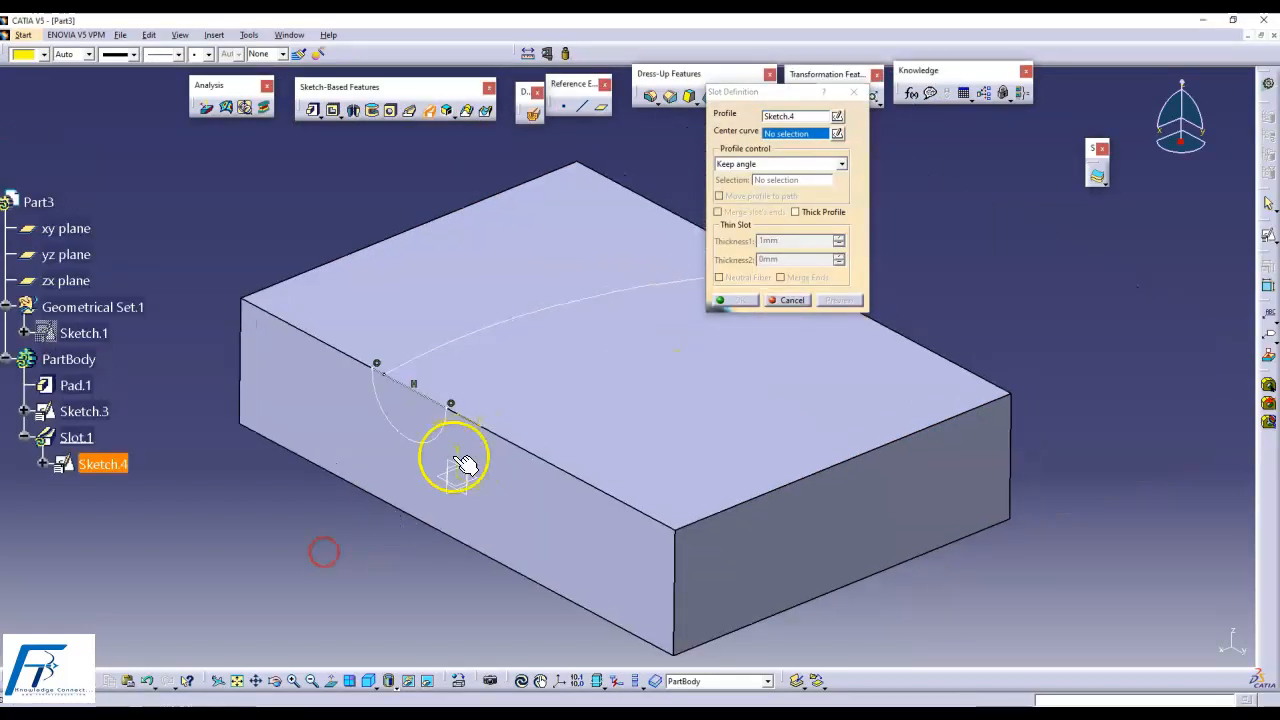
pyautogui.click(476, 336)
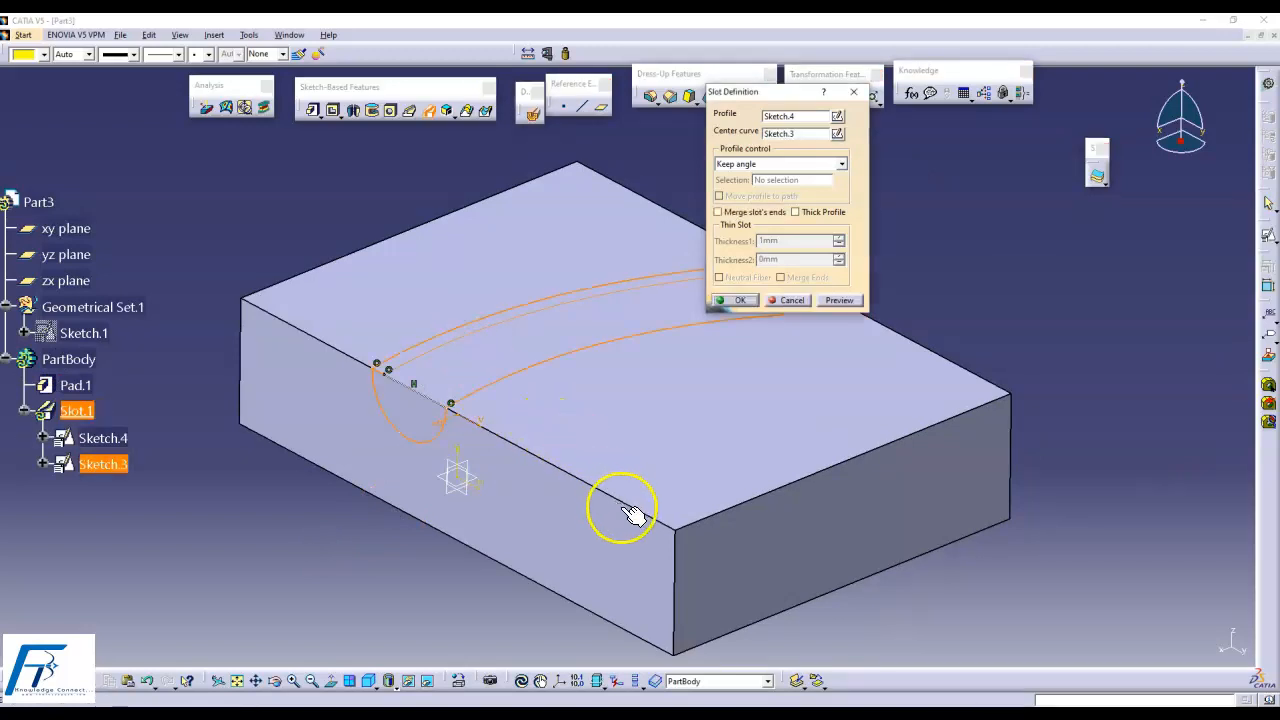
pyautogui.click(858, 300)
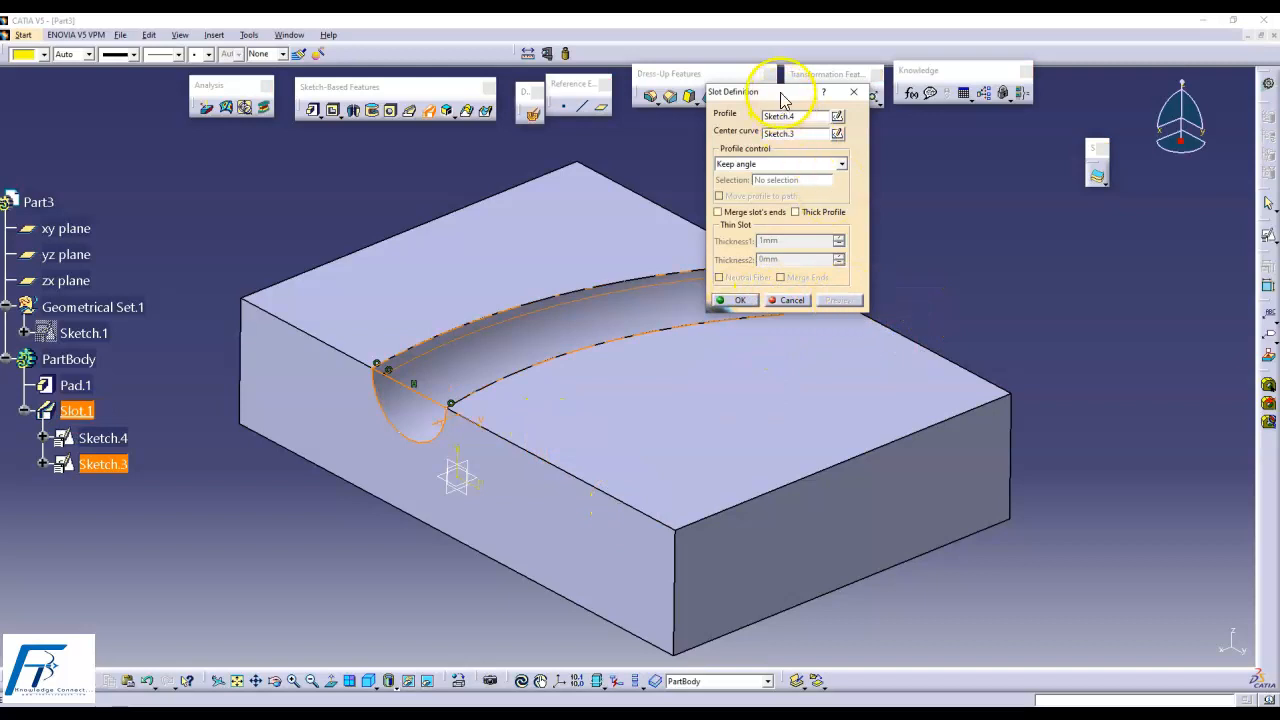
pyautogui.moveTo(782, 100); pyautogui.dragTo(932, 74)
pyautogui.moveTo(729, 346); pyautogui.dragTo(720, 434, button='middle')
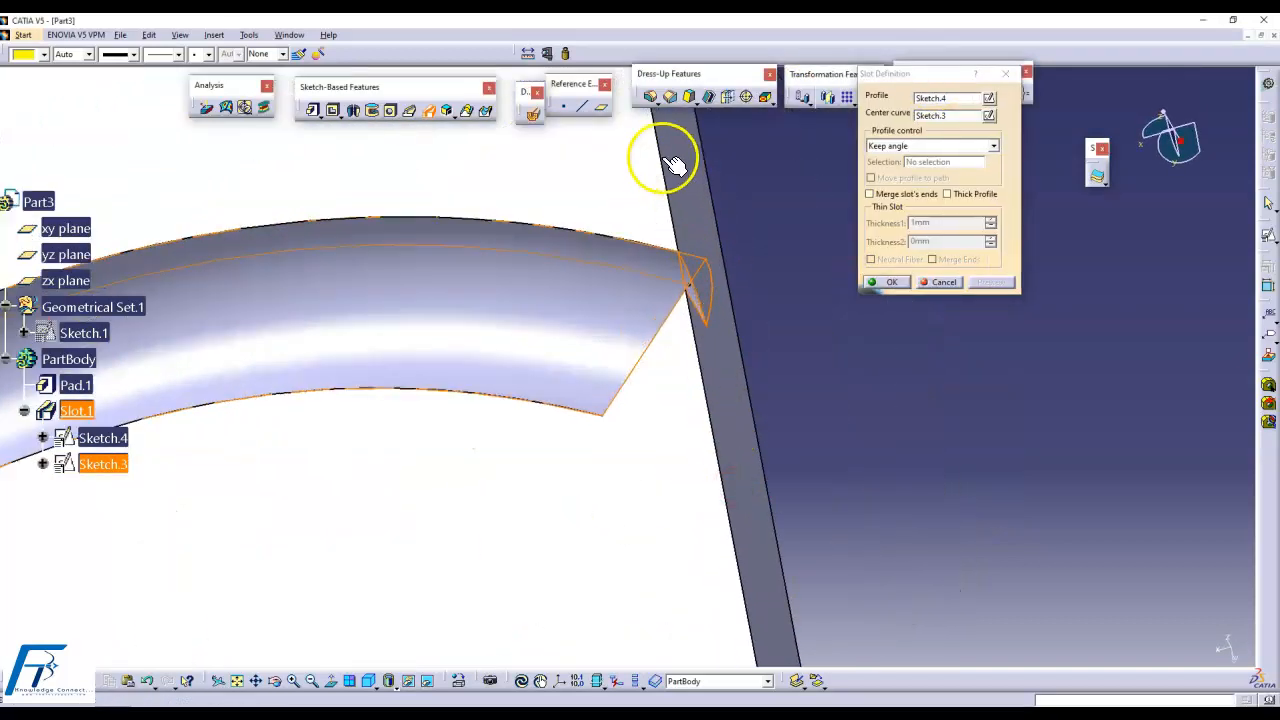
pyautogui.moveTo(734, 517); pyautogui.dragTo(866, 320, button='middle')
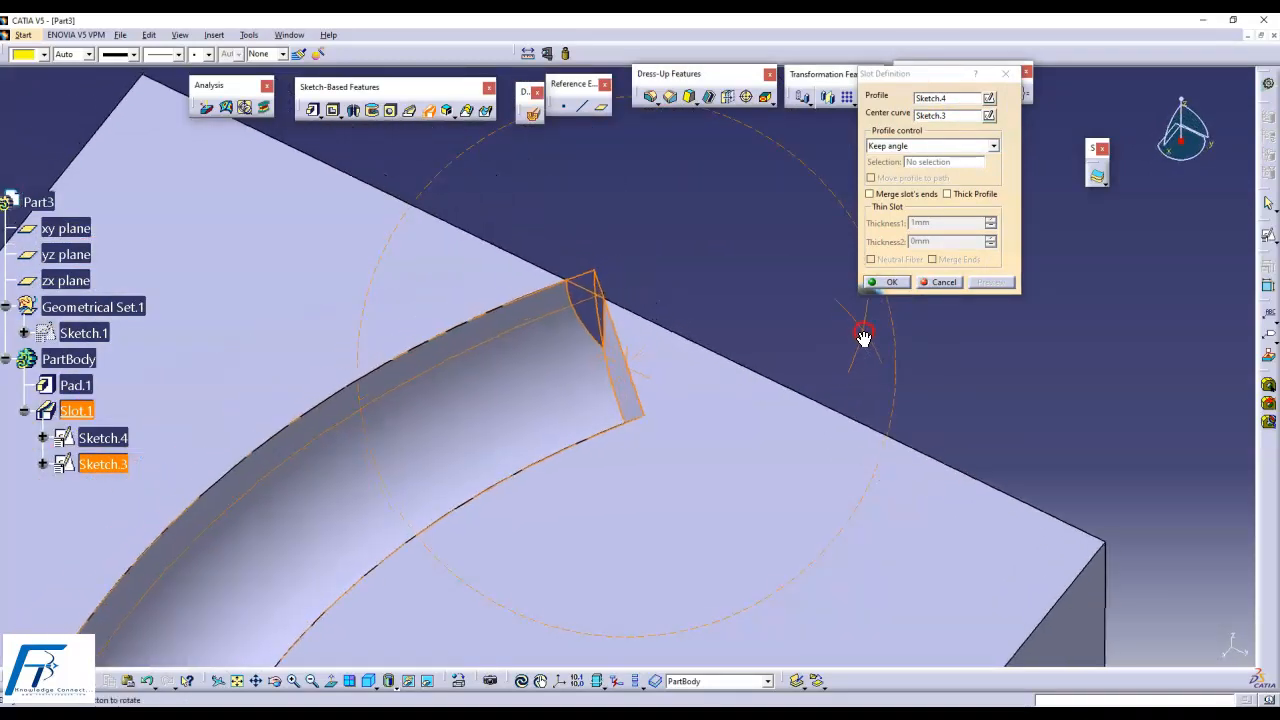
# - Complete the slot with its ends merged to the block, check the cut, and undo it
pyautogui.click(870, 193)
pyautogui.moveTo(894, 423); pyautogui.dragTo(478, 352, button='middle')
pyautogui.click(886, 284)
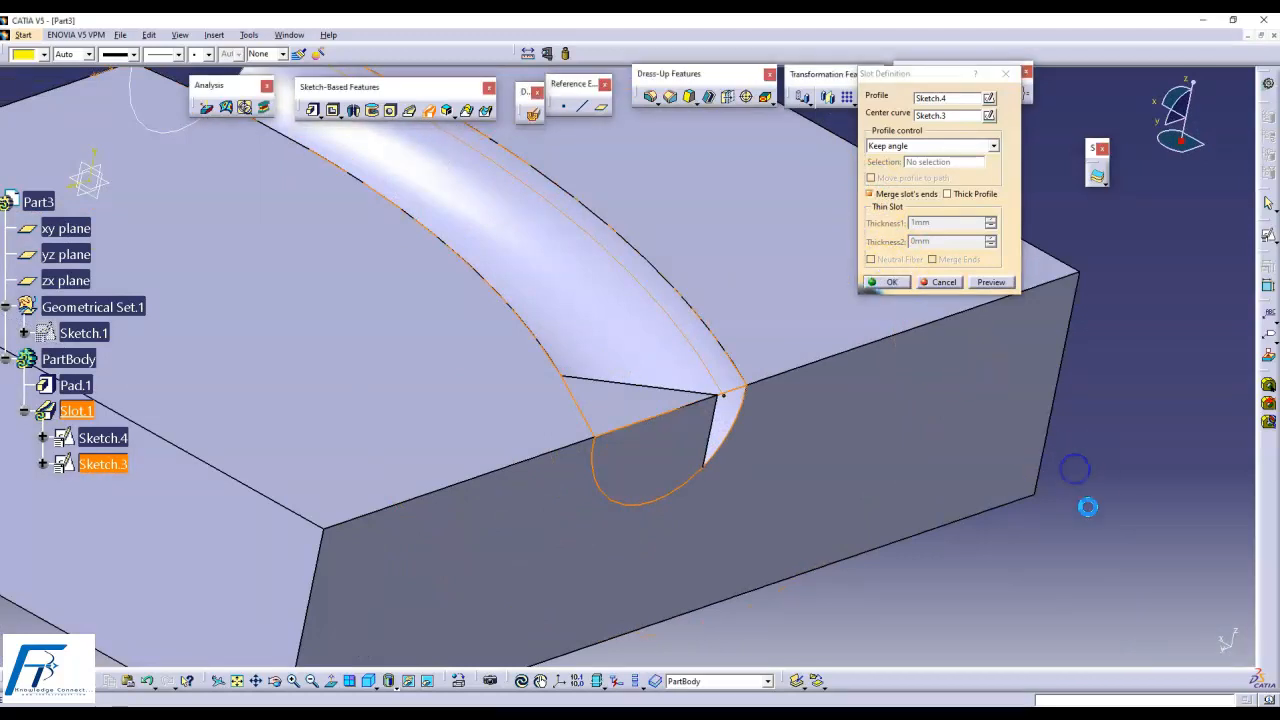
pyautogui.moveTo(574, 394); pyautogui.dragTo(709, 481, button='middle')
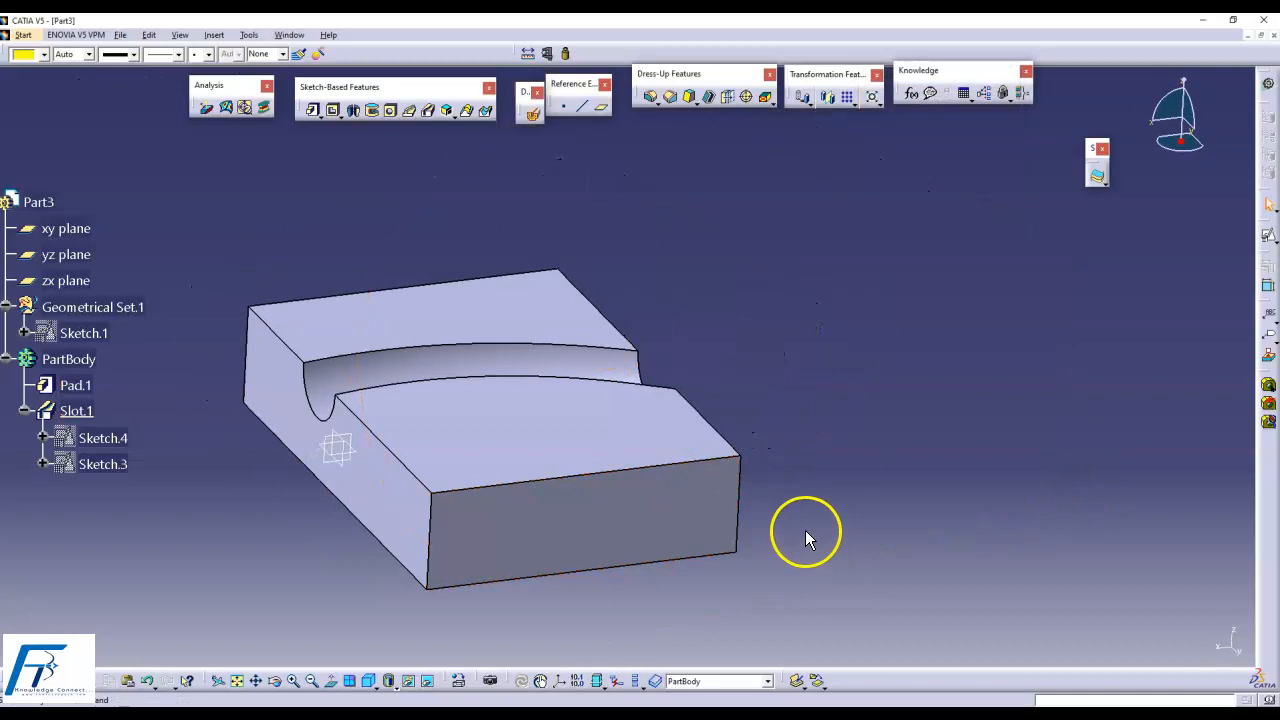
pyautogui.hotkey('ctrl', 'z')
# - Cut a Slot using the semicircle sketch as profile and the top-face spline as center curve, with Merge slot's ends enabled
pyautogui.moveTo(495, 490)
pyautogui.mouseDown(button='middle')
pyautogui.moveTo(660, 575)
pyautogui.moveTo(652, 527)
pyautogui.moveTo(726, 123)
pyautogui.moveTo(820, 100)
pyautogui.moveTo(850, 200)
pyautogui.mouseUp(button='middle')
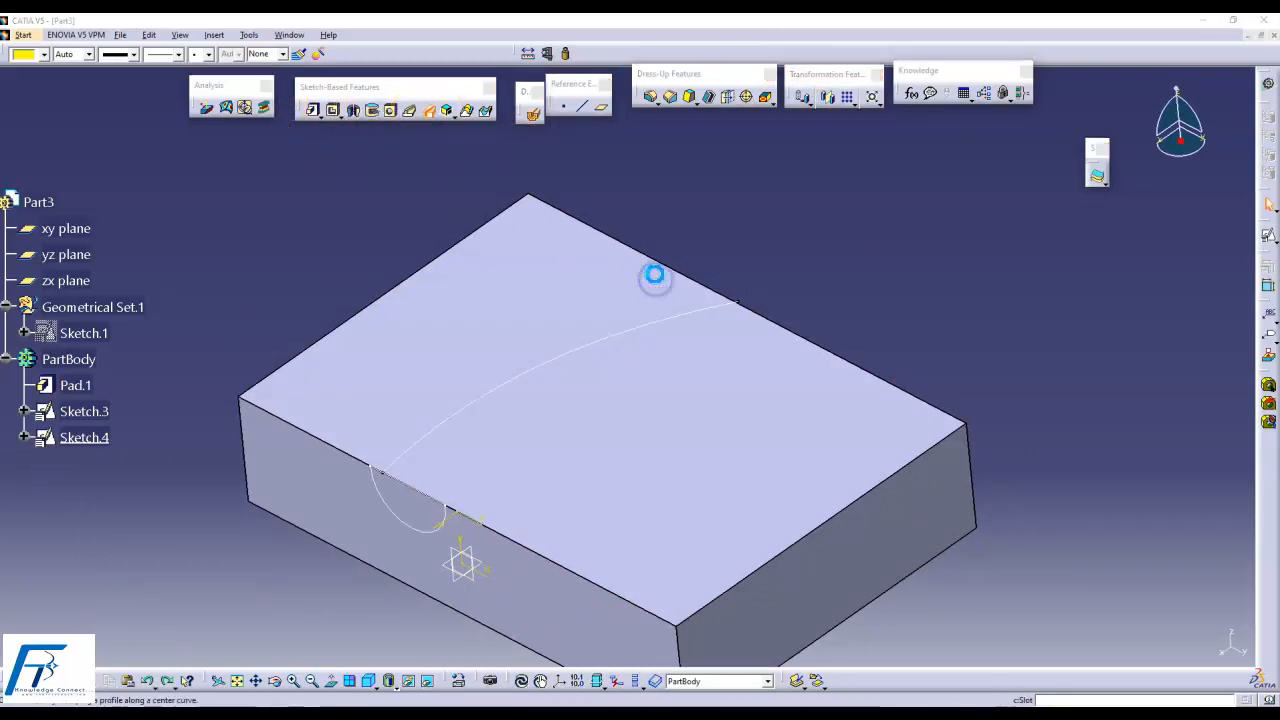
pyautogui.click(412, 527)
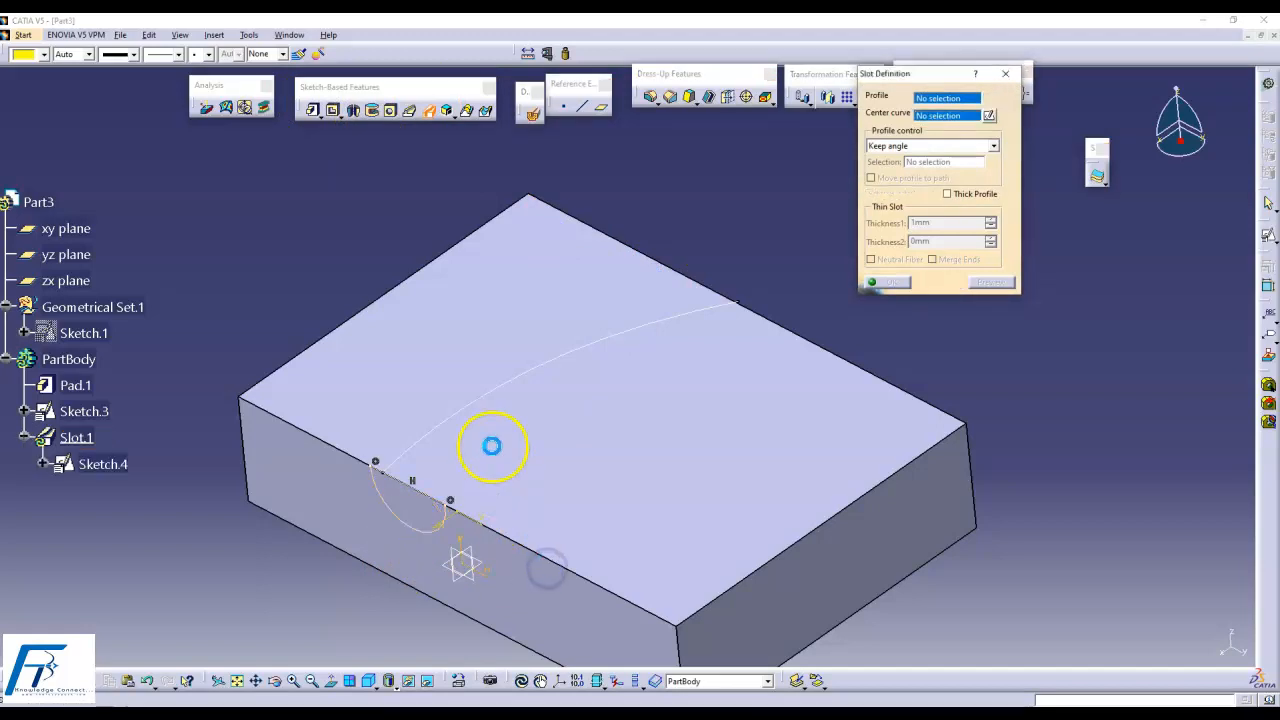
pyautogui.click(620, 336)
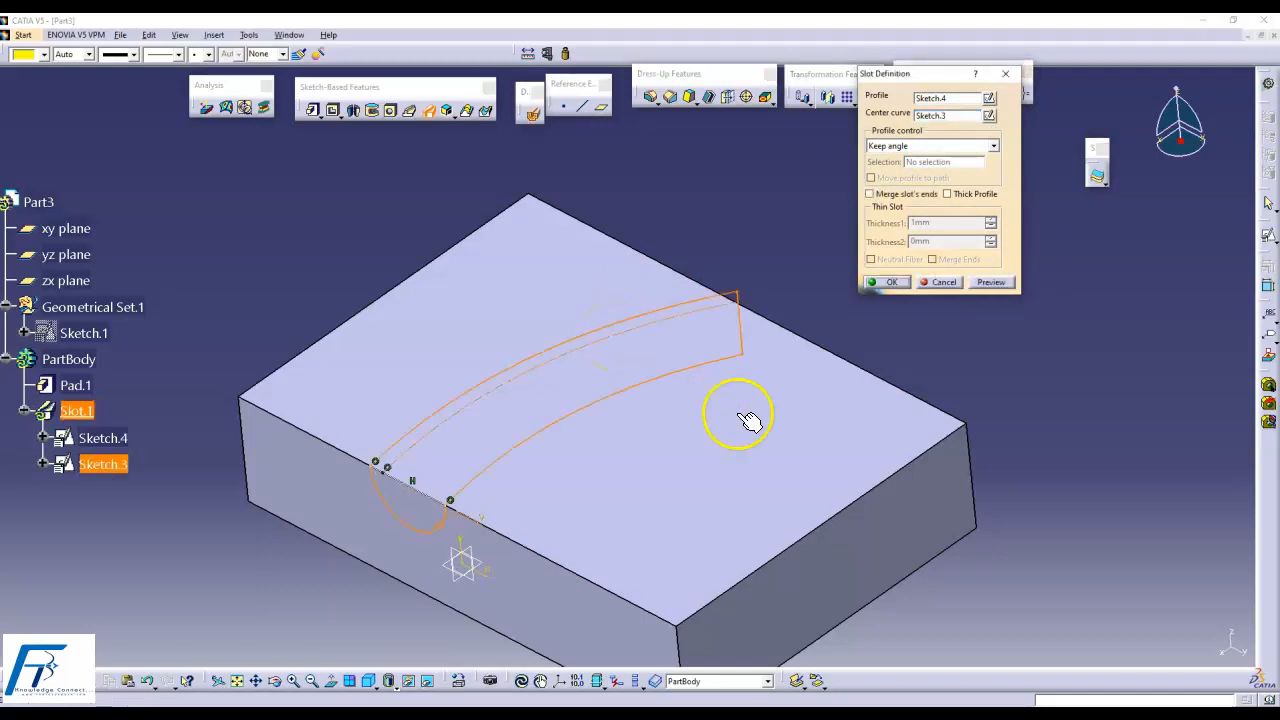
pyautogui.click(886, 195)
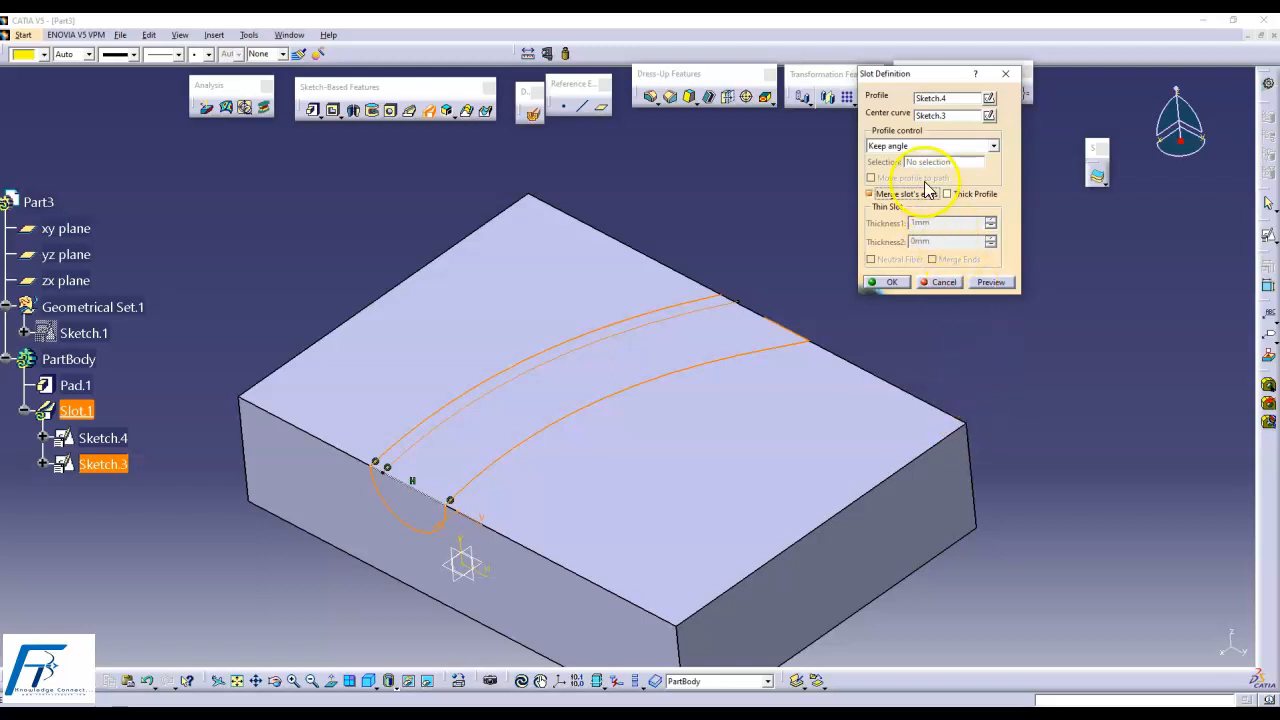
pyautogui.click(991, 283)
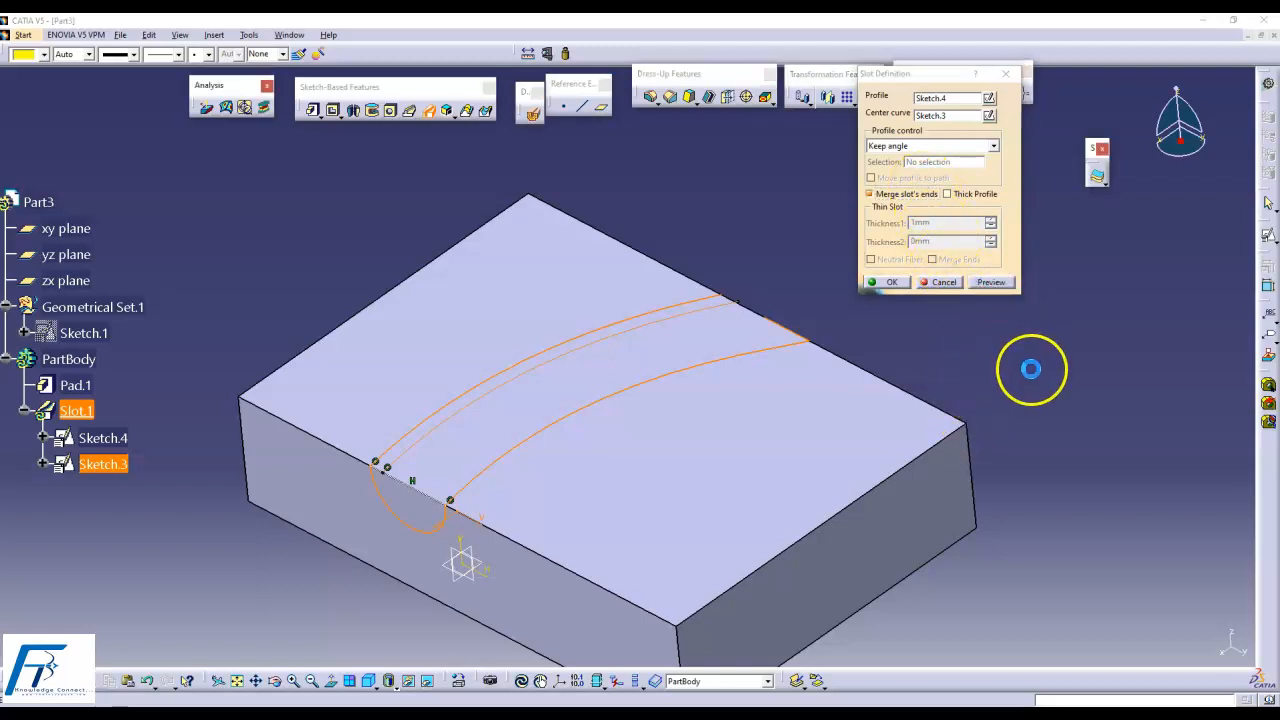
pyautogui.click(894, 283)
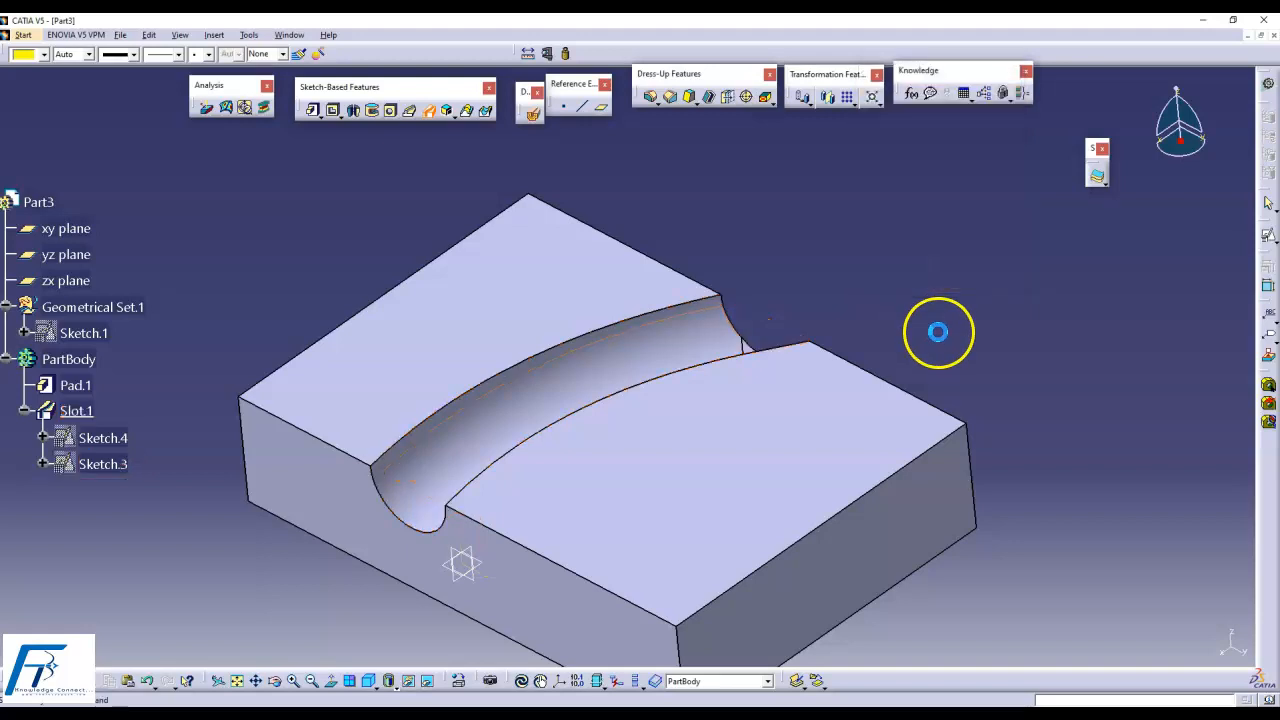
# - Reopen the slot's definition and apply it with Merge slot's ends disabled
pyautogui.click(72, 411)
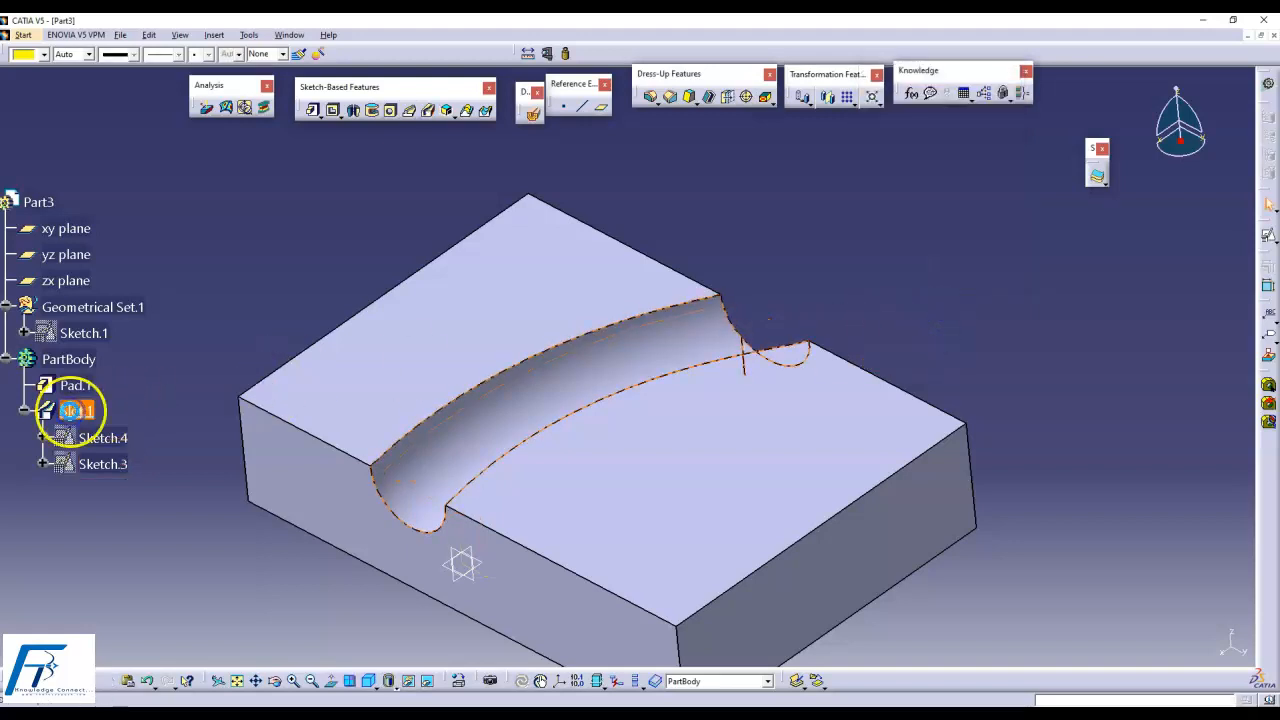
pyautogui.doubleClick(72, 411)
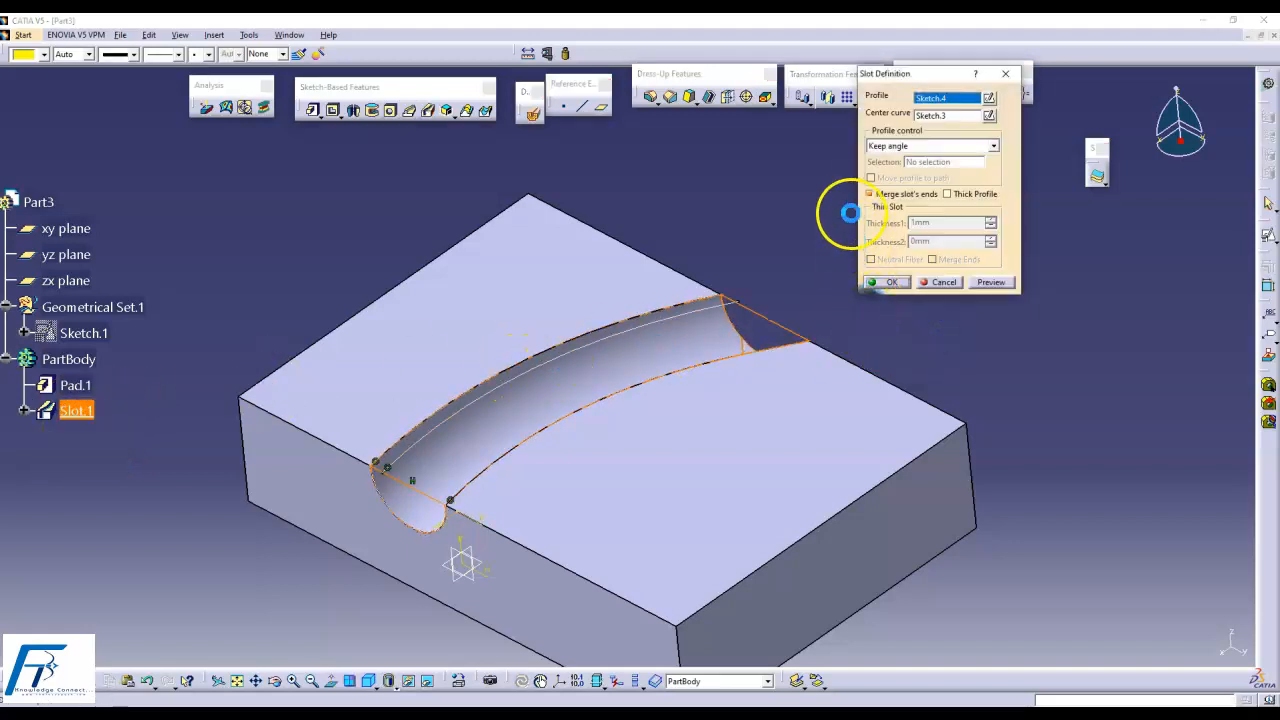
pyautogui.click(892, 284)
pyautogui.moveTo(920, 337); pyautogui.dragTo(742, 335, button='middle')
# - Edit the slot again, inspect its far end, and re-enable Merge slot's ends
pyautogui.click(78, 409)
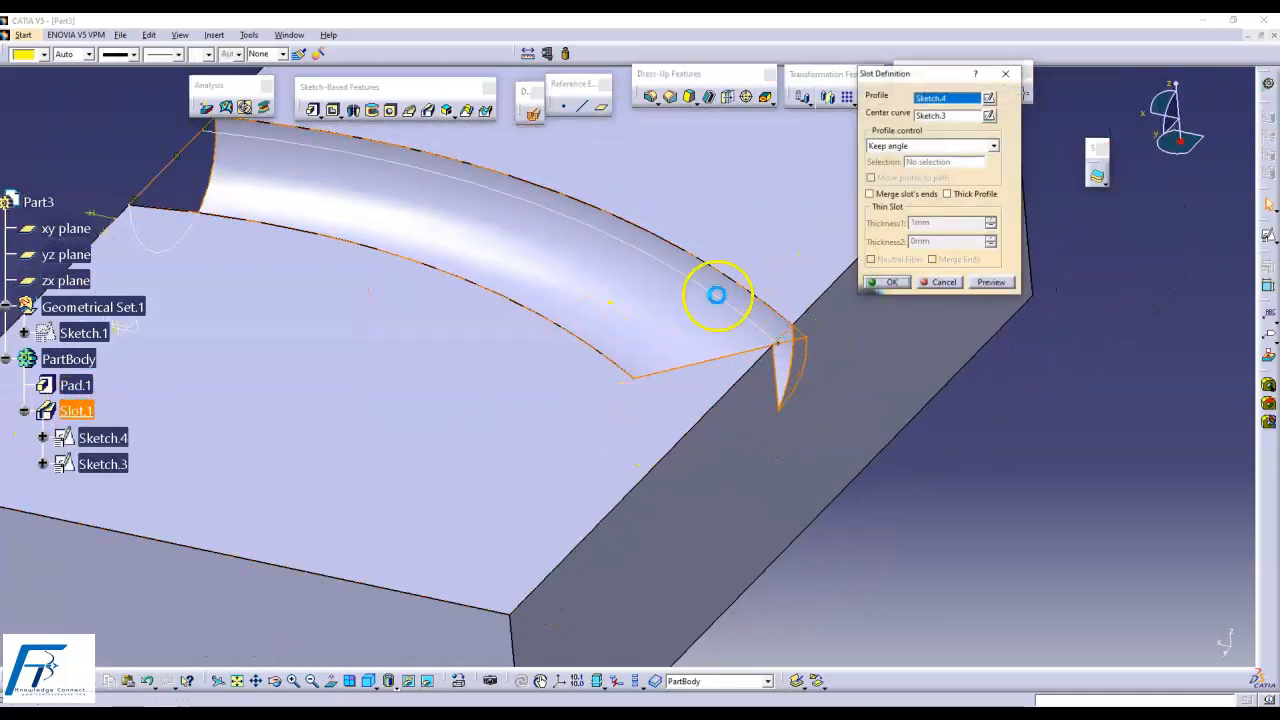
pyautogui.moveTo(698, 404); pyautogui.dragTo(797, 382, button='middle')
pyautogui.moveTo(791, 371); pyautogui.dragTo(646, 391, button='middle')
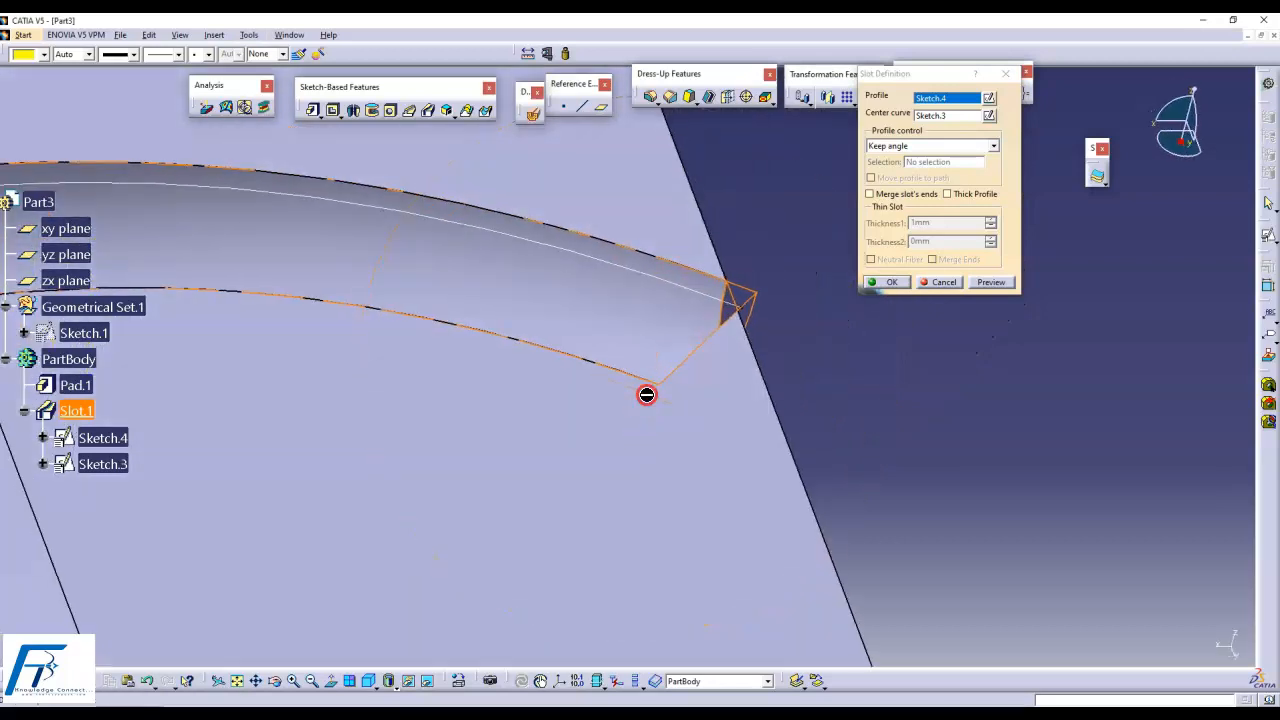
pyautogui.click(888, 198)
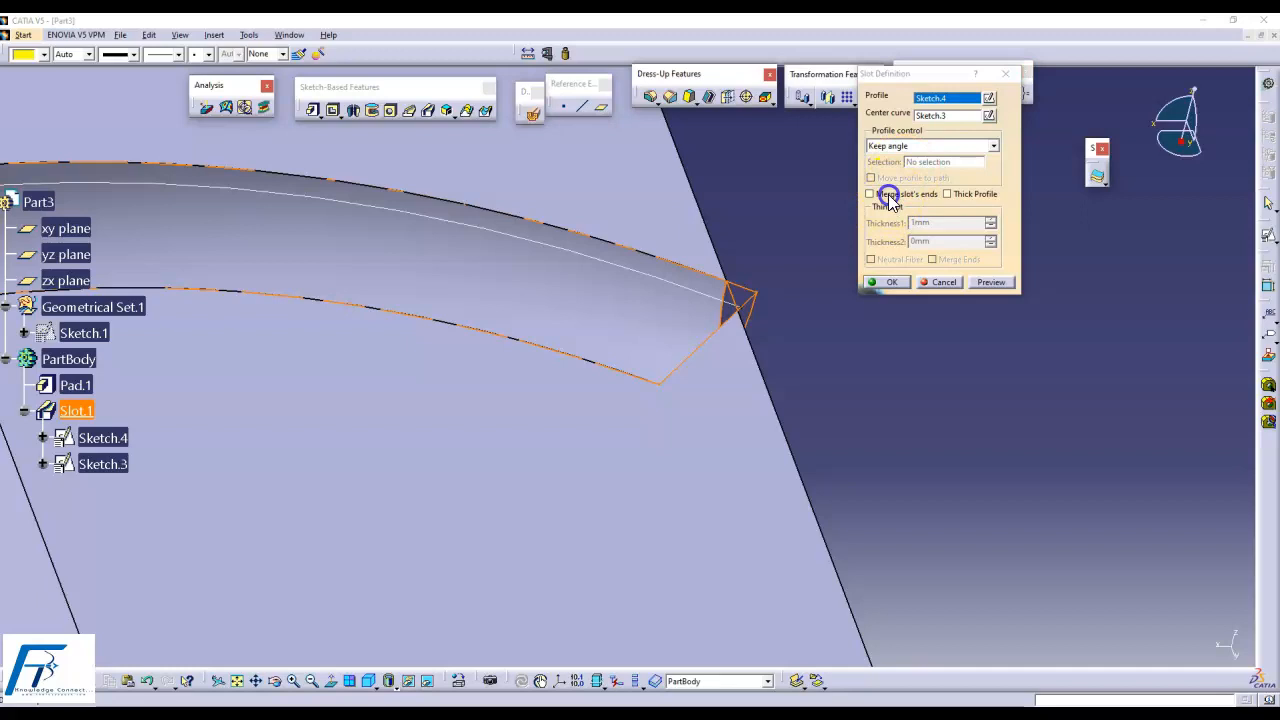
pyautogui.moveTo(873, 331); pyautogui.dragTo(926, 447, button='middle')
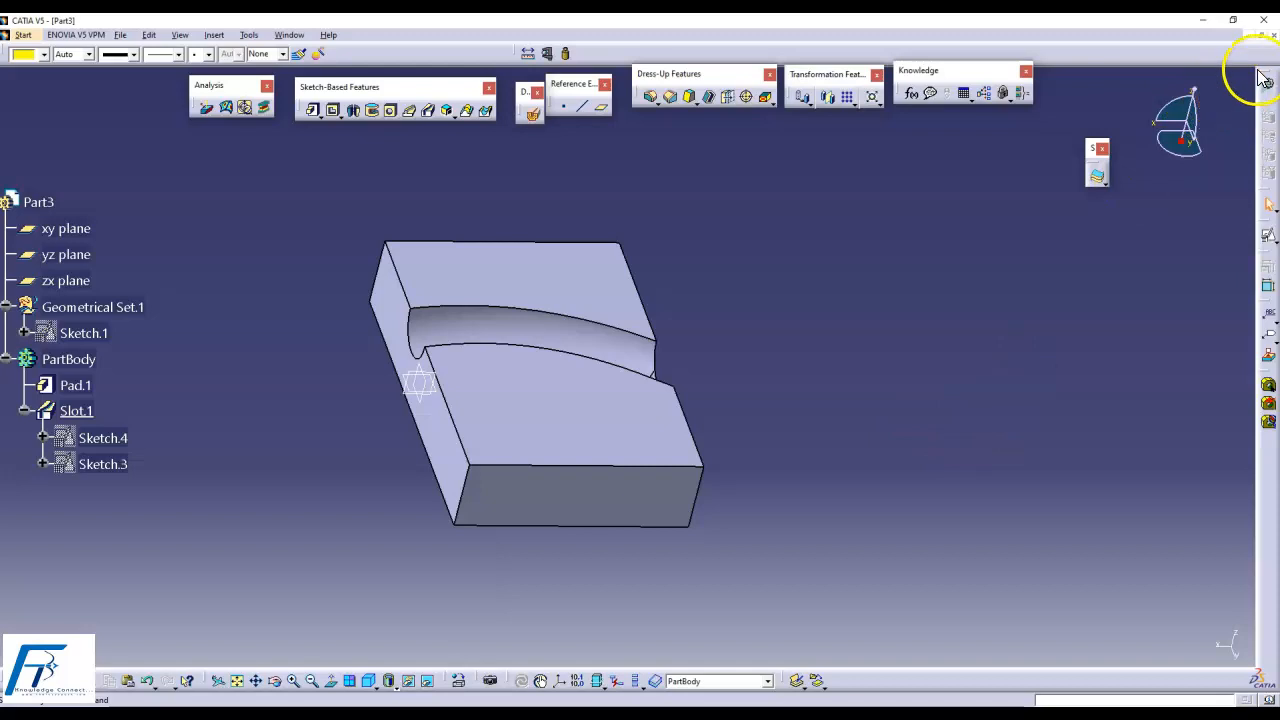
# - Close Part3, Part2 and Part1 without saving their changes
pyautogui.click(1274, 35)
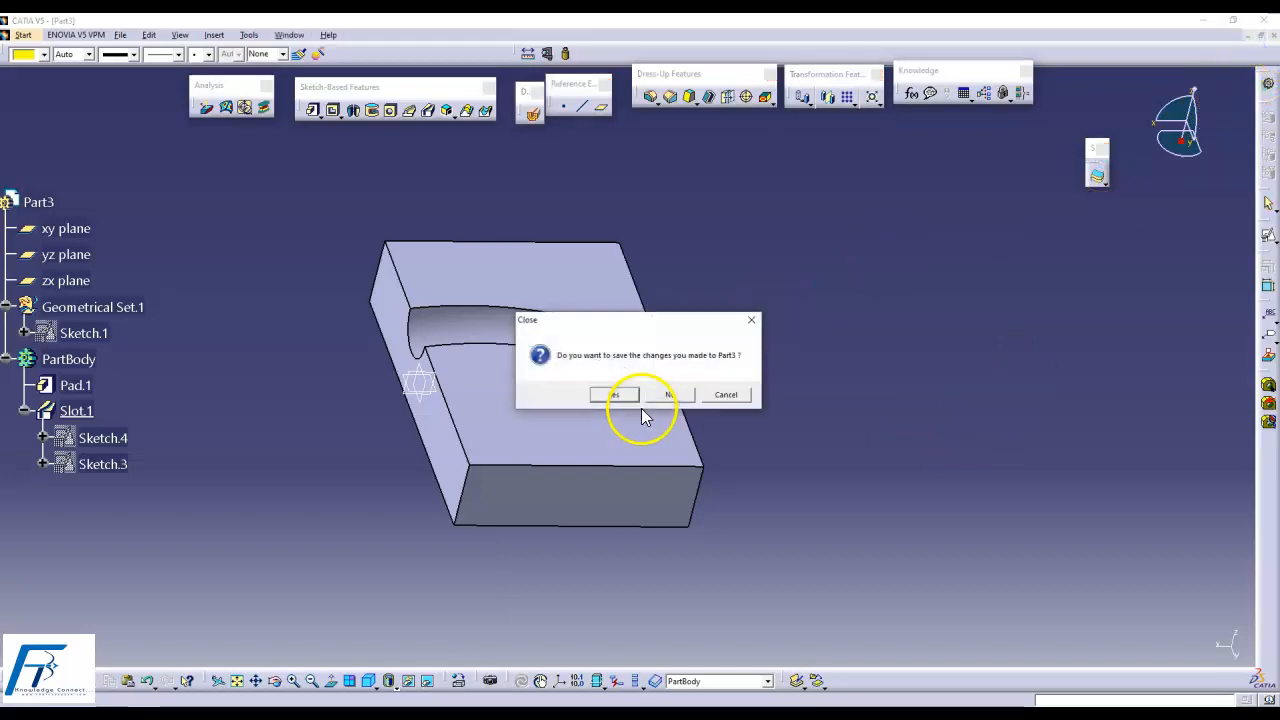
pyautogui.click(651, 397)
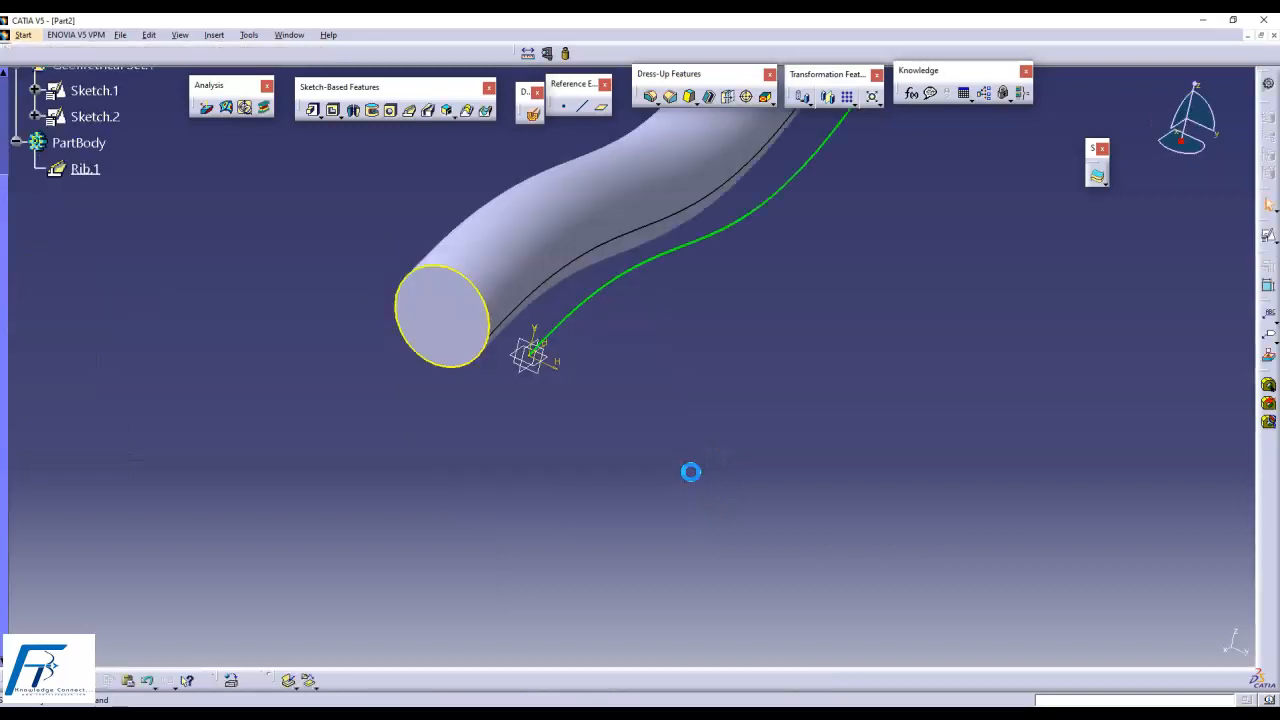
pyautogui.click(1274, 36)
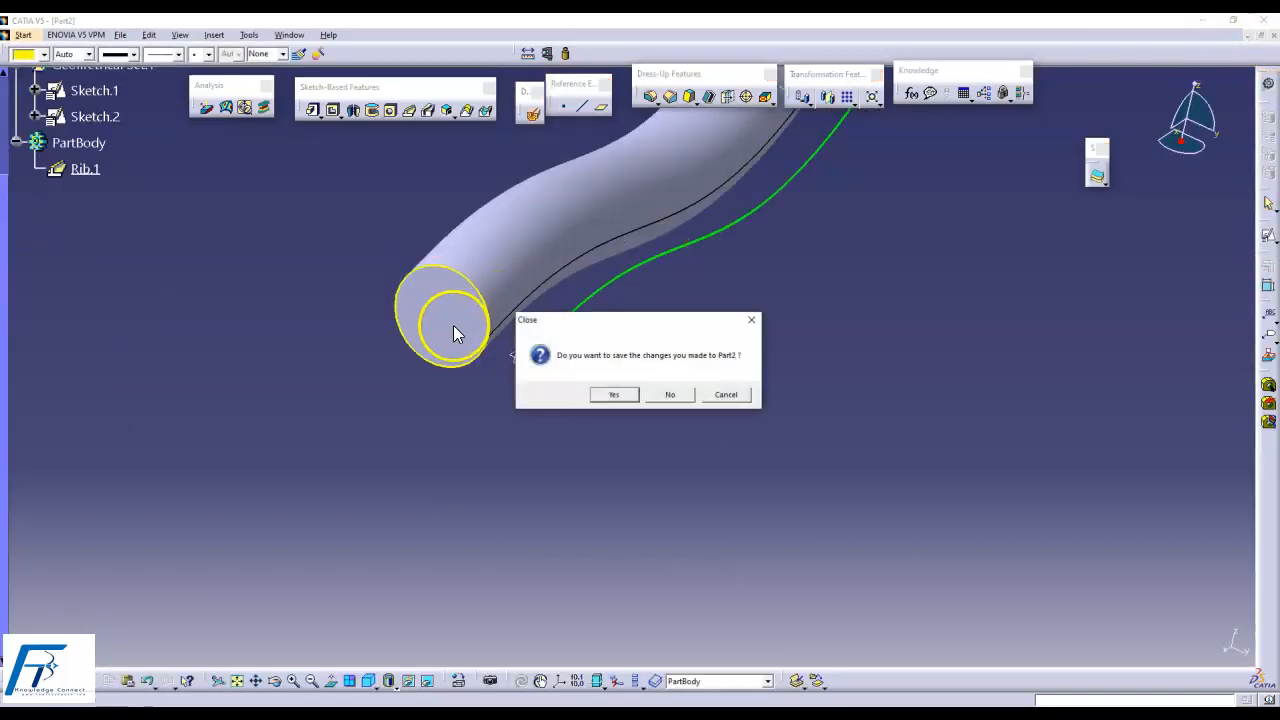
pyautogui.click(666, 396)
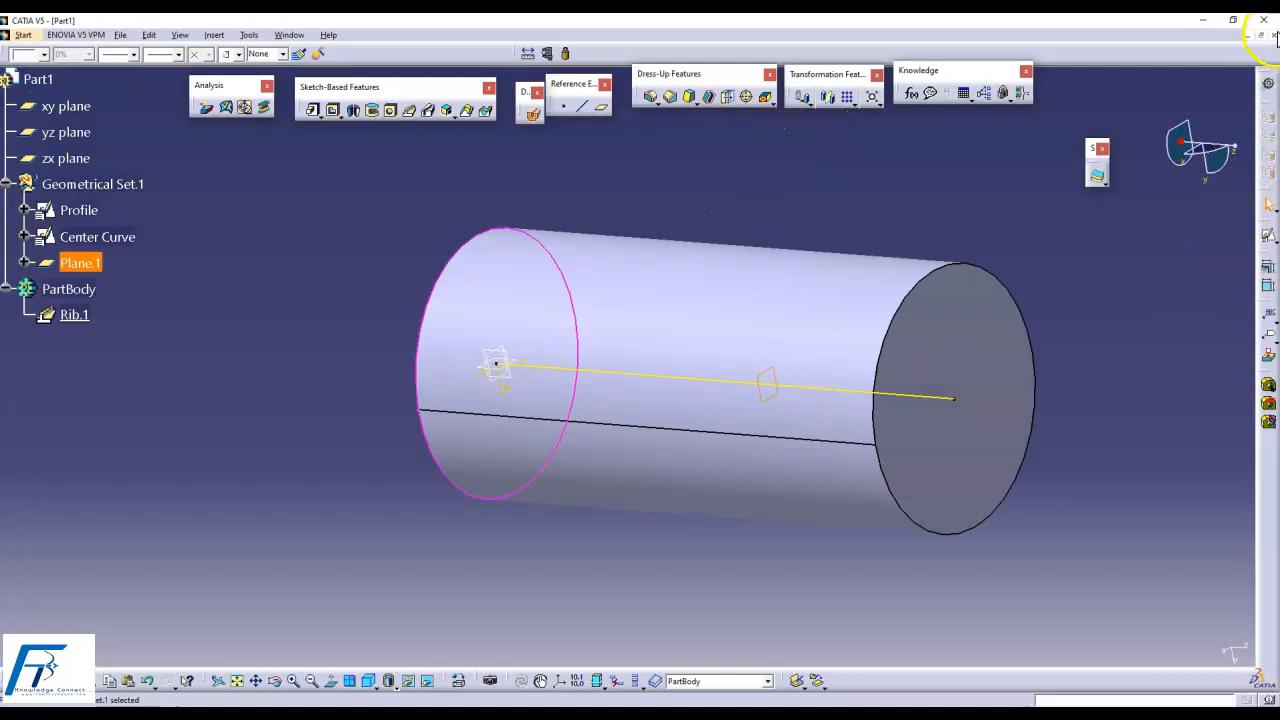
pyautogui.click(1270, 36)
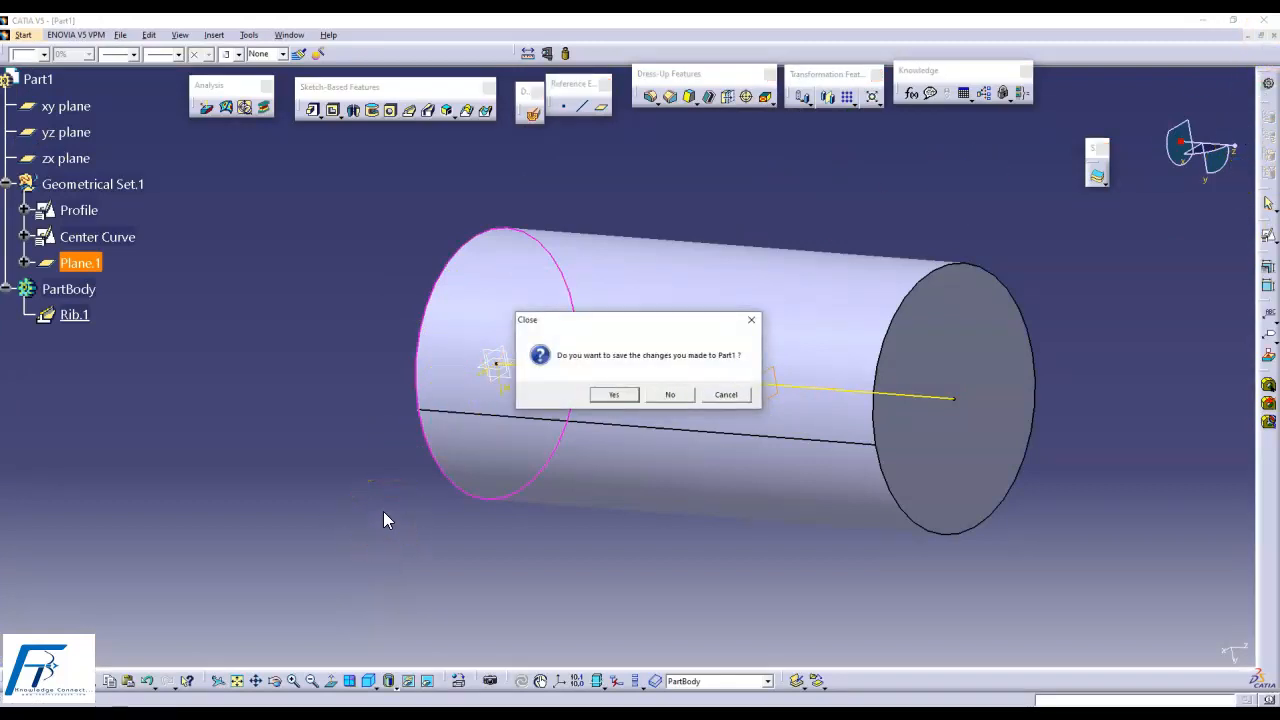
pyautogui.click(670, 394)
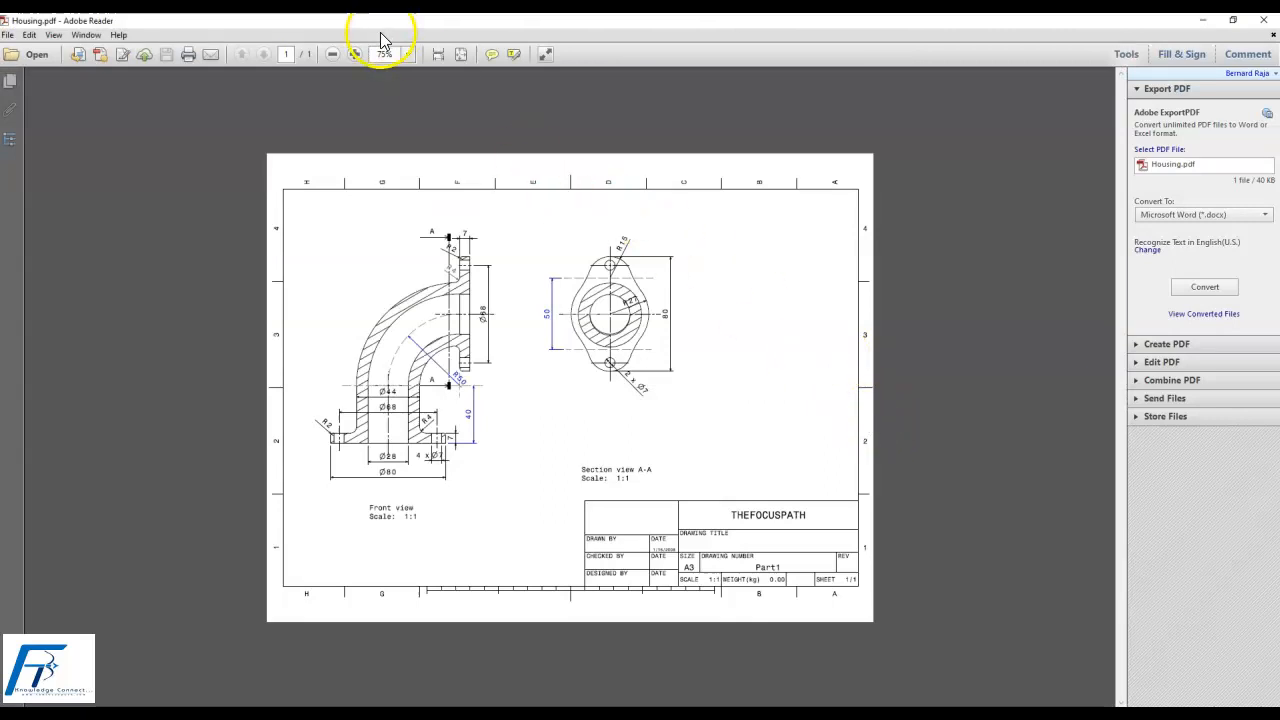
# - Examine the tube diameters, bend radius, straight length, flange thickness and center curve in the front view of Housing.pdf in Adobe Reader
pyautogui.click(355, 54)
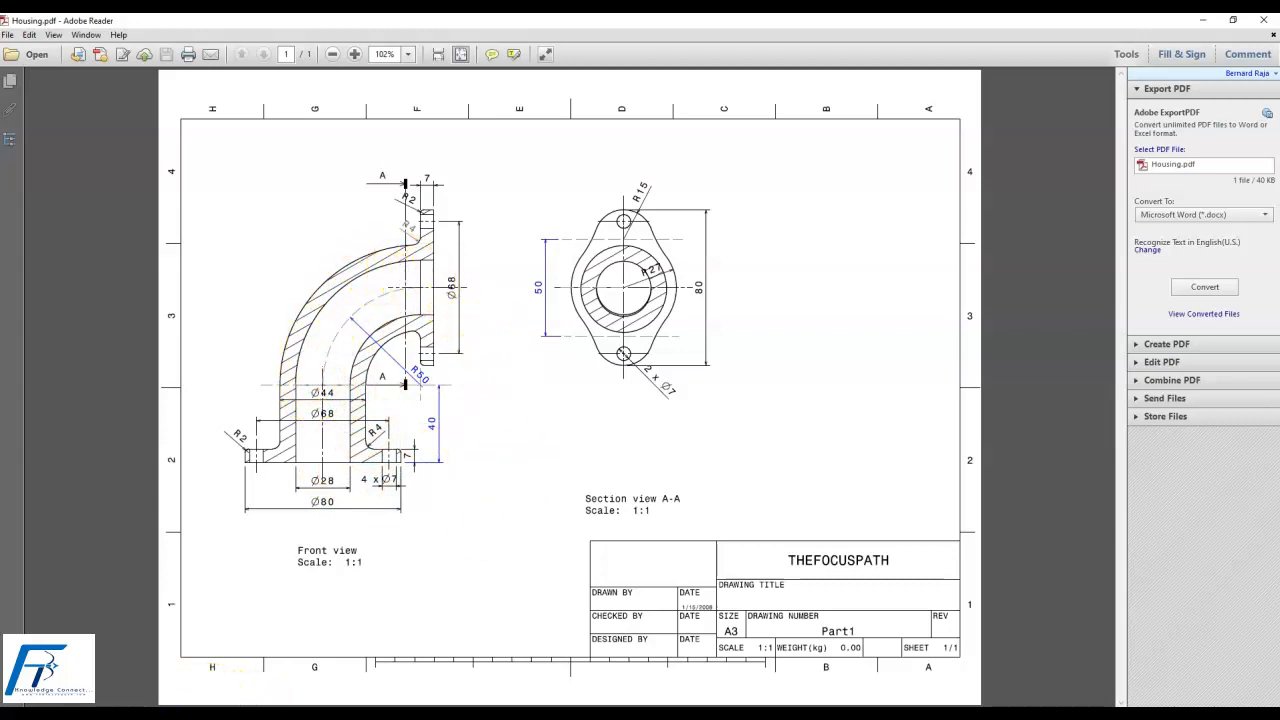
pyautogui.click(438, 538)
pyautogui.moveTo(299, 381); pyautogui.dragTo(346, 403)
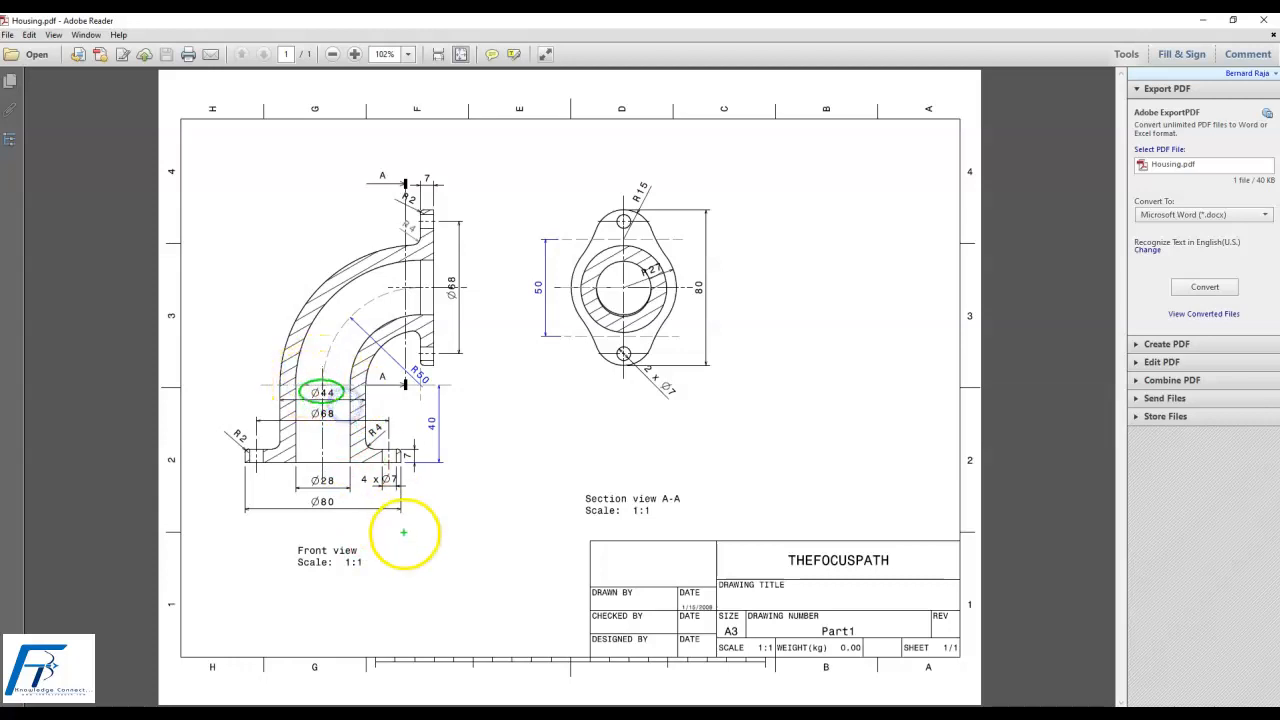
pyautogui.moveTo(424, 411); pyautogui.dragTo(443, 438)
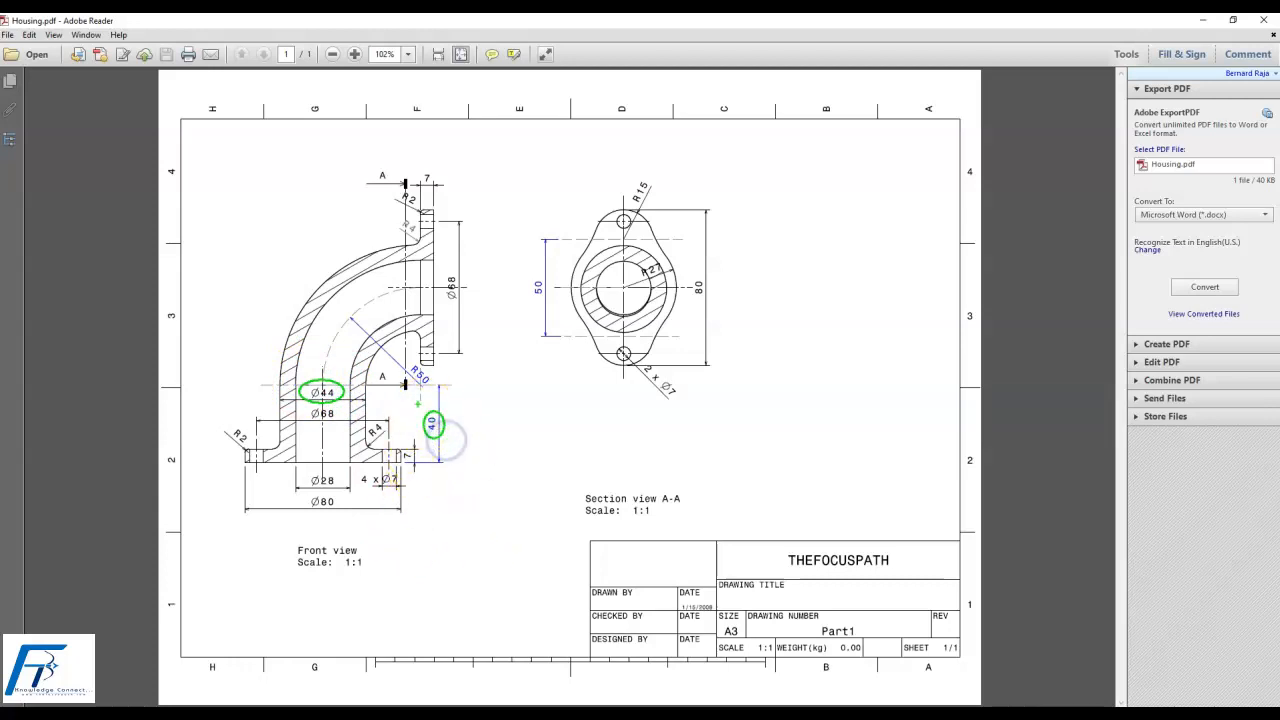
pyautogui.moveTo(403, 359); pyautogui.dragTo(444, 393)
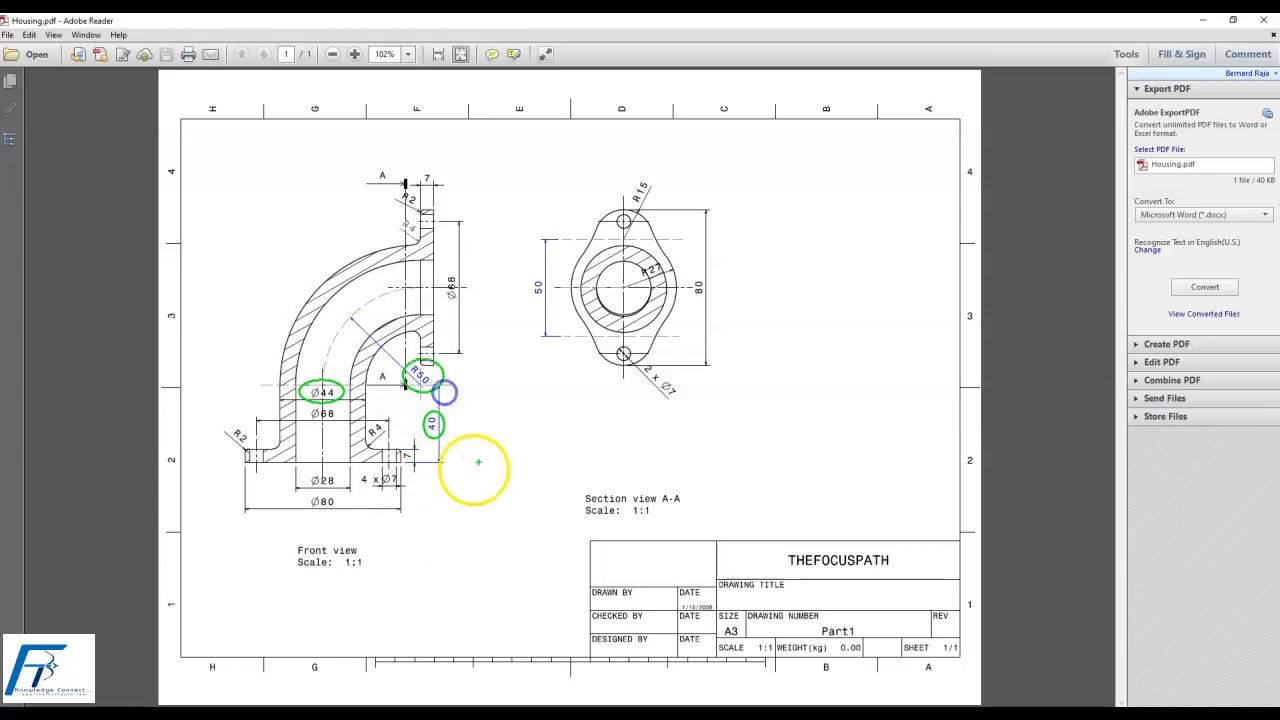
pyautogui.moveTo(420, 167); pyautogui.dragTo(441, 187)
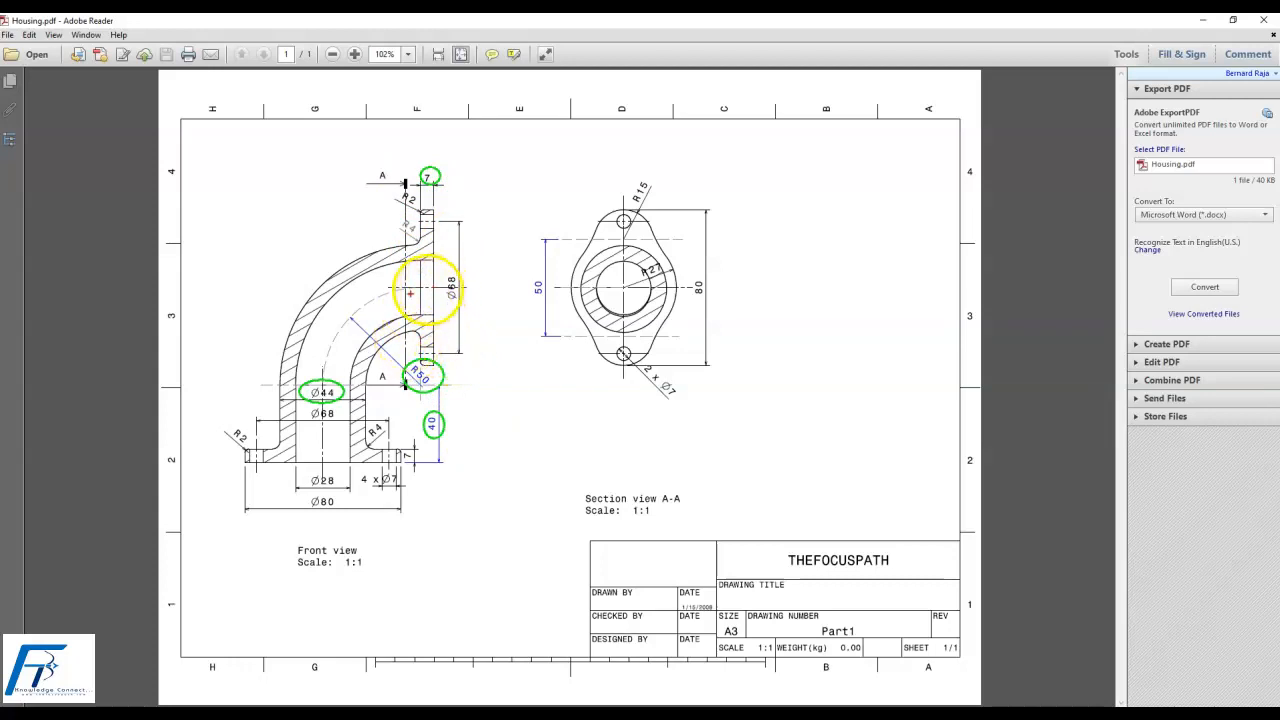
pyautogui.moveTo(323, 464)
pyautogui.mouseDown()
pyautogui.moveTo(323, 366)
pyautogui.moveTo(342, 330)
pyautogui.moveTo(383, 293)
pyautogui.moveTo(435, 288)
pyautogui.mouseUp()
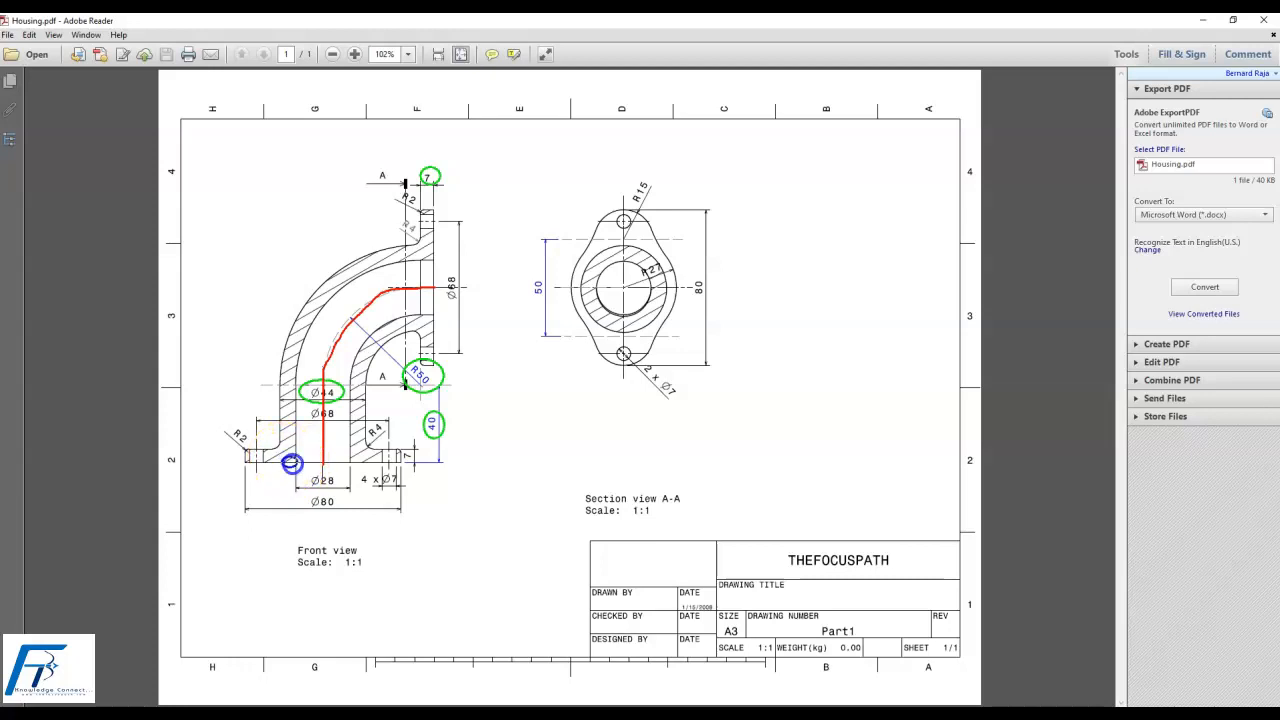
pyautogui.moveTo(366, 482); pyautogui.dragTo(389, 499)
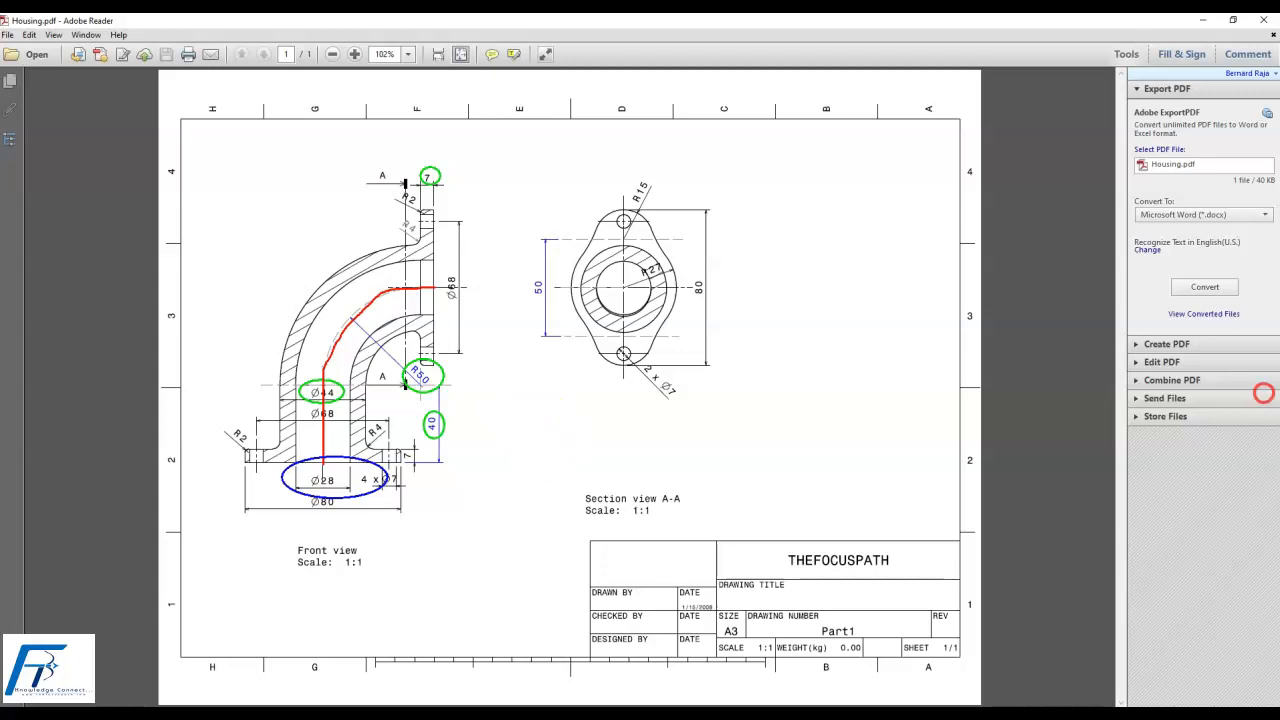
pyautogui.click(1264, 393)
# - Switch to CATIA V5 and create a new Part document
pyautogui.moveTo(210, 712)
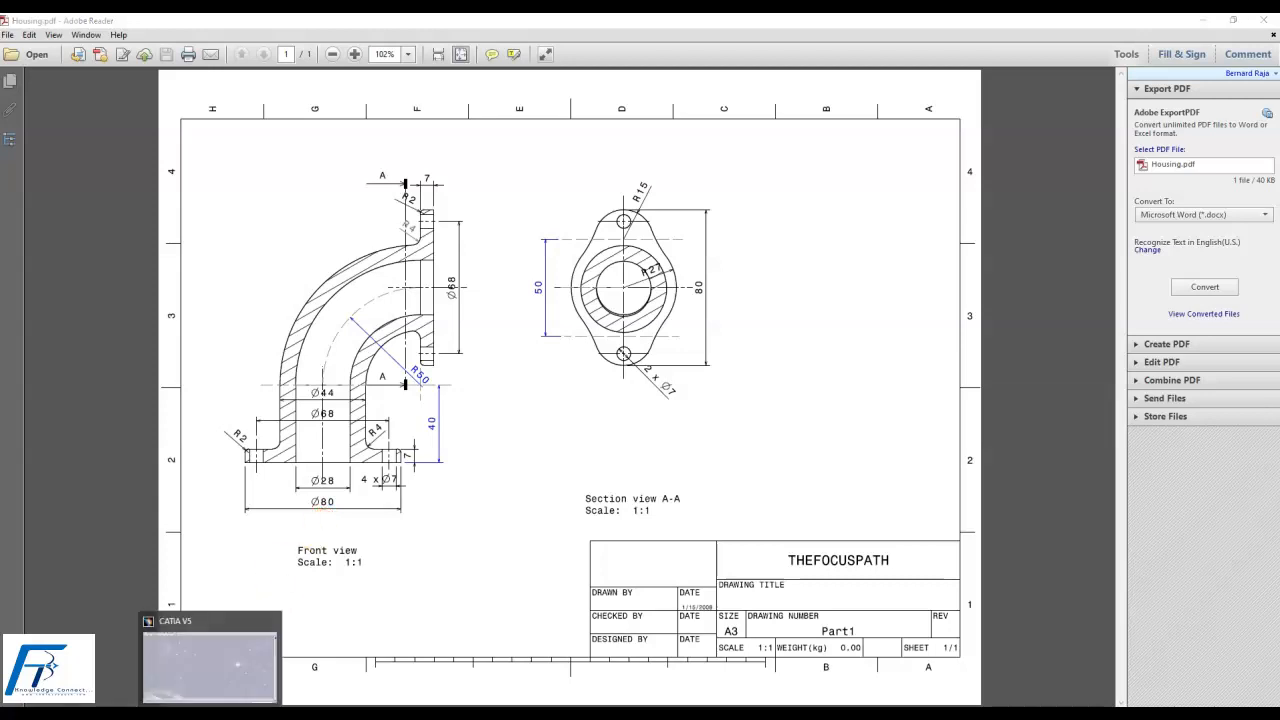
pyautogui.click(215, 662)
pyautogui.click(108, 35)
pyautogui.click(125, 50)
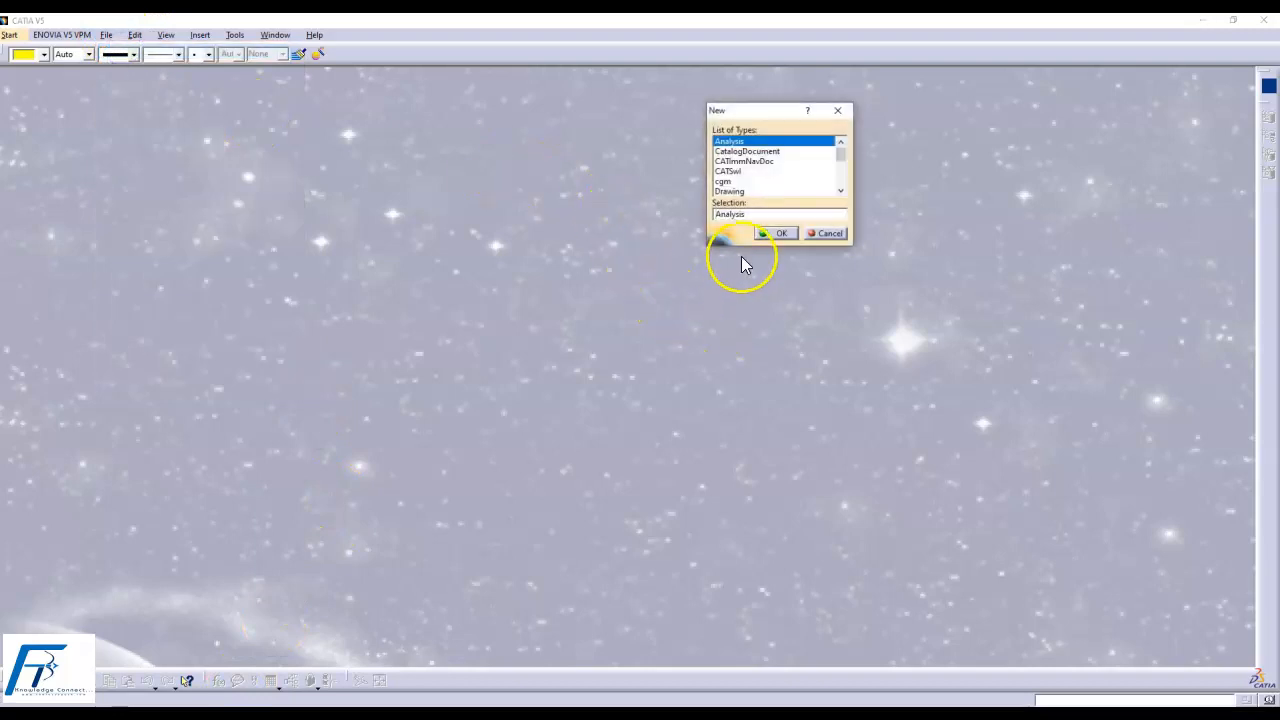
pyautogui.click(766, 189)
pyautogui.scroll(-2, 765, 187)
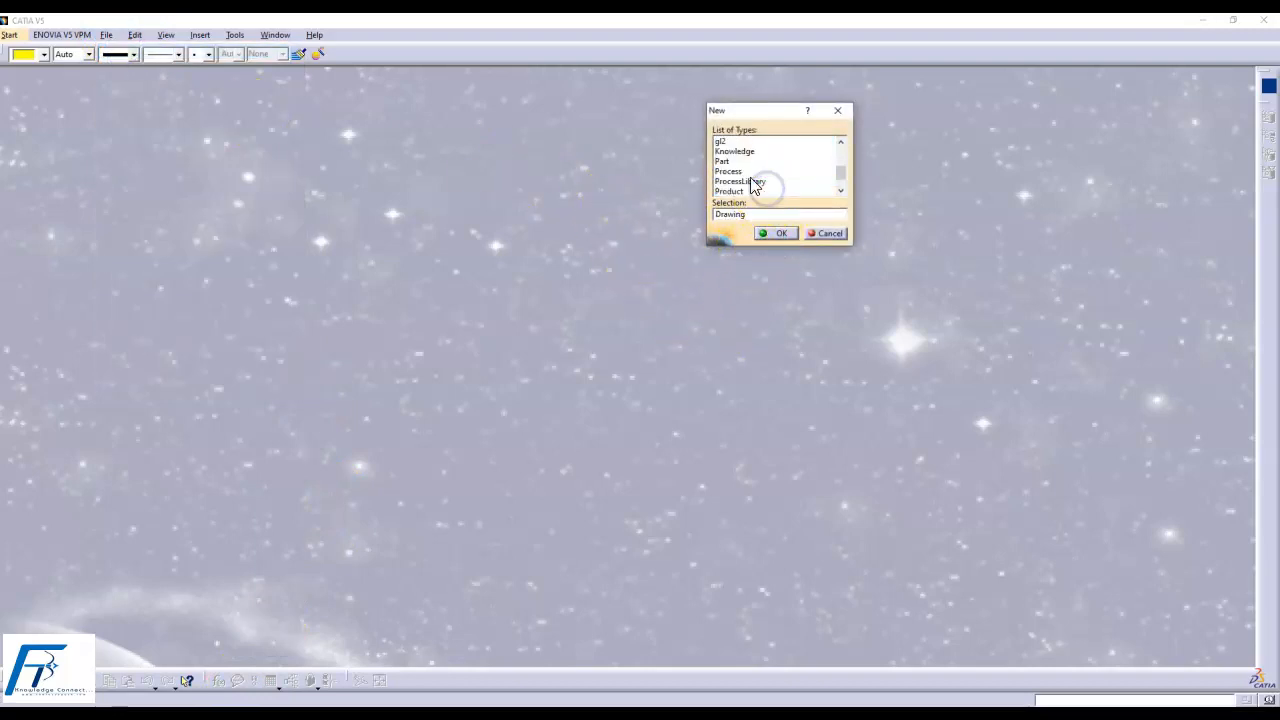
pyautogui.click(733, 163)
pyautogui.click(768, 233)
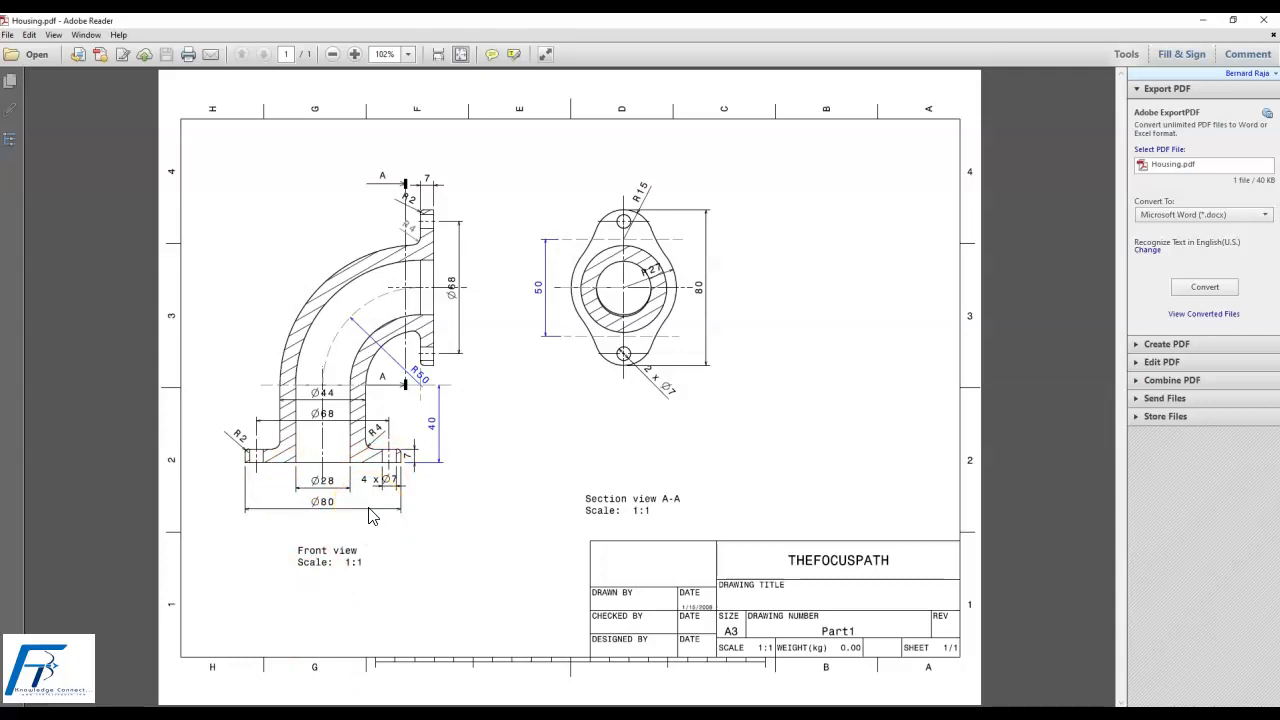
# - Return from the Housing.pdf drawing to CATIA V5 and open a new sketch on the yz plane
pyautogui.click(1203, 20)
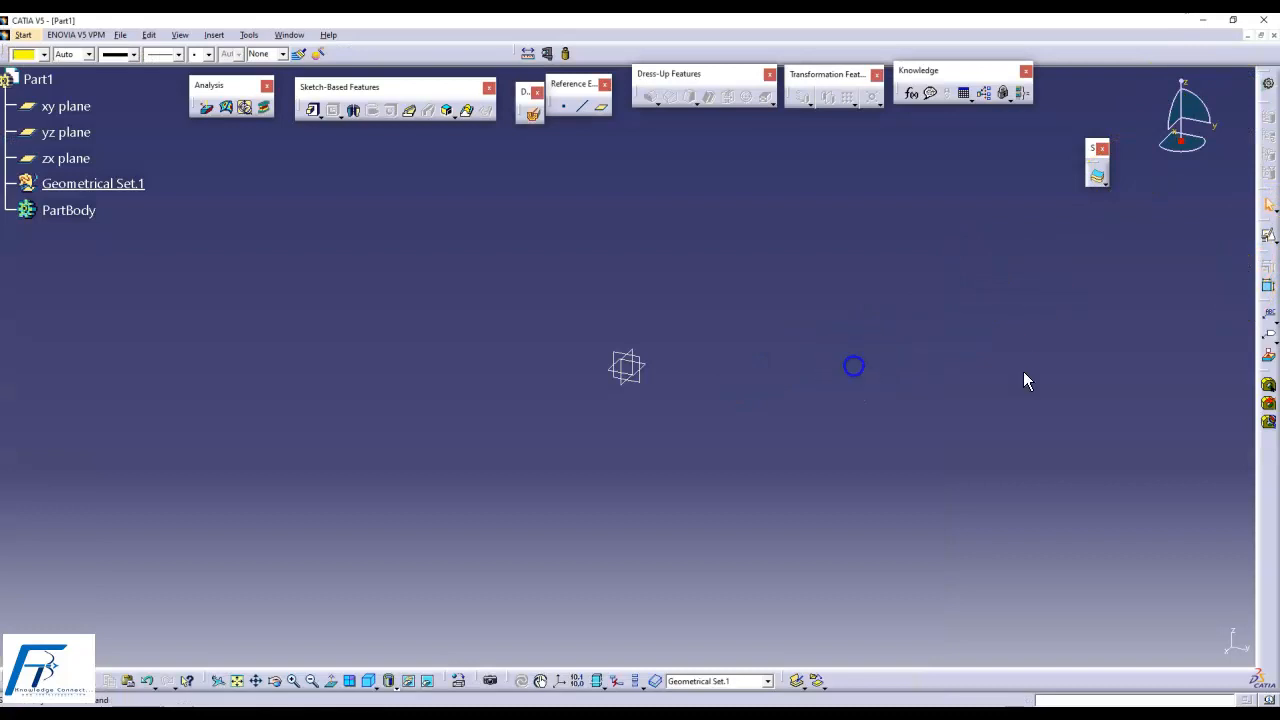
pyautogui.click(1275, 246)
pyautogui.click(1248, 252)
pyautogui.click(748, 400)
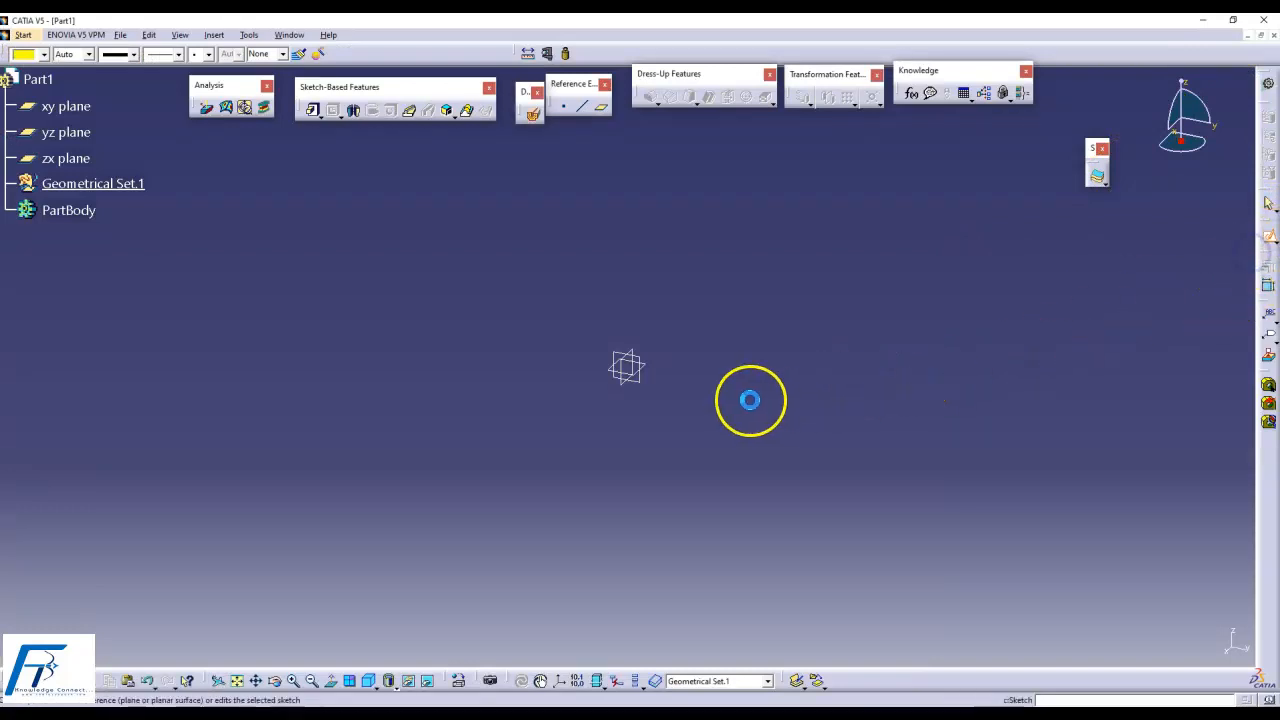
pyautogui.click(643, 383)
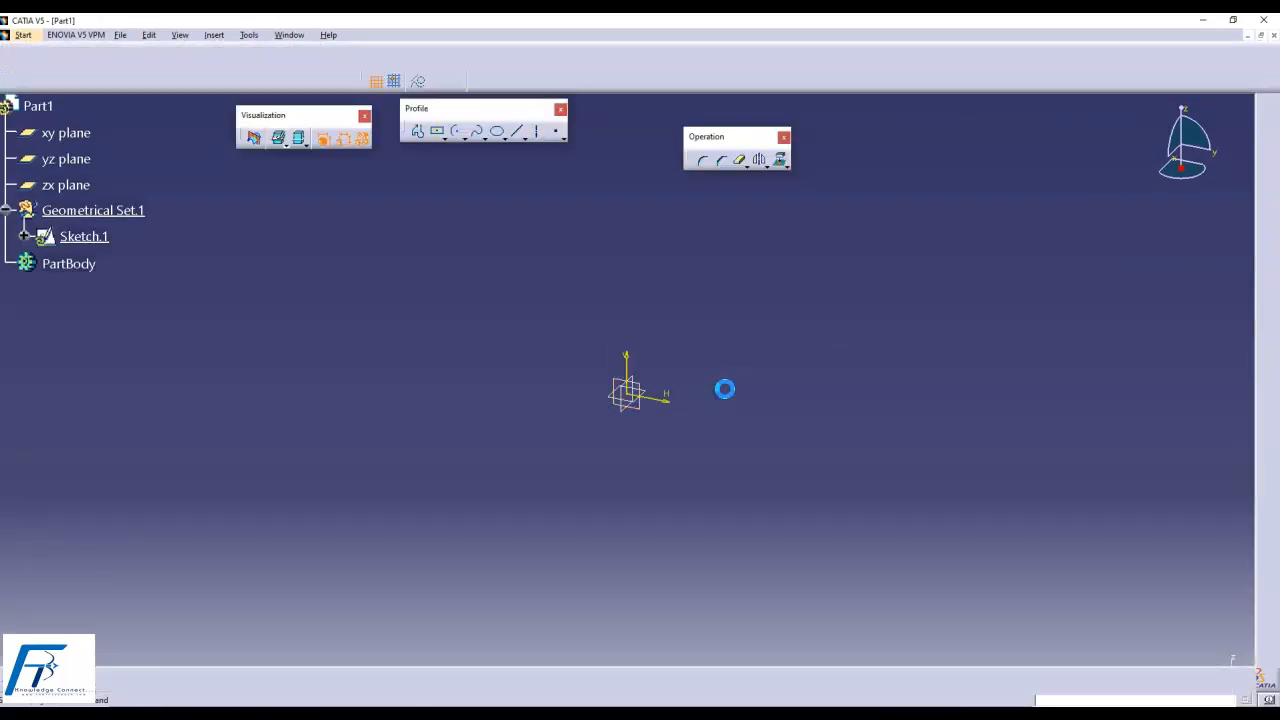
# - Sketch a profile from the origin with a vertical line about 40 mm long, a tangent arc of about 43 mm radius and a short end line
pyautogui.moveTo(706, 334)
pyautogui.mouseDown(button='middle')
pyautogui.moveTo(611, 370)
pyautogui.moveTo(606, 323)
pyautogui.moveTo(583, 297)
pyautogui.mouseUp(button='middle')
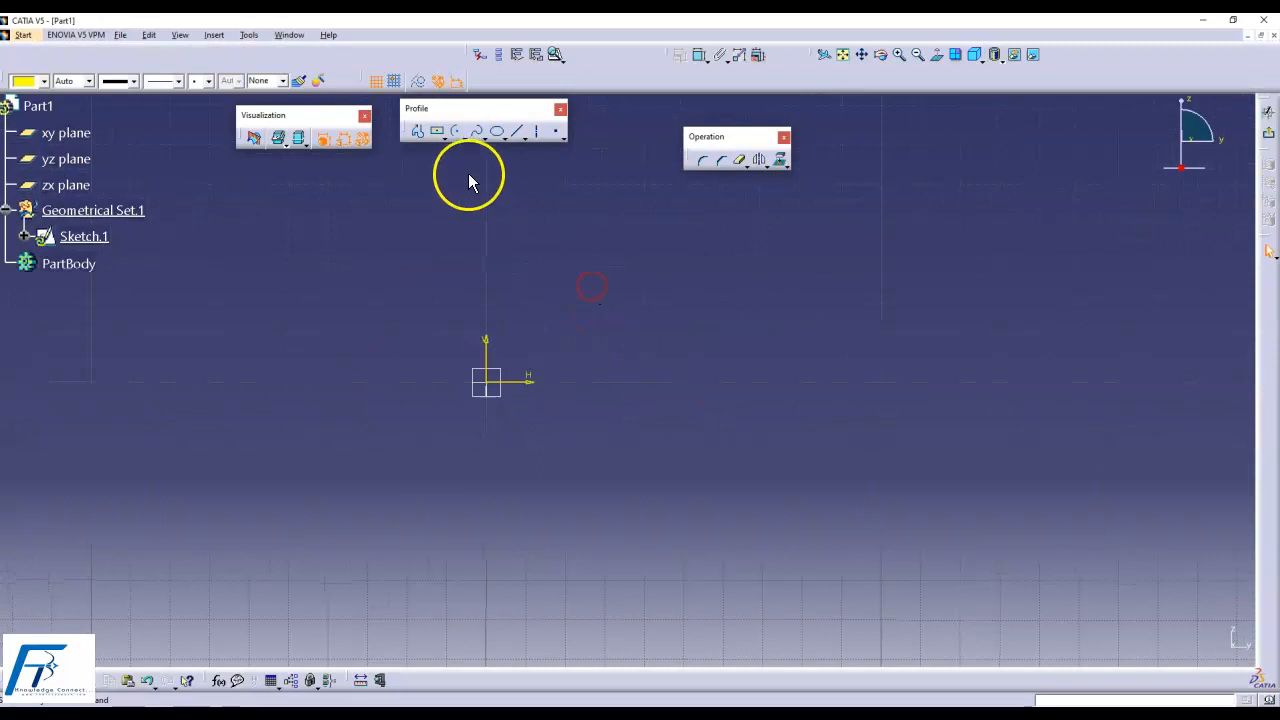
pyautogui.click(419, 133)
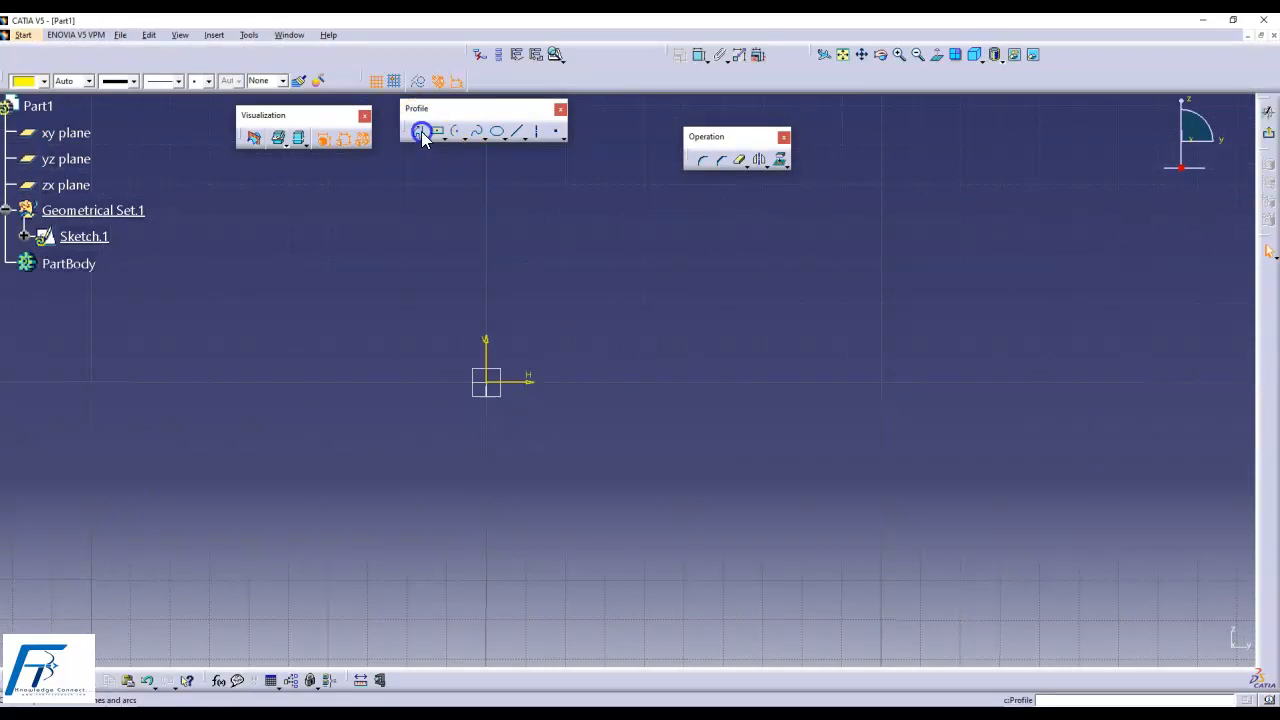
pyautogui.click(486, 382)
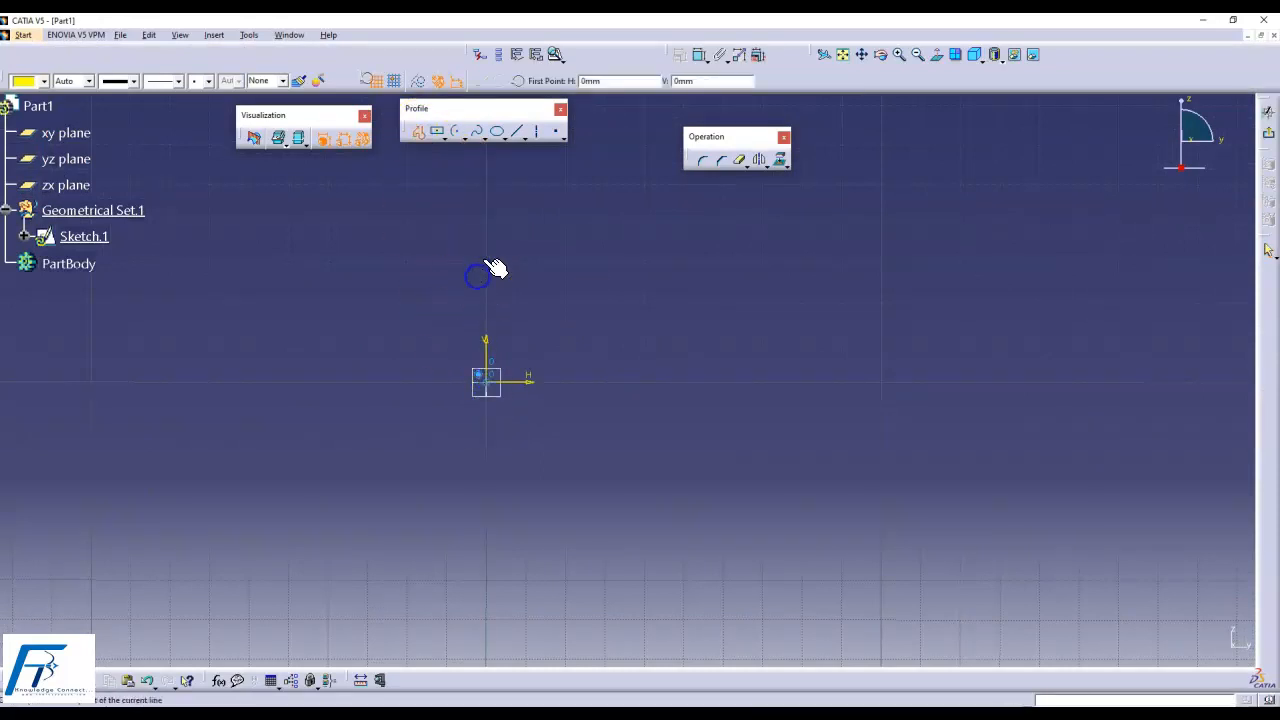
pyautogui.moveTo(486, 223); pyautogui.dragTo(461, 404, button='middle')
pyautogui.click(461, 405)
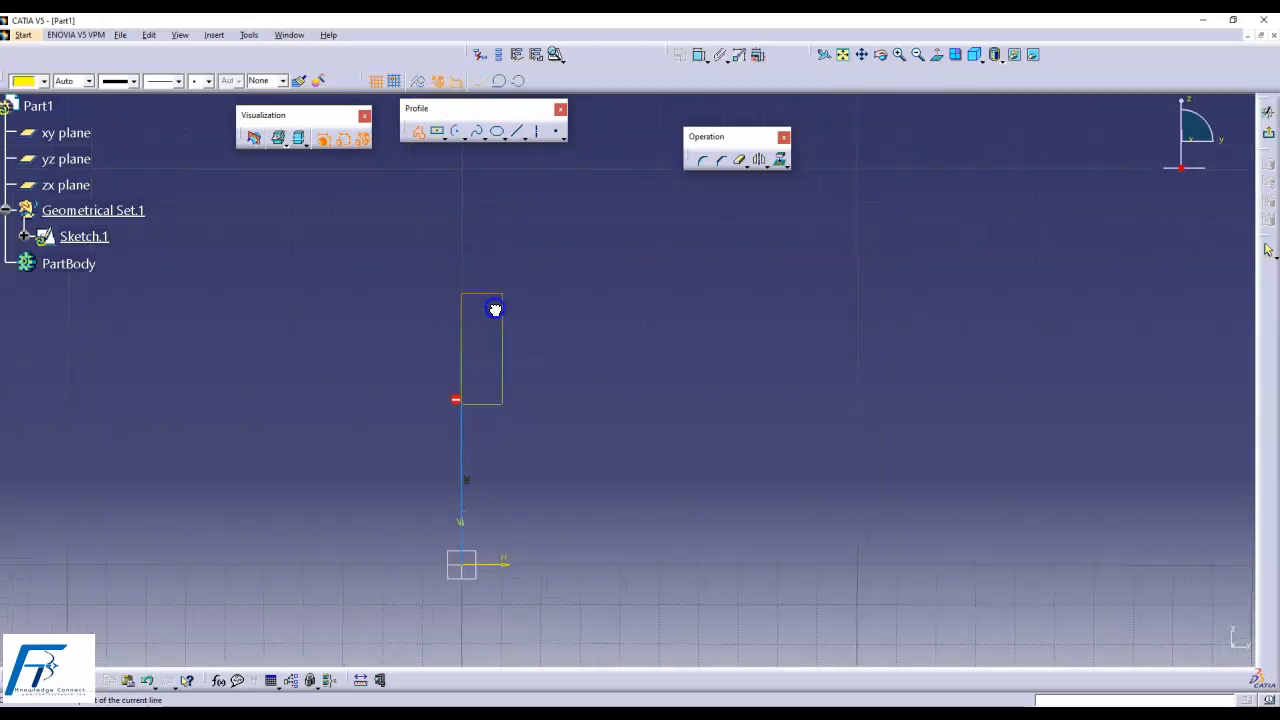
pyautogui.doubleClick(645, 236)
pyautogui.click(686, 237)
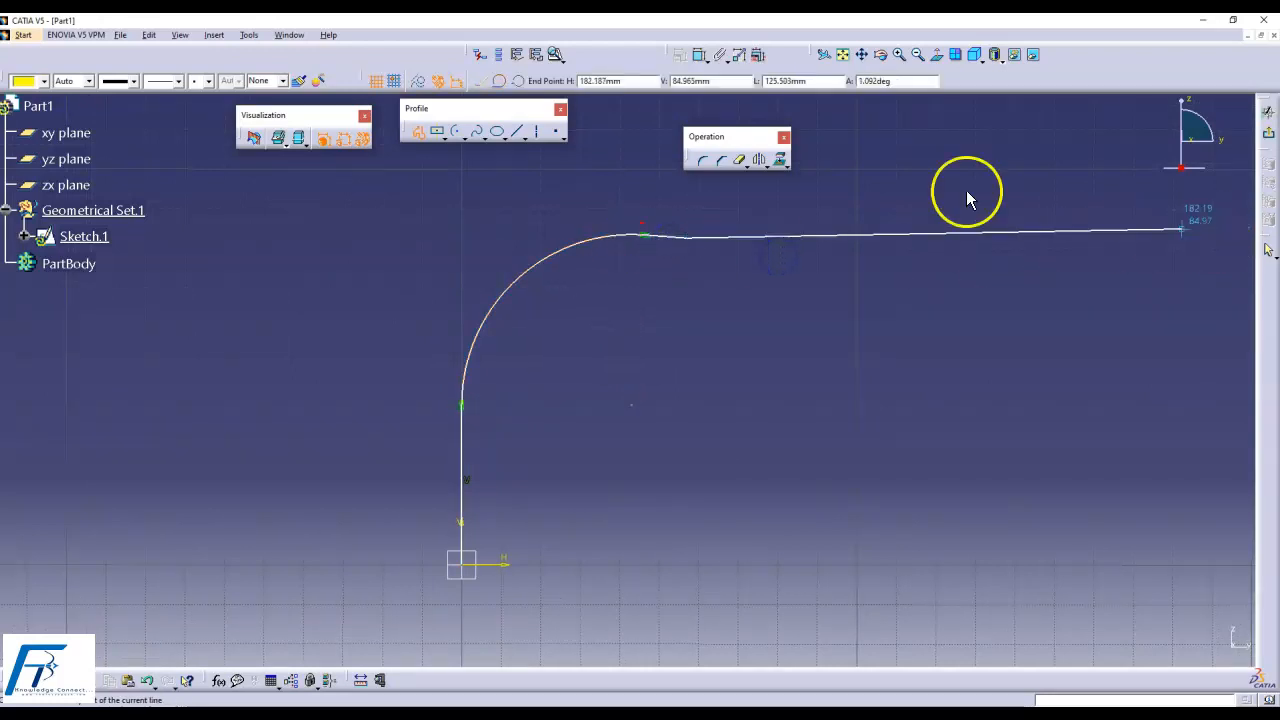
pyautogui.click(420, 132)
pyautogui.click(1021, 325)
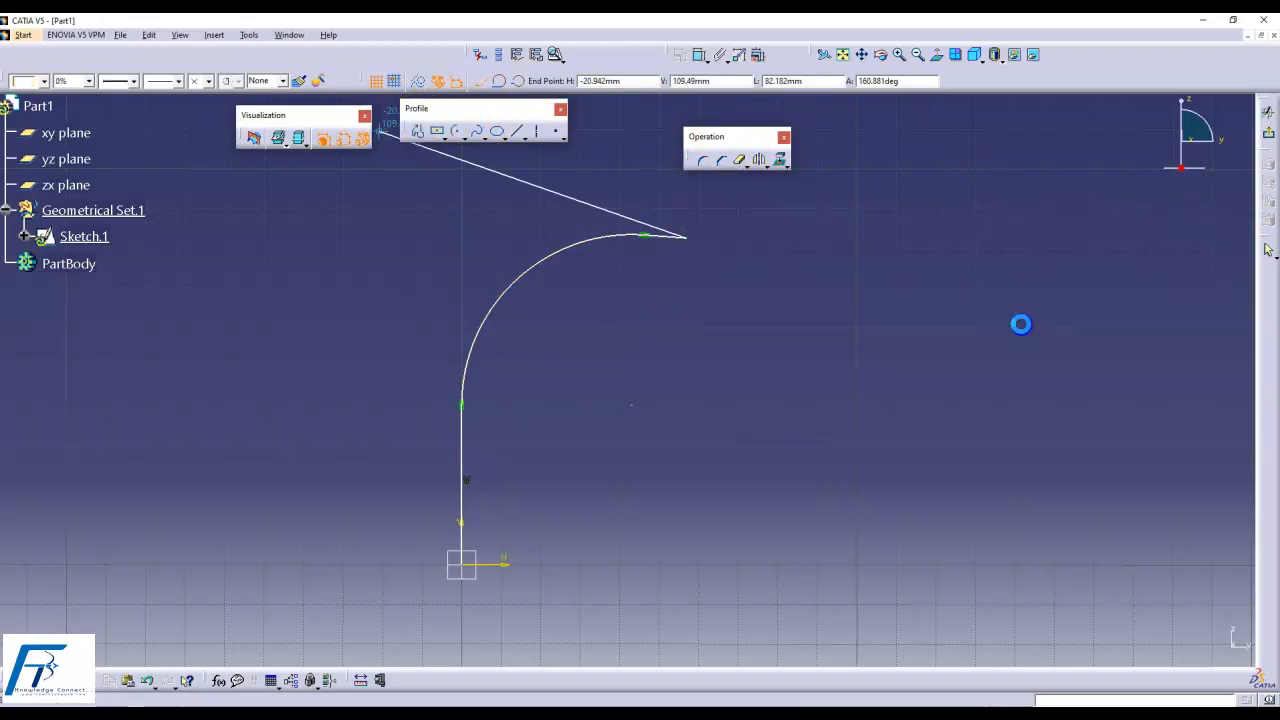
# - Apply a Horizontal constraint to the short end line of the profile
pyautogui.click(673, 245)
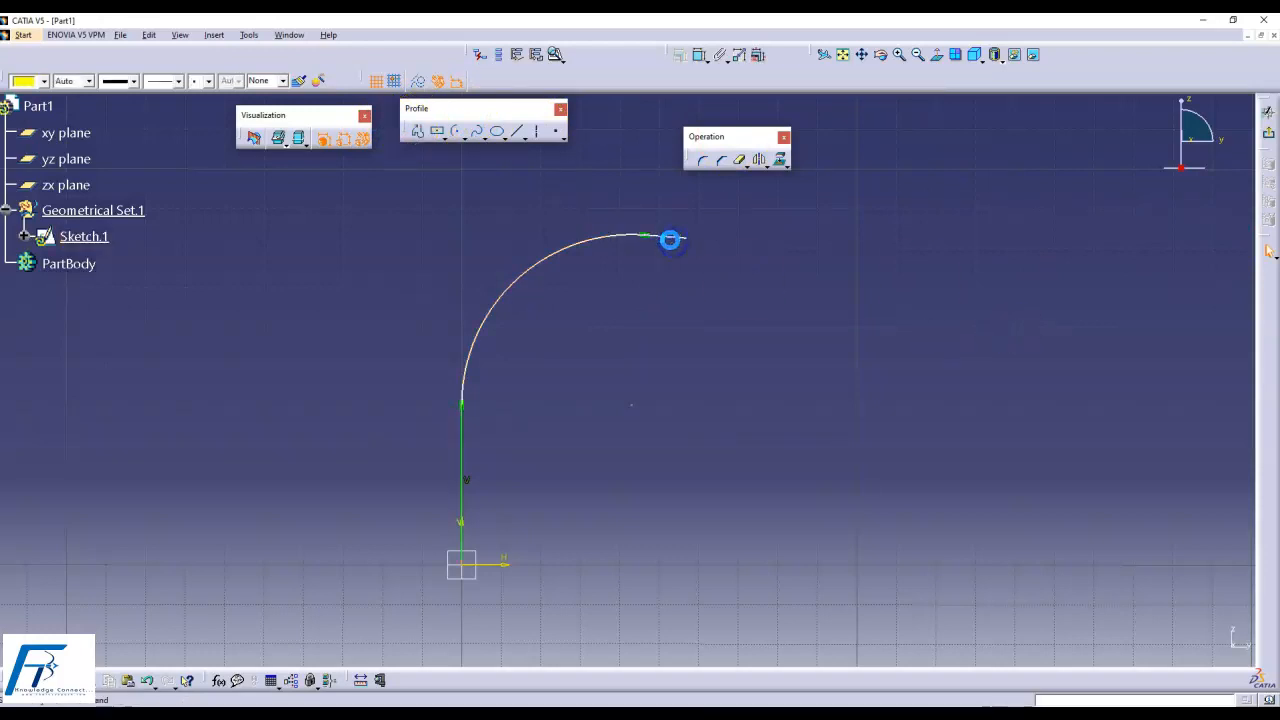
pyautogui.click(669, 238)
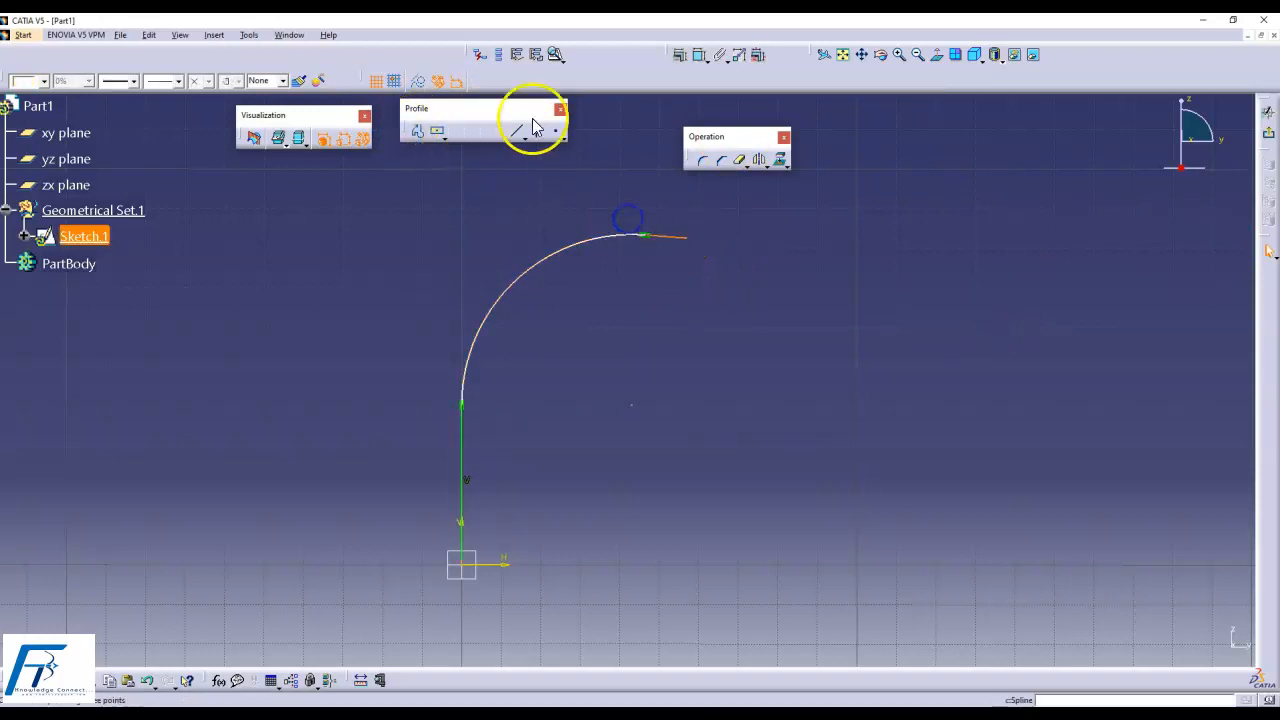
pyautogui.click(680, 54)
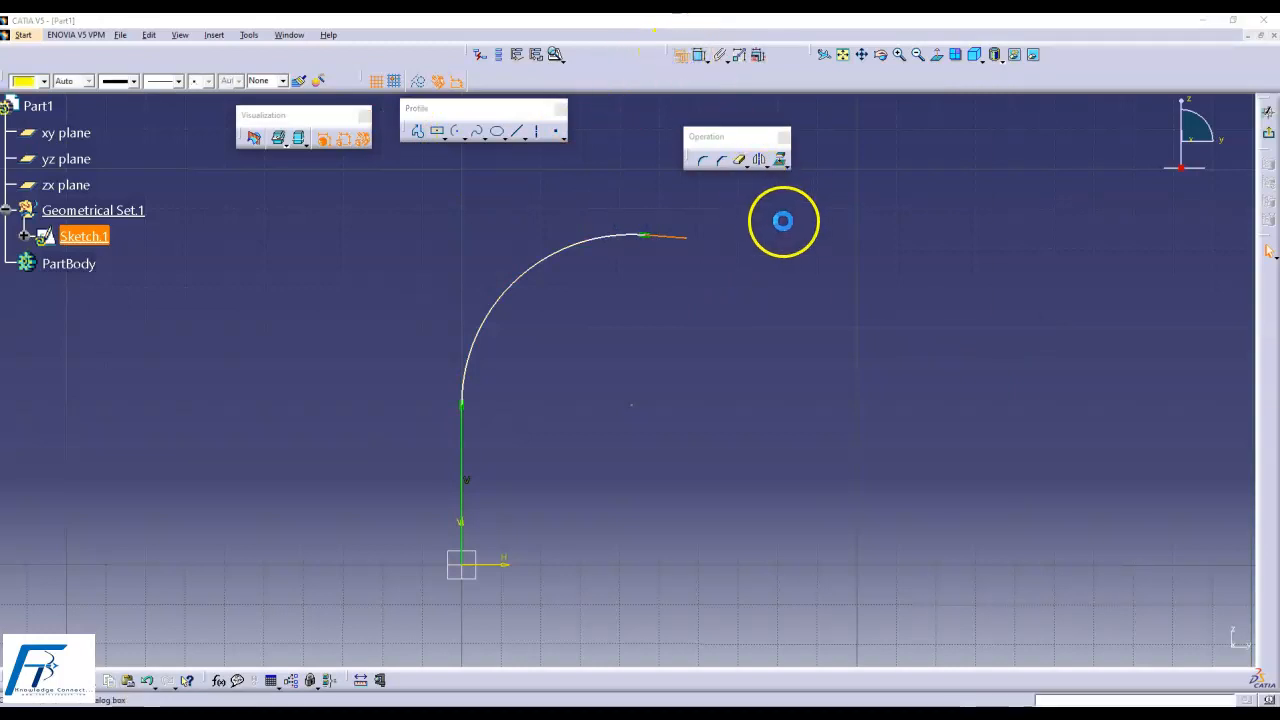
pyautogui.click(925, 251)
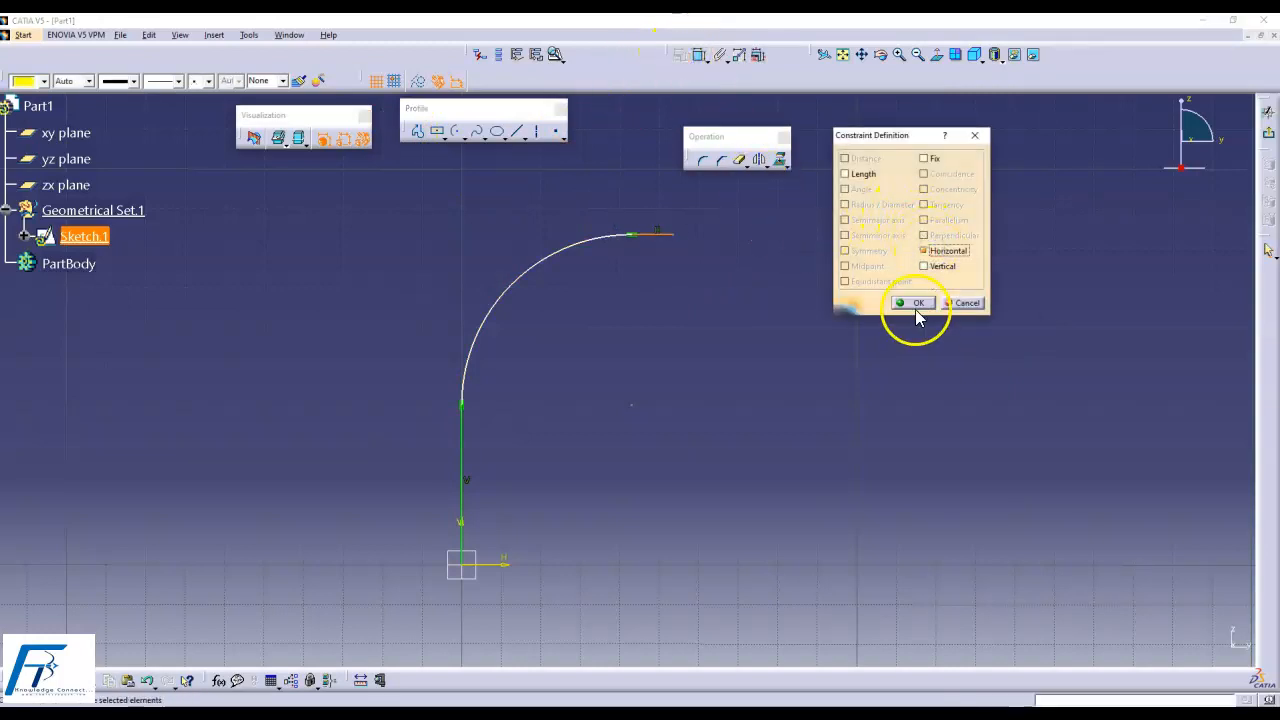
pyautogui.click(914, 303)
# - Dimension the arc's radius and set it to 50 mm
pyautogui.click(699, 54)
pyautogui.click(554, 216)
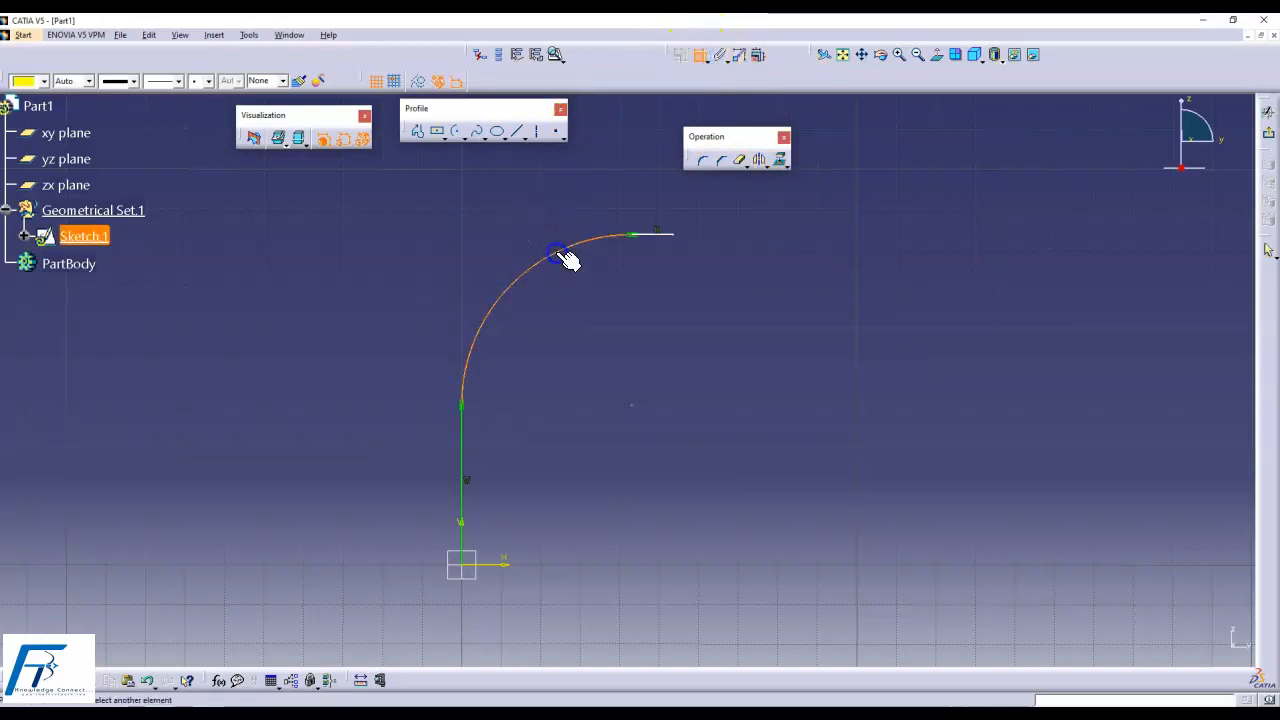
pyautogui.click(471, 219)
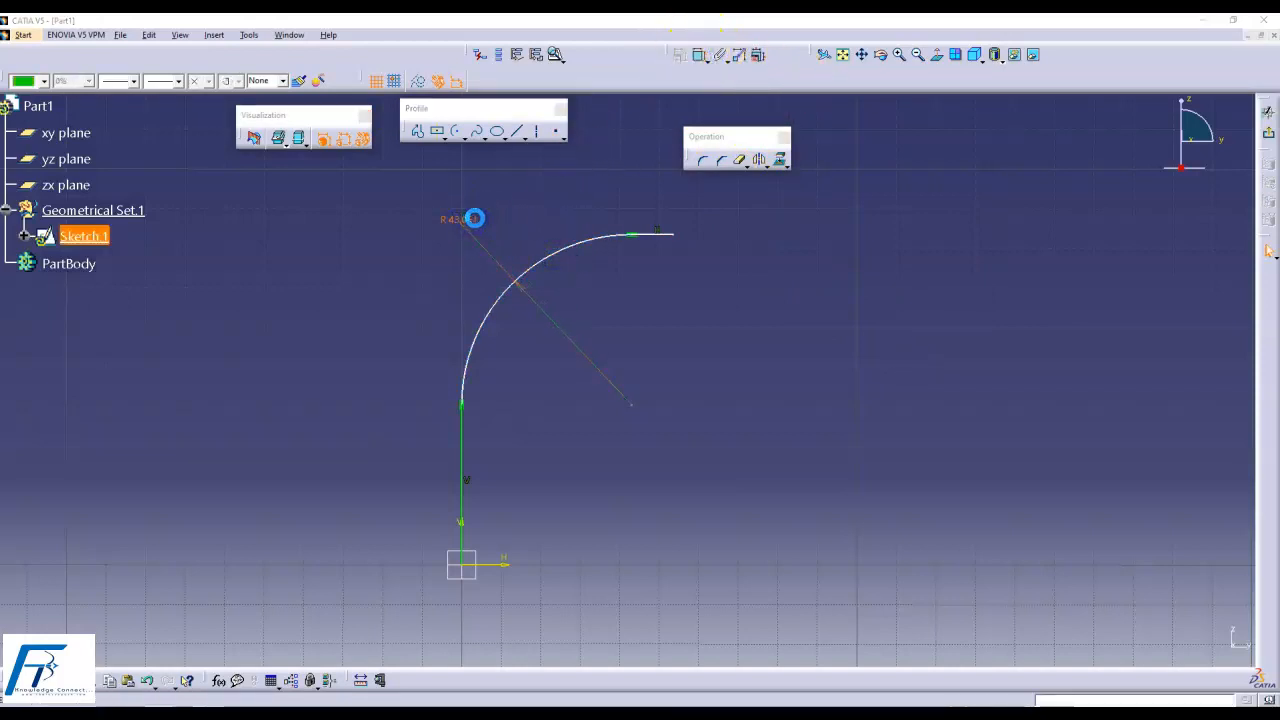
pyautogui.doubleClick(471, 218)
pyautogui.write('4')
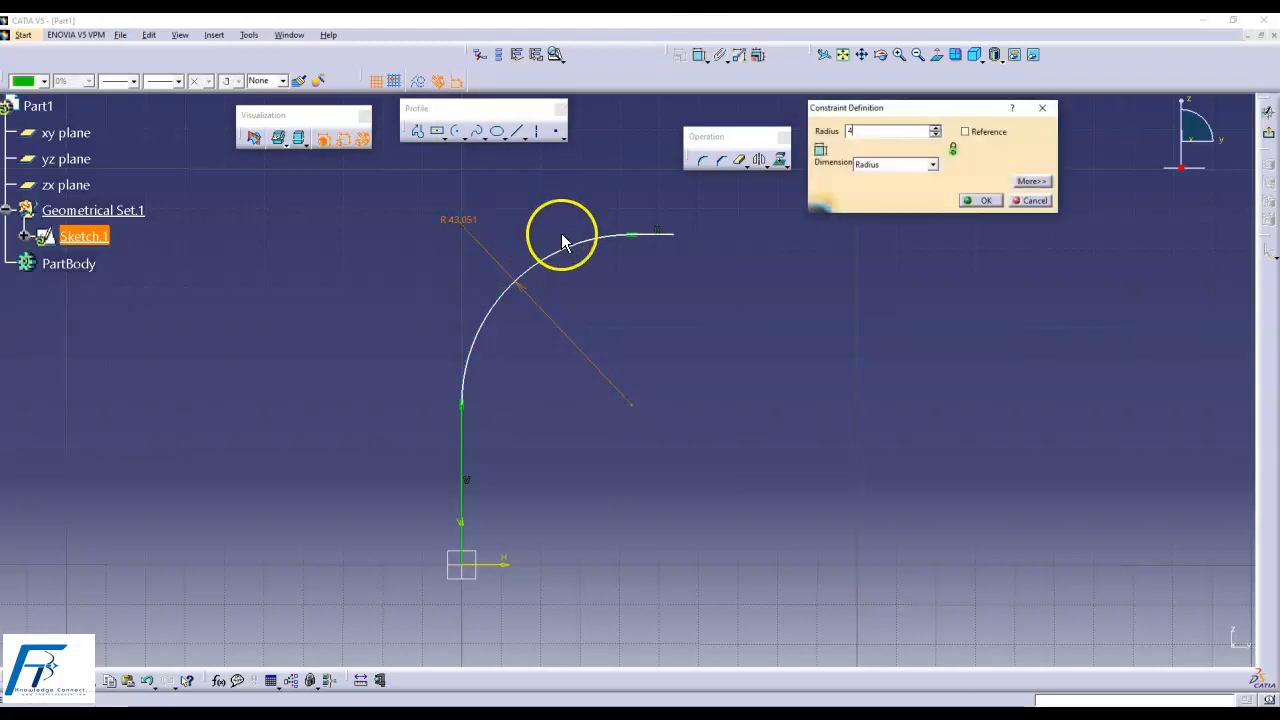
pyautogui.write('0mm')
pyautogui.press('Return')
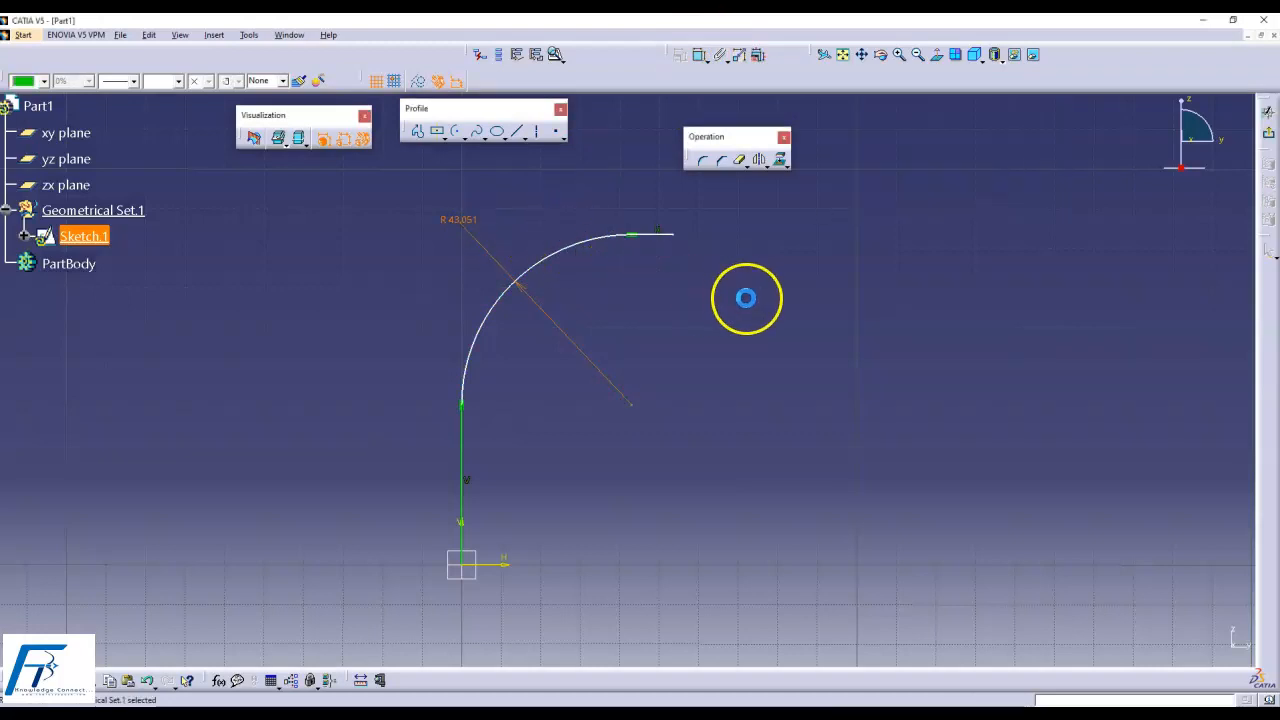
pyautogui.click(720, 242)
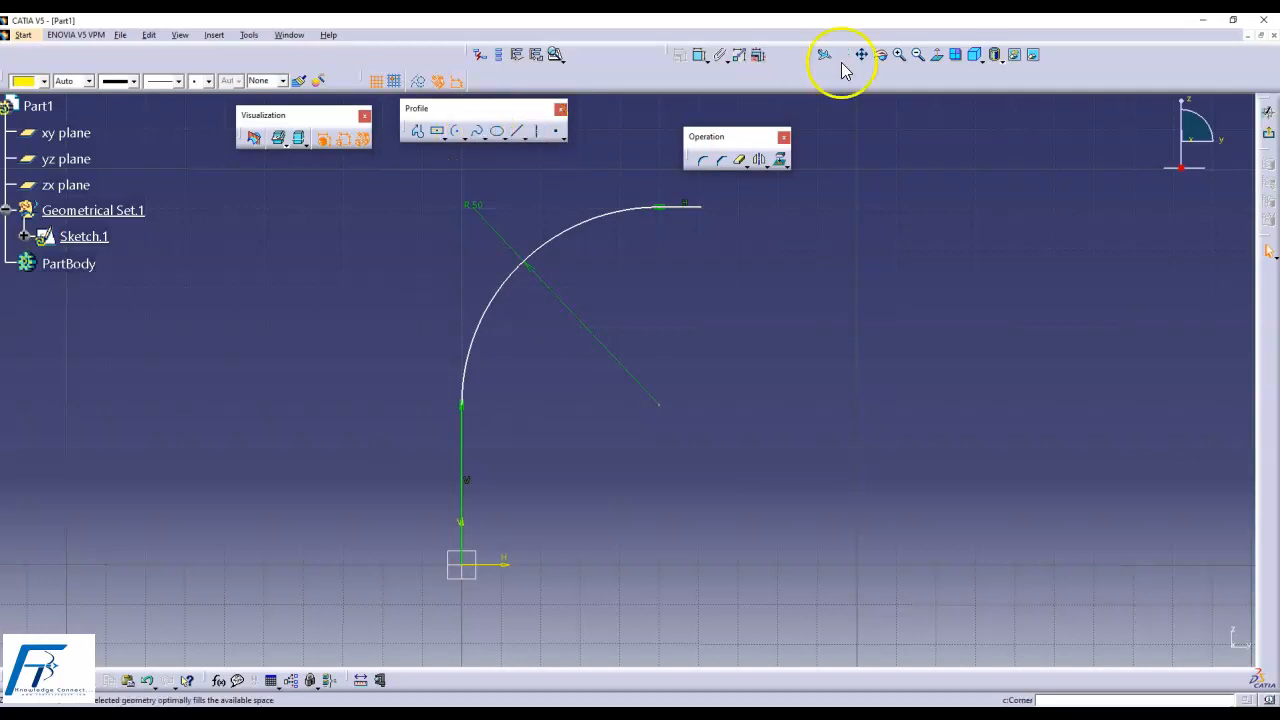
# - Dimension the vertical line's length and set it to 40 mm
pyautogui.click(702, 62)
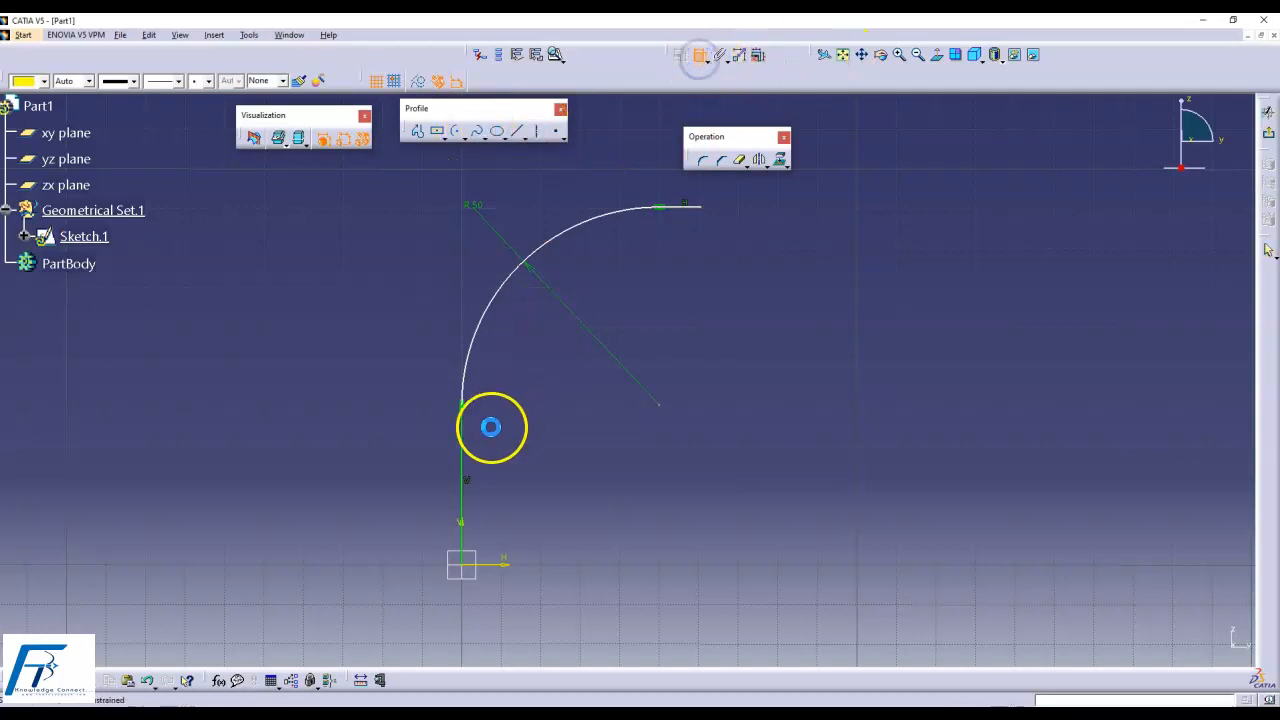
pyautogui.click(463, 441)
pyautogui.click(620, 457)
pyautogui.write('40mm')
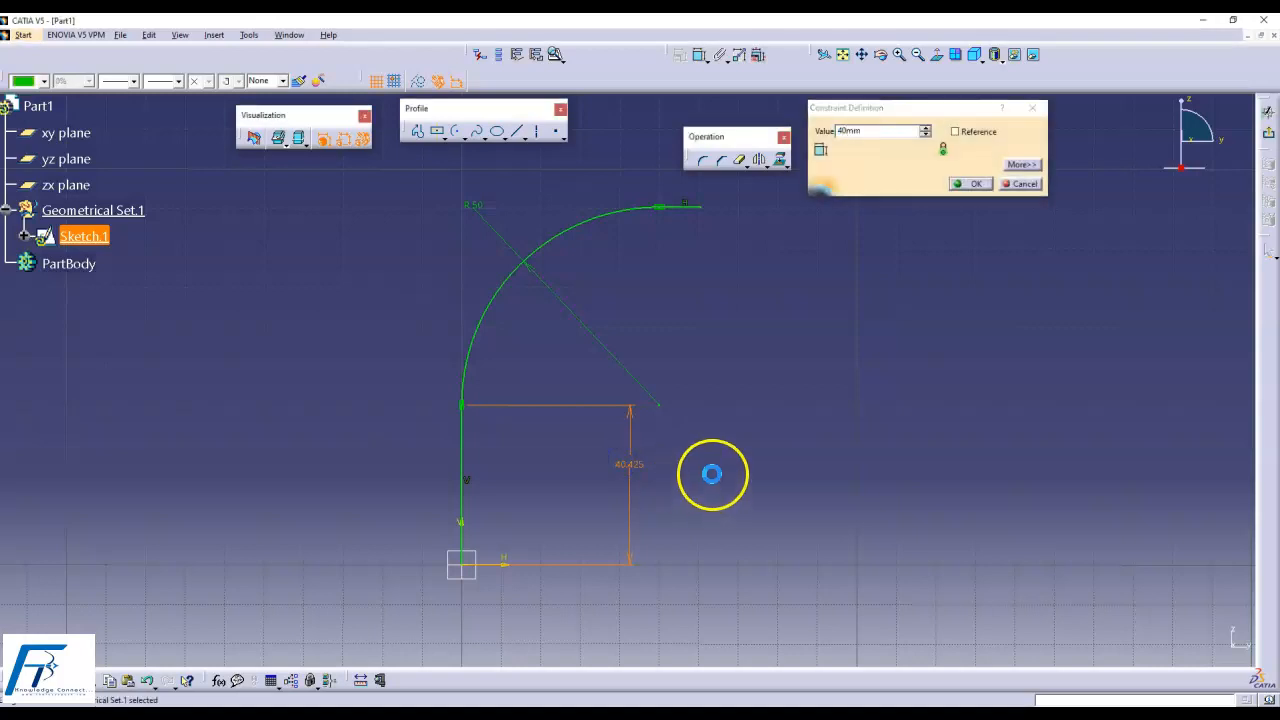
pyautogui.press('Return')
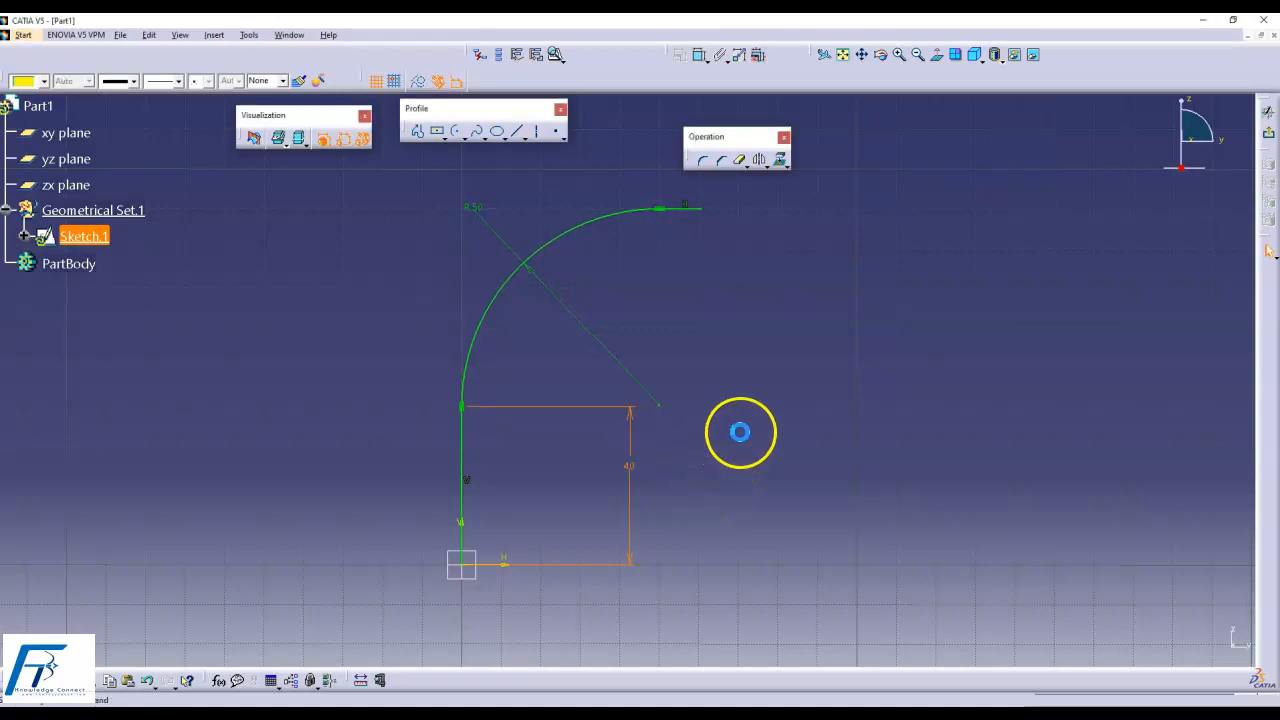
# - Dimension the horizontal end line's length as 7 mm and exit the center curve sketch
pyautogui.click(698, 56)
pyautogui.click(690, 210)
pyautogui.click(675, 192)
pyautogui.doubleClick(675, 188)
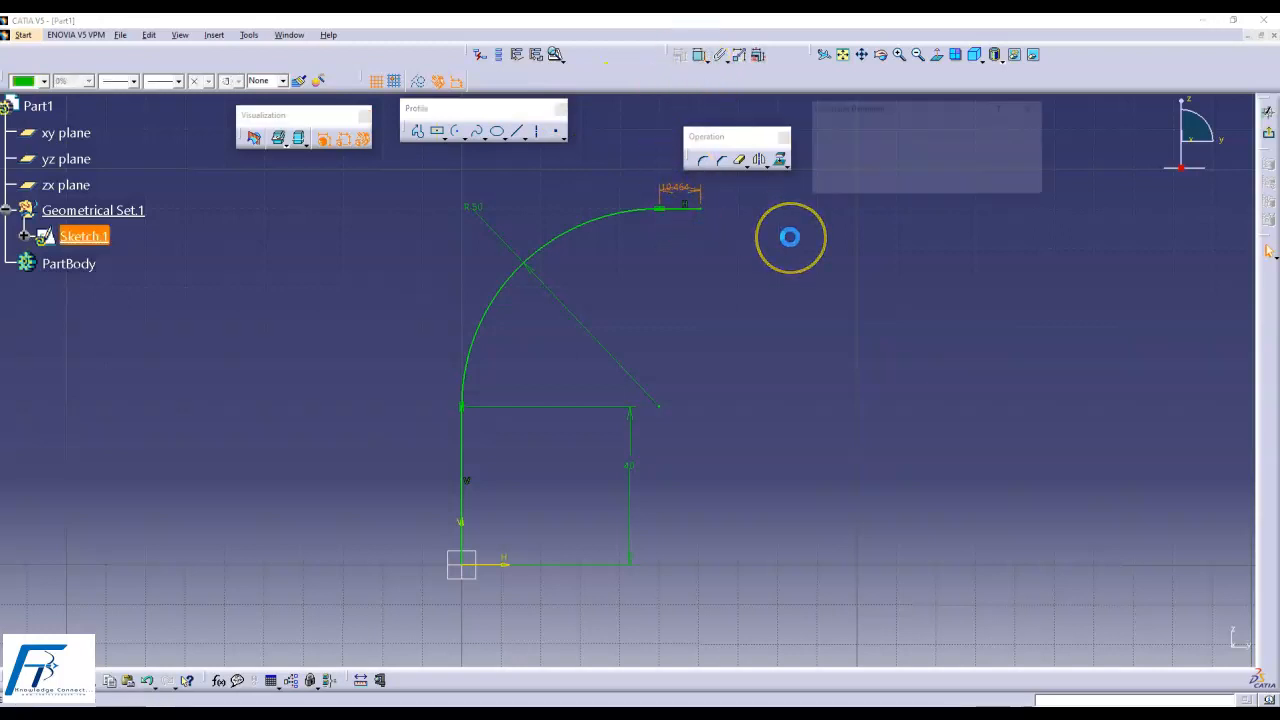
pyautogui.write('7')
pyautogui.press('Return')
pyautogui.click(793, 263)
pyautogui.click(1268, 136)
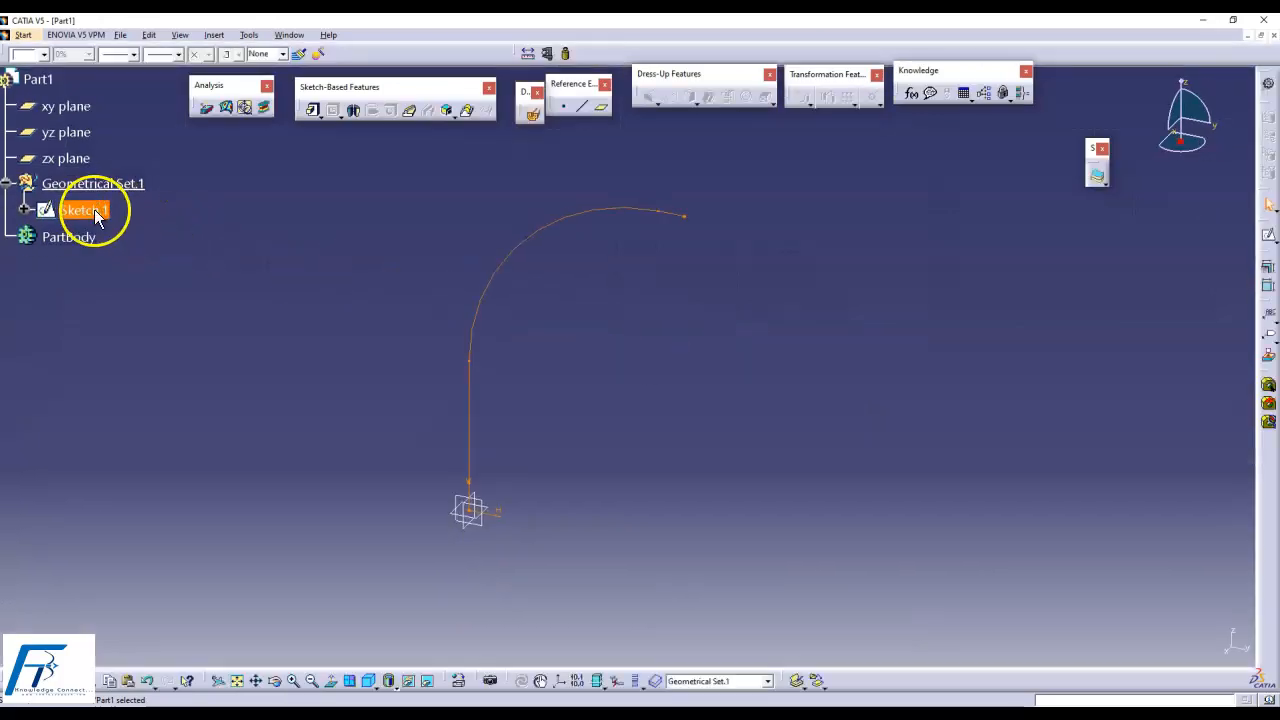
pyautogui.click(97, 216)
pyautogui.click(690, 362)
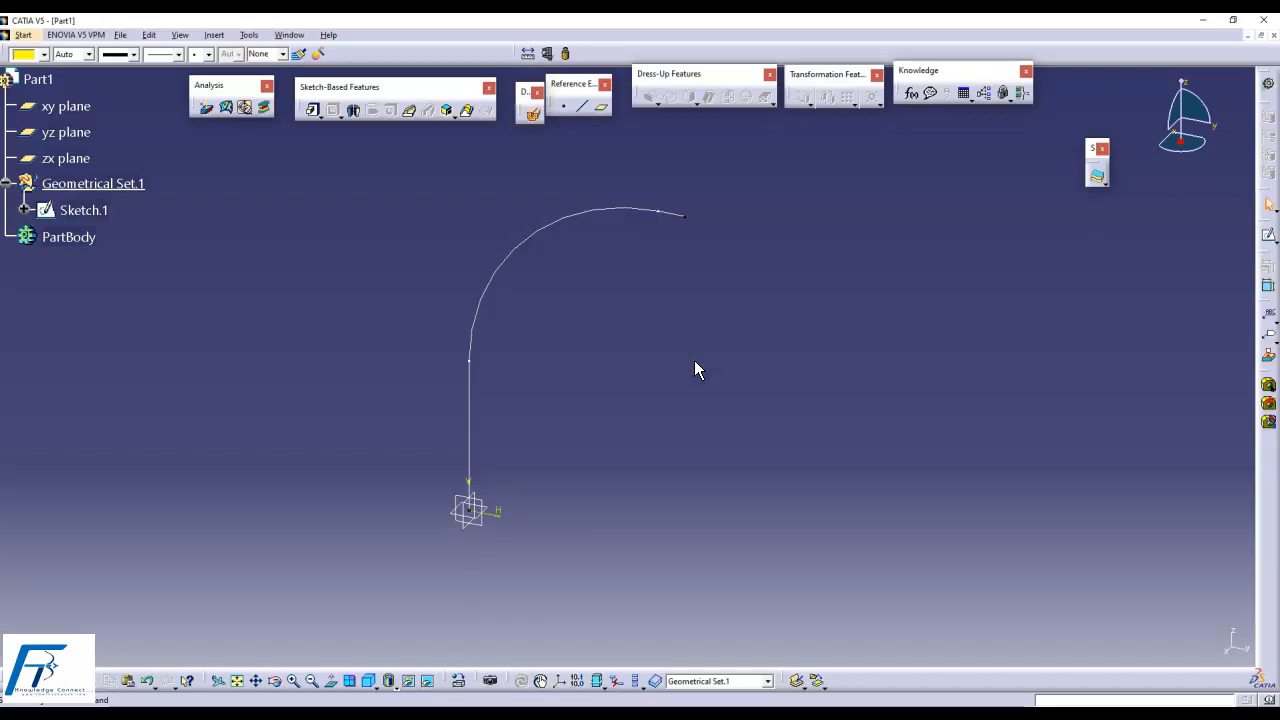
# - Open a positioned sketch on the xy plane with implicit origin and orientation
pyautogui.click(493, 512)
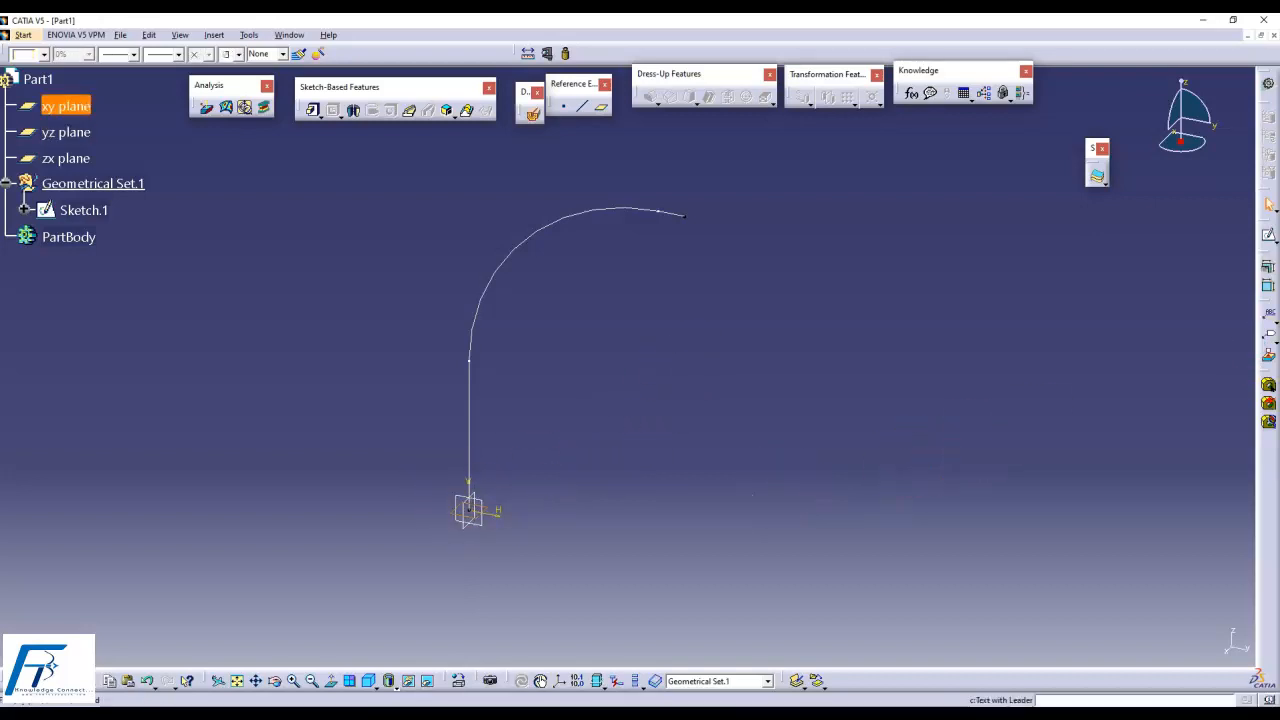
pyautogui.click(1272, 240)
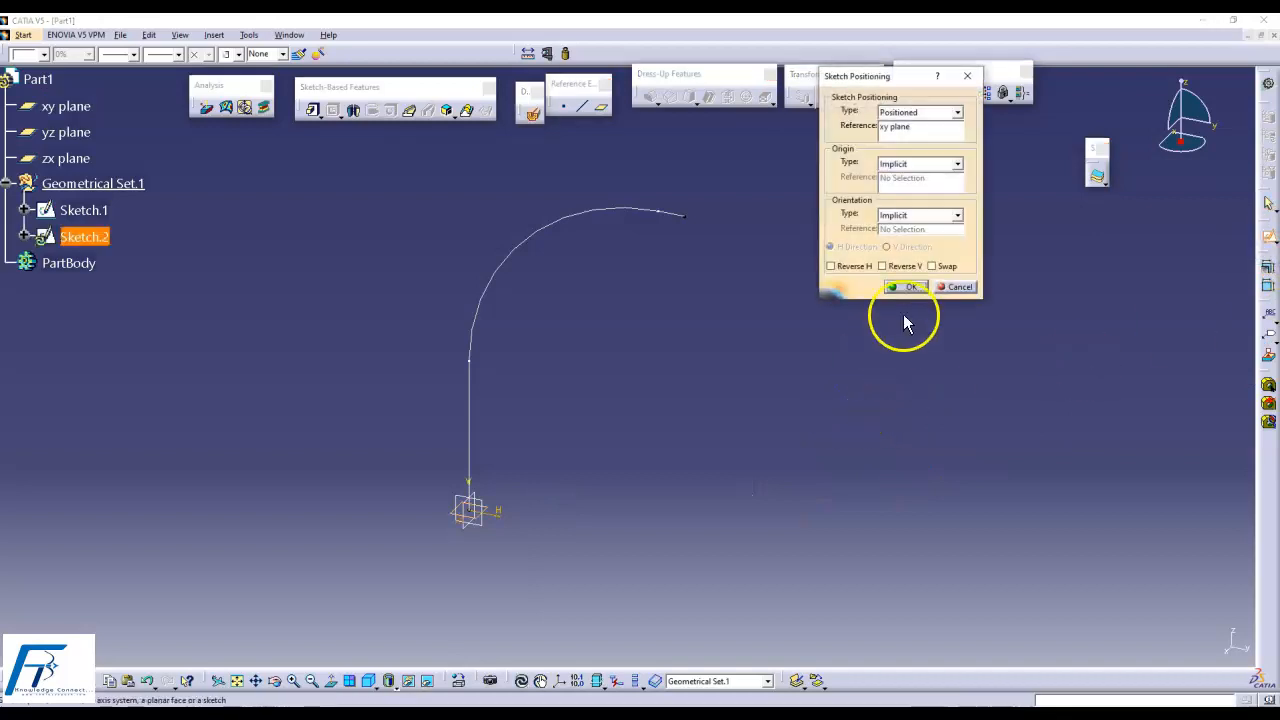
pyautogui.click(913, 287)
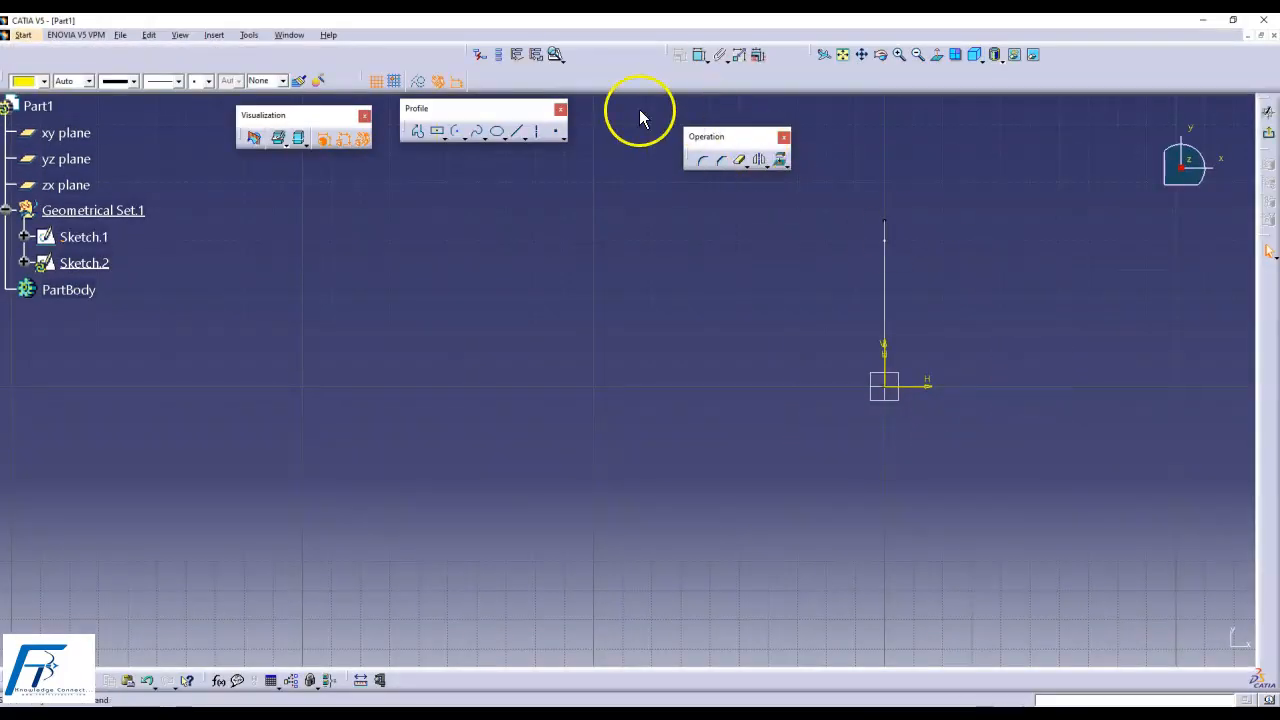
# - Sketch a circle centred on the origin with a radius of about 24.6 mm
pyautogui.moveTo(646, 363)
pyautogui.mouseDown(button='middle')
pyautogui.moveTo(530, 407)
pyautogui.moveTo(537, 349)
pyautogui.moveTo(571, 323)
pyautogui.moveTo(376, 313)
pyautogui.mouseUp(button='middle')
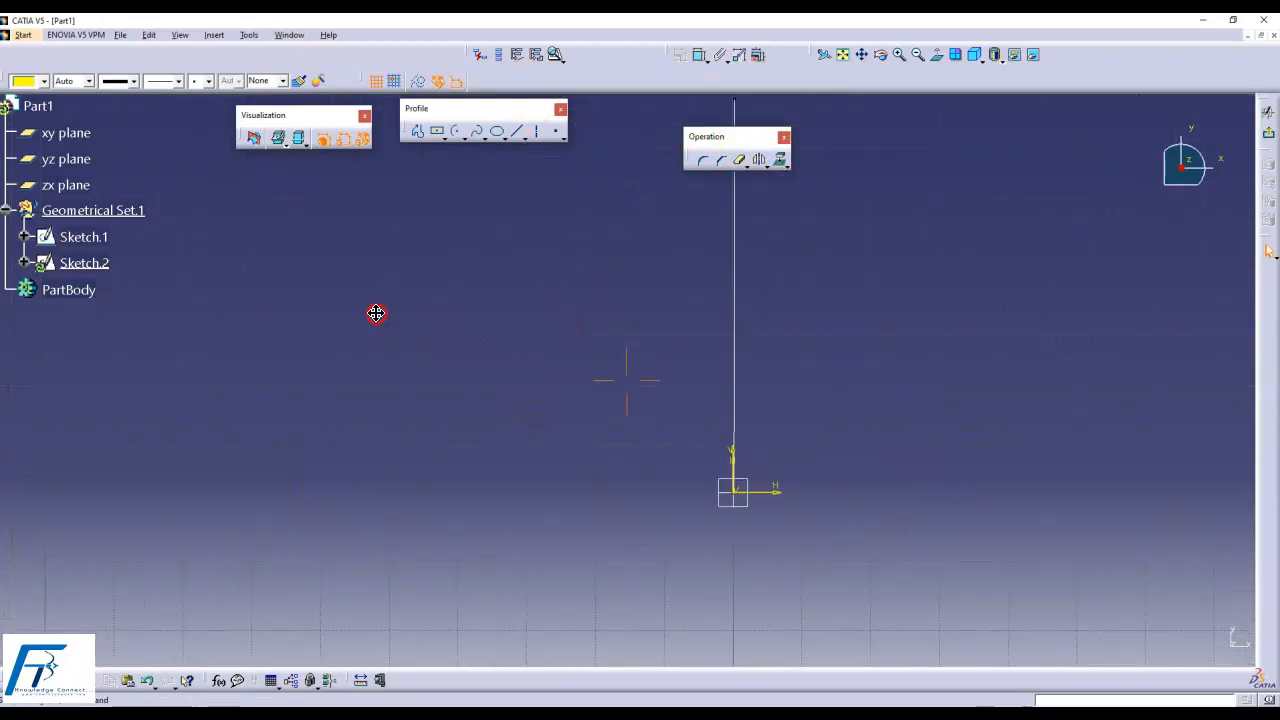
pyautogui.click(465, 138)
pyautogui.click(485, 150)
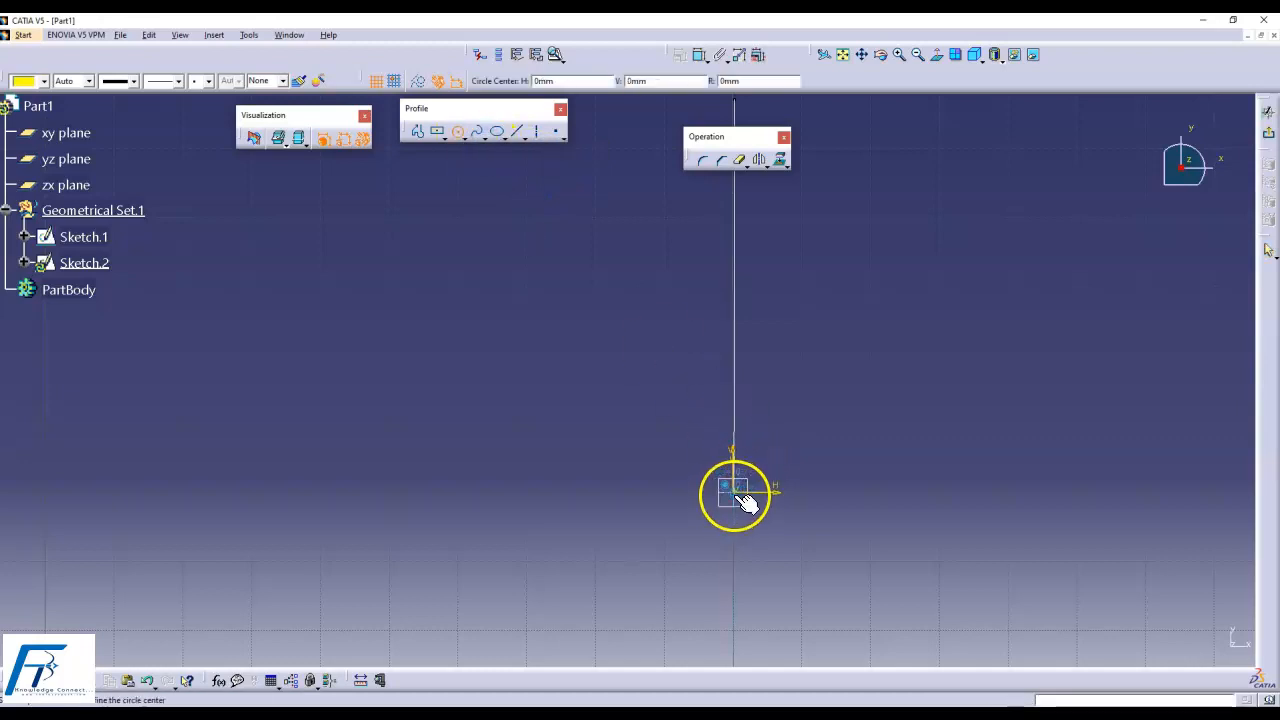
pyautogui.click(894, 537)
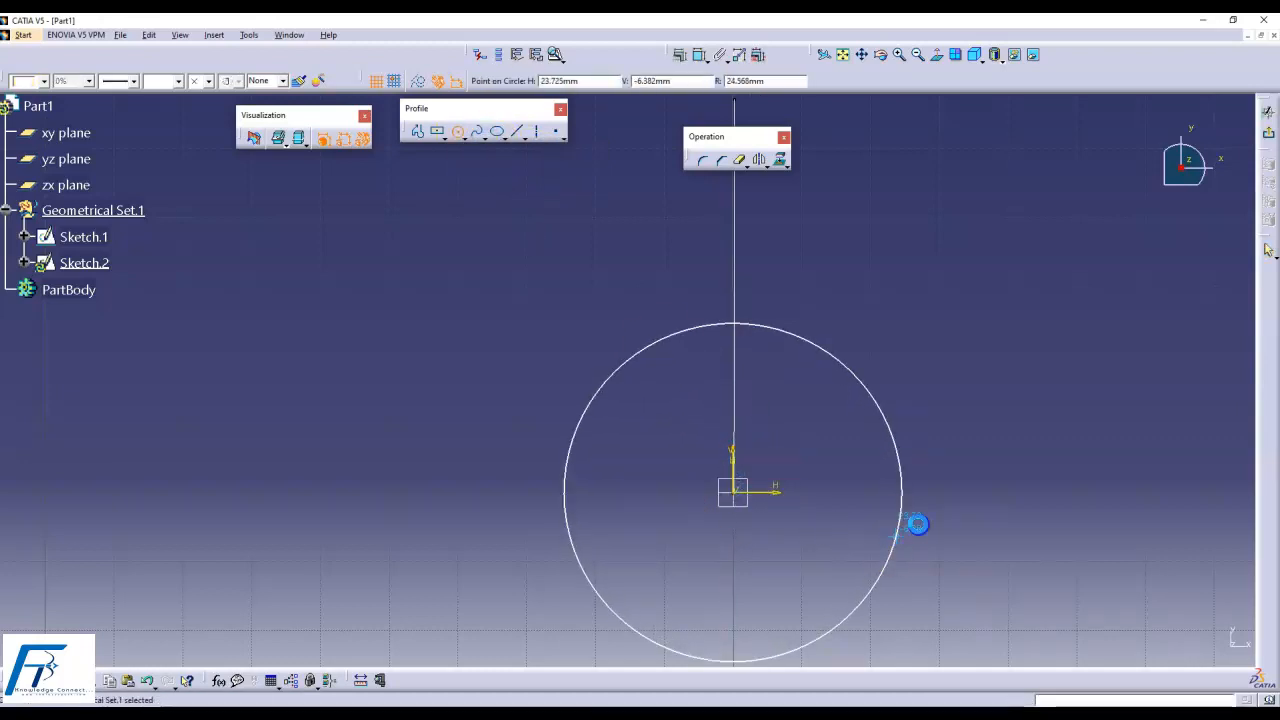
# - Dimension the circle's diameter, set it to 44 mm and exit the profile sketch
pyautogui.click(700, 55)
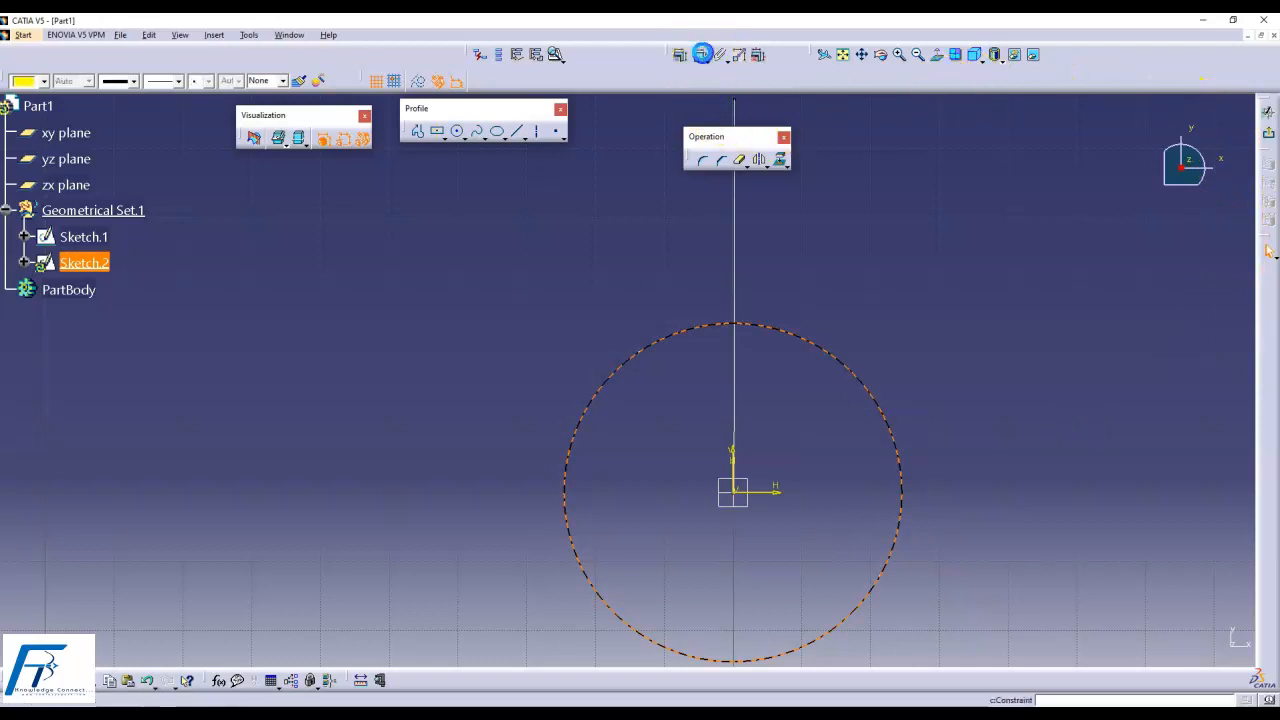
pyautogui.click(937, 308)
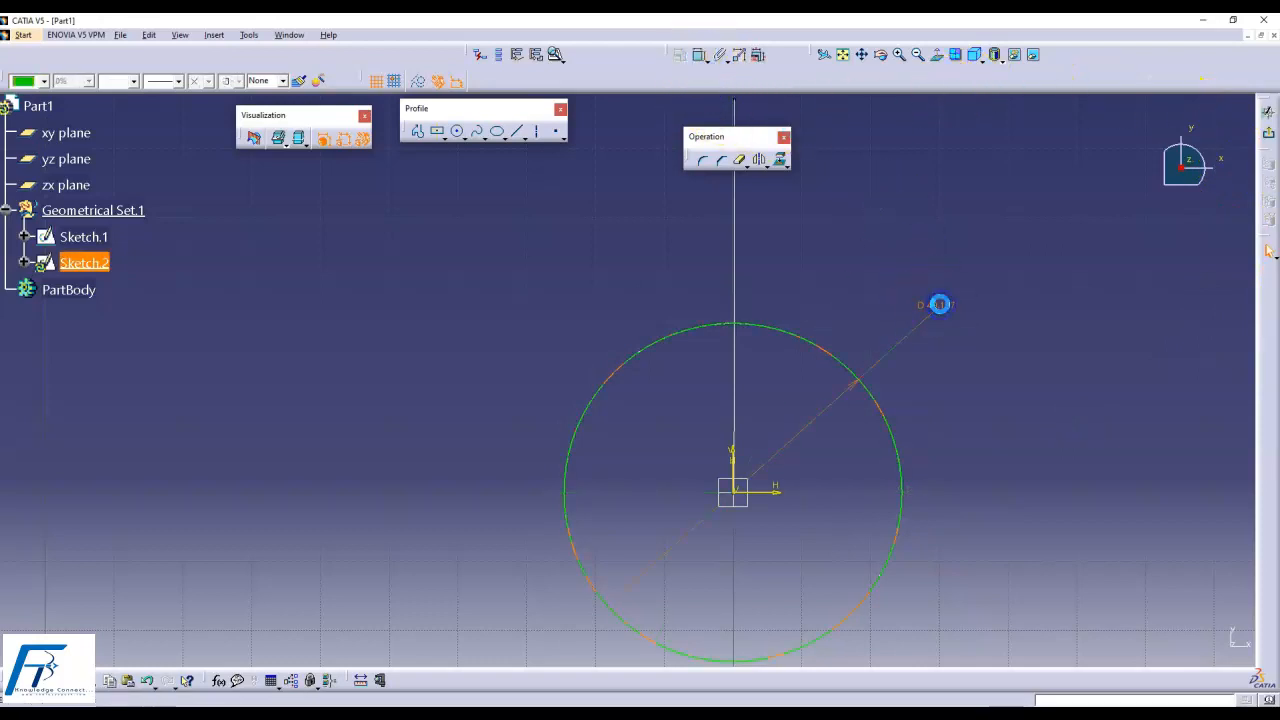
pyautogui.doubleClick(940, 304)
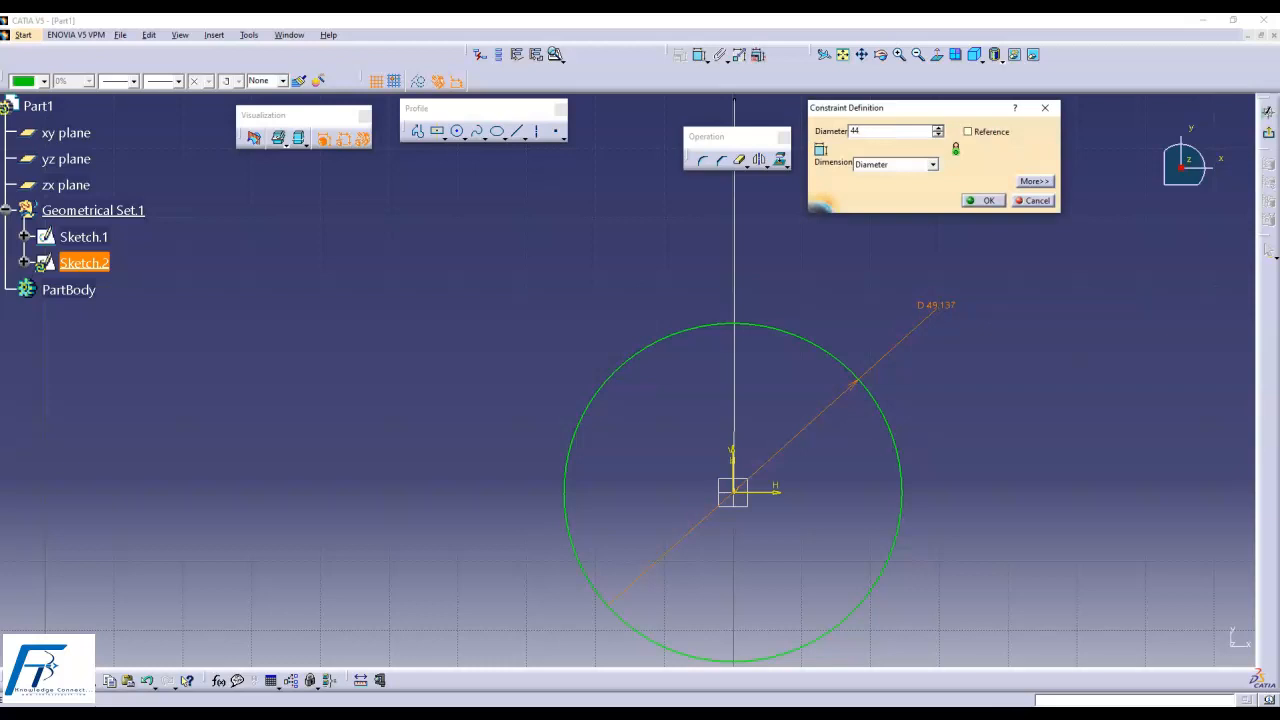
pyautogui.press('Return')
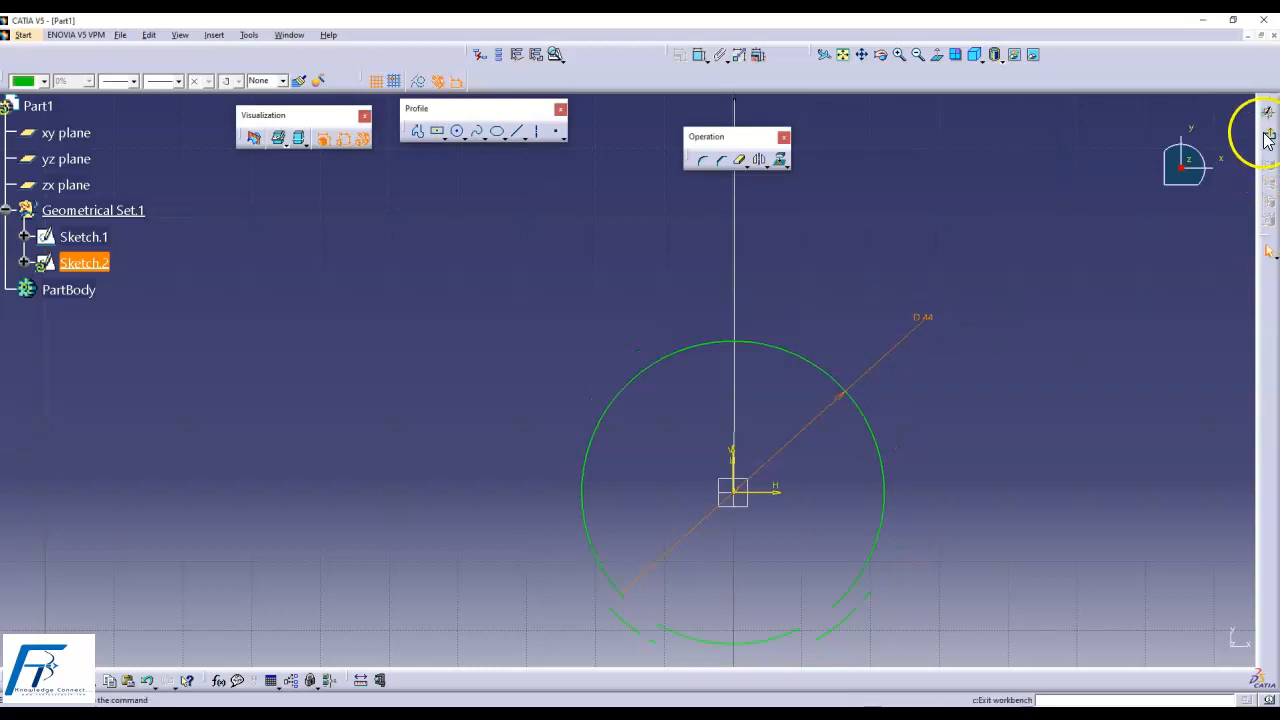
pyautogui.click(1268, 135)
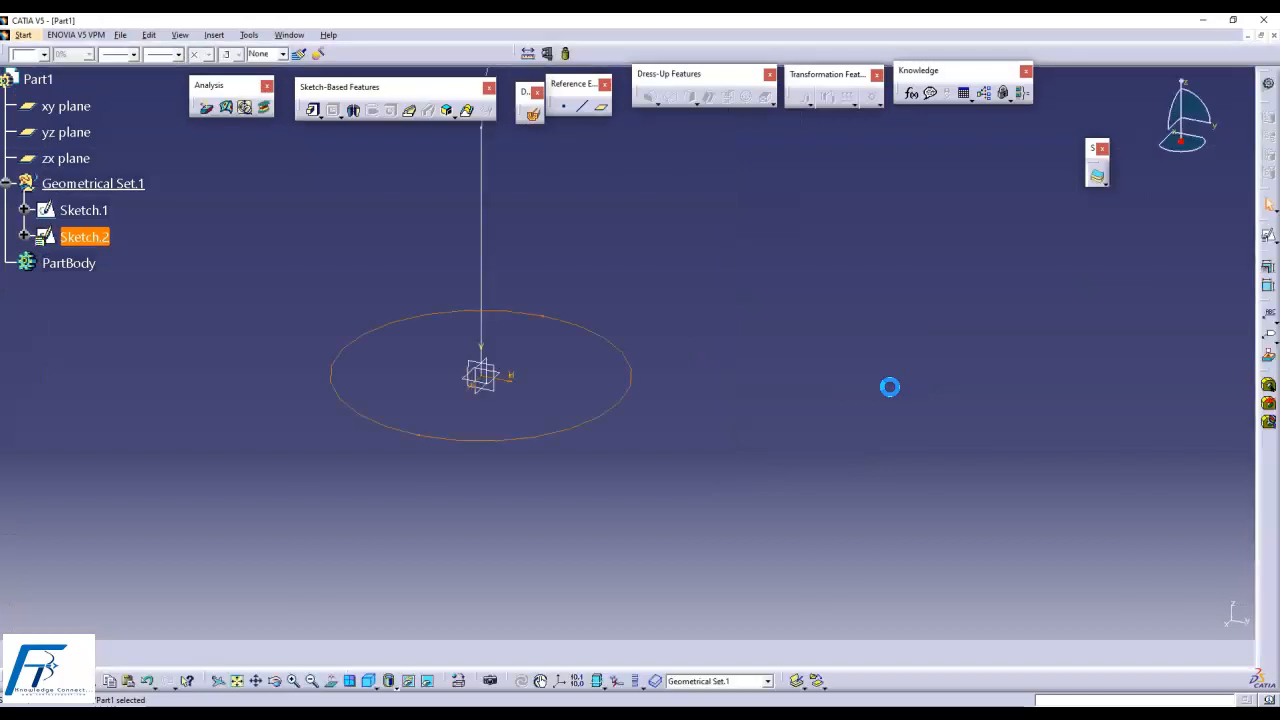
# - Create a rib in the PartBody with the circle sketch as profile, the bent line sketch as center curve and Keep angle profile control
pyautogui.moveTo(724, 293)
pyautogui.mouseDown(button='middle')
pyautogui.moveTo(743, 420)
pyautogui.moveTo(720, 448)
pyautogui.moveTo(725, 430)
pyautogui.mouseUp(button='middle')
pyautogui.click(738, 401)
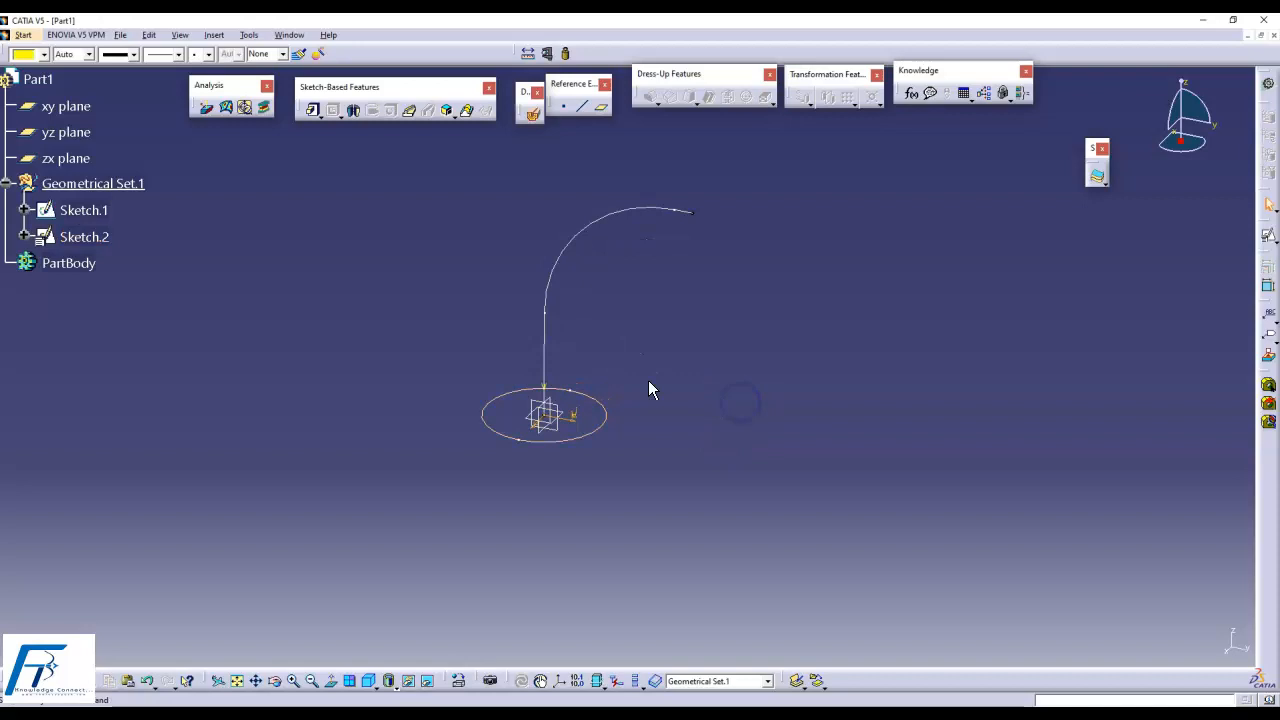
pyautogui.click(411, 111)
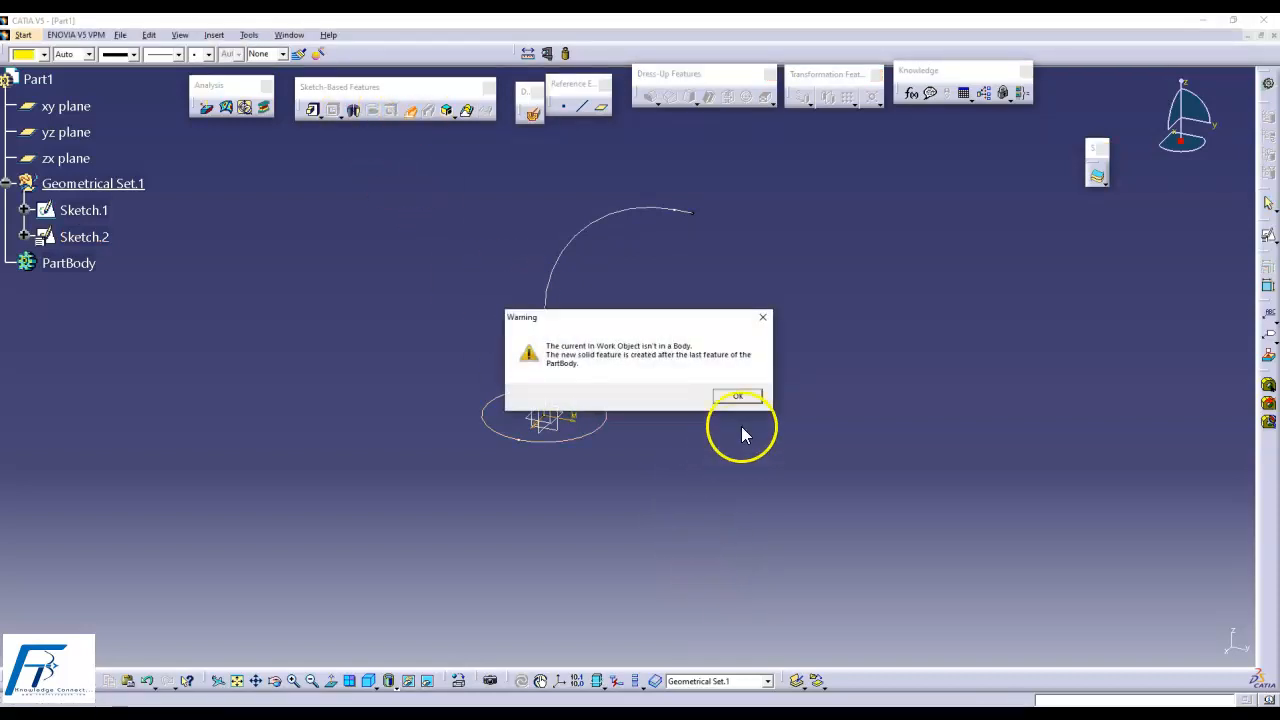
pyautogui.click(745, 401)
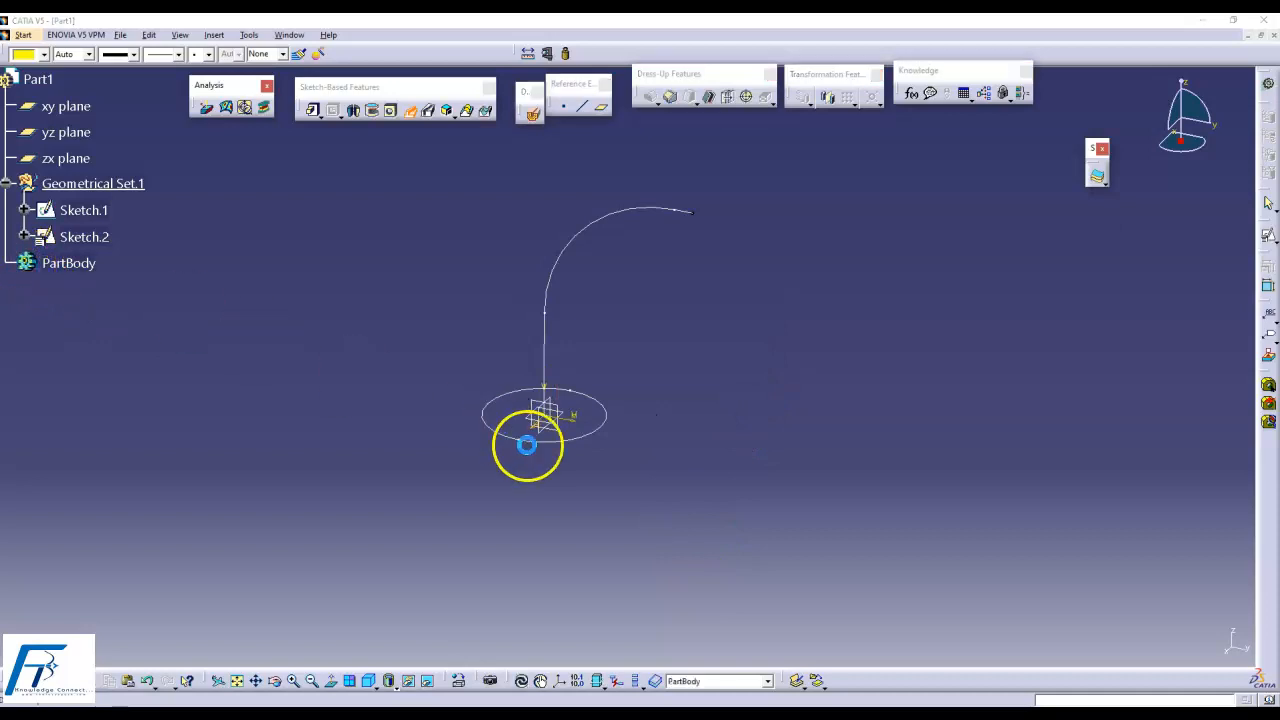
pyautogui.click(595, 432)
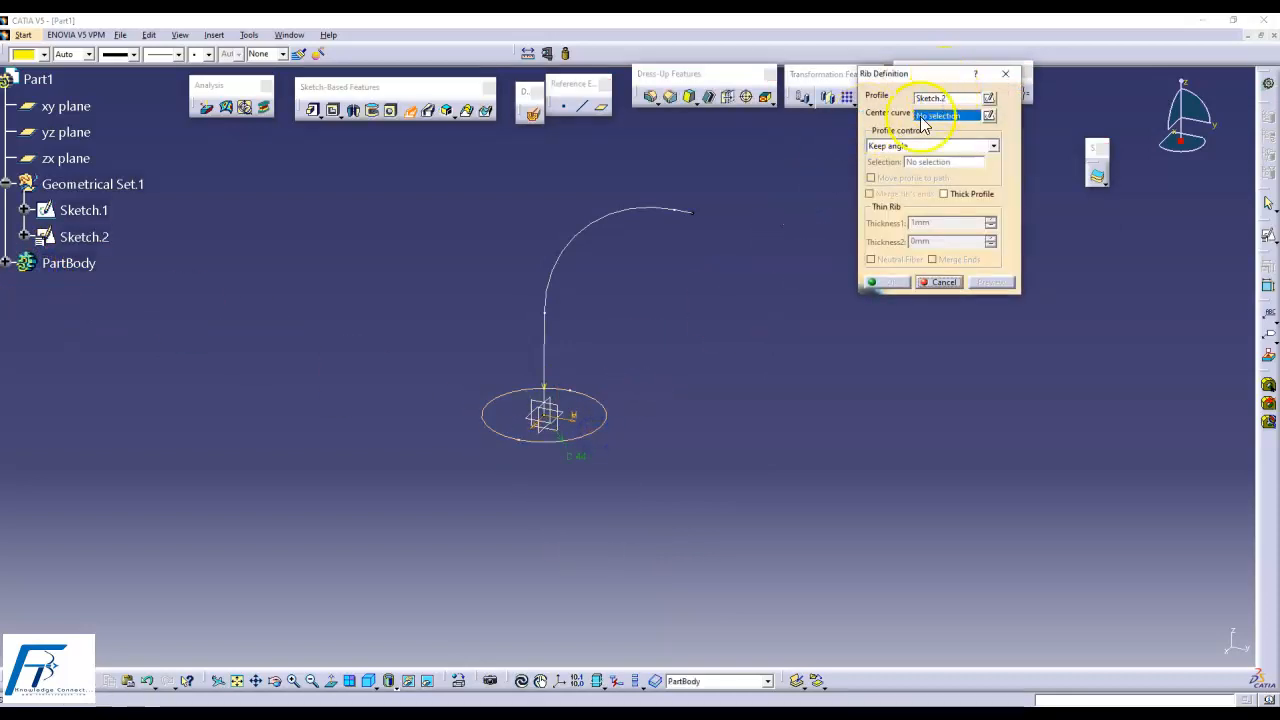
pyautogui.click(684, 249)
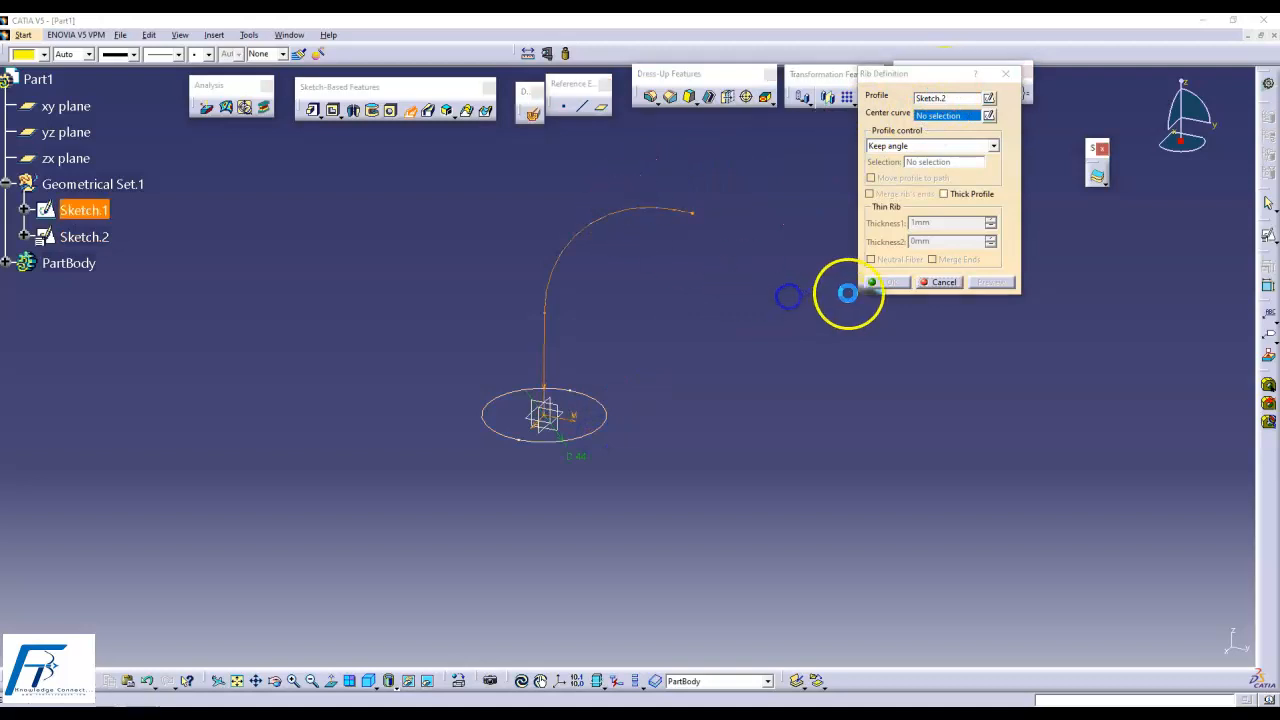
pyautogui.click(880, 283)
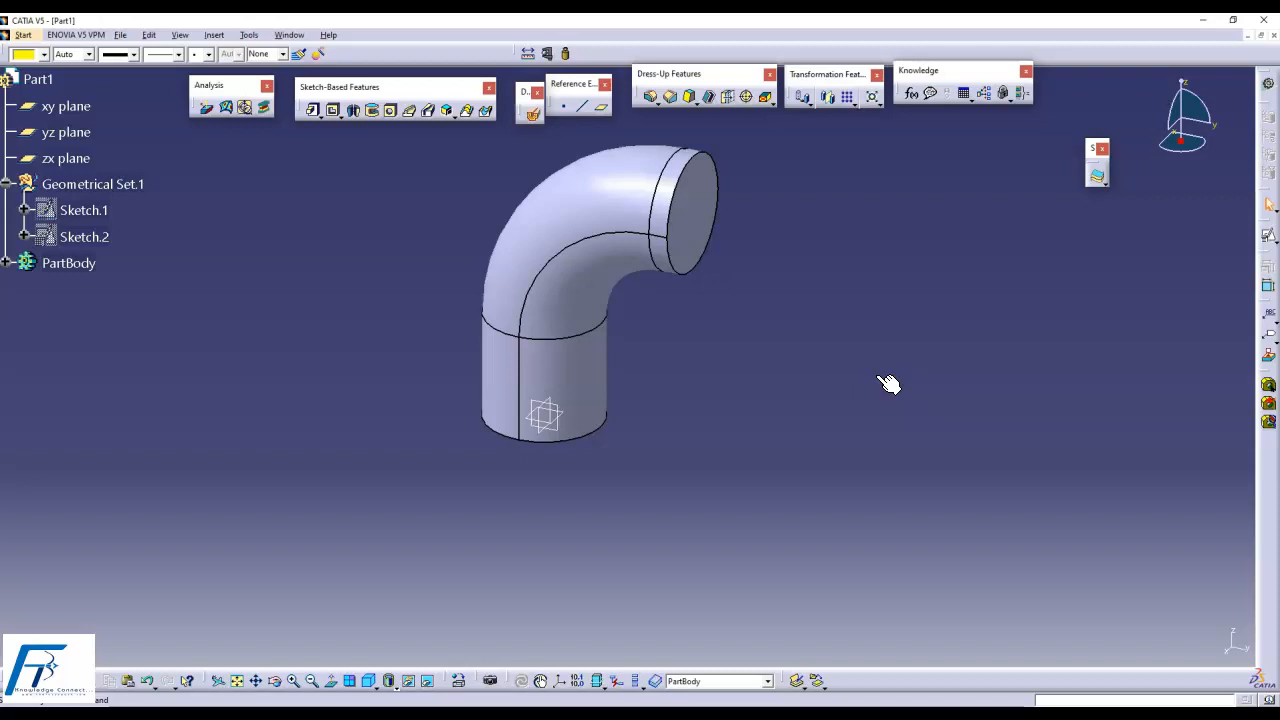
# - Switch to Housing.pdf in Adobe Reader and examine the A-A cutting line in the front view against the flange's section view
pyautogui.moveTo(831, 312); pyautogui.dragTo(806, 344, button='middle')
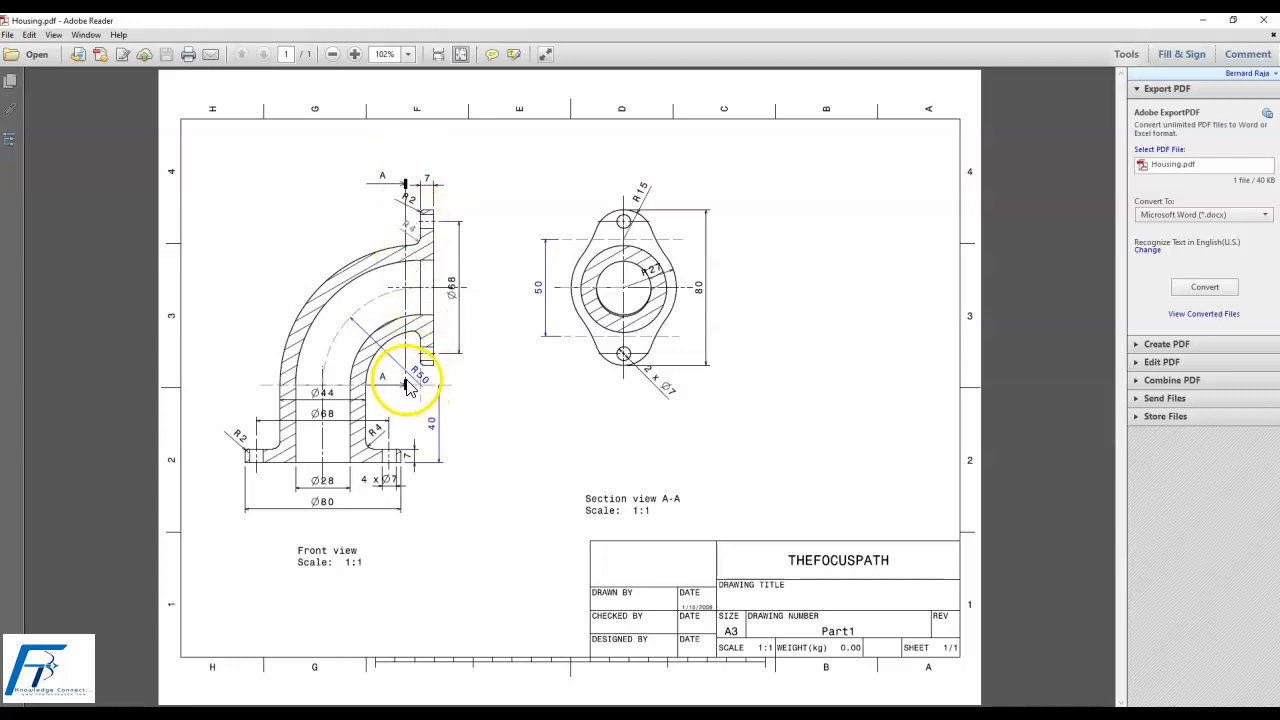
pyautogui.click(404, 184)
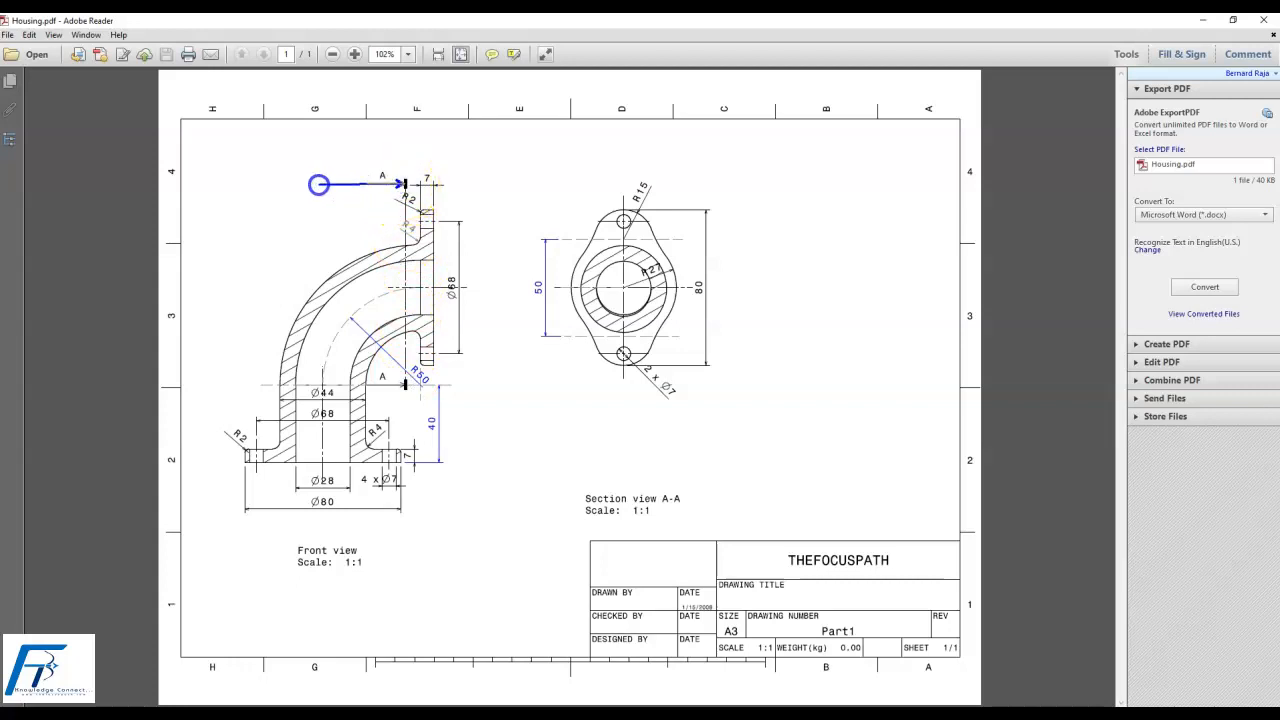
pyautogui.click(407, 385)
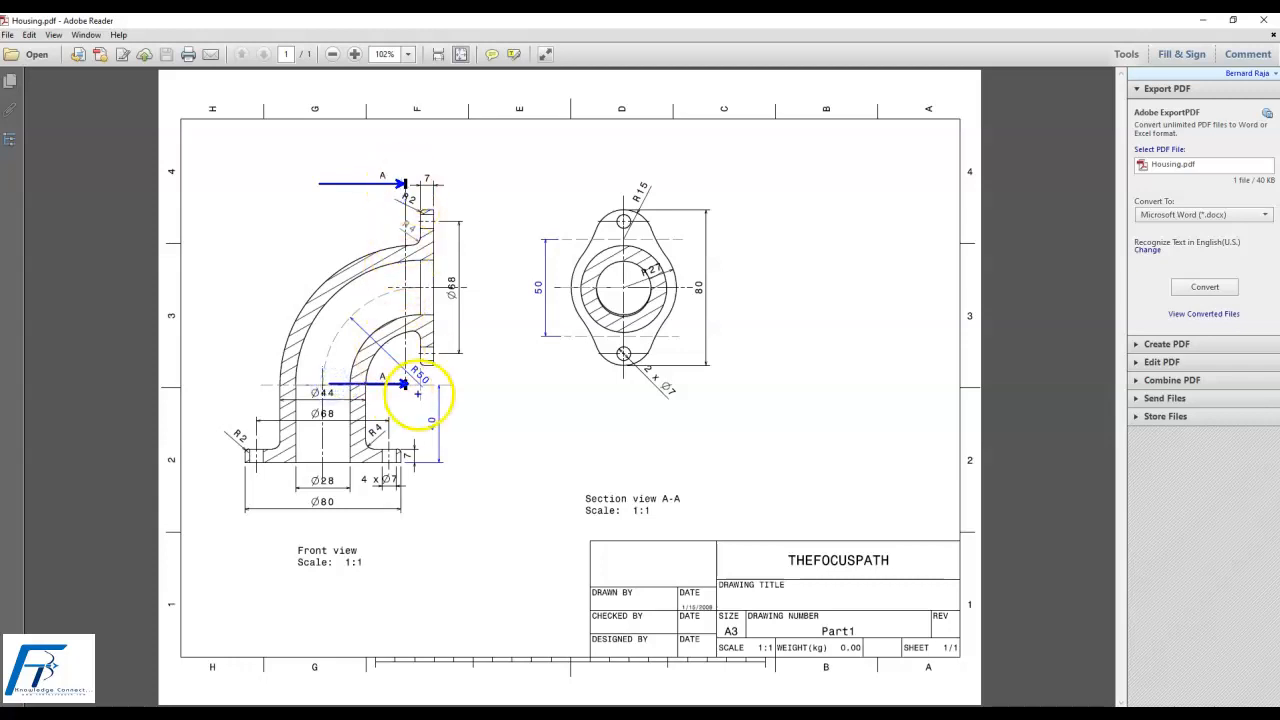
pyautogui.click(404, 195)
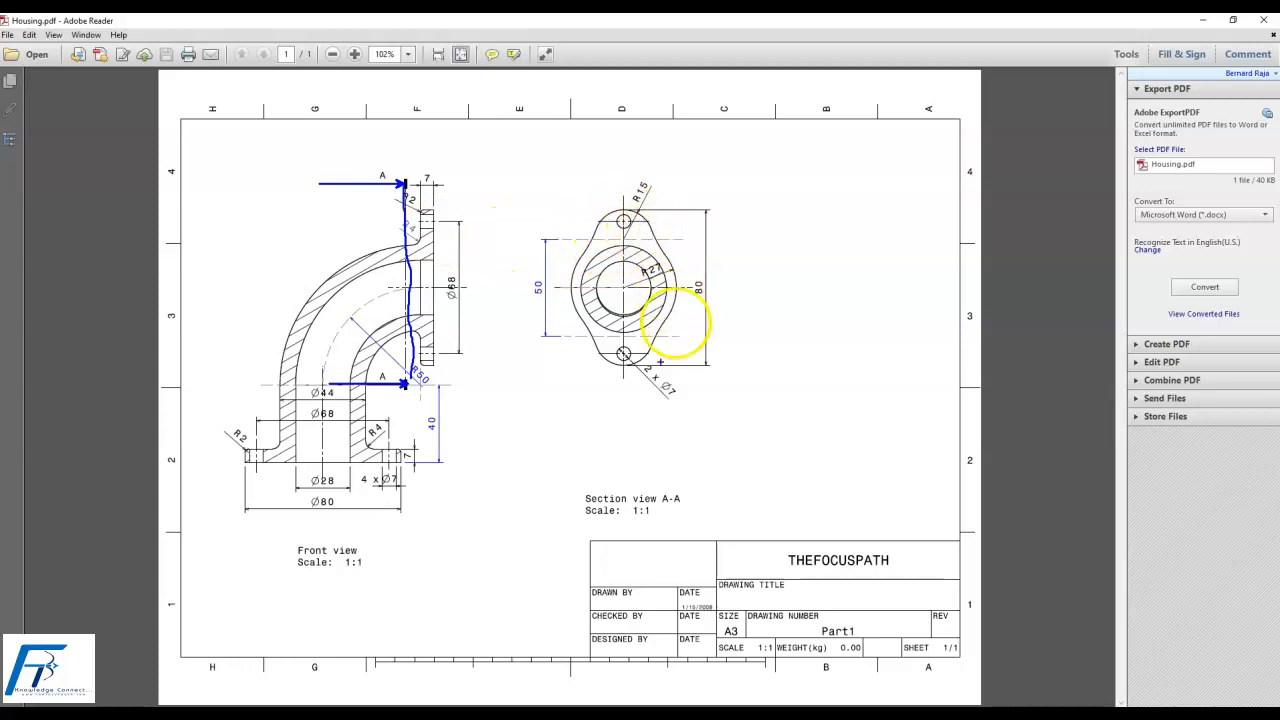
pyautogui.click(420, 246)
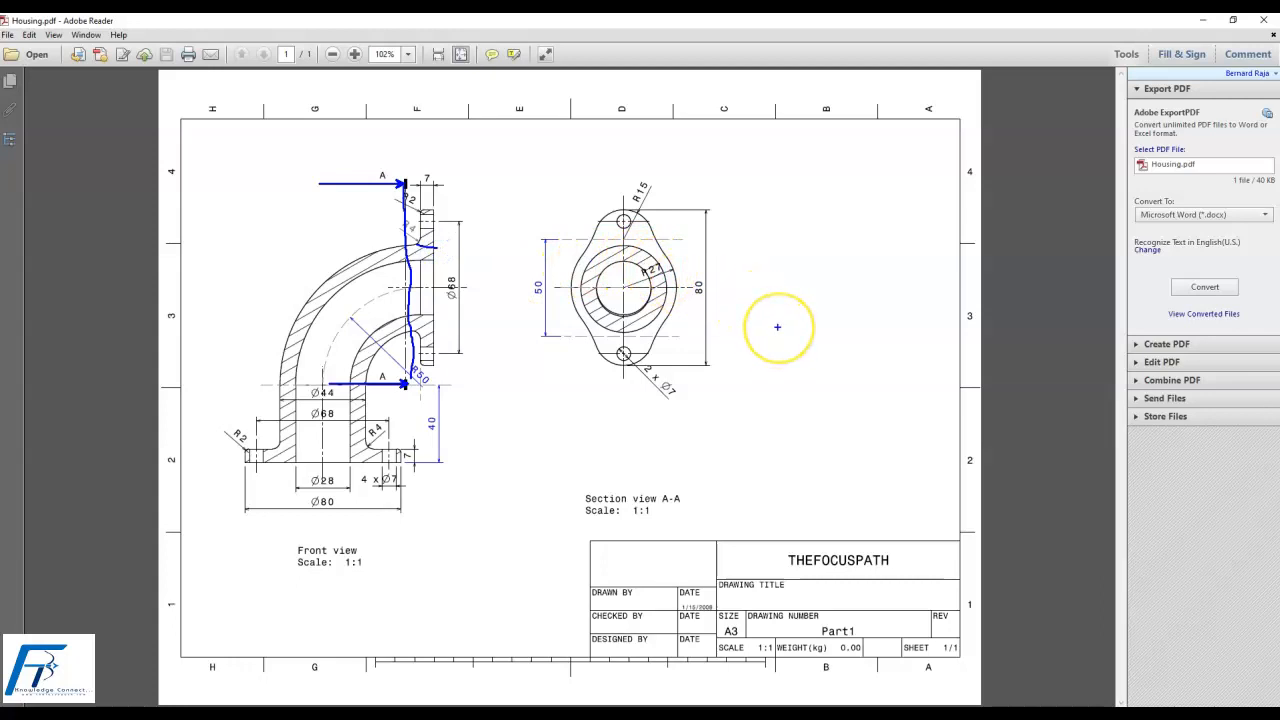
# - Switch from the housing drawing to CATIA and create a circle-centre point on the outer edge of the elbow's upper end face
pyautogui.press('Escape')
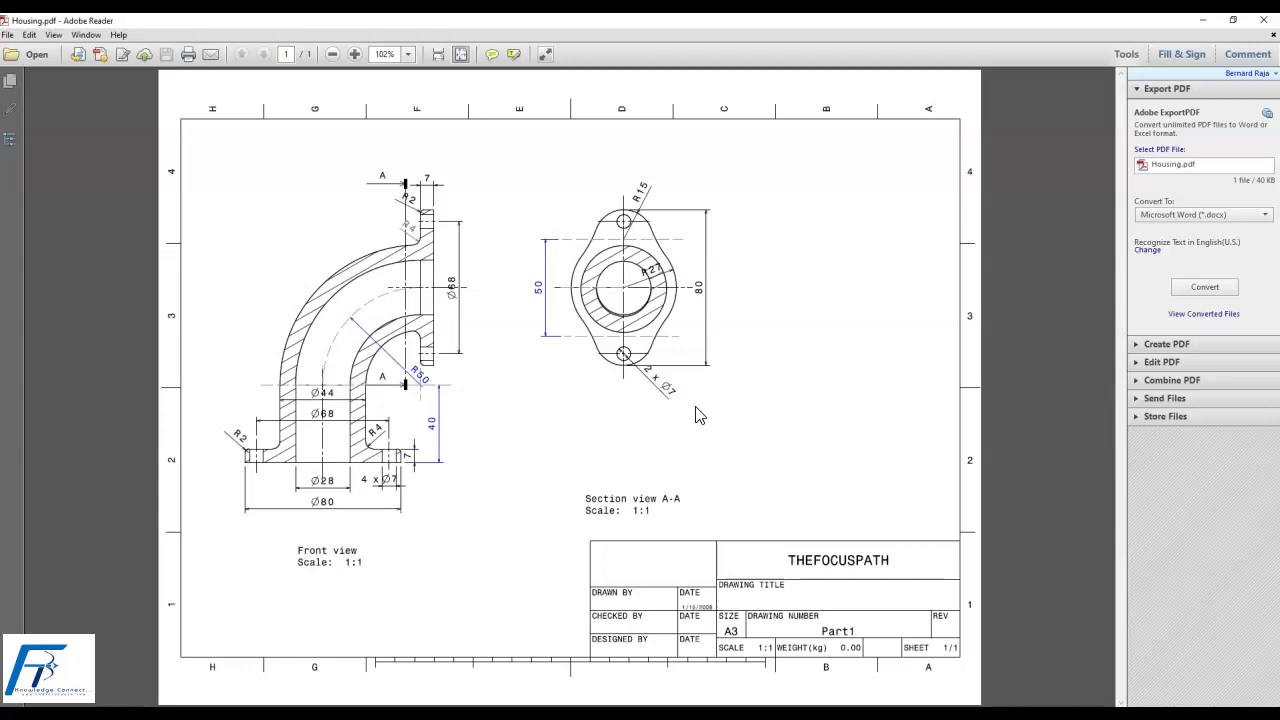
pyautogui.click(212, 714)
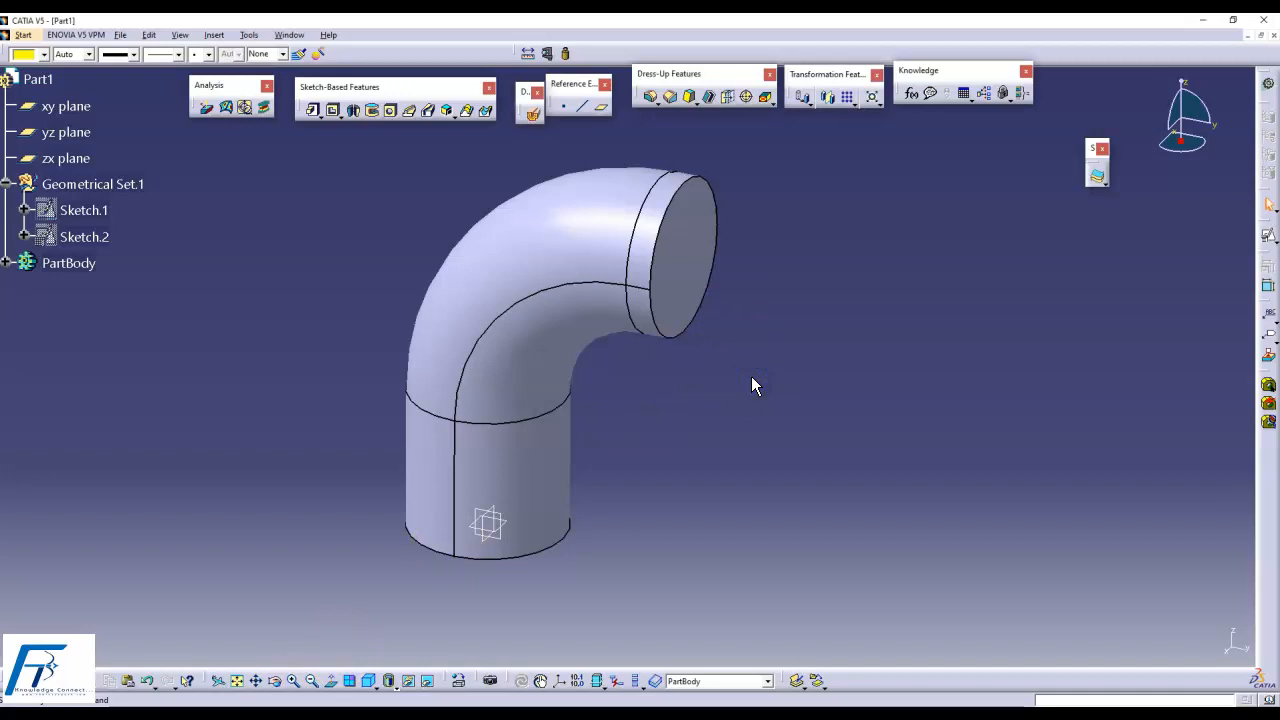
pyautogui.moveTo(806, 435); pyautogui.dragTo(808, 437, button='middle')
pyautogui.click(566, 110)
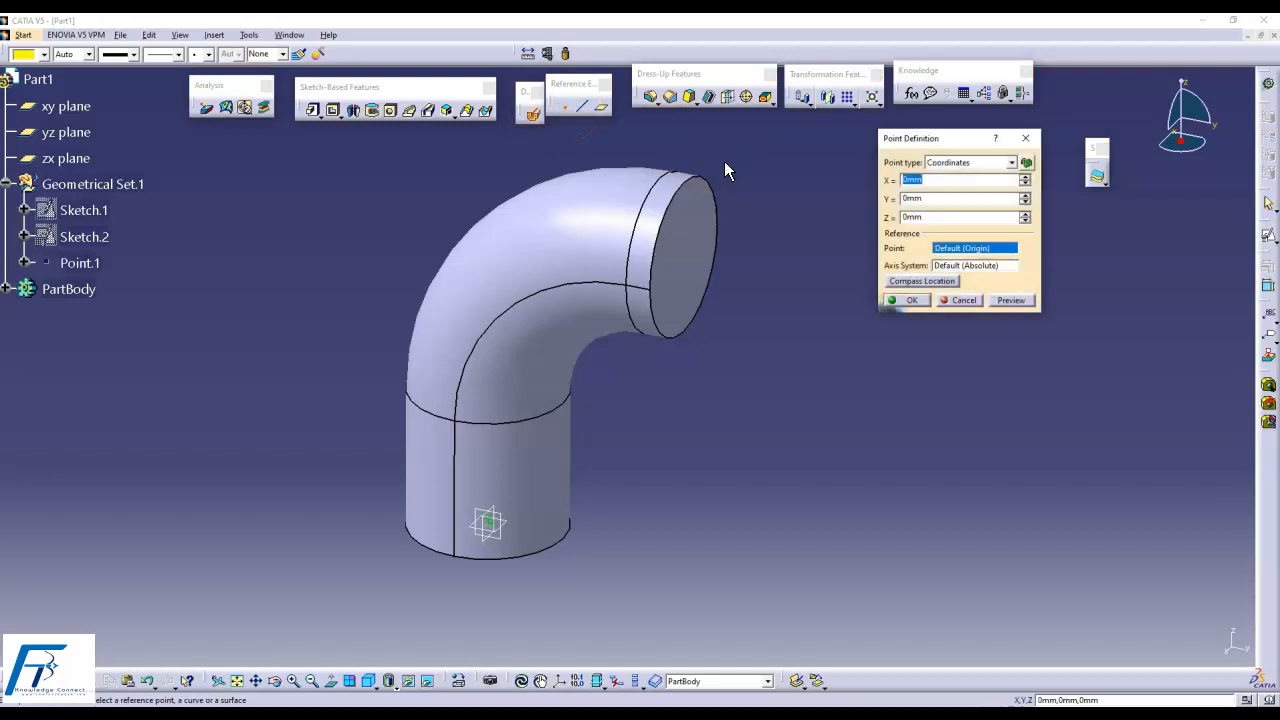
pyautogui.click(952, 166)
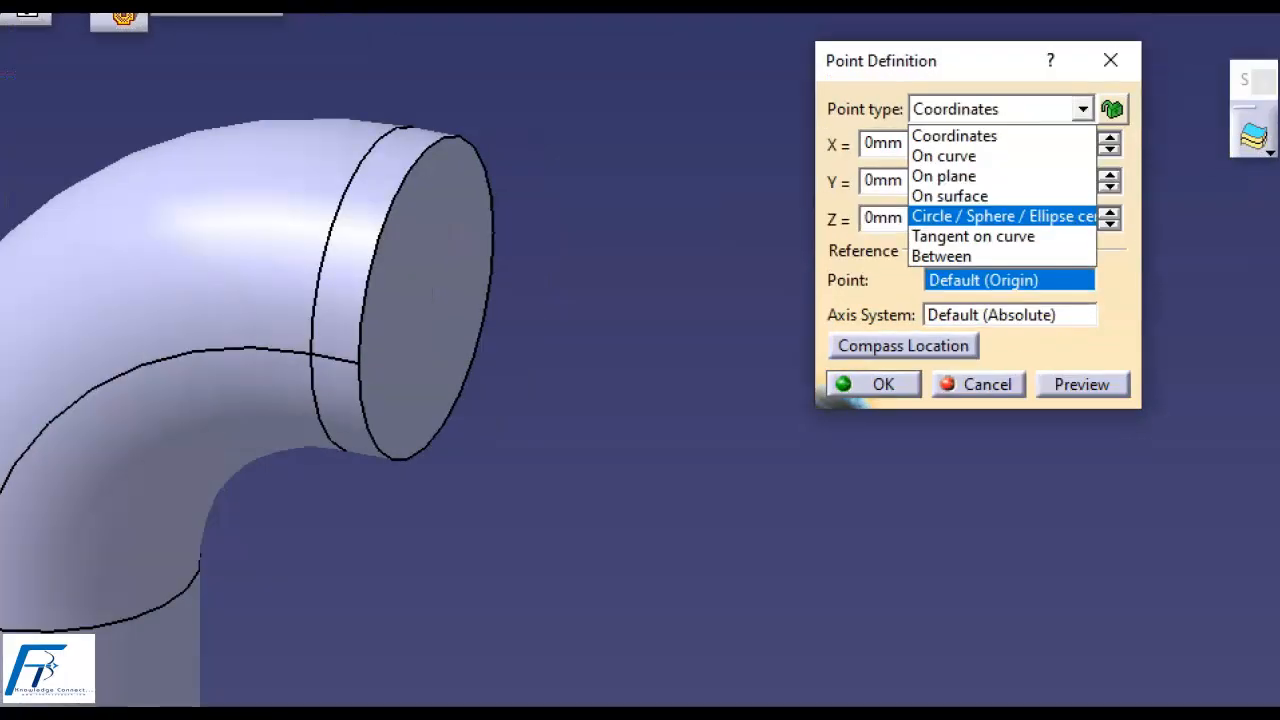
pyautogui.moveTo(1108, 196)
pyautogui.mouseDown()
pyautogui.moveTo(971, 182)
pyautogui.moveTo(906, 214)
pyautogui.moveTo(1135, 245)
pyautogui.mouseUp()
pyautogui.click(940, 216)
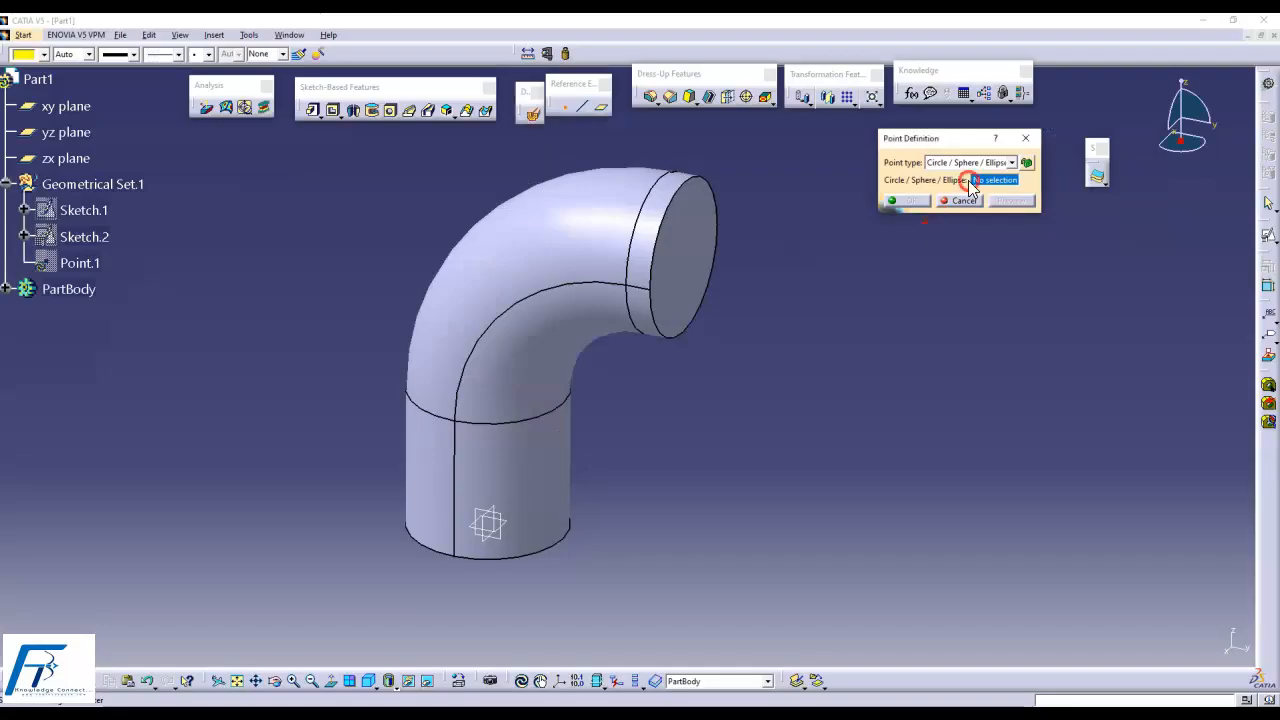
pyautogui.click(720, 190)
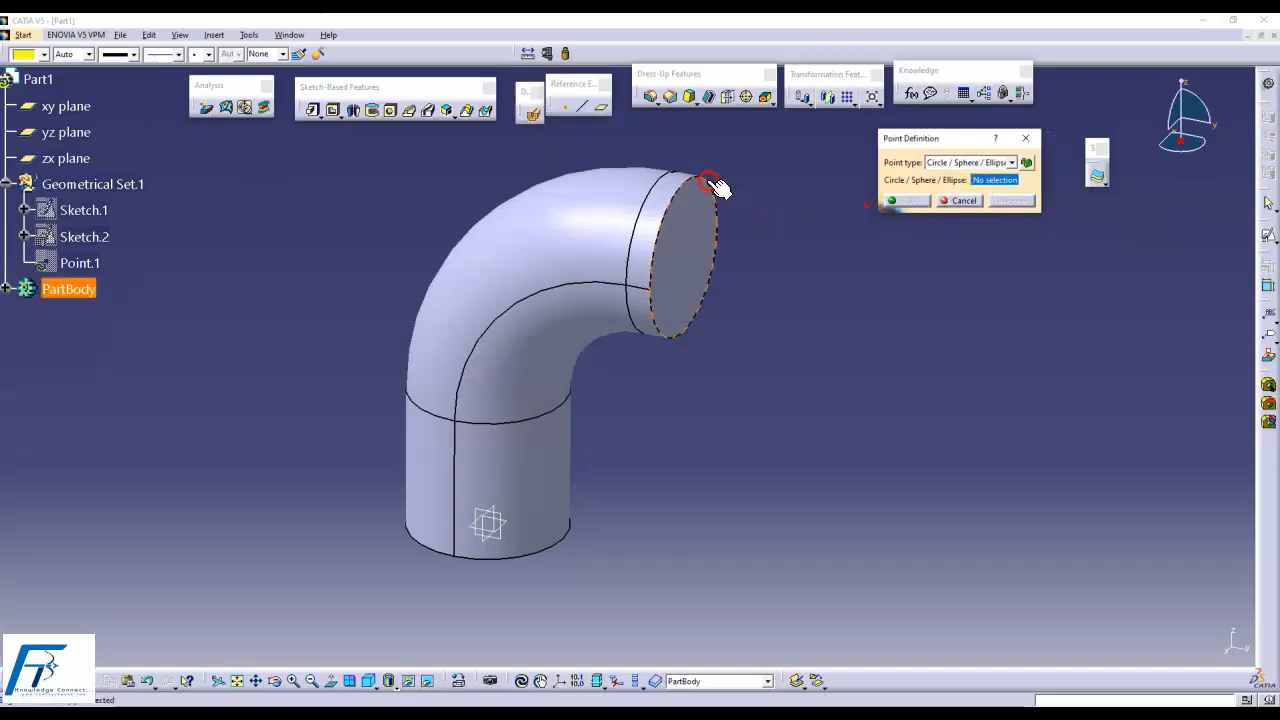
pyautogui.moveTo(805, 321); pyautogui.dragTo(781, 277, button='middle')
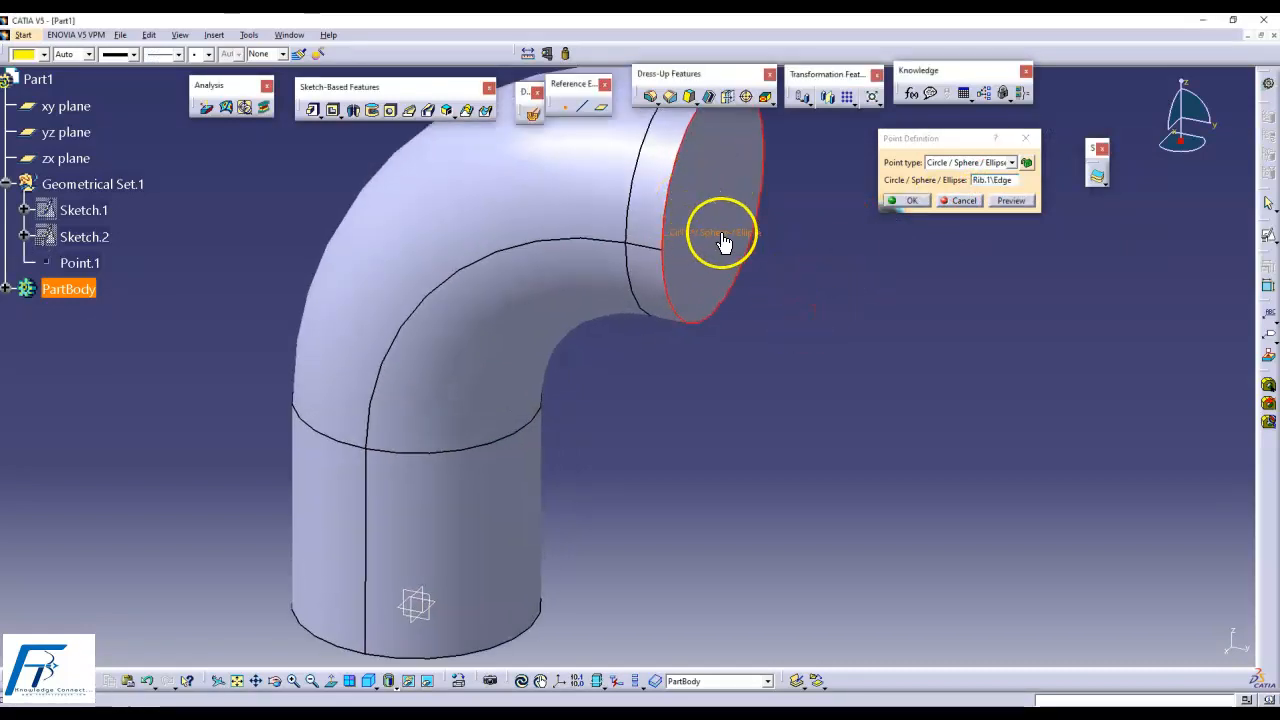
pyautogui.click(898, 207)
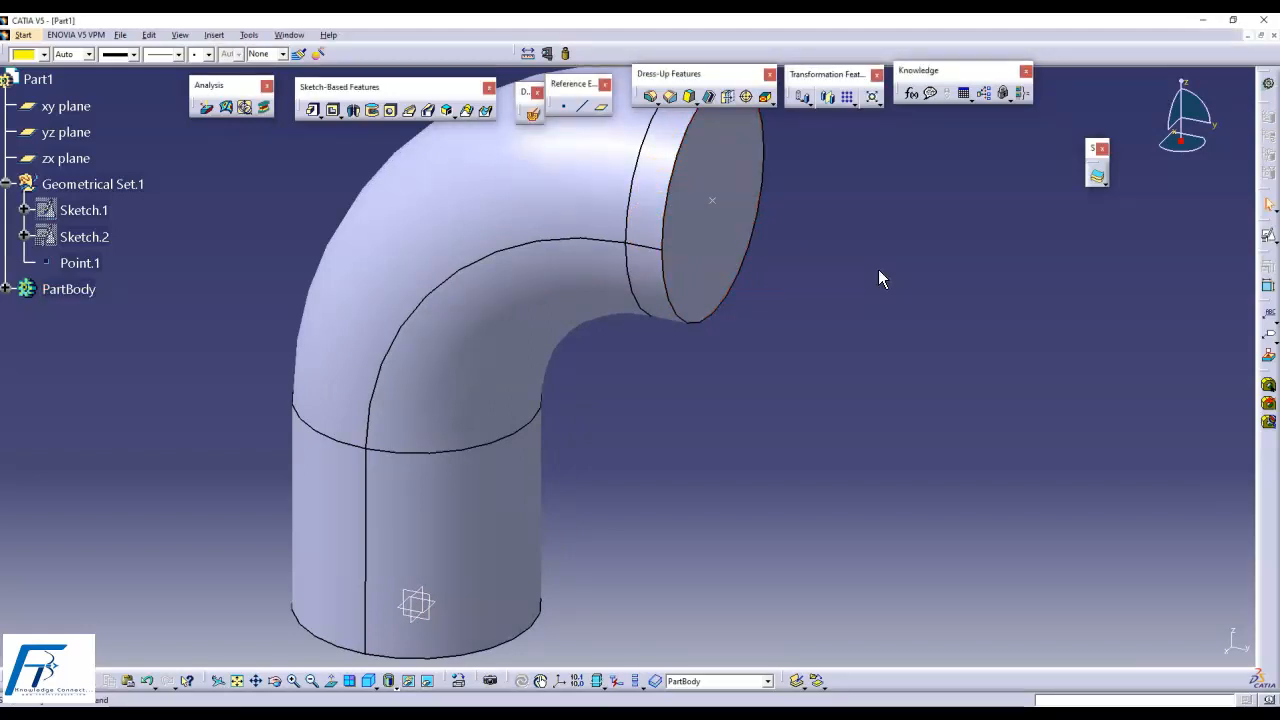
pyautogui.moveTo(891, 207); pyautogui.dragTo(791, 289, button='middle')
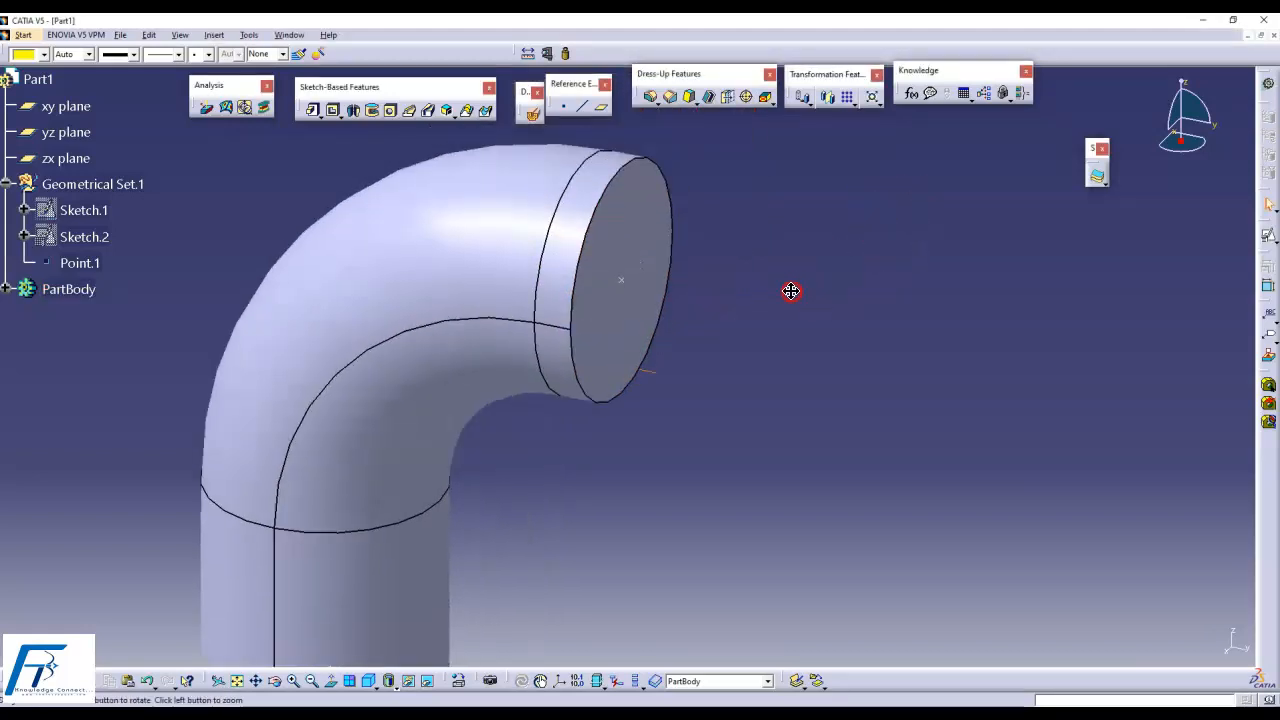
pyautogui.click(565, 107)
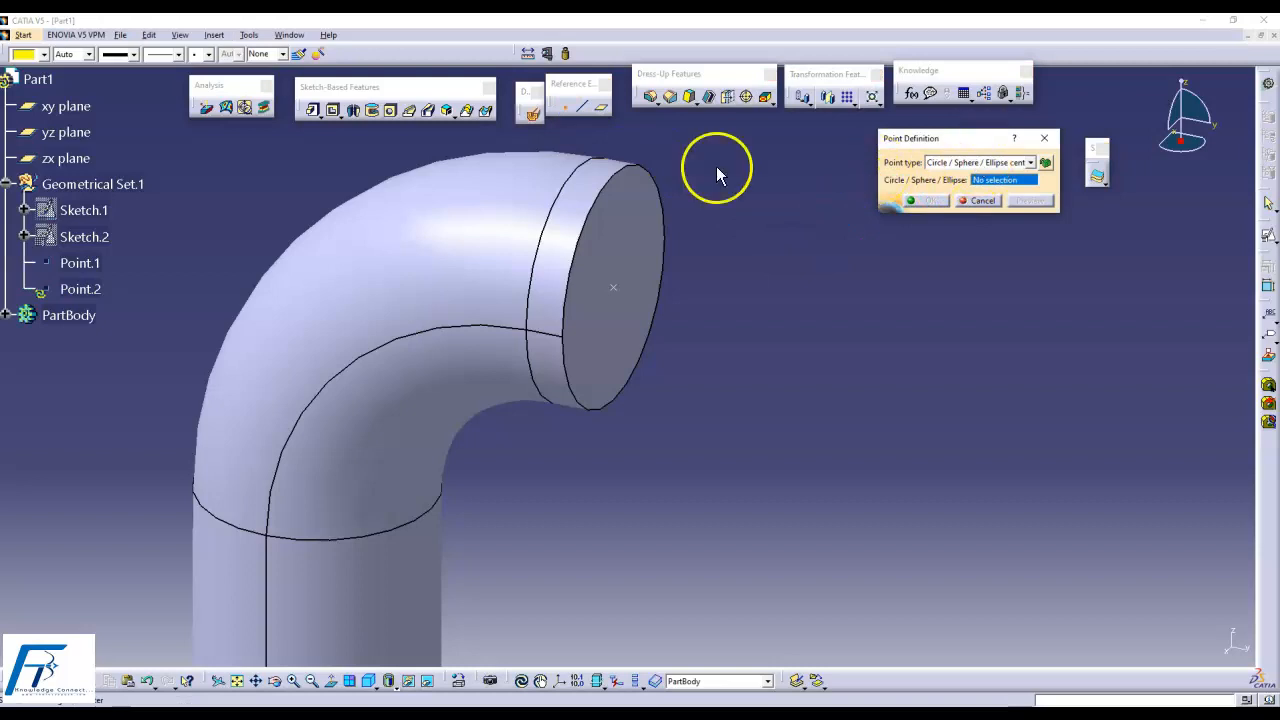
pyautogui.click(982, 200)
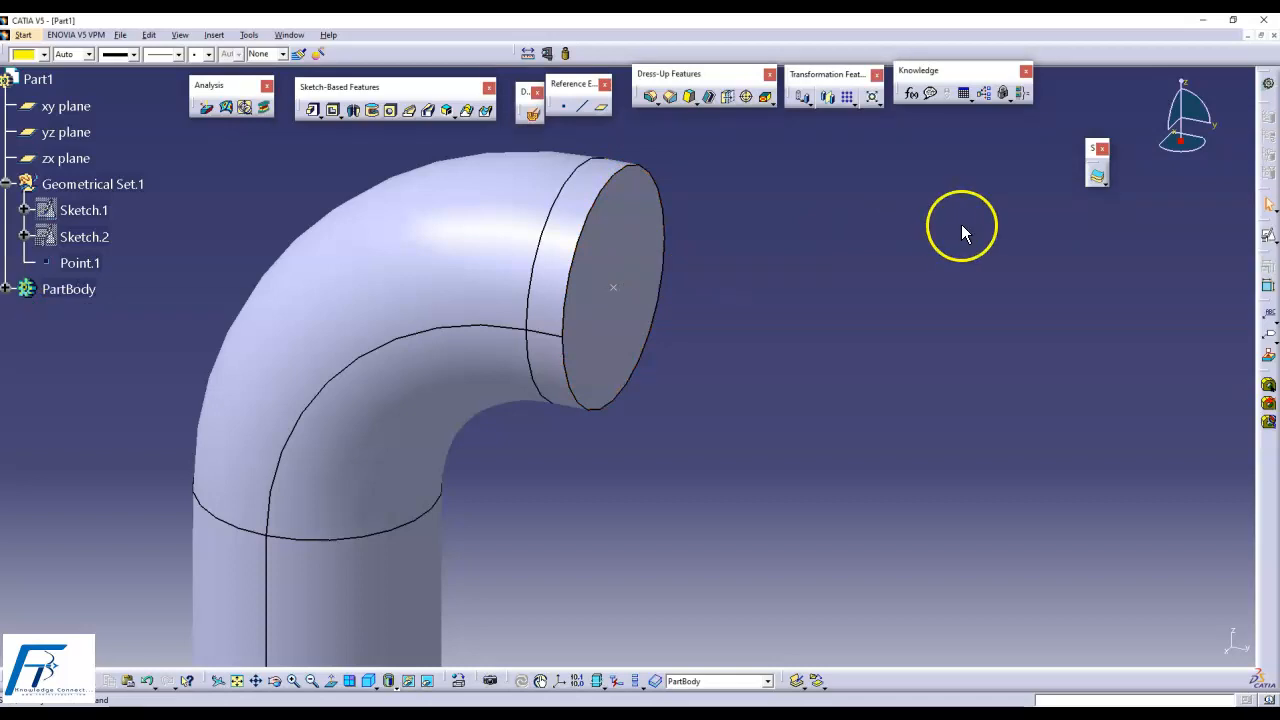
pyautogui.moveTo(947, 235); pyautogui.dragTo(951, 366, button='middle')
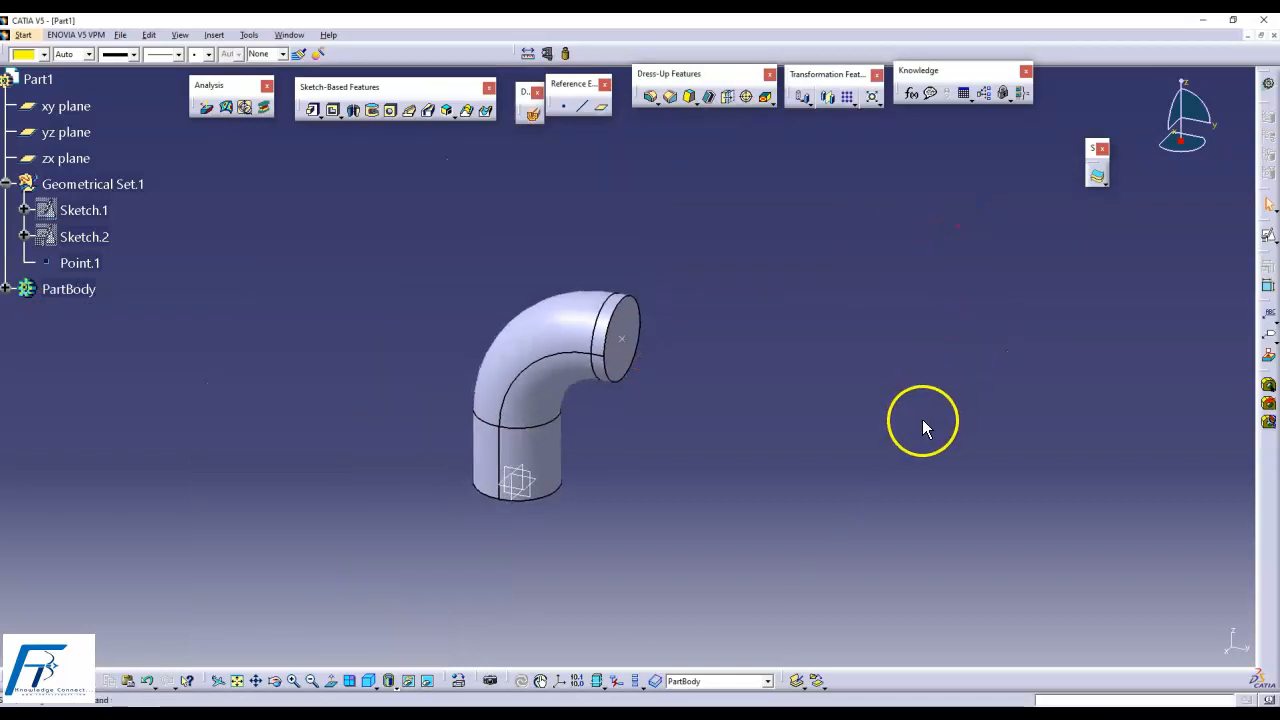
# - Try a positioned sketch on the elbow's upper end face with its origin projected from the centre point, leaving the sketch empty
pyautogui.click(1268, 237)
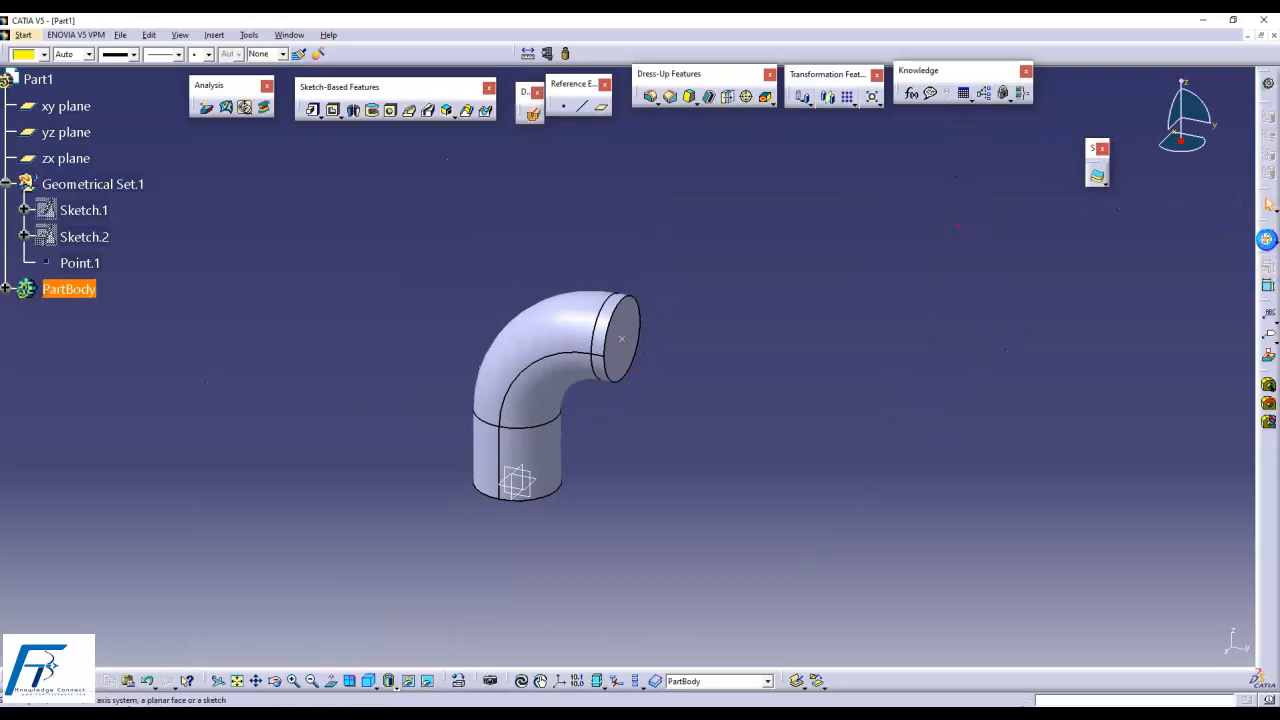
pyautogui.moveTo(789, 437); pyautogui.dragTo(790, 377, button='middle')
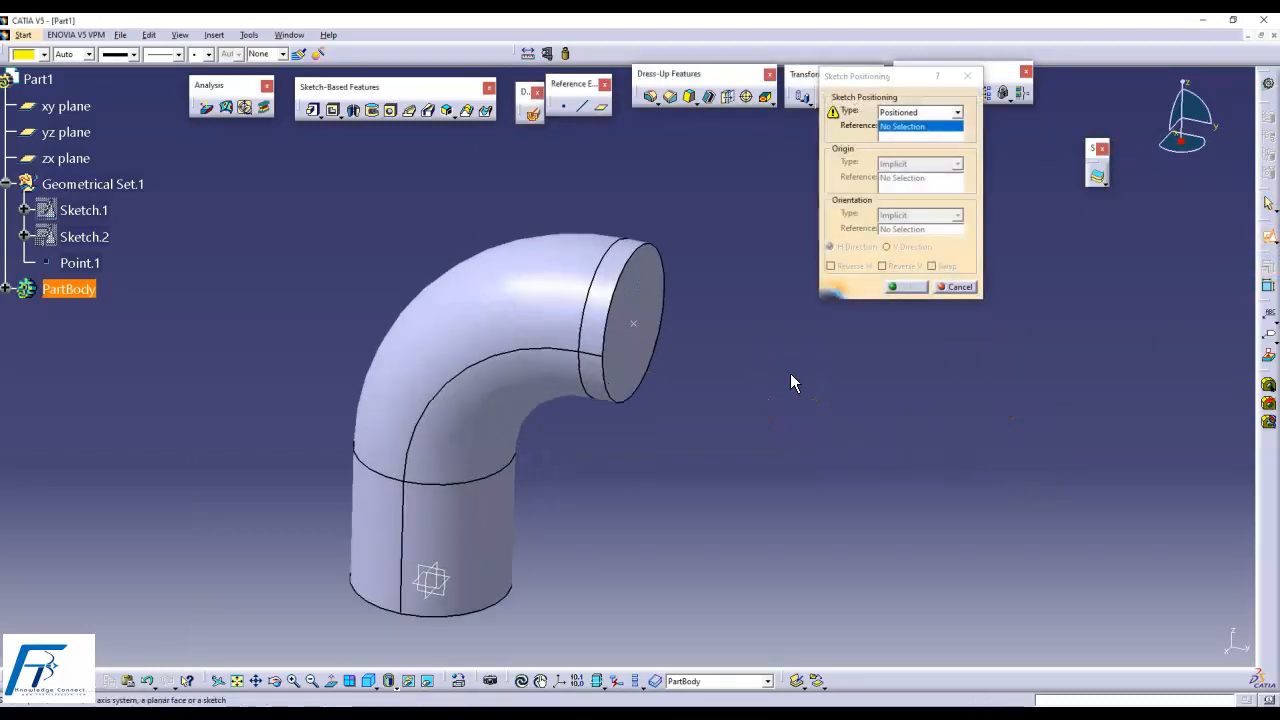
pyautogui.click(645, 278)
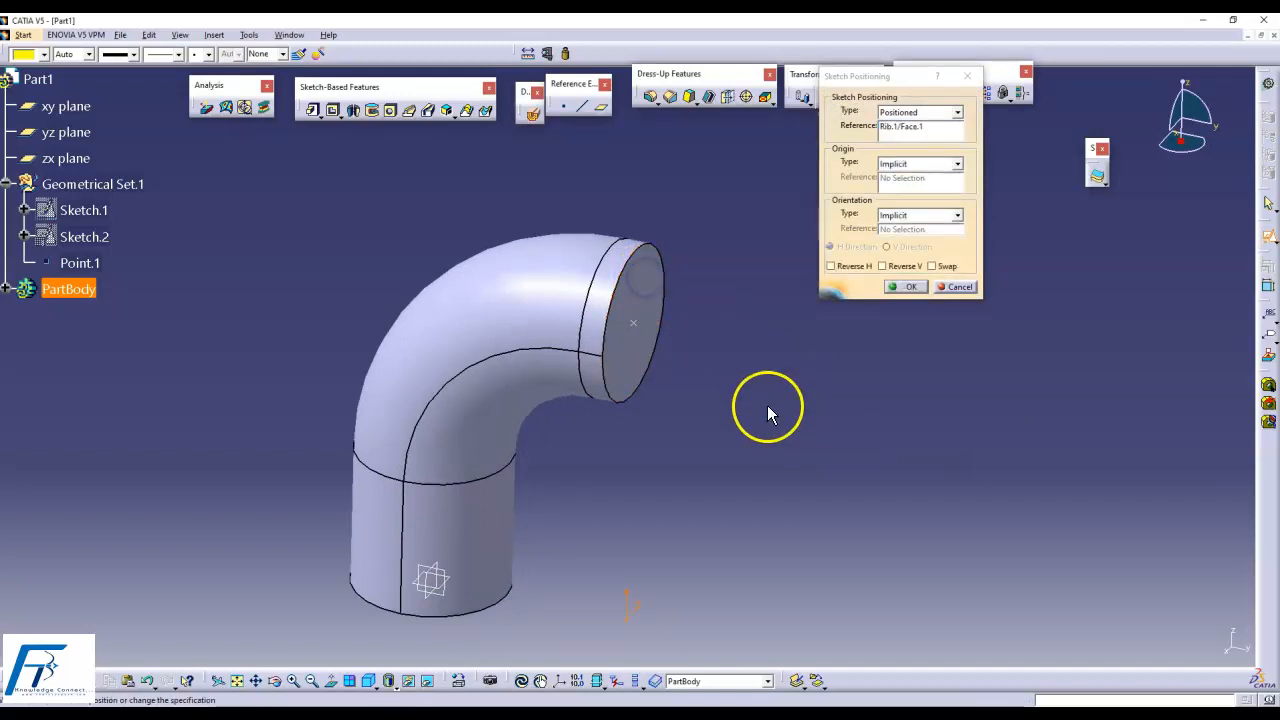
pyautogui.moveTo(767, 405); pyautogui.dragTo(720, 242, button='middle')
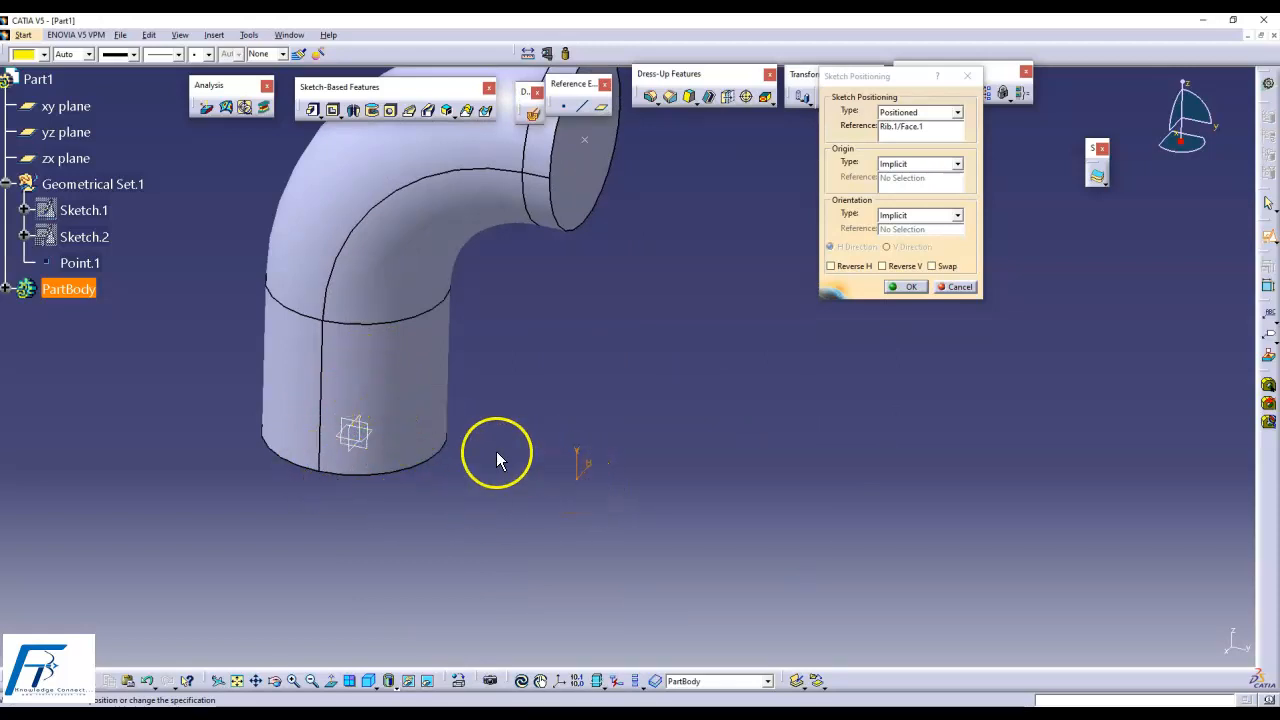
pyautogui.moveTo(700, 346); pyautogui.dragTo(697, 423, button='middle')
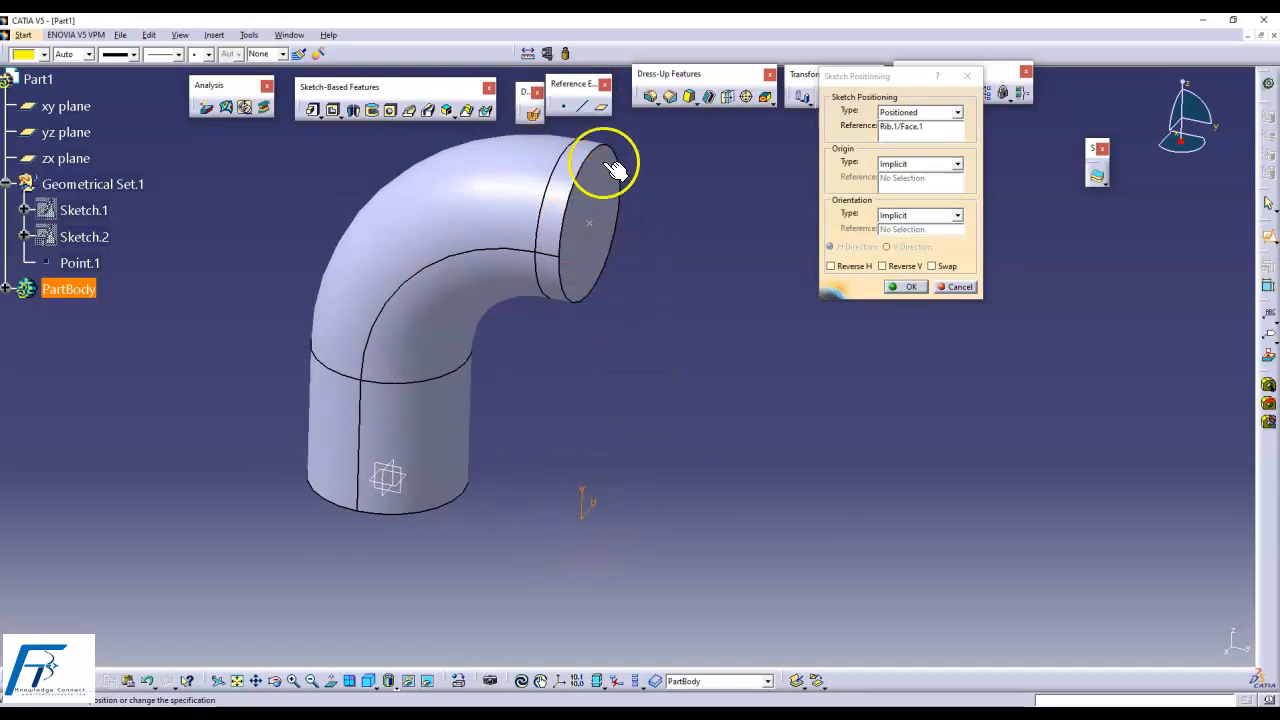
pyautogui.moveTo(703, 318); pyautogui.dragTo(708, 323, button='middle')
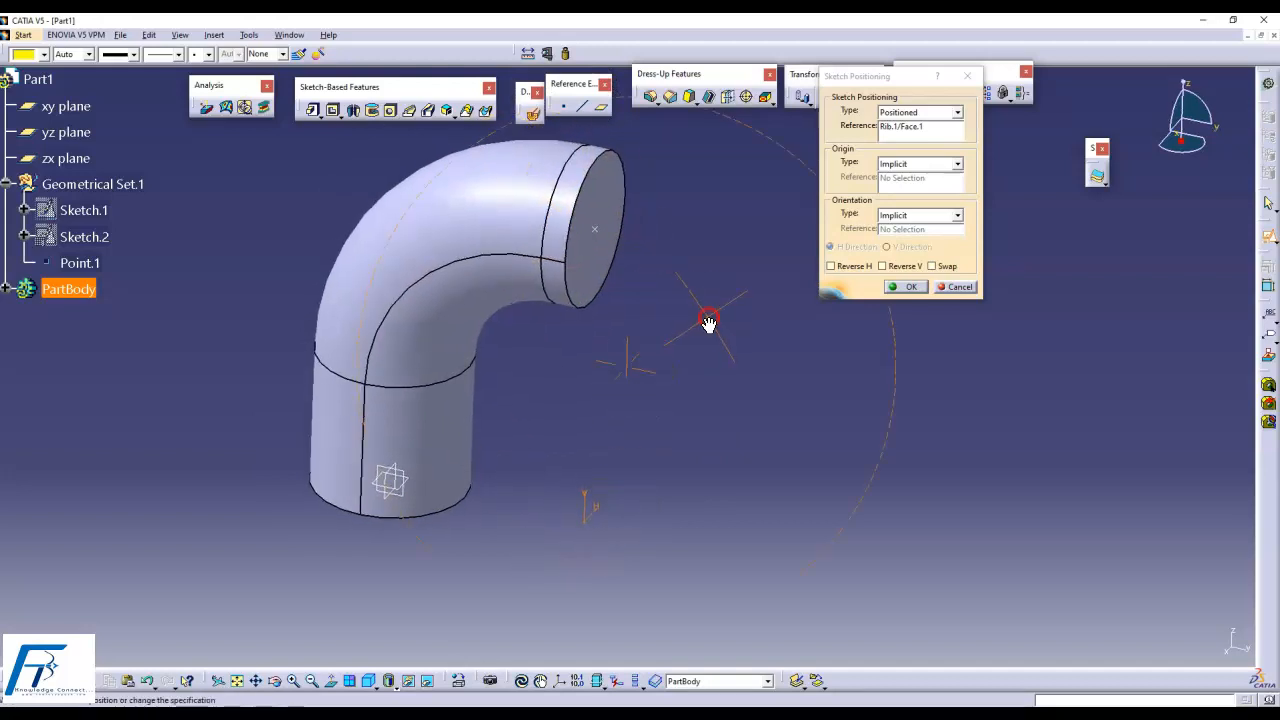
pyautogui.click(895, 164)
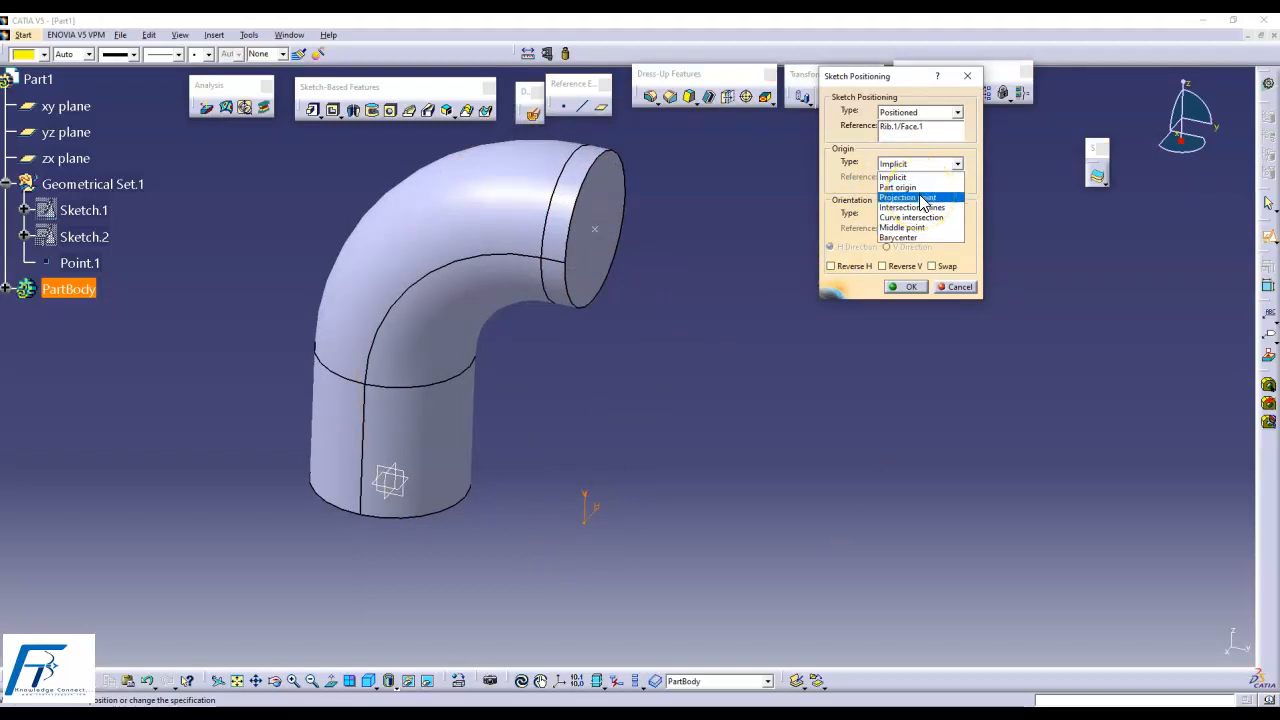
pyautogui.click(922, 198)
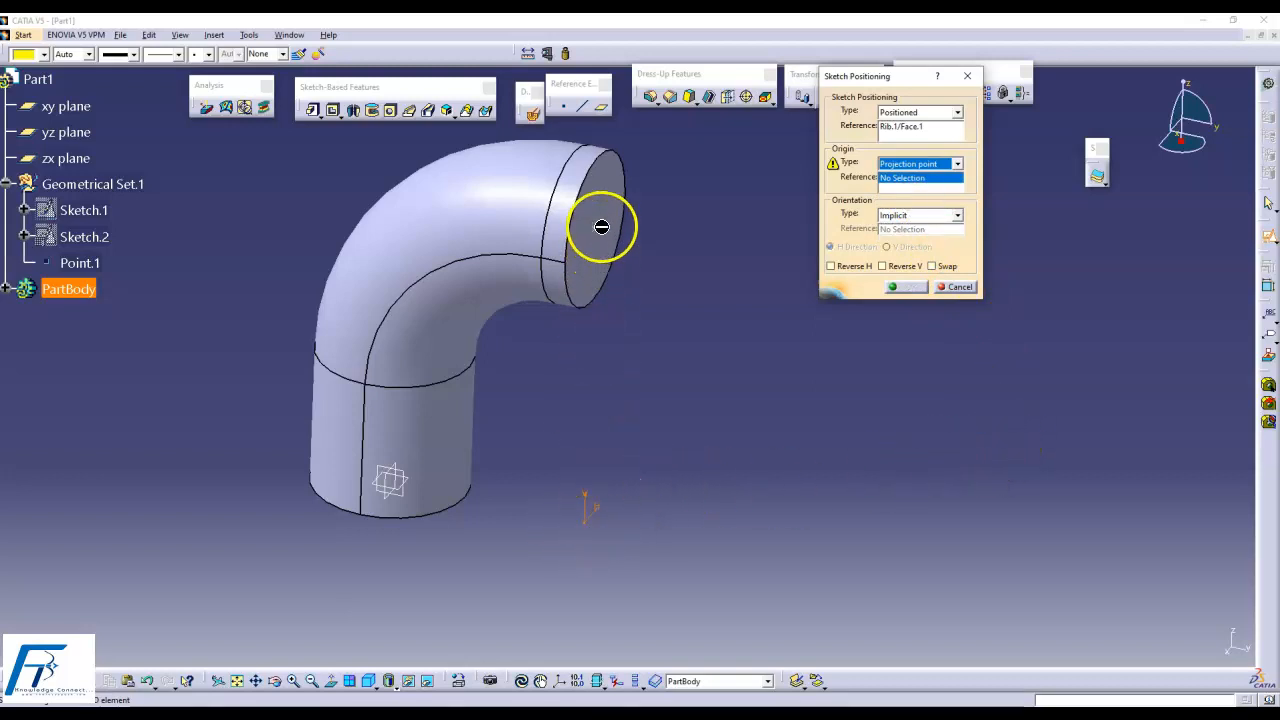
pyautogui.click(601, 228)
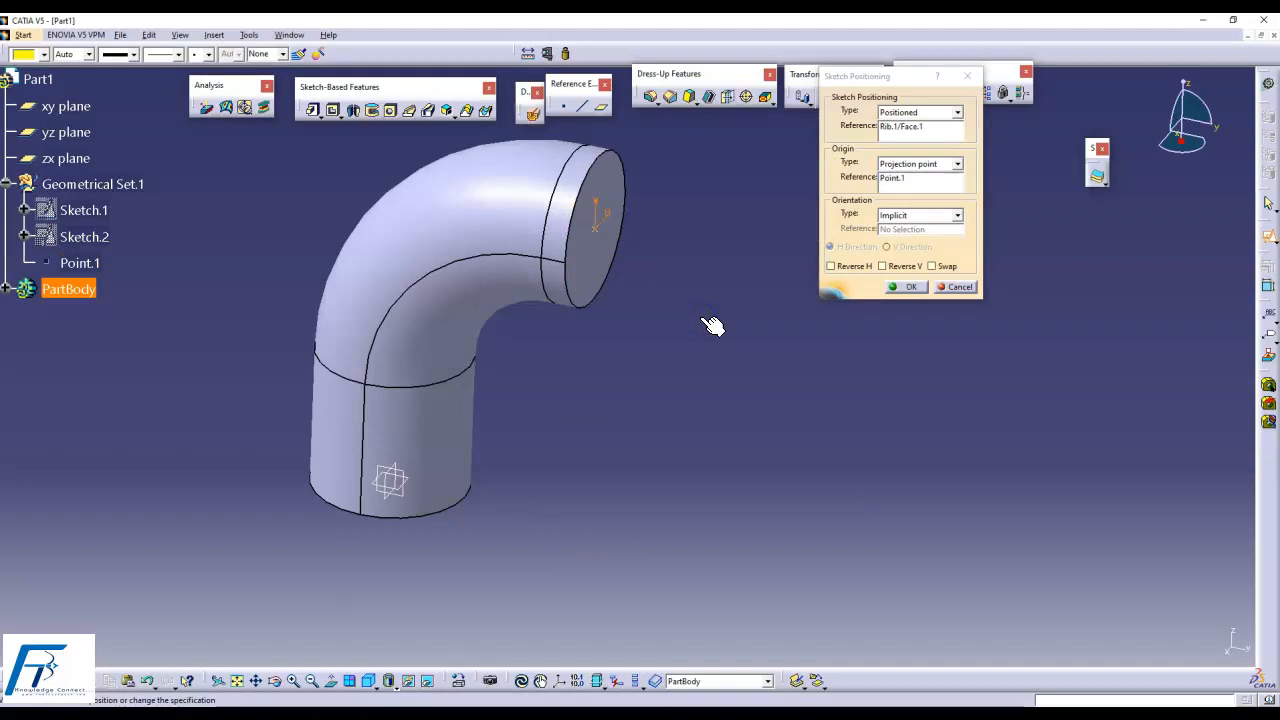
pyautogui.click(898, 287)
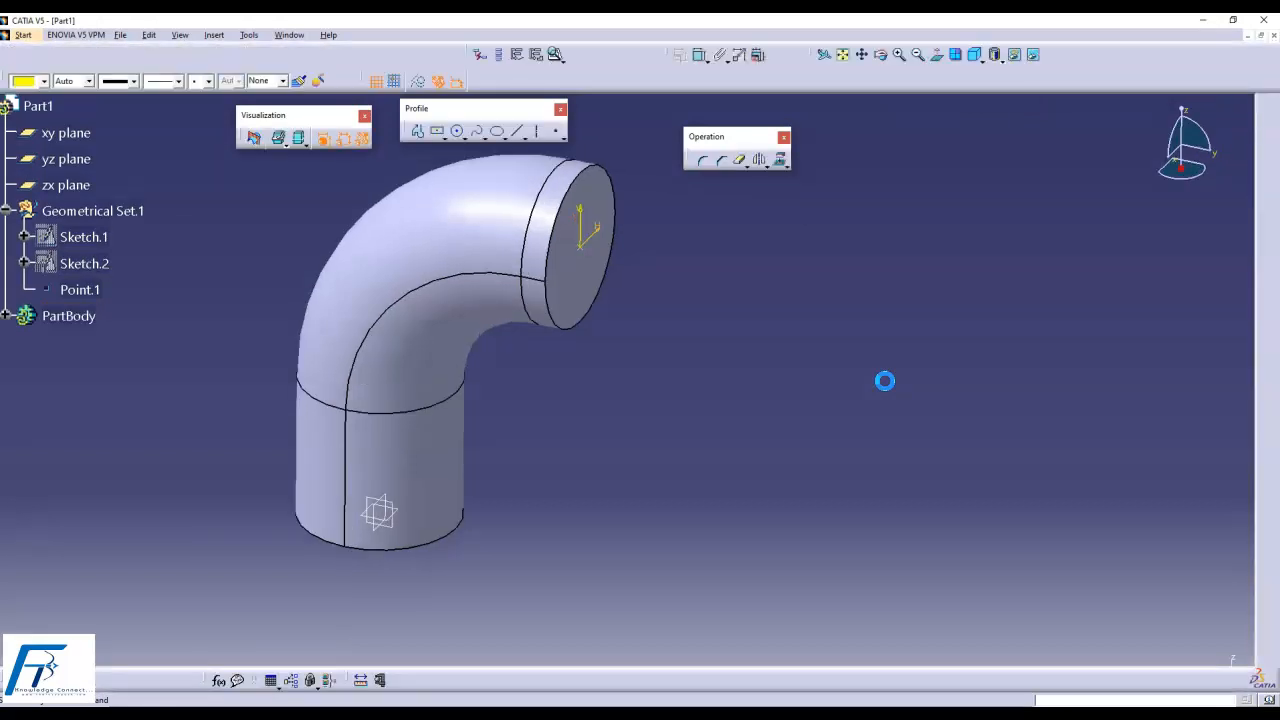
pyautogui.moveTo(706, 258); pyautogui.dragTo(778, 428, button='middle')
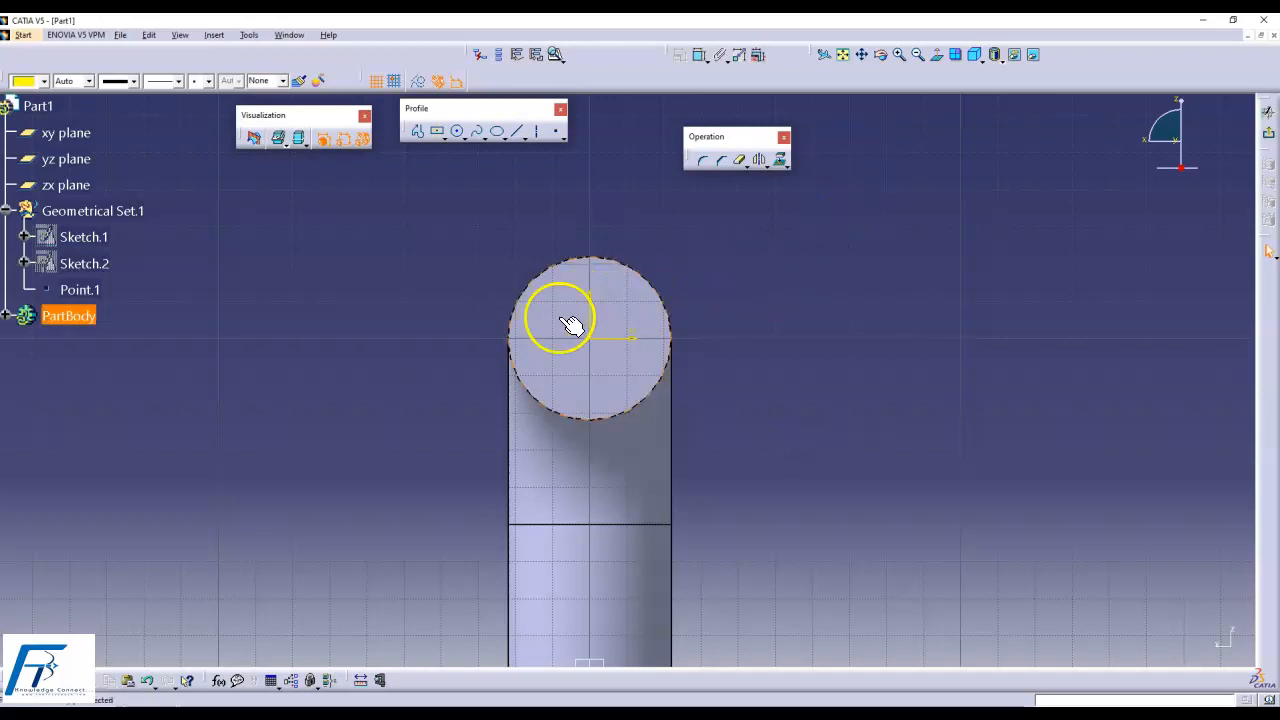
pyautogui.click(1271, 134)
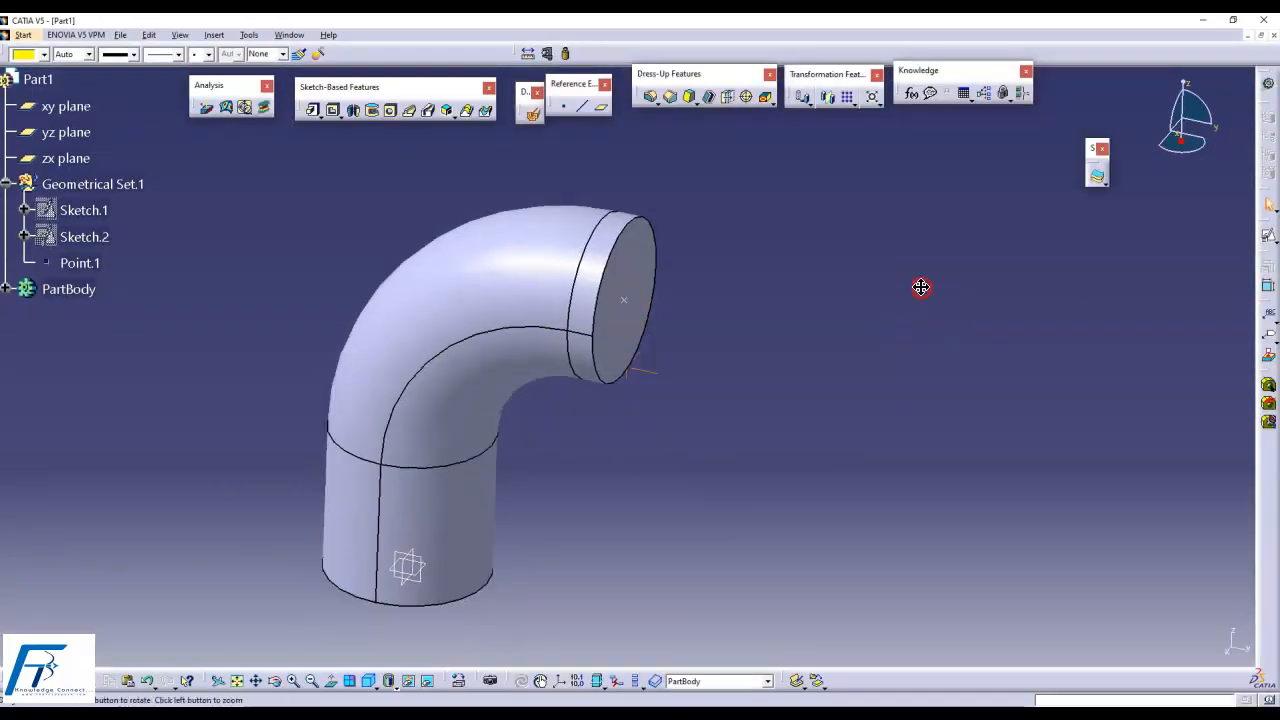
# - Try a positioned sketch on the same end face with the implicit origin, inspect where its axes lie, and exit without drawing
pyautogui.click(1268, 240)
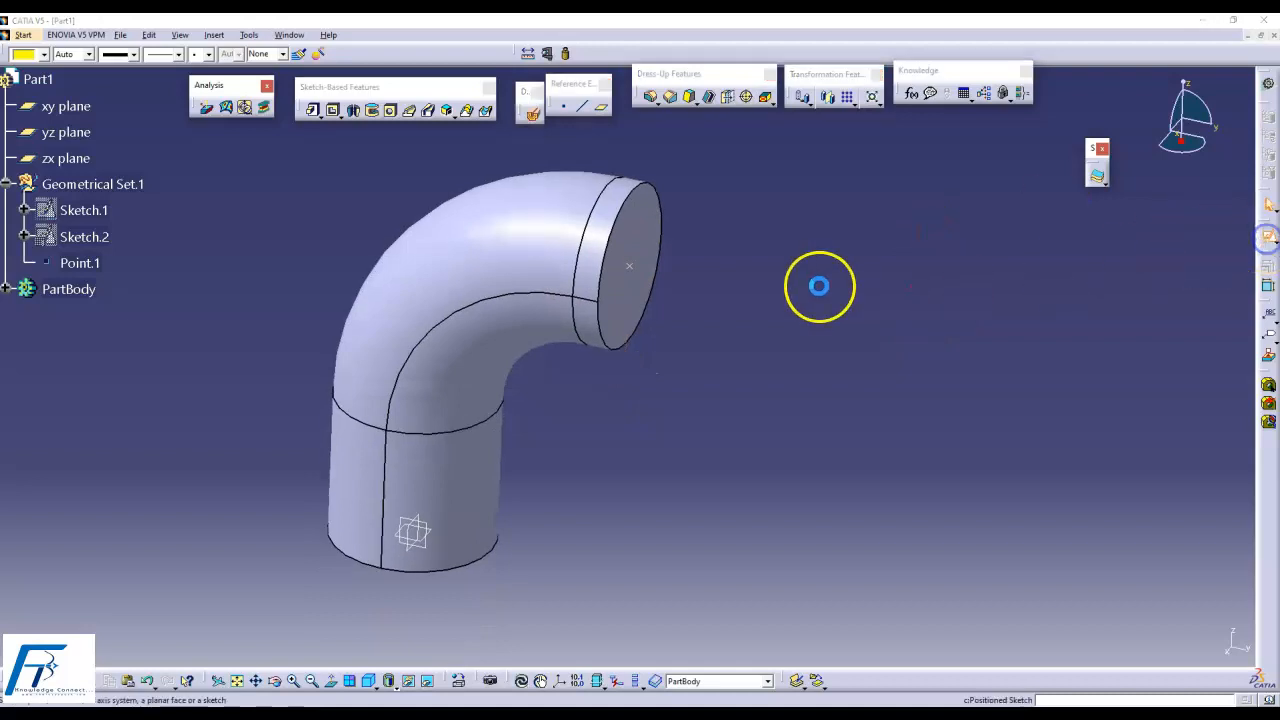
pyautogui.click(638, 229)
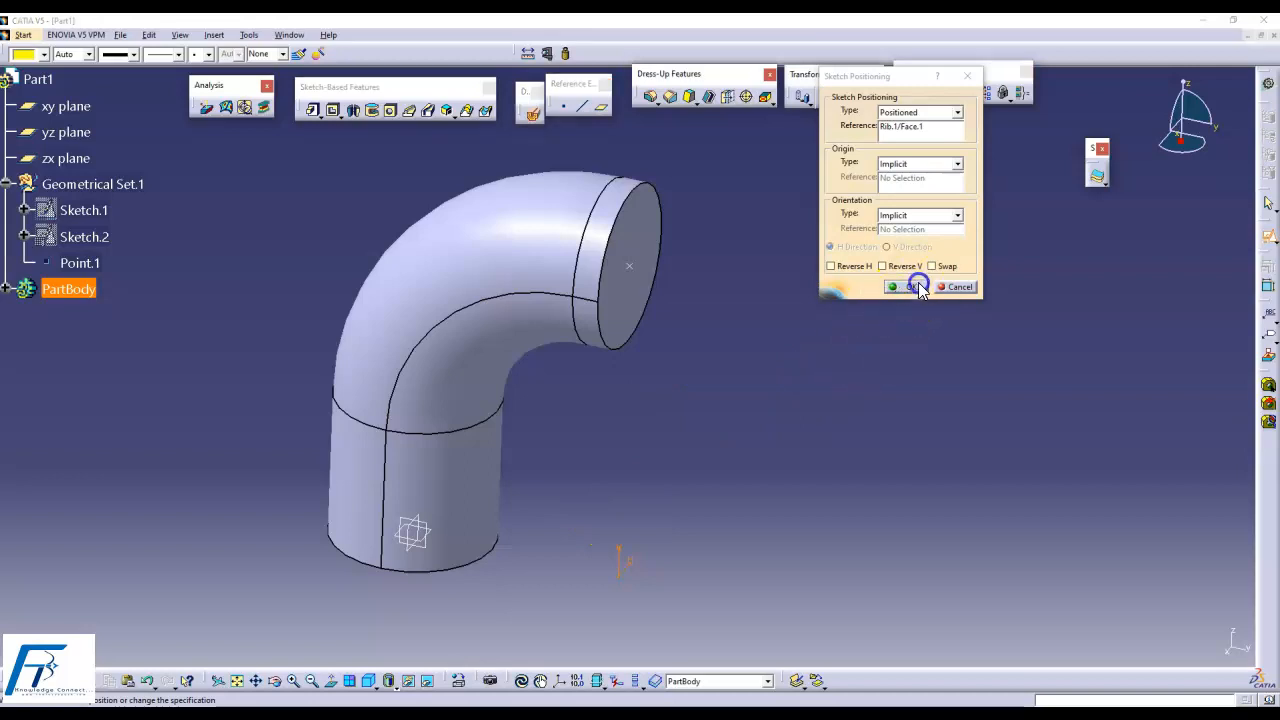
pyautogui.click(907, 287)
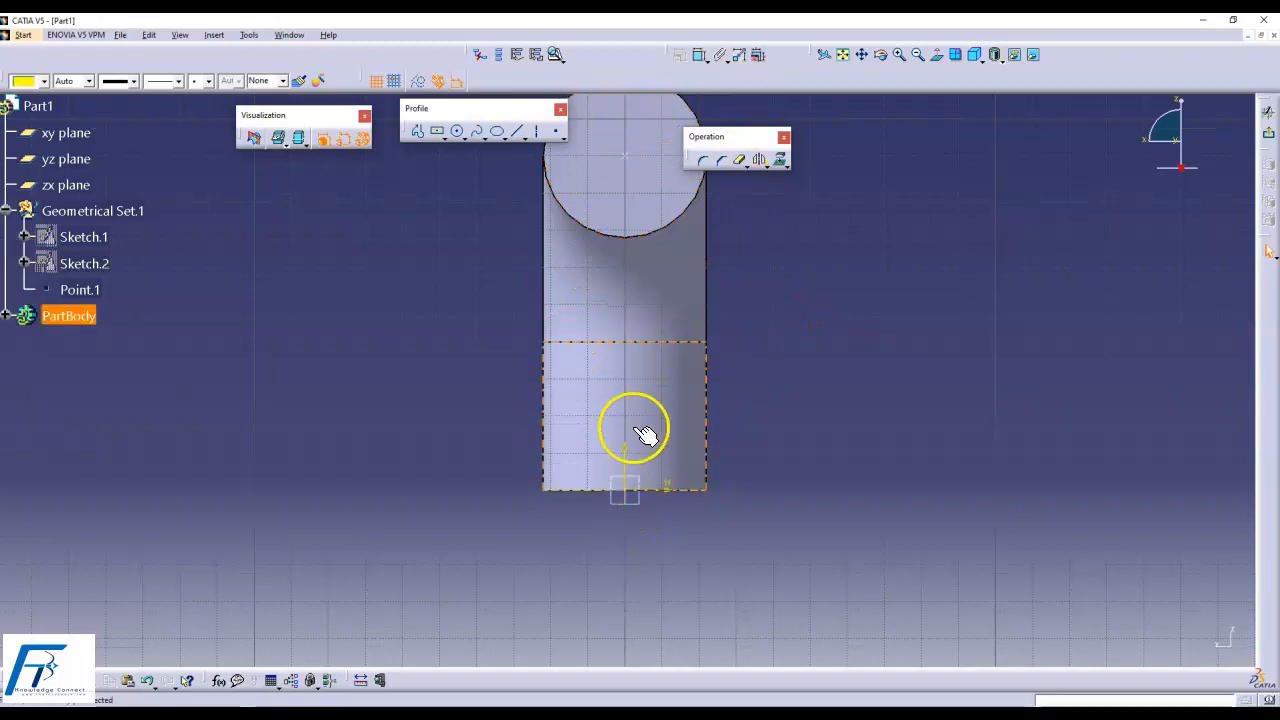
pyautogui.moveTo(756, 401); pyautogui.dragTo(754, 501, button='middle')
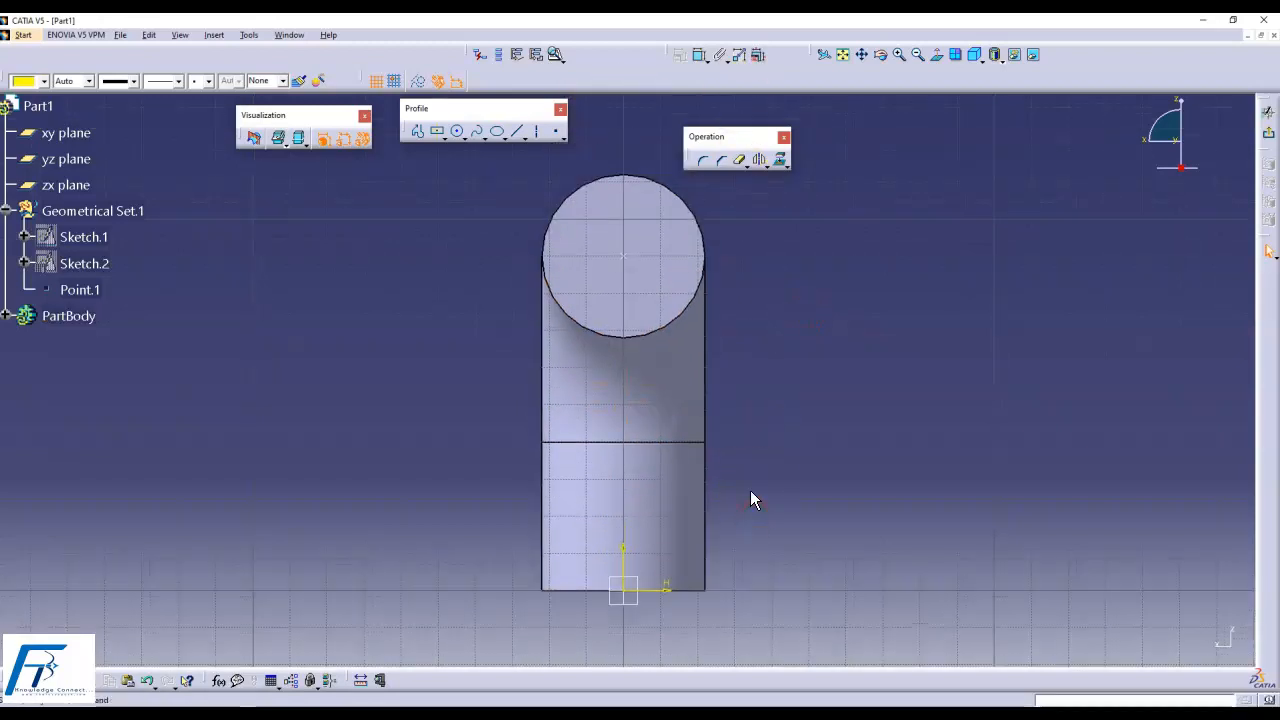
pyautogui.click(570, 228)
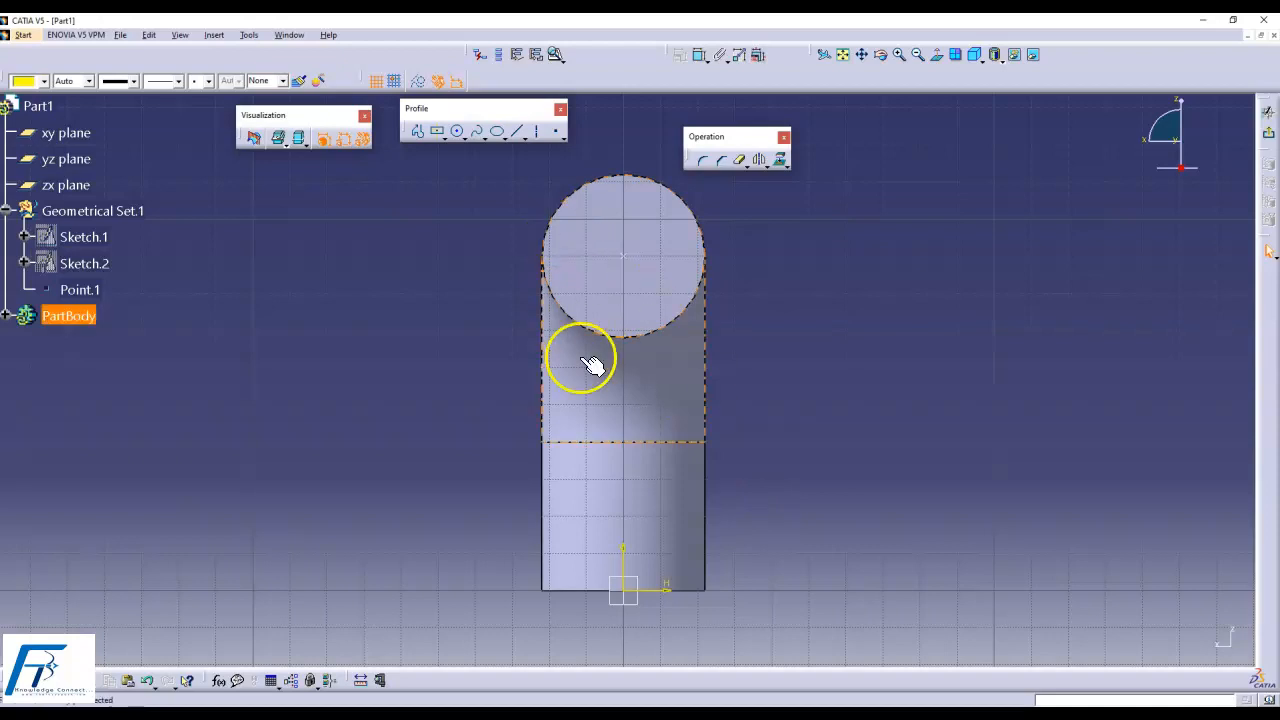
pyautogui.click(595, 145)
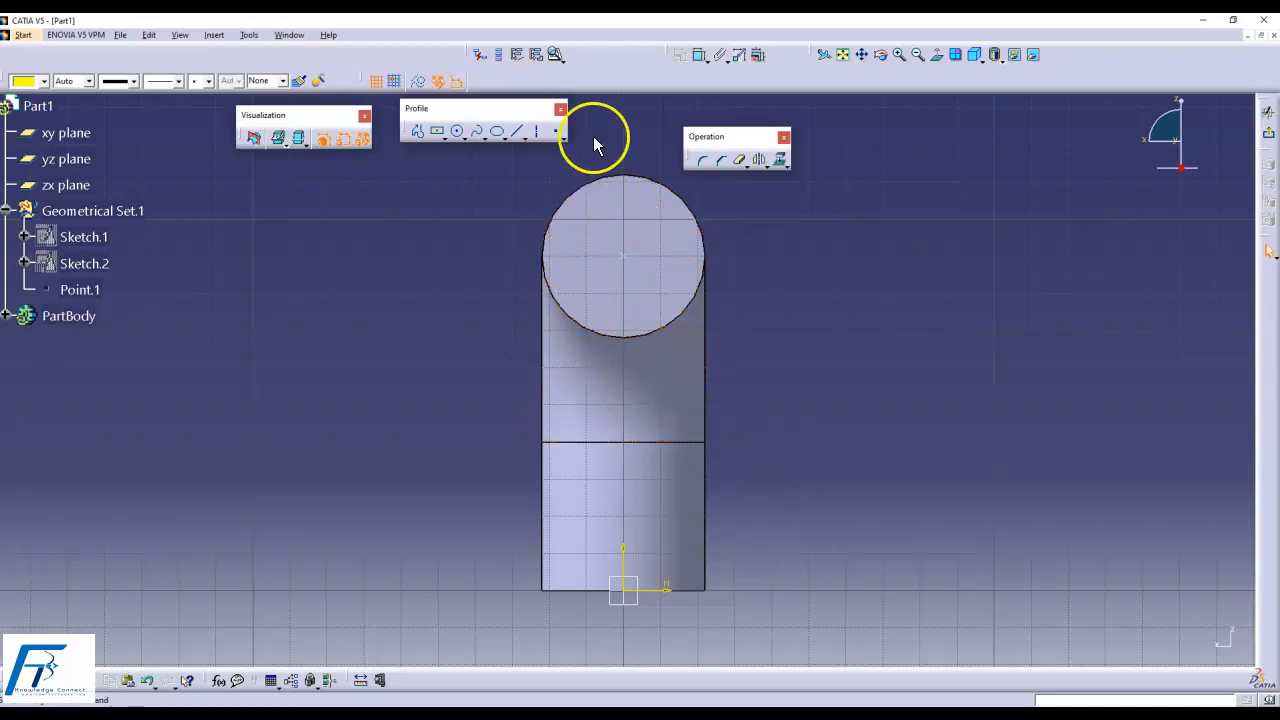
pyautogui.click(1268, 131)
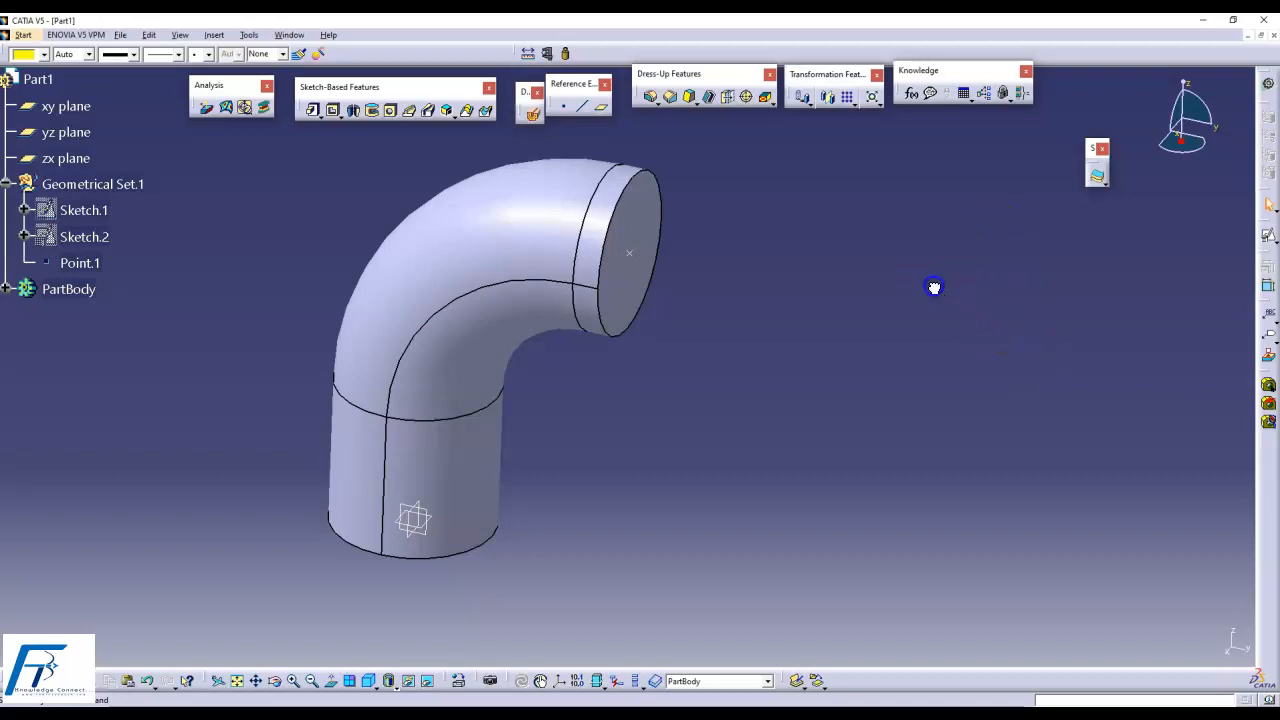
# - Create a positioned sketch on the elbow's upper end face, with its origin set as a projection of the face's centre point
pyautogui.click(1267, 240)
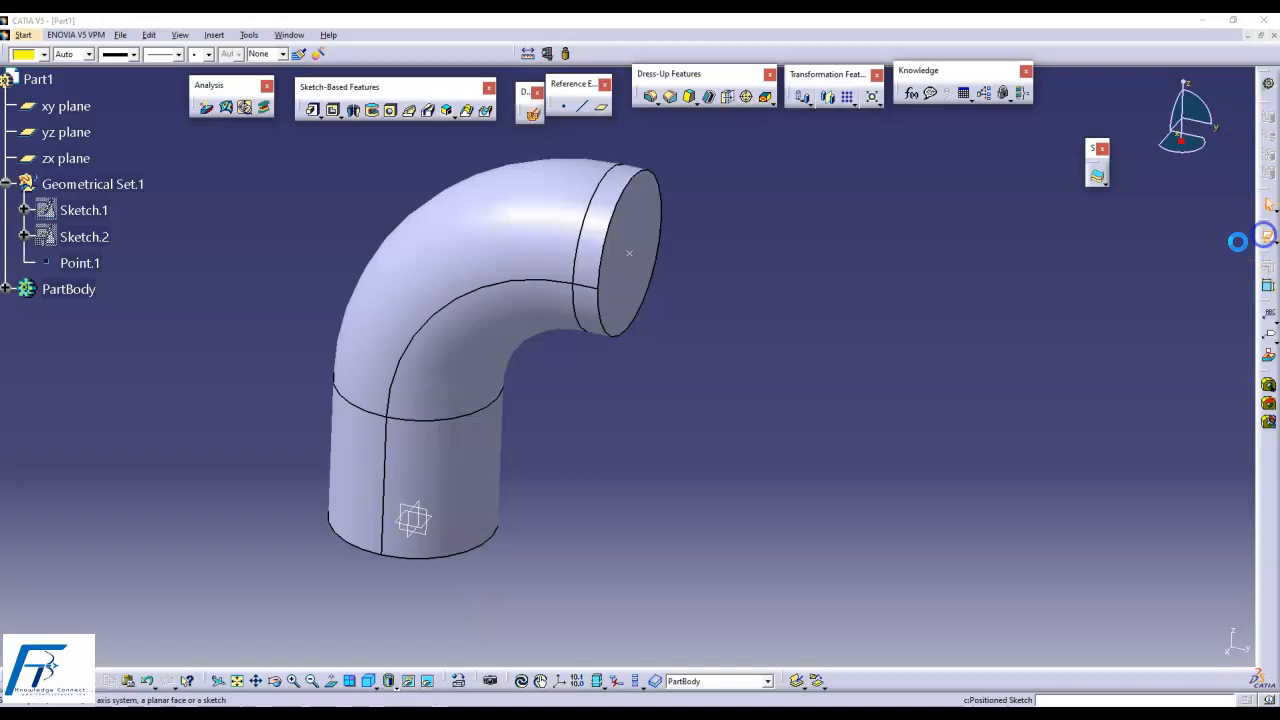
pyautogui.click(650, 218)
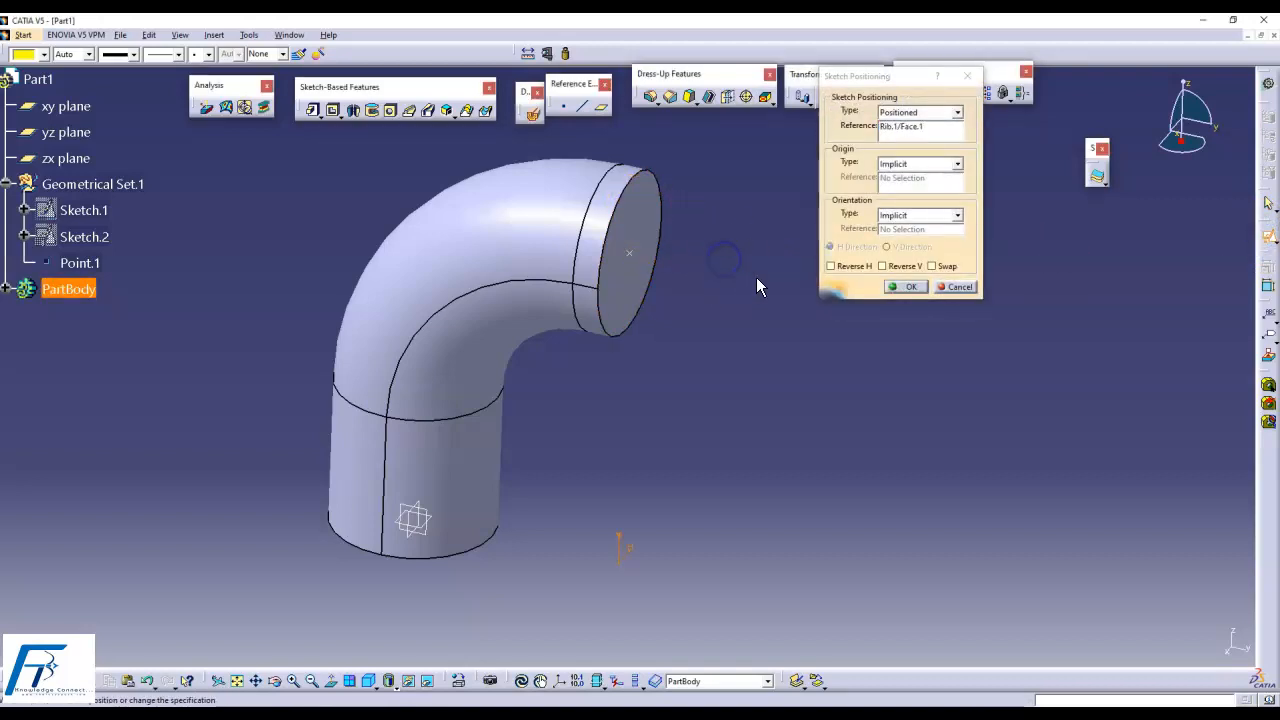
pyautogui.click(908, 165)
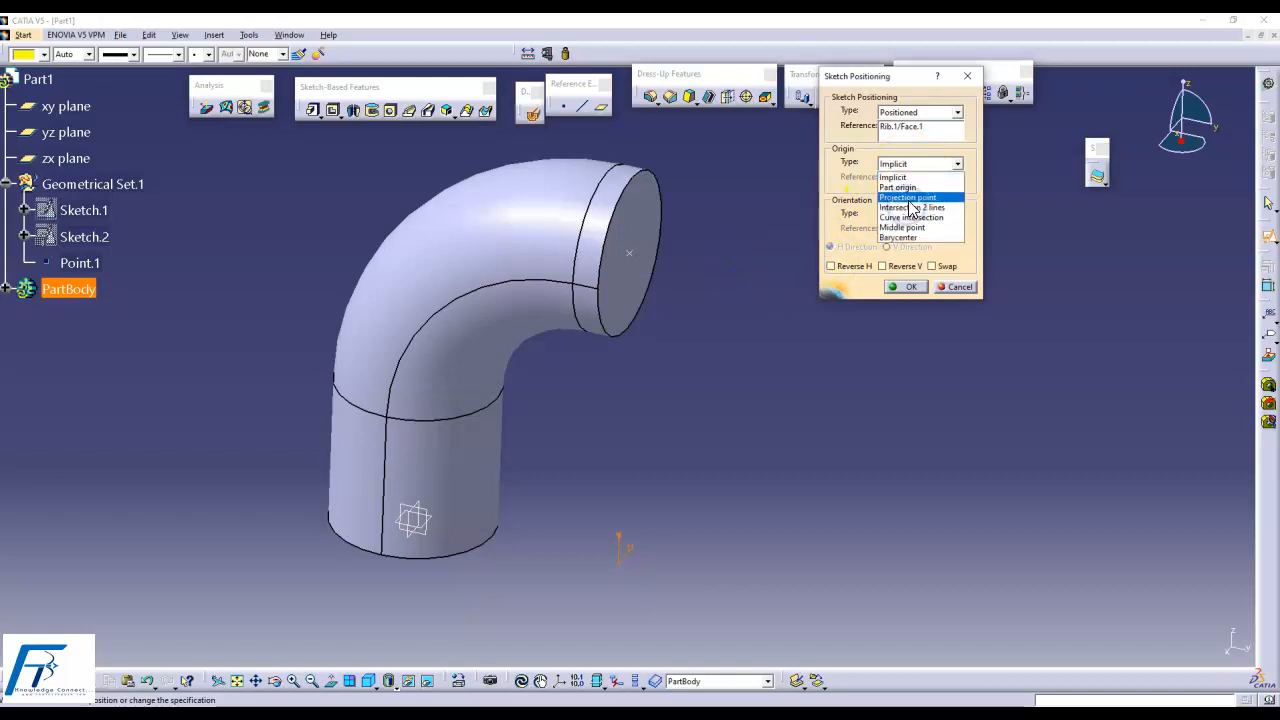
pyautogui.click(909, 201)
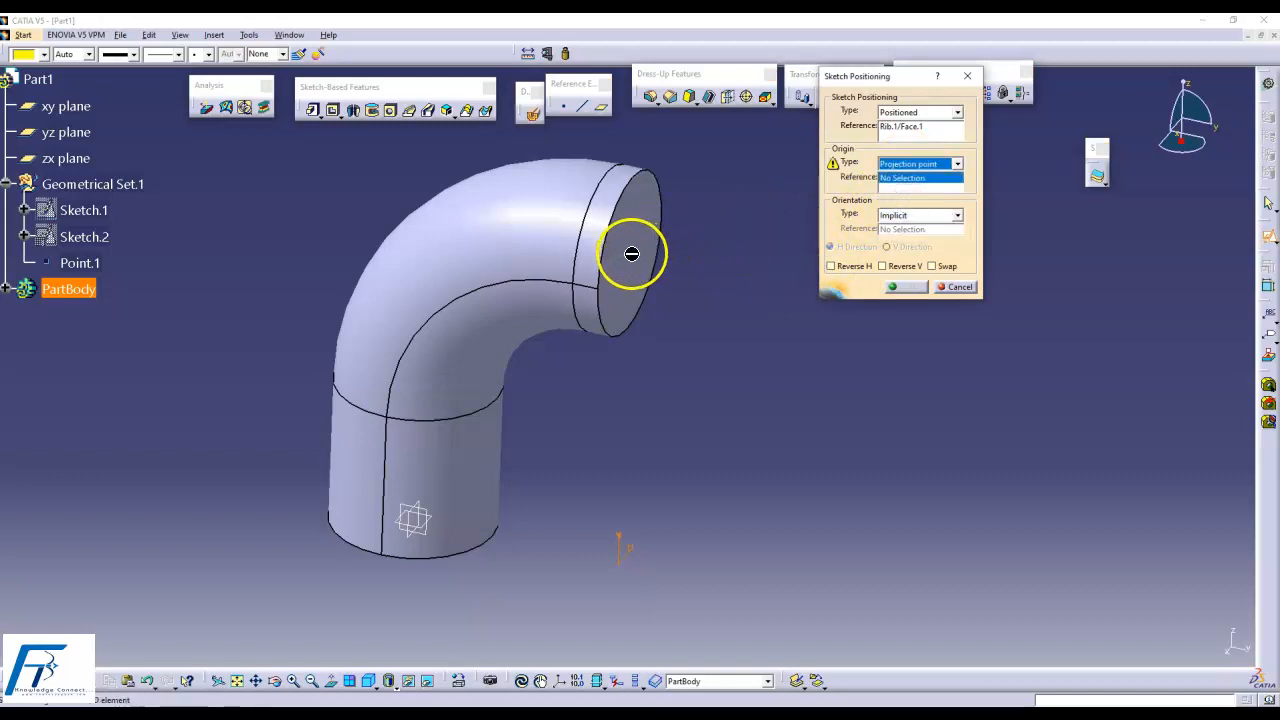
pyautogui.click(636, 254)
pyautogui.click(908, 288)
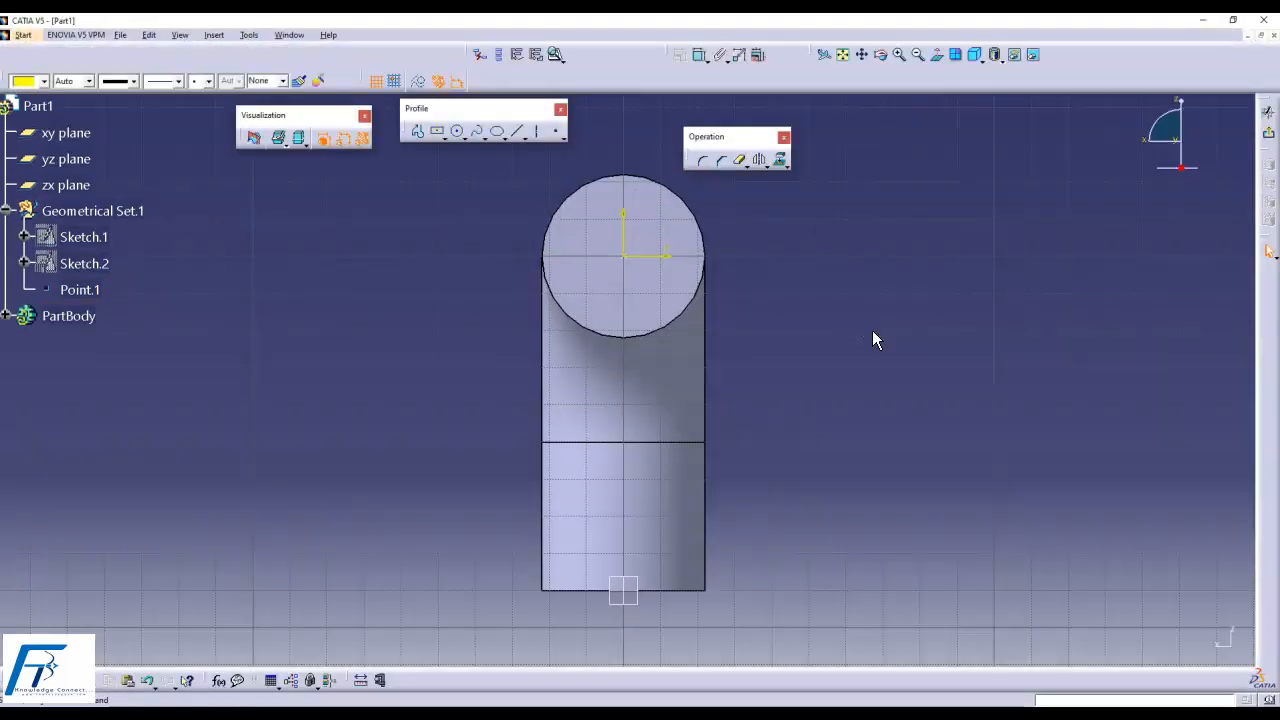
# - Check the oval flange in the housing drawing, return to CATIA and sketch a circle of about 14 mm radius on the vertical axis above the end face
pyautogui.click(443, 620)
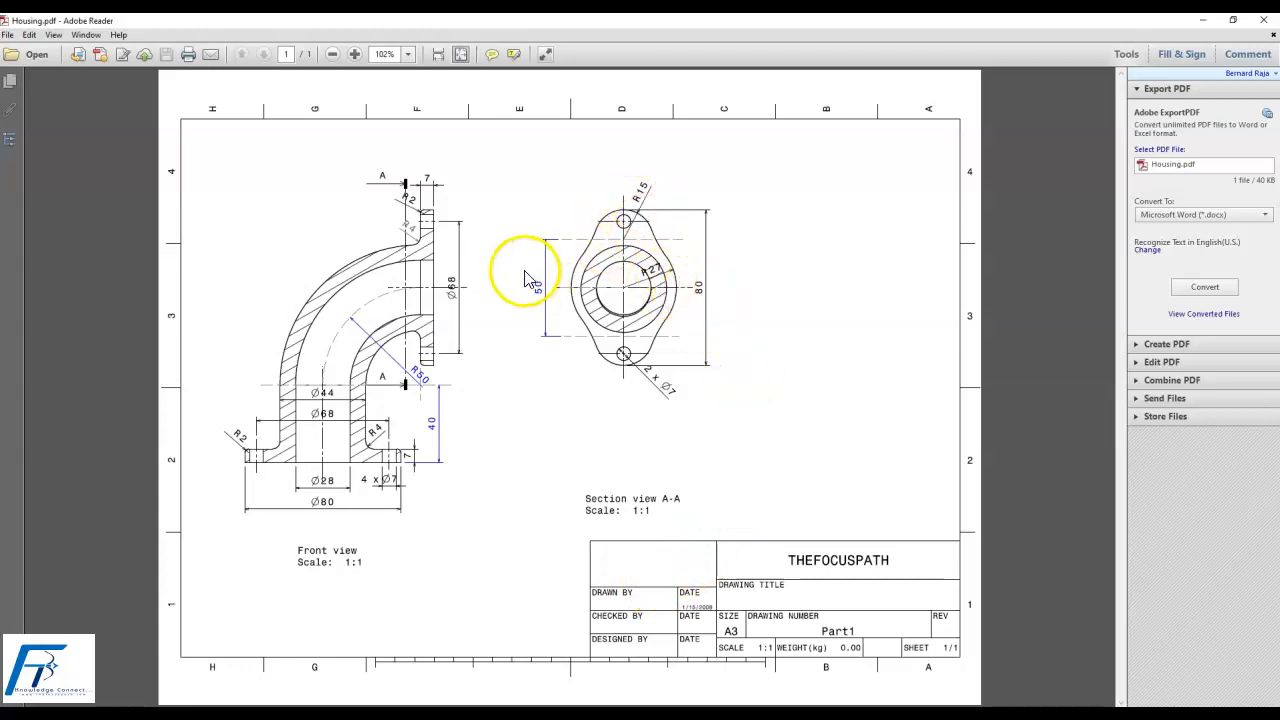
pyautogui.hotkey('alt', 'Tab')
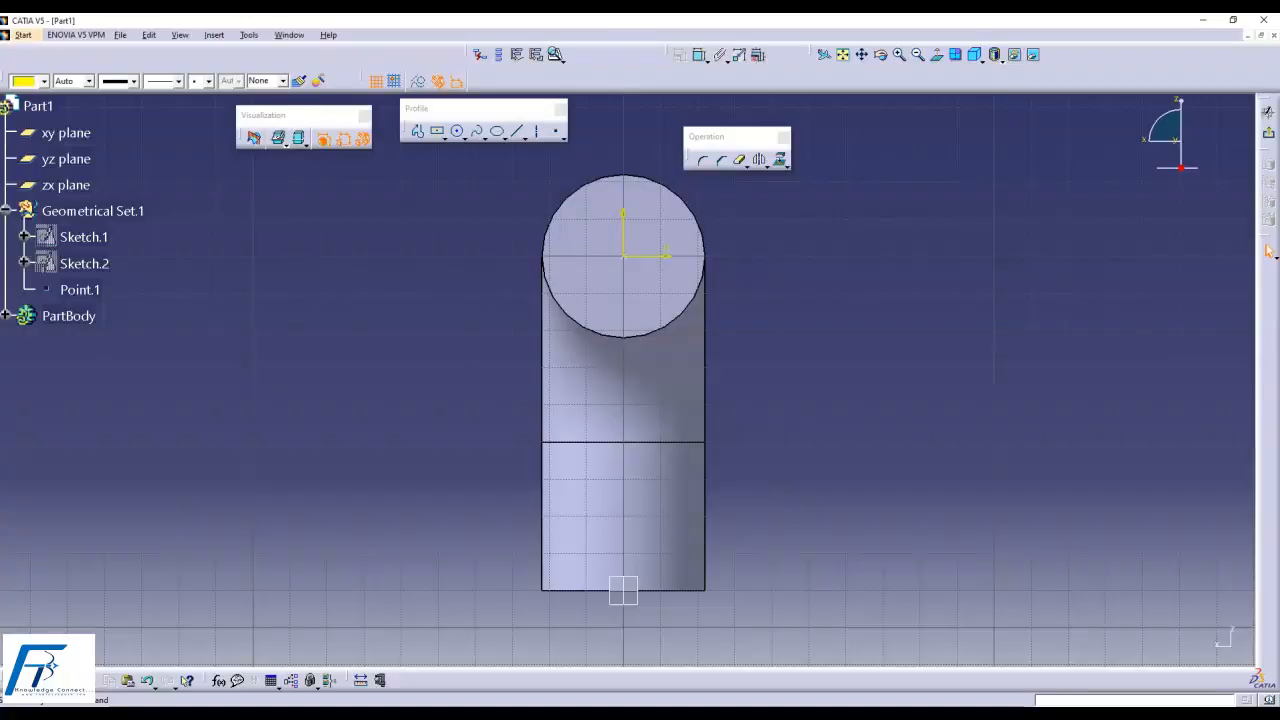
pyautogui.moveTo(706, 318); pyautogui.dragTo(641, 470, button='middle')
pyautogui.moveTo(576, 343); pyautogui.dragTo(599, 293, button='middle')
pyautogui.click(457, 133)
pyautogui.click(464, 139)
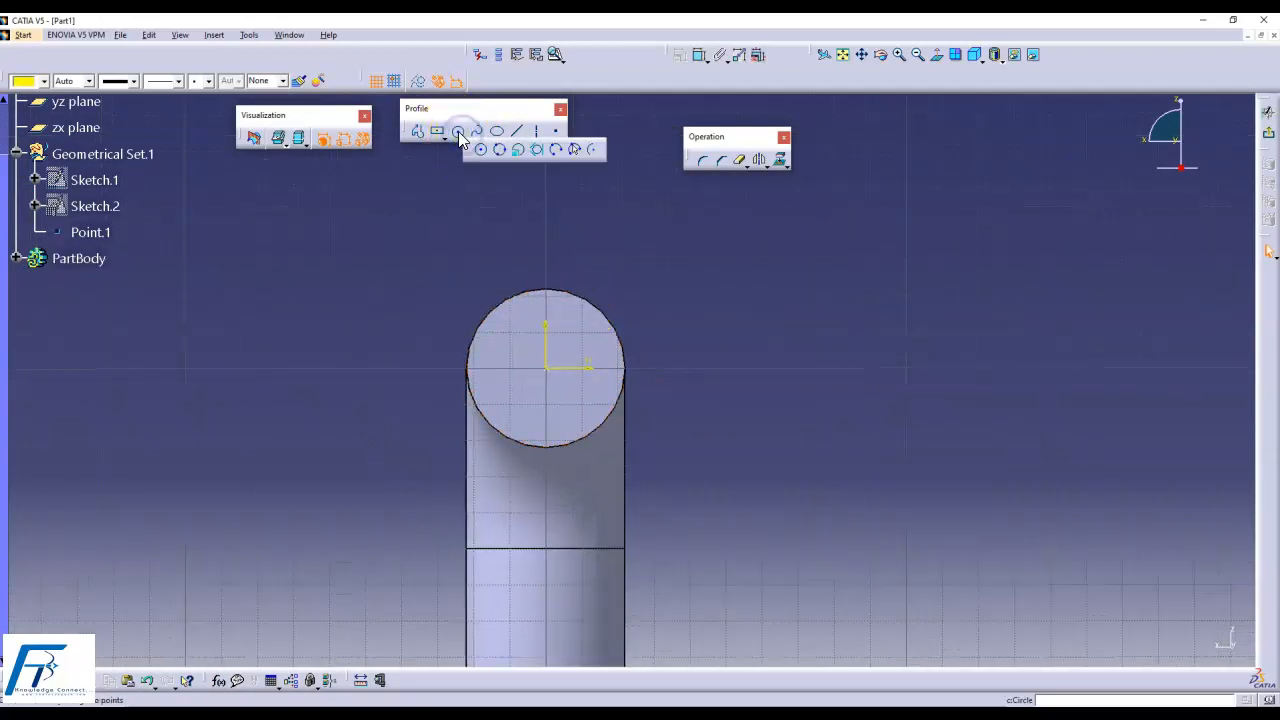
pyautogui.click(459, 131)
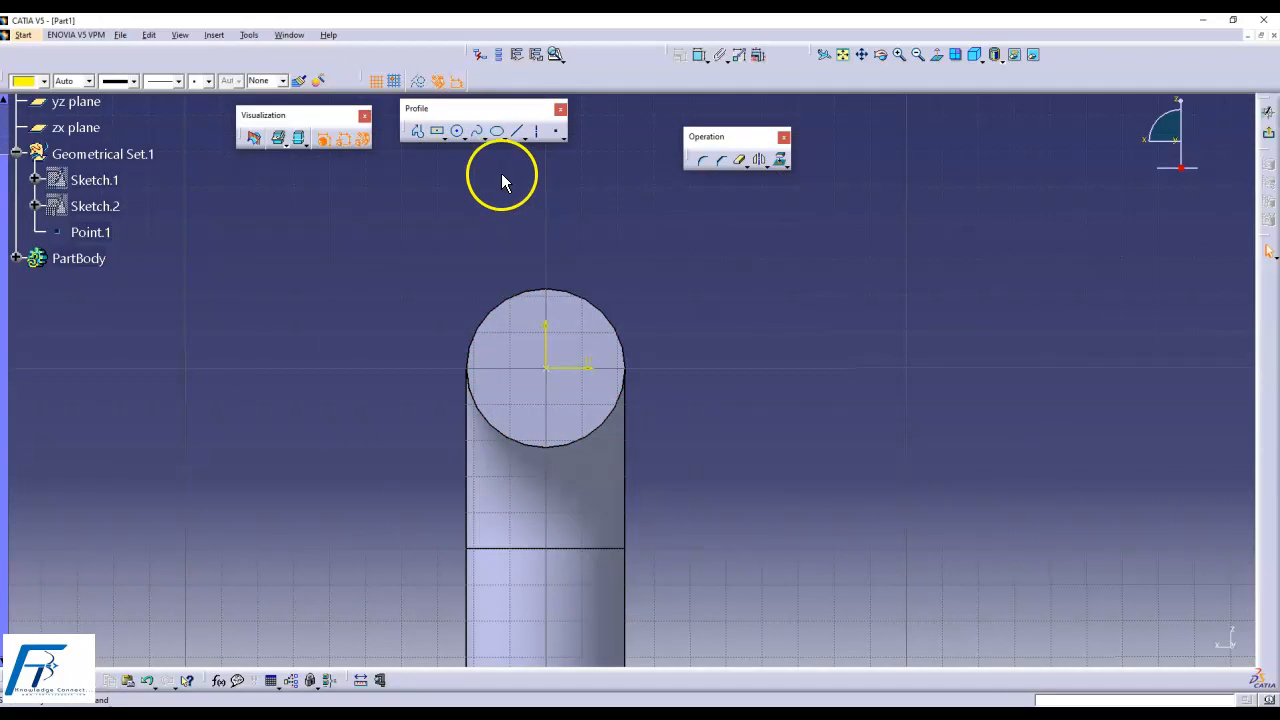
pyautogui.click(459, 134)
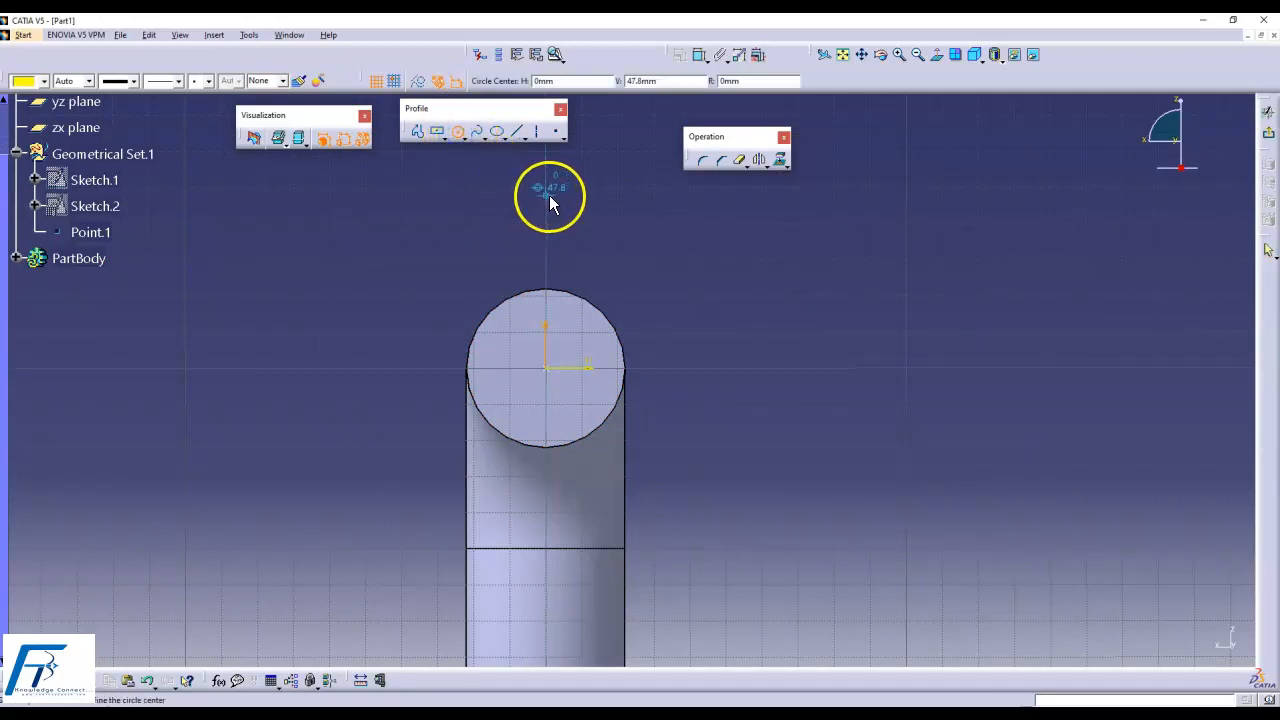
pyautogui.click(549, 195)
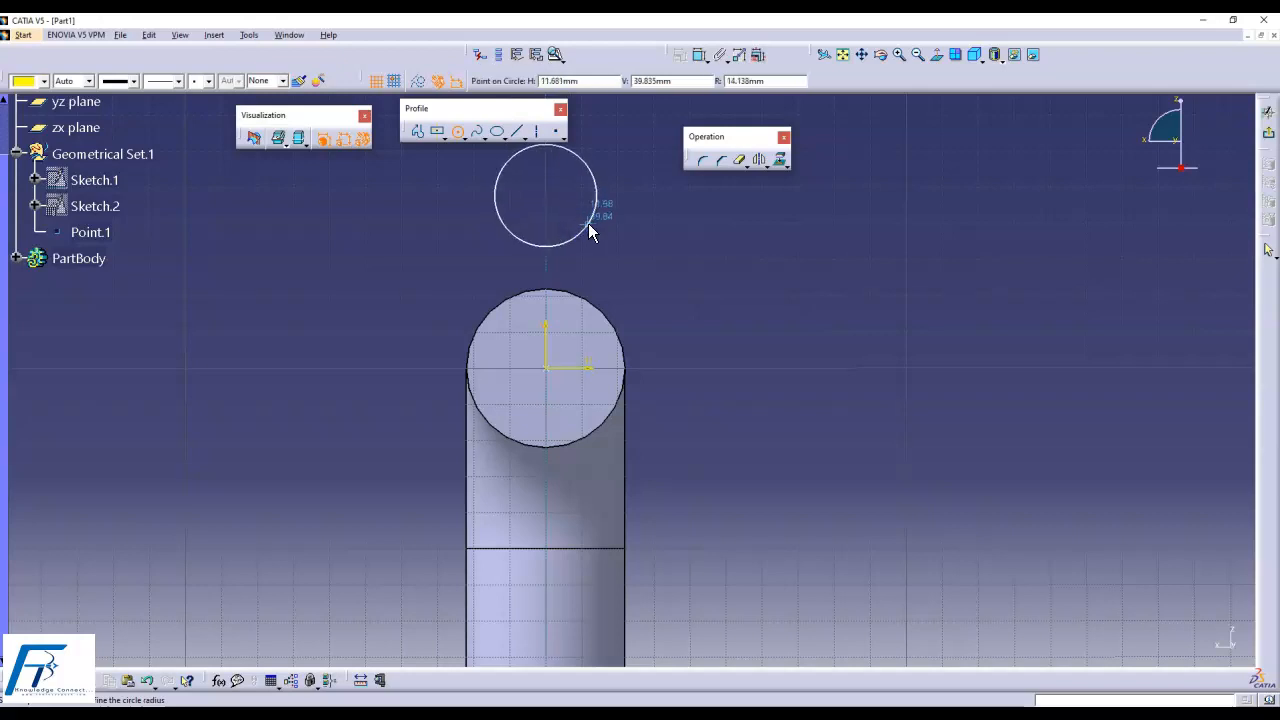
pyautogui.click(588, 223)
pyautogui.click(711, 331)
pyautogui.moveTo(663, 291)
pyautogui.mouseDown(button='middle')
pyautogui.moveTo(671, 187)
pyautogui.moveTo(688, 242)
pyautogui.mouseUp(button='middle')
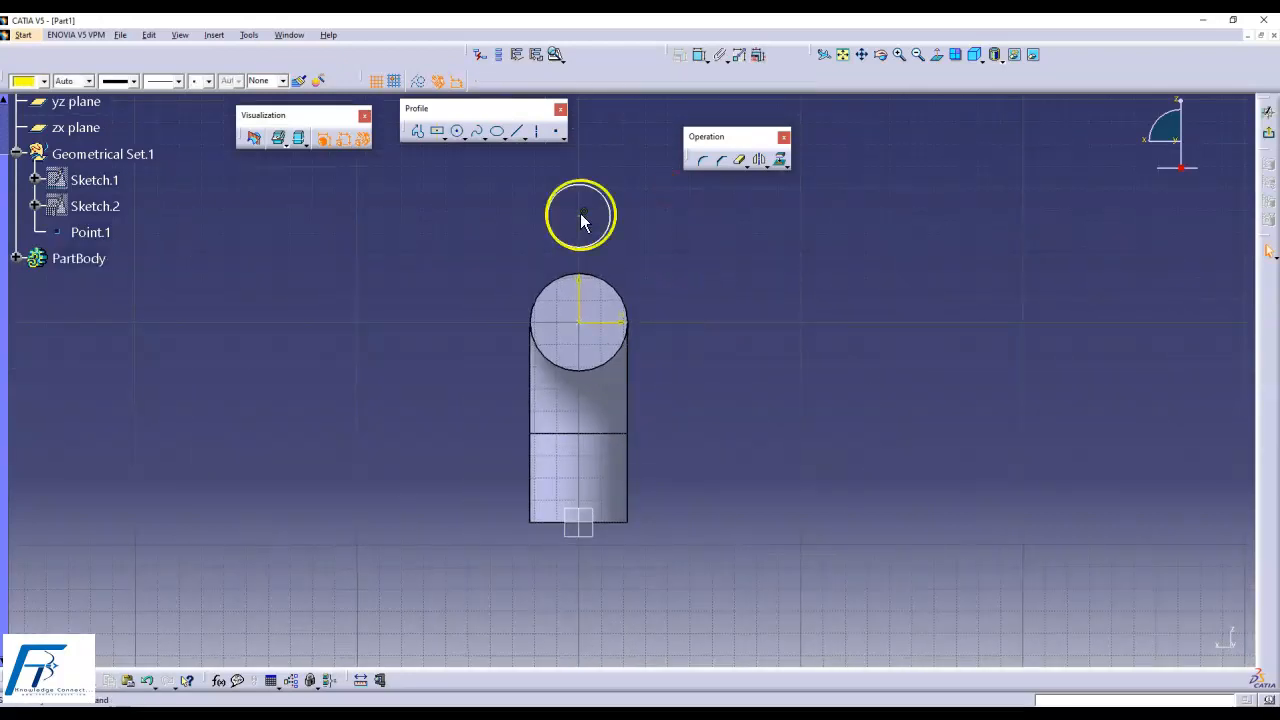
# - Sketch a second circle of about 13.7 mm radius, centred on the vertical axis below the sketch origin
pyautogui.click(458, 133)
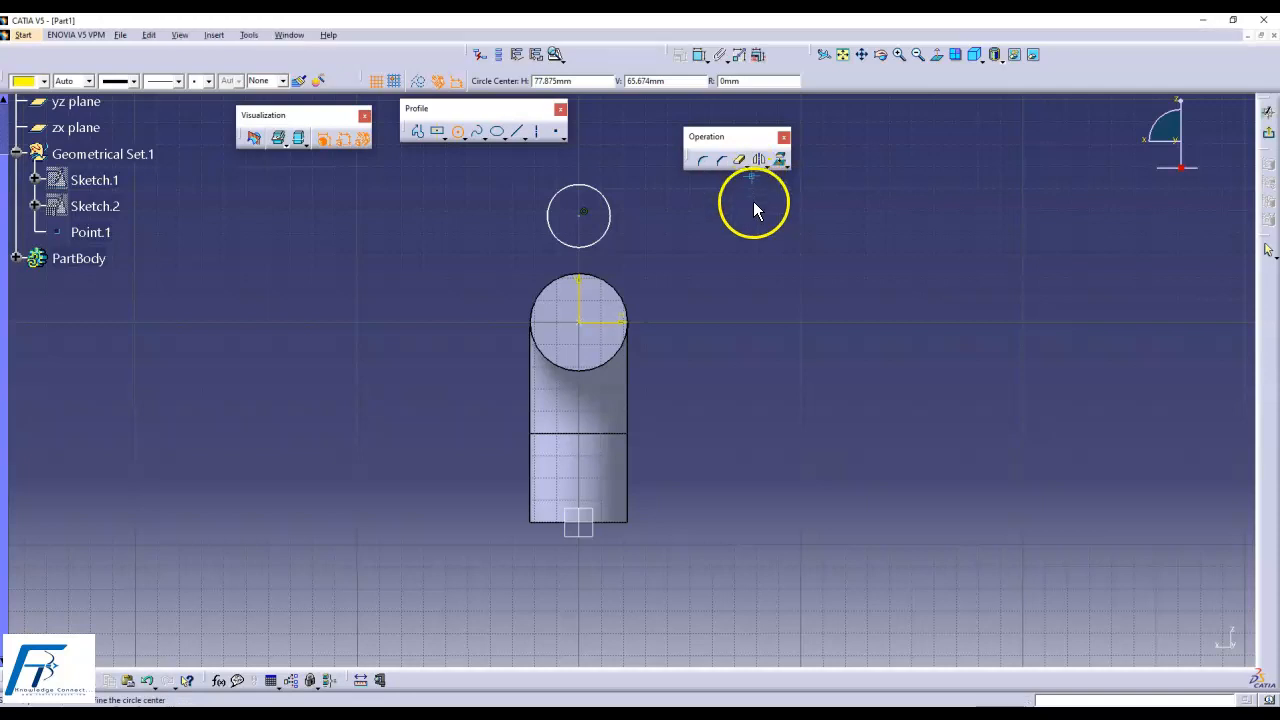
pyautogui.click(461, 141)
pyautogui.click(626, 262)
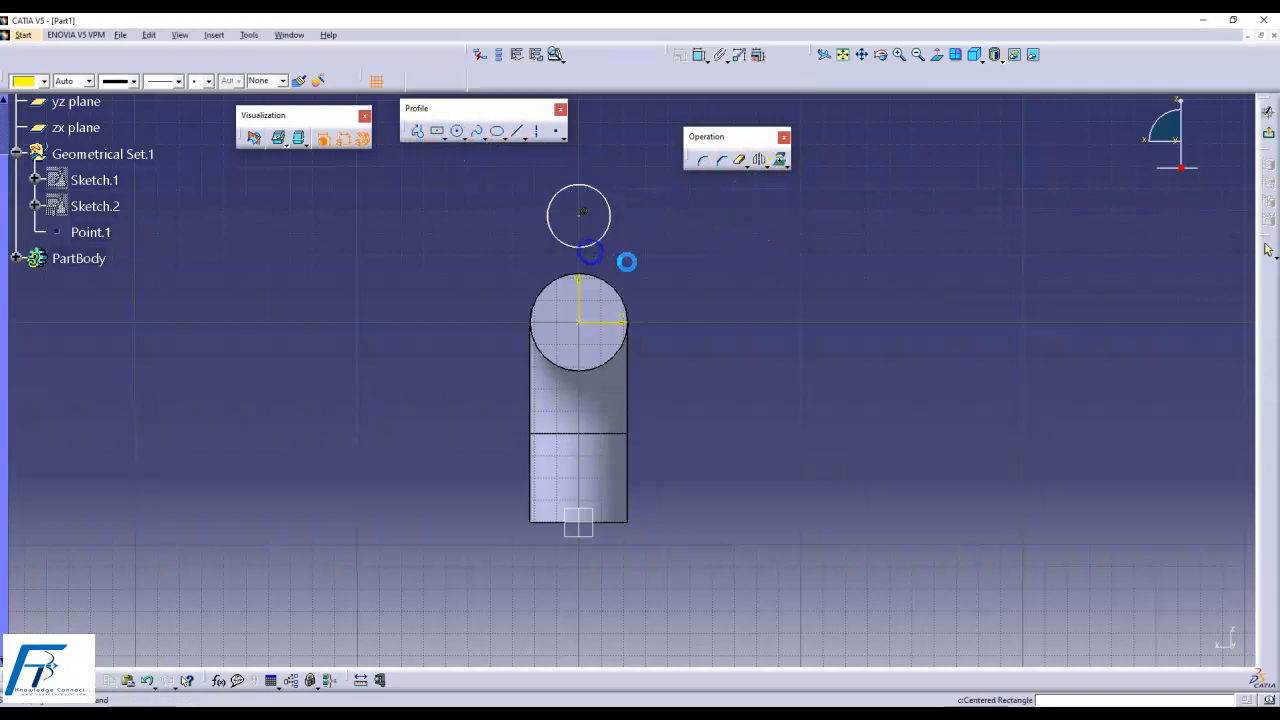
pyautogui.click(458, 132)
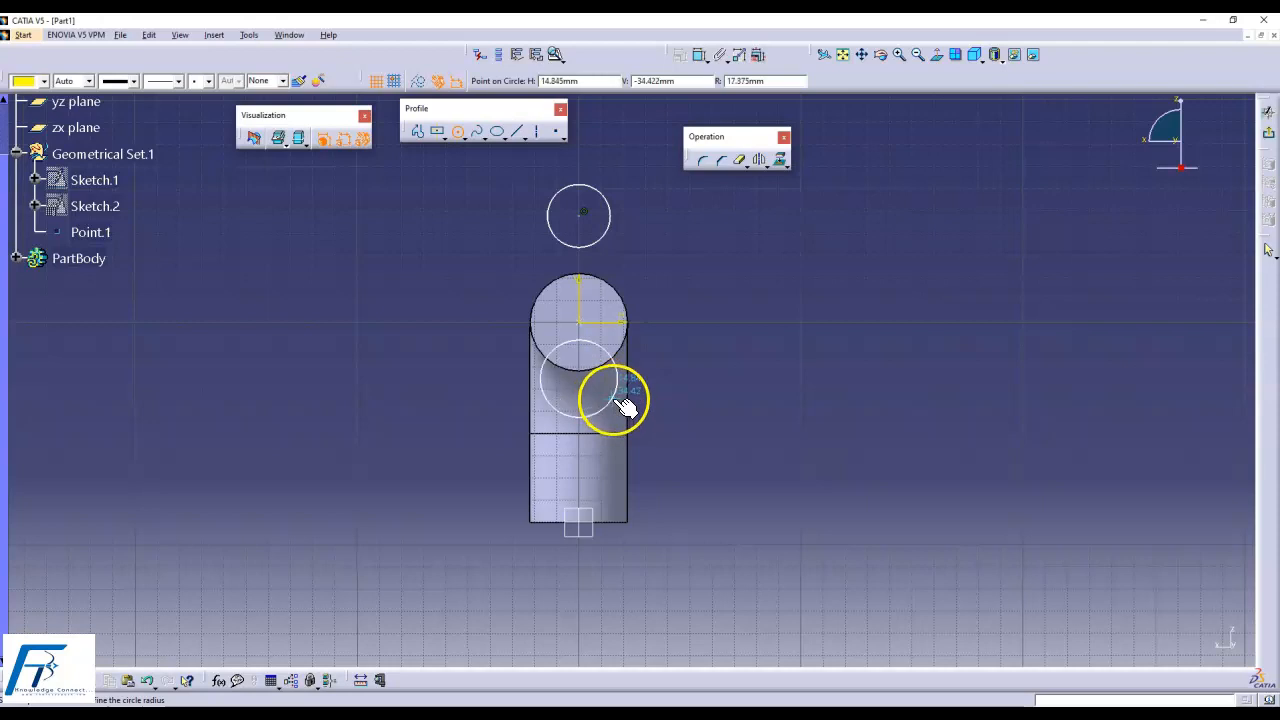
pyautogui.click(609, 388)
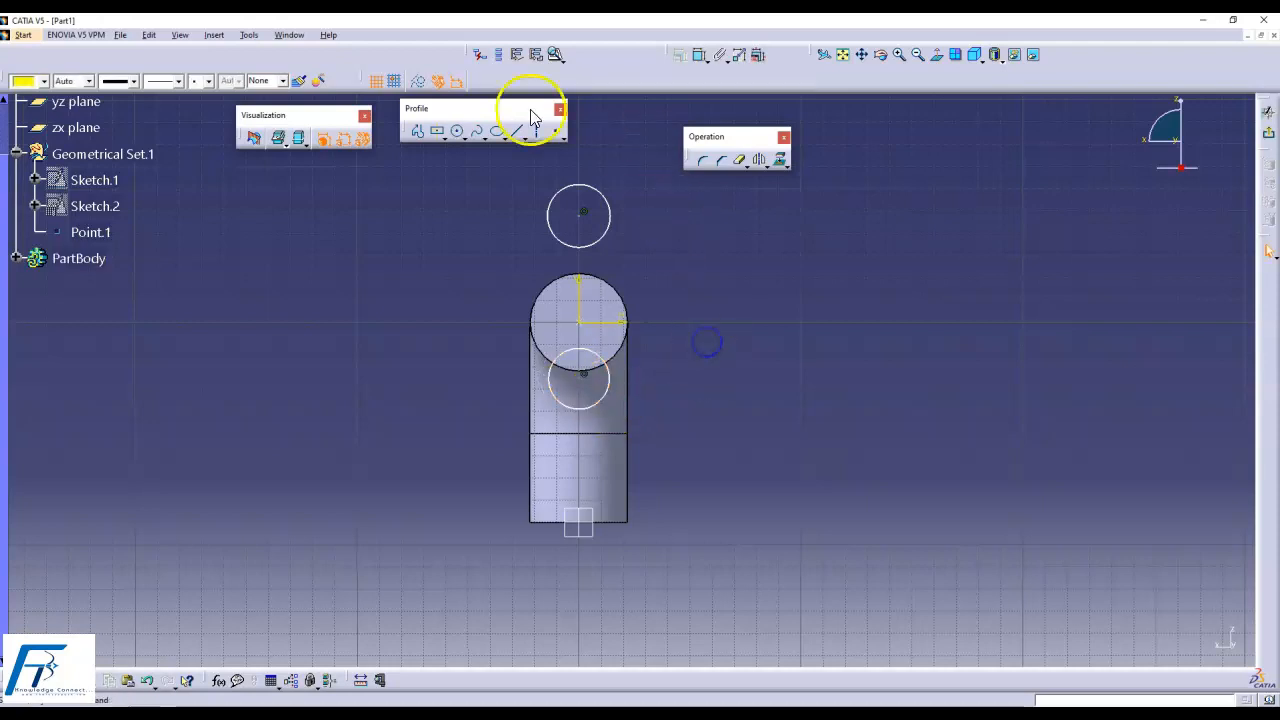
# - Dimension the upper circle as a radius and set it to 15 mm
pyautogui.click(706, 54)
pyautogui.click(607, 198)
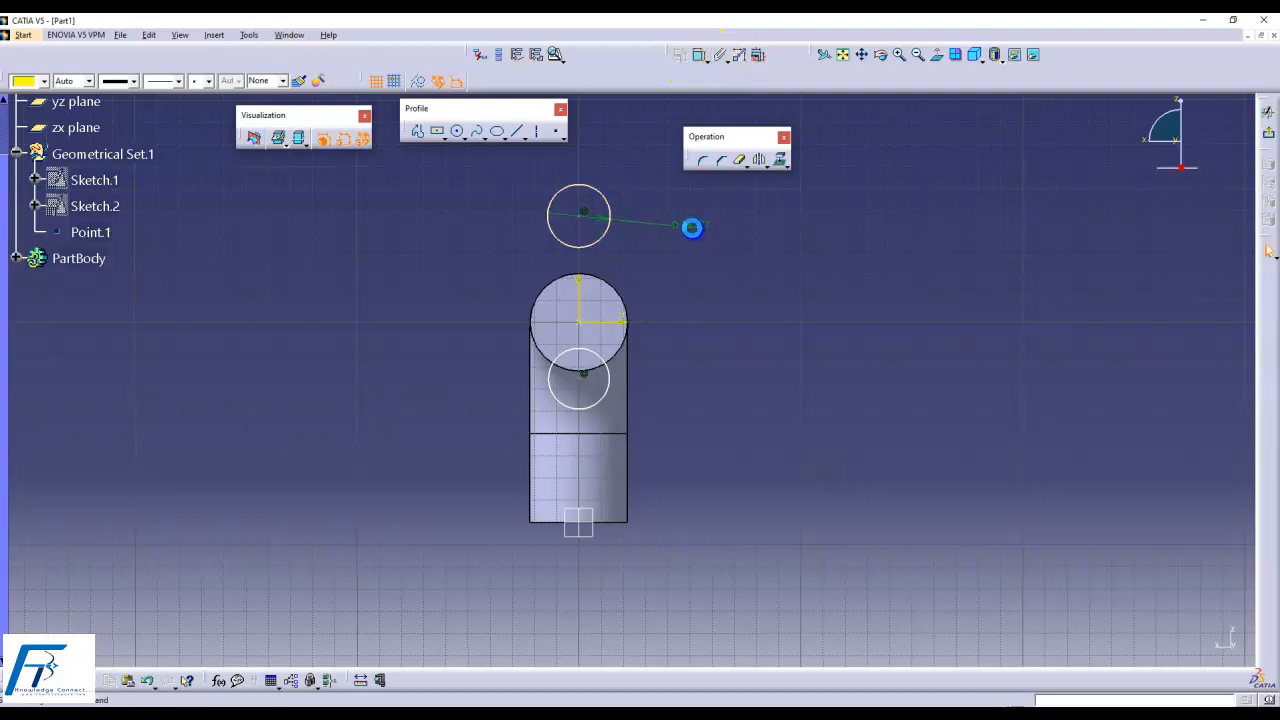
pyautogui.click(741, 251)
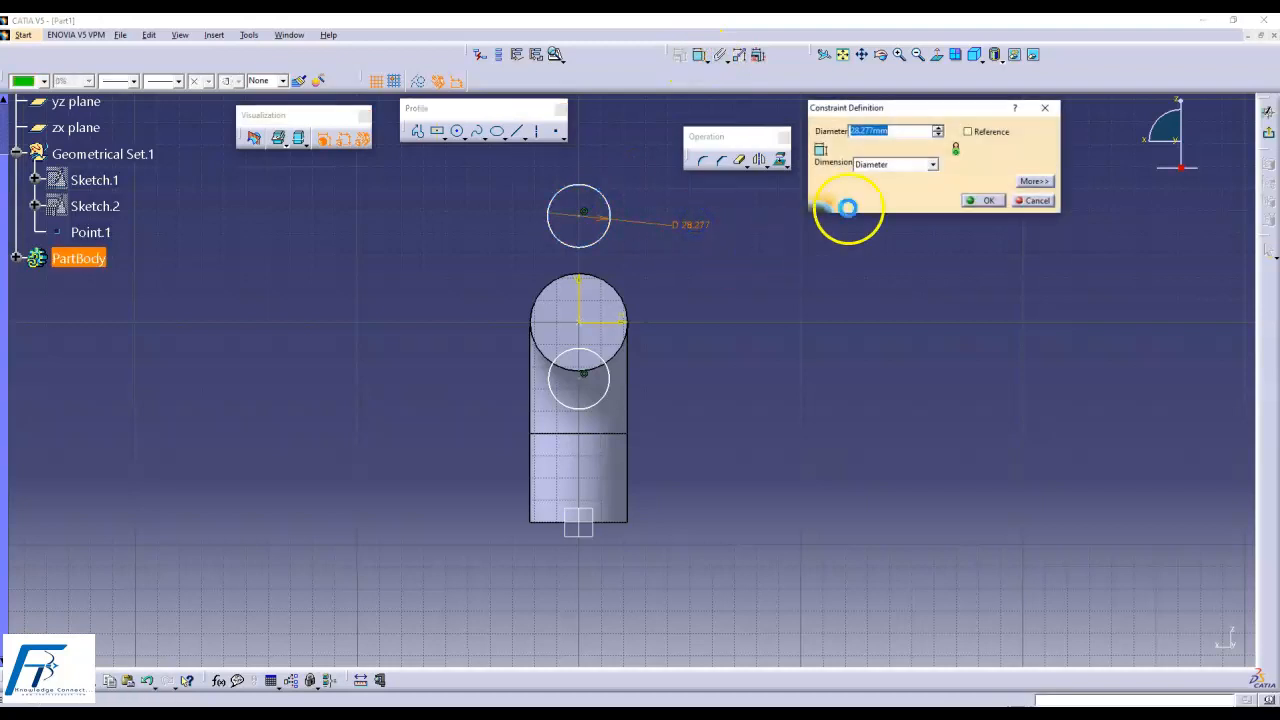
pyautogui.click(875, 178)
pyautogui.click(863, 184)
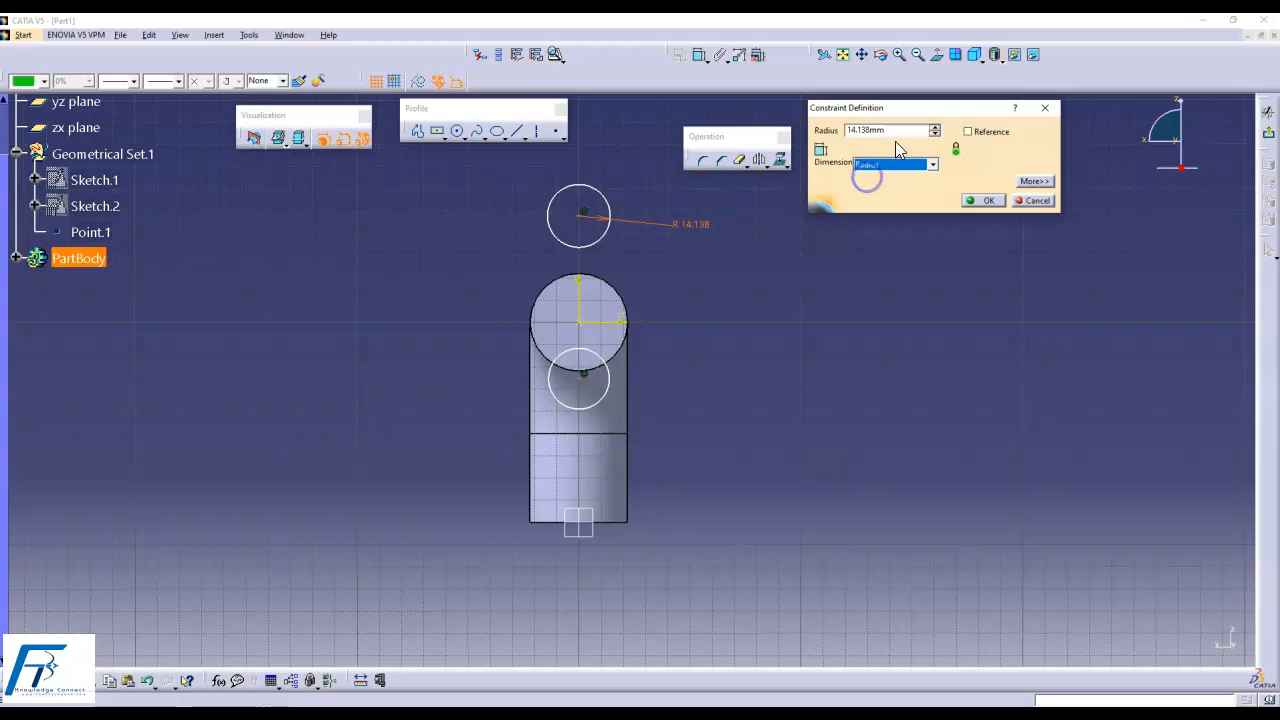
pyautogui.click(983, 200)
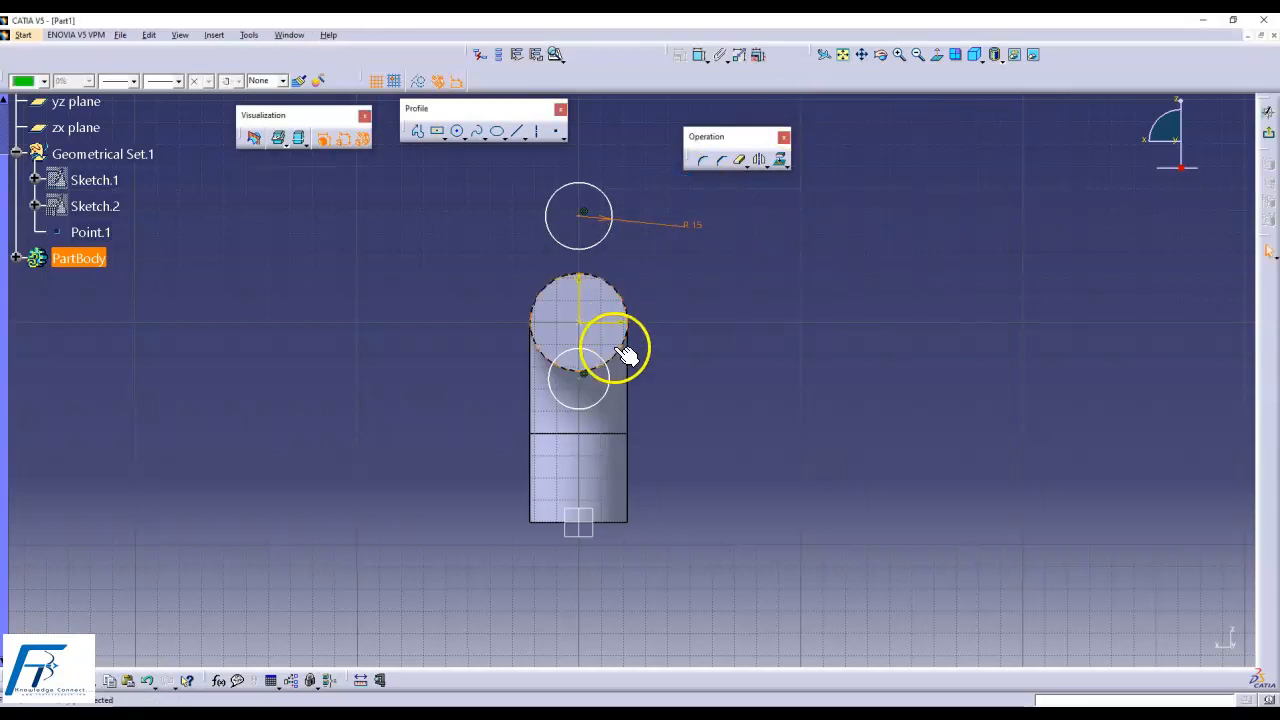
# - Add a radius dimension to the lower circle and set it to 15 mm
pyautogui.click(607, 380)
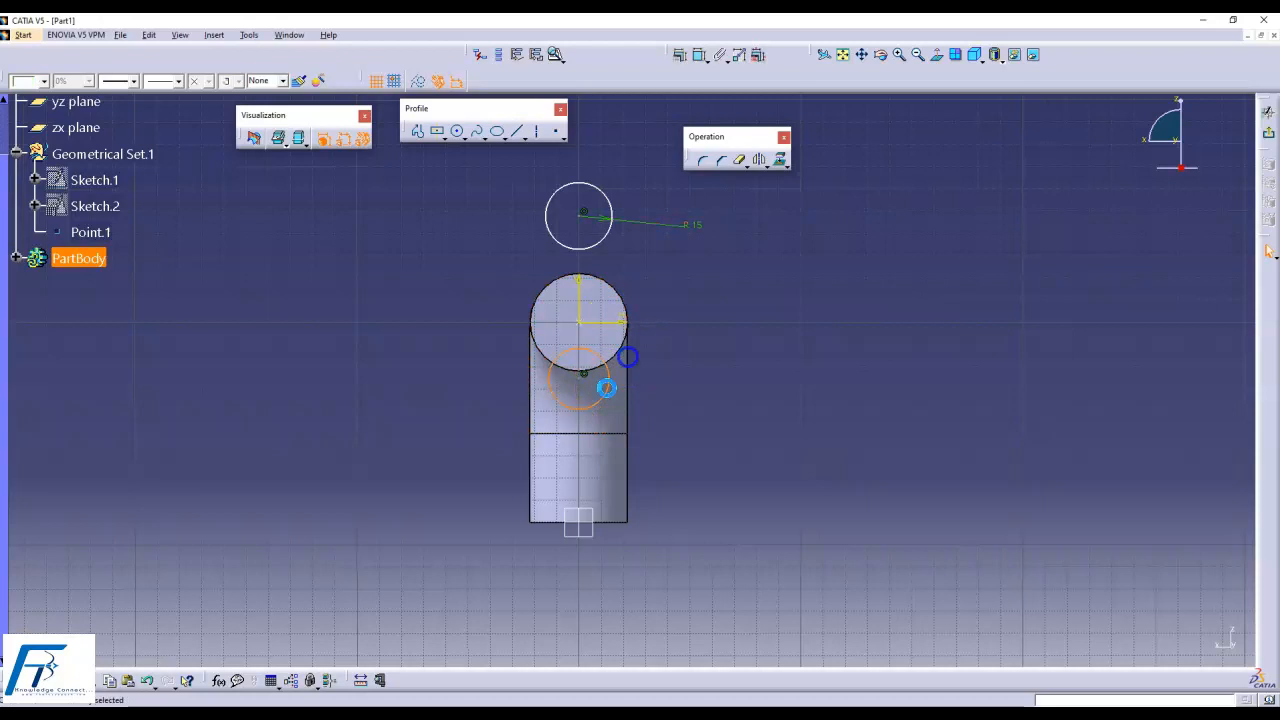
pyautogui.click(700, 56)
pyautogui.click(749, 363)
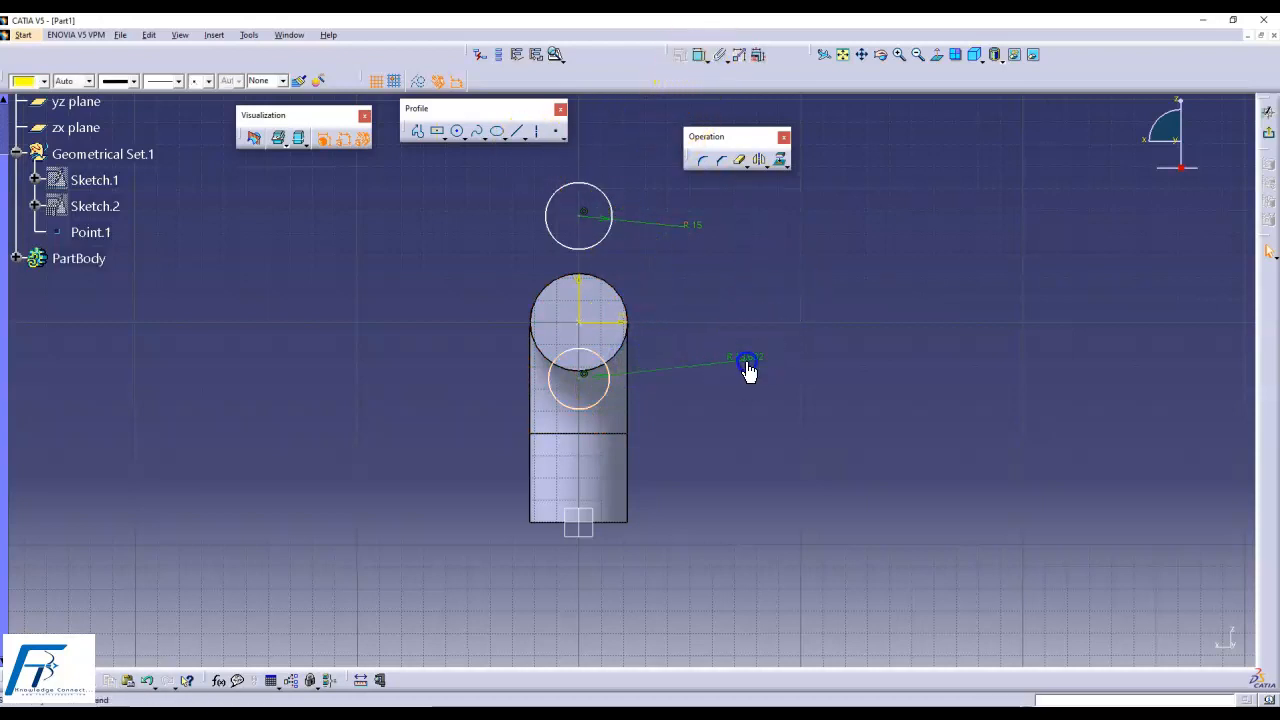
pyautogui.doubleClick(748, 357)
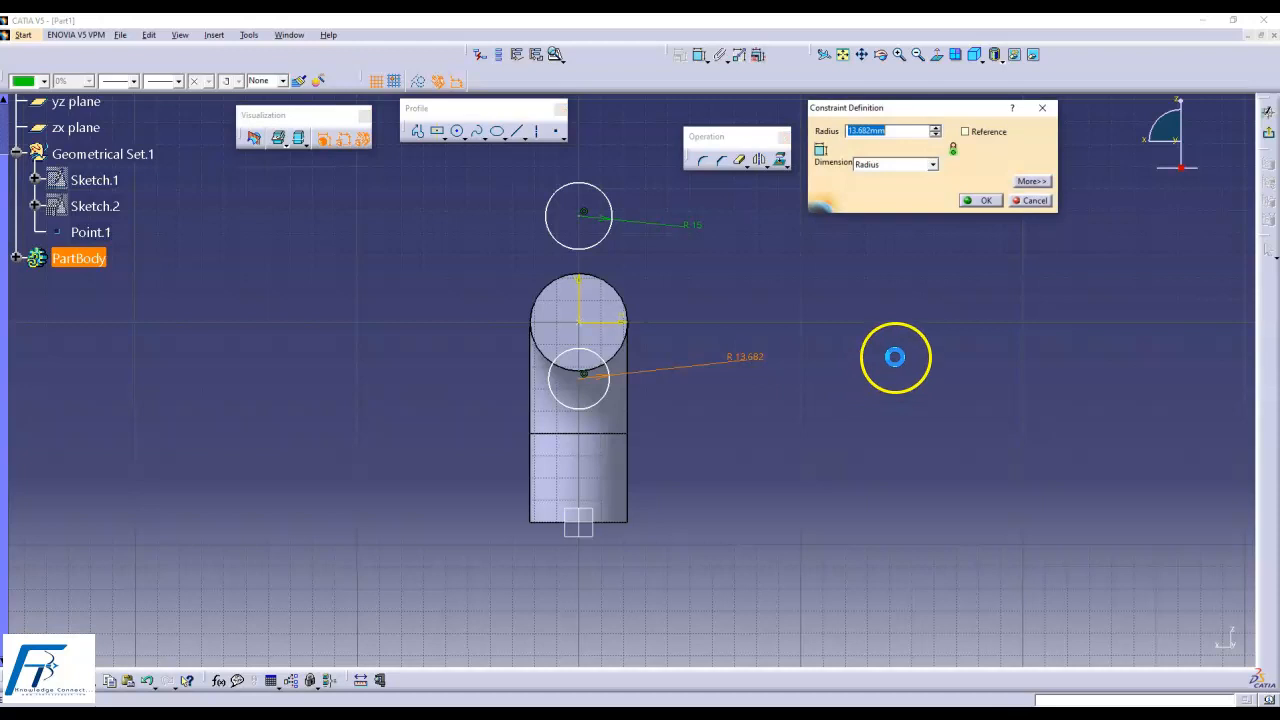
pyautogui.write('15')
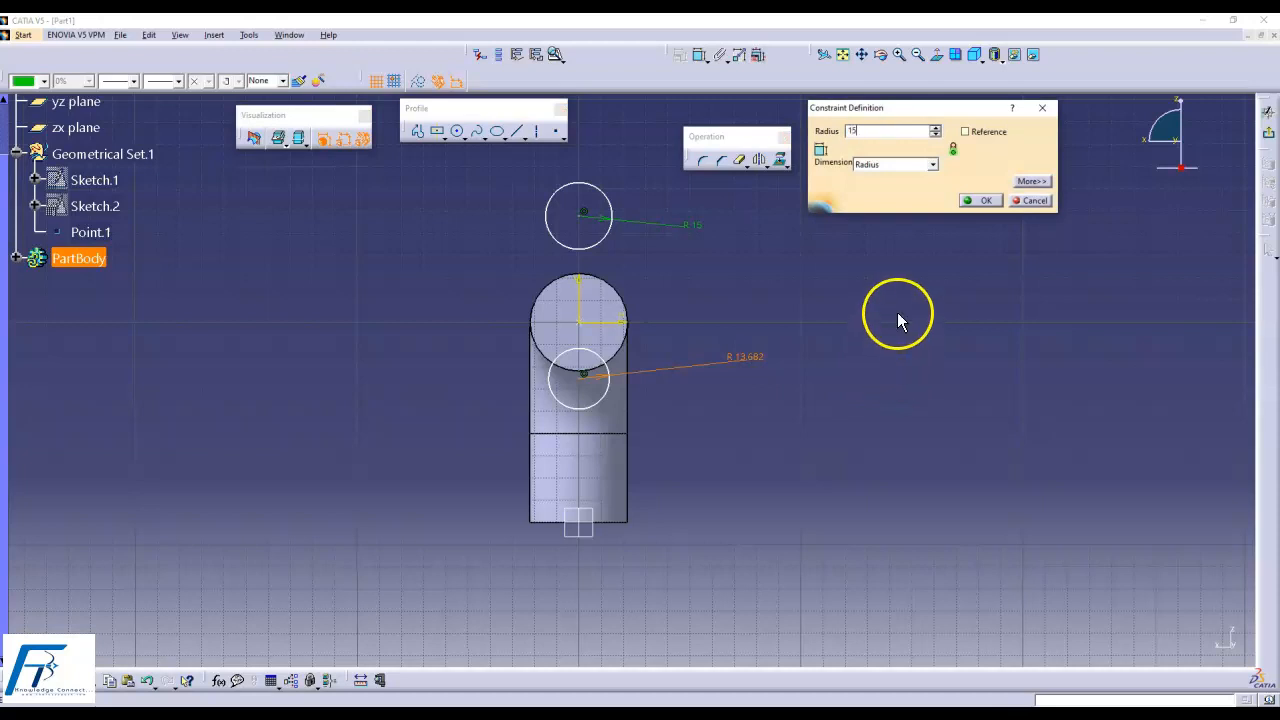
pyautogui.press('Return')
pyautogui.click(888, 293)
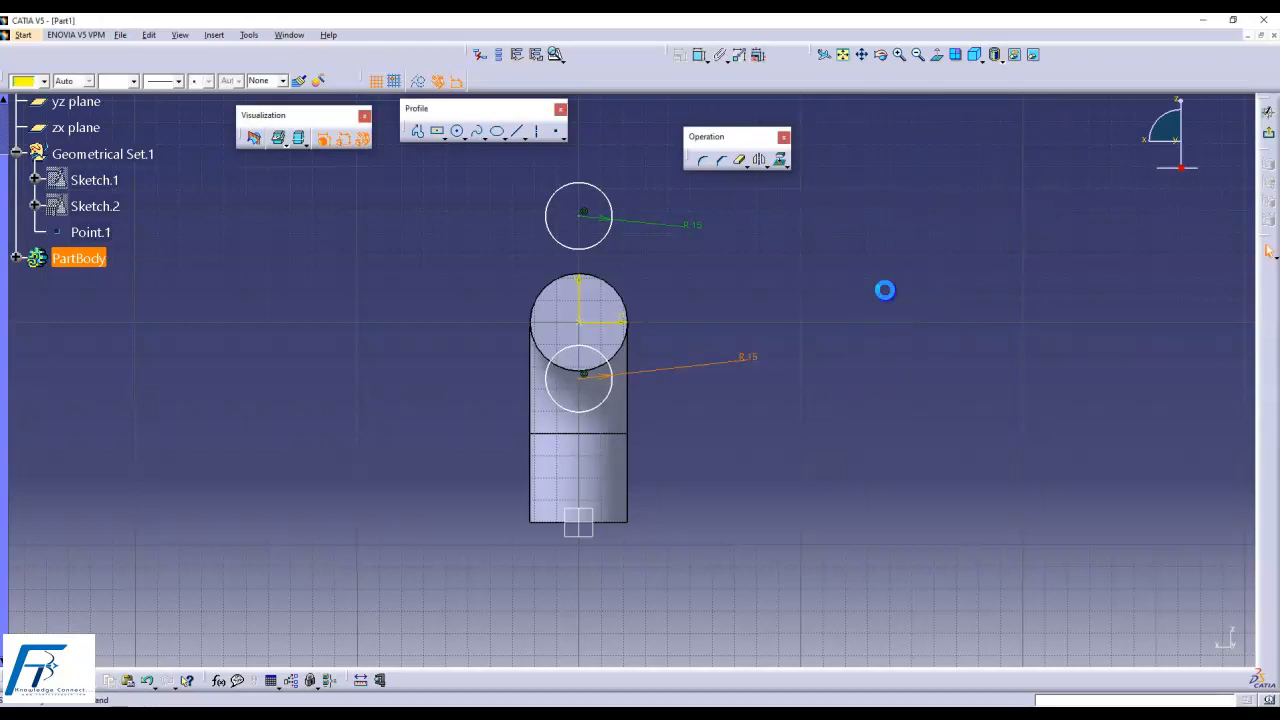
# - Constrain the centres of the two circles to be symmetric about the sketch's horizontal axis
pyautogui.click(577, 219)
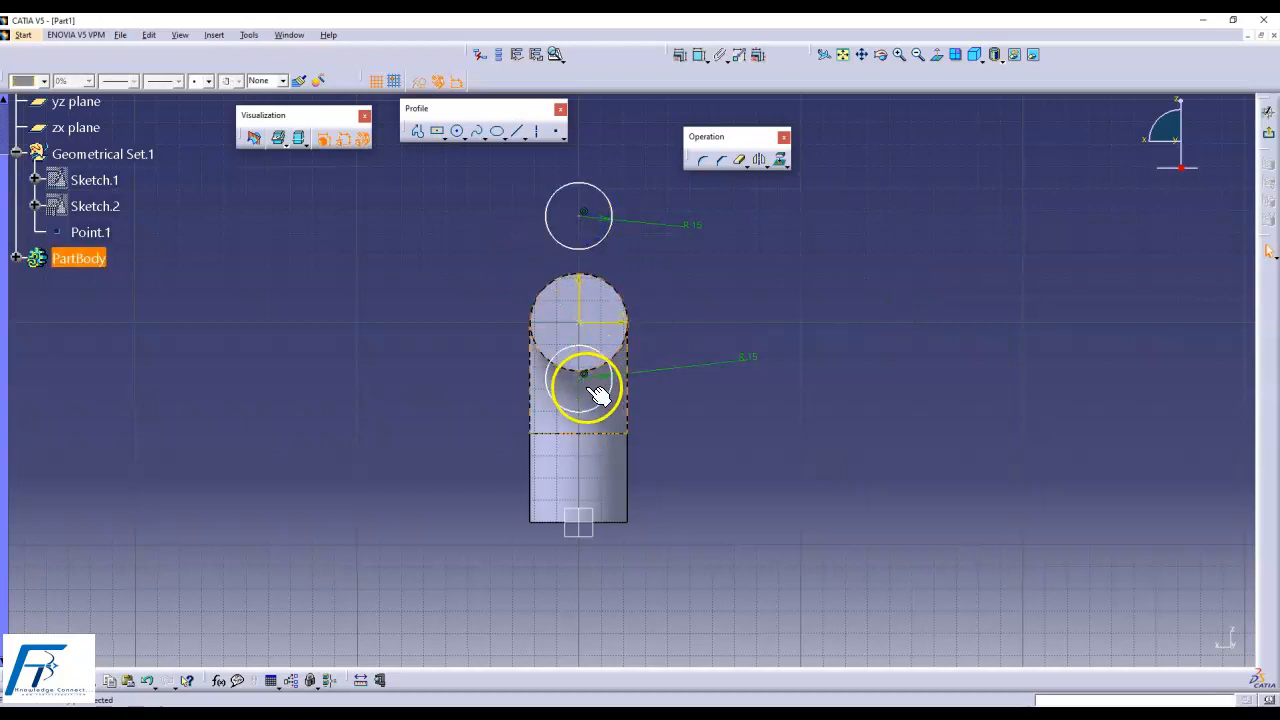
pyautogui.click(602, 322)
pyautogui.click(681, 53)
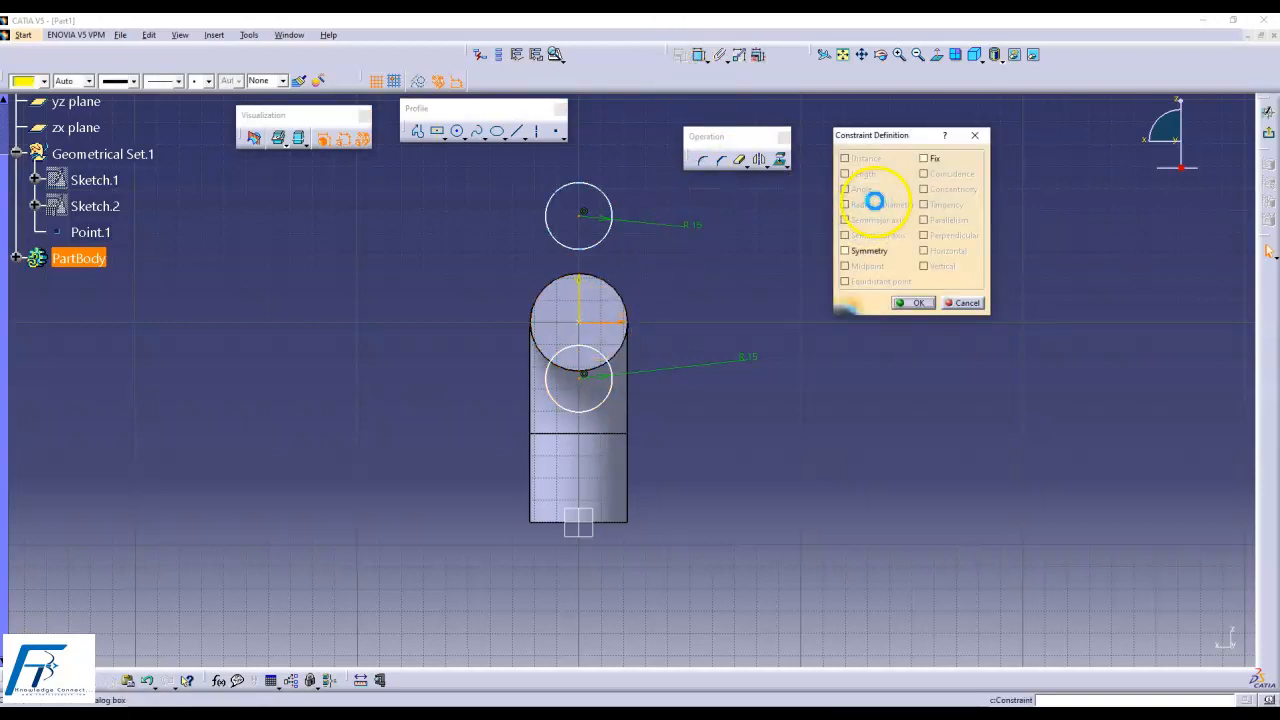
pyautogui.click(868, 256)
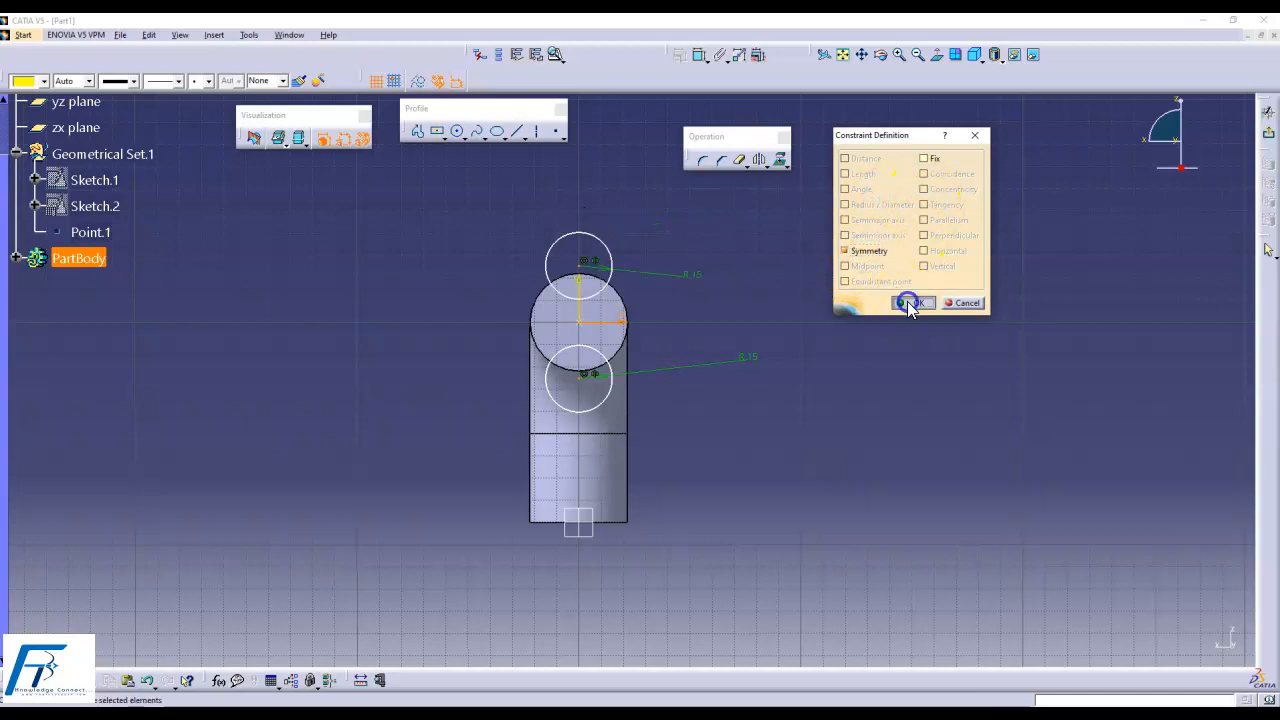
pyautogui.click(909, 302)
# - Check the flange spacing in the housing drawing, return to CATIA and dimension the vertical distance between the two circle centres at 50 mm
pyautogui.hotkey('alt', 'Tab')
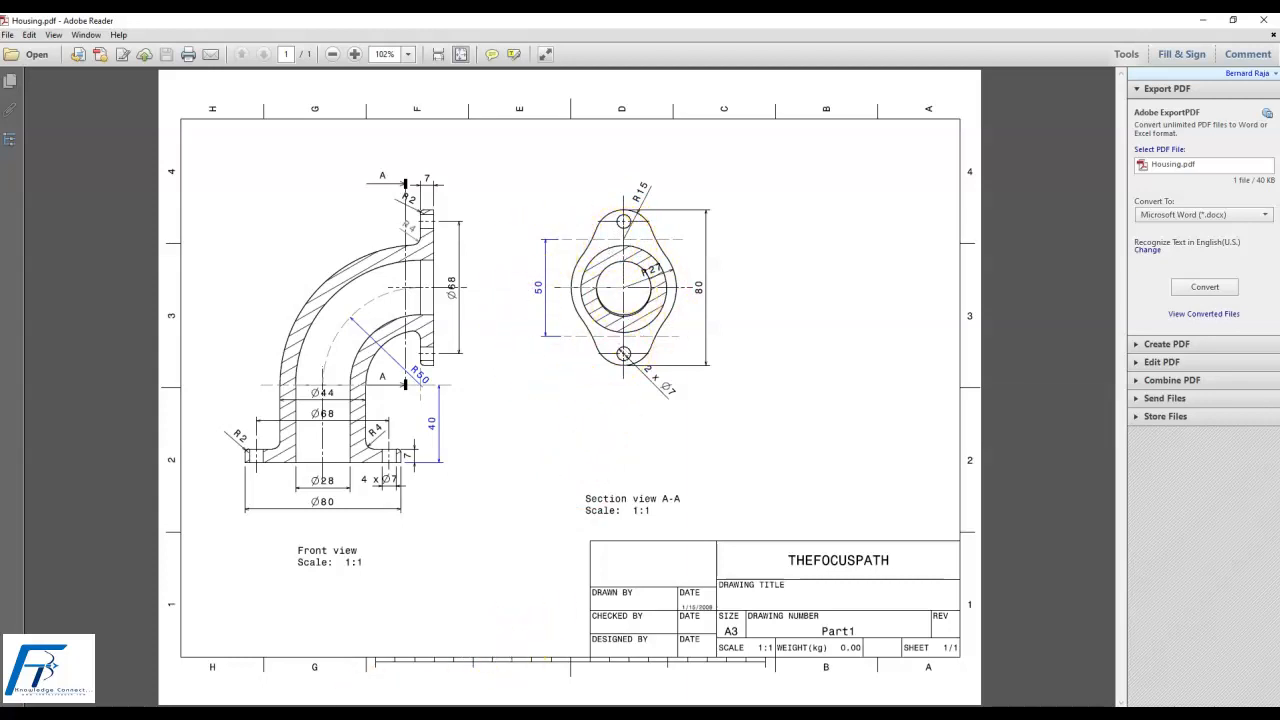
pyautogui.hotkey('alt', 'Tab')
pyautogui.moveTo(708, 453); pyautogui.dragTo(727, 390, button='middle')
pyautogui.moveTo(757, 328); pyautogui.dragTo(768, 392, button='middle')
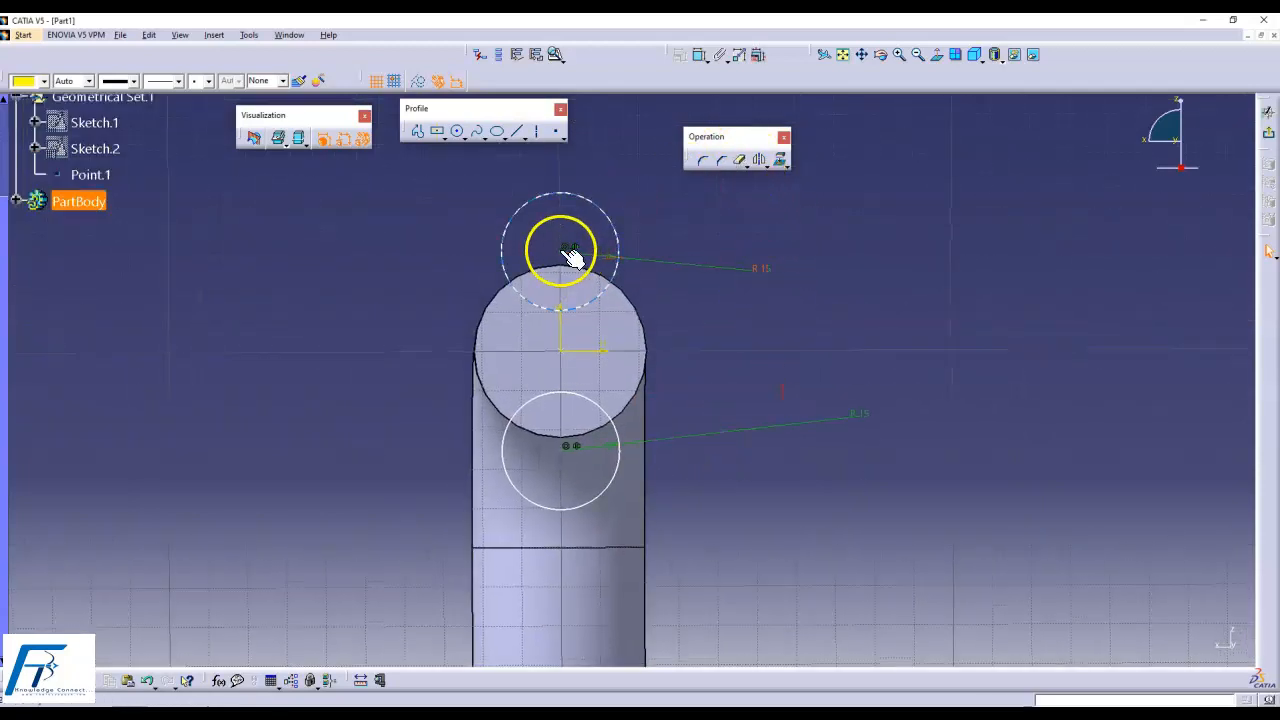
pyautogui.click(700, 62)
pyautogui.click(565, 452)
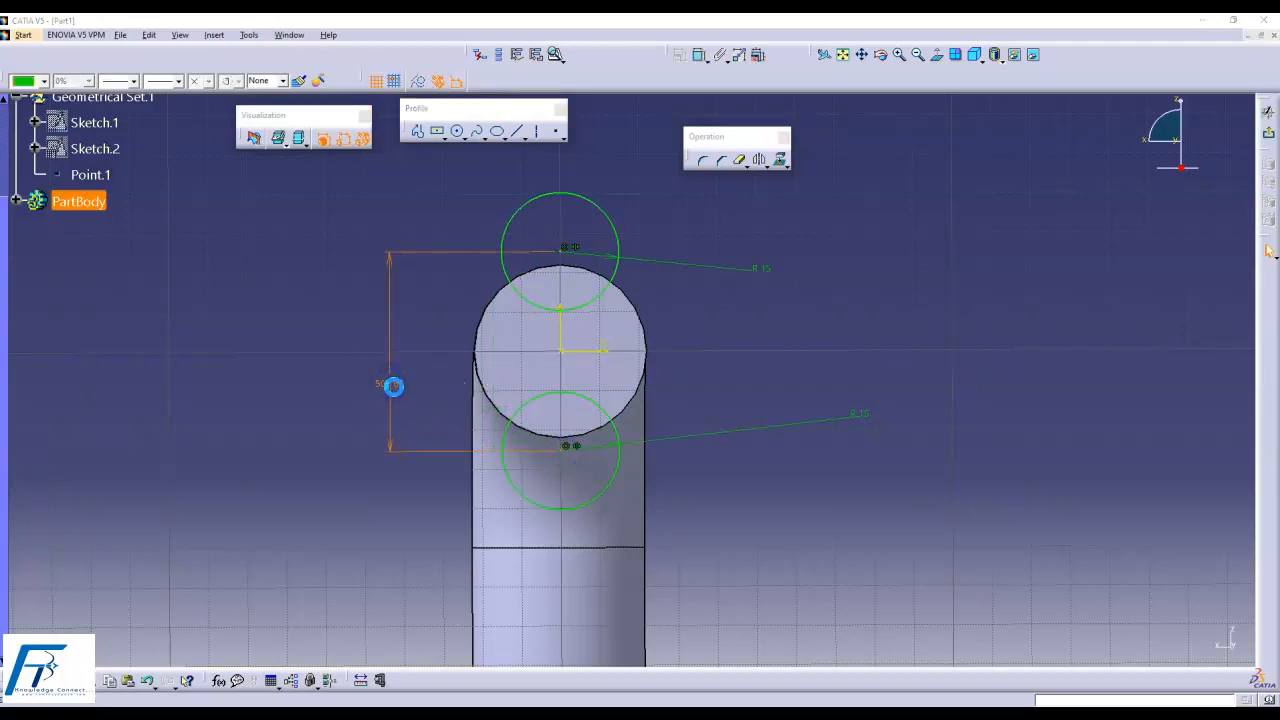
pyautogui.write('50')
pyautogui.press('Return')
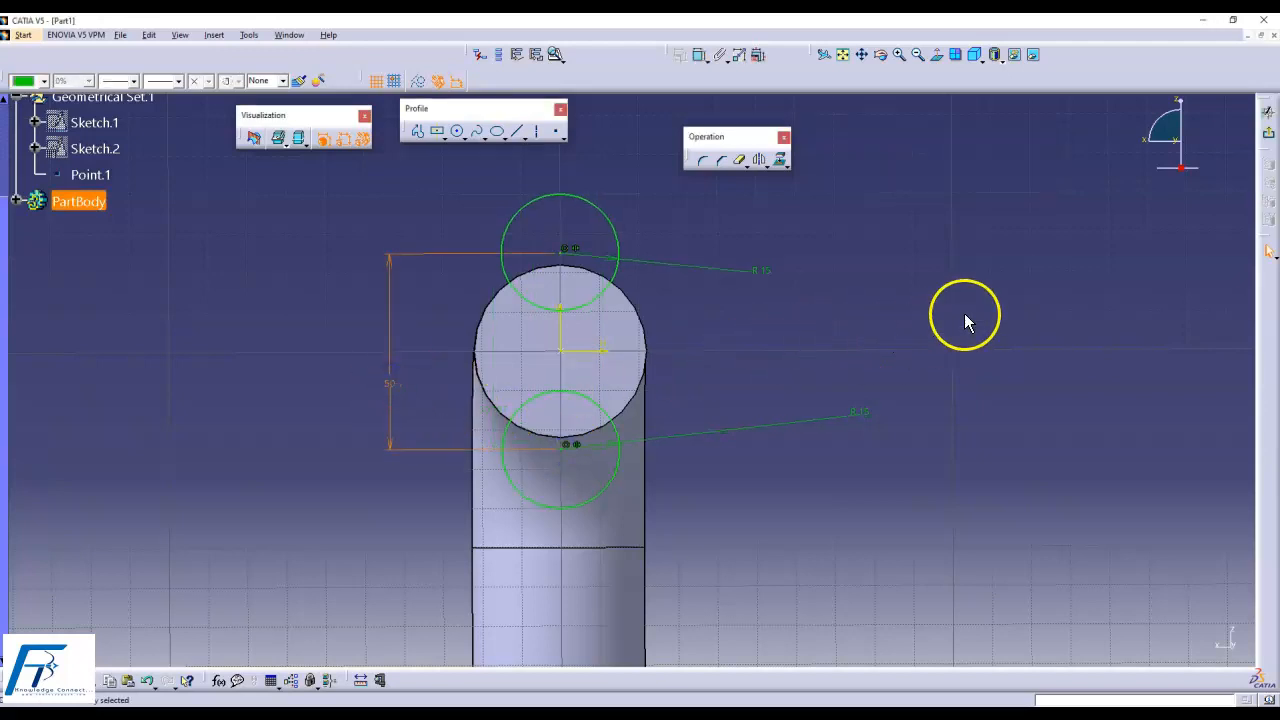
# - Delete the 50 mm distance dimension between the circle centres and switch to the housing drawing to recheck the flange dimensions
pyautogui.click(558, 354)
pyautogui.click(389, 381)
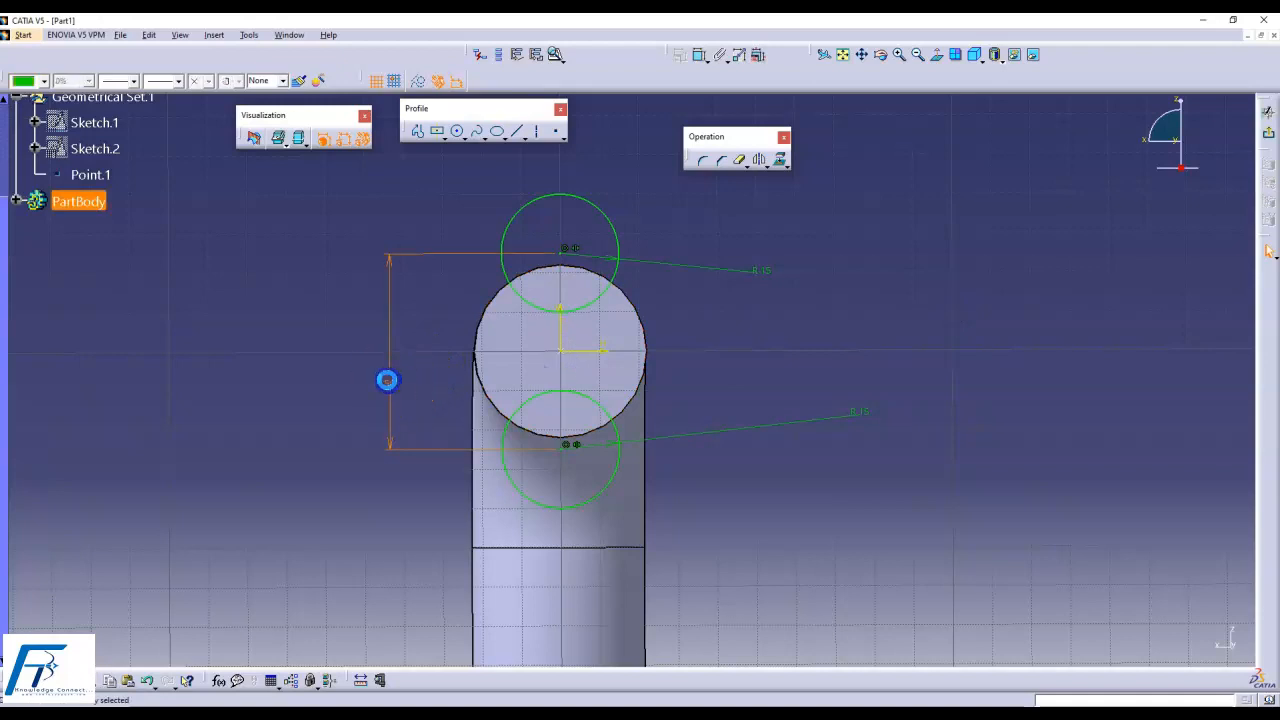
pyautogui.click(390, 376)
pyautogui.press('Delete')
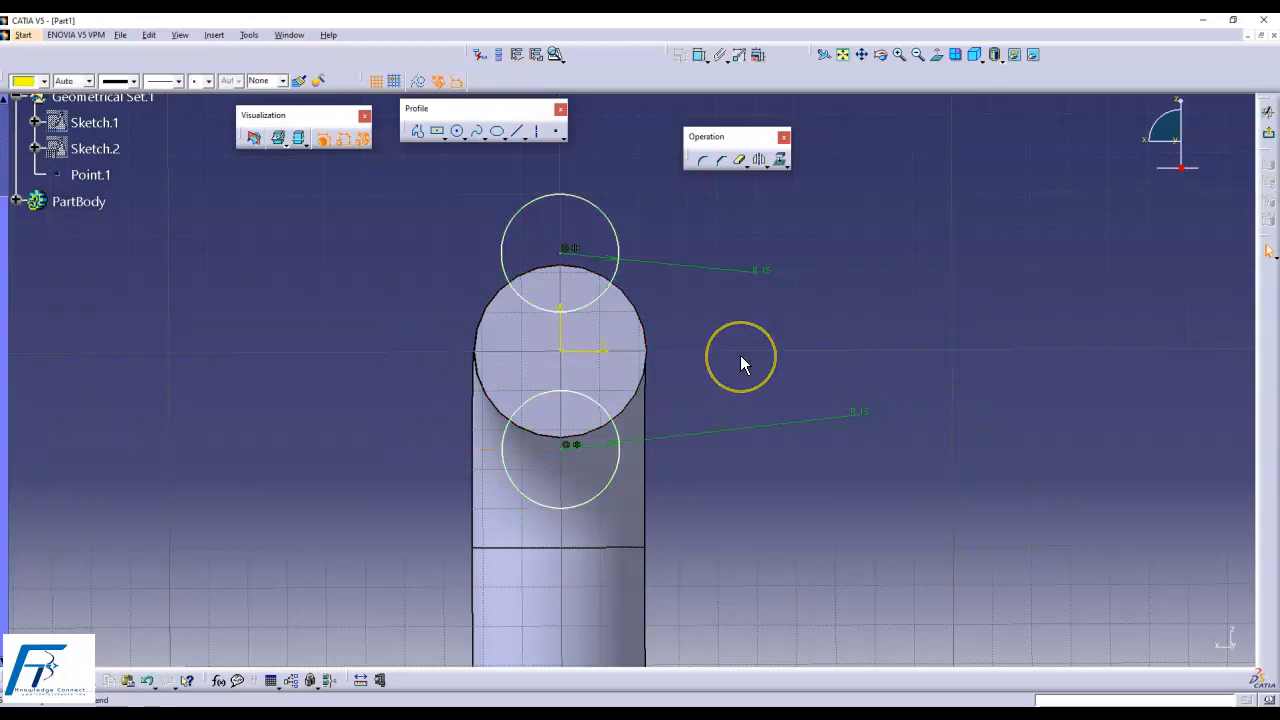
pyautogui.click(318, 713)
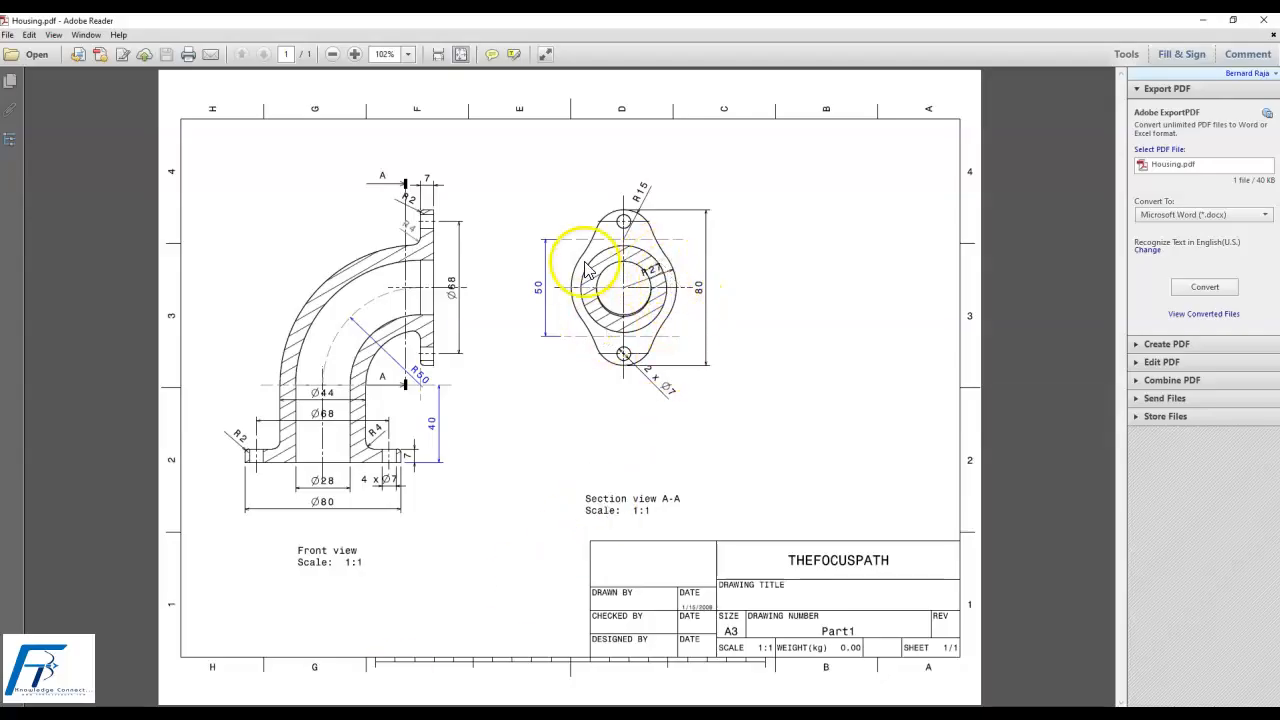
# - Return to the CATIA sketch and draw a circle of about 26 mm radius centred on the origin
pyautogui.click(240, 713)
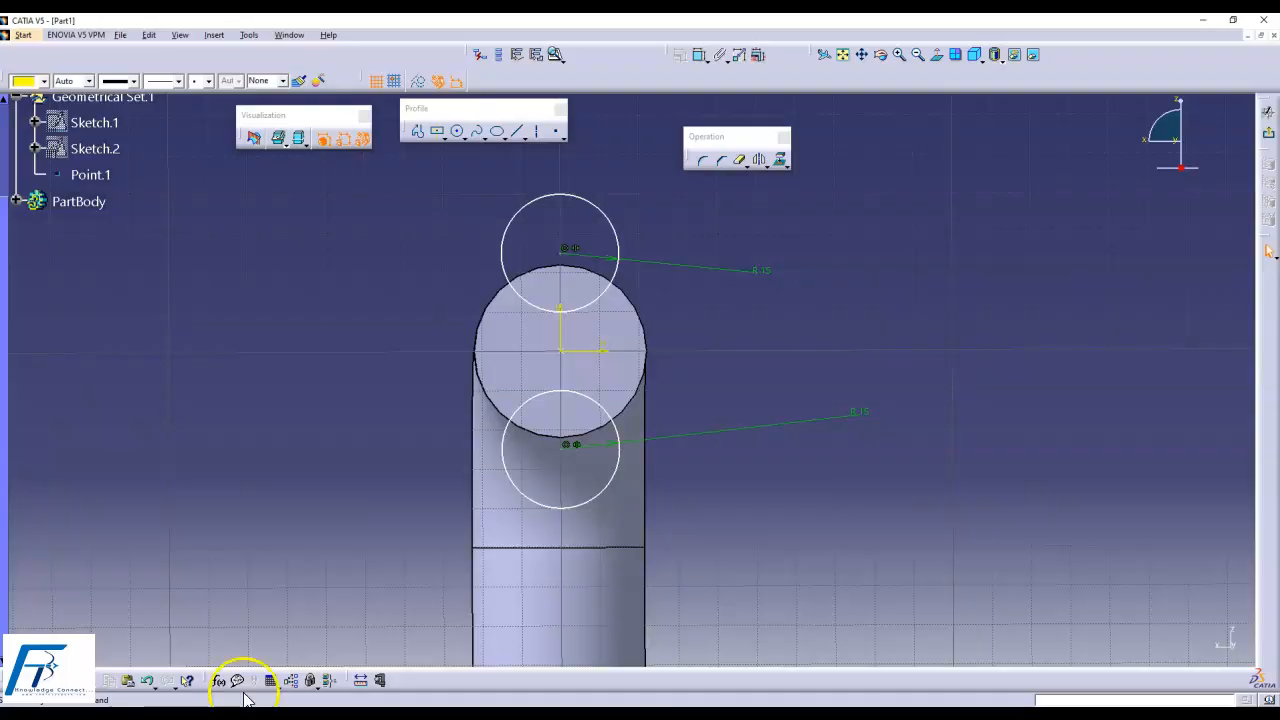
pyautogui.click(457, 131)
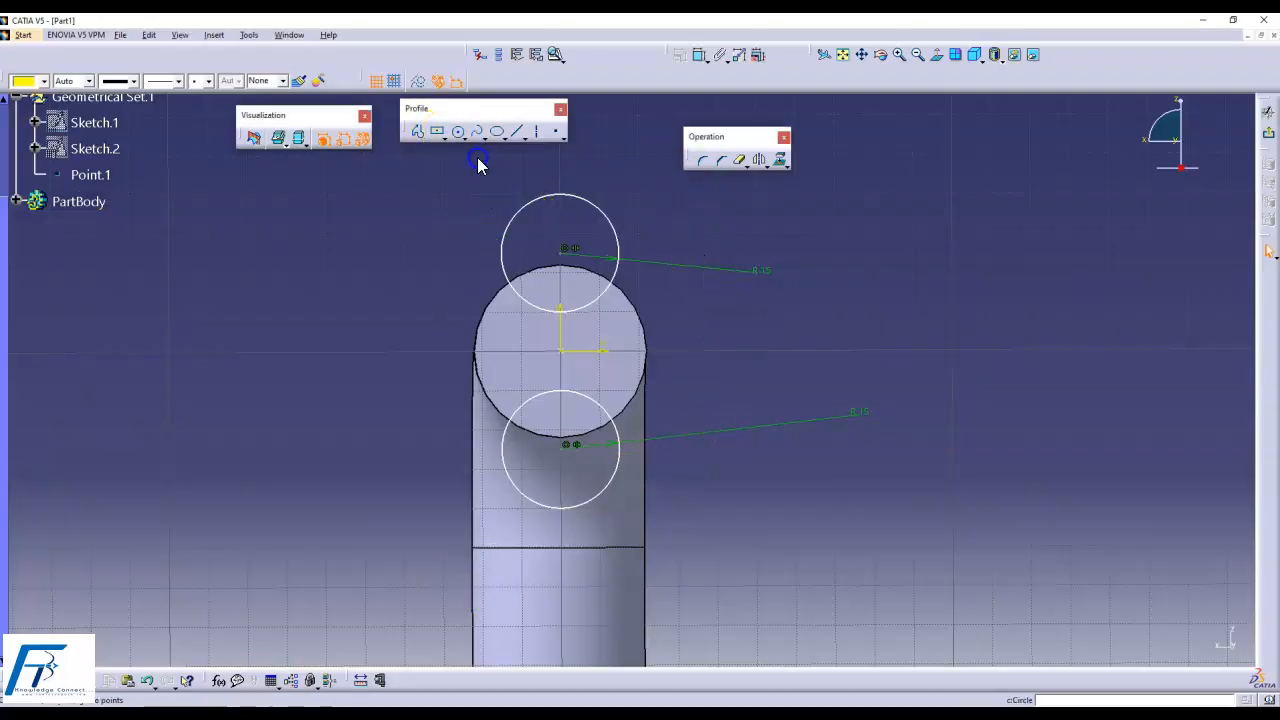
pyautogui.click(560, 351)
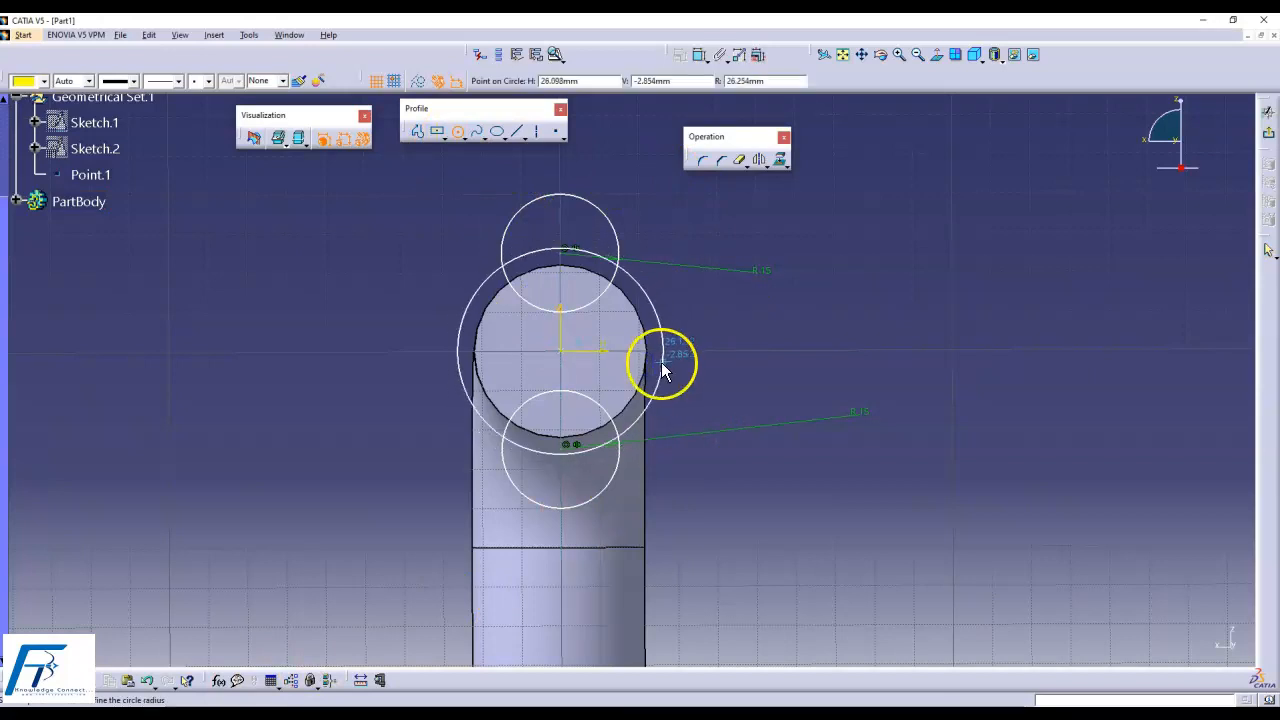
pyautogui.click(664, 354)
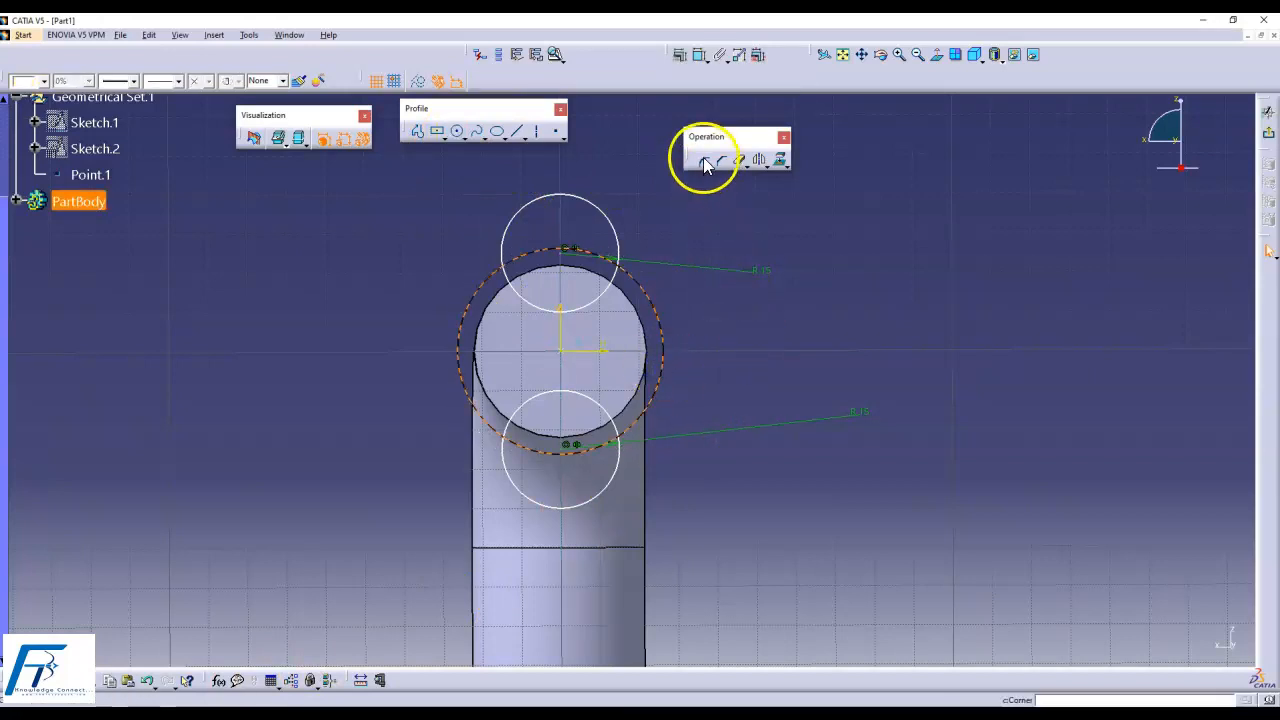
# - Dimension the central circle's radius at 27 mm and move the two R15 dimension labels clear of the circles
pyautogui.click(700, 54)
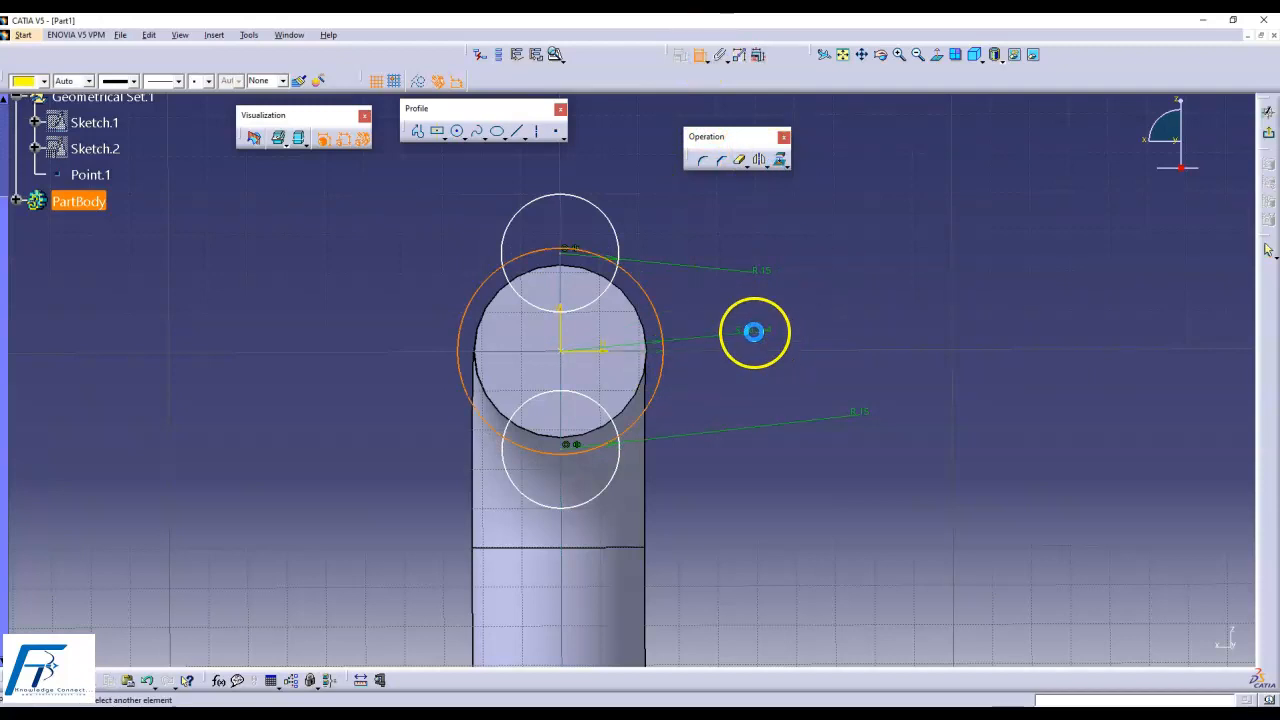
pyautogui.click(839, 332)
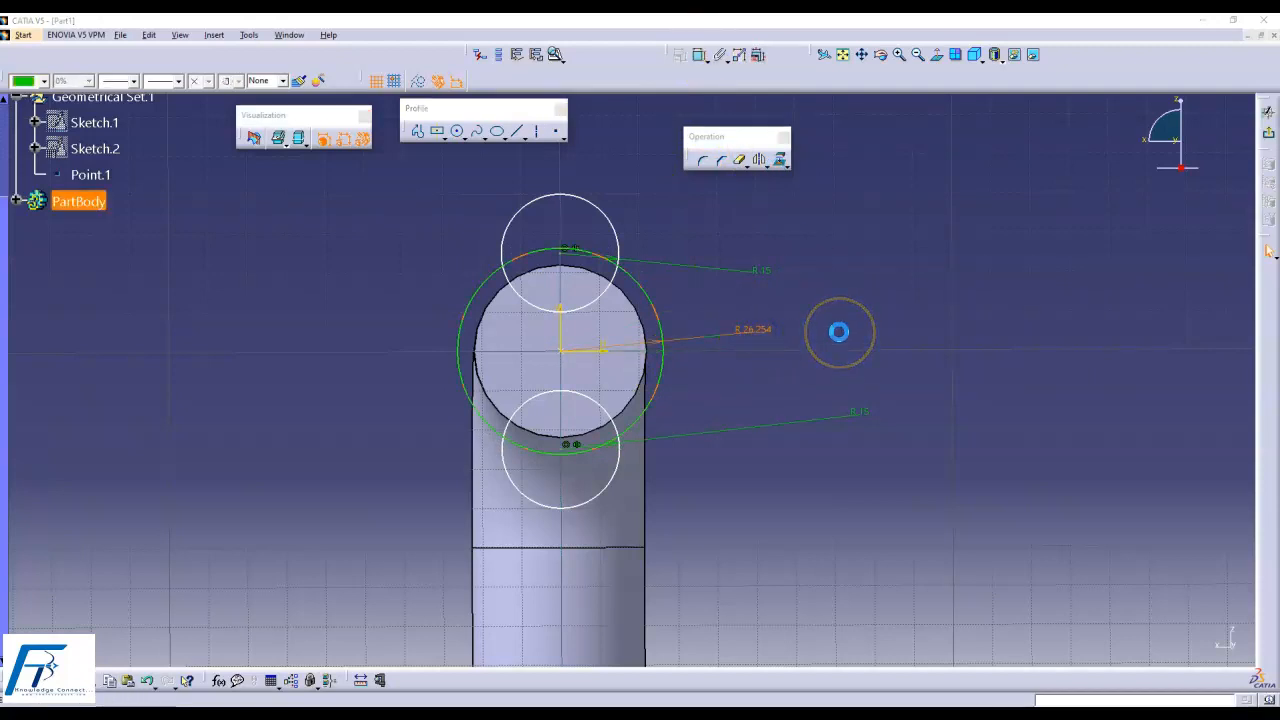
pyautogui.doubleClick(844, 326)
pyautogui.write('27mm')
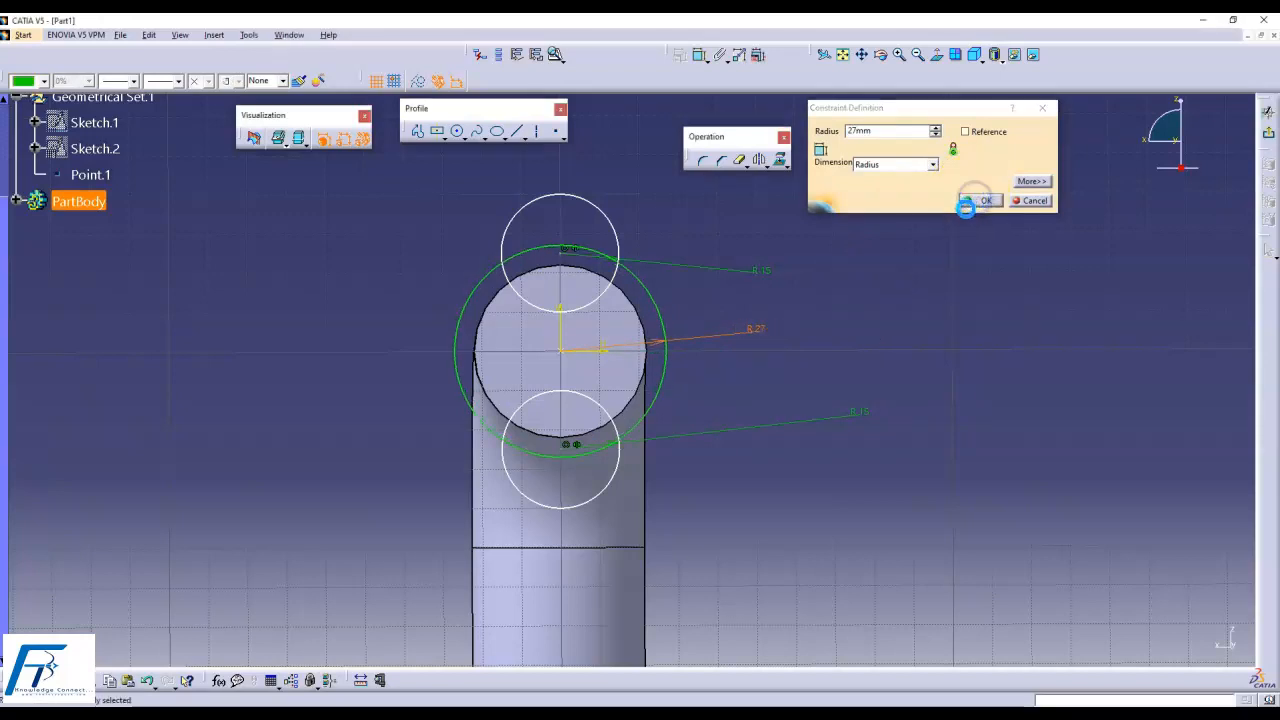
pyautogui.click(978, 200)
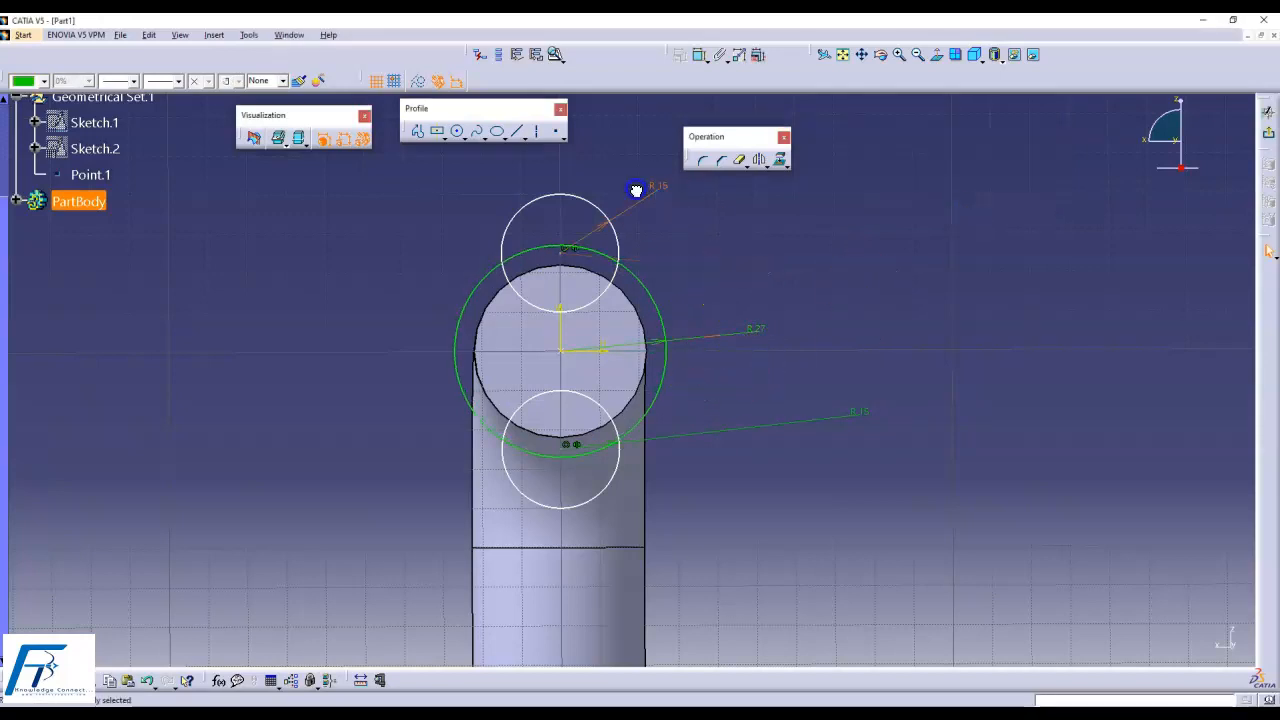
pyautogui.moveTo(685, 272); pyautogui.dragTo(626, 280, button='middle')
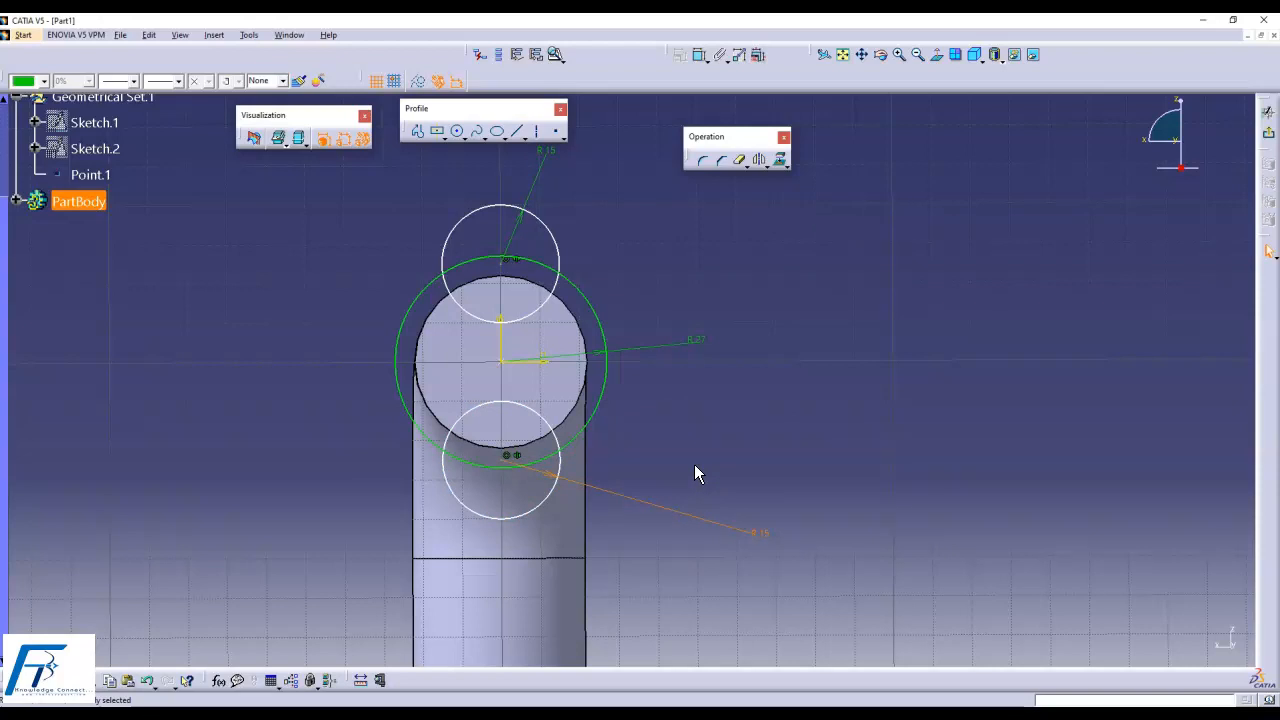
pyautogui.moveTo(631, 206); pyautogui.dragTo(600, 314, button='middle')
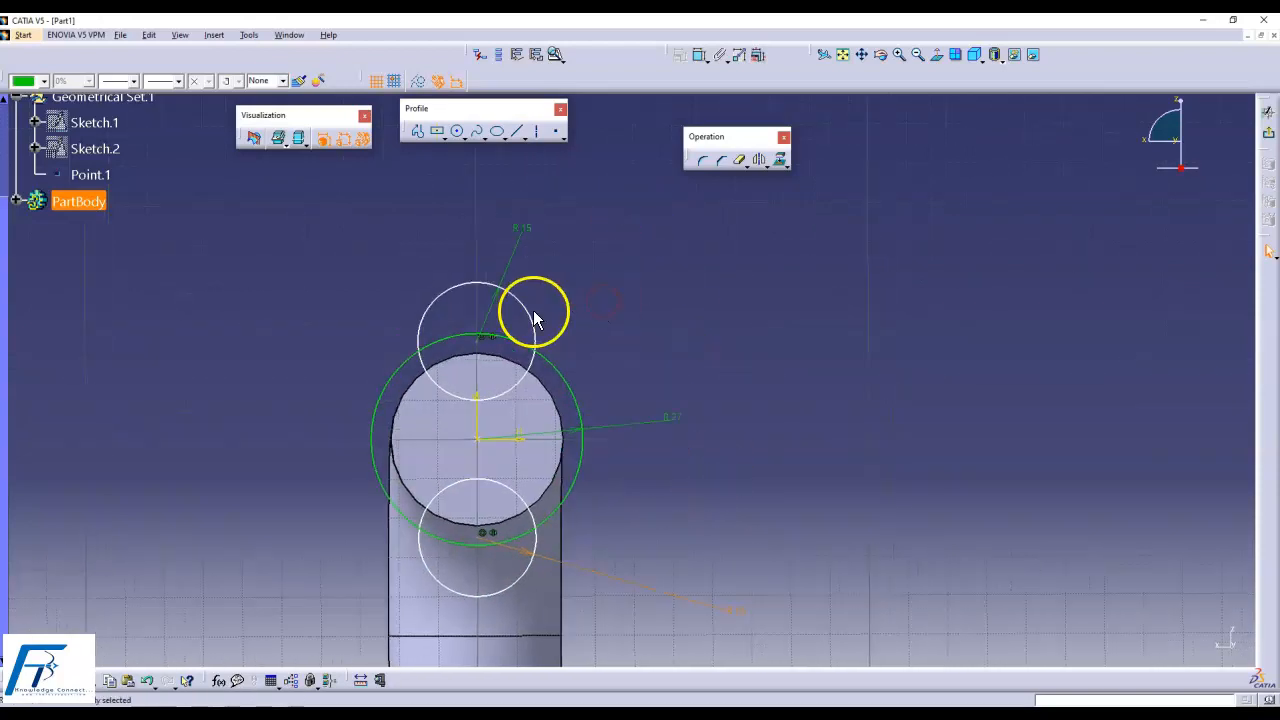
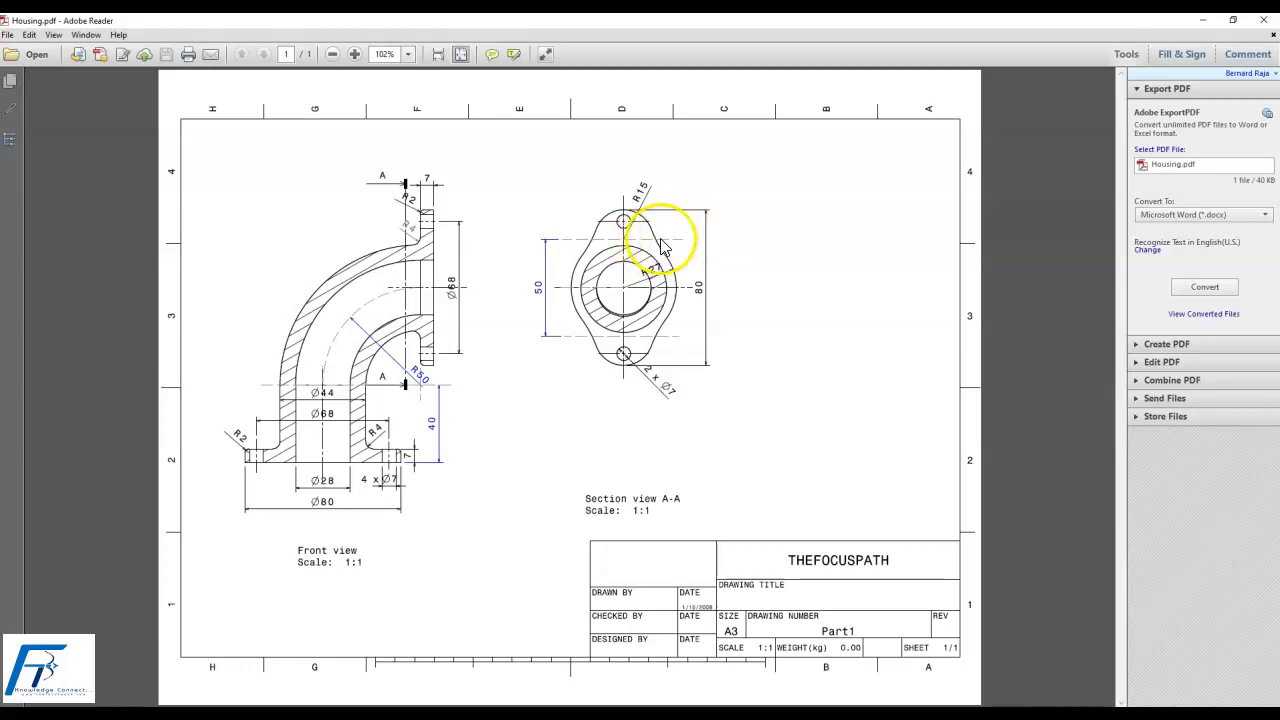
# - Return from the housing drawing to CATIA and blend the upper circle into the R27 circle on the right side with a Corner of about 37 mm radius
pyautogui.click(302, 714)
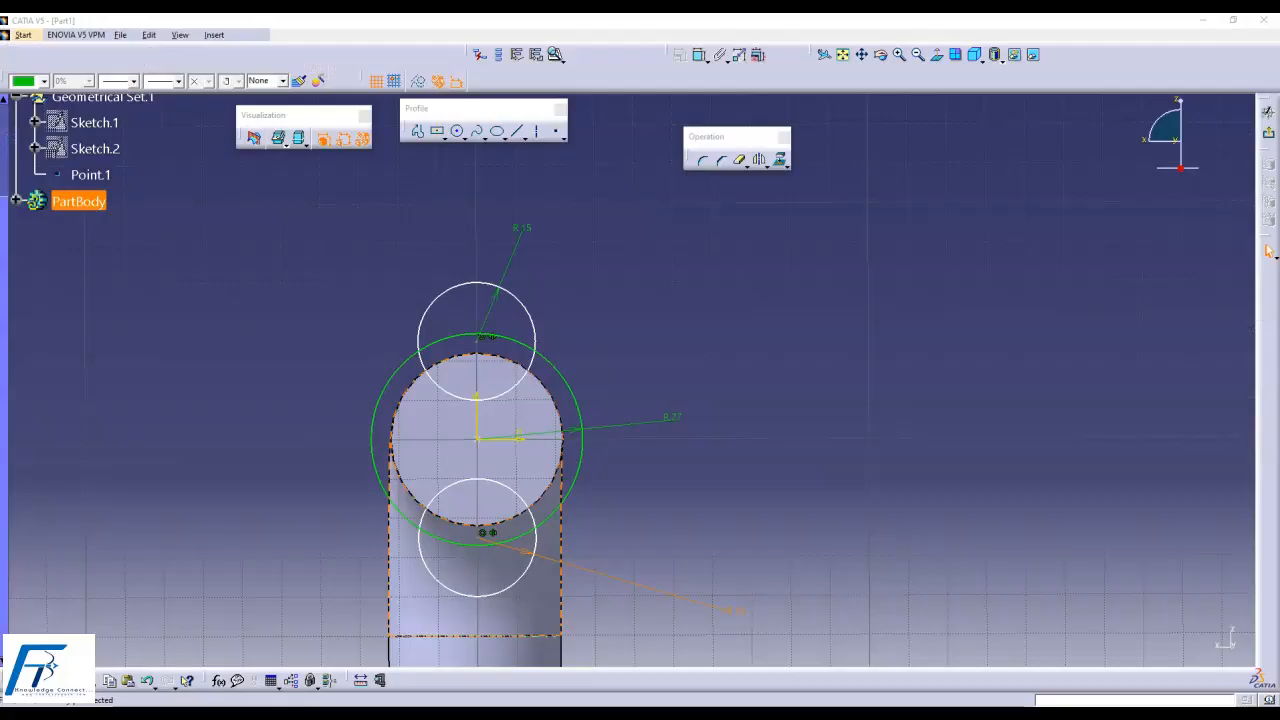
pyautogui.moveTo(551, 296); pyautogui.dragTo(558, 242, button='middle')
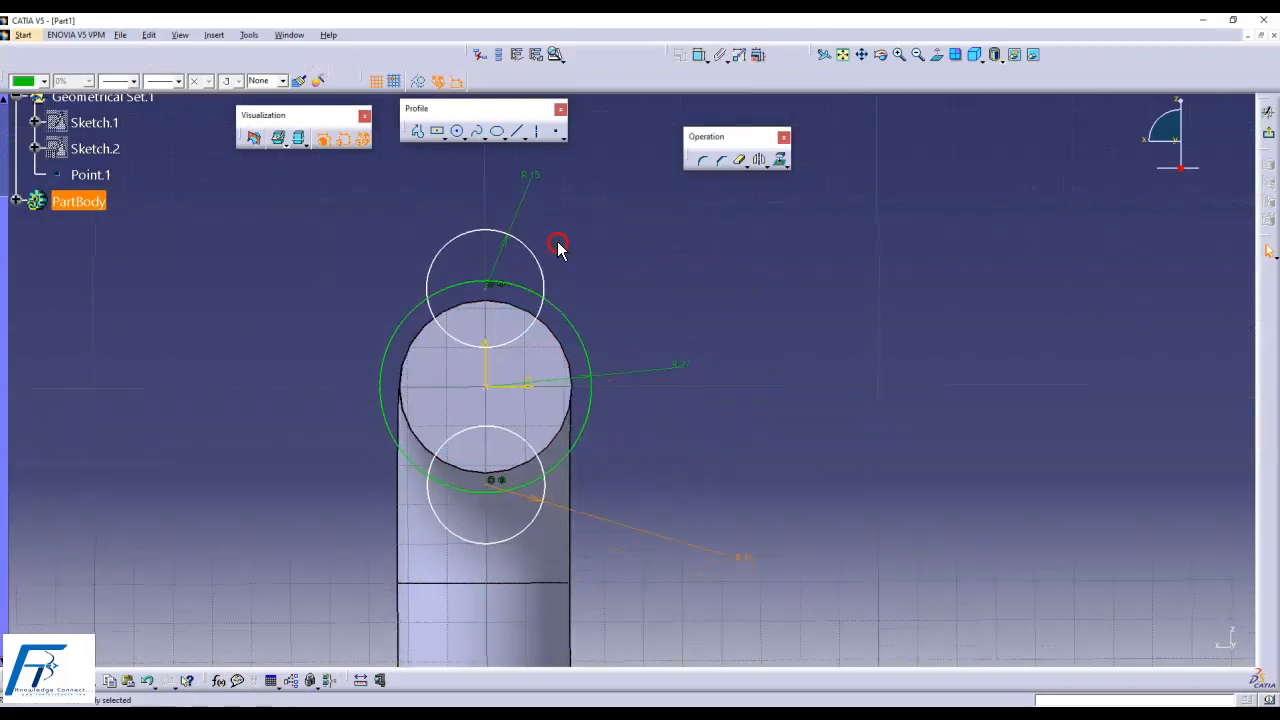
pyautogui.click(703, 161)
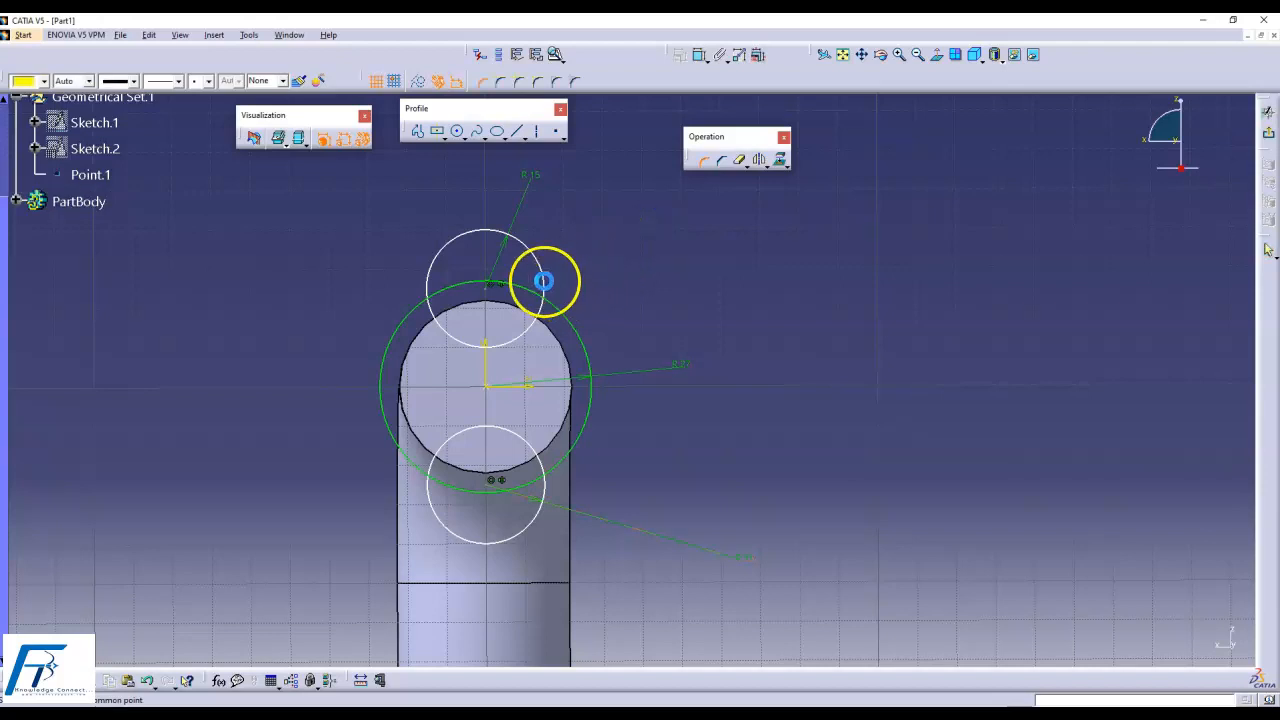
pyautogui.click(551, 289)
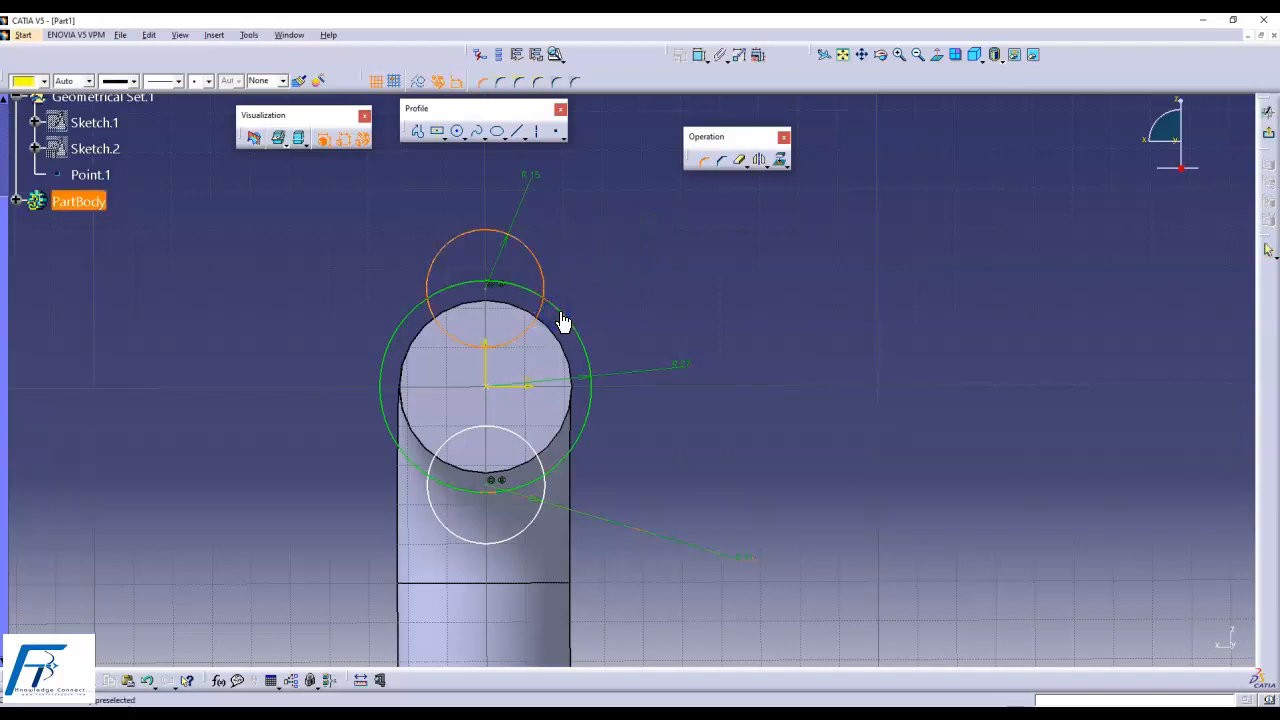
pyautogui.click(562, 318)
pyautogui.click(651, 289)
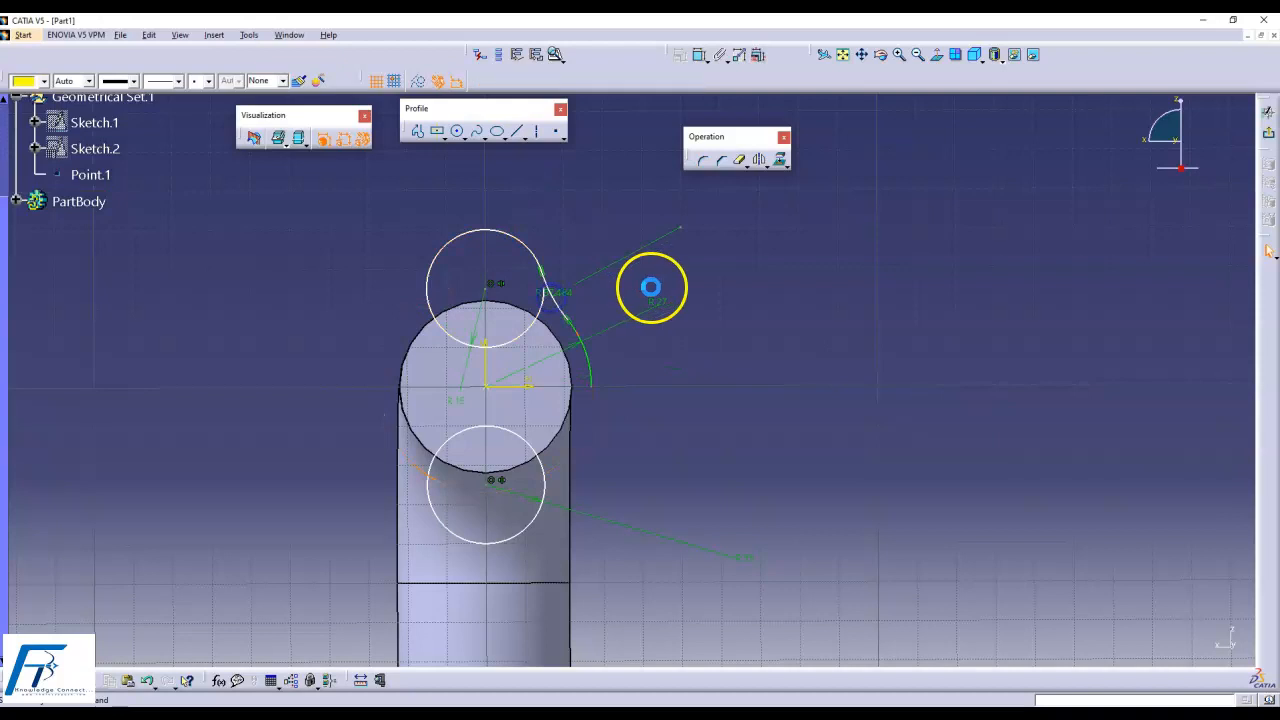
# - Extend the trimmed R27 arc from its free end around the bottom and up the left side to the upper circle
pyautogui.click(594, 398)
pyautogui.click(428, 497)
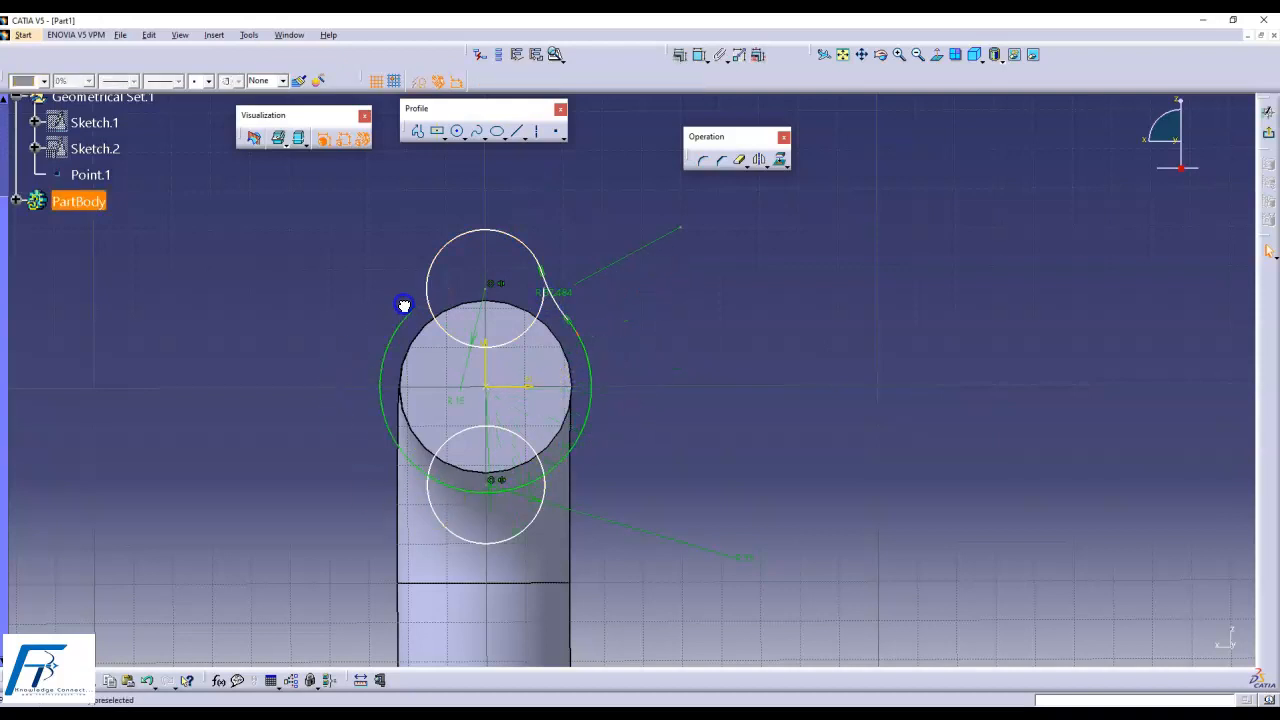
pyautogui.click(711, 382)
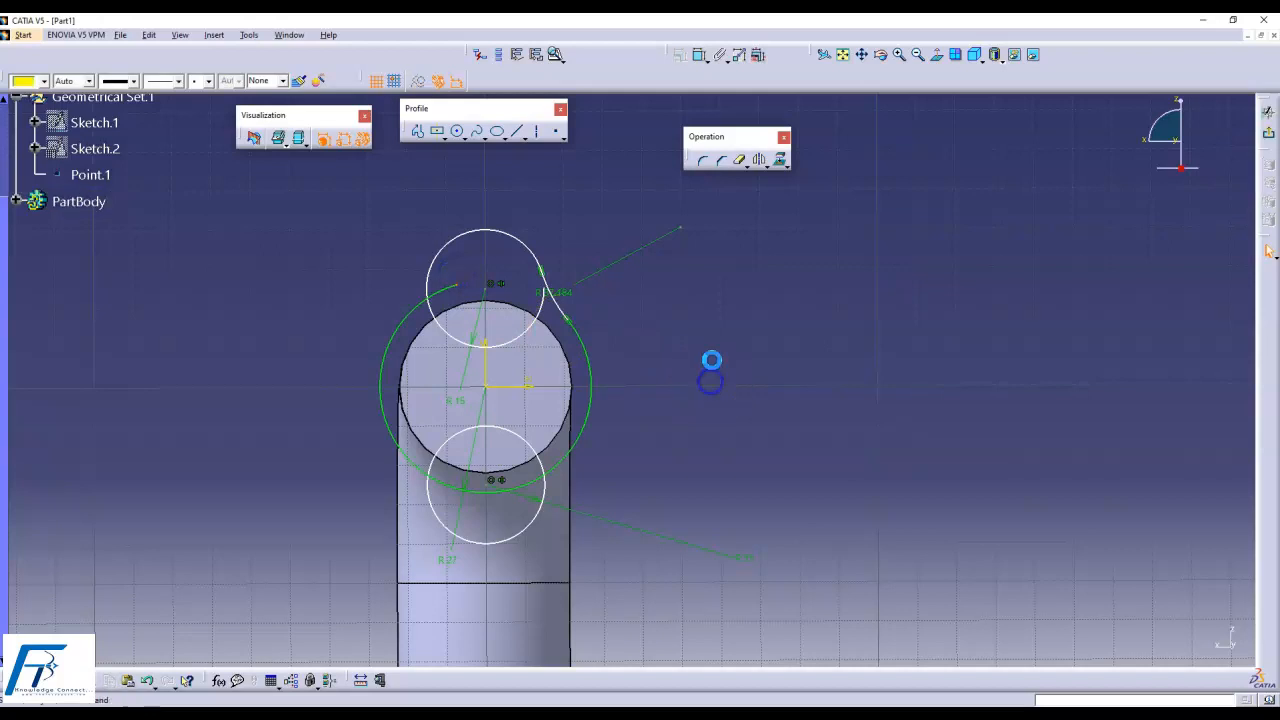
# - Try a 75 mm radius on the upper right corner arc and undo the change
pyautogui.doubleClick(564, 290)
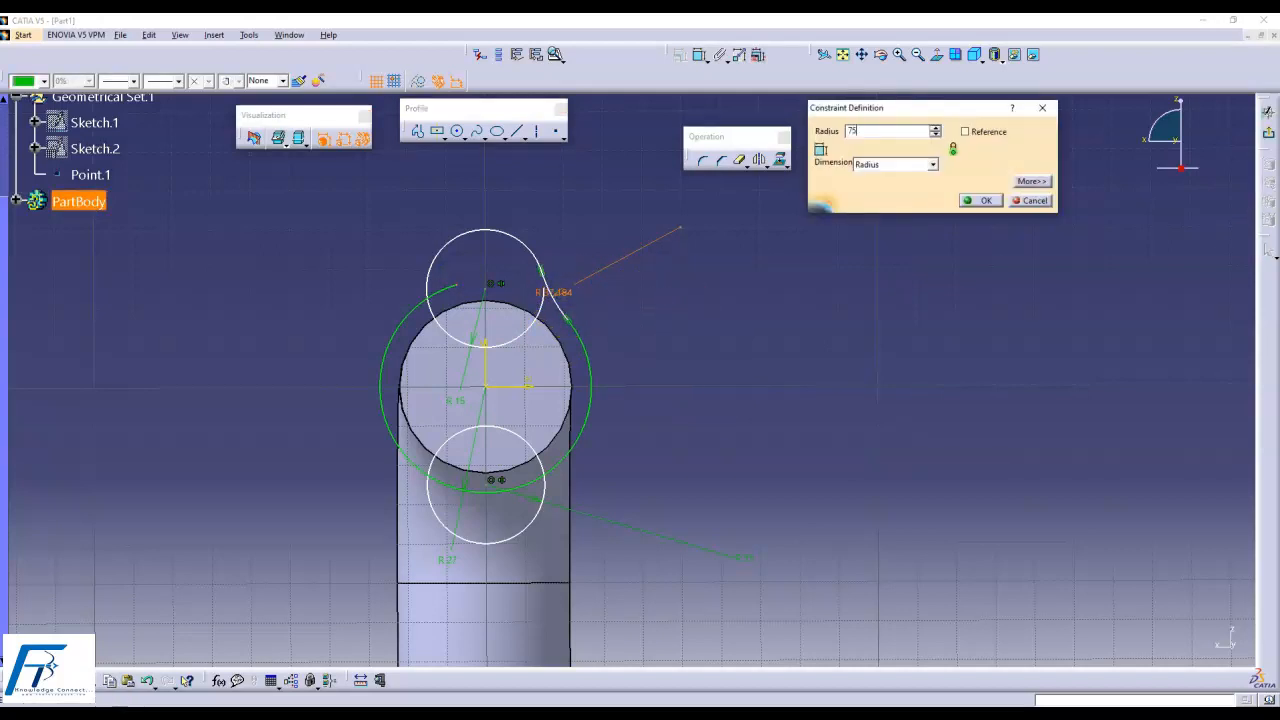
pyautogui.press('Return')
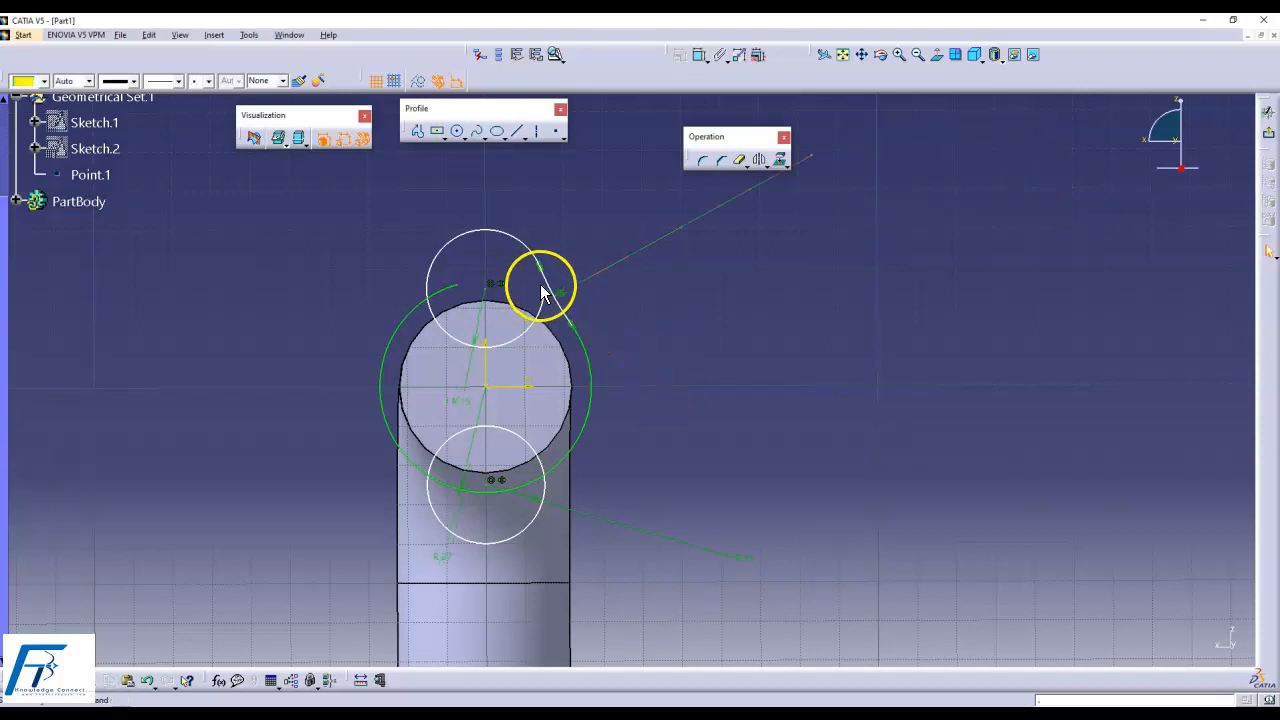
pyautogui.moveTo(544, 290); pyautogui.dragTo(510, 360)
pyautogui.hotkey('ctrl', 'z')
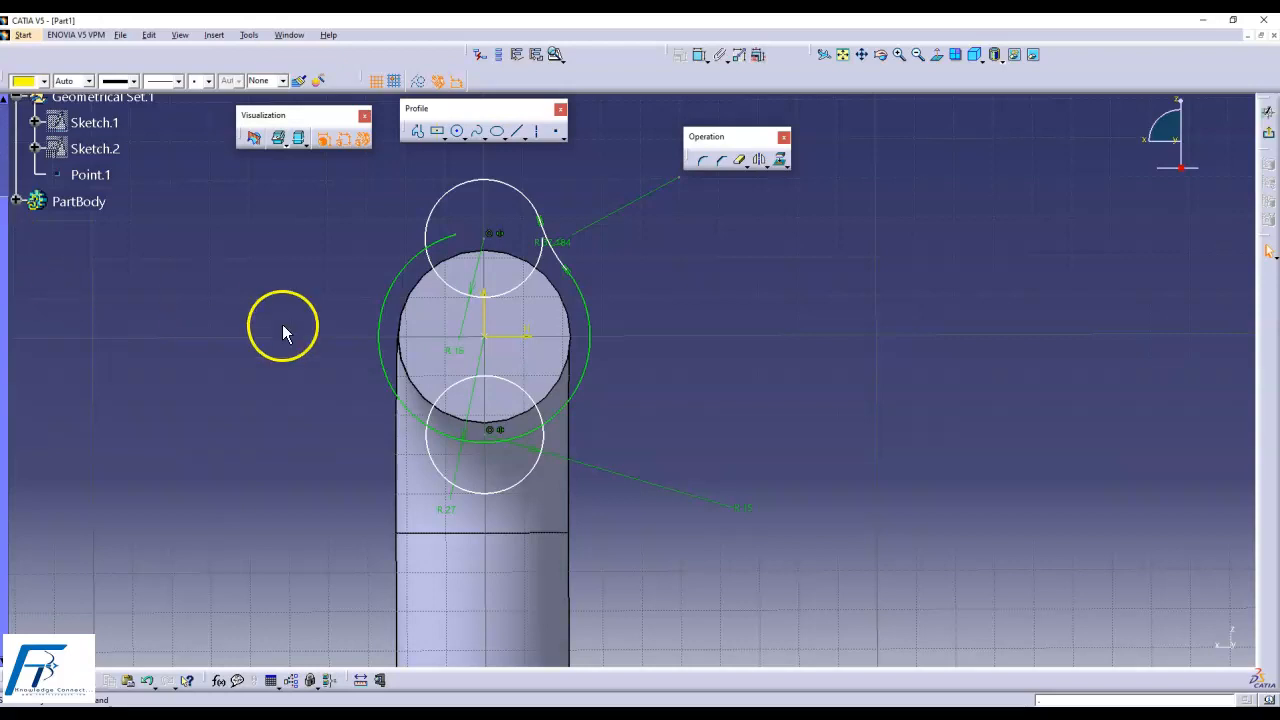
# - Blend the R27 arc into the lower circle on the right side with a Corner
pyautogui.moveTo(714, 314); pyautogui.dragTo(683, 251, button='middle')
pyautogui.click(706, 160)
pyautogui.click(560, 275)
pyautogui.click(529, 345)
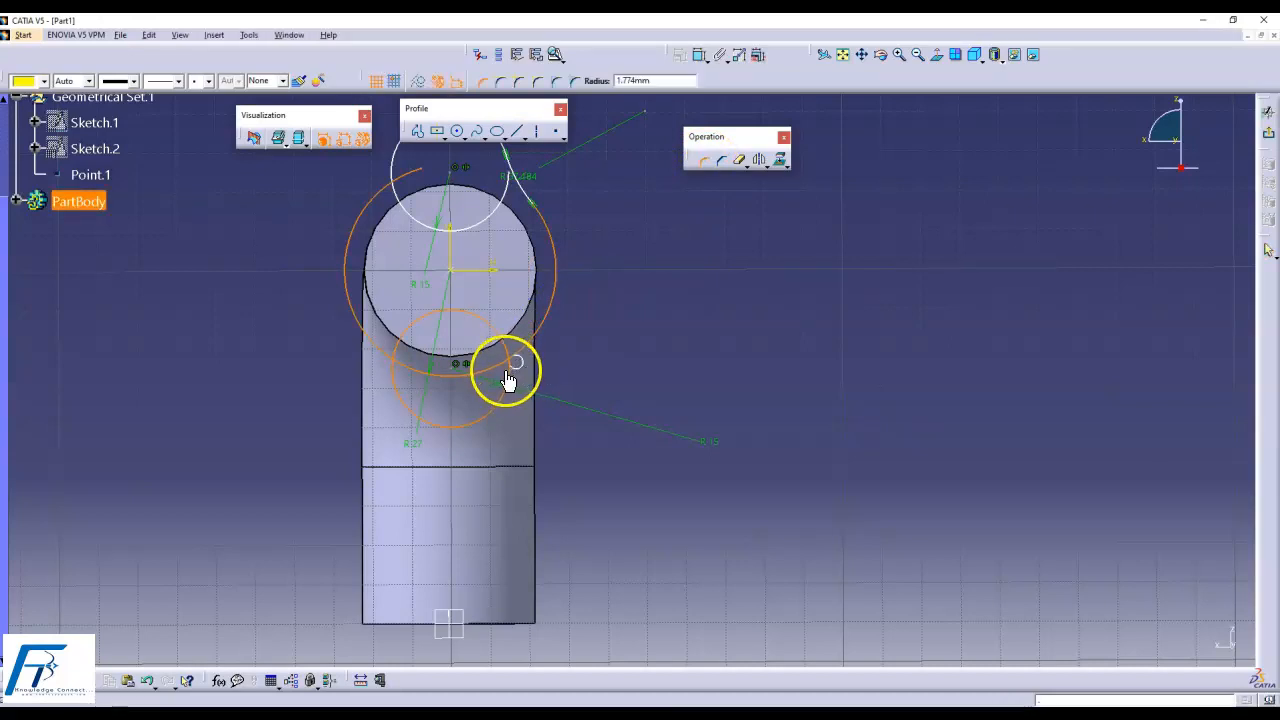
pyautogui.click(523, 349)
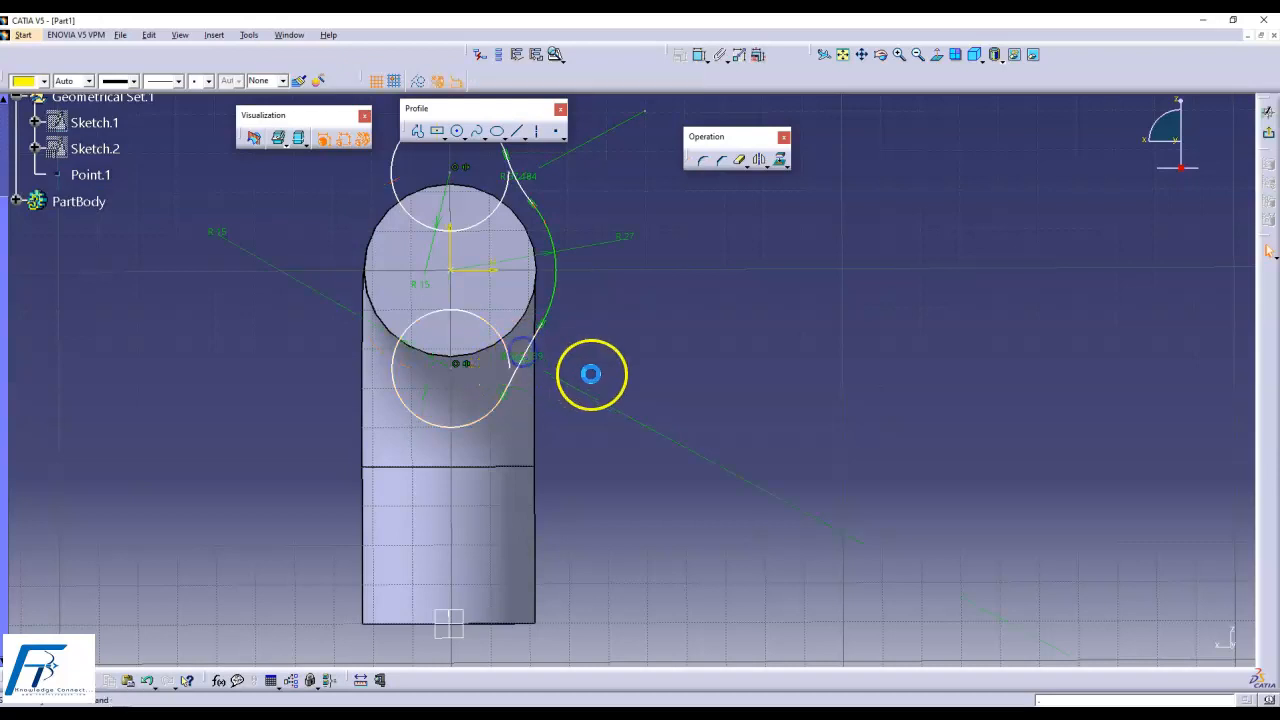
# - Set the radius of the lower right corner arc to 75 mm
pyautogui.click(540, 358)
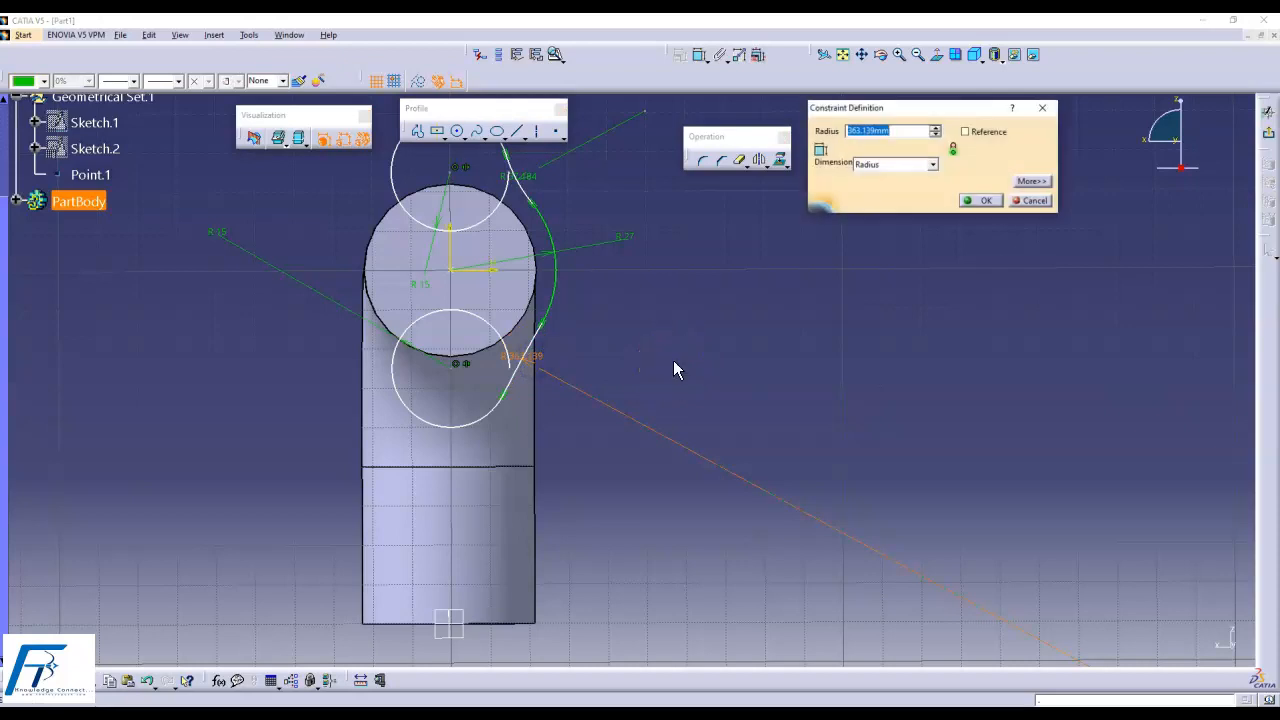
pyautogui.write('75')
pyautogui.press('Return')
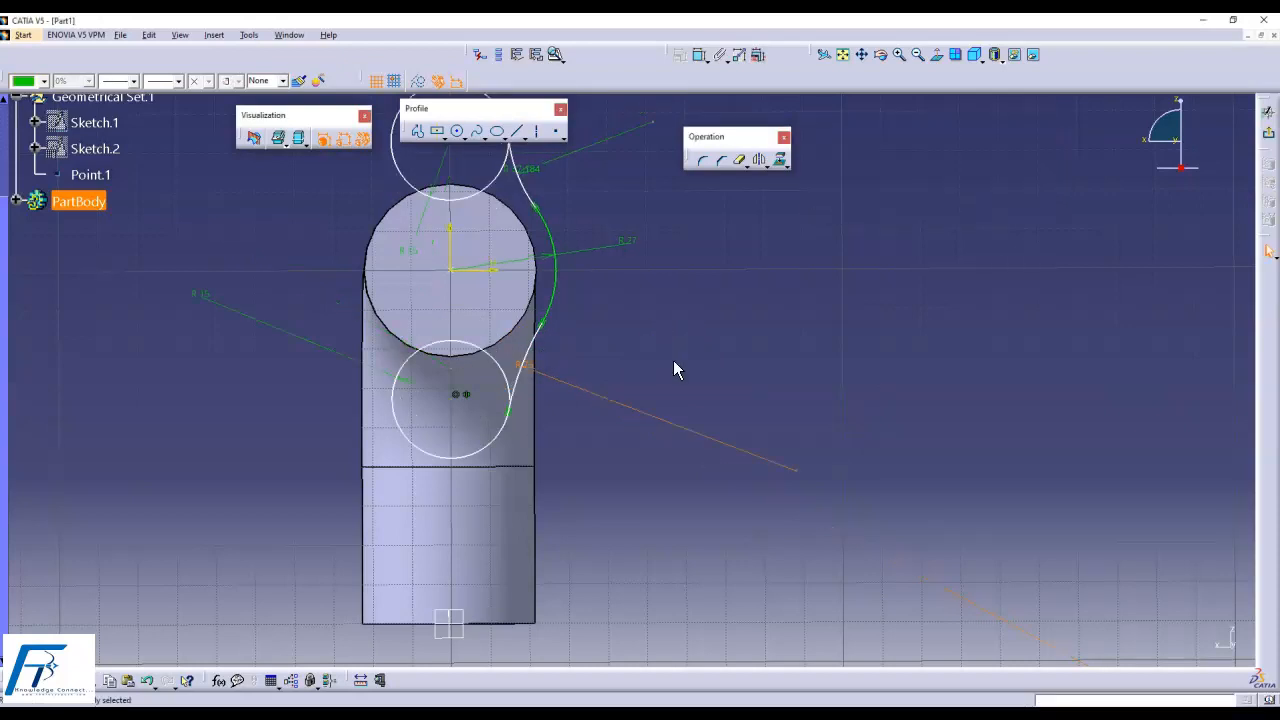
pyautogui.moveTo(658, 359)
pyautogui.mouseDown(button='middle')
pyautogui.moveTo(654, 409)
pyautogui.moveTo(713, 346)
pyautogui.moveTo(716, 431)
pyautogui.mouseUp(button='middle')
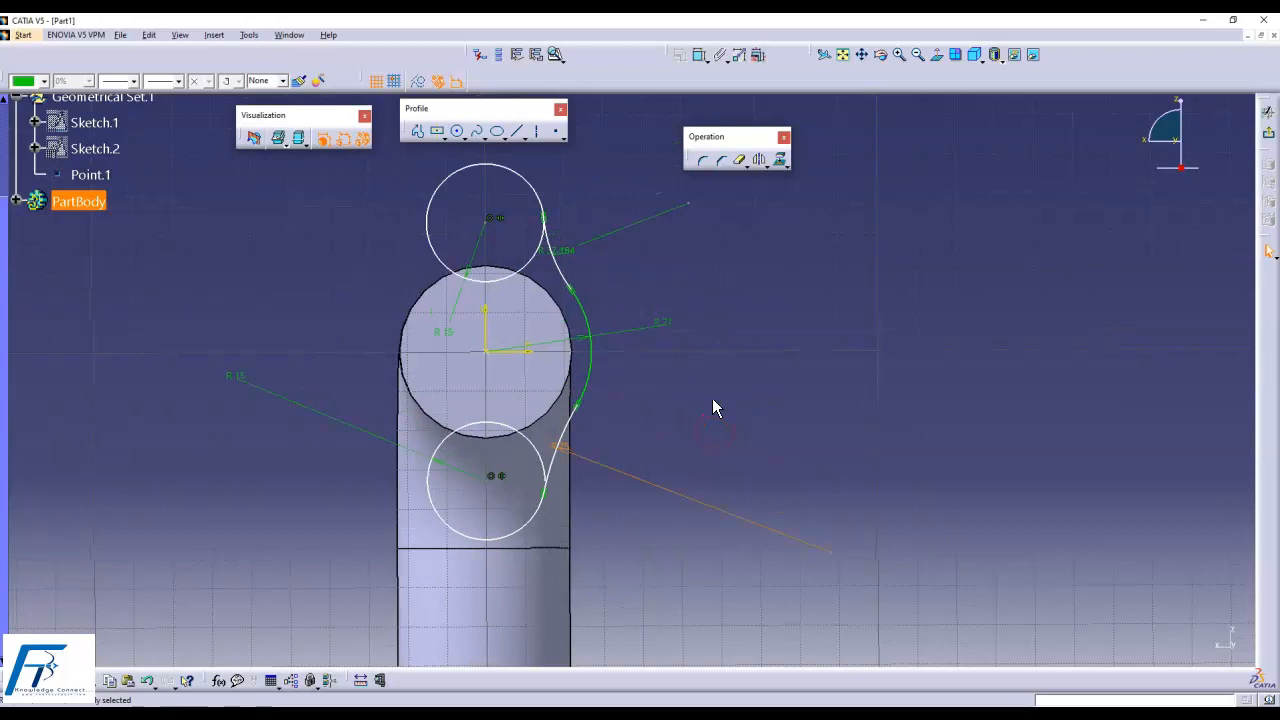
pyautogui.click(816, 317)
pyautogui.moveTo(804, 311); pyautogui.dragTo(820, 270, button='middle')
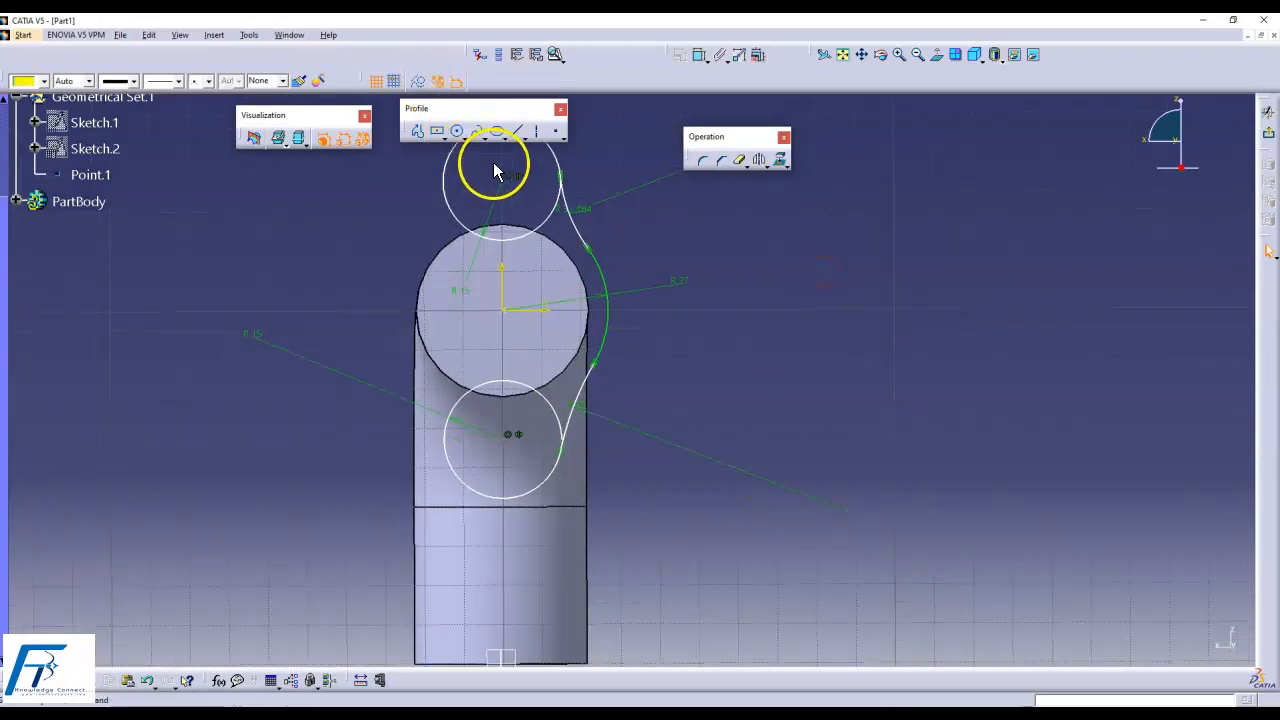
# - Bring the two circle centres 50 mm apart vertically with a distance dimension, and delete that dimension
pyautogui.click(700, 59)
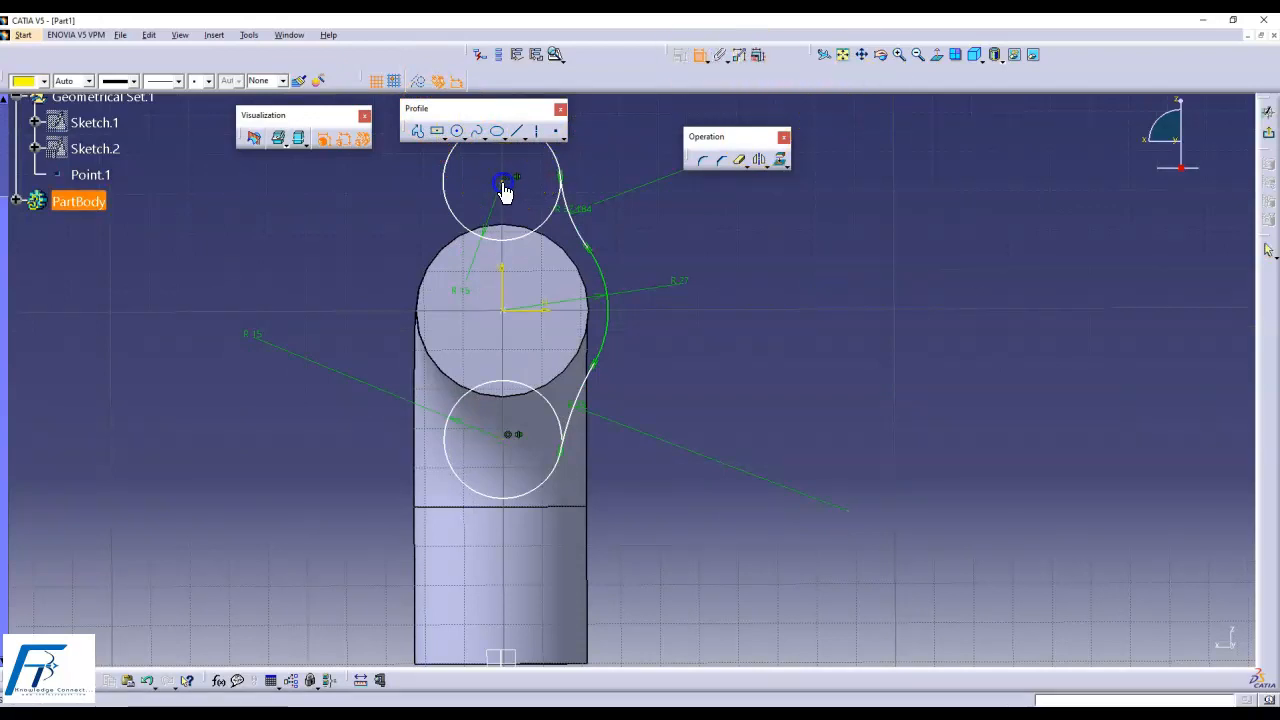
pyautogui.click(504, 441)
pyautogui.click(340, 349)
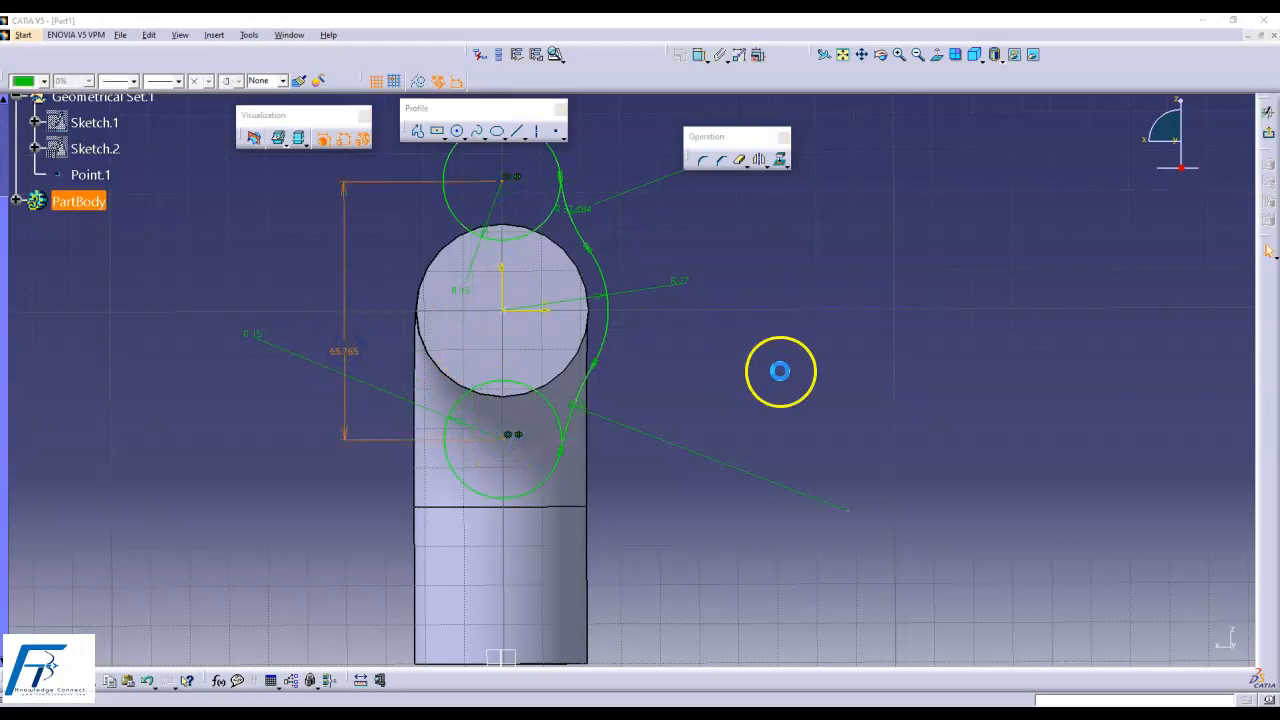
pyautogui.write('50mm')
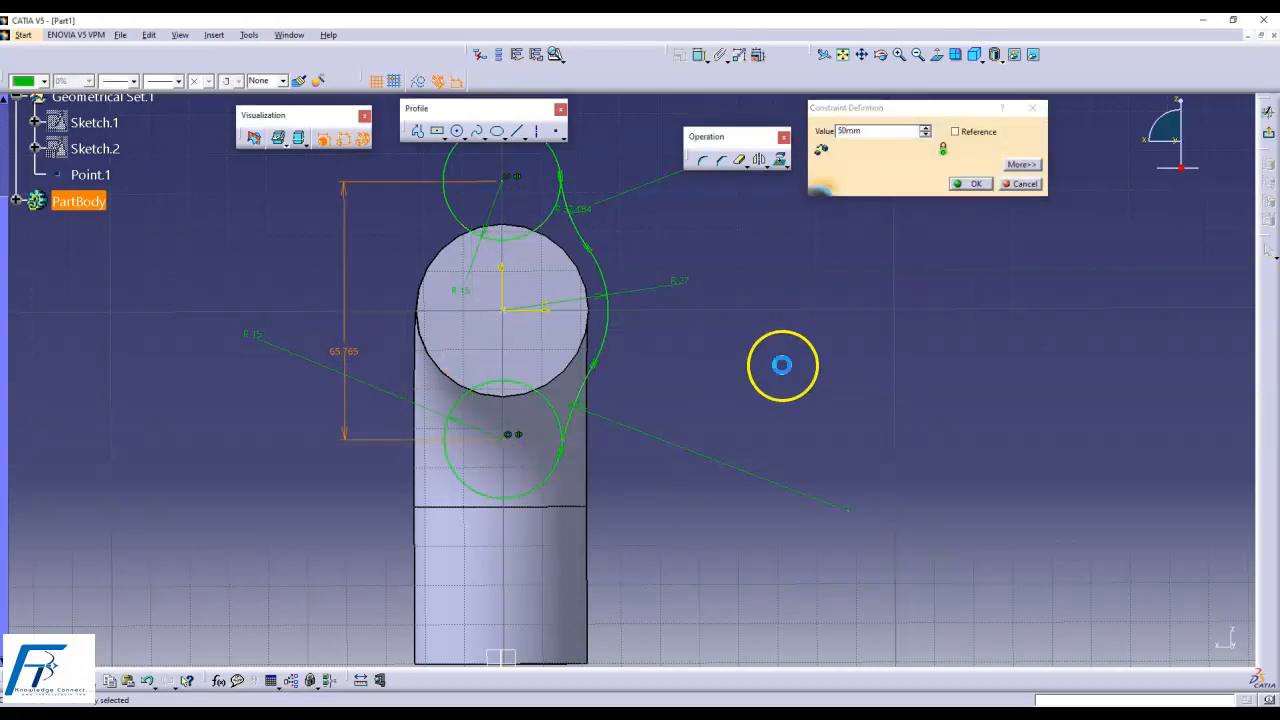
pyautogui.press('Return')
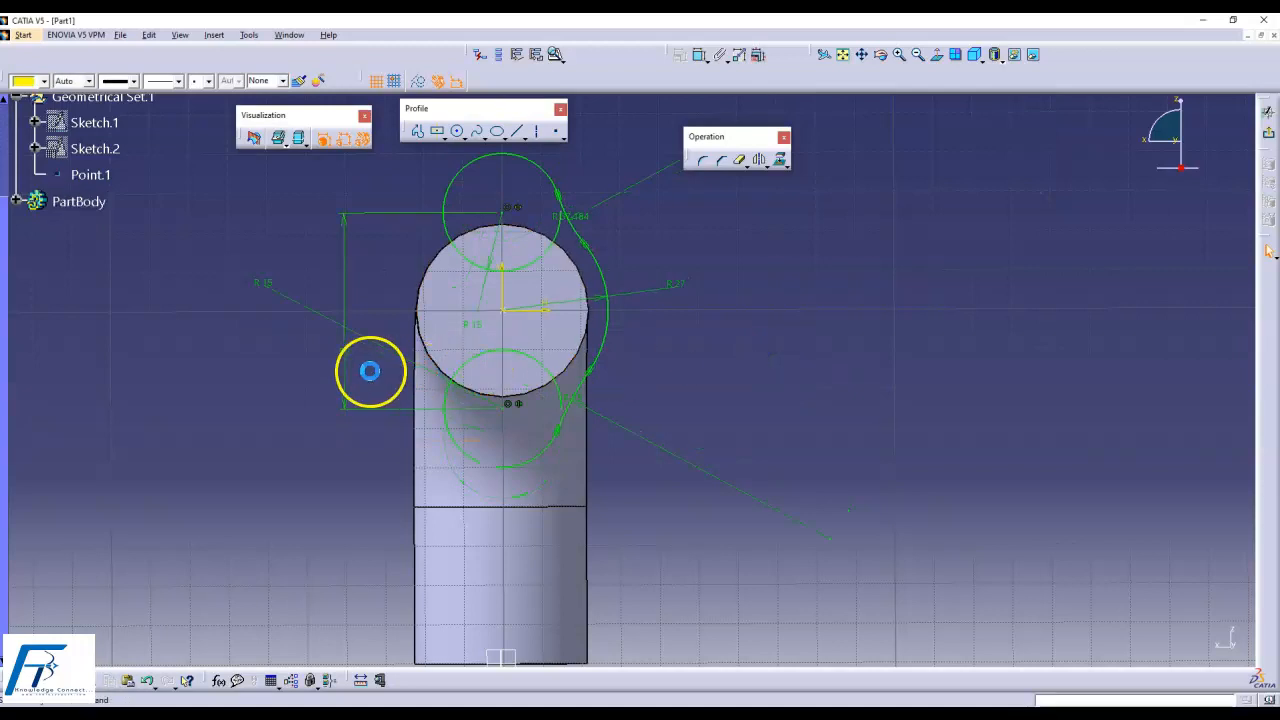
pyautogui.click(343, 346)
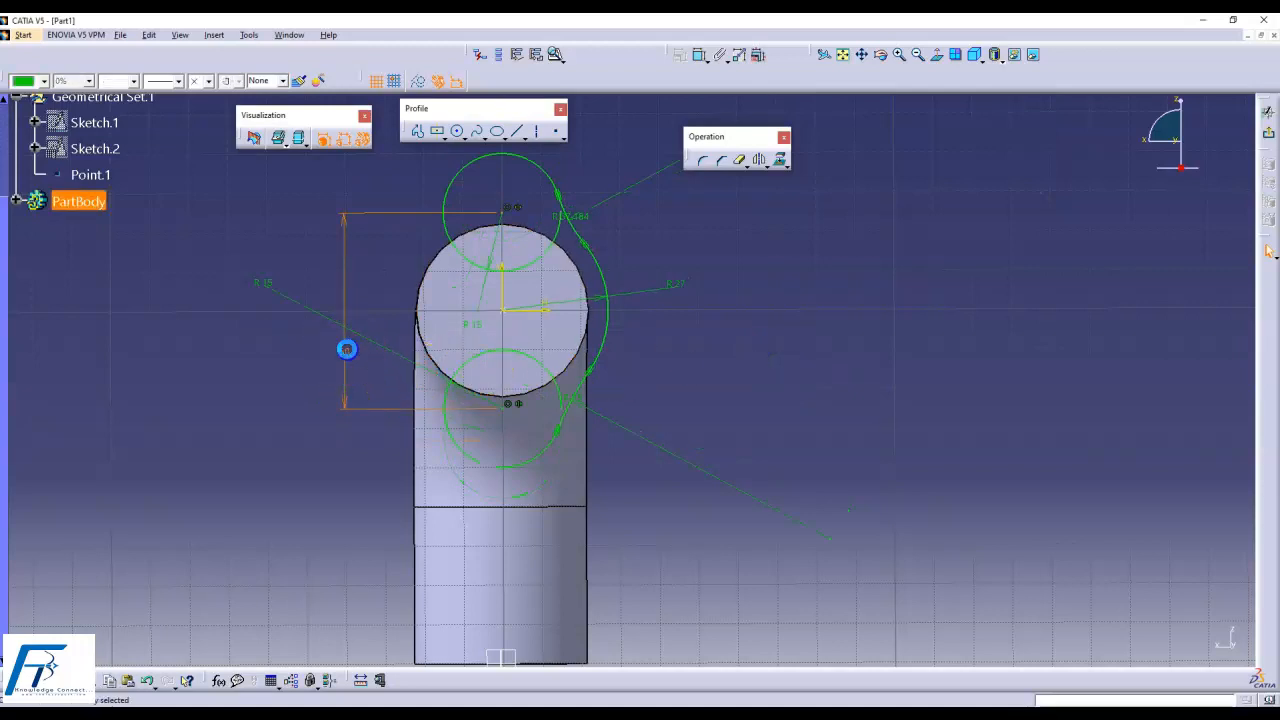
pyautogui.click(777, 366)
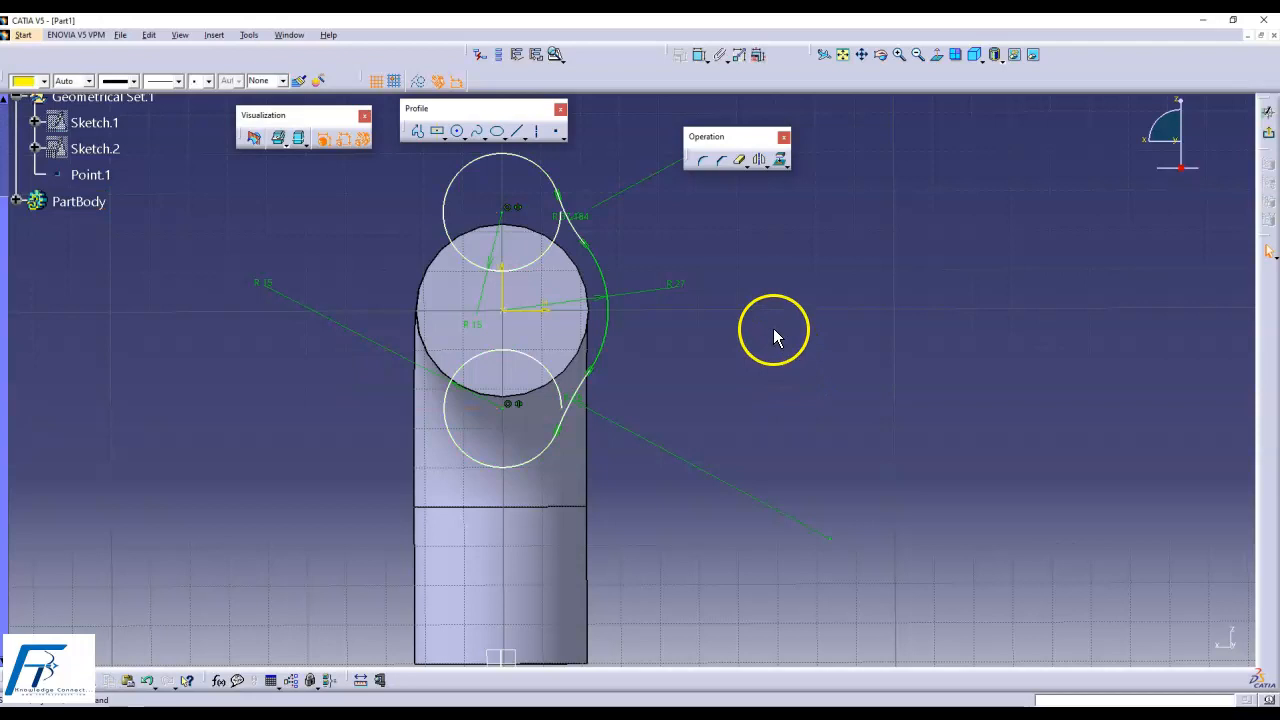
# - Sketch an arc about 24 mm in radius, centred on the origin, on the left side between the upper and lower circles
pyautogui.click(459, 134)
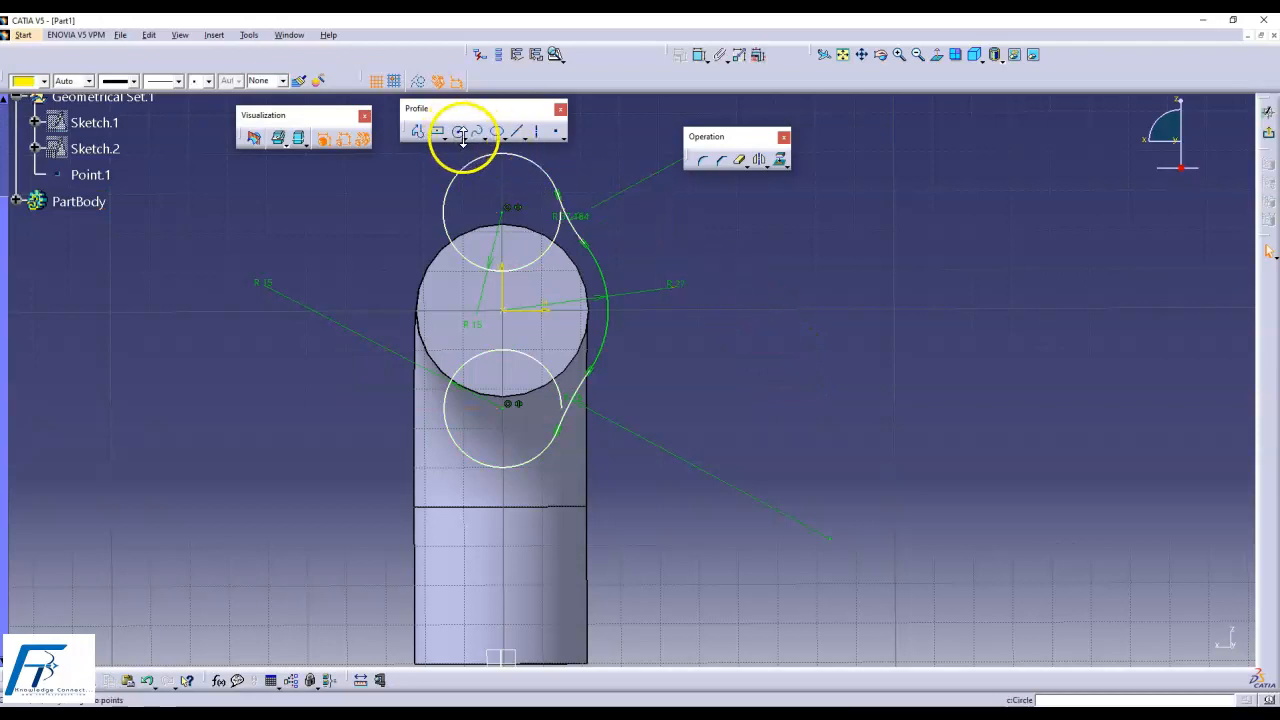
pyautogui.click(465, 138)
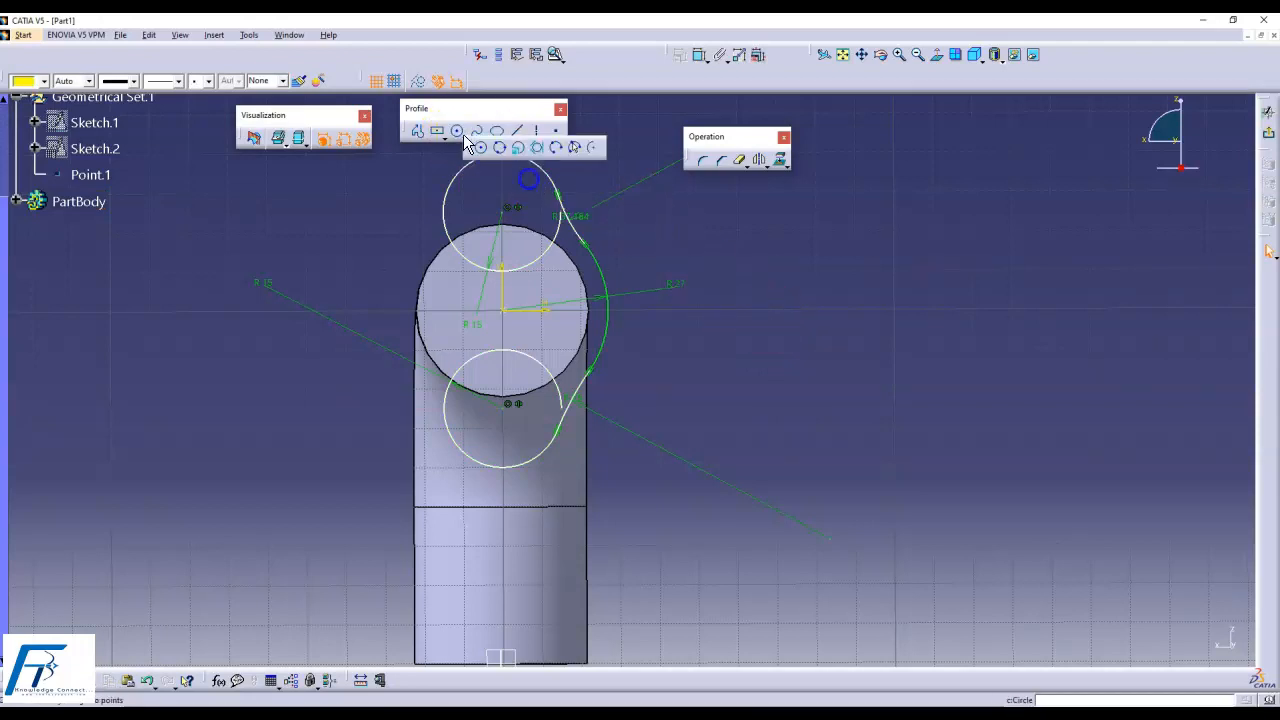
pyautogui.click(594, 149)
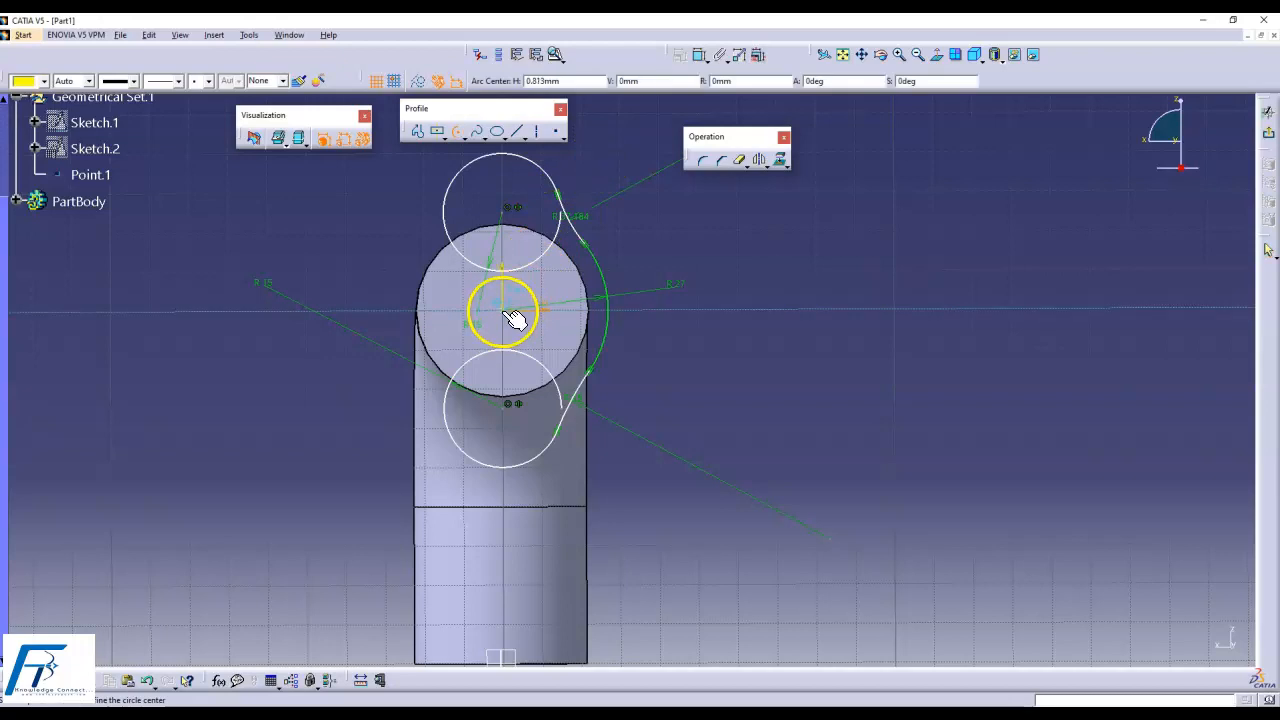
pyautogui.click(452, 283)
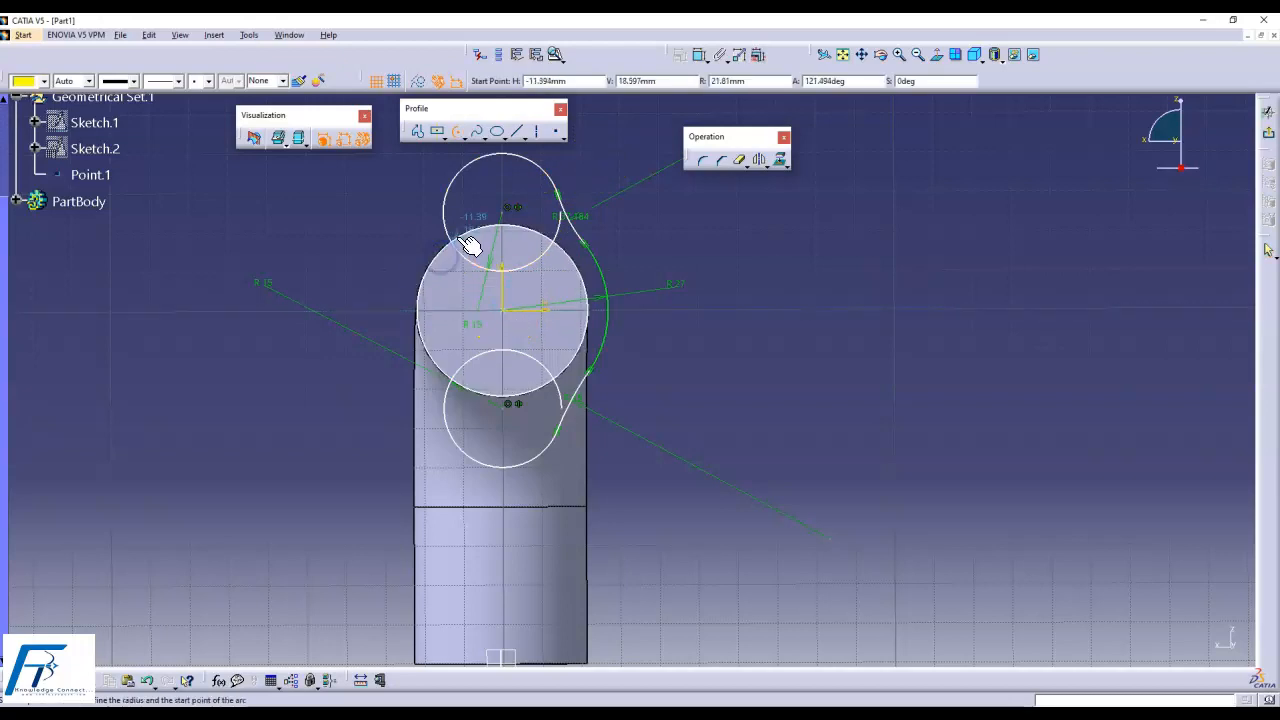
pyautogui.click(463, 229)
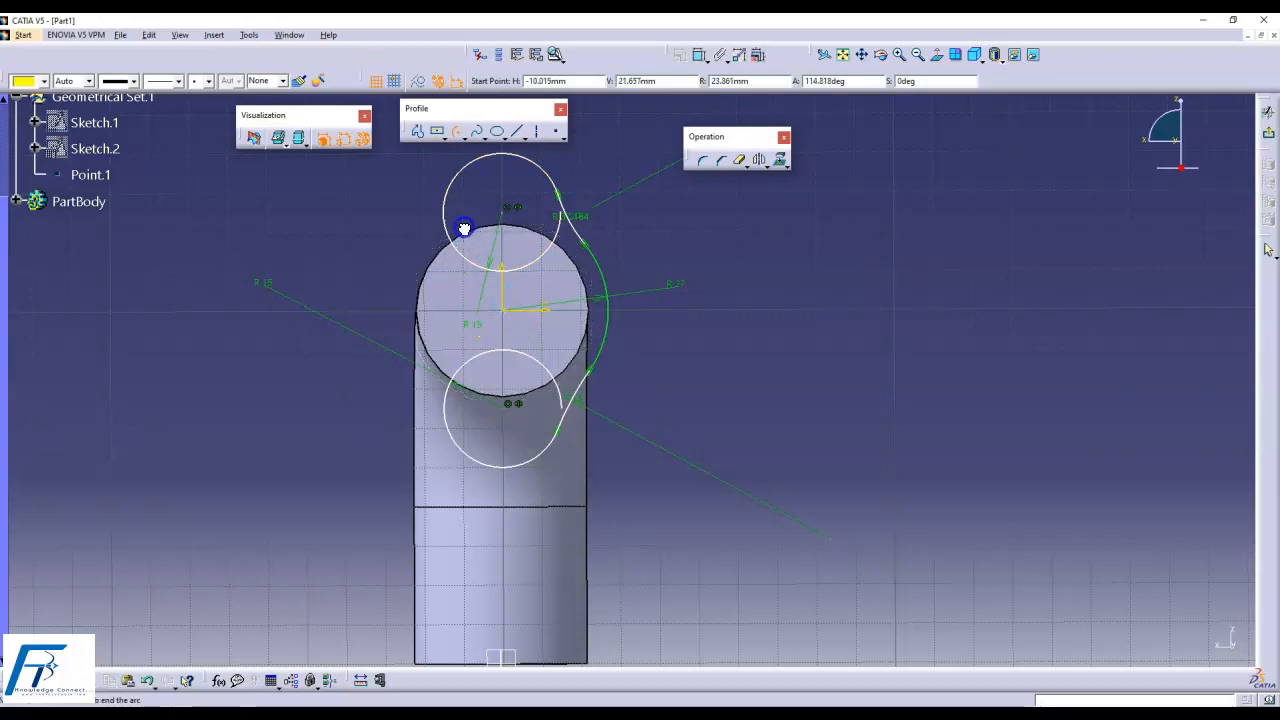
pyautogui.click(482, 413)
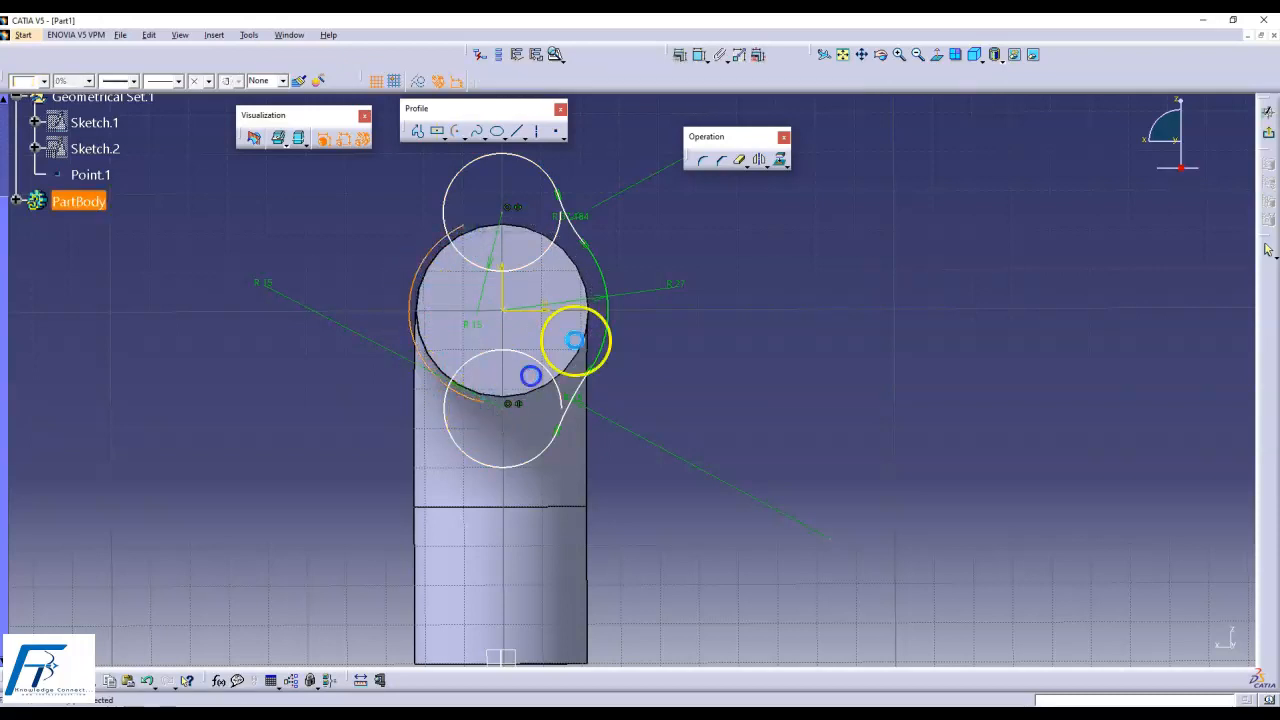
pyautogui.click(760, 311)
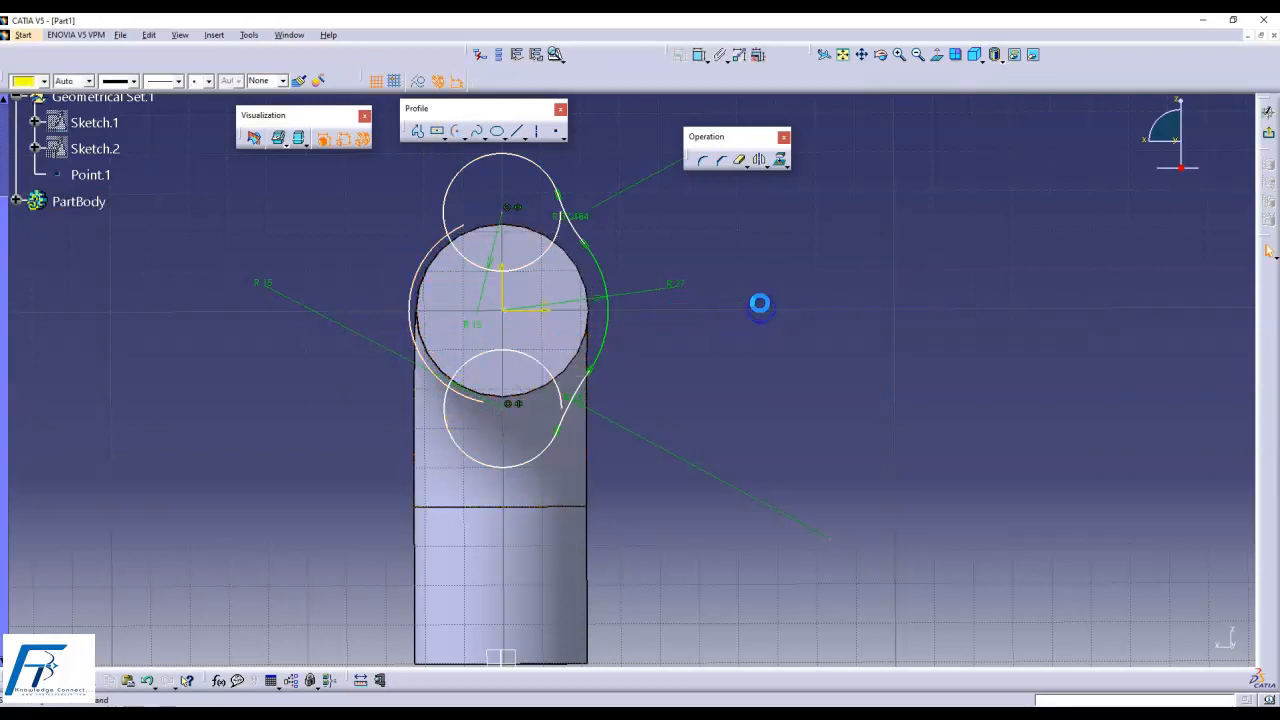
# - Dimension the radius of the left side arc and set it to 27 mm
pyautogui.click(697, 53)
pyautogui.click(432, 246)
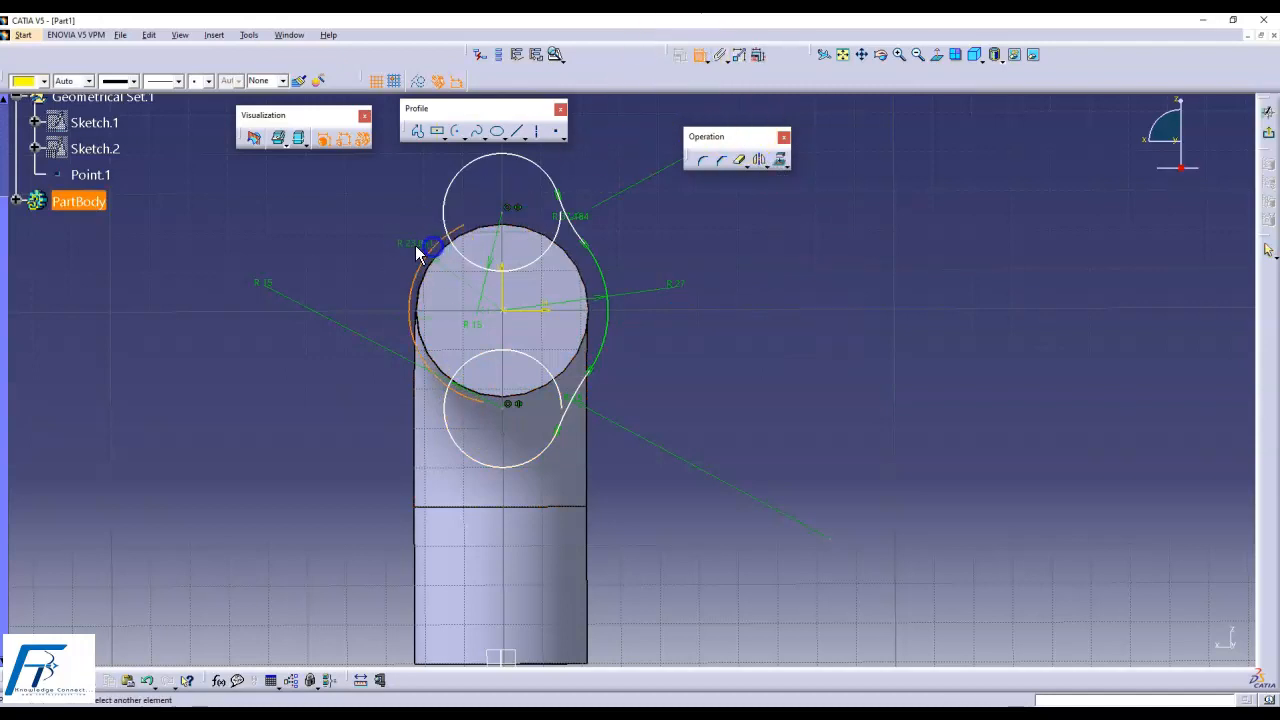
pyautogui.click(354, 233)
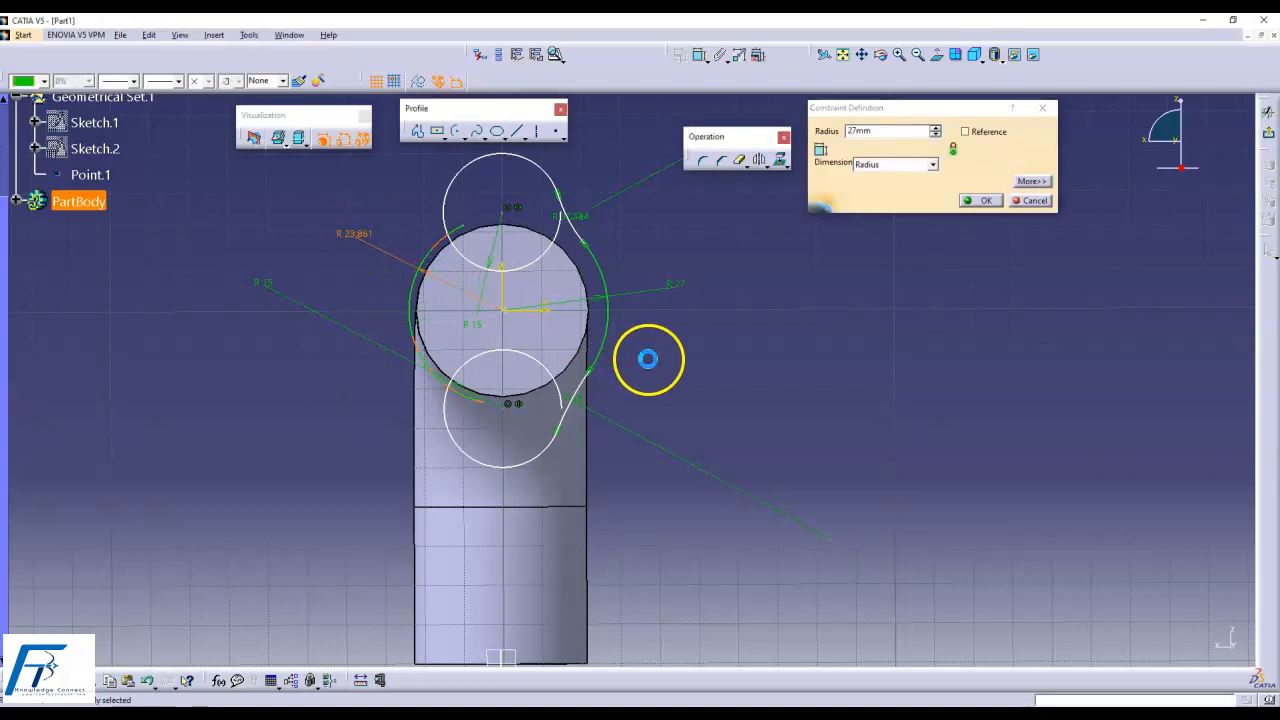
pyautogui.press('Return')
# - Blend the left R27 arc into the upper circle with a Corner
pyautogui.moveTo(735, 339); pyautogui.dragTo(754, 370, button='middle')
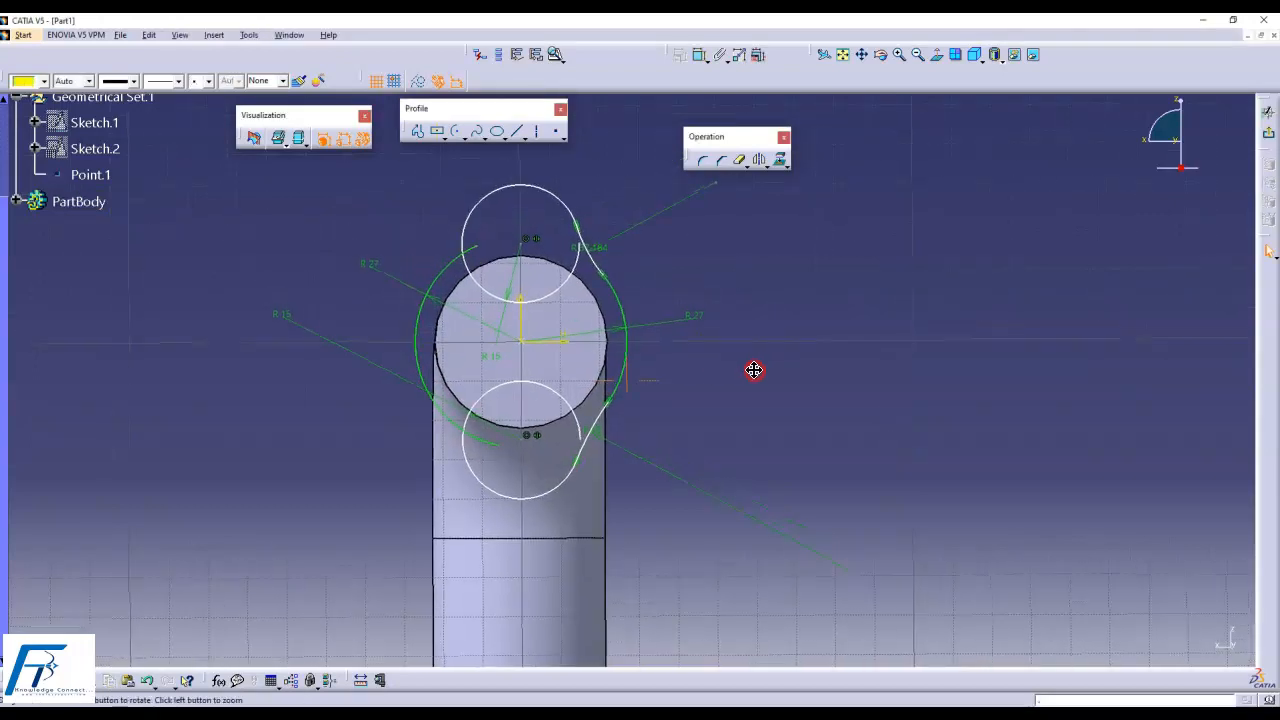
pyautogui.click(704, 162)
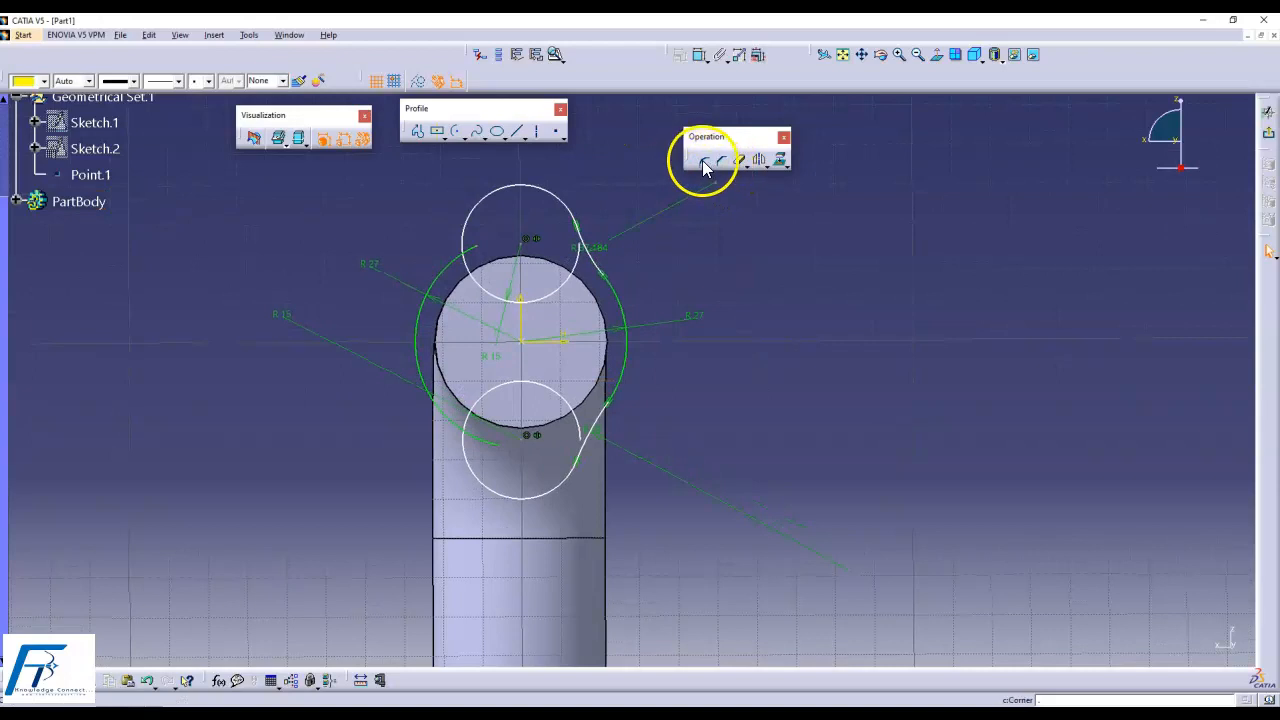
pyautogui.click(467, 265)
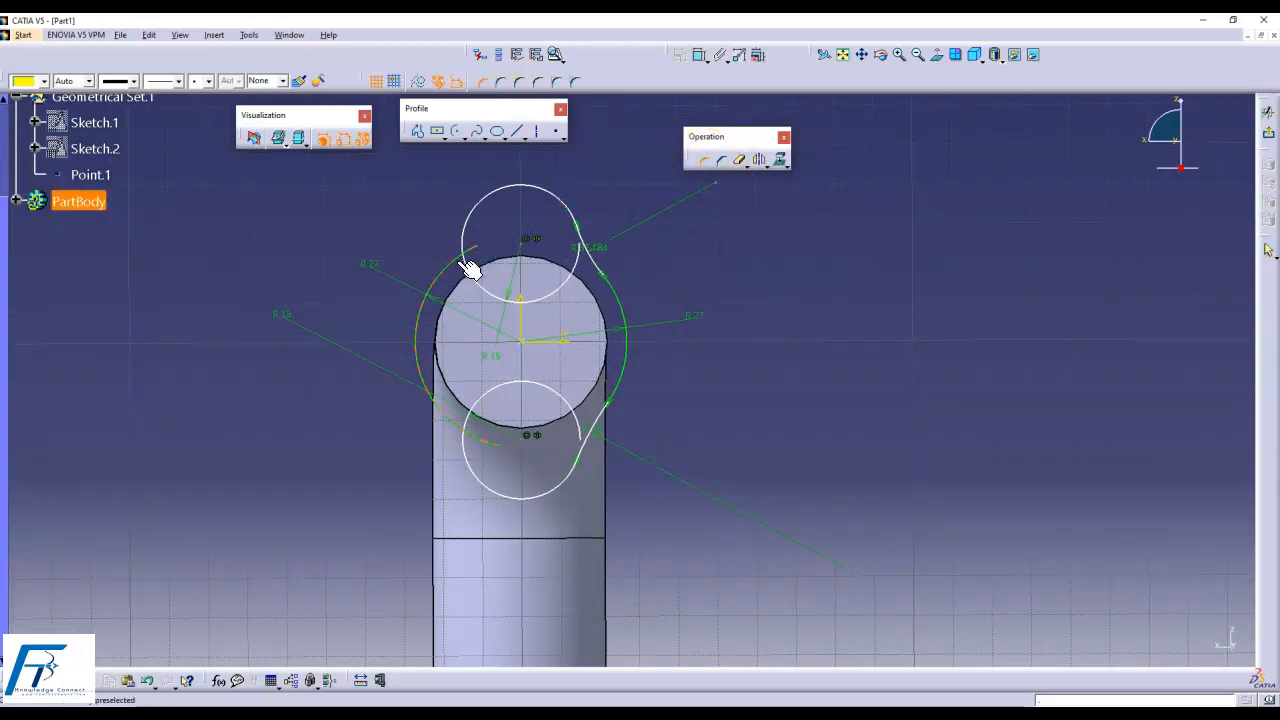
pyautogui.click(472, 236)
pyautogui.click(465, 243)
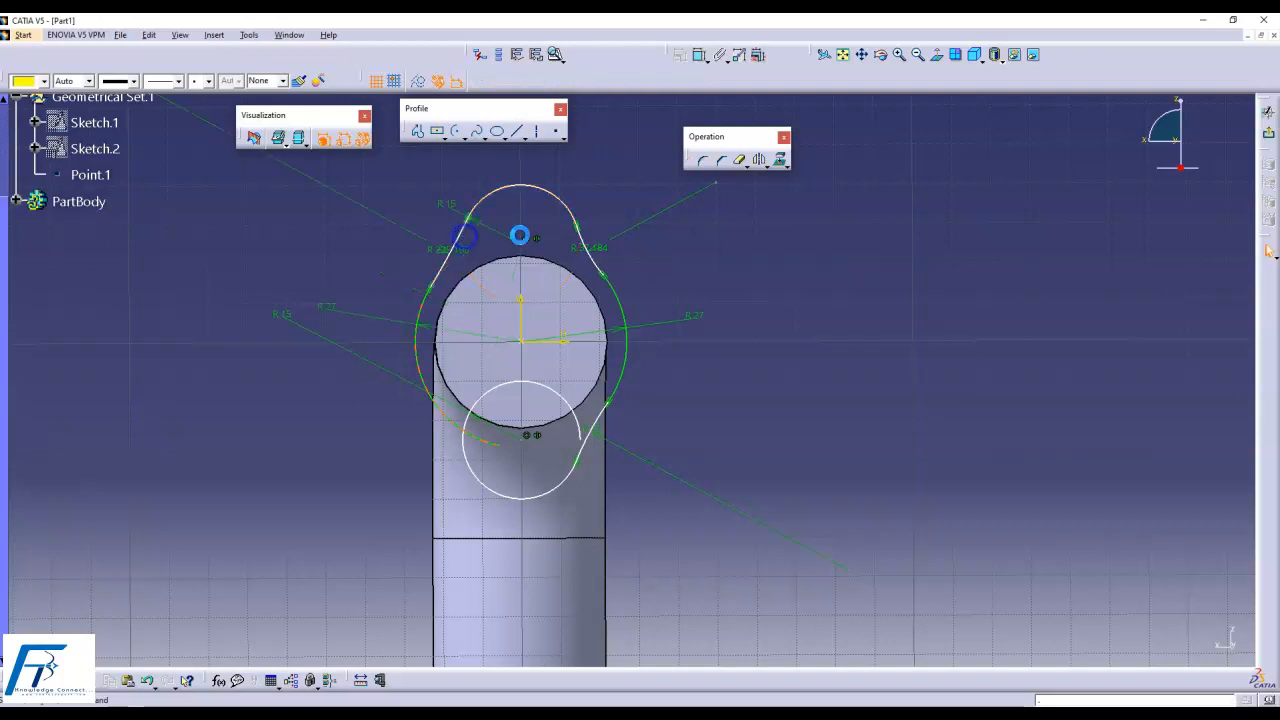
# - Set the radius of the upper left corner arc to 75 mm
pyautogui.click(428, 262)
pyautogui.click(431, 252)
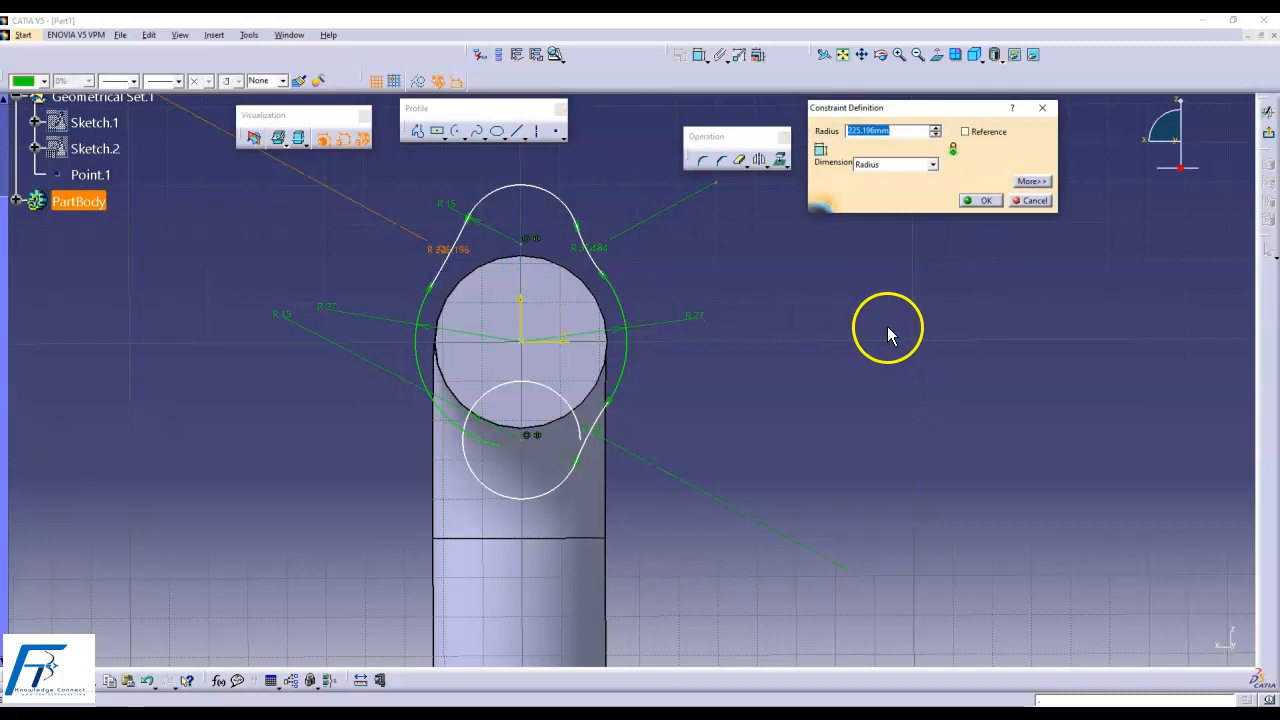
pyautogui.press('Return')
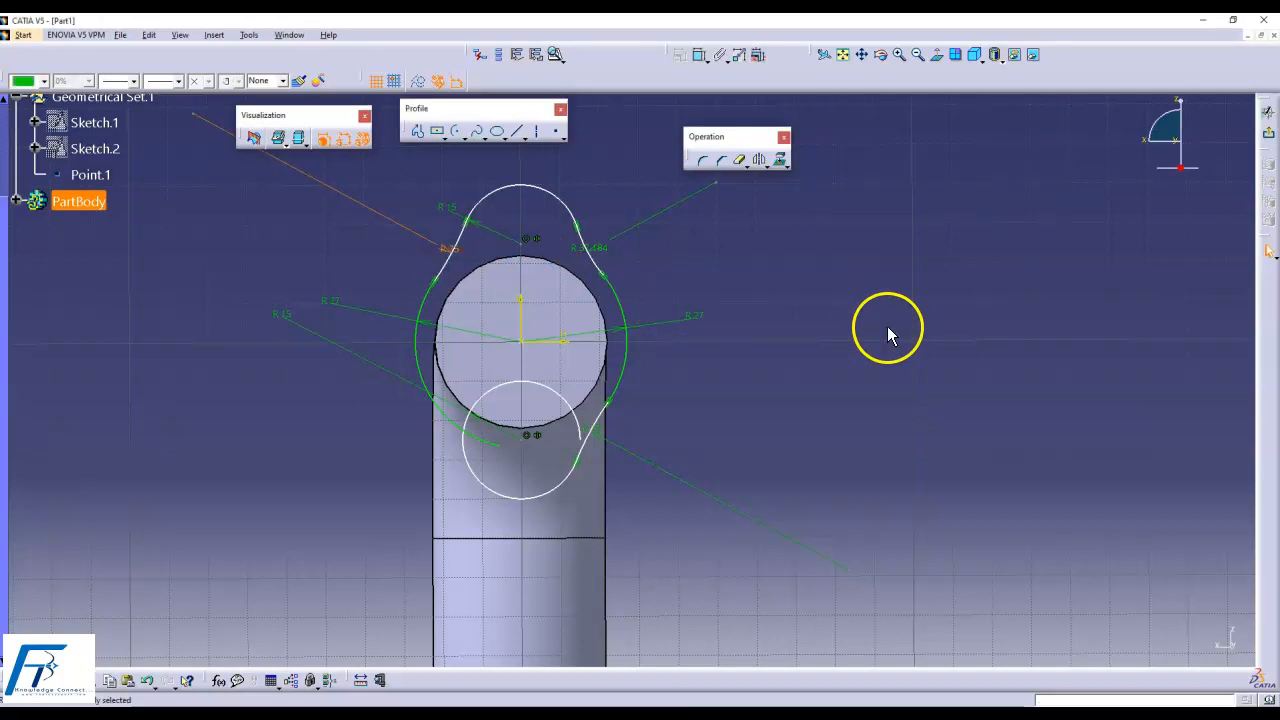
# - Blend the left R27 arc into the lower circle with a Corner
pyautogui.moveTo(878, 331); pyautogui.dragTo(891, 291, button='middle')
pyautogui.click(703, 160)
pyautogui.click(594, 246)
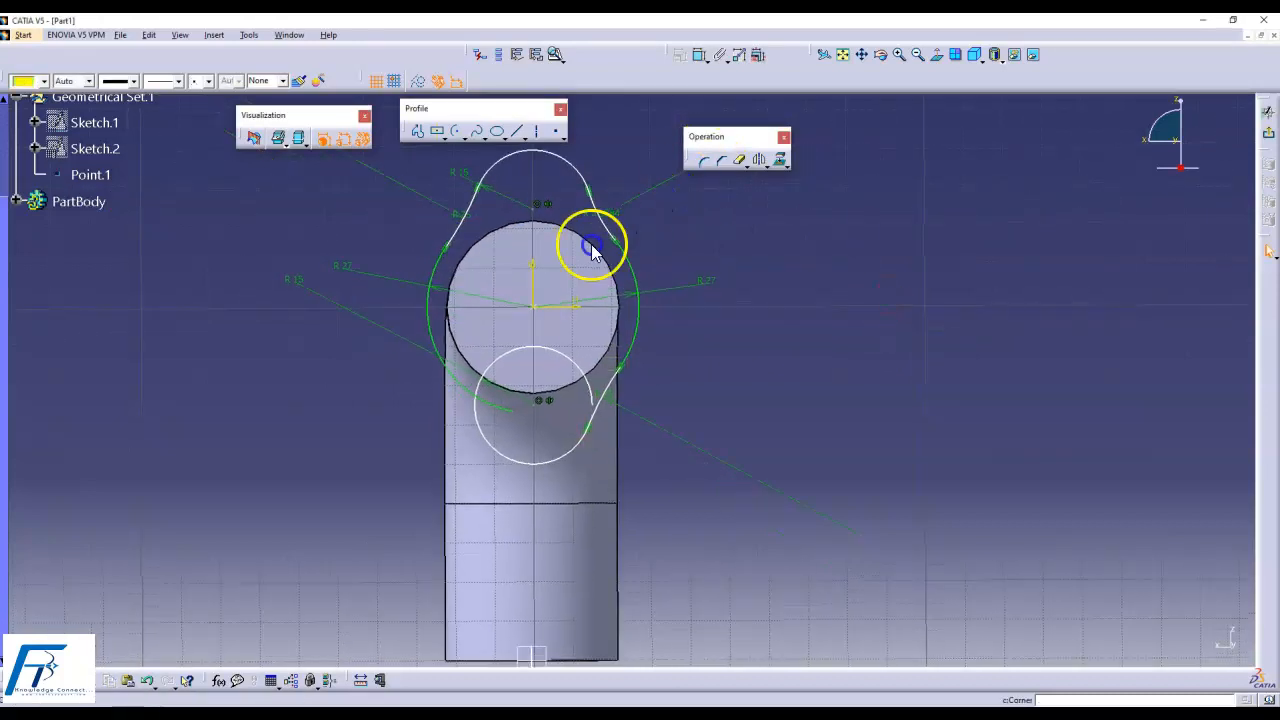
pyautogui.click(474, 400)
pyautogui.moveTo(498, 428)
pyautogui.mouseDown(button='middle')
pyautogui.moveTo(483, 369)
pyautogui.moveTo(695, 391)
pyautogui.mouseUp(button='middle')
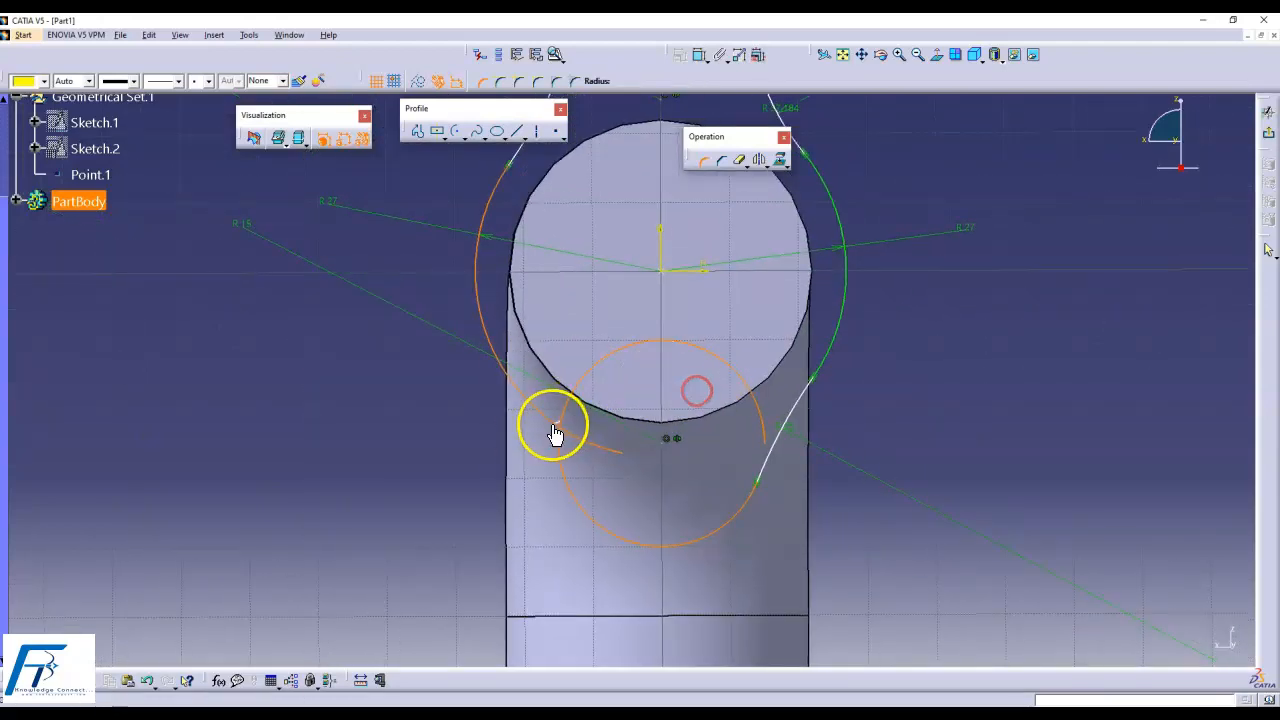
pyautogui.click(544, 443)
# - Set the radius of the lower left corner arc to 75 mm
pyautogui.click(541, 430)
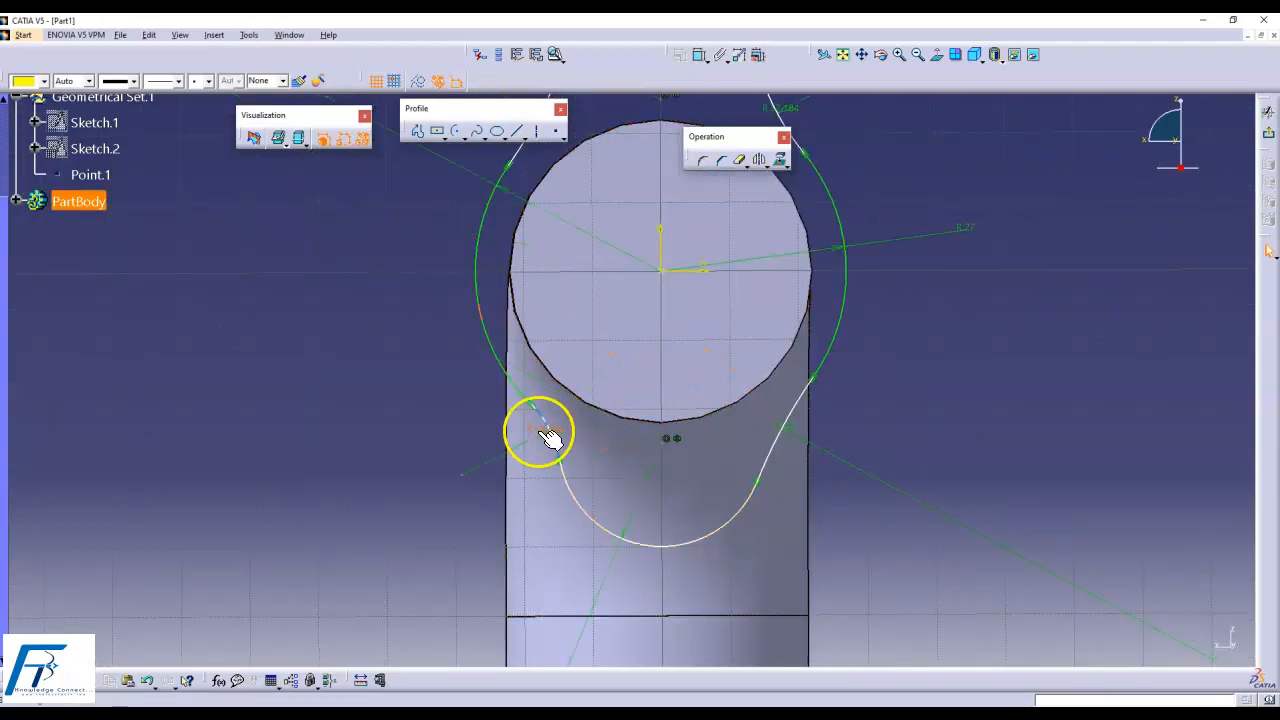
pyautogui.doubleClick(811, 417)
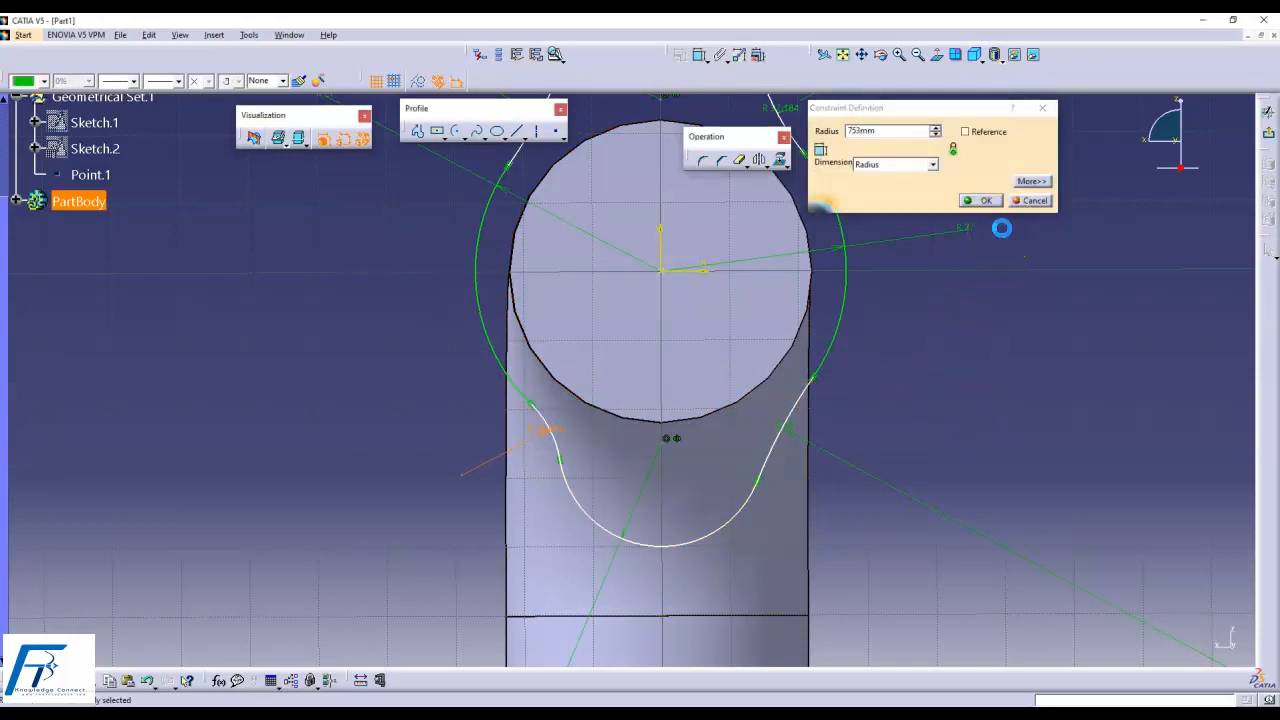
pyautogui.press('Return')
pyautogui.doubleClick(526, 428)
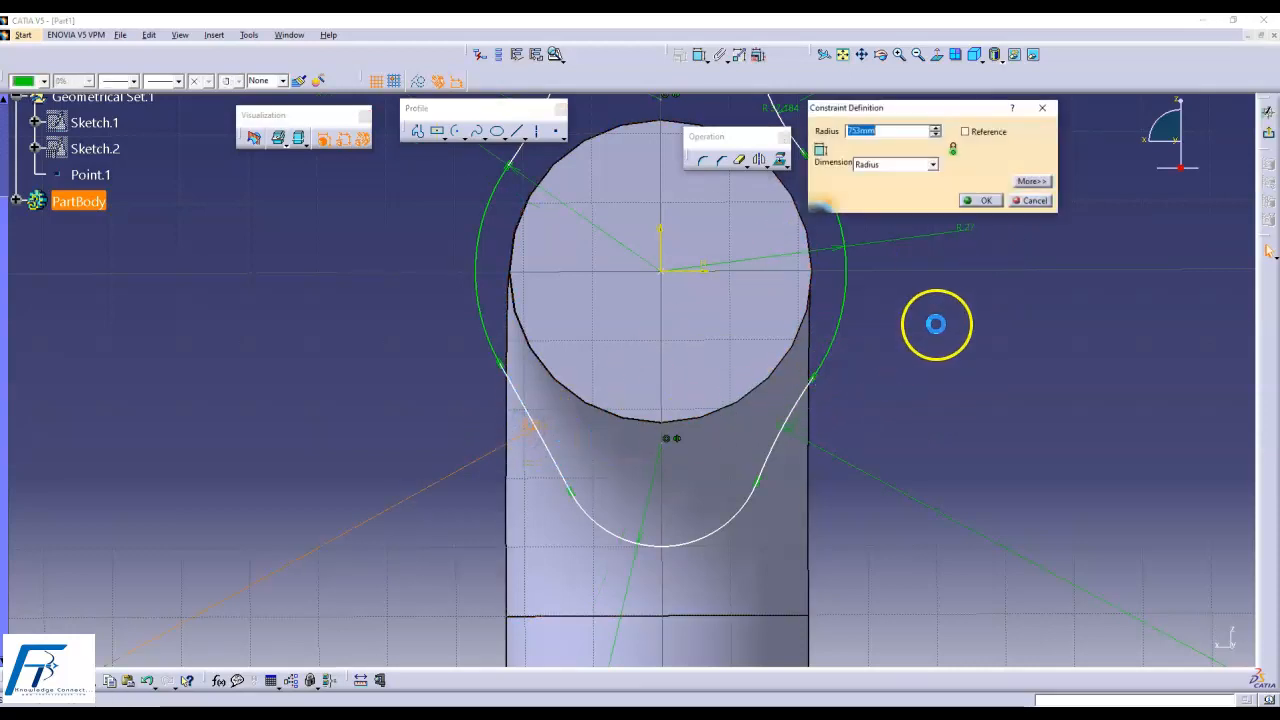
pyautogui.write('75')
pyautogui.press('Return')
# - Dimension the vertical distance between the centres of the upper and lower R15 arcs, placing the dimension left of the profile
pyautogui.keyDown('ctrl'); pyautogui.moveTo(953, 326); pyautogui.dragTo(926, 363, button='middle'); pyautogui.keyUp('ctrl')
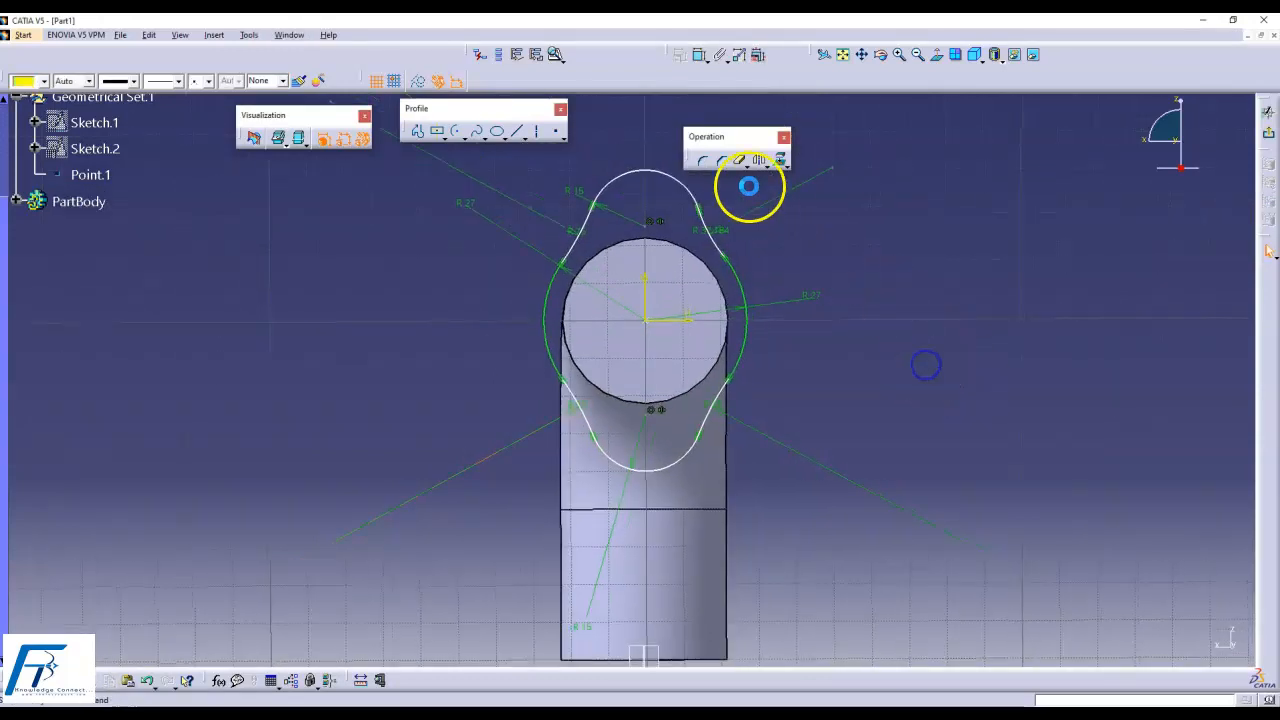
pyautogui.click(701, 56)
pyautogui.click(643, 218)
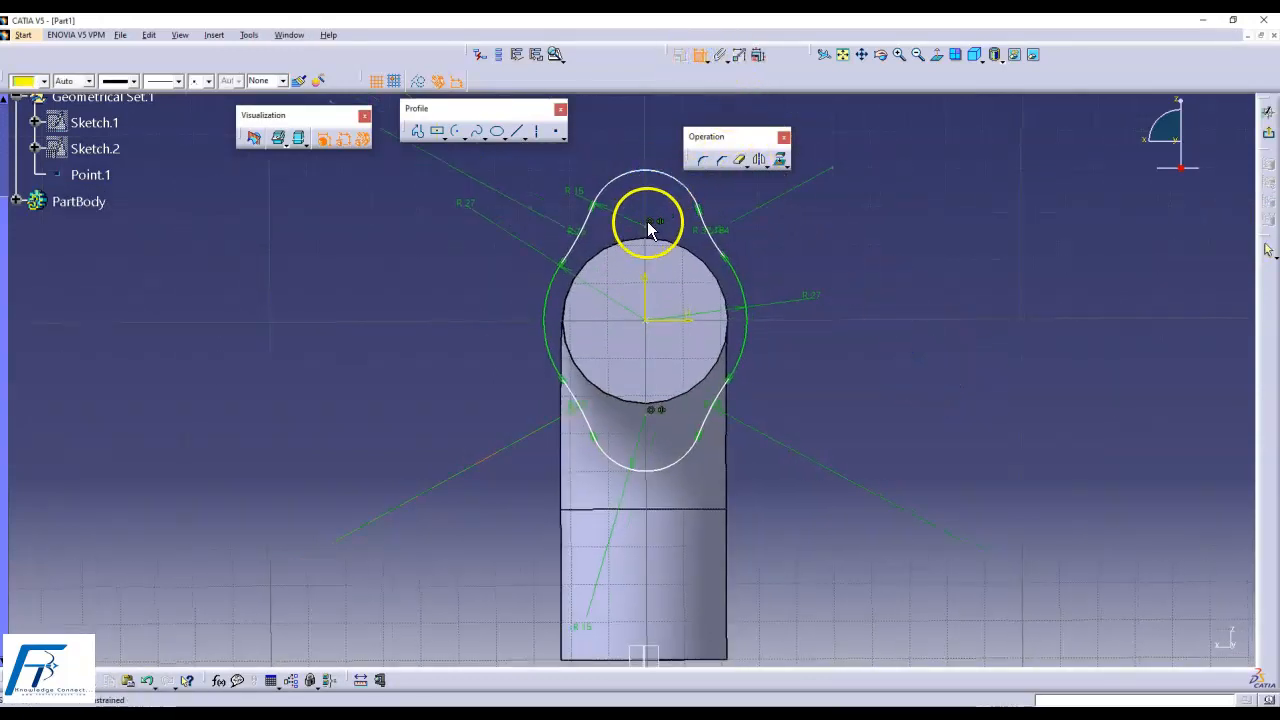
pyautogui.click(646, 227)
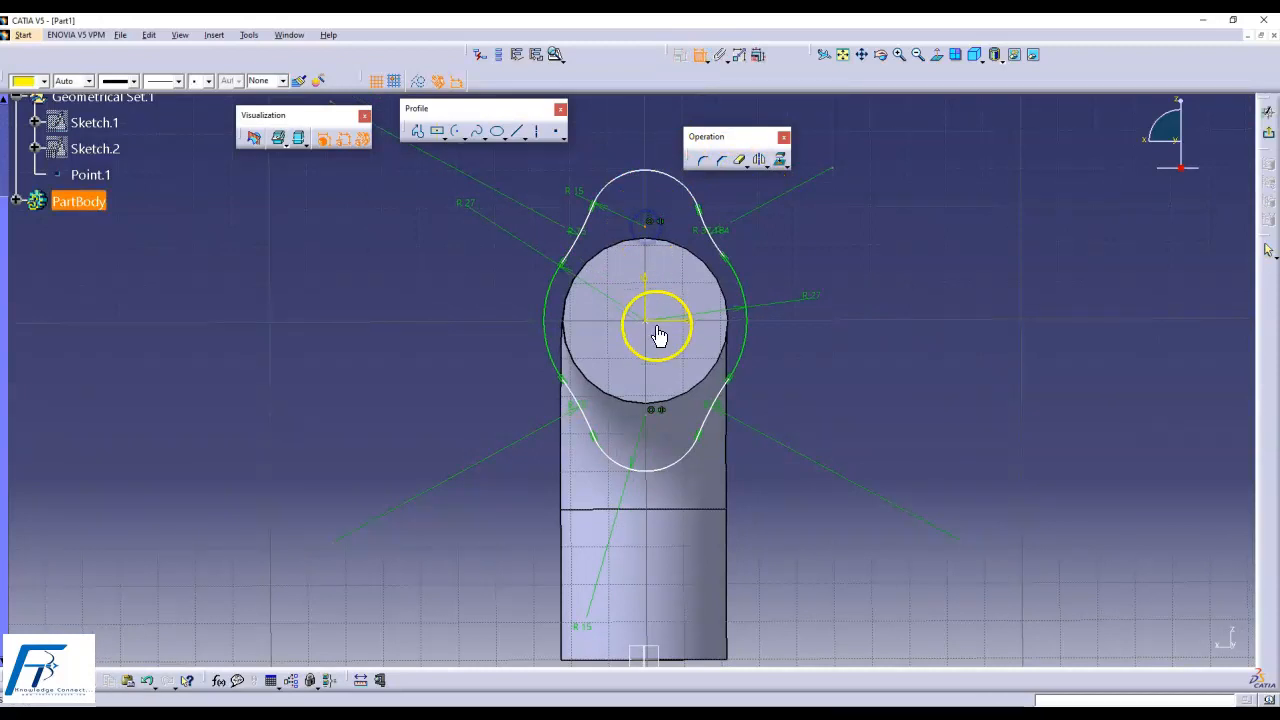
pyautogui.click(655, 412)
pyautogui.click(478, 368)
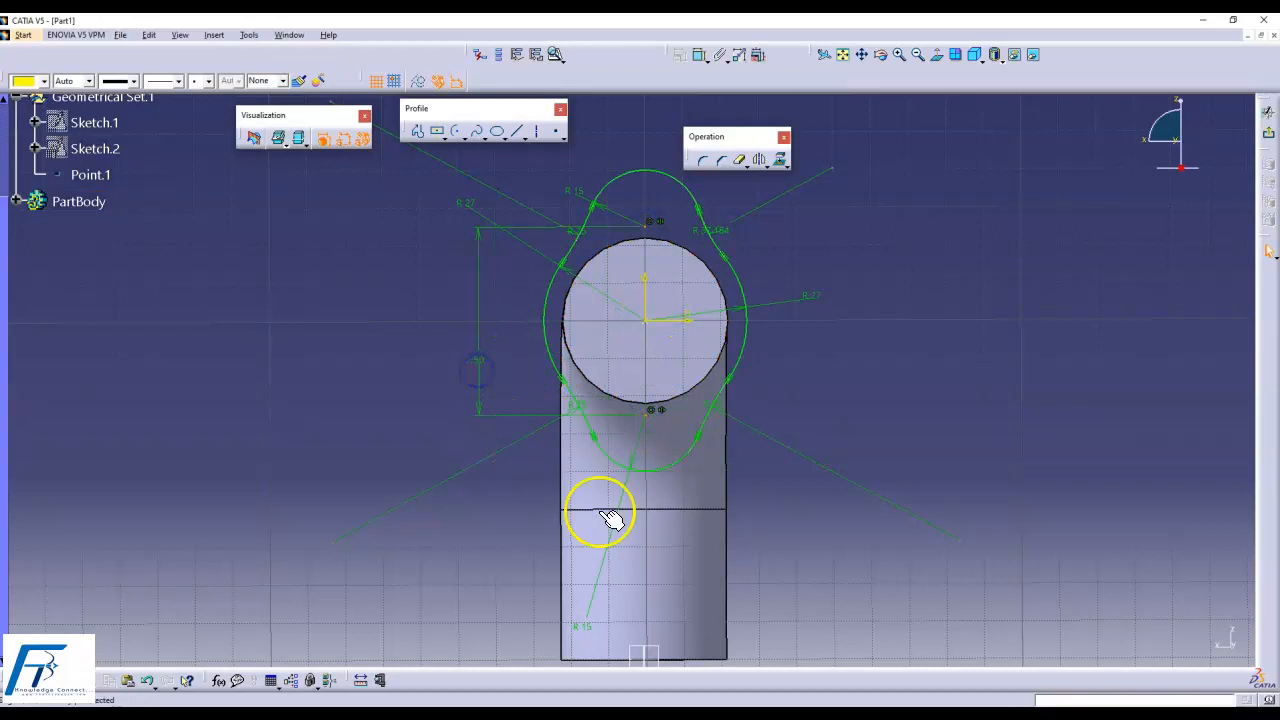
# - Set the radius of the upper right corner arc to 75 mm
pyautogui.doubleClick(722, 235)
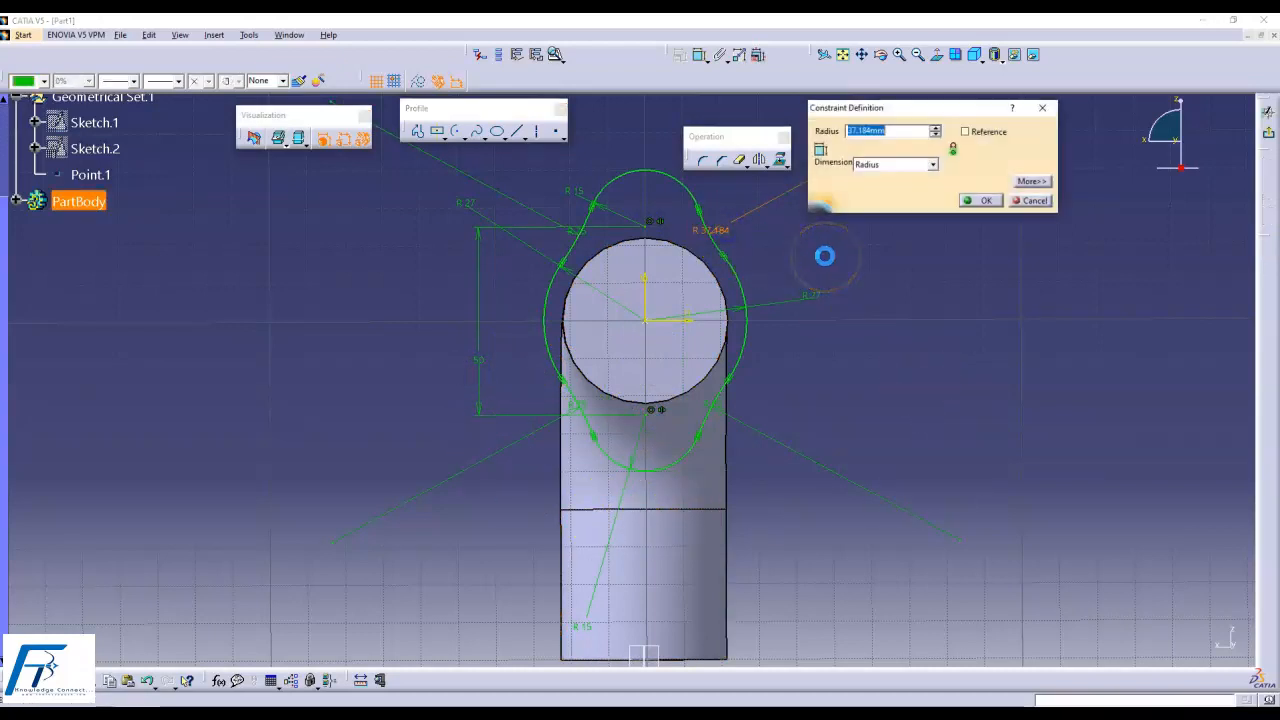
pyautogui.write('25')
pyautogui.press('Return')
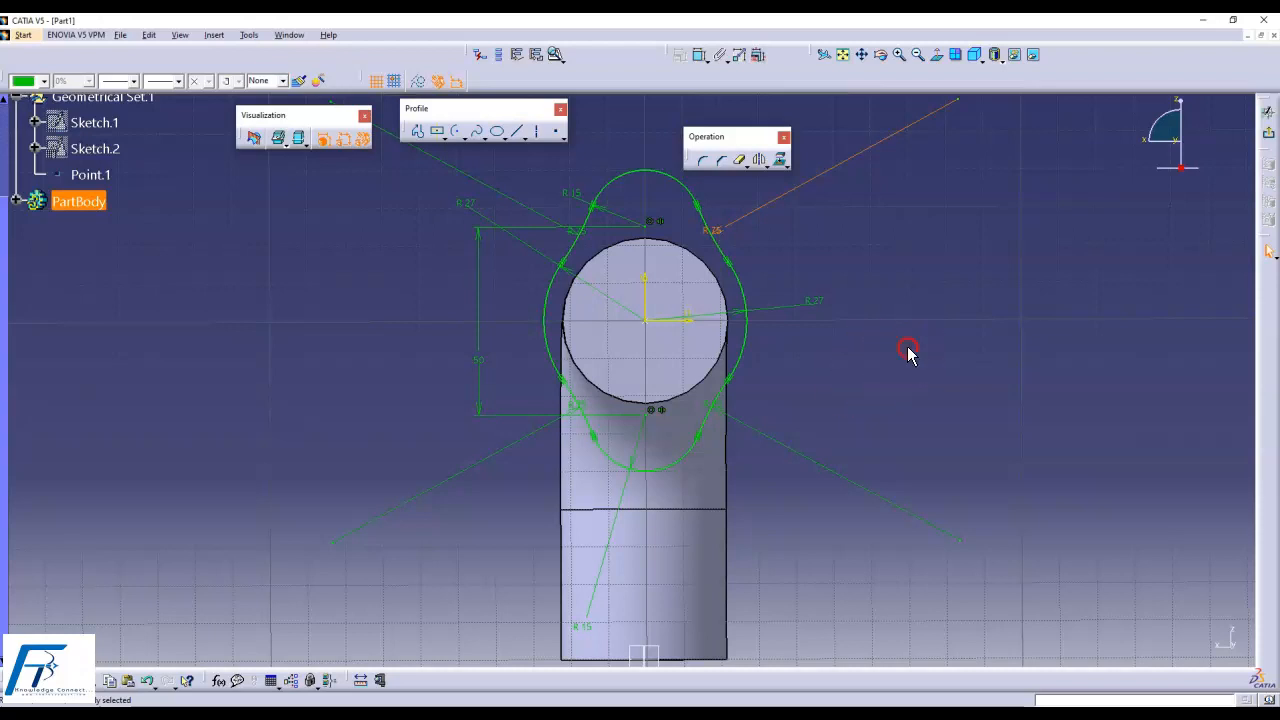
# - Try sketching a chain of tangent arcs with the Profile tool in the empty area right of the flange outline
pyautogui.moveTo(909, 349); pyautogui.dragTo(694, 334, button='middle')
pyautogui.click(840, 210)
pyautogui.click(418, 128)
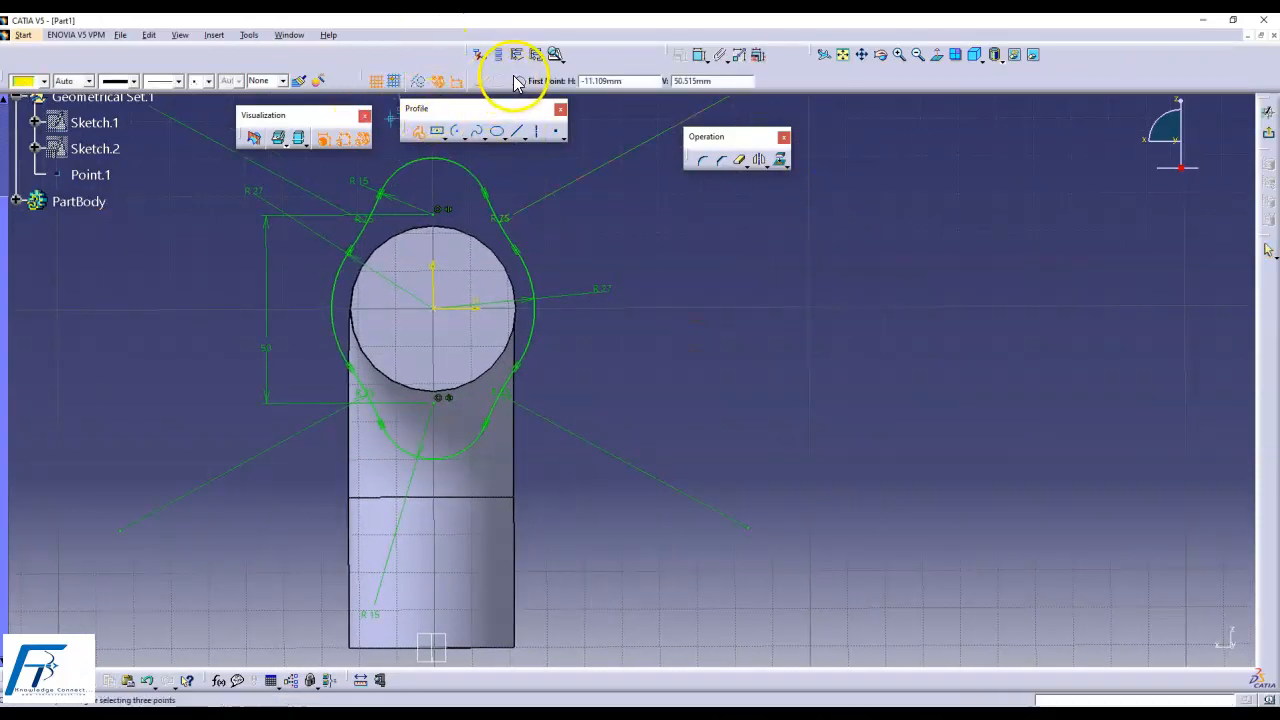
pyautogui.click(860, 194)
pyautogui.click(914, 141)
pyautogui.click(972, 189)
pyautogui.click(980, 193)
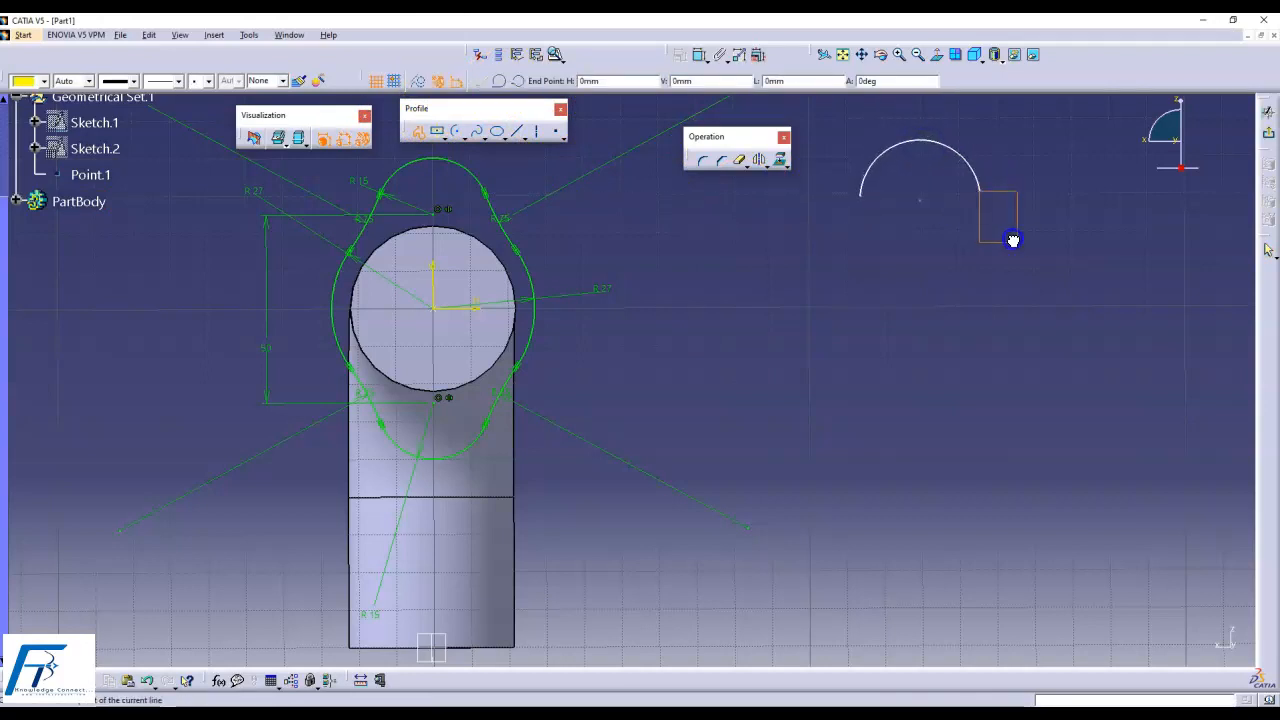
pyautogui.doubleClick(1058, 288)
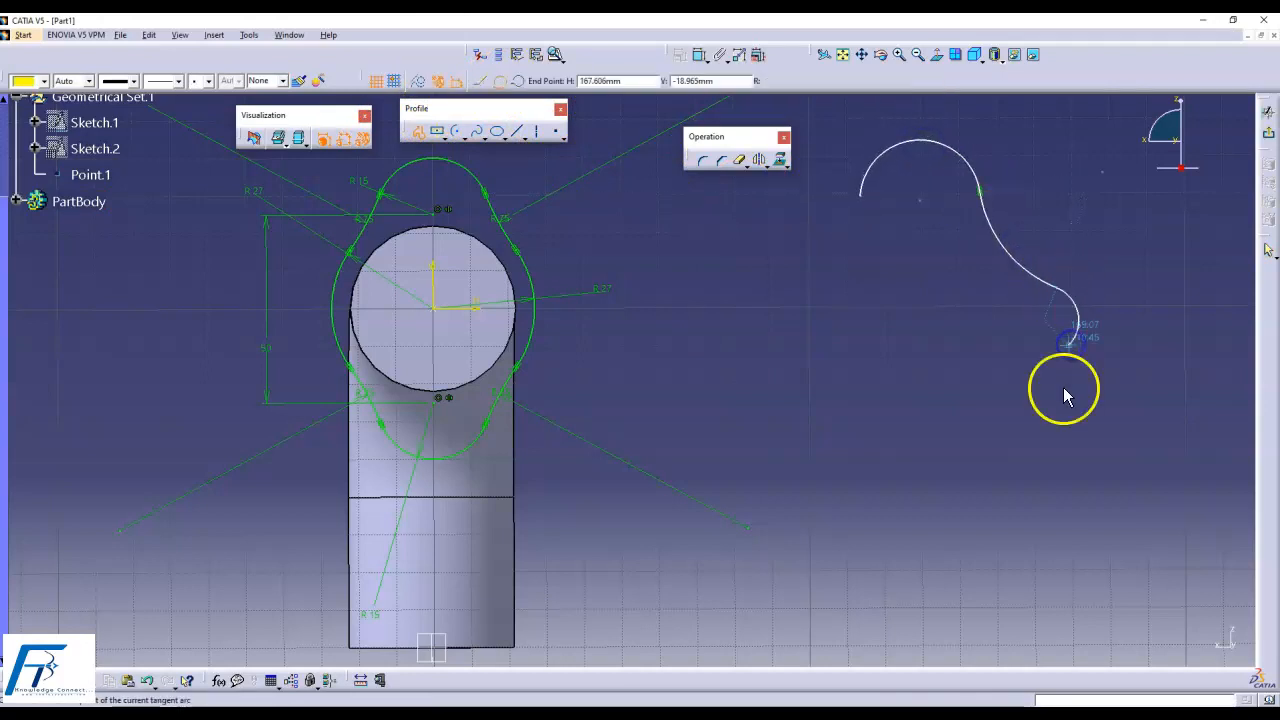
pyautogui.click(1038, 455)
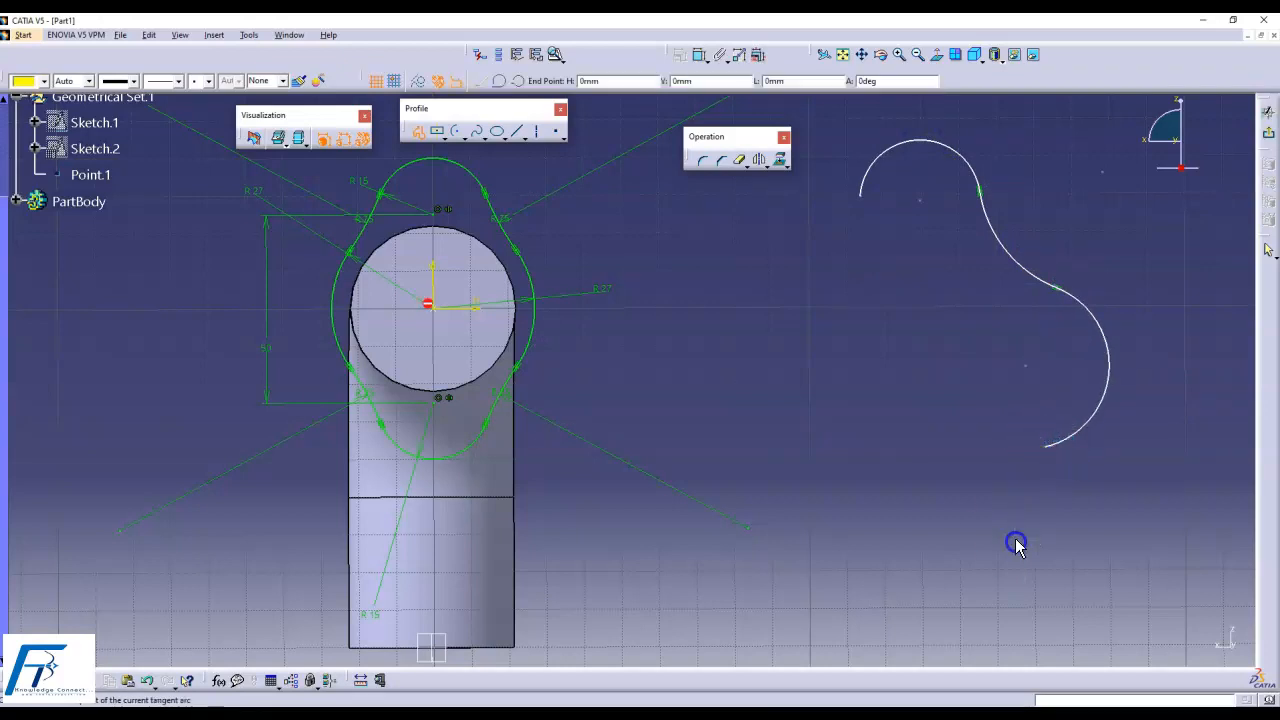
pyautogui.doubleClick(991, 553)
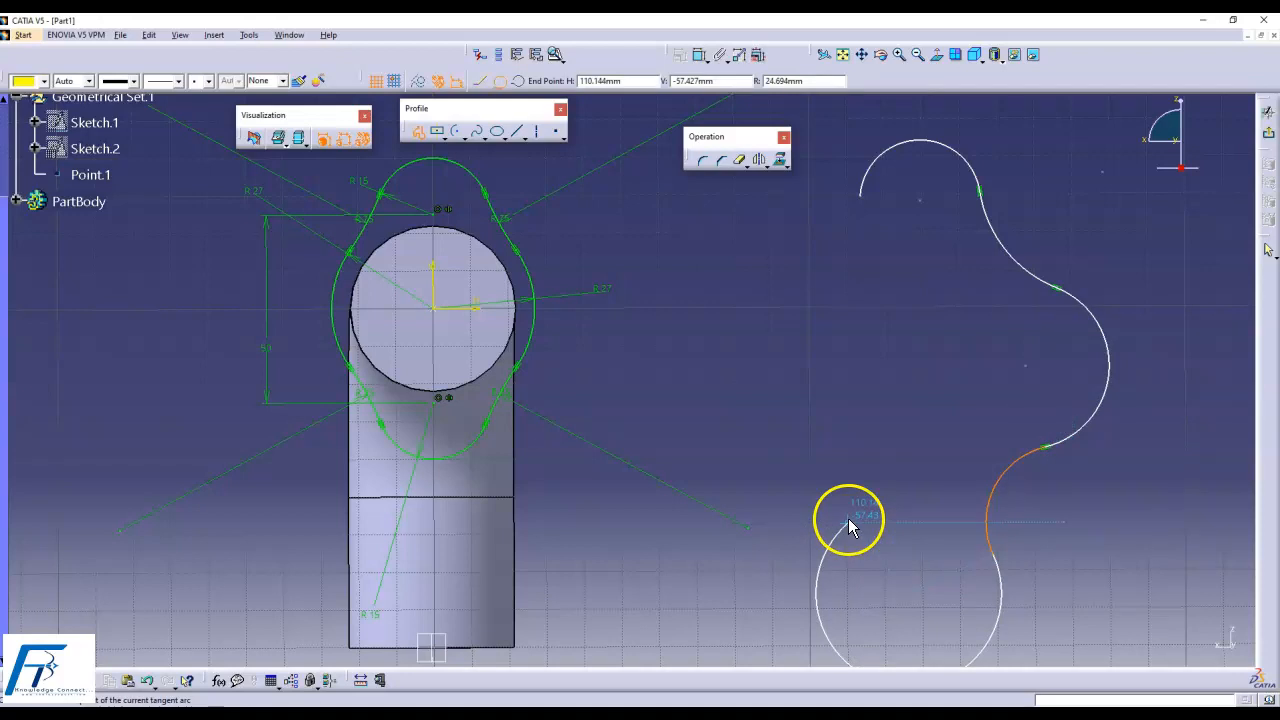
# - Undo the trial chain of tangent arcs and leave the Profile command
pyautogui.hotkey('ctrl', 'z')
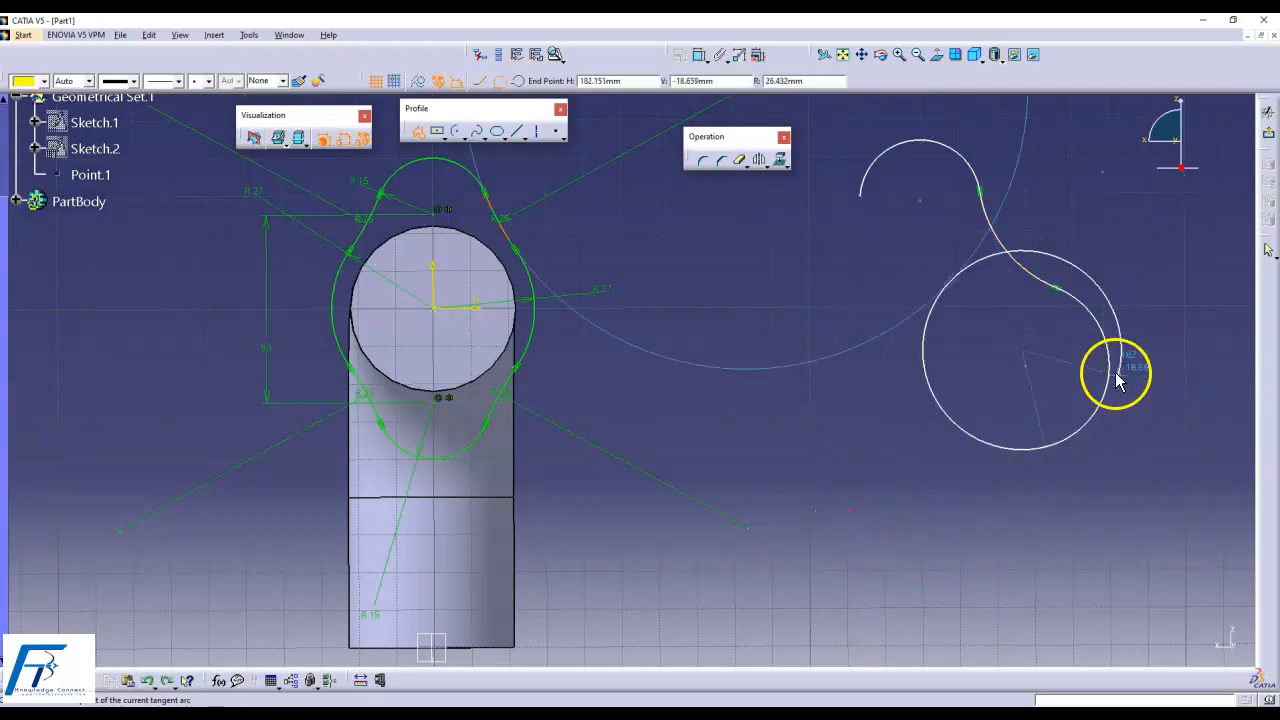
pyautogui.hotkey('ctrl', 'z')
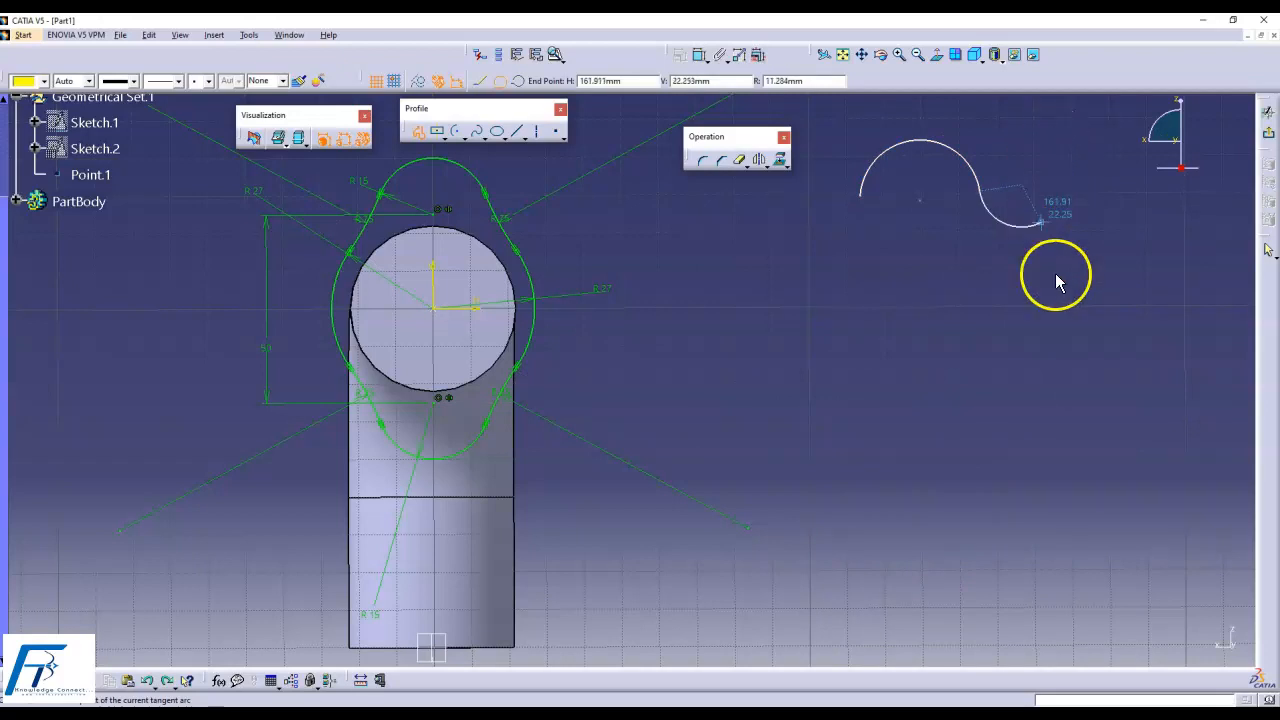
pyautogui.hotkey('ctrl', 'z')
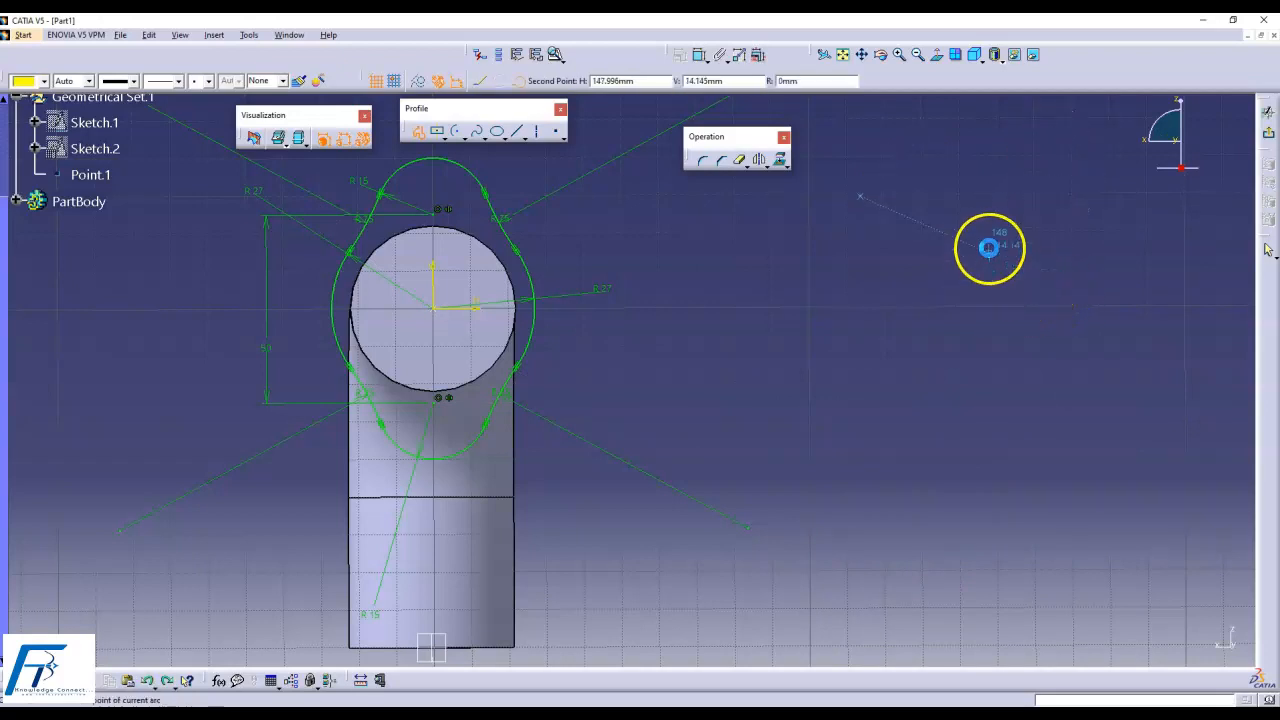
pyautogui.press('Escape')
pyautogui.moveTo(846, 343)
pyautogui.mouseDown(button='middle')
pyautogui.moveTo(1097, 417)
pyautogui.moveTo(1009, 277)
pyautogui.moveTo(974, 336)
pyautogui.mouseUp(button='middle')
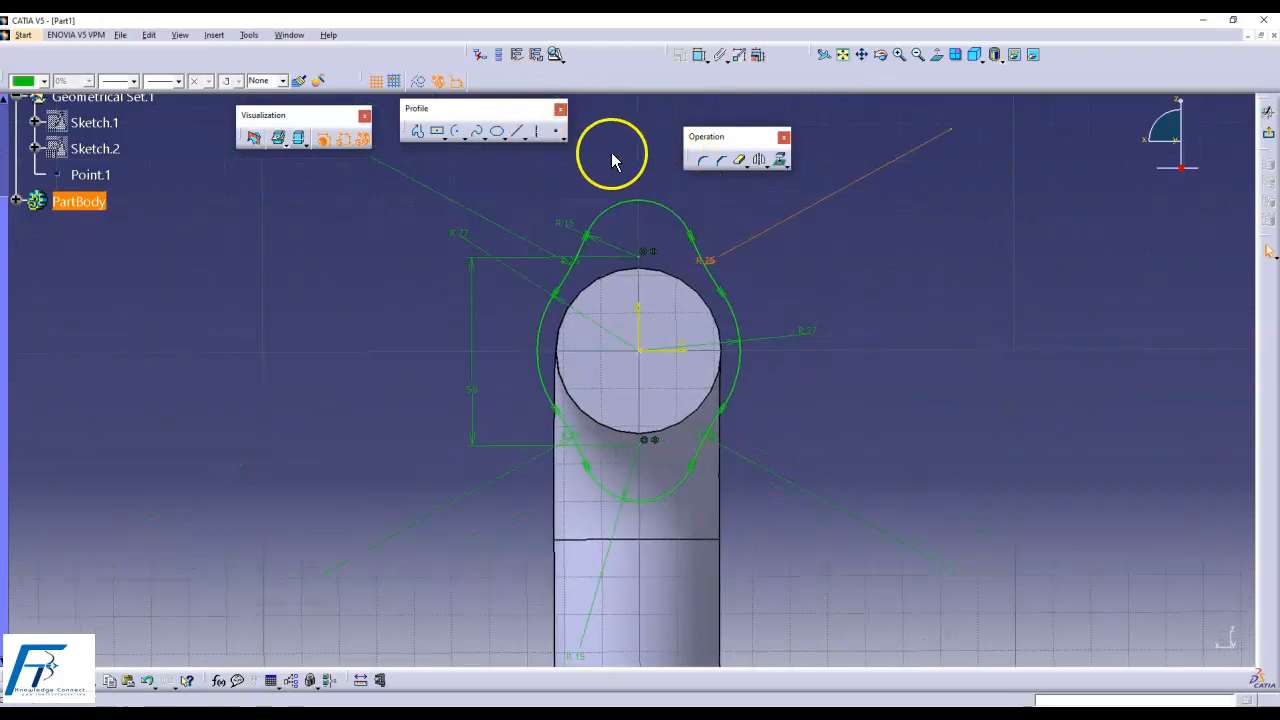
# - Check the flange outline's overall height with a trial dimension between the upper and lower R15 arcs
pyautogui.click(693, 86)
pyautogui.click(700, 55)
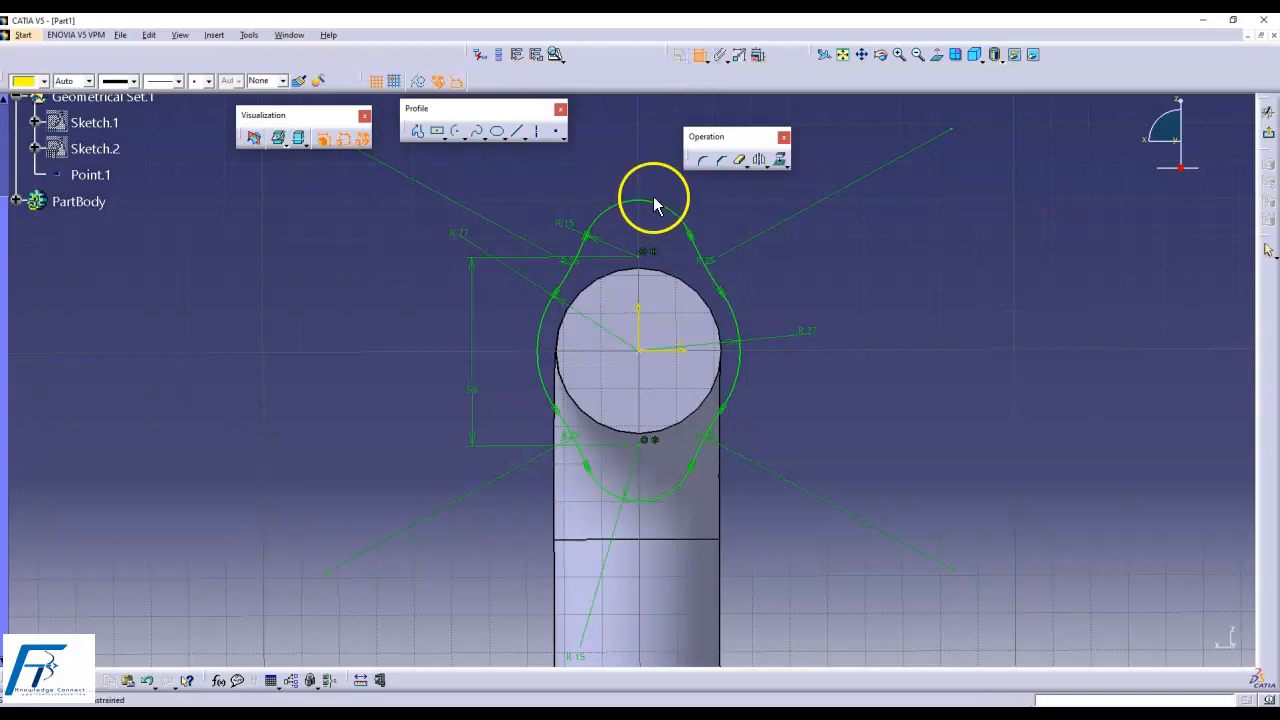
pyautogui.click(646, 202)
pyautogui.click(649, 499)
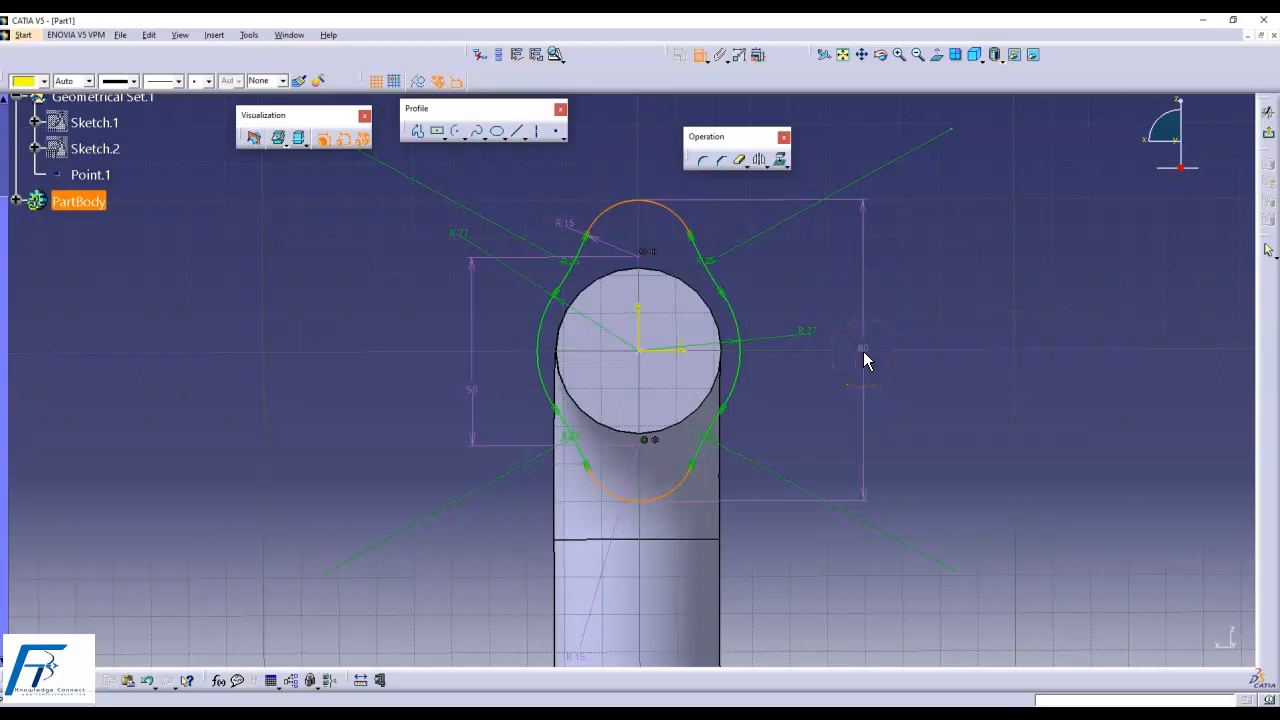
pyautogui.click(931, 363)
# - Exit the sketch and pad the oval flange profile 7 mm, with the direction reversed back towards the pipe bend
pyautogui.moveTo(553, 425)
pyautogui.mouseDown(button='middle')
pyautogui.moveTo(562, 432)
pyautogui.moveTo(513, 378)
pyautogui.moveTo(754, 409)
pyautogui.moveTo(903, 409)
pyautogui.moveTo(676, 352)
pyautogui.moveTo(635, 373)
pyautogui.mouseUp(button='middle')
pyautogui.click(1269, 134)
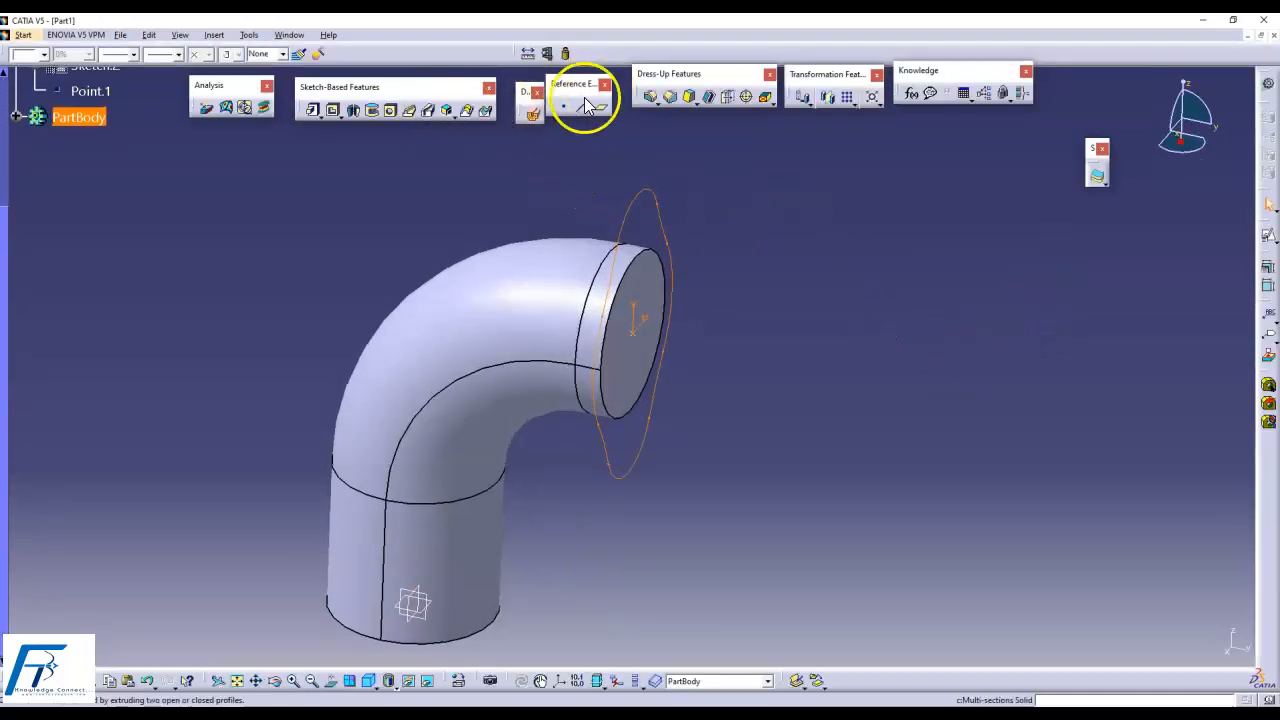
pyautogui.click(313, 111)
pyautogui.click(625, 303)
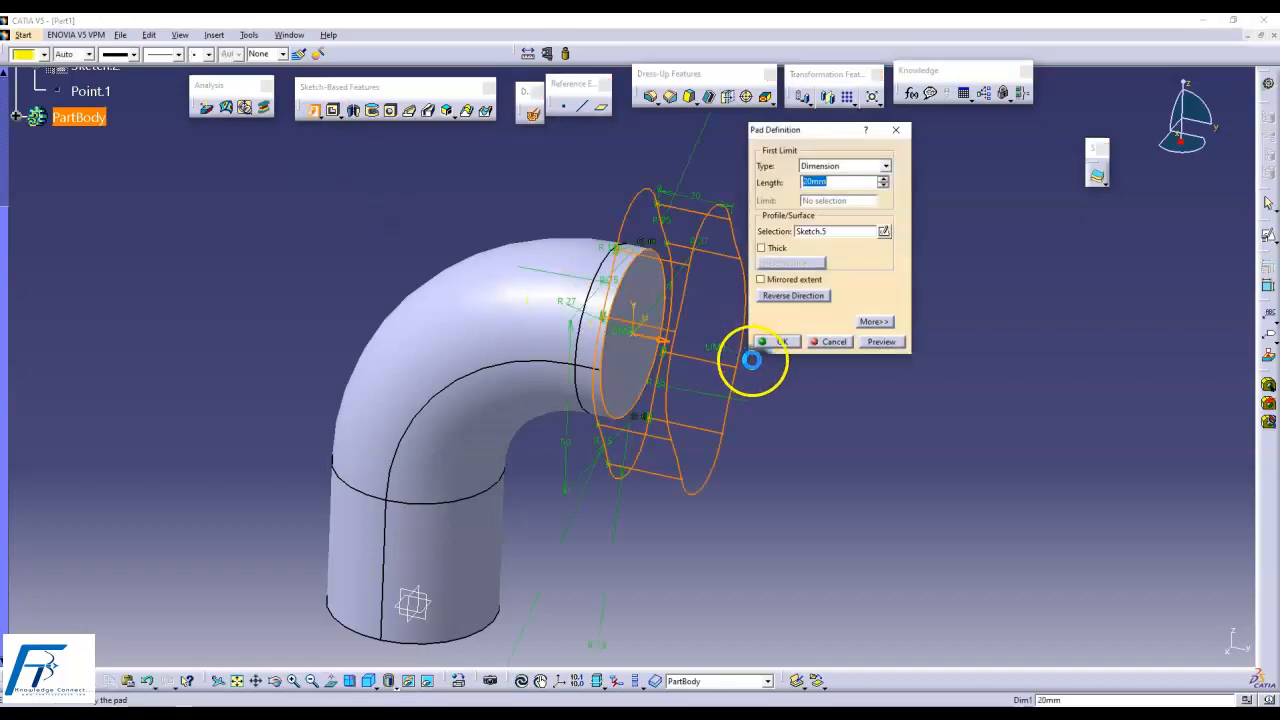
pyautogui.click(784, 296)
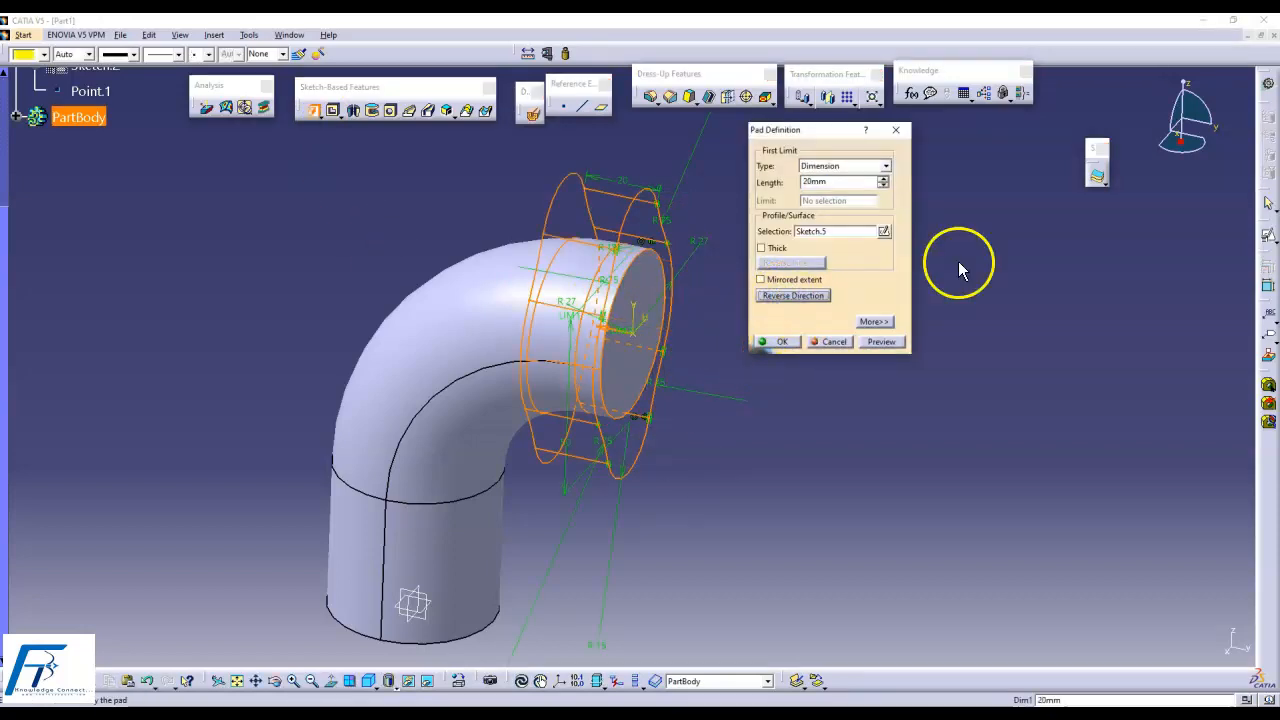
pyautogui.write('7')
pyautogui.press('Return')
pyautogui.click(877, 431)
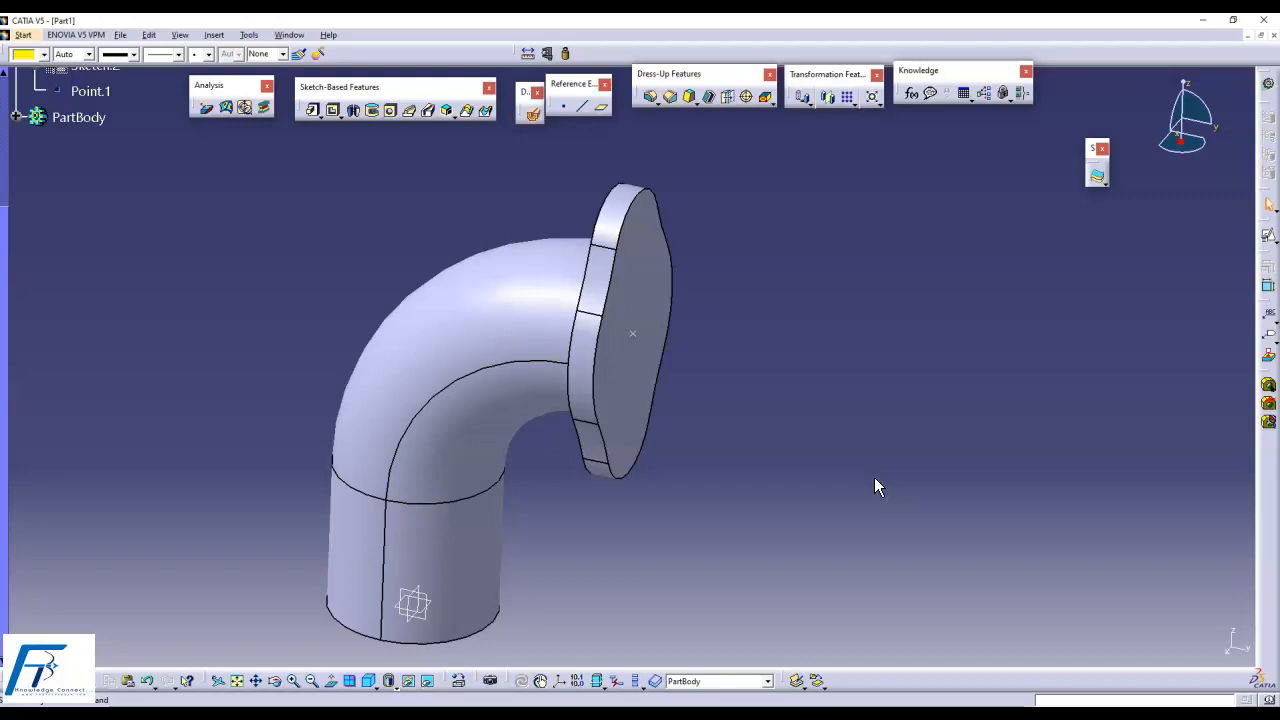
# - Open a positioned sketch on the xy plane at the lower end of the pipe
pyautogui.click(430, 602)
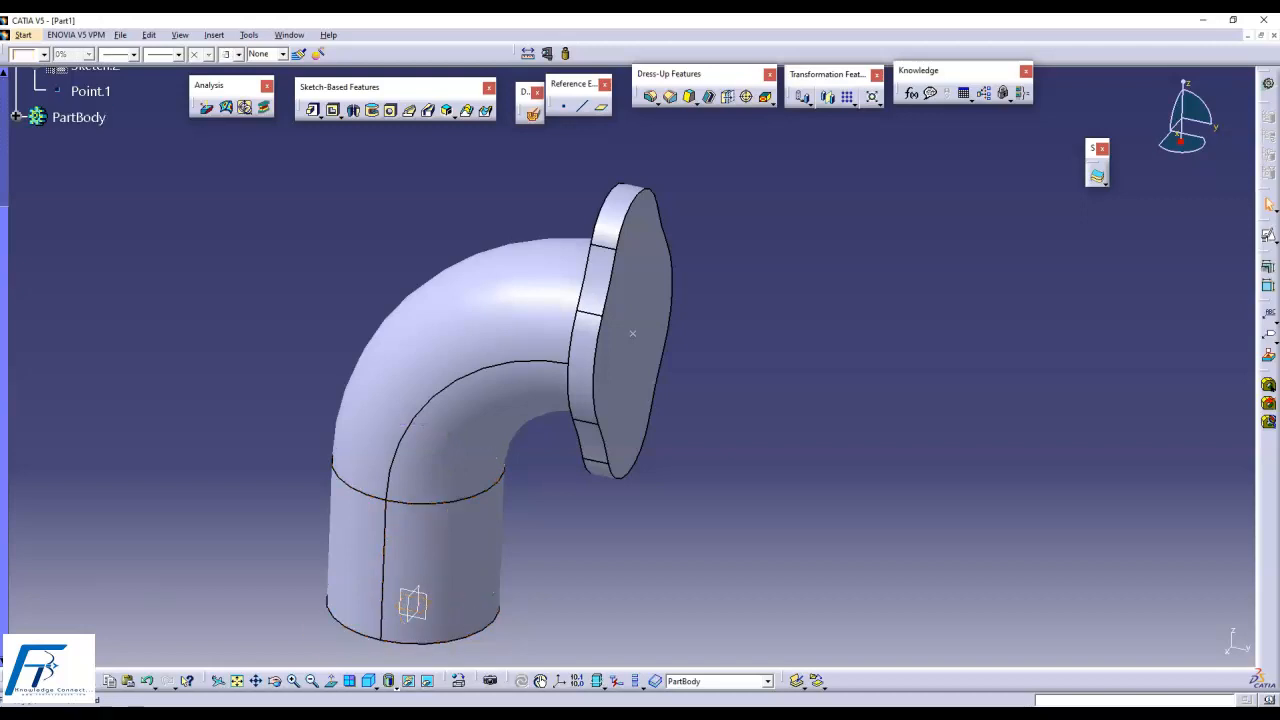
pyautogui.hotkey('alt', 'Tab')
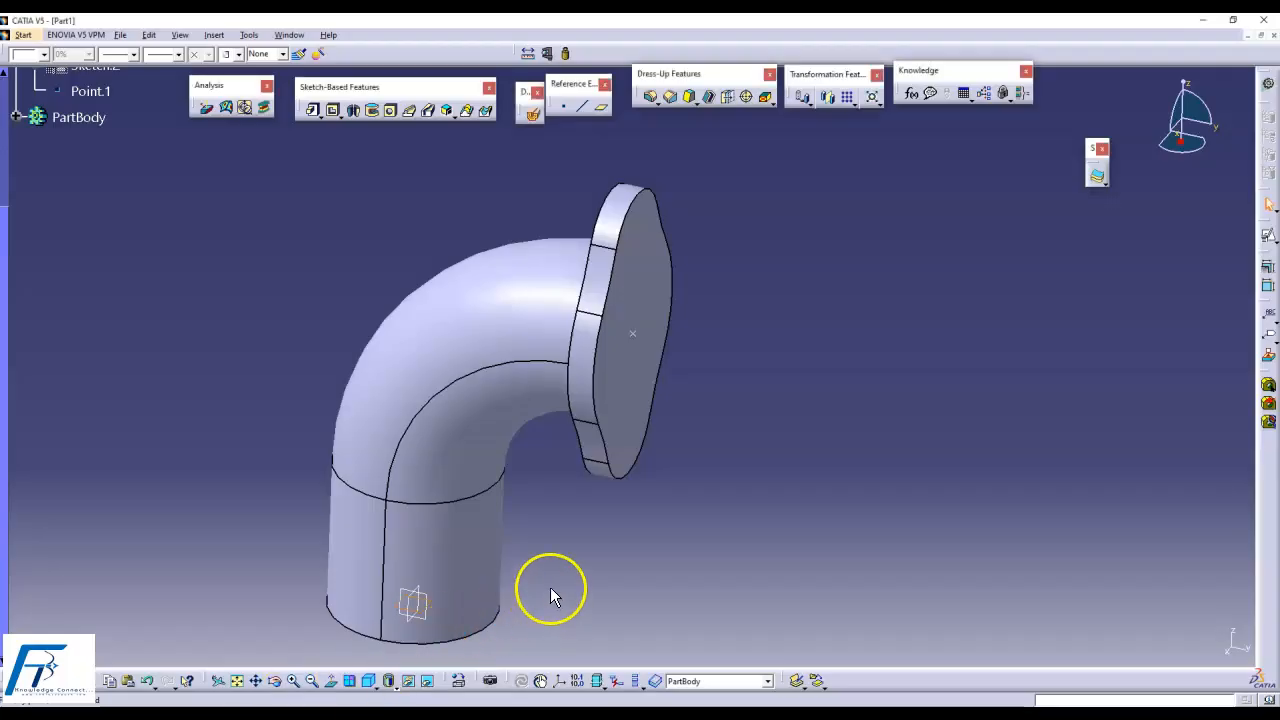
pyautogui.moveTo(543, 591)
pyautogui.mouseDown(button='middle')
pyautogui.moveTo(714, 443)
pyautogui.moveTo(760, 420)
pyautogui.mouseUp(button='middle')
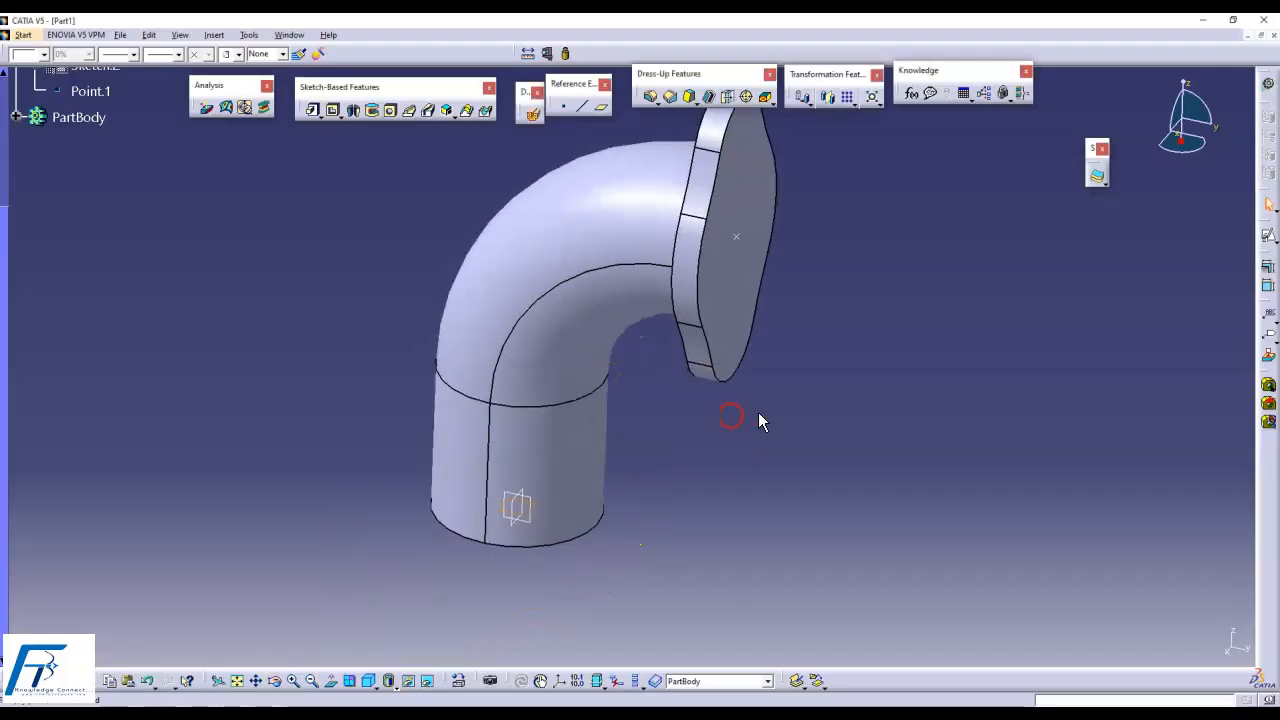
pyautogui.click(1266, 235)
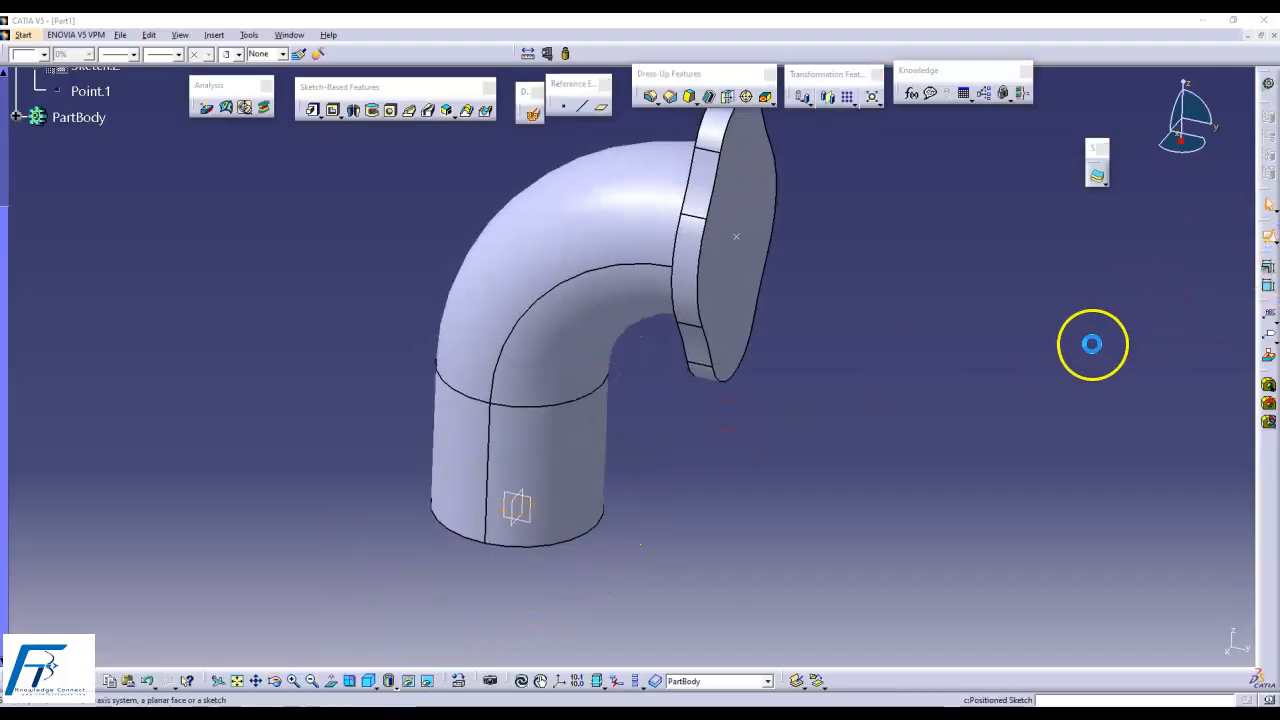
pyautogui.click(906, 288)
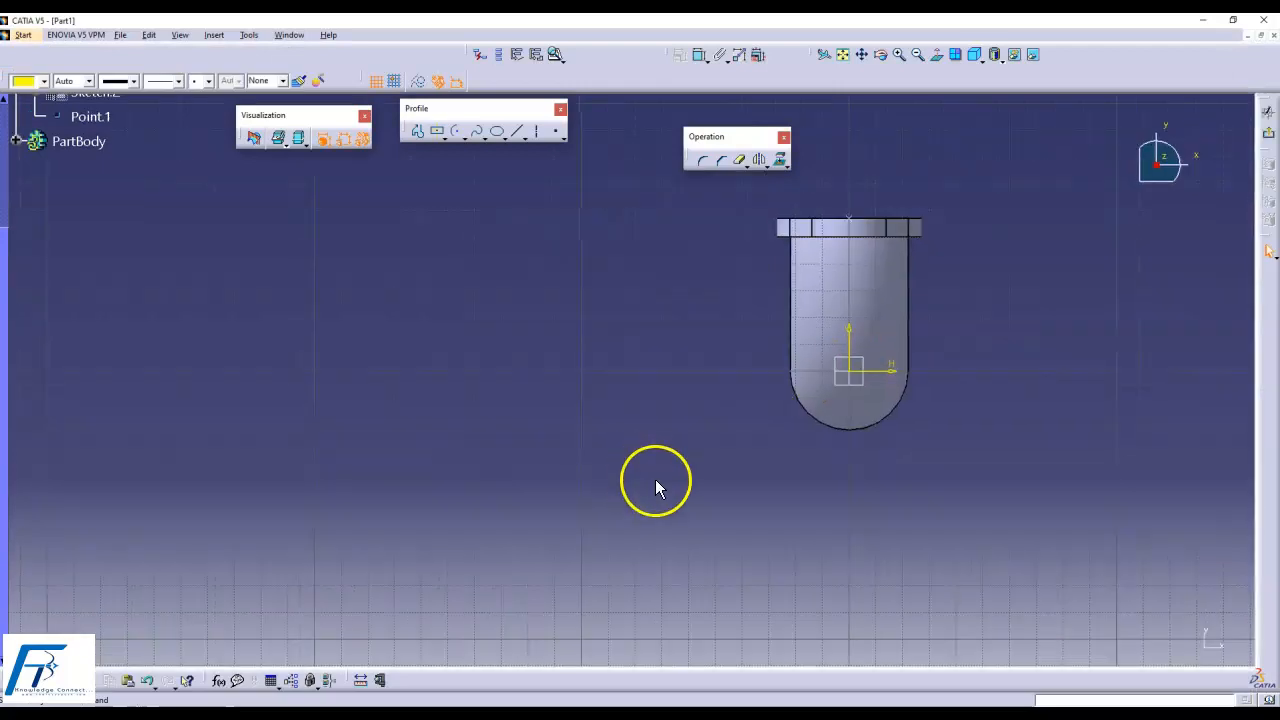
pyautogui.moveTo(909, 334)
pyautogui.mouseDown(button='middle')
pyautogui.moveTo(700, 394)
pyautogui.moveTo(697, 374)
pyautogui.moveTo(519, 204)
pyautogui.mouseUp(button='middle')
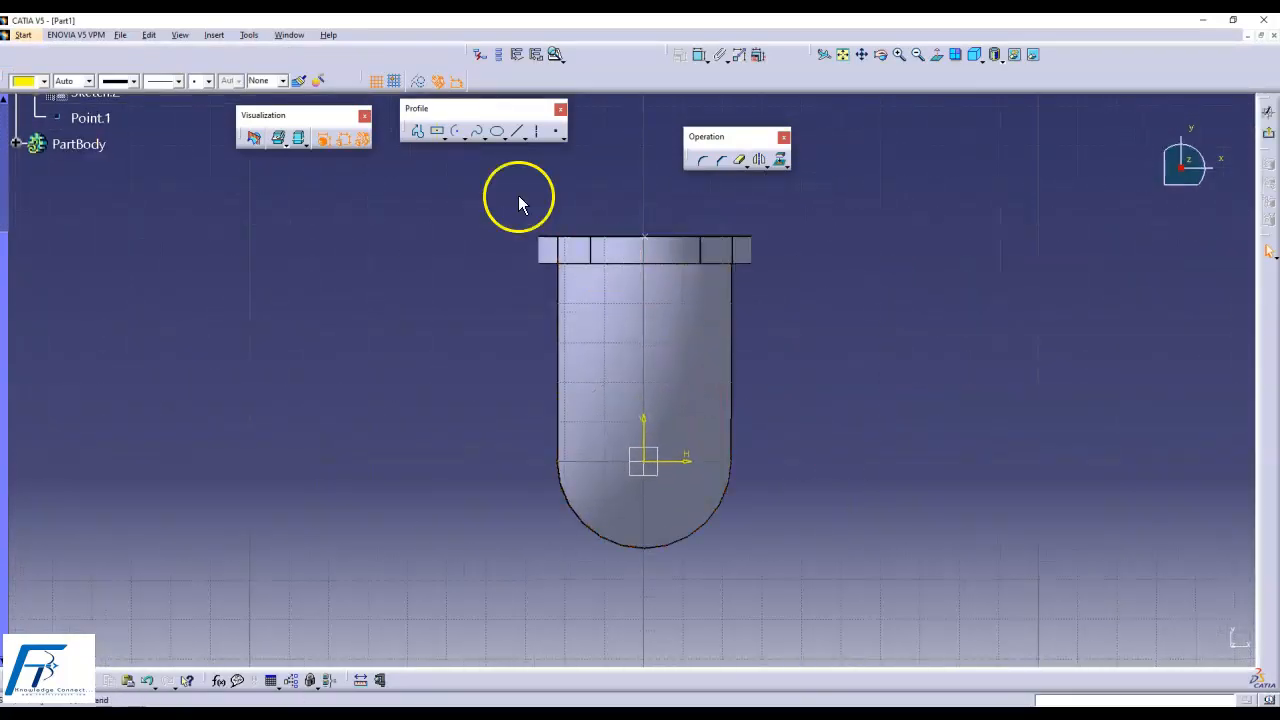
# - Draw a circle centred on the sketch origin and set its diameter to 80 mm
pyautogui.click(463, 140)
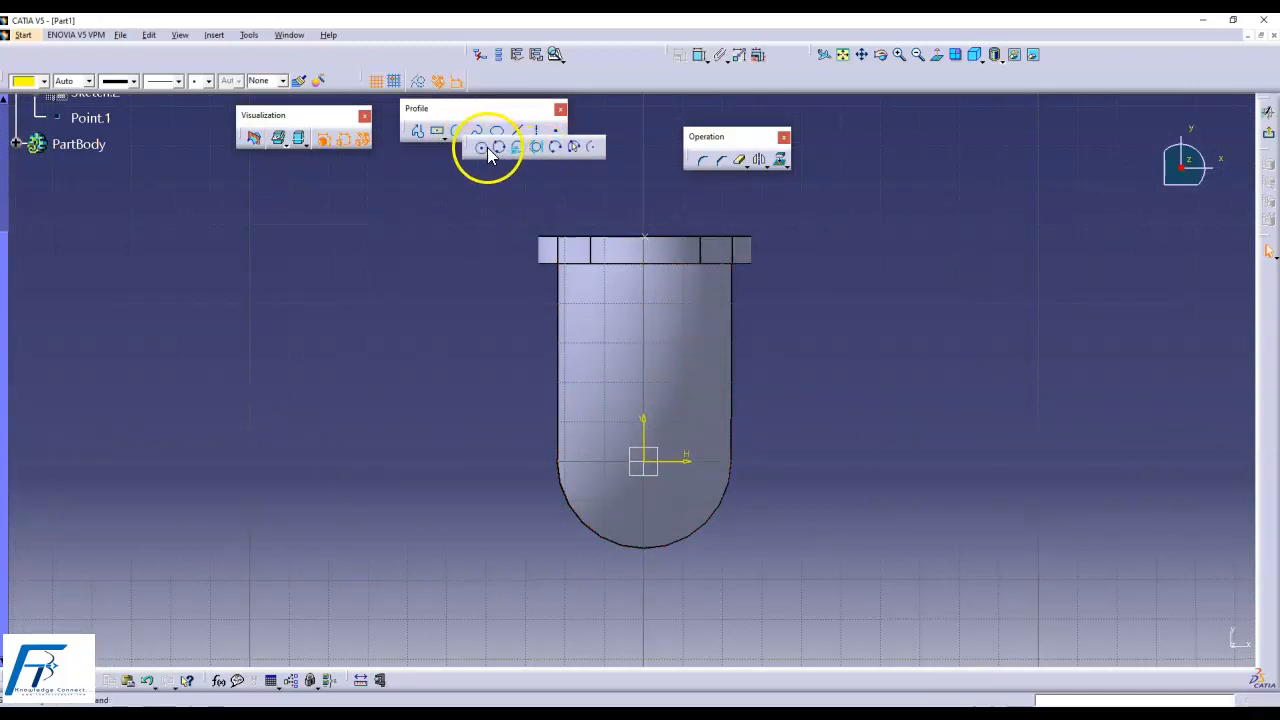
pyautogui.click(484, 148)
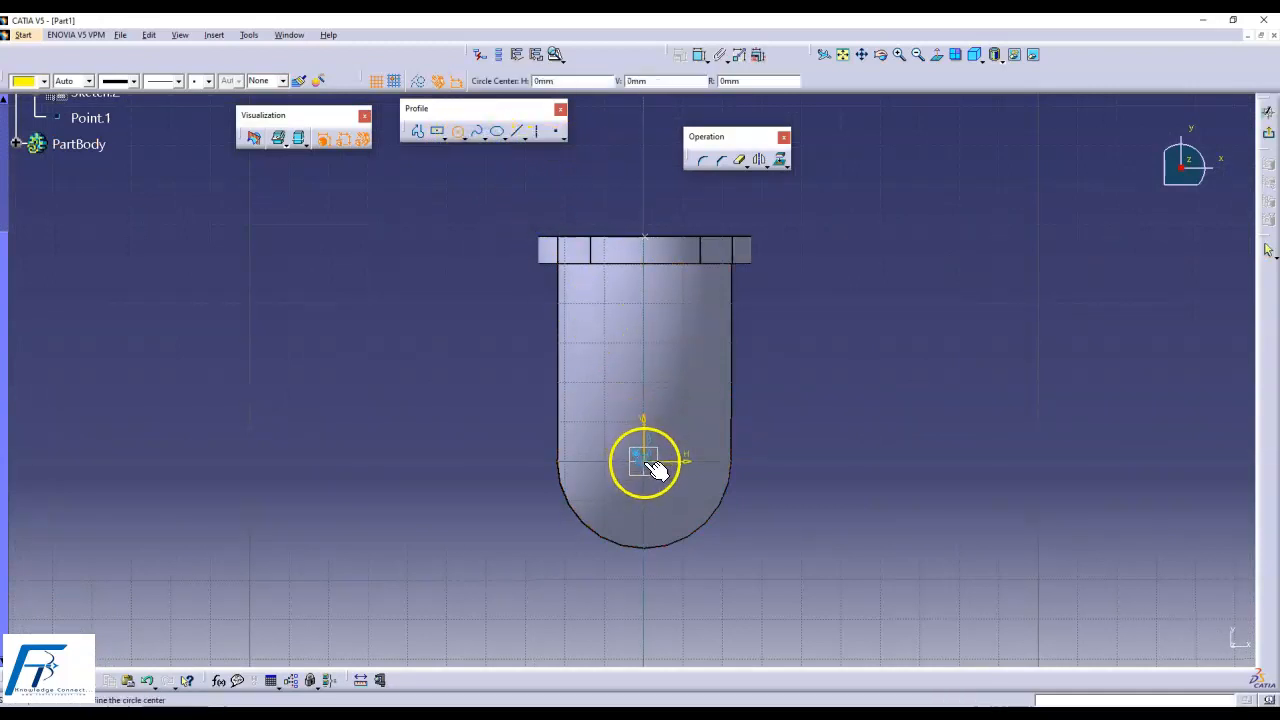
pyautogui.click(785, 492)
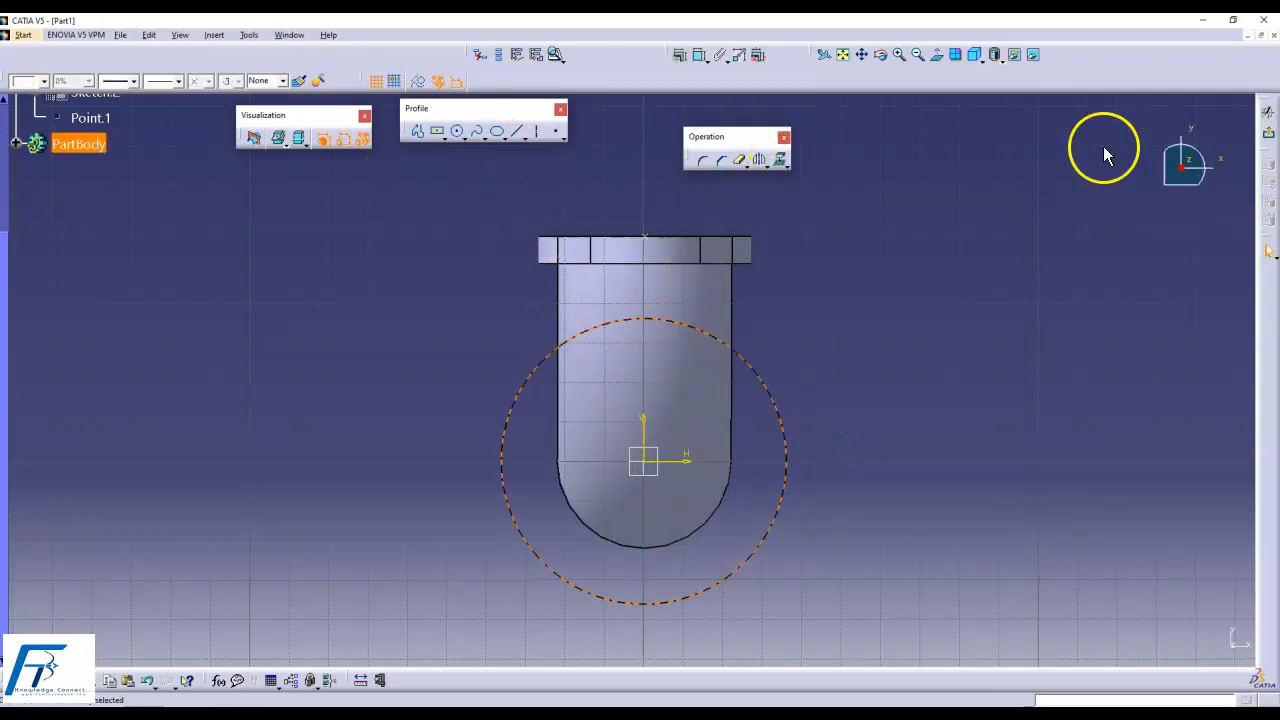
pyautogui.click(697, 58)
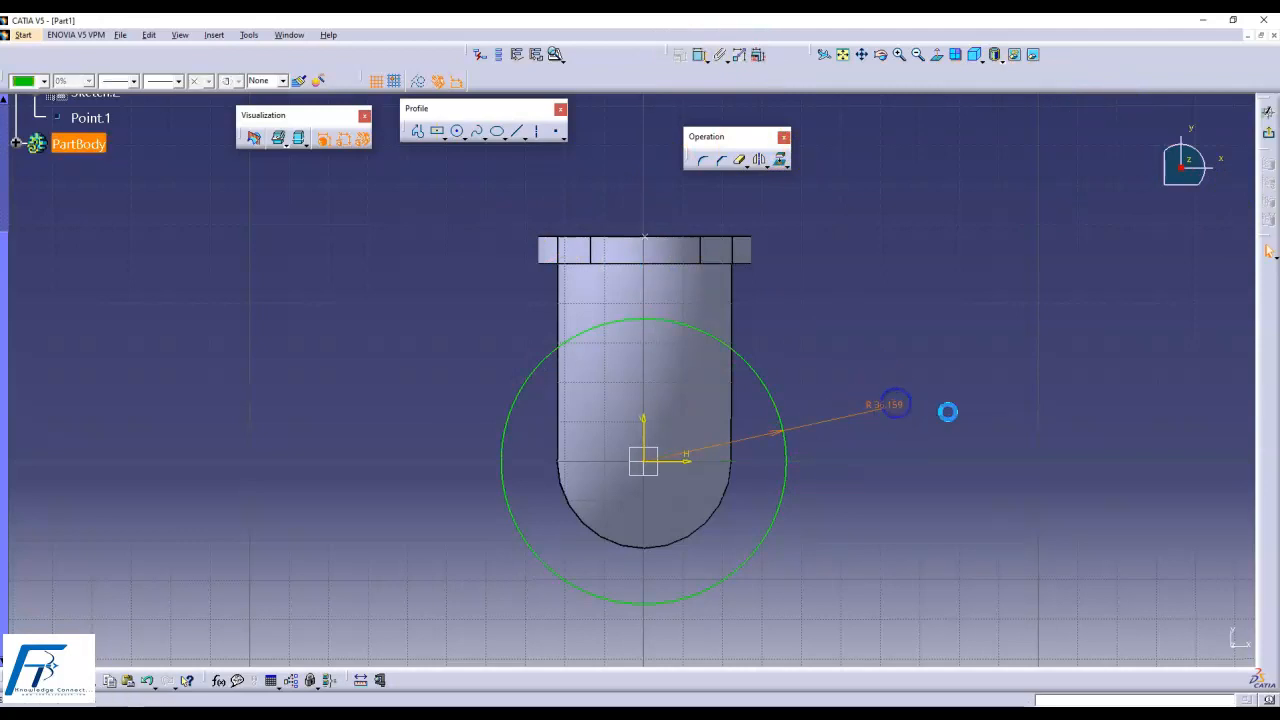
pyautogui.click(896, 166)
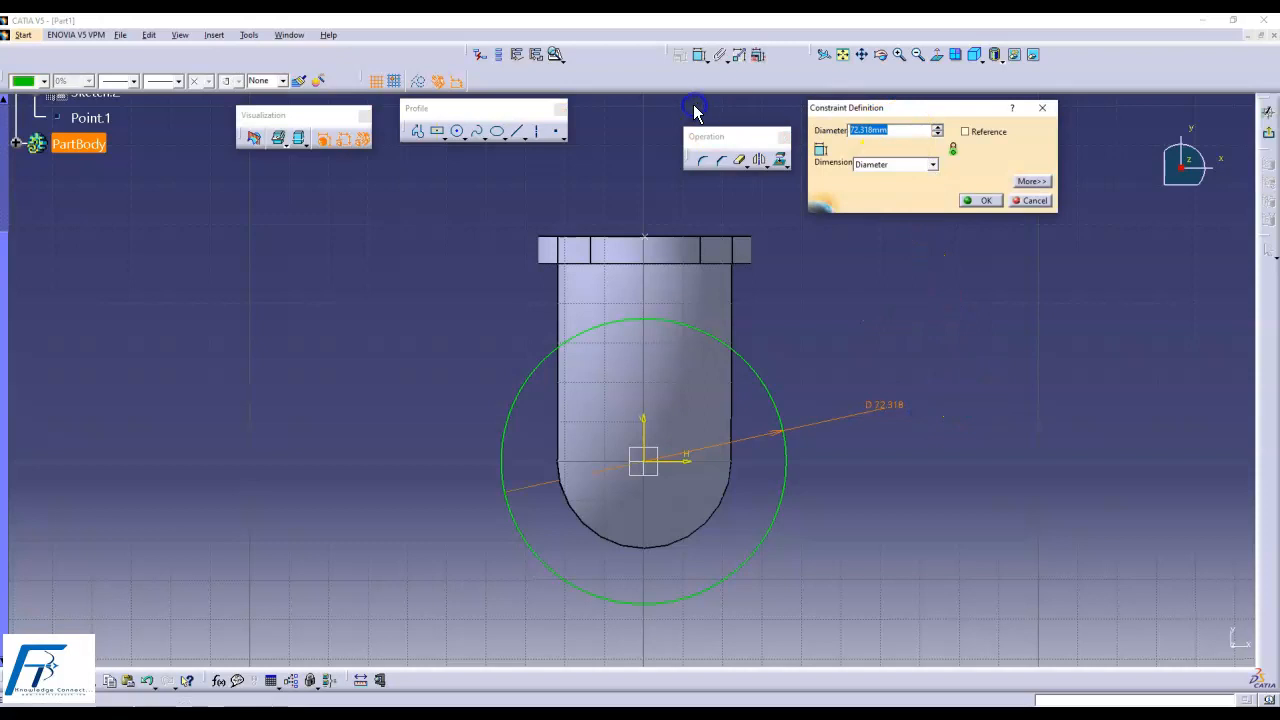
pyautogui.write('80')
pyautogui.press('Return')
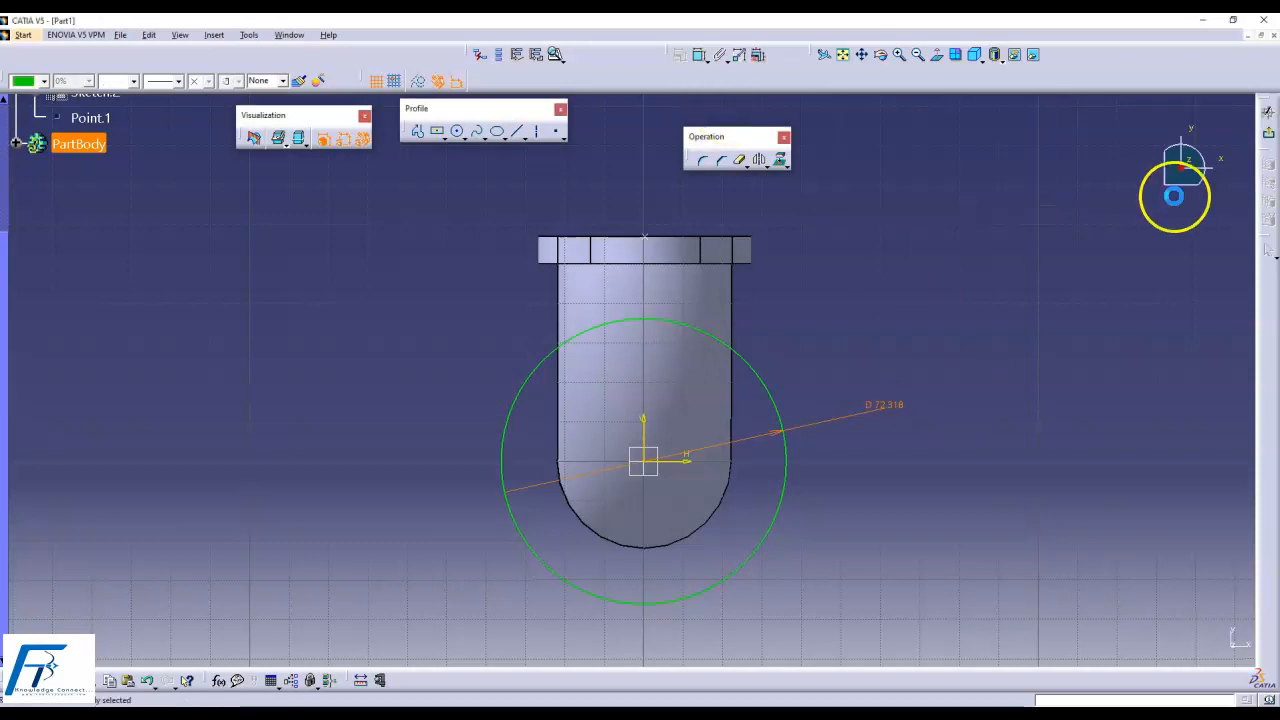
# - Exit the sketch and pad the base circle 7 mm upwards around the lower end of the pipe
pyautogui.click(1270, 138)
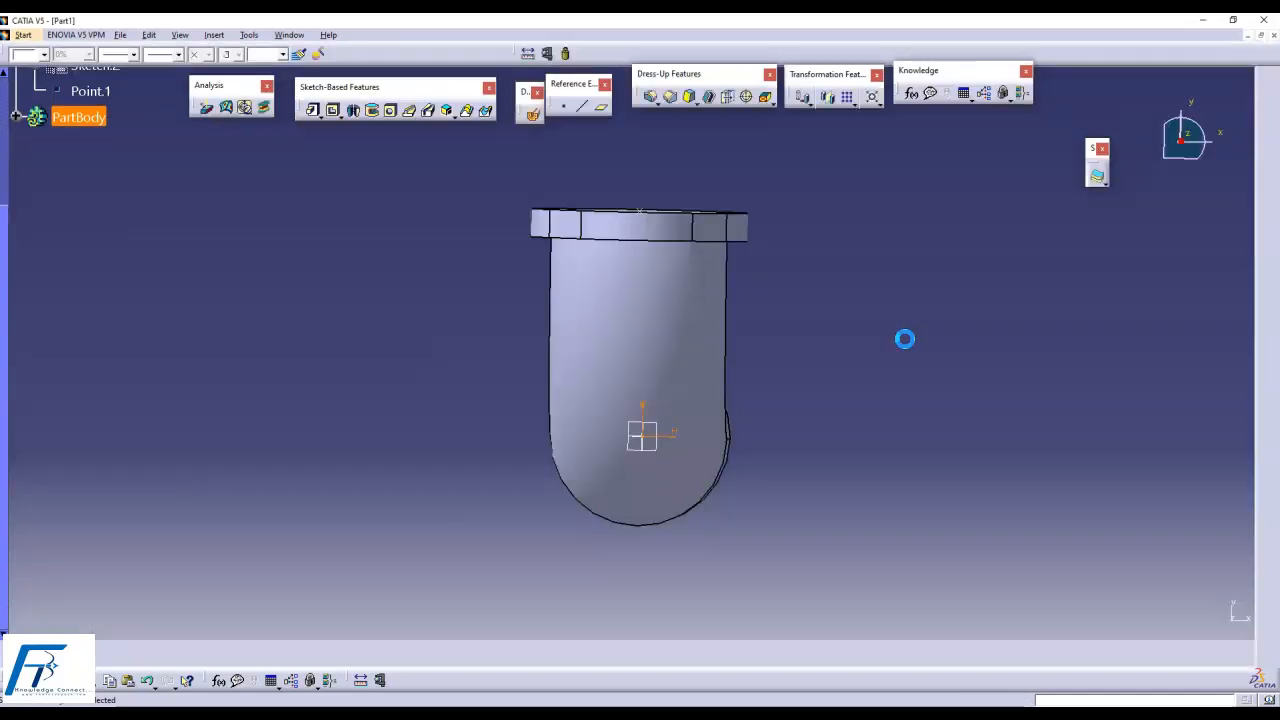
pyautogui.moveTo(604, 320); pyautogui.dragTo(640, 528, button='middle')
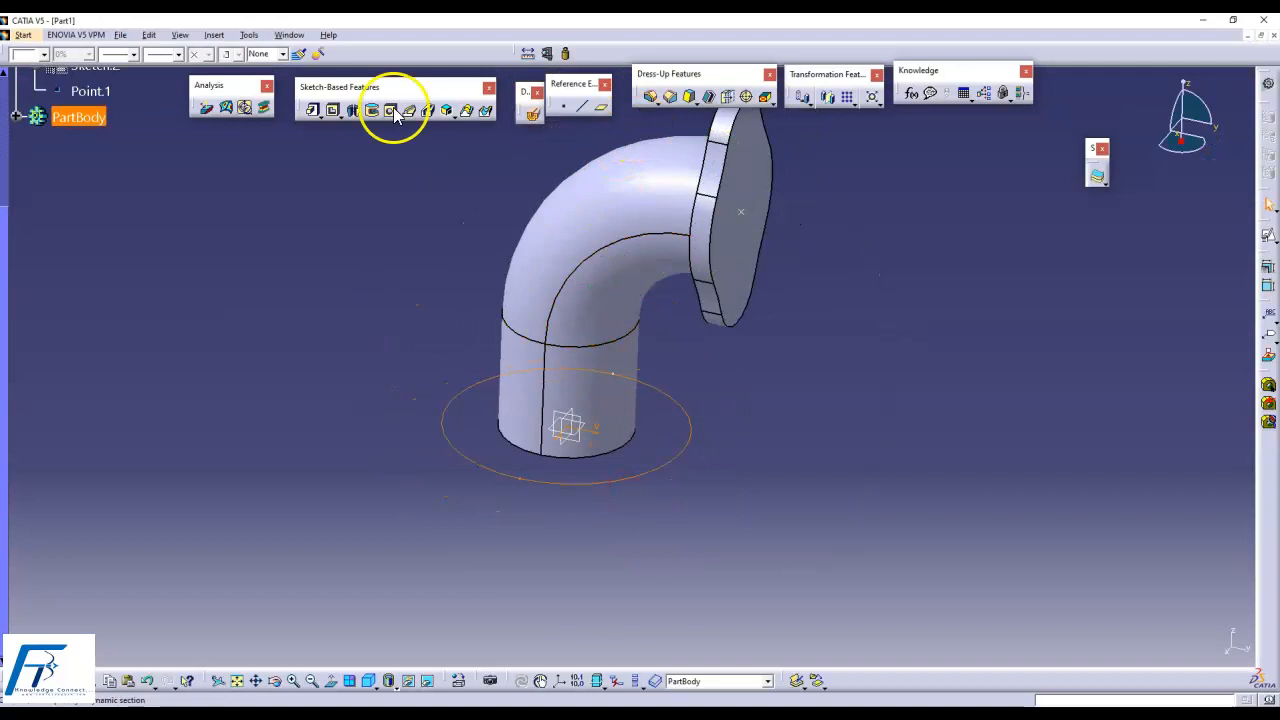
pyautogui.click(332, 110)
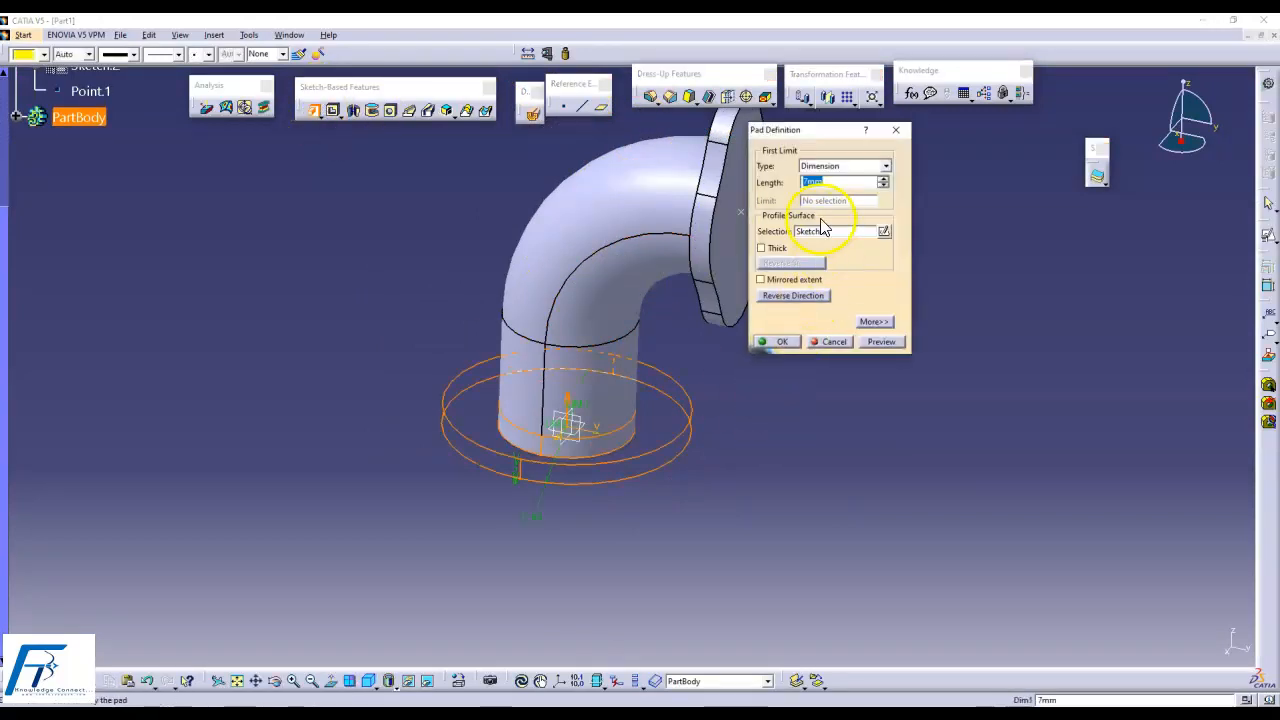
pyautogui.click(778, 342)
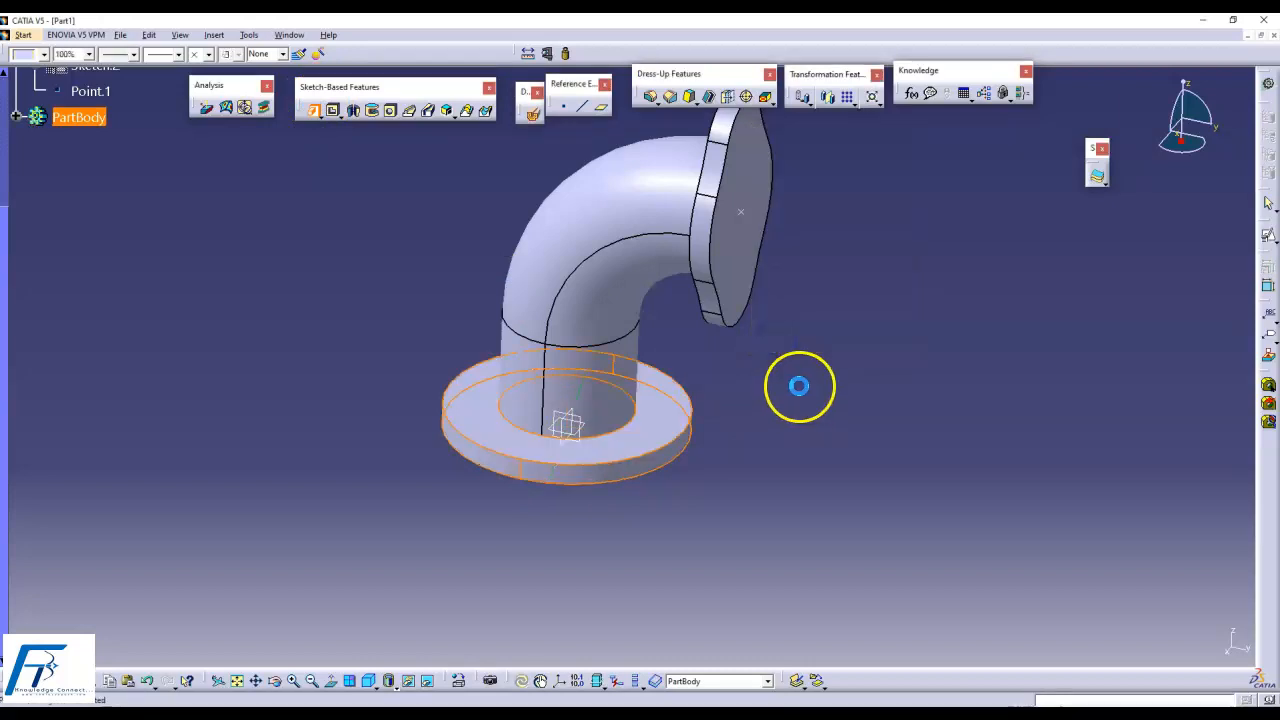
pyautogui.click(543, 517)
pyautogui.moveTo(543, 517)
pyautogui.mouseDown(button='middle')
pyautogui.moveTo(624, 220)
pyautogui.moveTo(623, 443)
pyautogui.moveTo(631, 463)
pyautogui.moveTo(769, 383)
pyautogui.moveTo(727, 362)
pyautogui.moveTo(700, 400)
pyautogui.moveTo(726, 437)
pyautogui.moveTo(706, 425)
pyautogui.moveTo(711, 447)
pyautogui.mouseUp(button='middle')
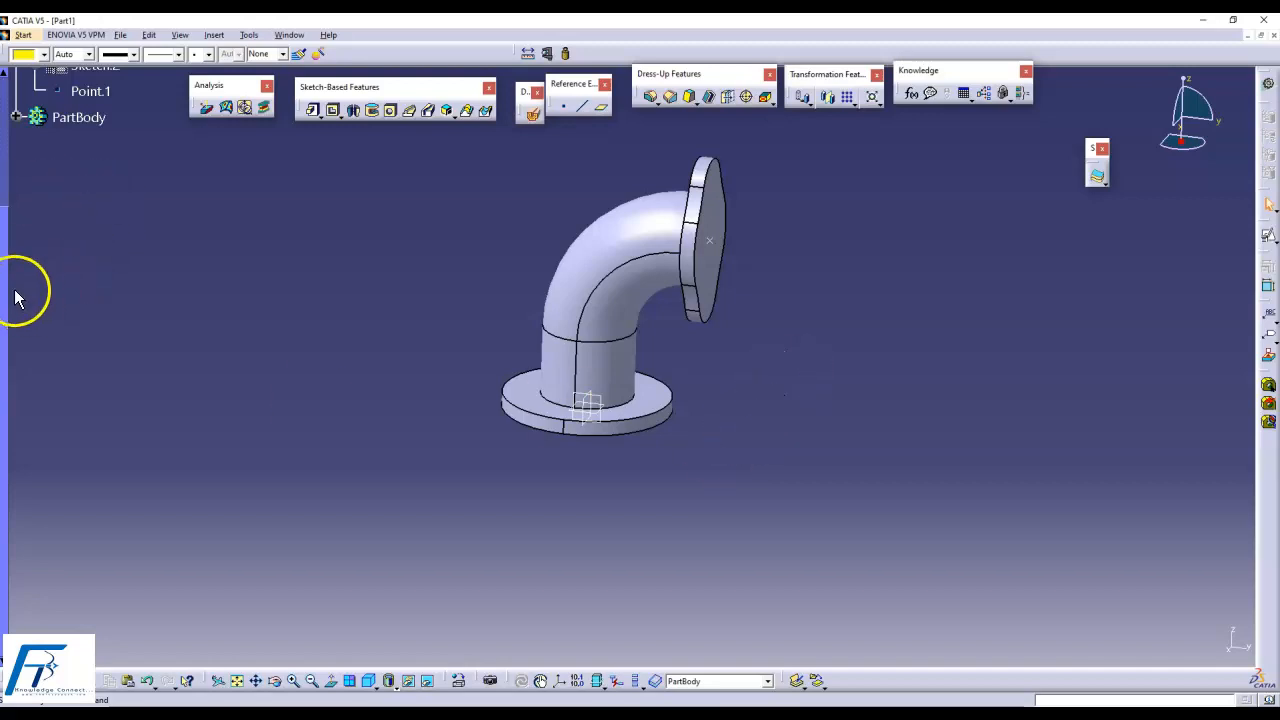
# - Consult the Housing.pdf drawing for the flange holes and define Geometrical Set.1 as the work object
pyautogui.moveTo(8, 270); pyautogui.dragTo(8, 128)
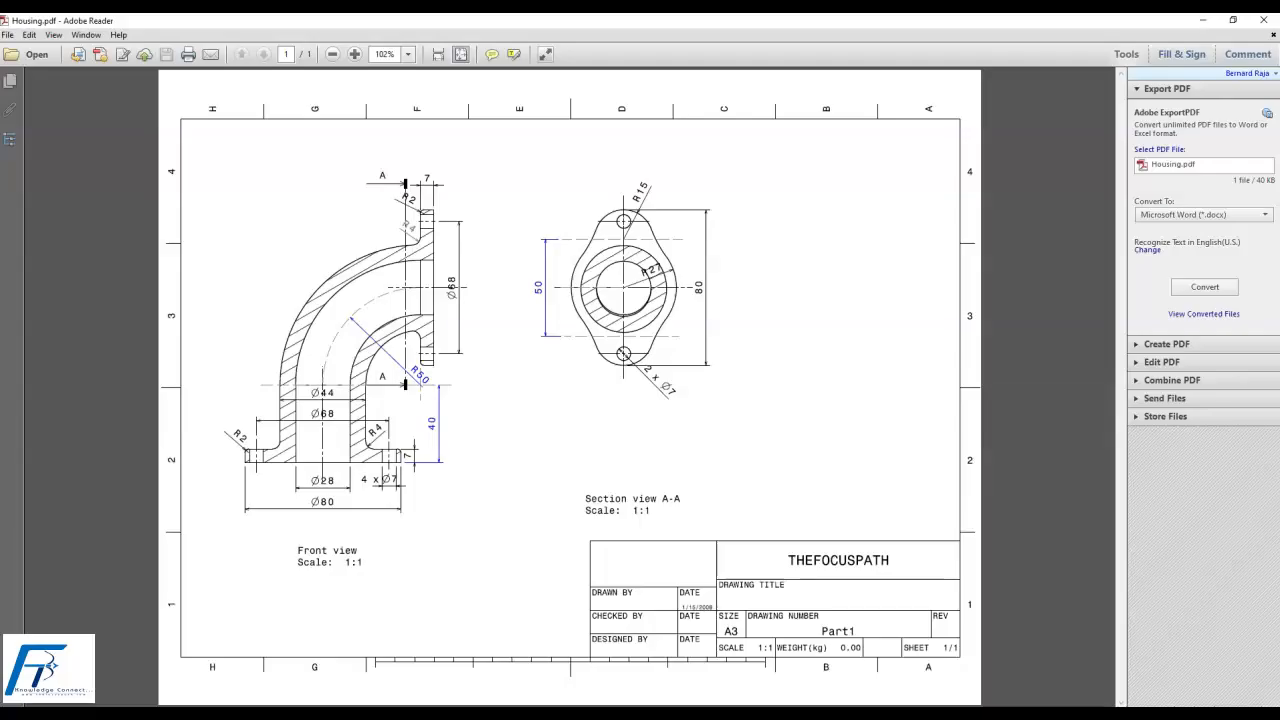
pyautogui.click(400, 714)
pyautogui.click(240, 714)
pyautogui.click(294, 217)
pyautogui.rightClick(99, 184)
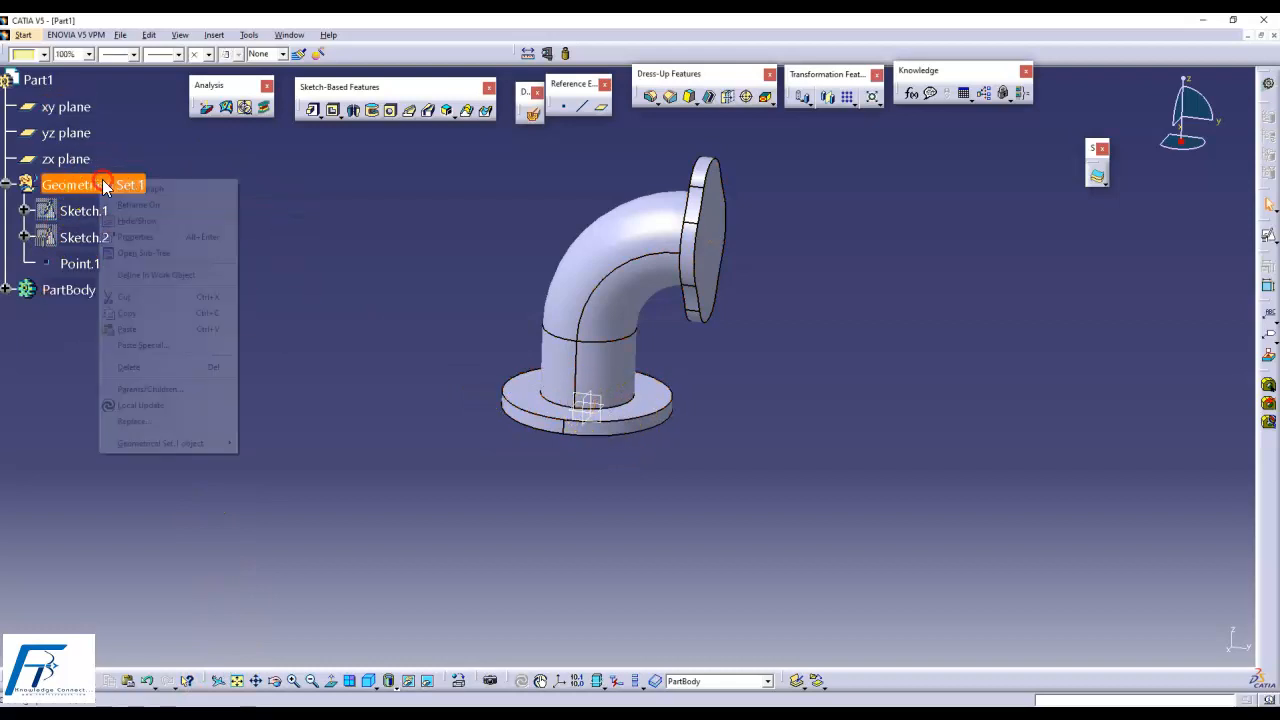
pyautogui.click(163, 274)
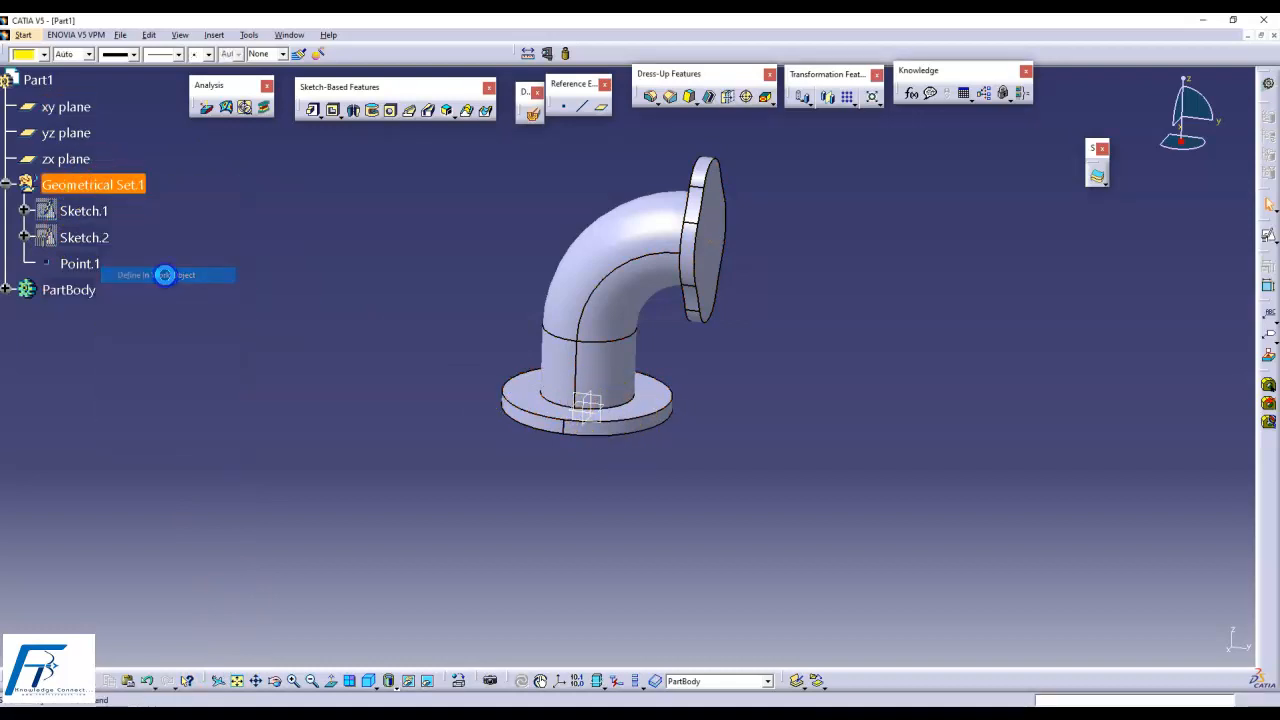
pyautogui.click(330, 304)
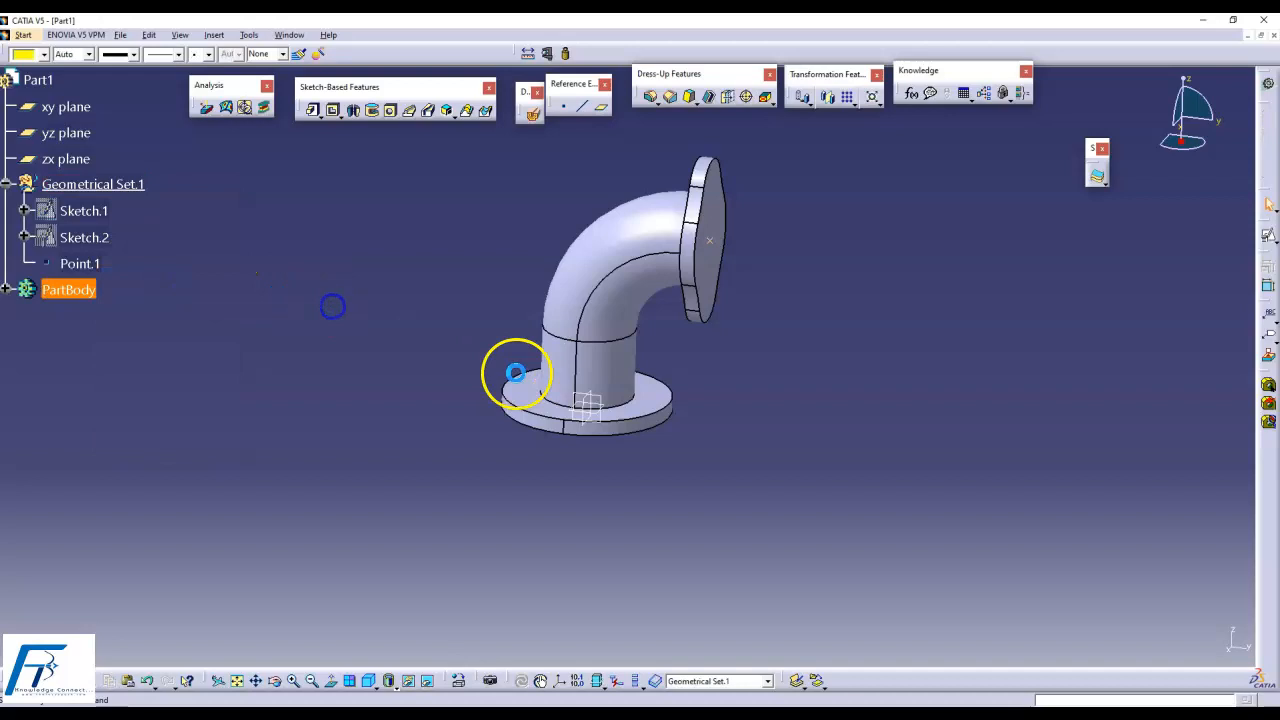
# - Open a positioned sketch on the xy plane inside Geometrical Set.1, keeping the implicit origin and orientation
pyautogui.doubleClick(600, 416)
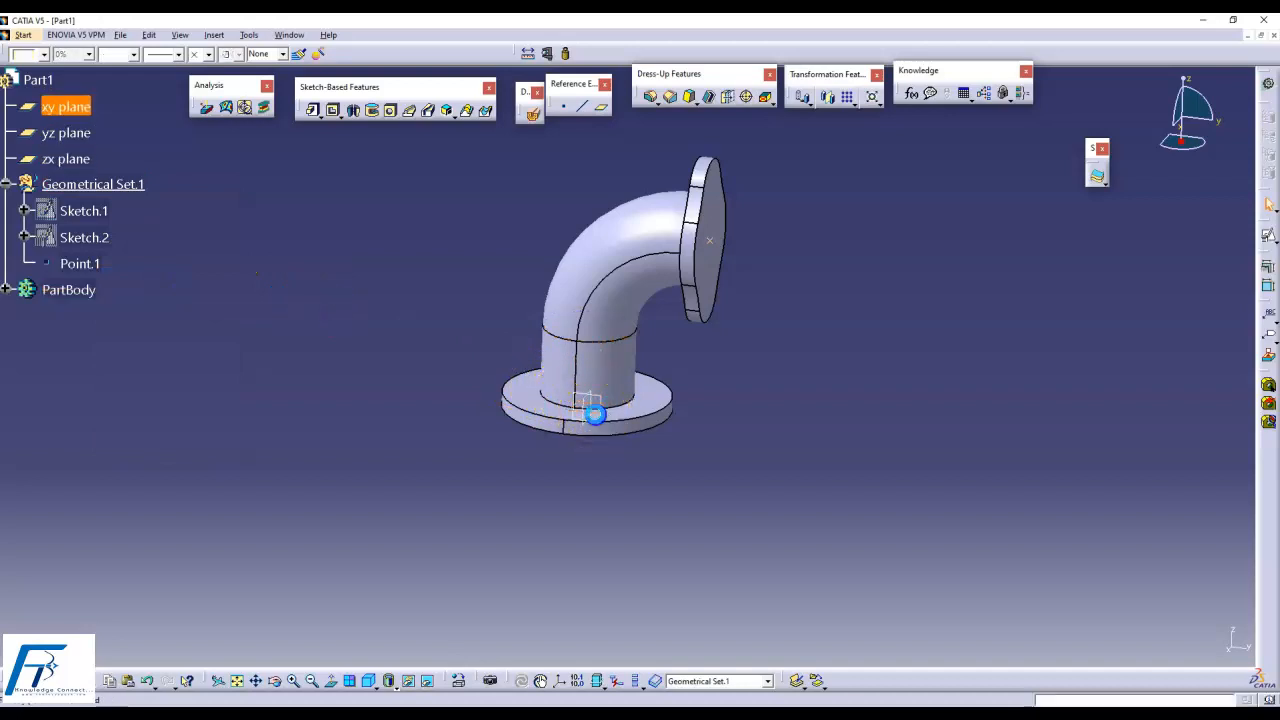
pyautogui.click(1264, 233)
pyautogui.click(987, 322)
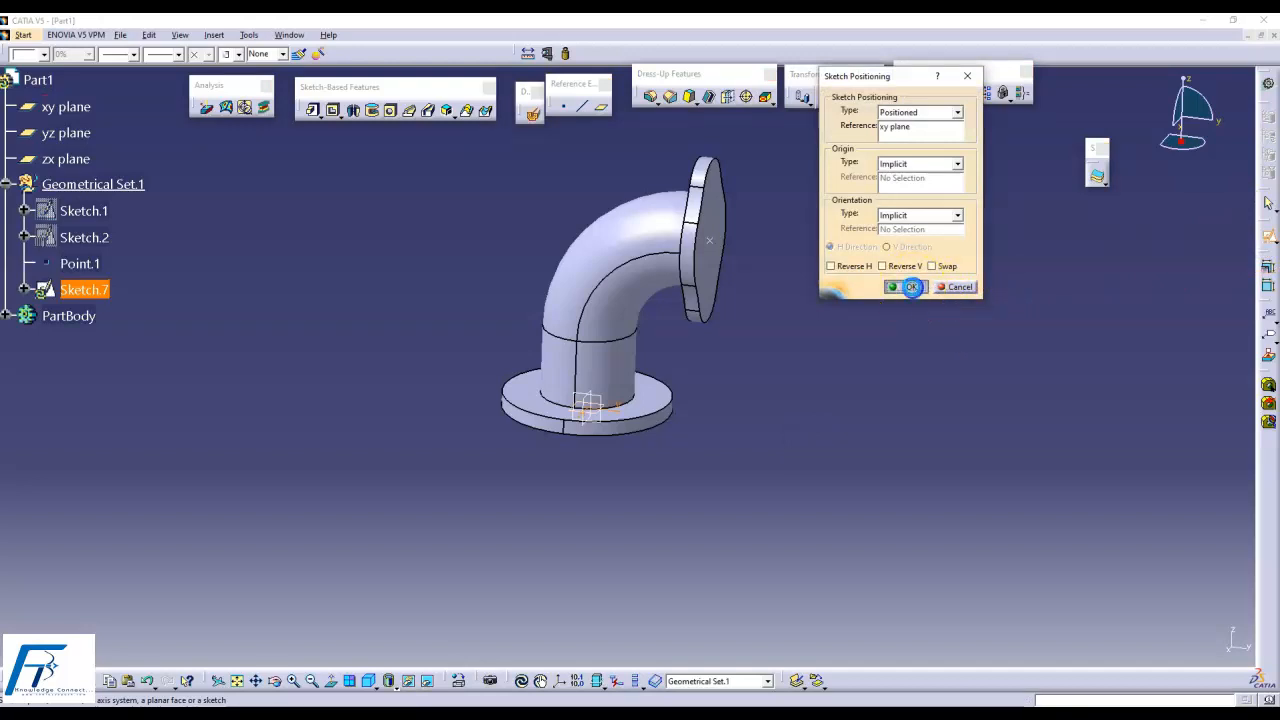
pyautogui.click(911, 287)
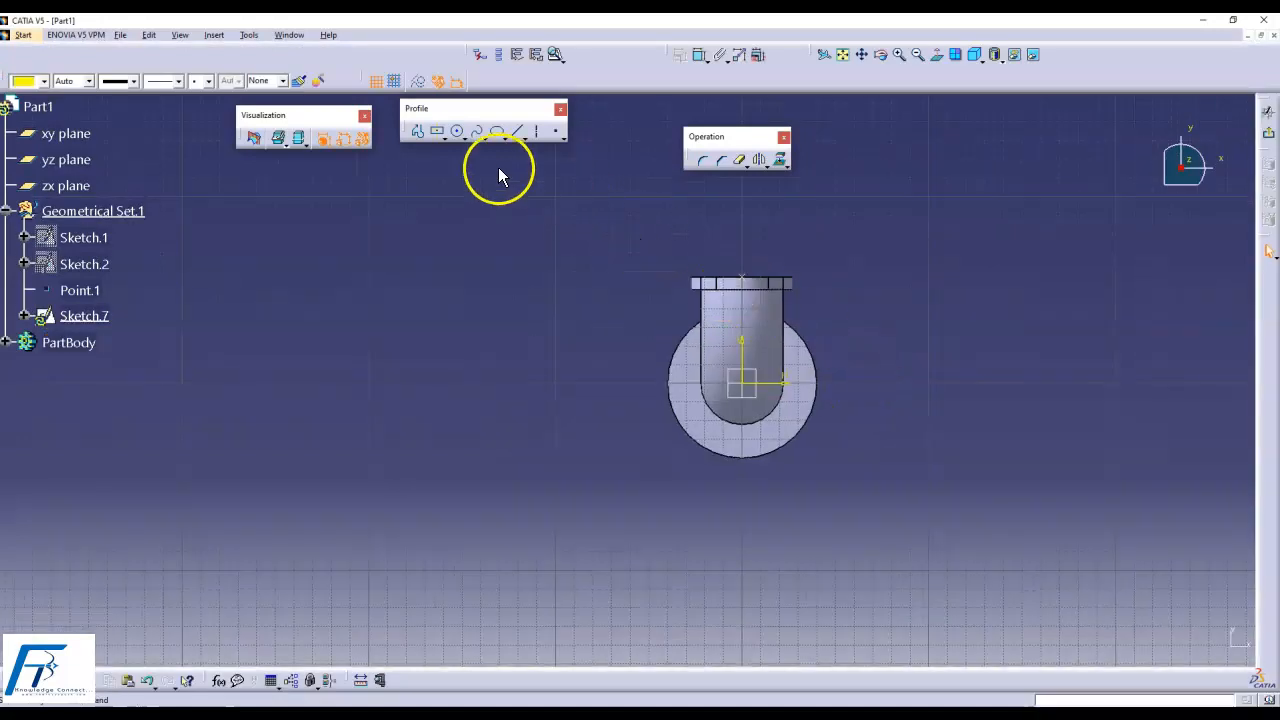
# - Draw a circle about 48 mm in diameter centred on the sketch origin and dimension its diameter
pyautogui.click(457, 131)
pyautogui.click(743, 386)
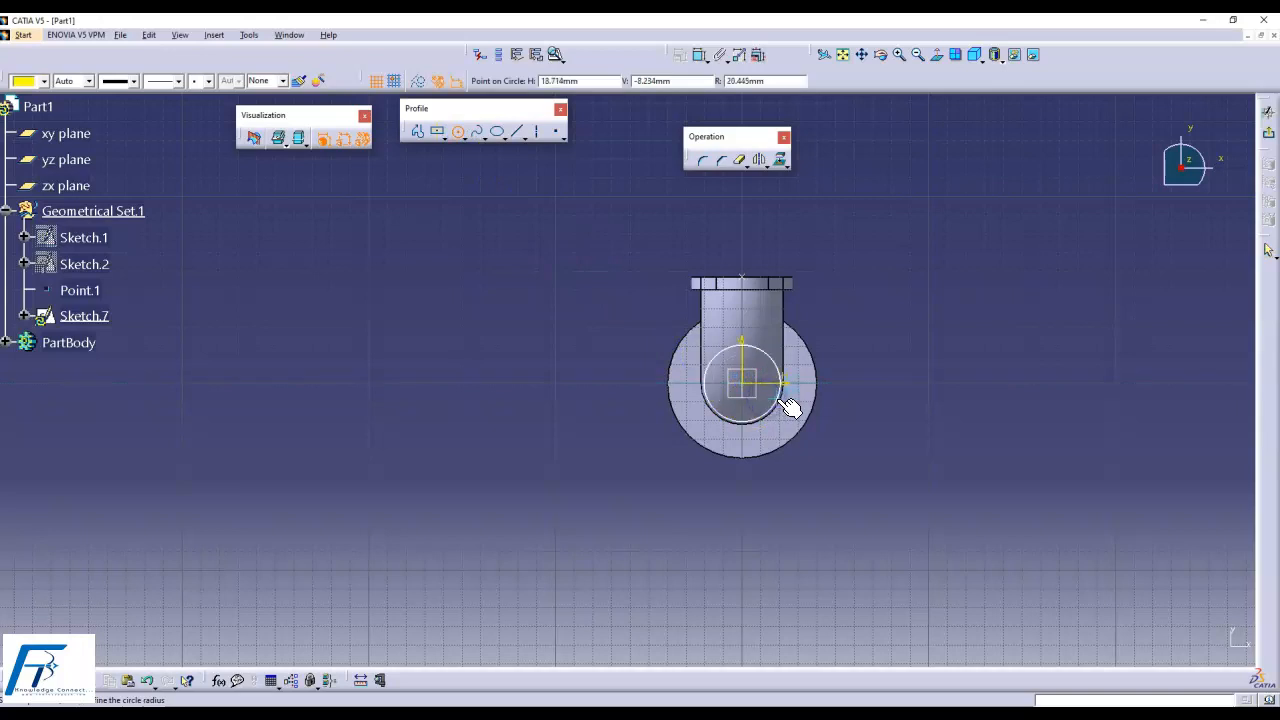
pyautogui.click(783, 402)
pyautogui.click(699, 54)
pyautogui.click(890, 371)
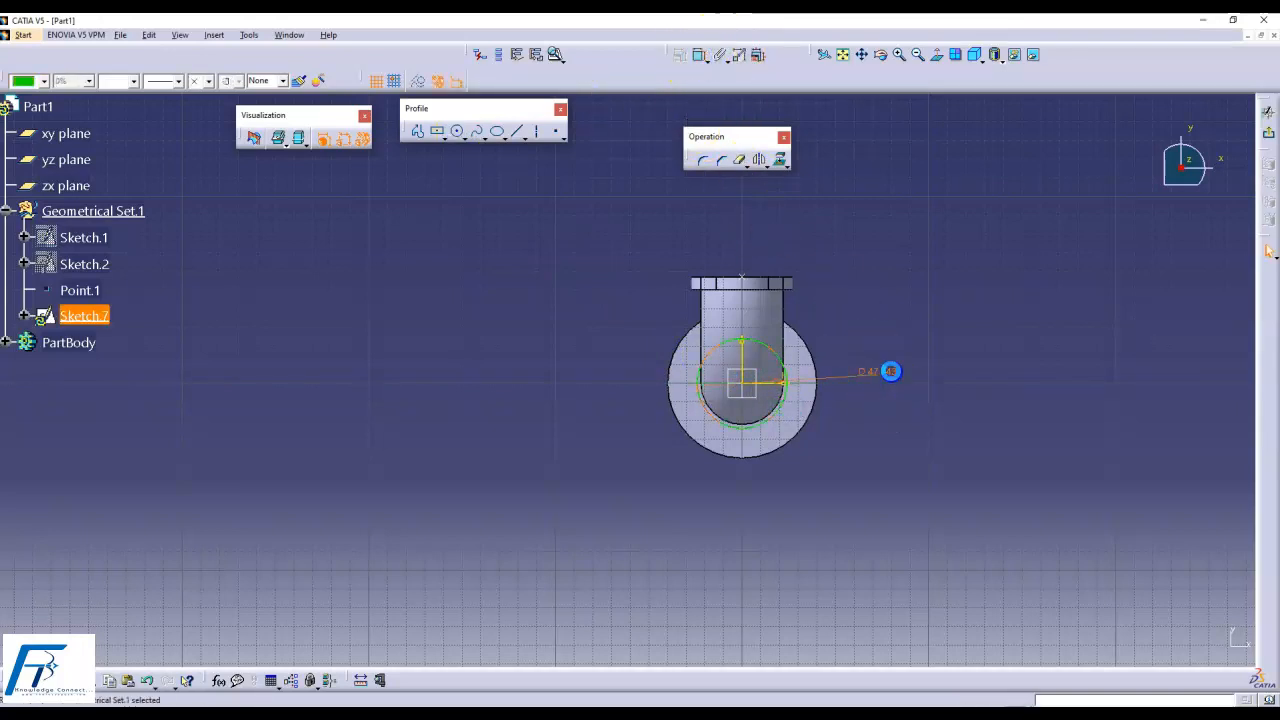
# - Switch the circle's dimension type to radius and set it to 28 mm
pyautogui.doubleClick(890, 371)
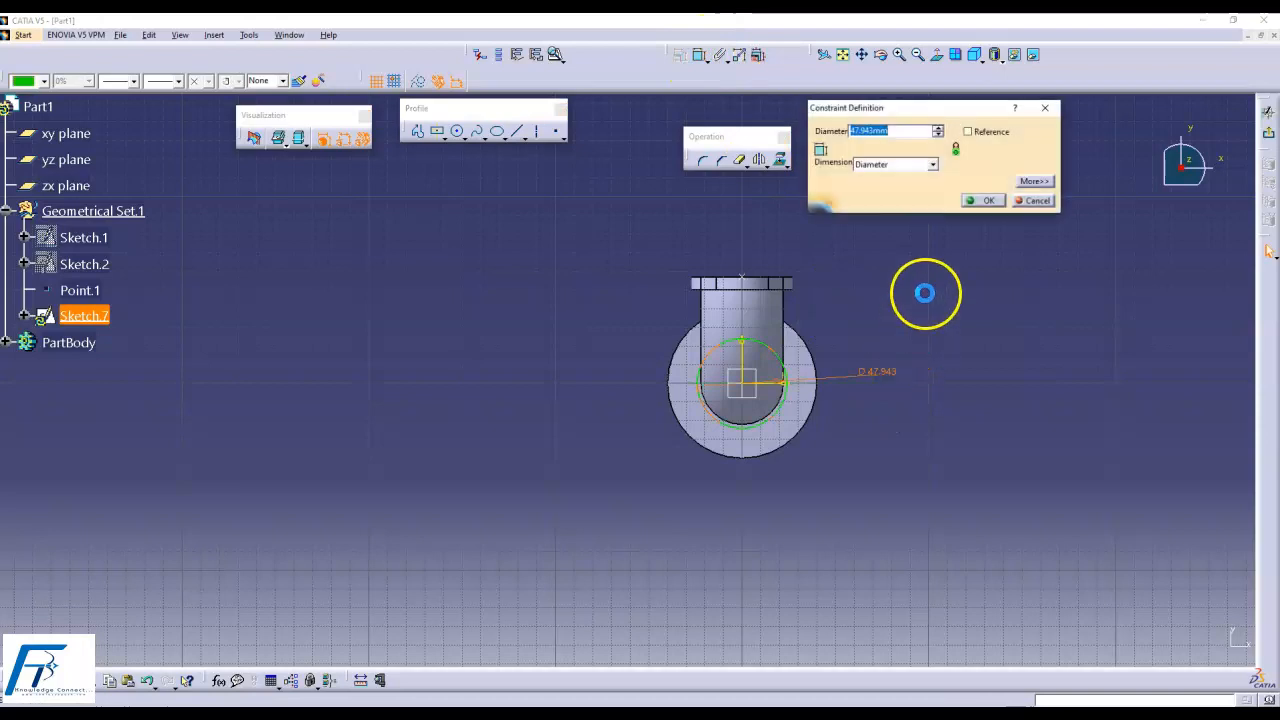
pyautogui.click(903, 168)
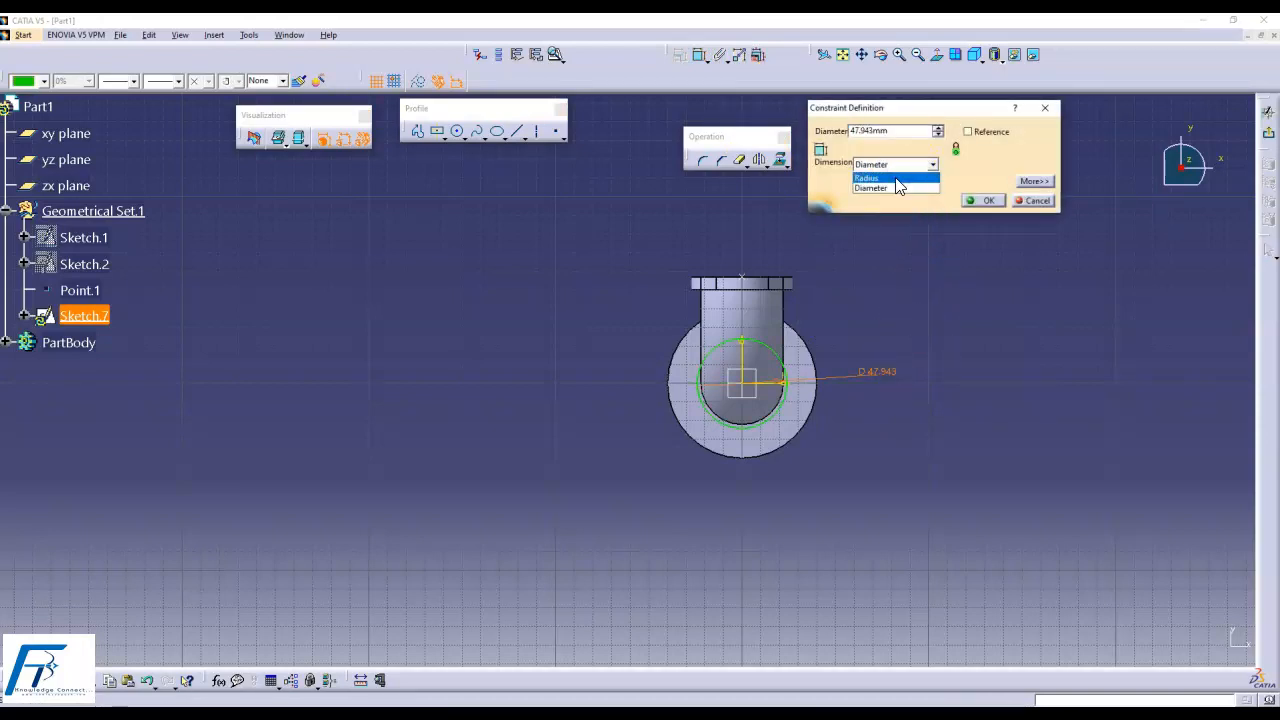
pyautogui.click(867, 178)
pyautogui.doubleClick(889, 131)
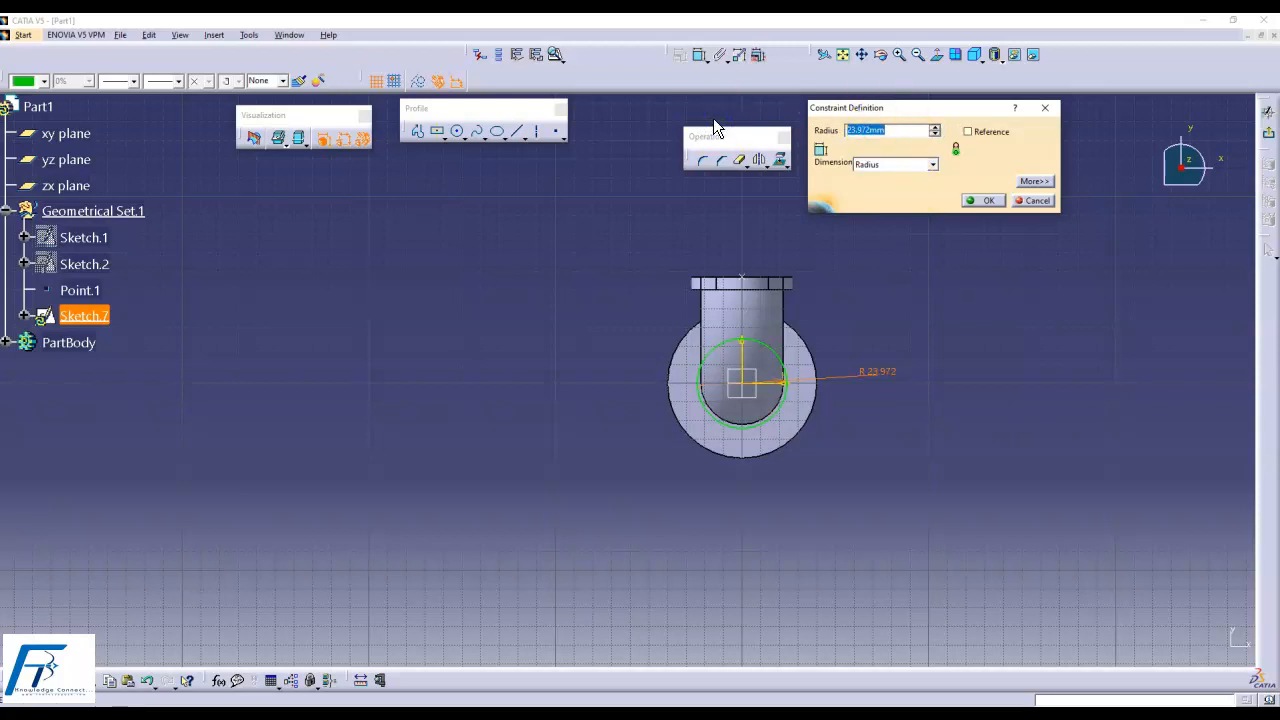
pyautogui.write('28')
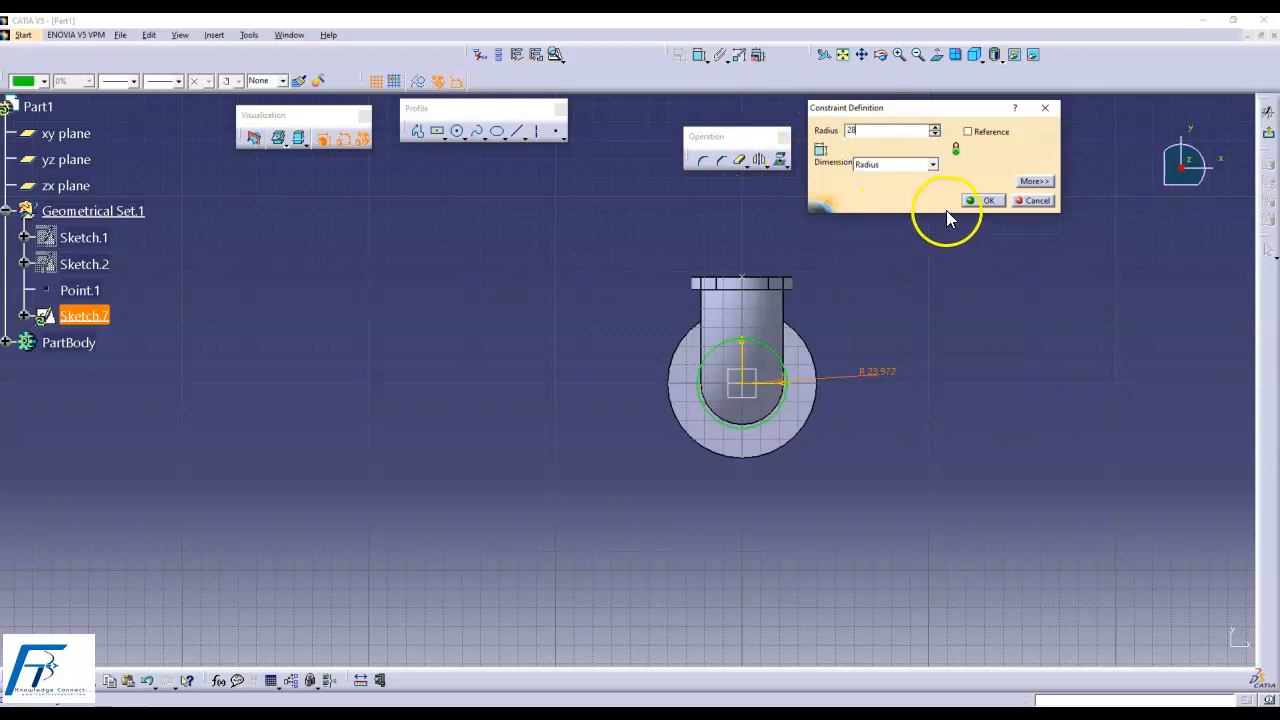
pyautogui.click(888, 163)
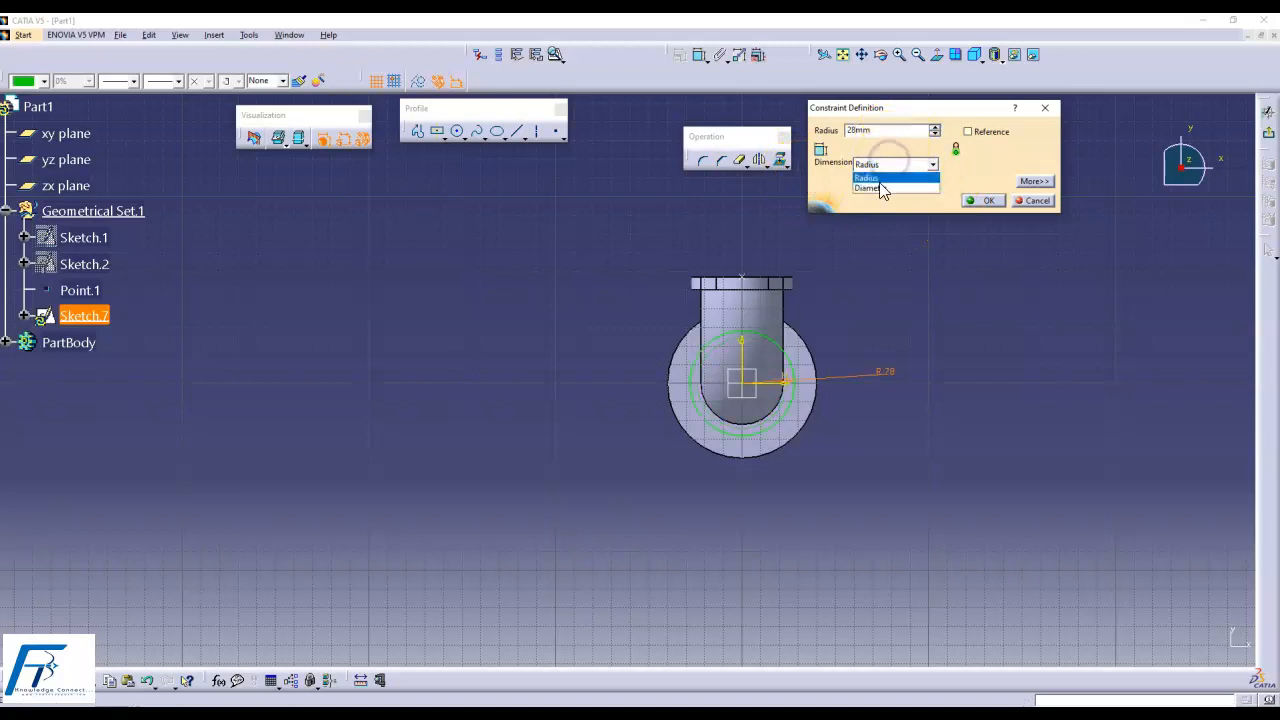
pyautogui.click(880, 178)
pyautogui.doubleClick(889, 130)
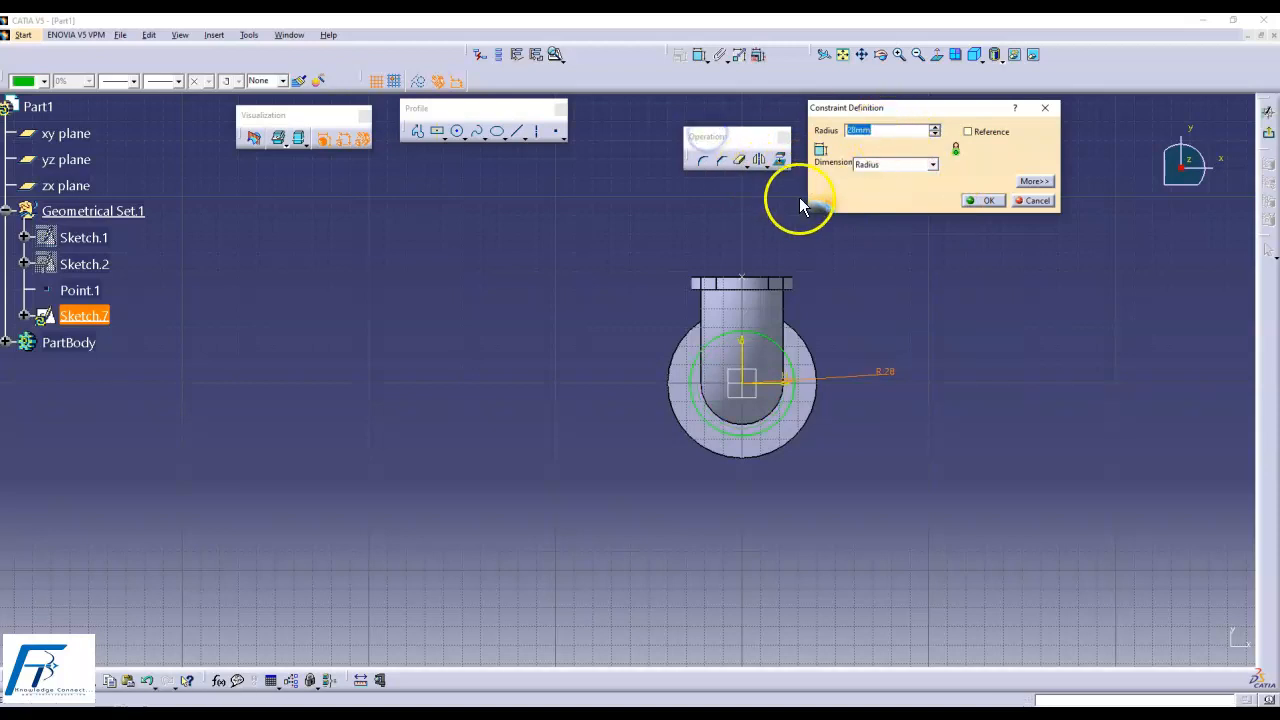
pyautogui.write('28')
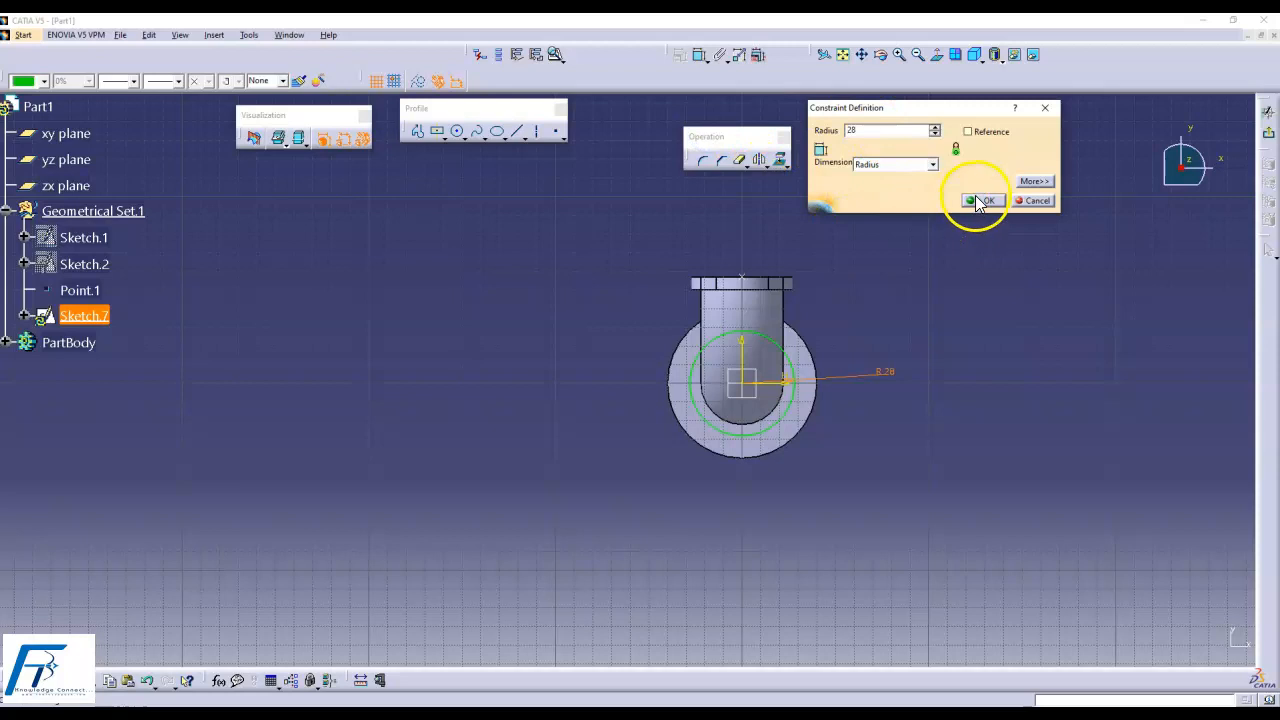
pyautogui.click(980, 202)
# - Switch the circle's dimension type to diameter and set it to 28 mm
pyautogui.moveTo(780, 514); pyautogui.dragTo(848, 334, button='middle')
pyautogui.doubleClick(880, 328)
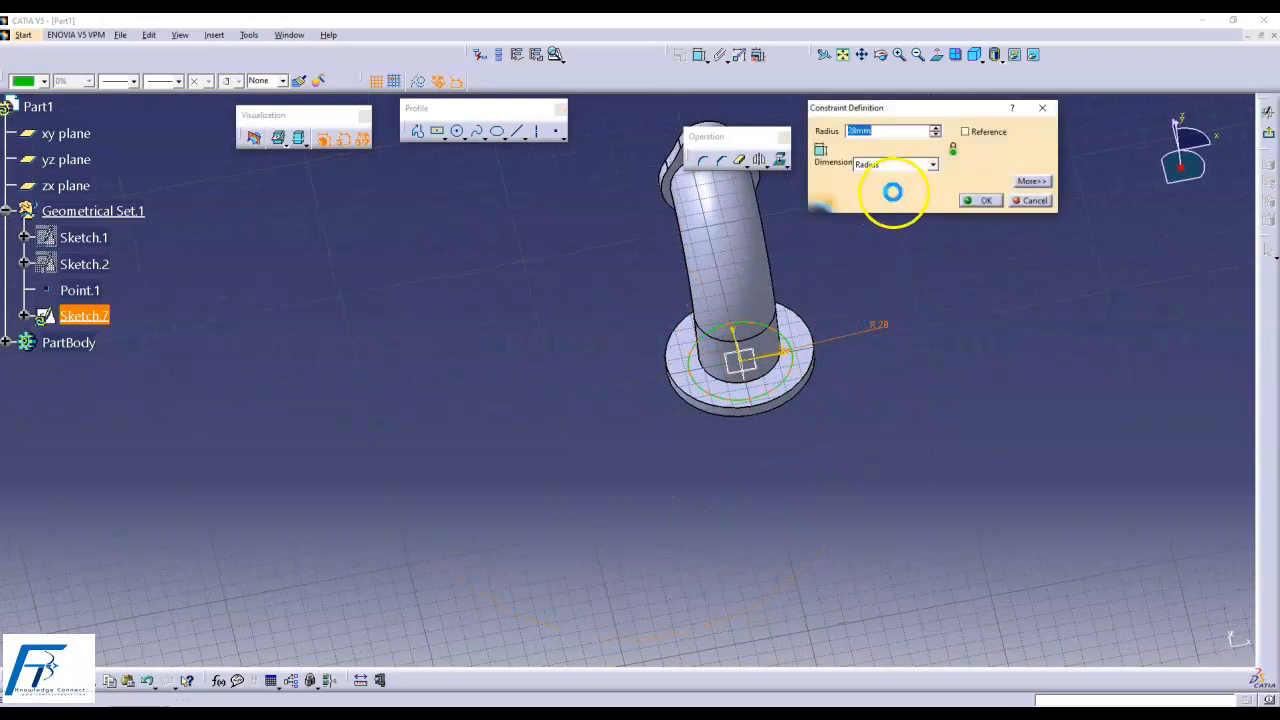
pyautogui.click(897, 166)
pyautogui.click(876, 189)
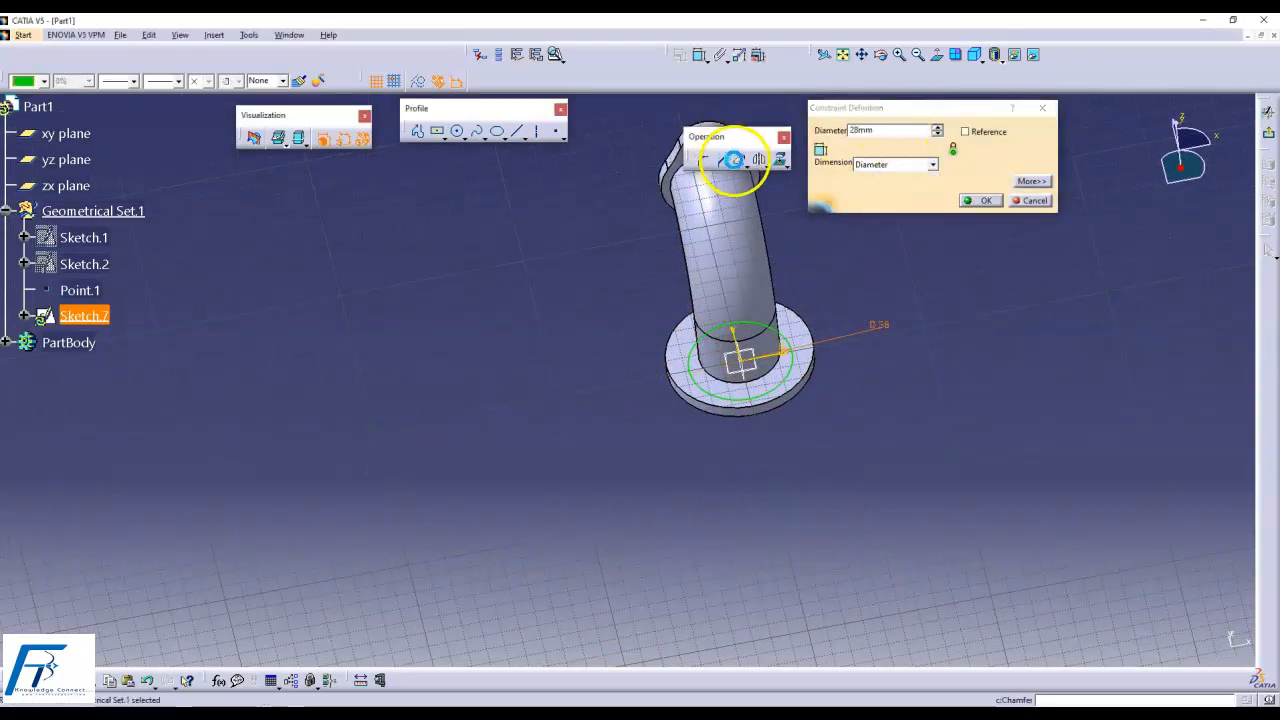
pyautogui.press('Return')
pyautogui.moveTo(908, 417)
pyautogui.mouseDown(button='middle')
pyautogui.moveTo(696, 430)
pyautogui.moveTo(790, 345)
pyautogui.mouseUp(button='middle')
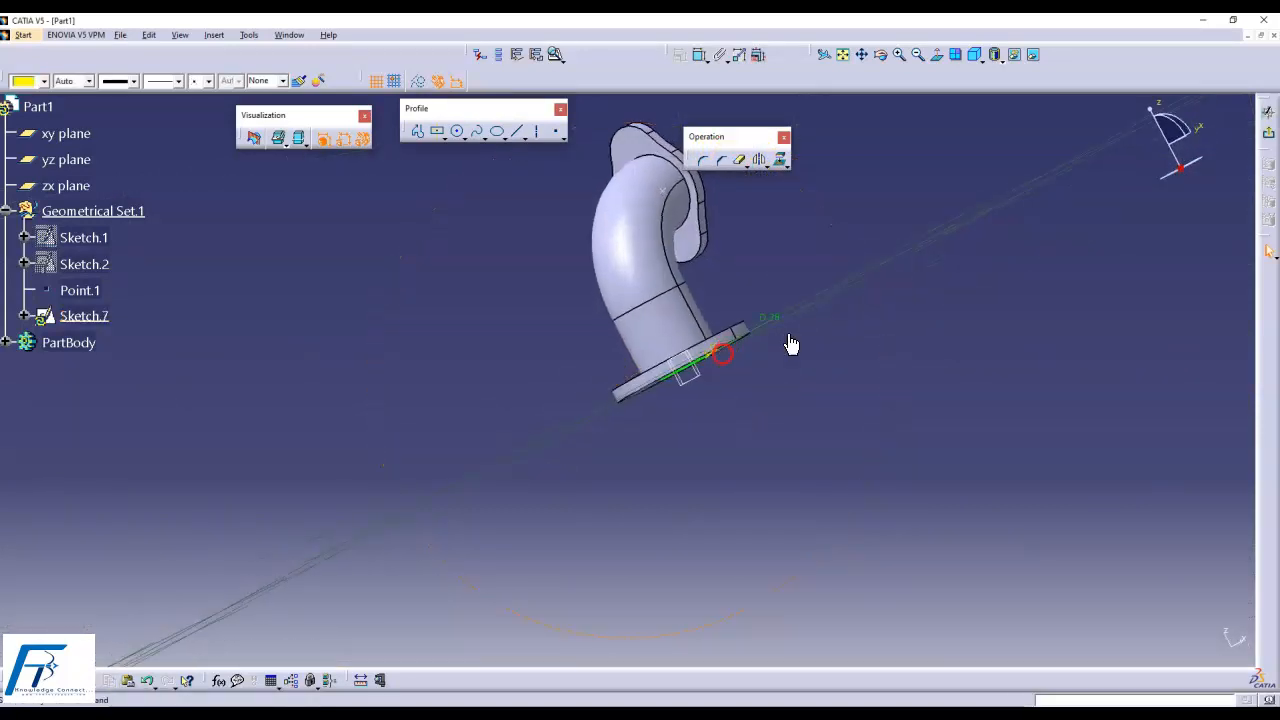
# - Exit the sketch and show the hidden Sketch.1 with the pipe's centre curve
pyautogui.click(1269, 137)
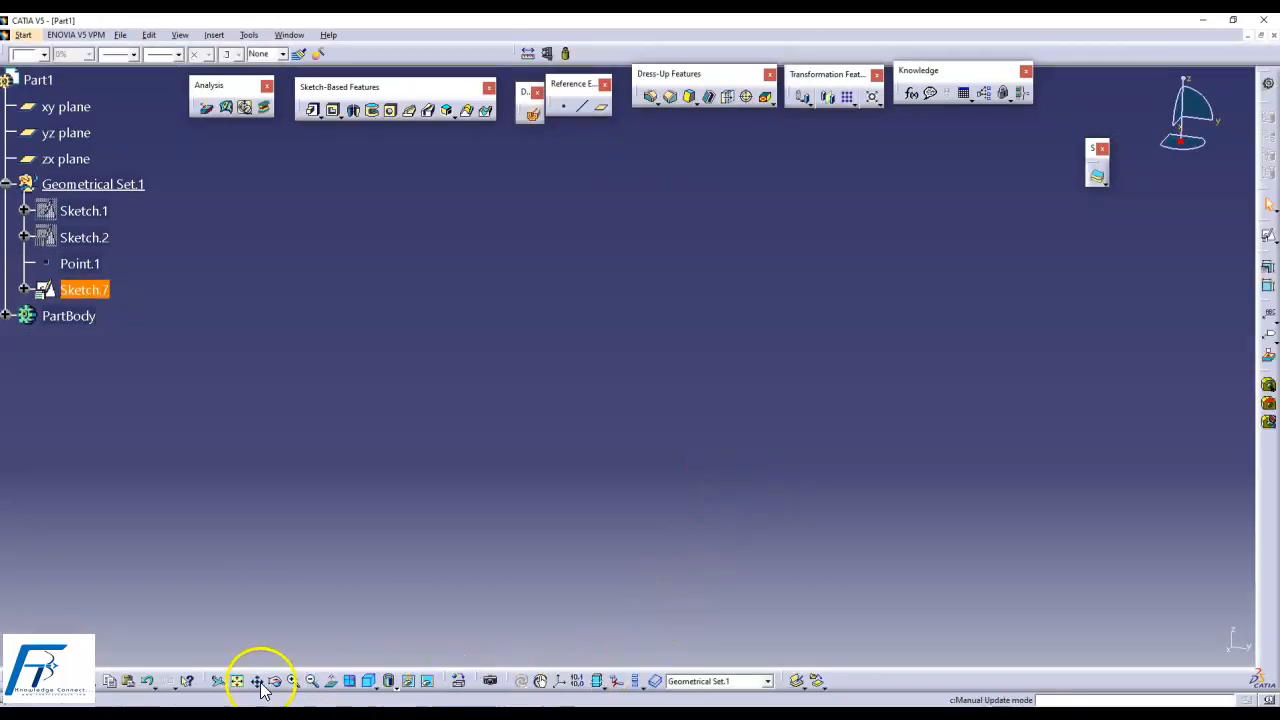
pyautogui.click(228, 681)
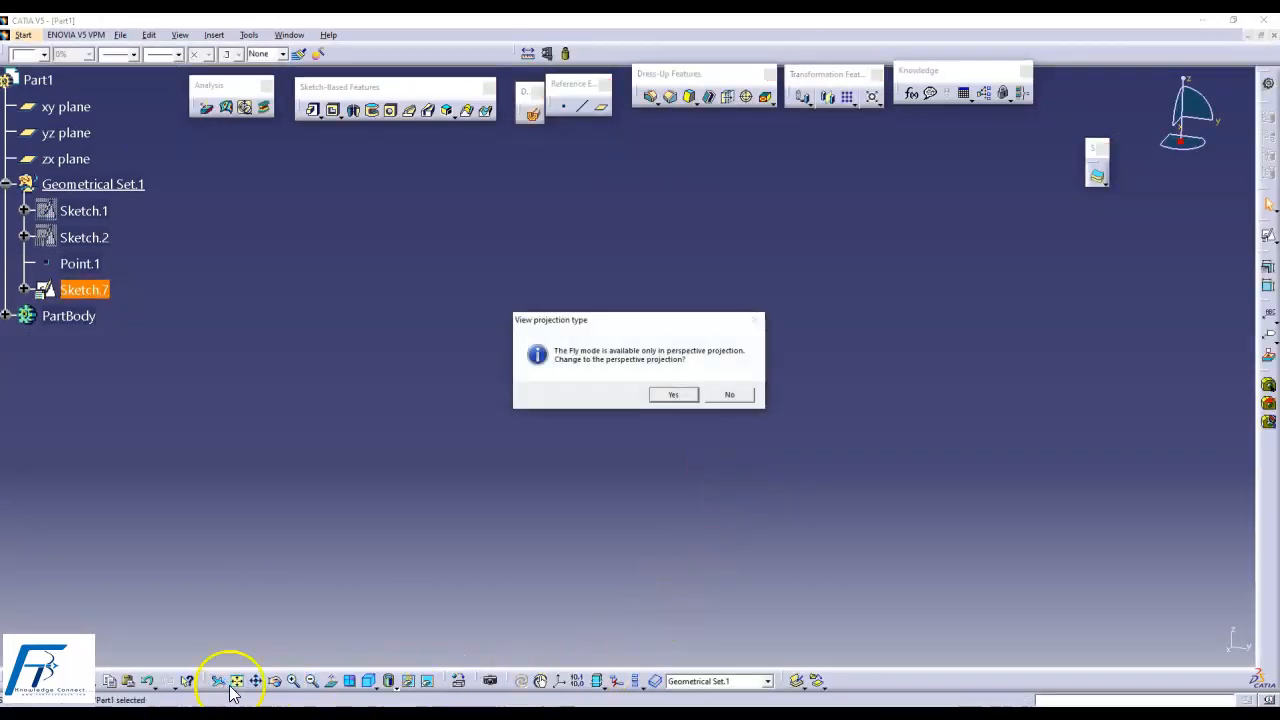
pyautogui.click(742, 398)
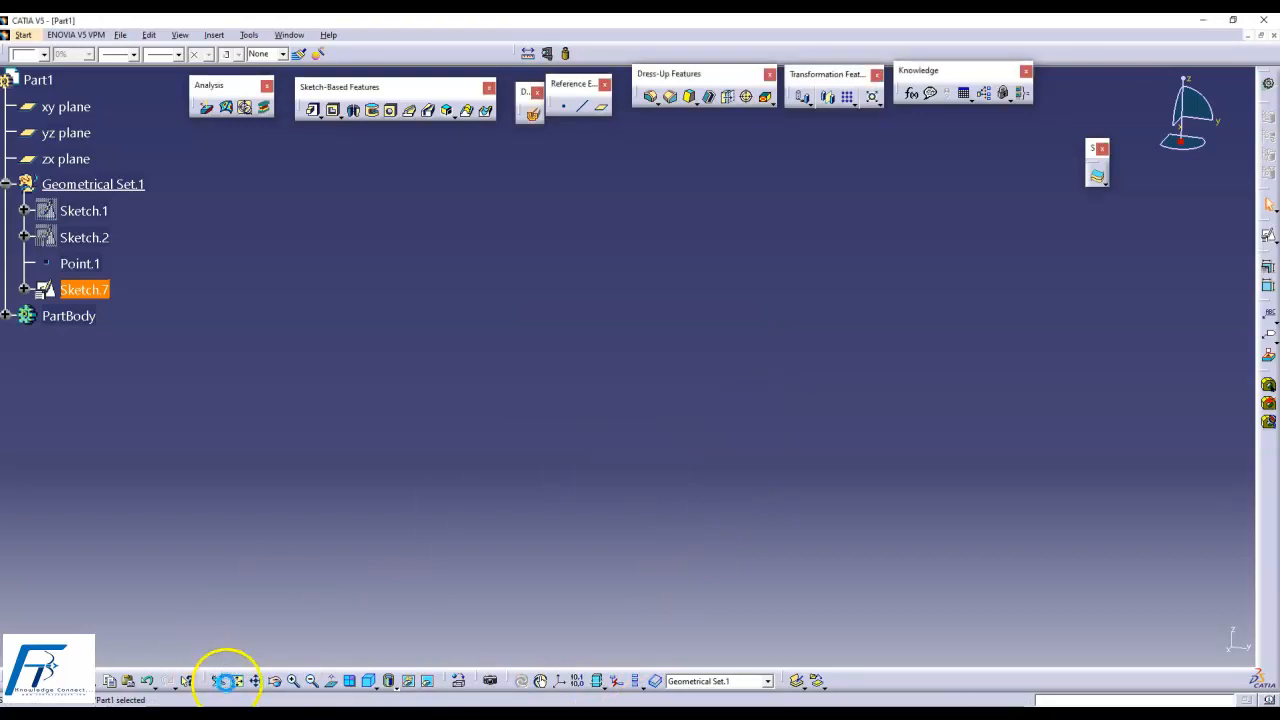
pyautogui.click(237, 681)
pyautogui.moveTo(560, 514)
pyautogui.mouseDown(button='middle')
pyautogui.moveTo(623, 480)
pyautogui.moveTo(633, 162)
pyautogui.moveTo(606, 143)
pyautogui.moveTo(640, 294)
pyautogui.moveTo(749, 374)
pyautogui.mouseUp(button='middle')
pyautogui.click(82, 186)
pyautogui.click(92, 211)
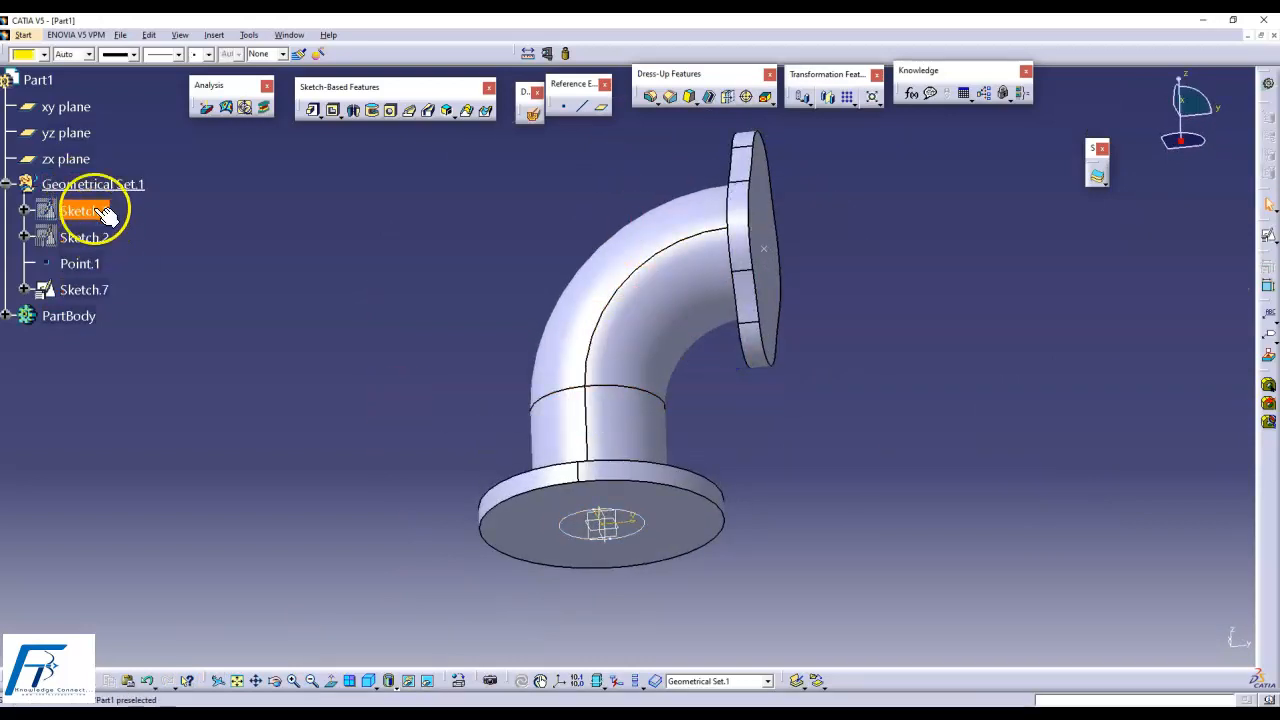
pyautogui.rightClick(100, 211)
pyautogui.click(131, 249)
# - Cut a slot through the elbow using Sketch.7 as profile and Sketch.1 as centre curve, with Keep angle profile control
pyautogui.moveTo(458, 268); pyautogui.dragTo(560, 200, button='middle')
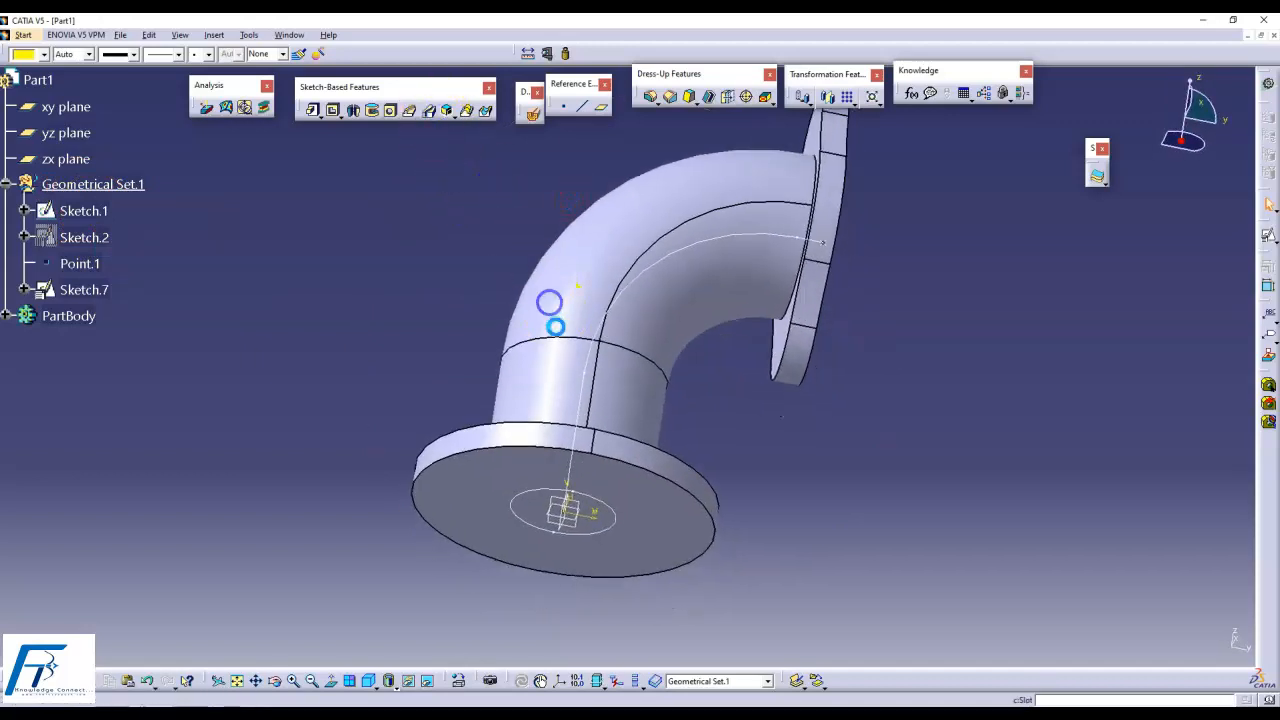
pyautogui.click(568, 317)
pyautogui.click(736, 396)
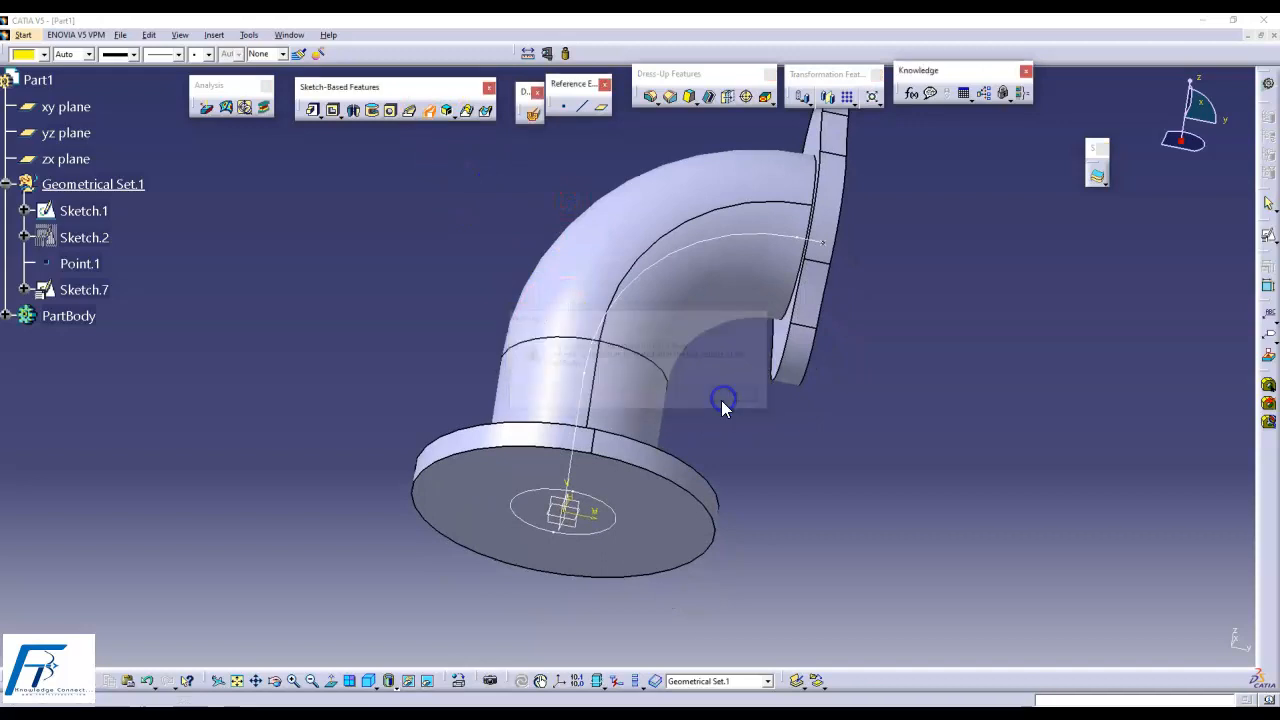
pyautogui.click(594, 507)
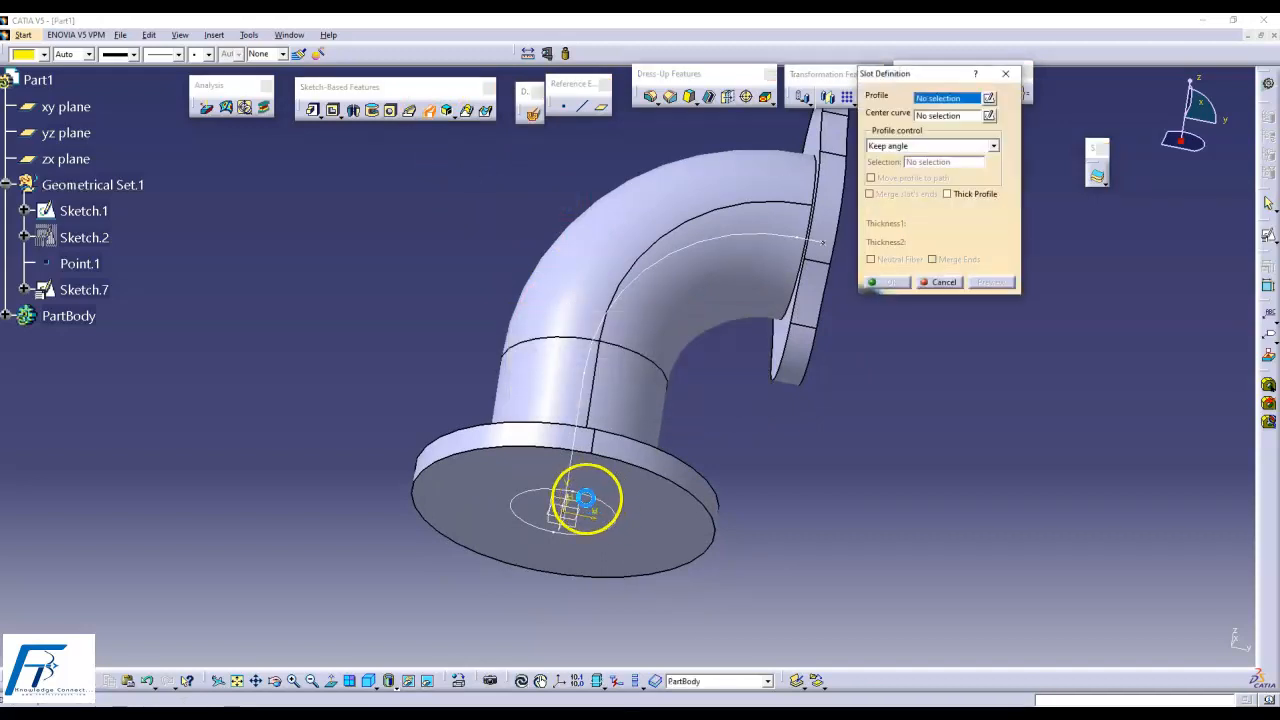
pyautogui.click(594, 503)
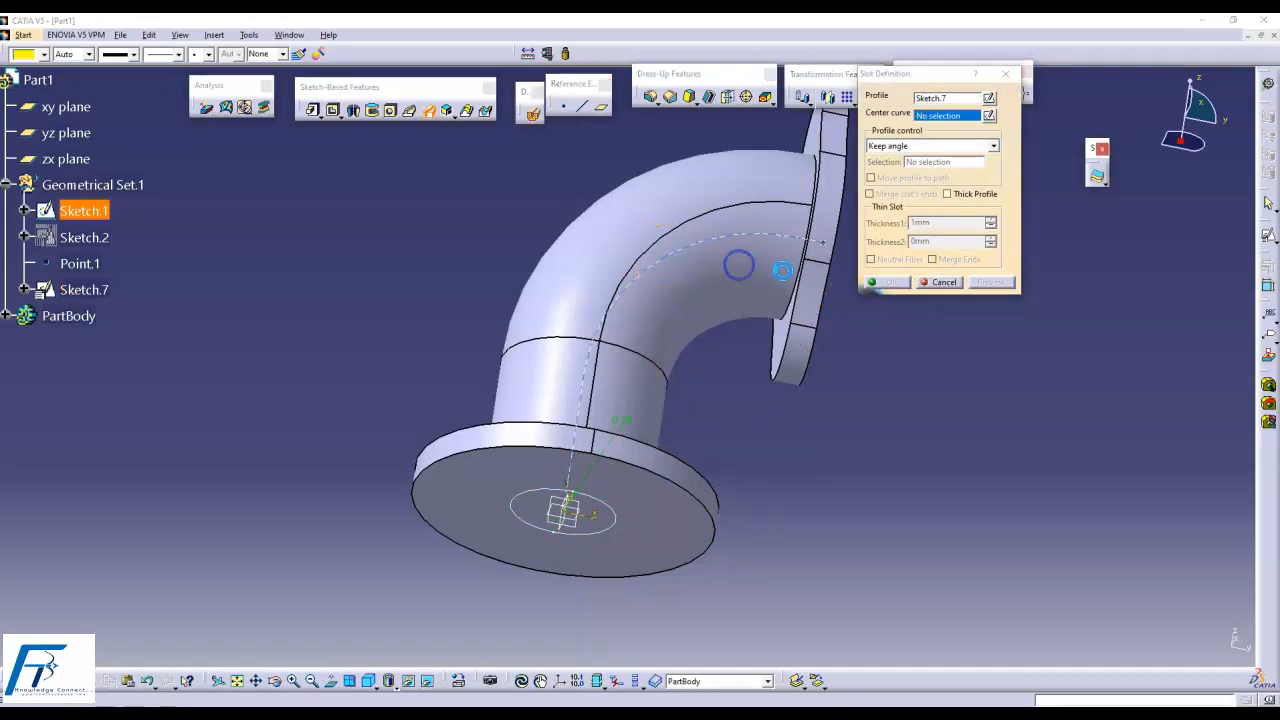
pyautogui.click(766, 240)
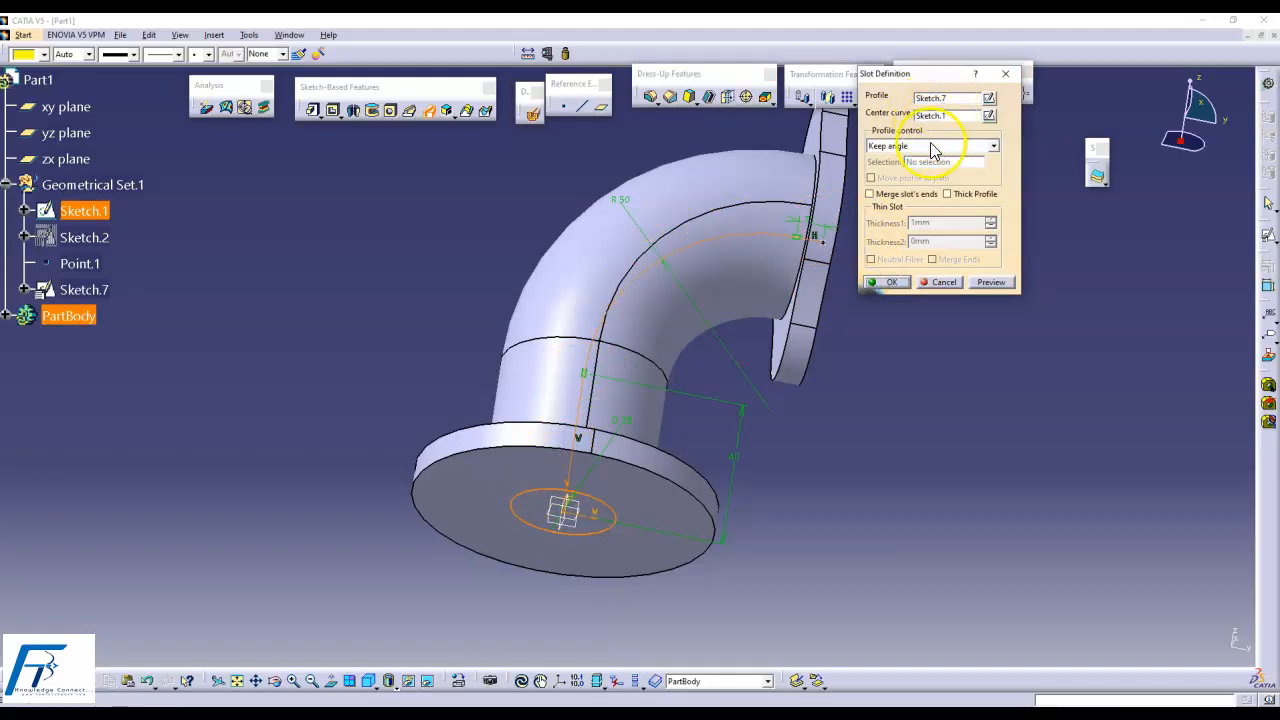
pyautogui.click(895, 282)
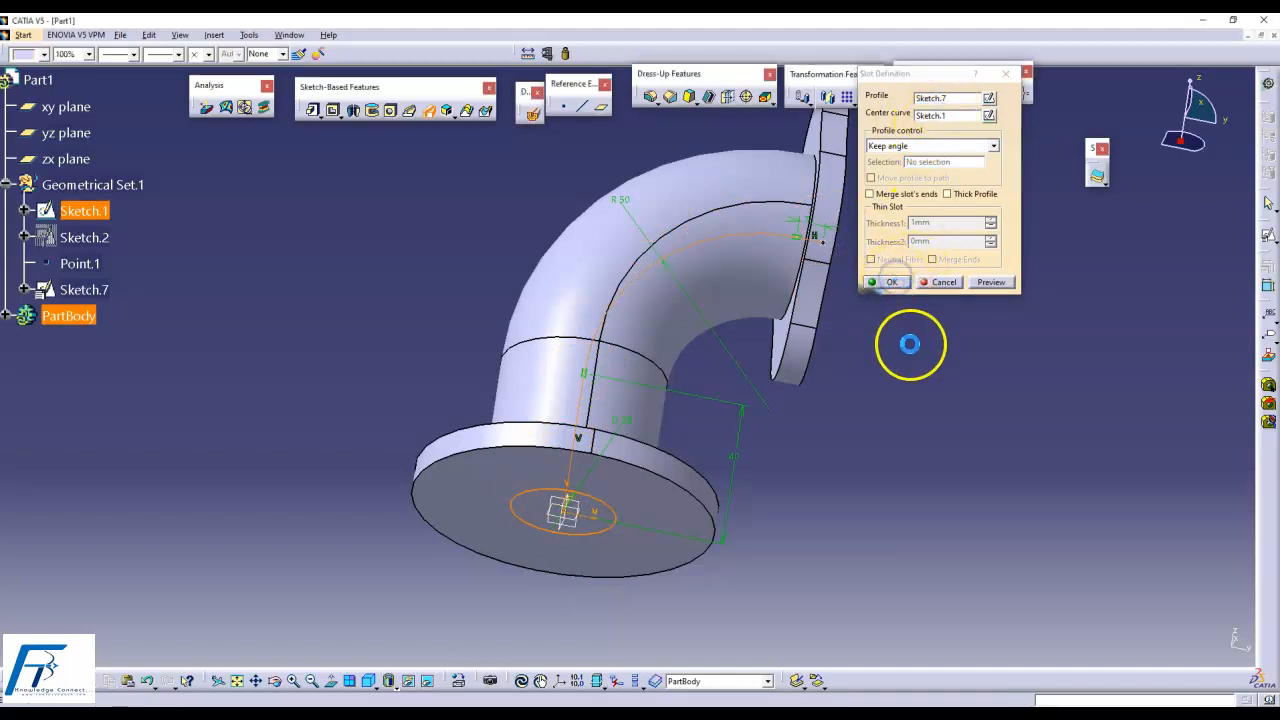
pyautogui.moveTo(901, 340); pyautogui.dragTo(531, 508, button='middle')
# - Consult the Housing.pdf drawing for the dimensions of the flange holes
pyautogui.click(328, 714)
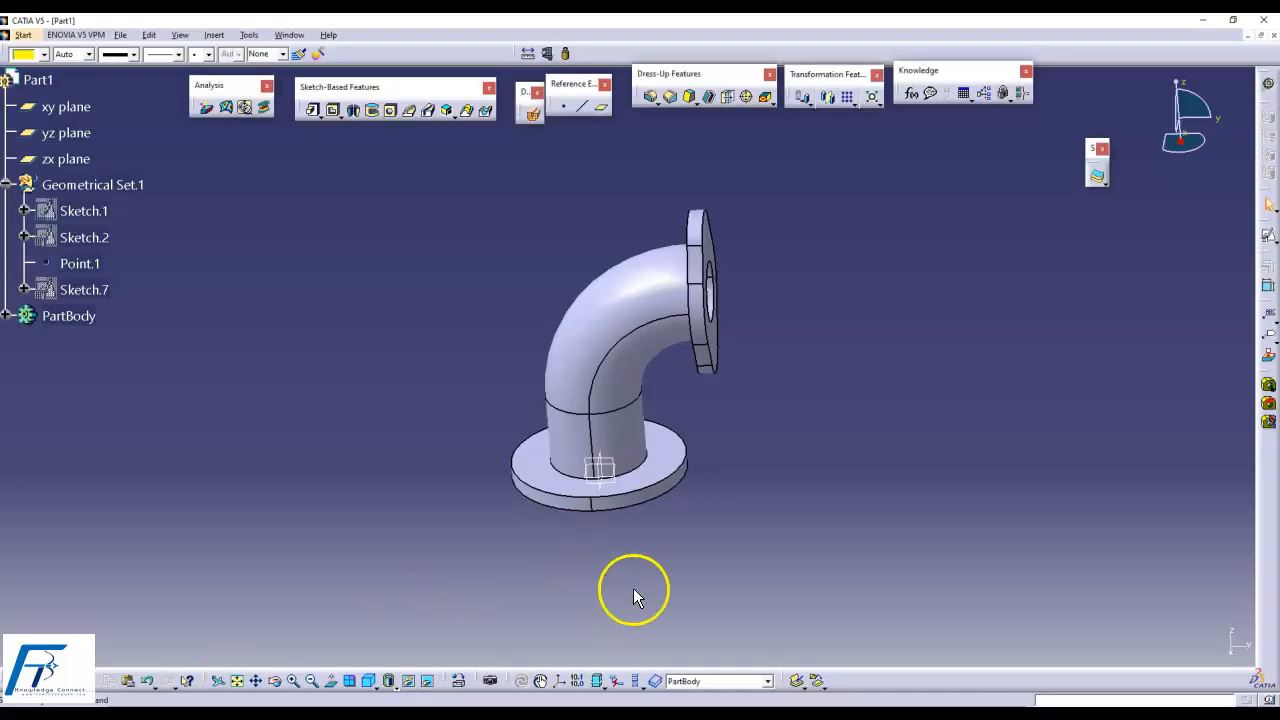
pyautogui.moveTo(634, 594)
pyautogui.mouseDown(button='middle')
pyautogui.moveTo(546, 591)
pyautogui.moveTo(647, 545)
pyautogui.moveTo(651, 557)
pyautogui.moveTo(560, 570)
pyautogui.mouseUp(button='middle')
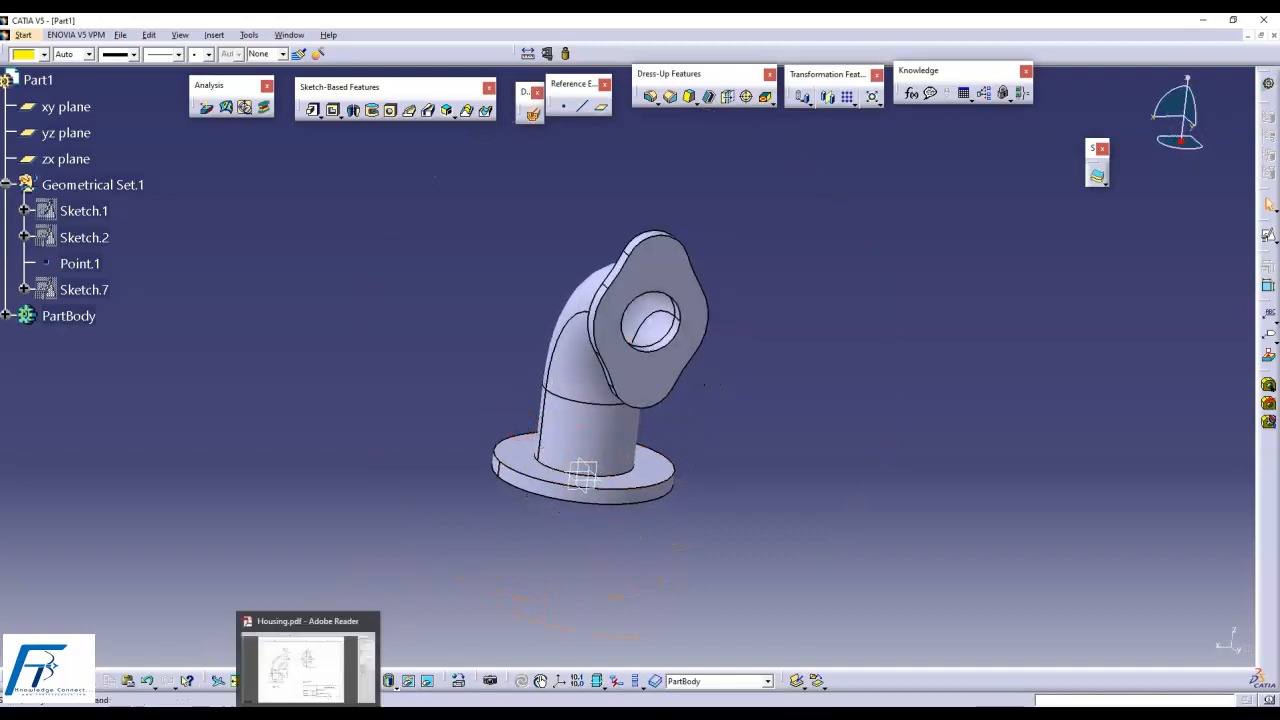
pyautogui.click(329, 662)
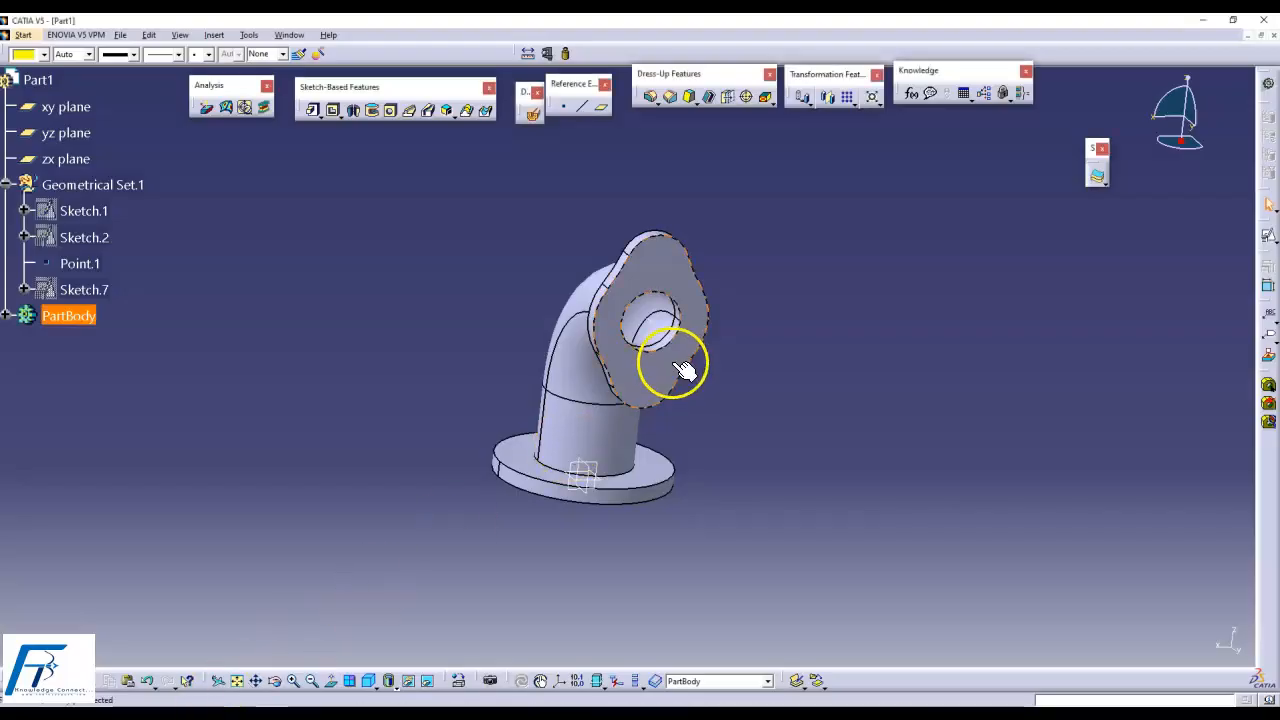
pyautogui.click(652, 253)
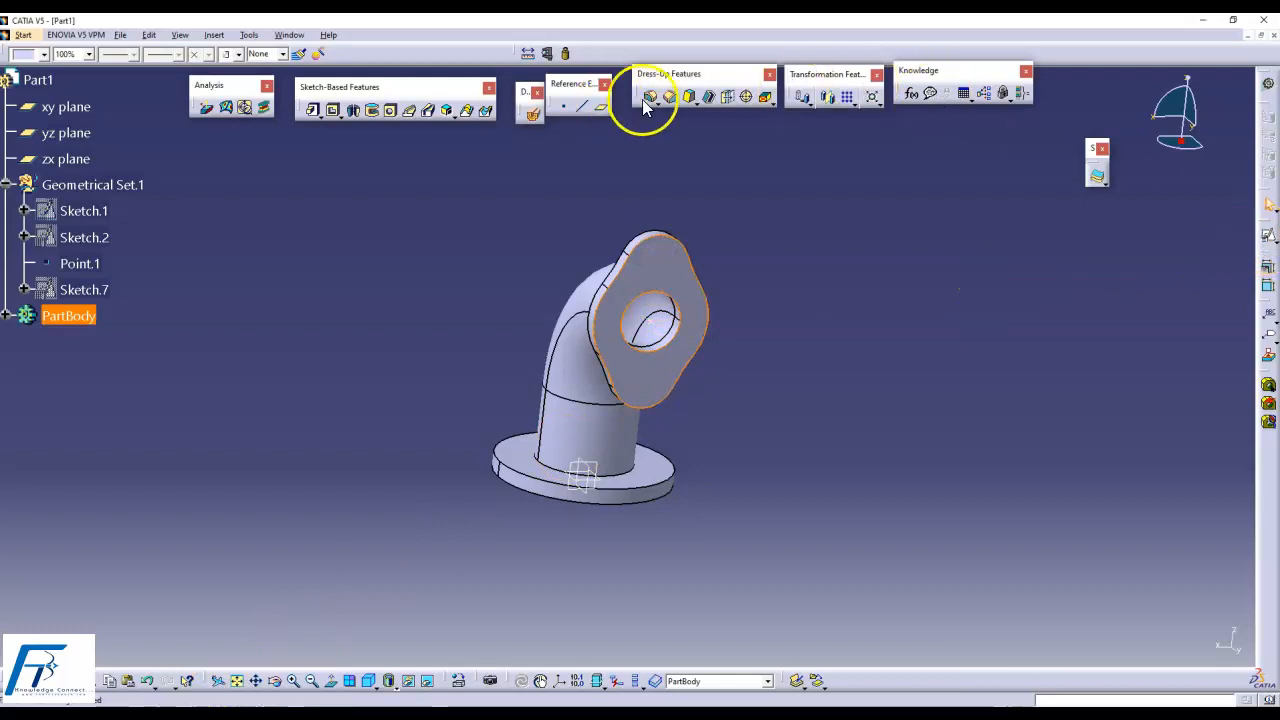
pyautogui.click(390, 112)
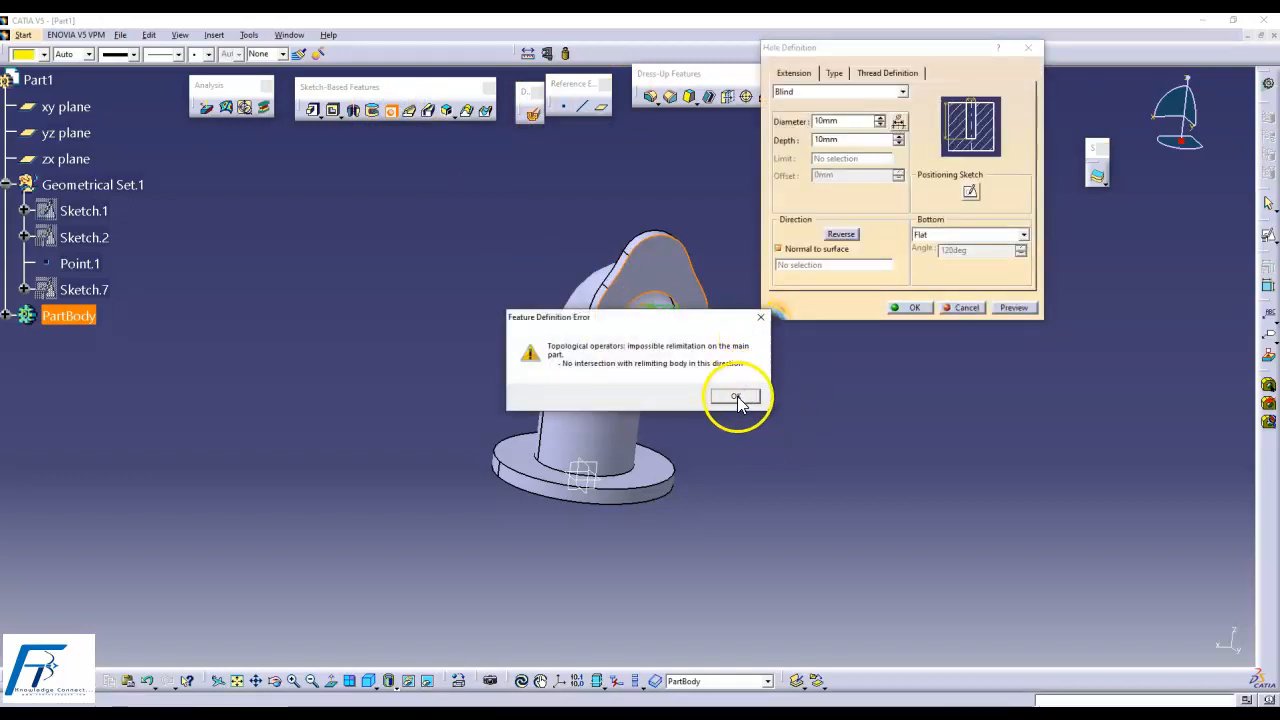
pyautogui.moveTo(702, 320); pyautogui.dragTo(912, 342)
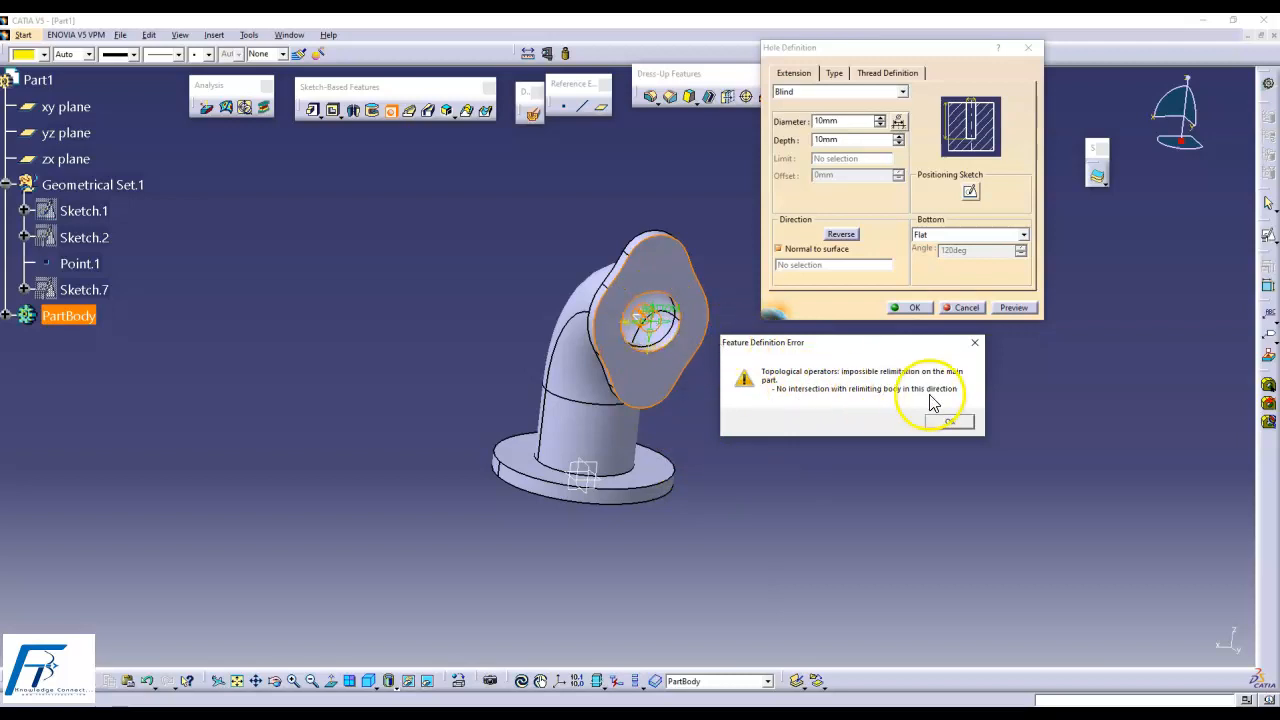
pyautogui.click(949, 424)
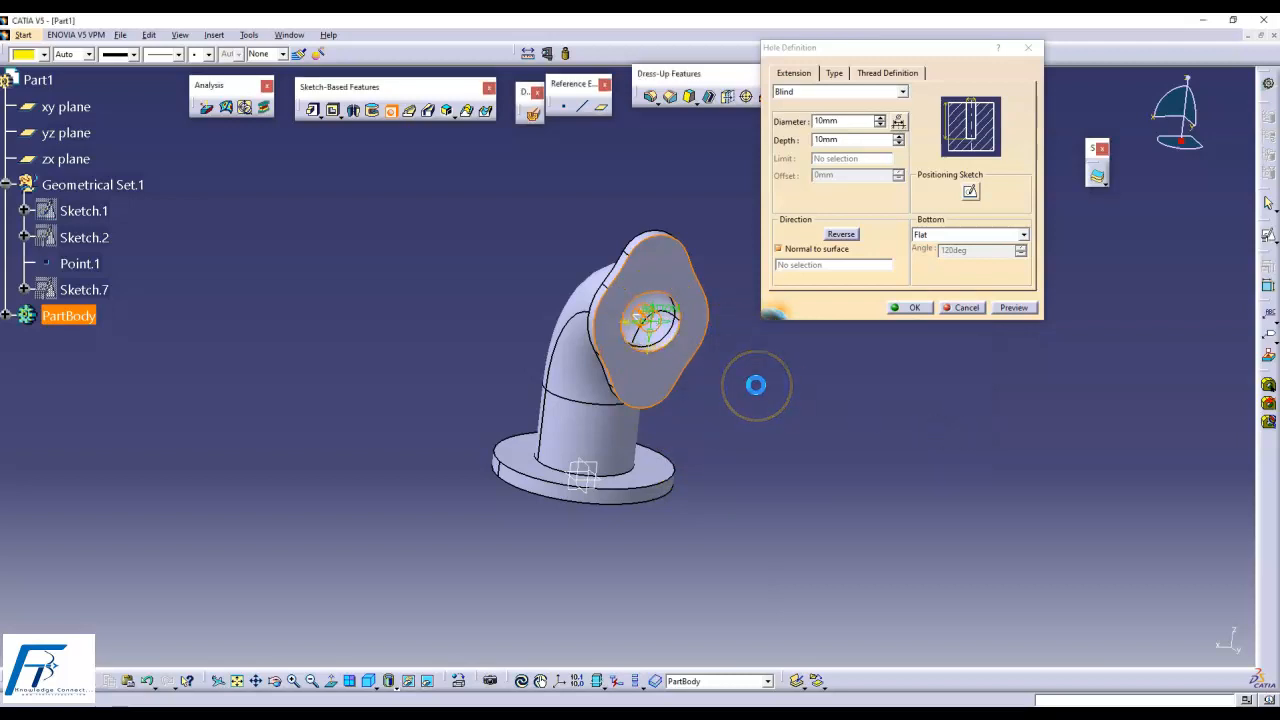
pyautogui.click(652, 320)
pyautogui.click(891, 403)
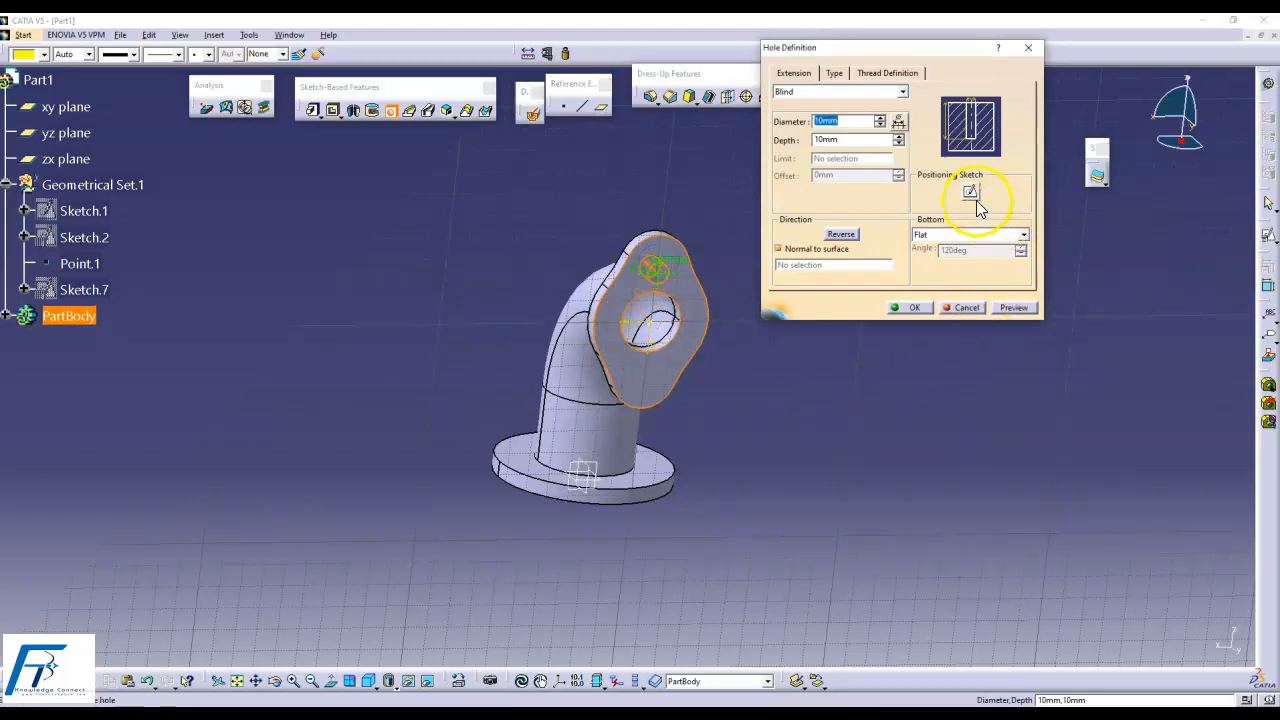
pyautogui.click(966, 308)
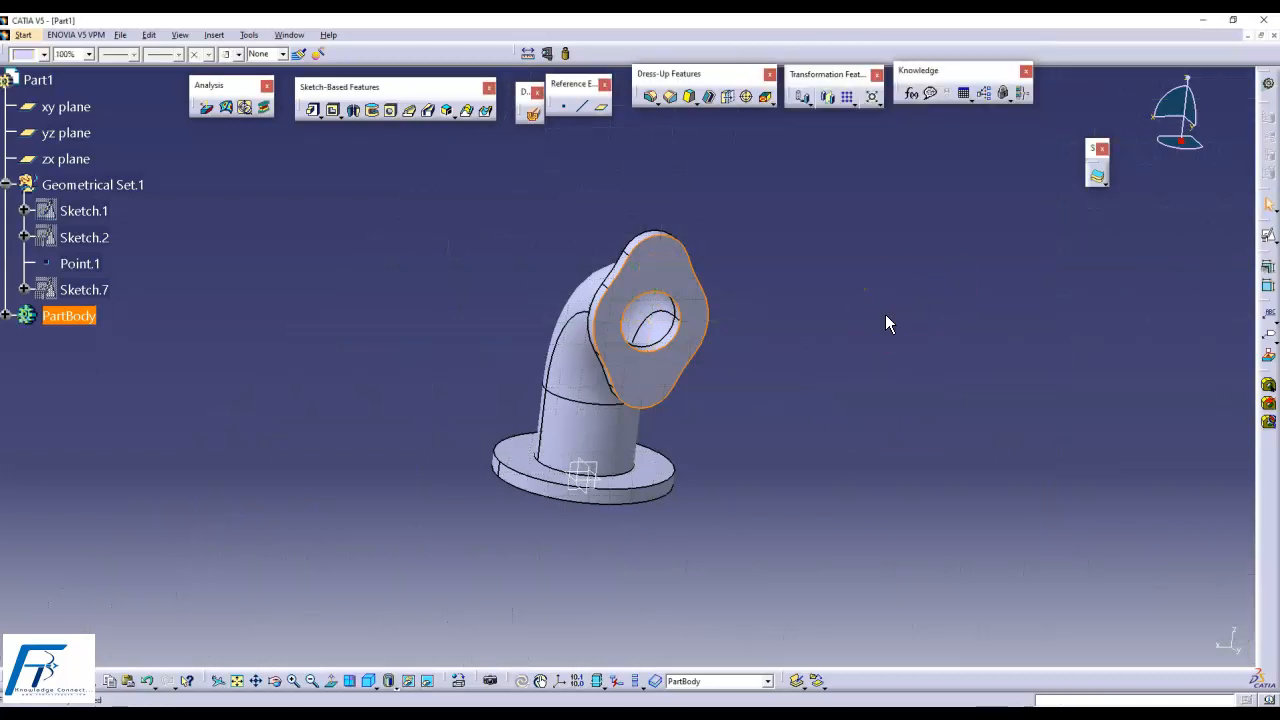
pyautogui.click(406, 200)
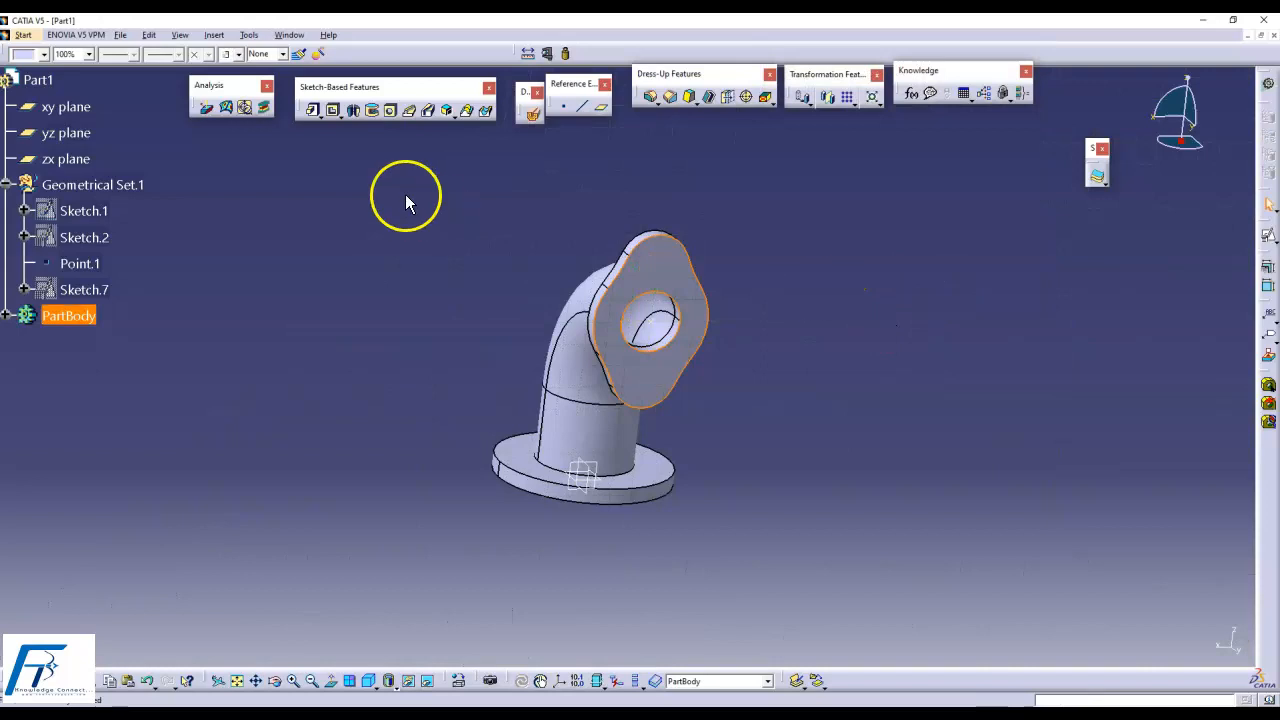
# - Start a hole on the lobed flange's outer face and move its position from the bore to the upper lobe
pyautogui.click(663, 269)
pyautogui.click(616, 246)
pyautogui.click(389, 112)
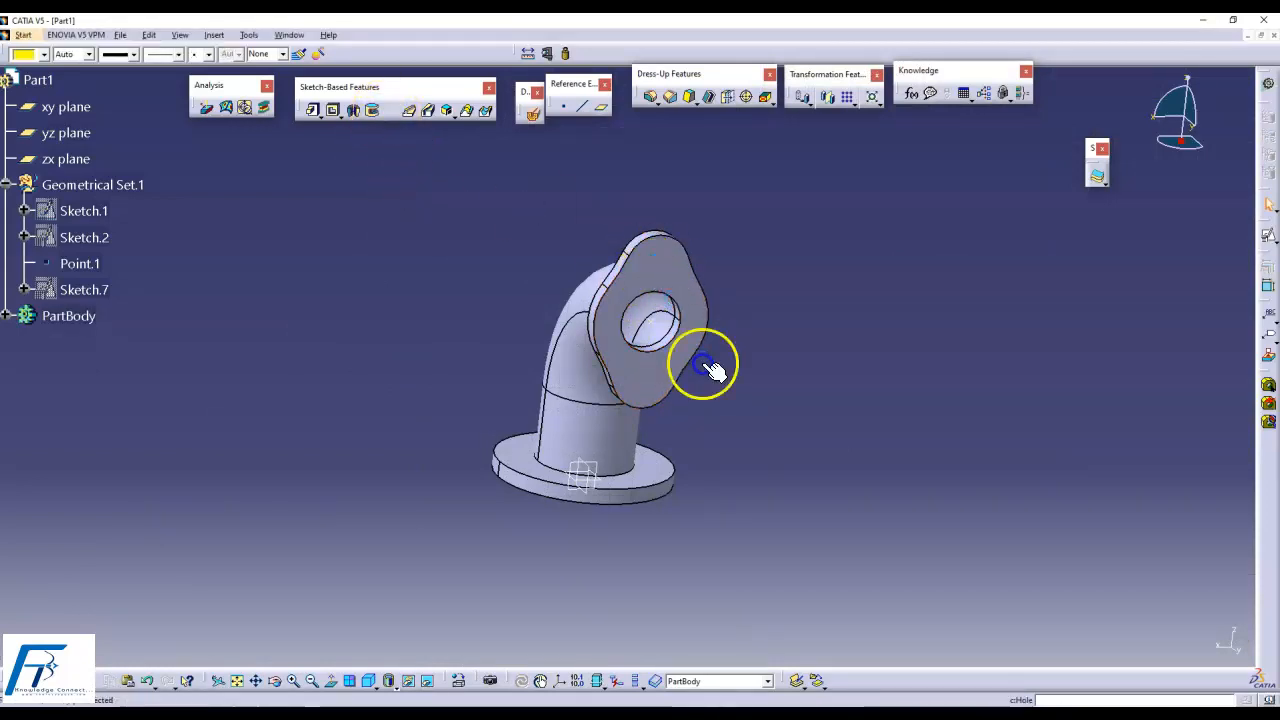
pyautogui.click(660, 264)
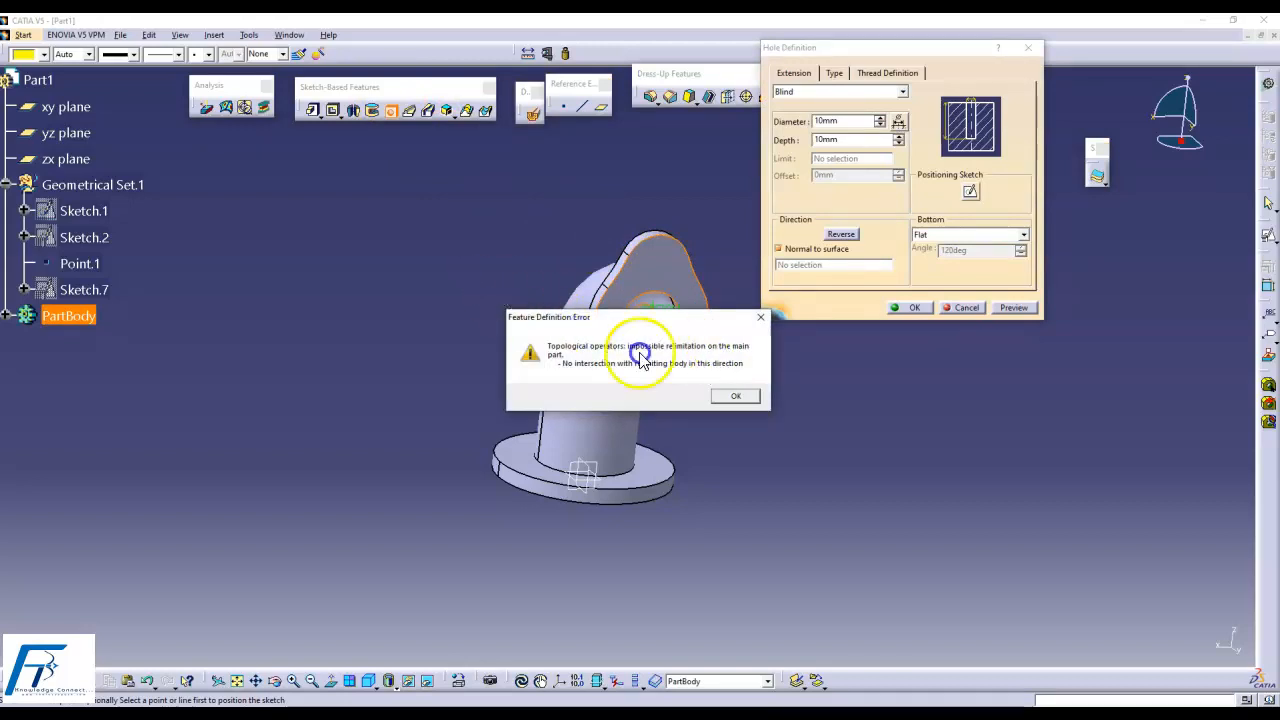
pyautogui.moveTo(666, 323); pyautogui.dragTo(423, 211)
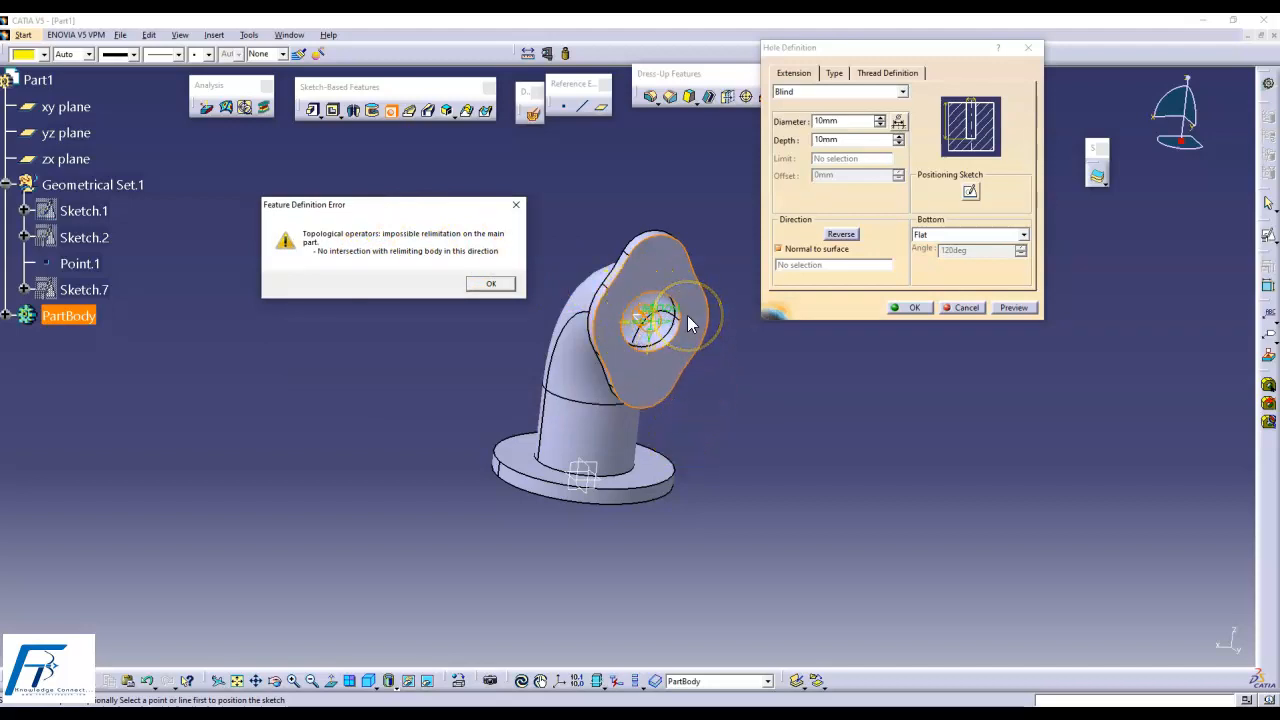
pyautogui.click(493, 284)
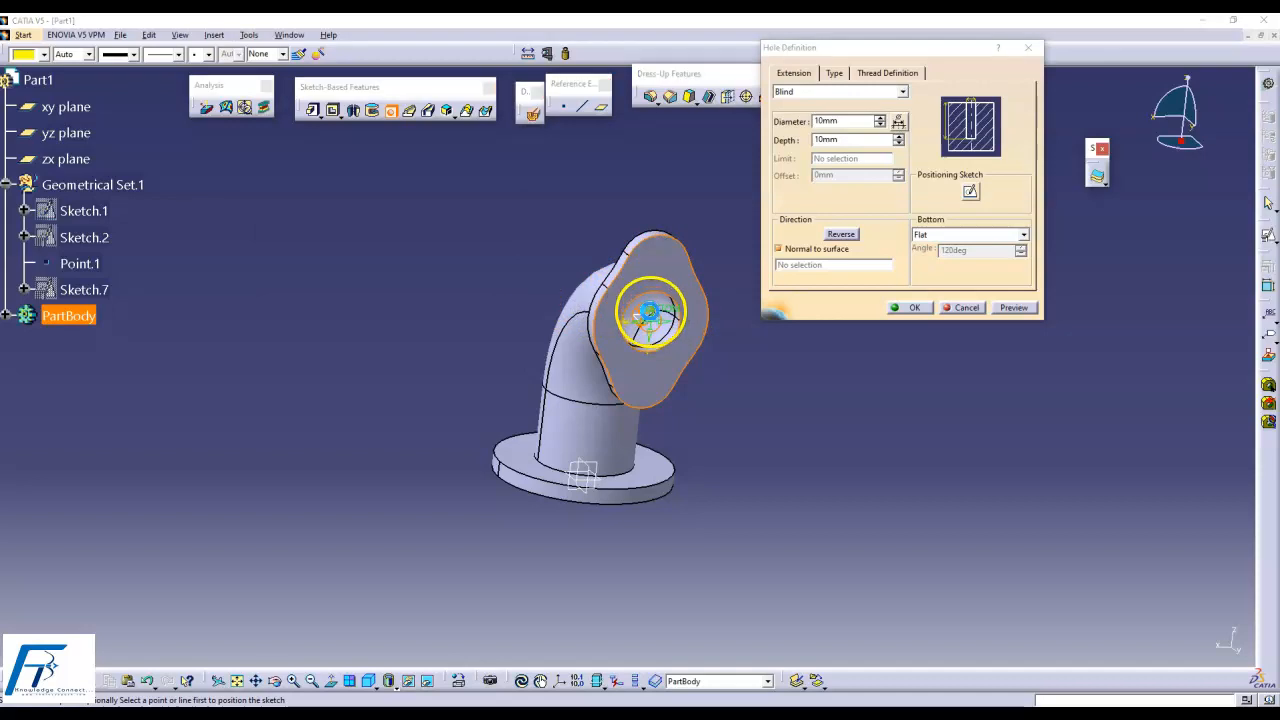
pyautogui.moveTo(650, 316); pyautogui.dragTo(656, 262)
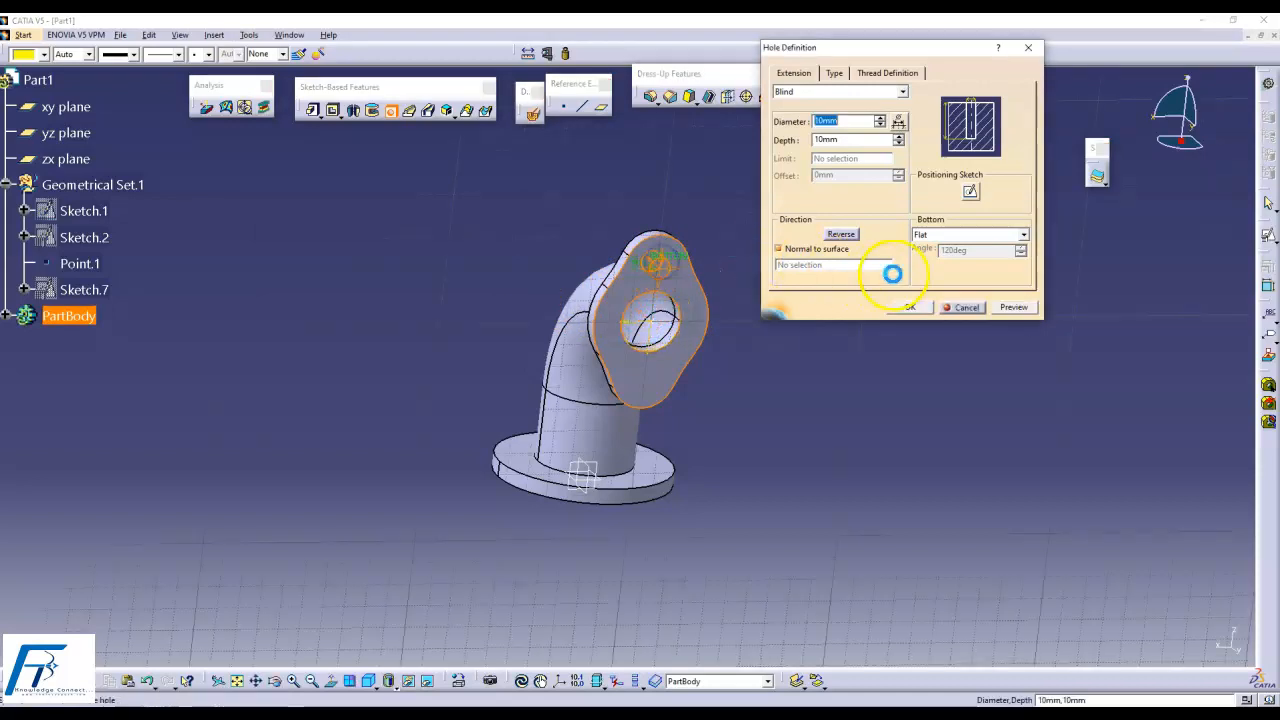
# - In the hole's positioning sketch, draw a construction circle about 62 mm in diameter centred on the bore's origin
pyautogui.click(970, 193)
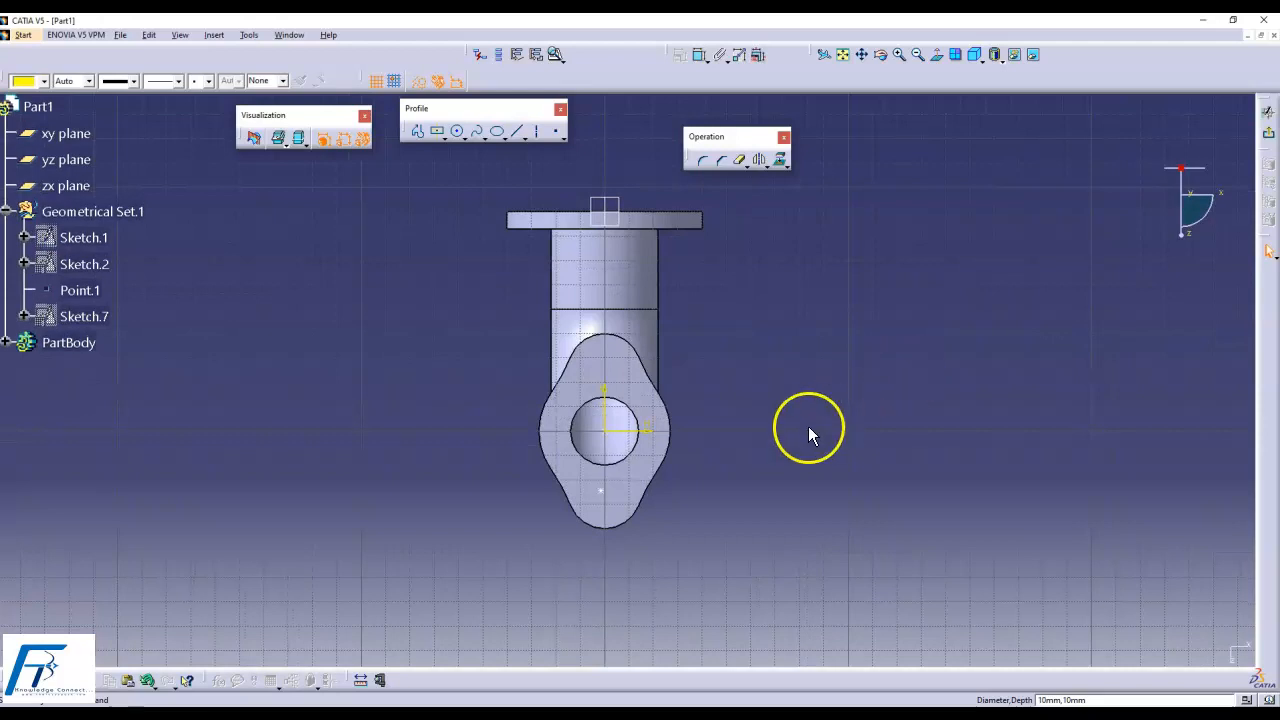
pyautogui.moveTo(806, 432); pyautogui.dragTo(802, 352, button='middle')
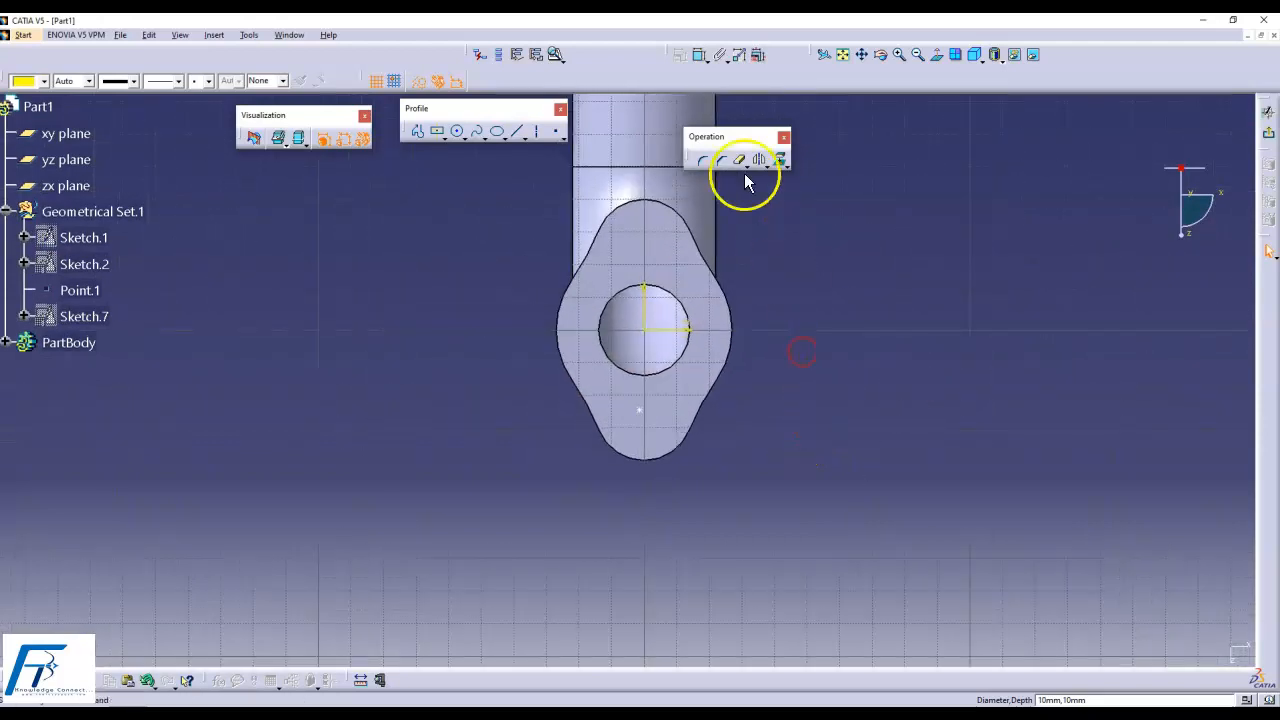
pyautogui.click(678, 104)
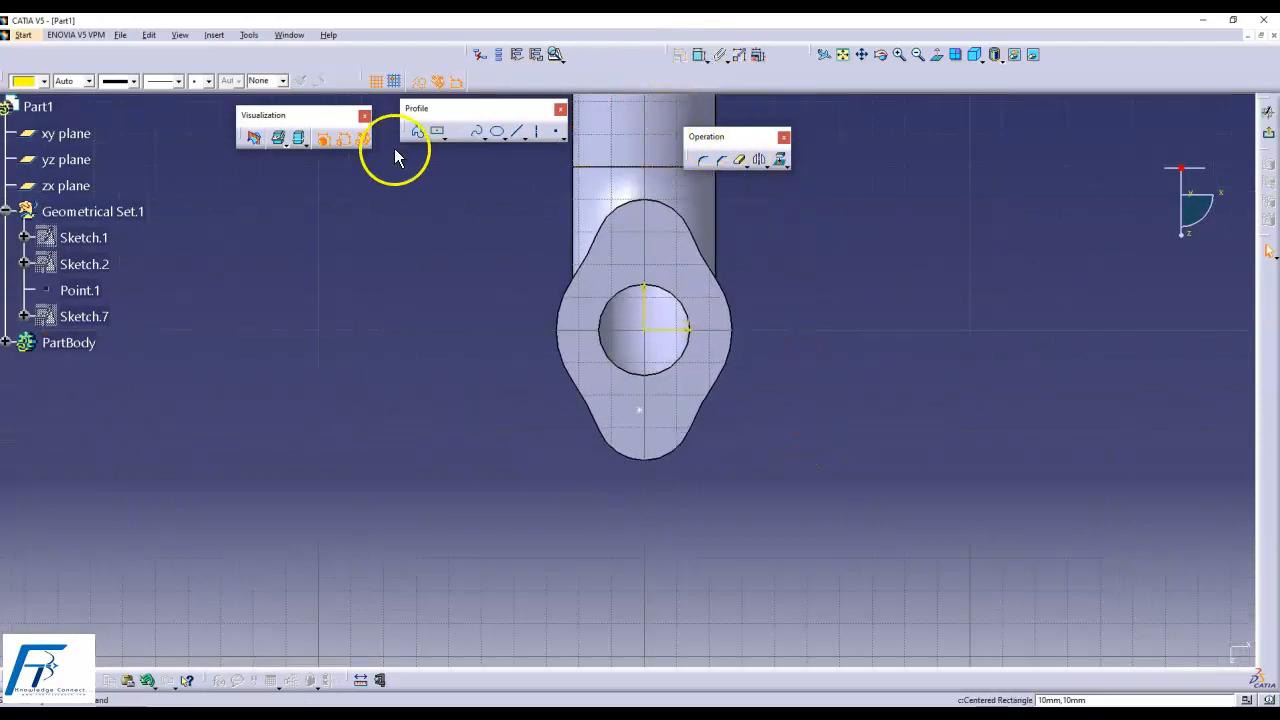
pyautogui.click(460, 130)
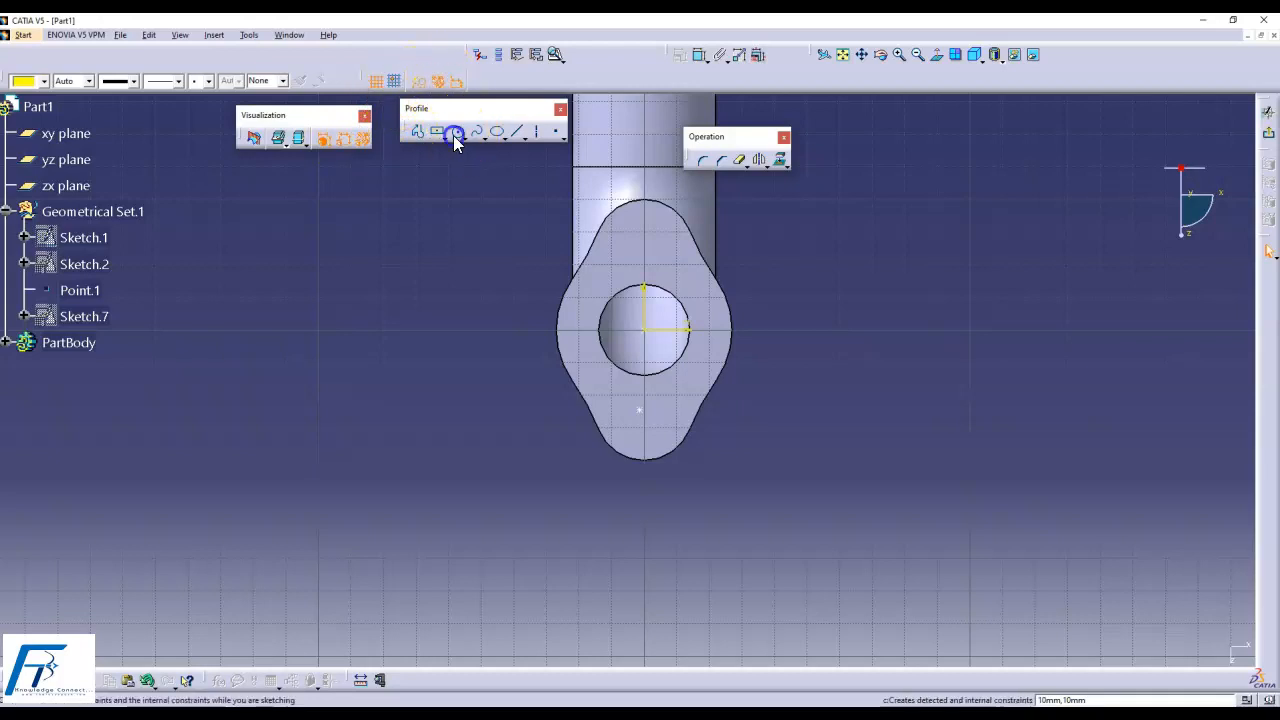
pyautogui.click(649, 331)
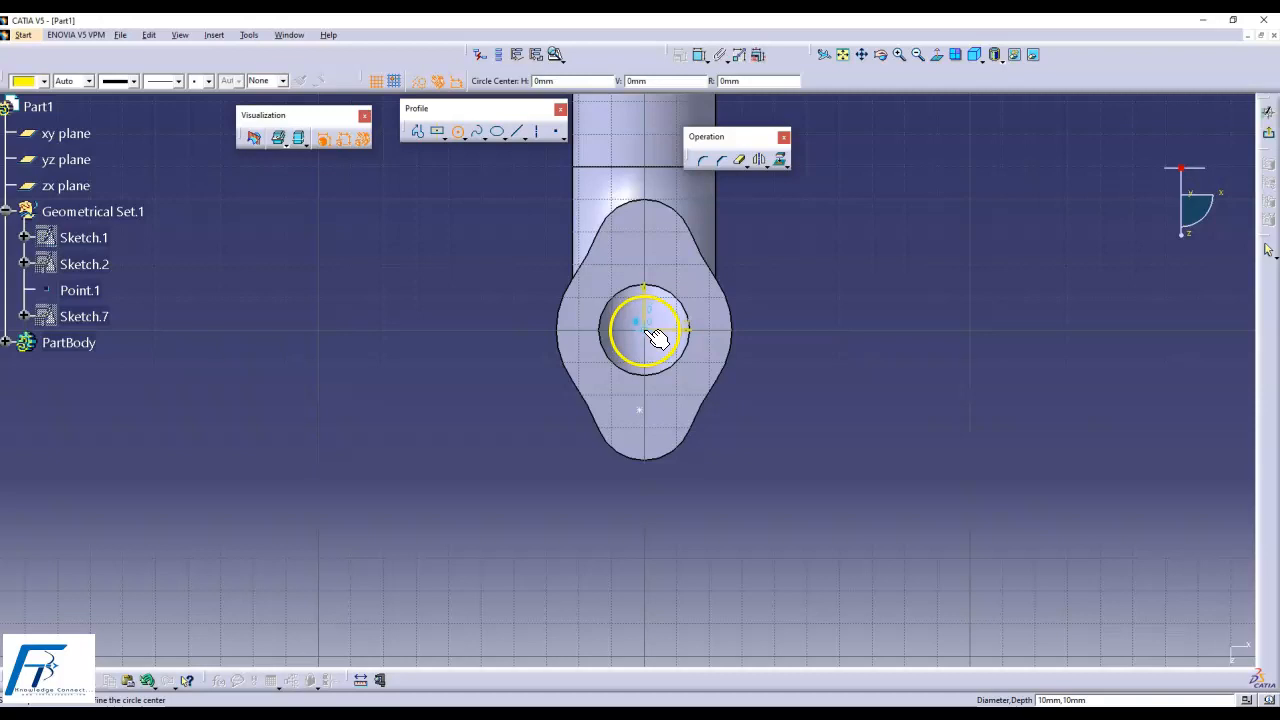
pyautogui.click(741, 367)
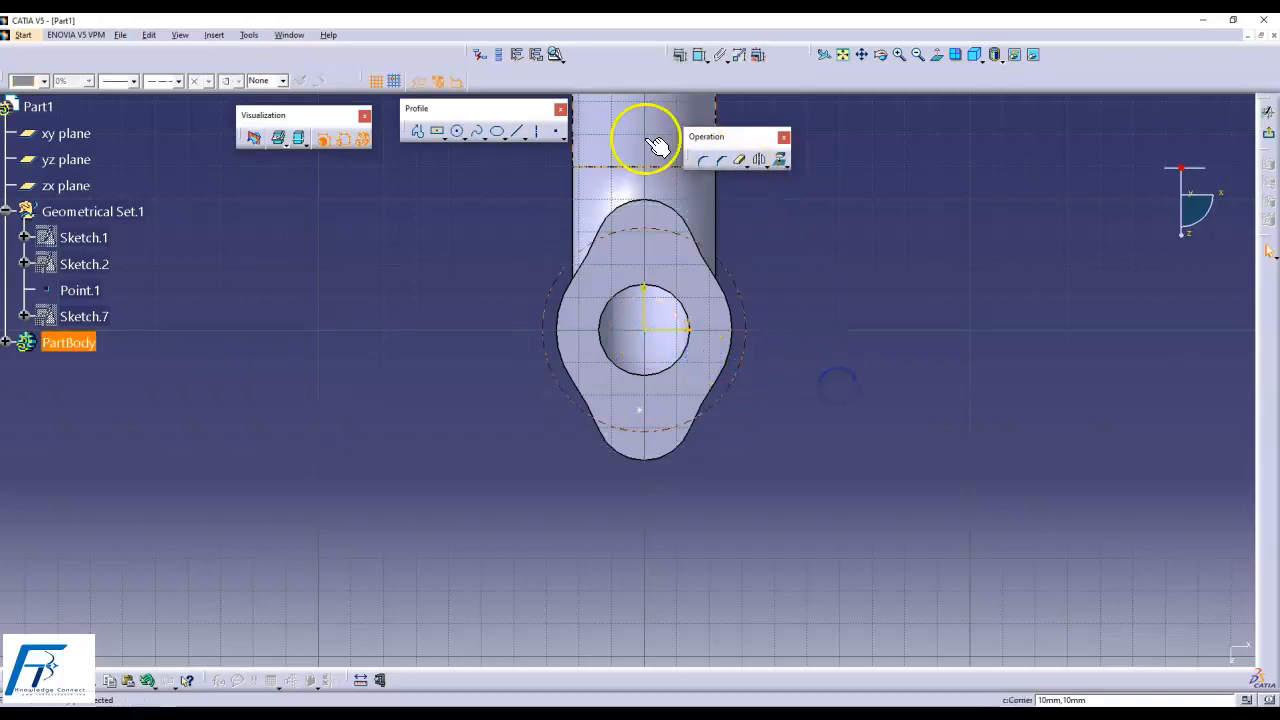
# - Dimension the construction circle and set its diameter to 68 mm
pyautogui.click(698, 54)
pyautogui.click(710, 228)
pyautogui.click(734, 271)
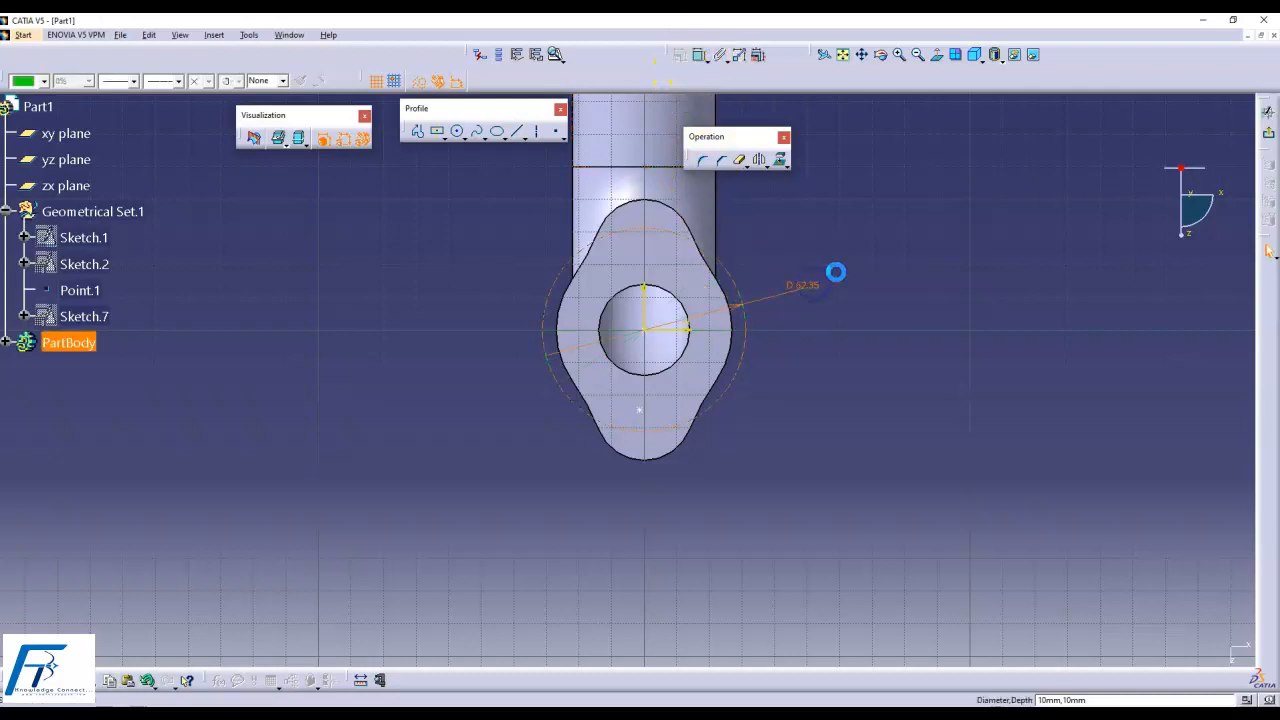
pyautogui.write('68.')
pyautogui.click(987, 202)
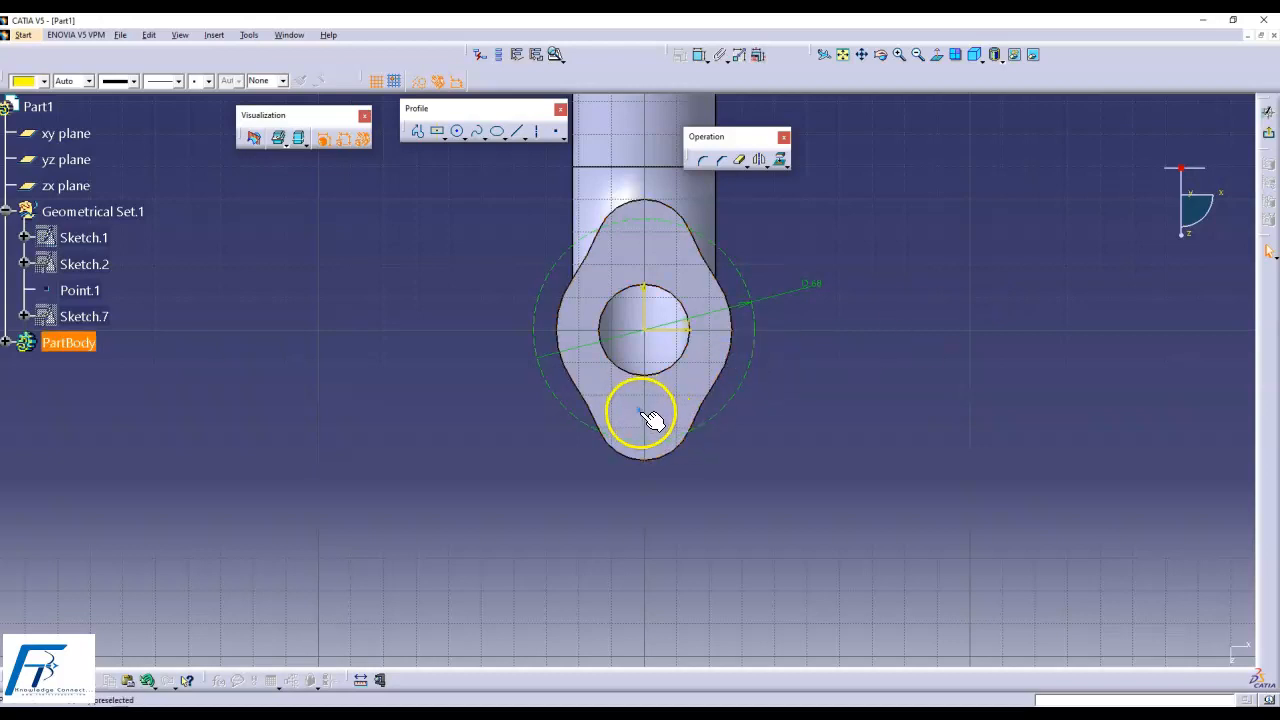
# - Constrain the hole's centre point to be coincident with the 68 mm construction circle
pyautogui.click(648, 415)
pyautogui.click(715, 416)
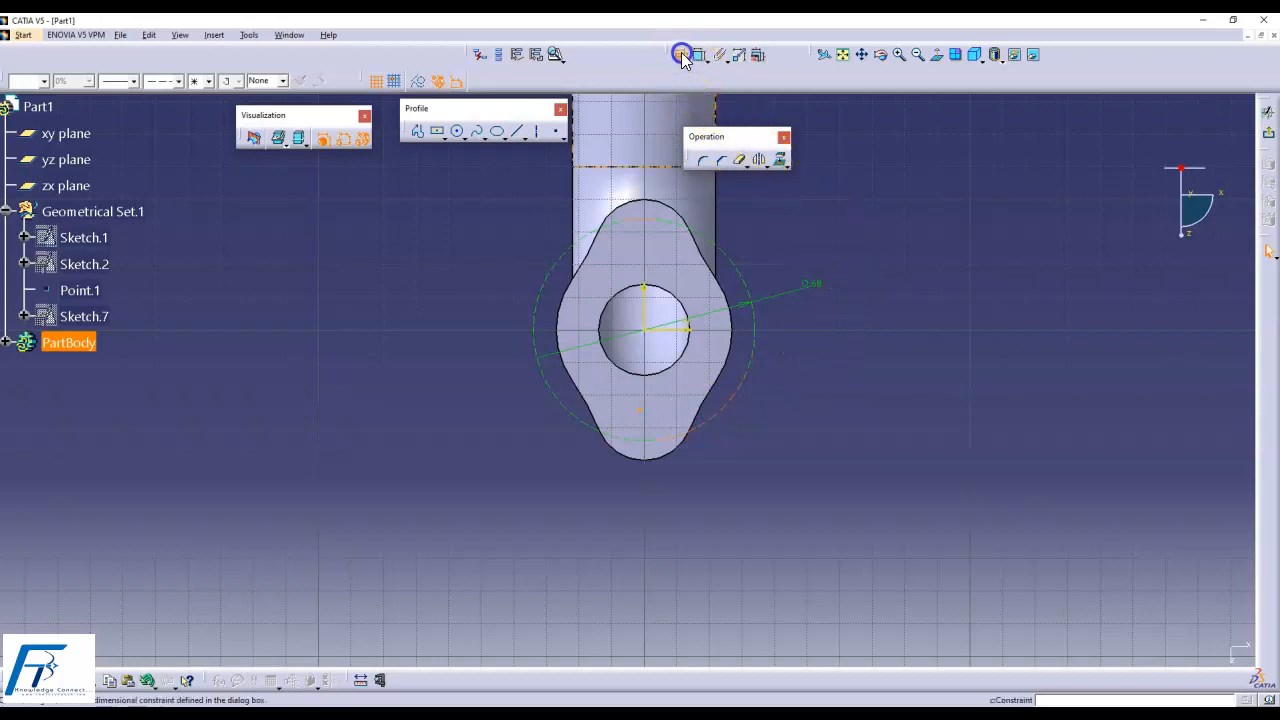
pyautogui.click(680, 54)
pyautogui.click(925, 174)
pyautogui.click(922, 305)
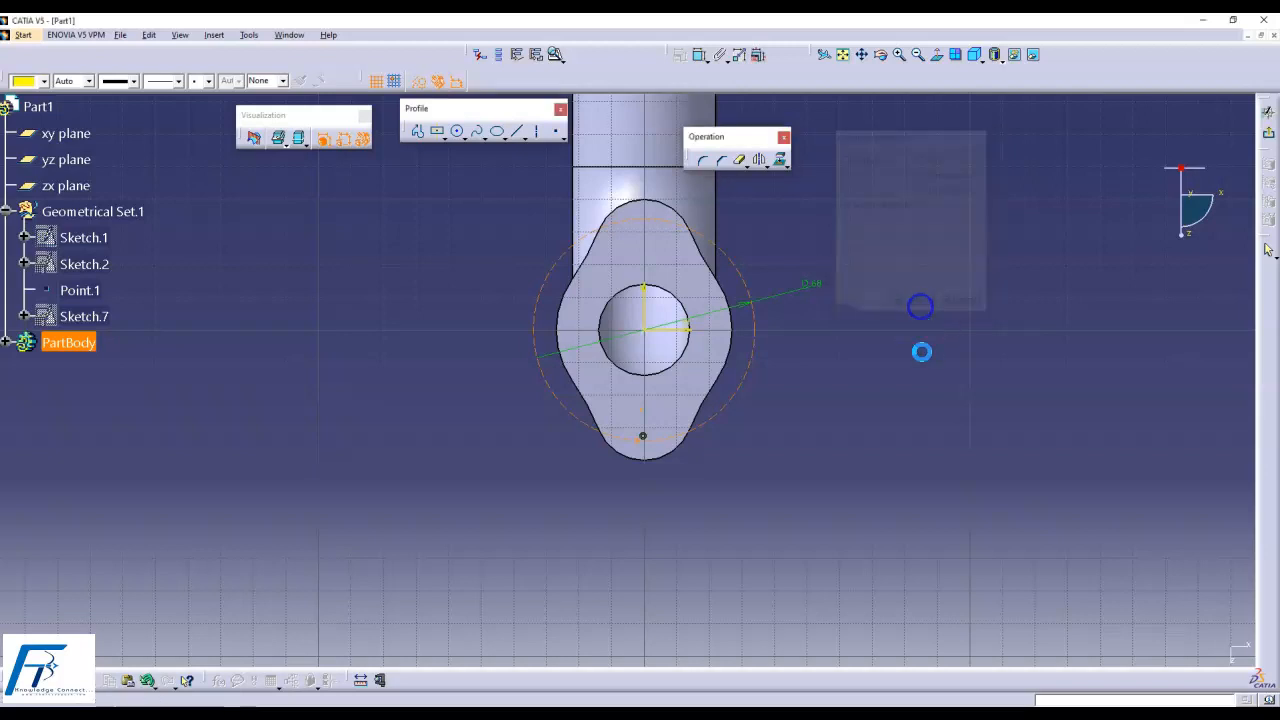
# - Constrain the hole's centre point to be coincident with the sketch's vertical axis
pyautogui.click(638, 443)
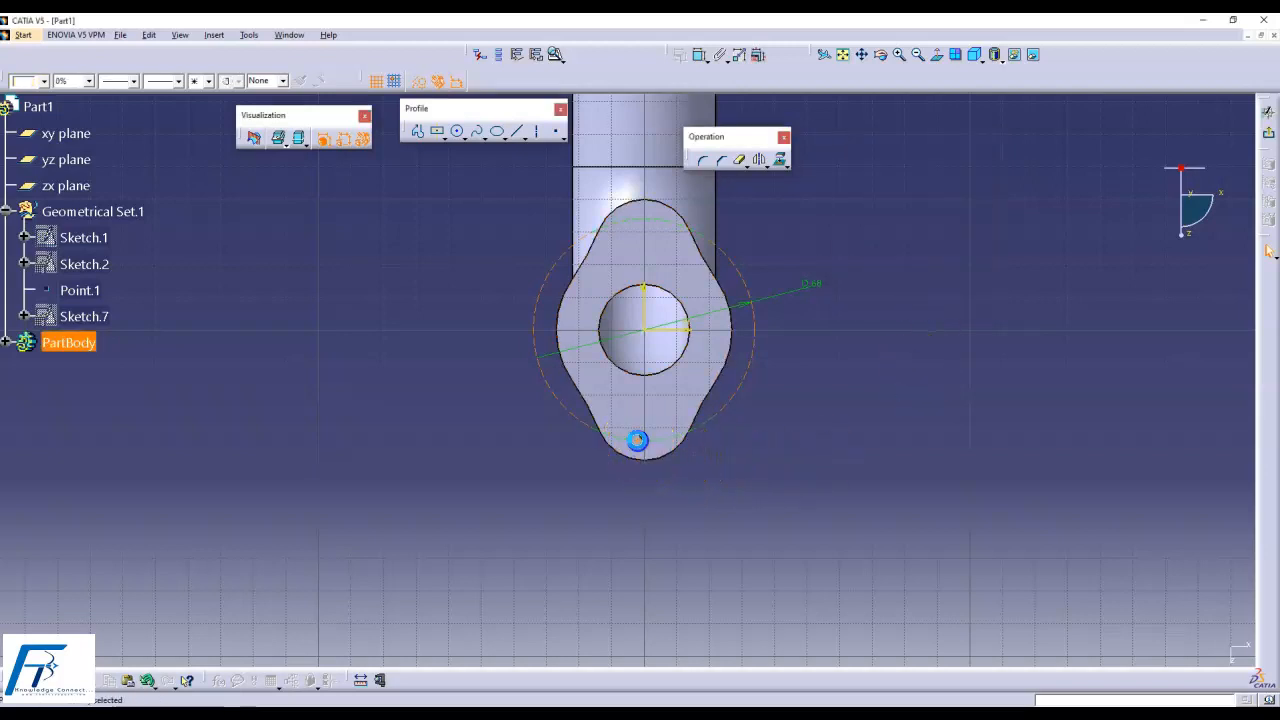
pyautogui.keyDown('ctrl'); pyautogui.click(646, 302); pyautogui.keyUp('ctrl')
pyautogui.click(682, 55)
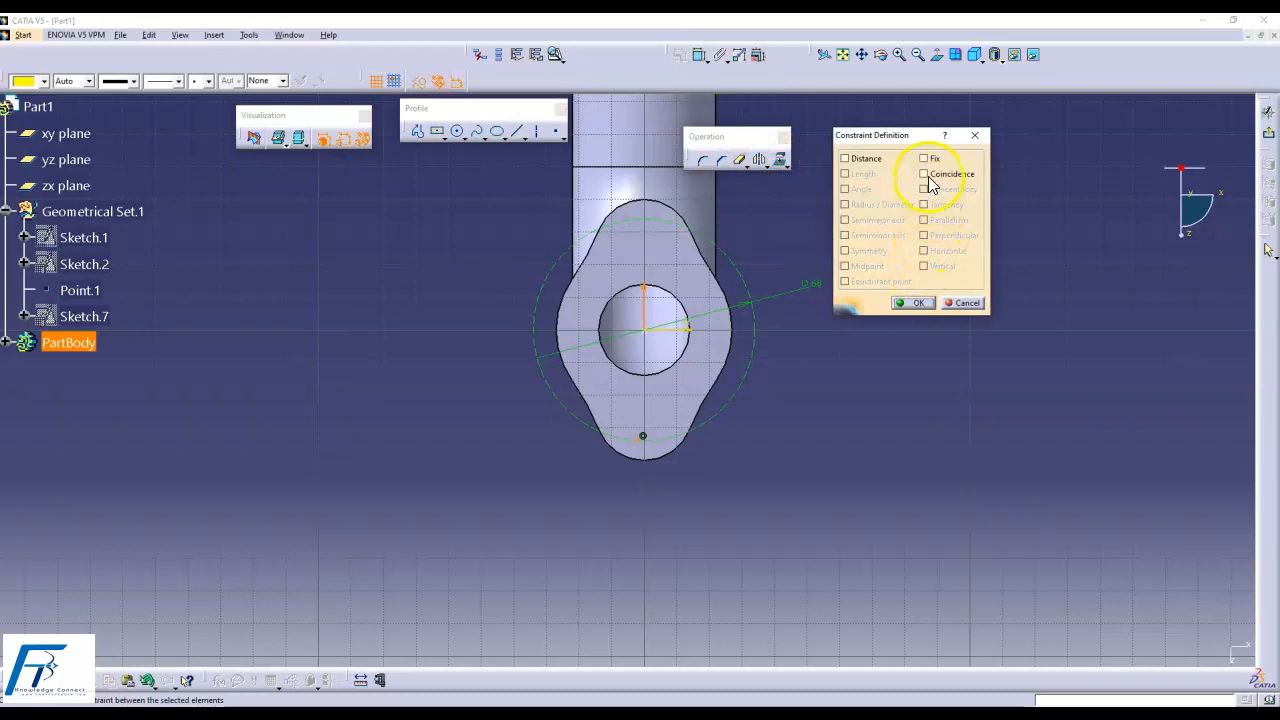
pyautogui.click(918, 303)
pyautogui.click(1186, 266)
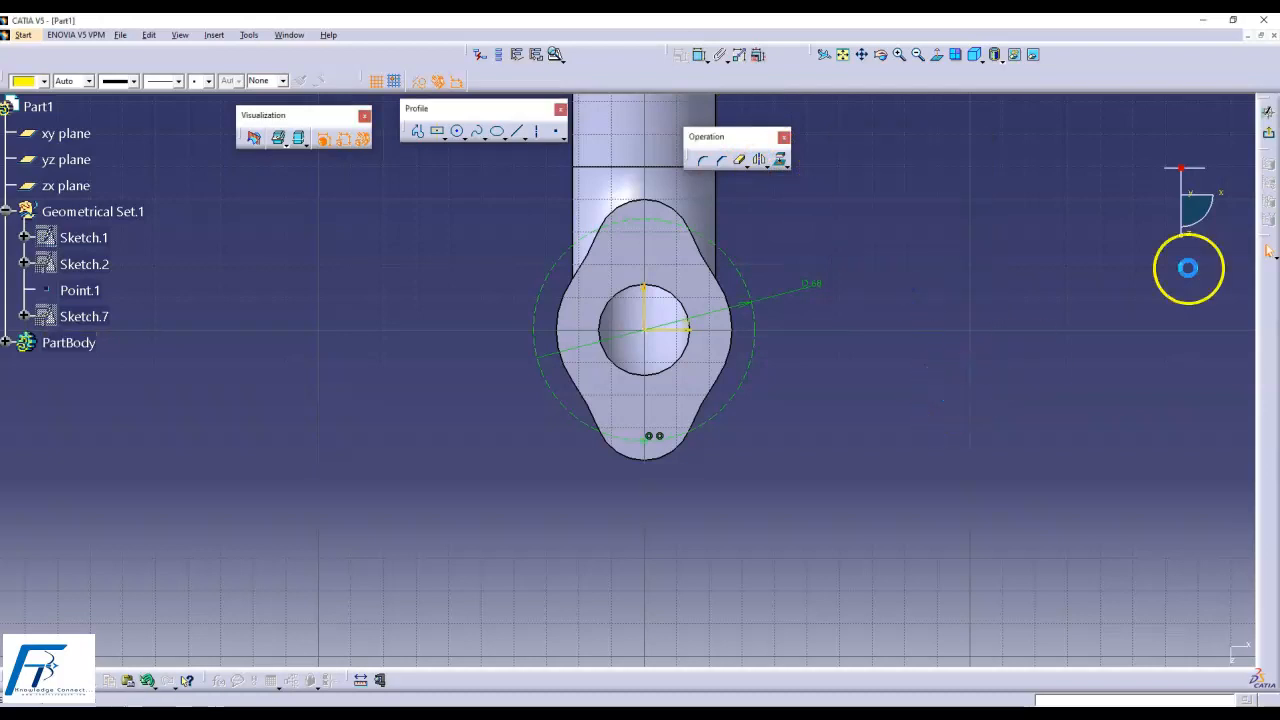
# - Exit the positioning sketch and create the hole with a diameter of 6 mm
pyautogui.click(1270, 140)
pyautogui.click(1094, 200)
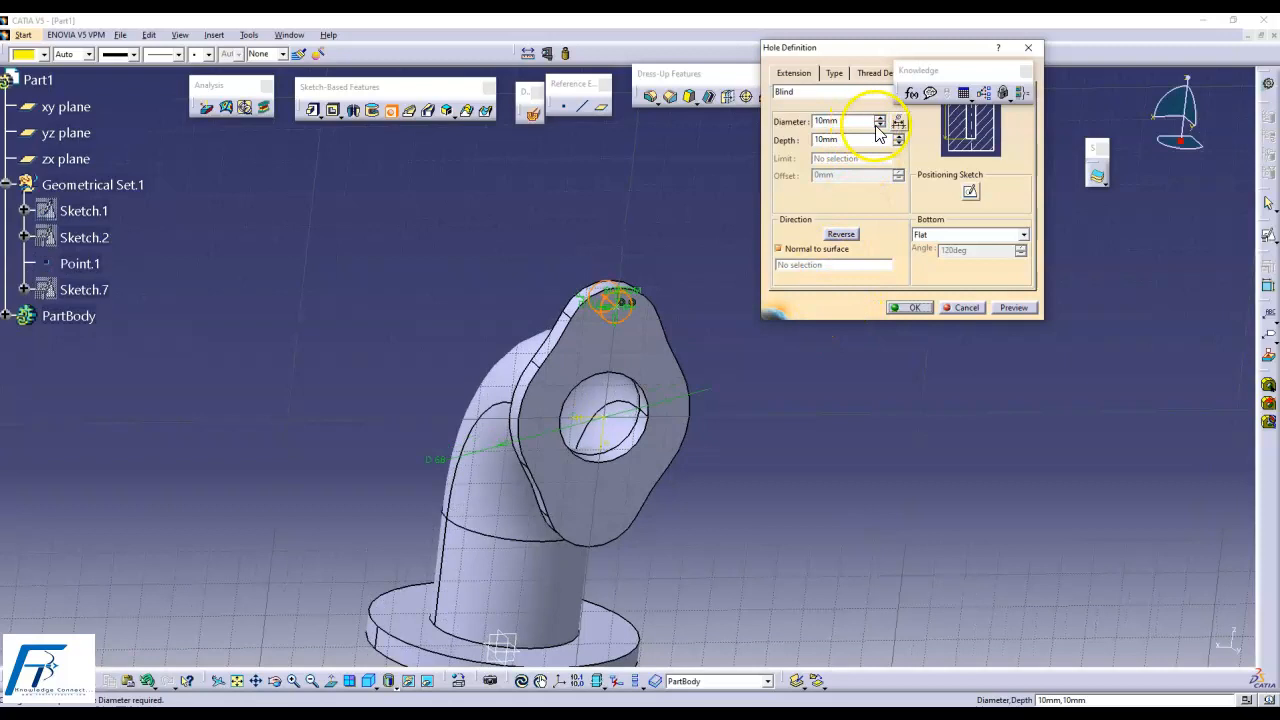
pyautogui.click(878, 125)
pyautogui.click(877, 125)
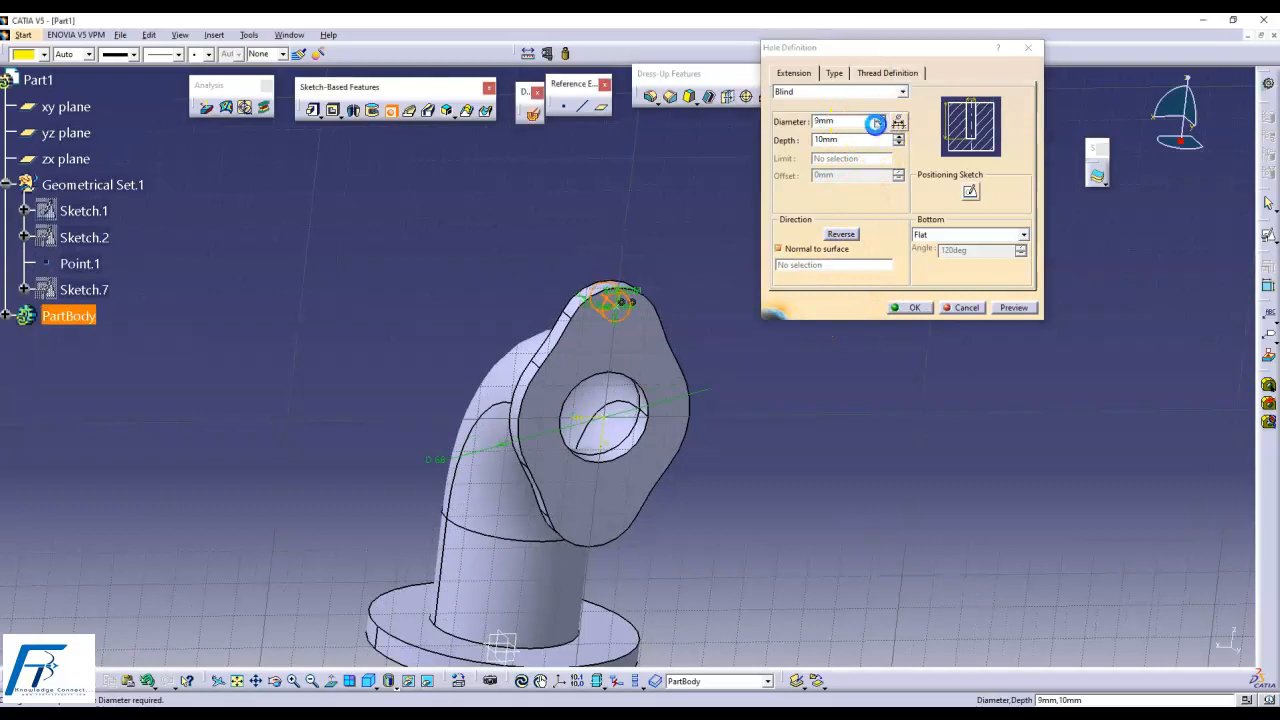
pyautogui.click(878, 125)
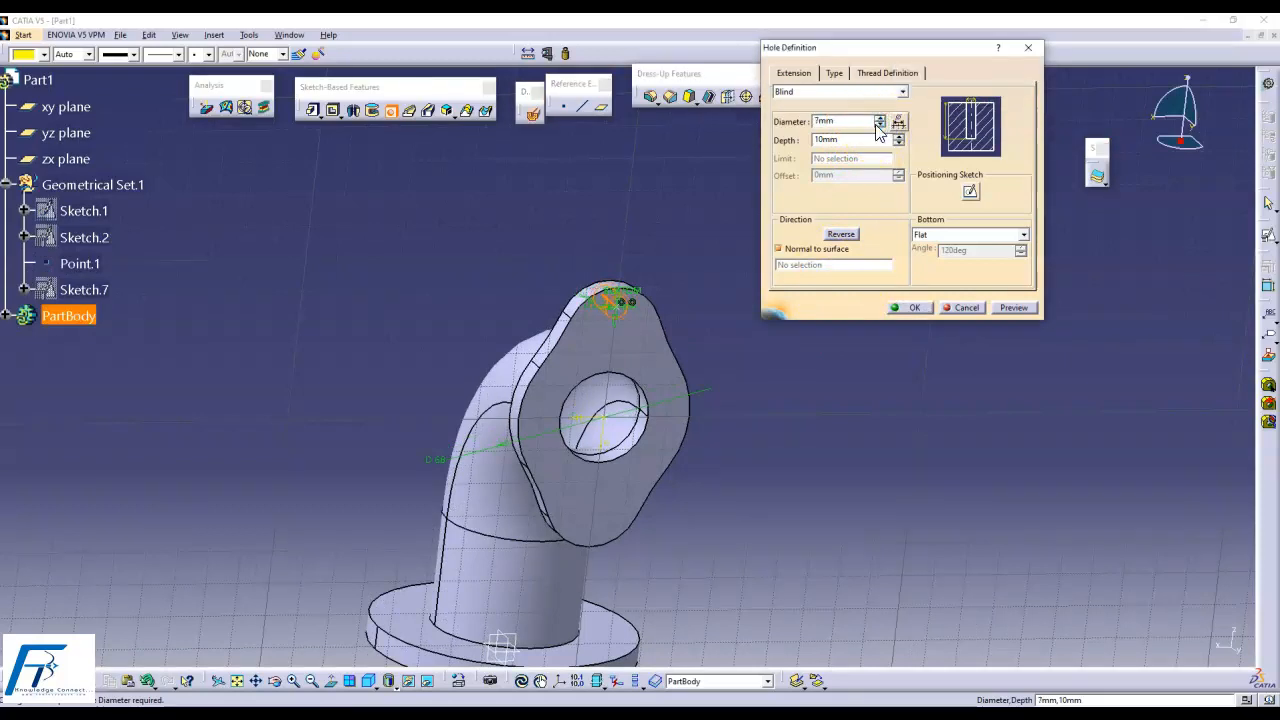
pyautogui.click(878, 125)
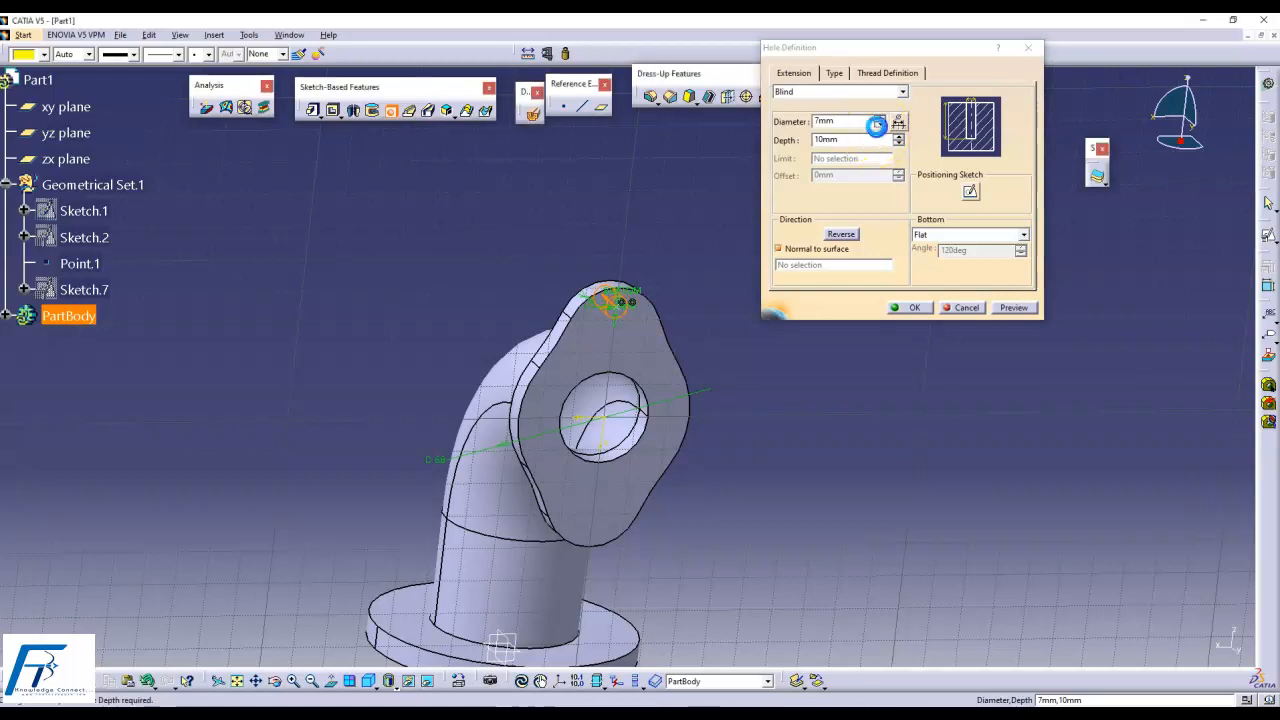
pyautogui.click(912, 307)
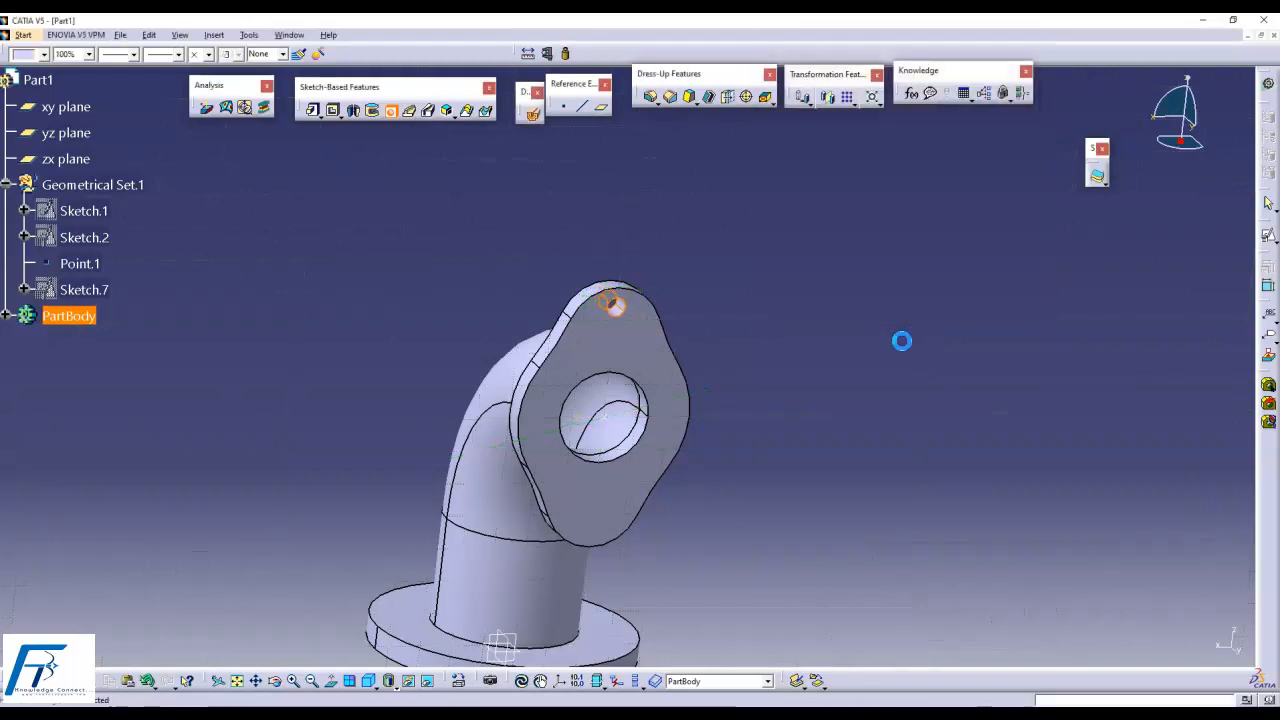
# - Edit Hole.1 to a diameter of 7 mm and change its extension to Up To Next
pyautogui.click(312, 712)
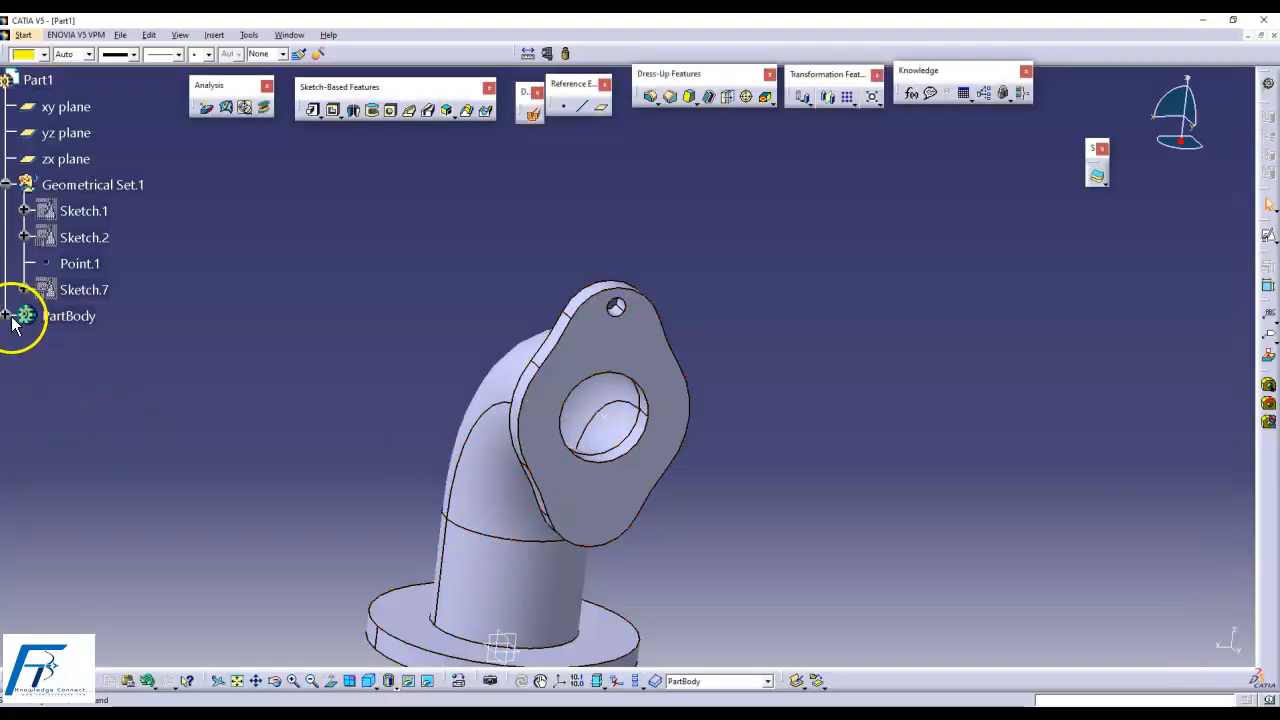
pyautogui.click(8, 317)
pyautogui.click(78, 499)
pyautogui.doubleClick(80, 500)
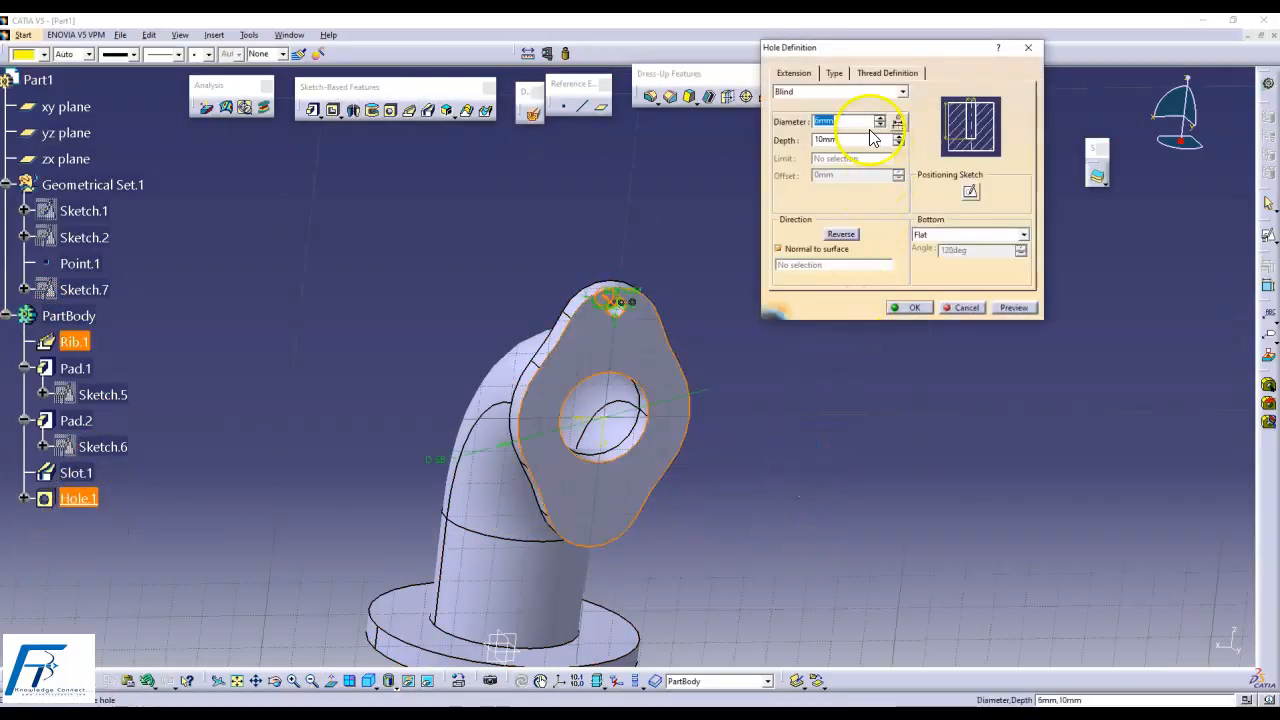
pyautogui.moveTo(490, 293); pyautogui.dragTo(657, 274, button='middle')
pyautogui.click(826, 93)
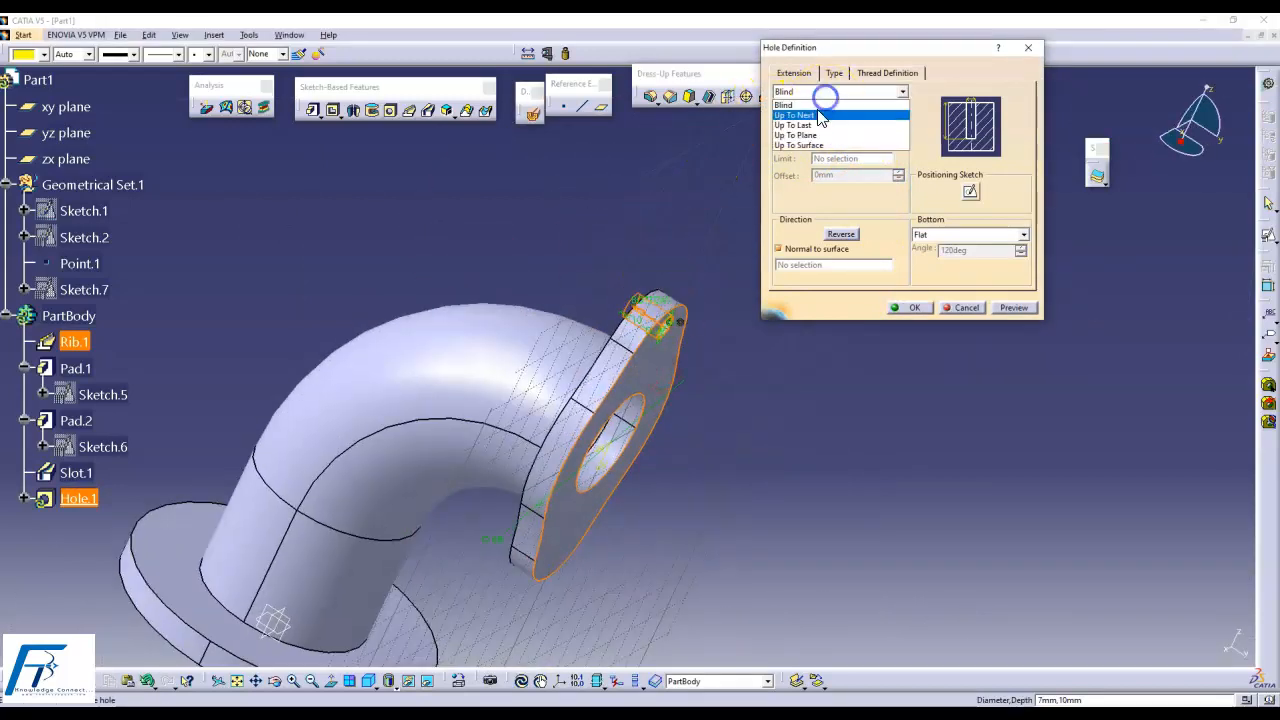
pyautogui.click(810, 117)
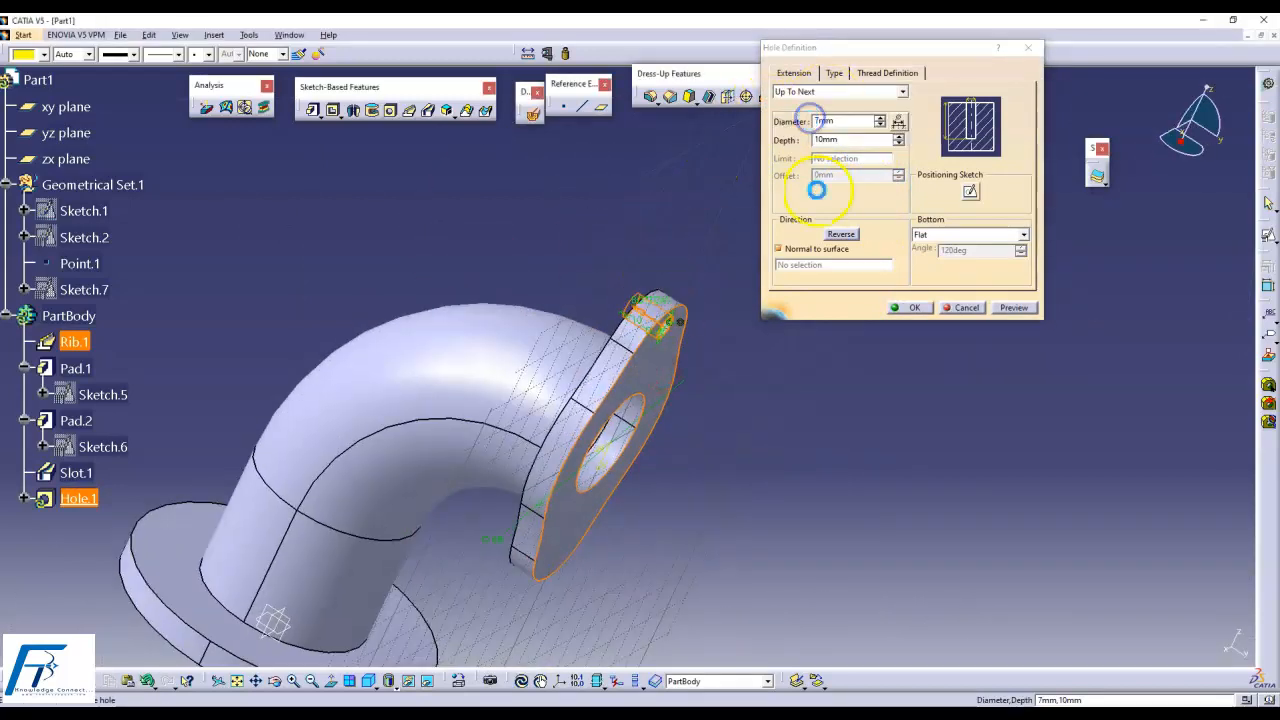
pyautogui.click(909, 309)
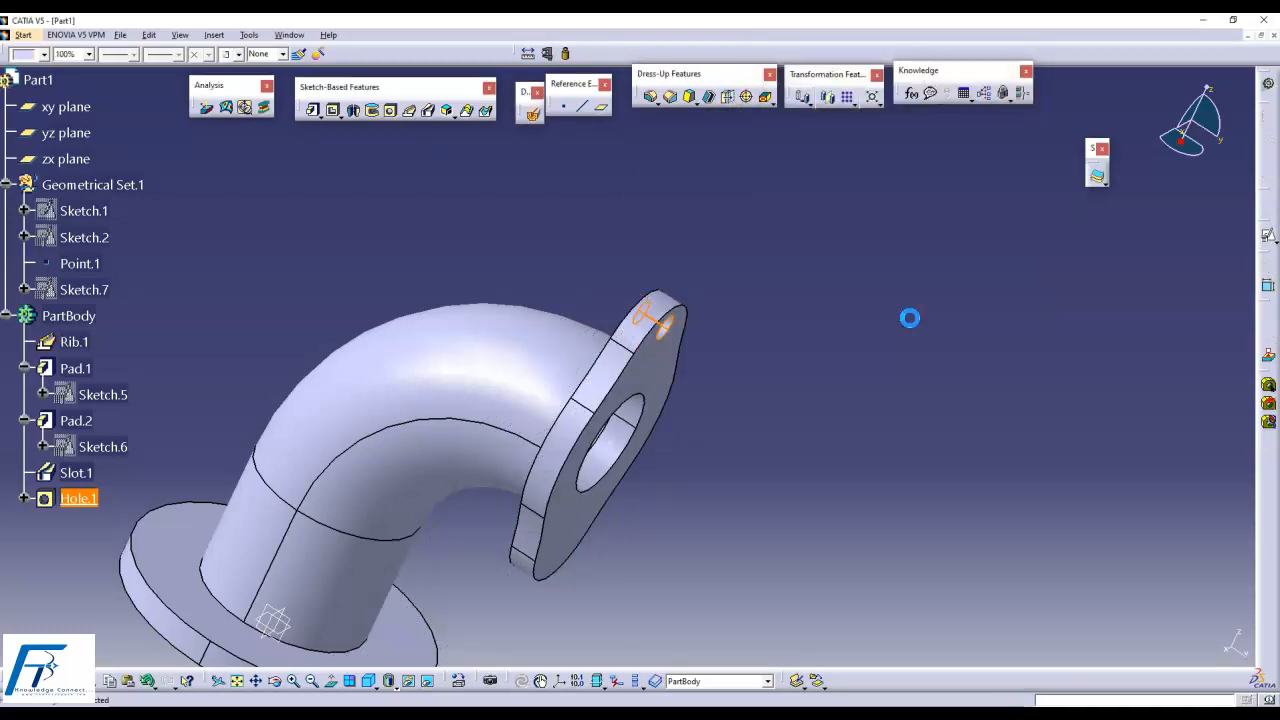
# - Start a circular pattern and use the lobed flange's outer face as its reference element
pyautogui.click(832, 358)
pyautogui.moveTo(823, 375); pyautogui.dragTo(541, 274, button='middle')
pyautogui.moveTo(671, 491); pyautogui.dragTo(688, 547, button='middle')
pyautogui.click(802, 188)
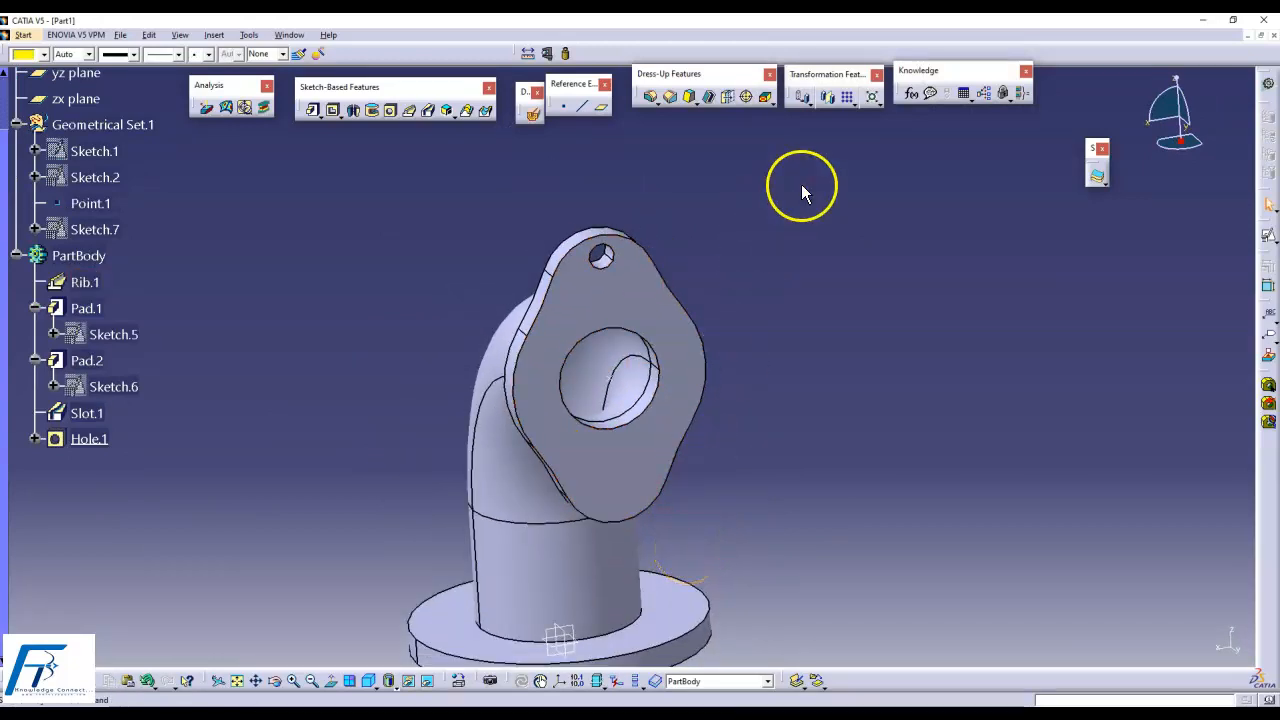
pyautogui.click(855, 104)
pyautogui.click(892, 120)
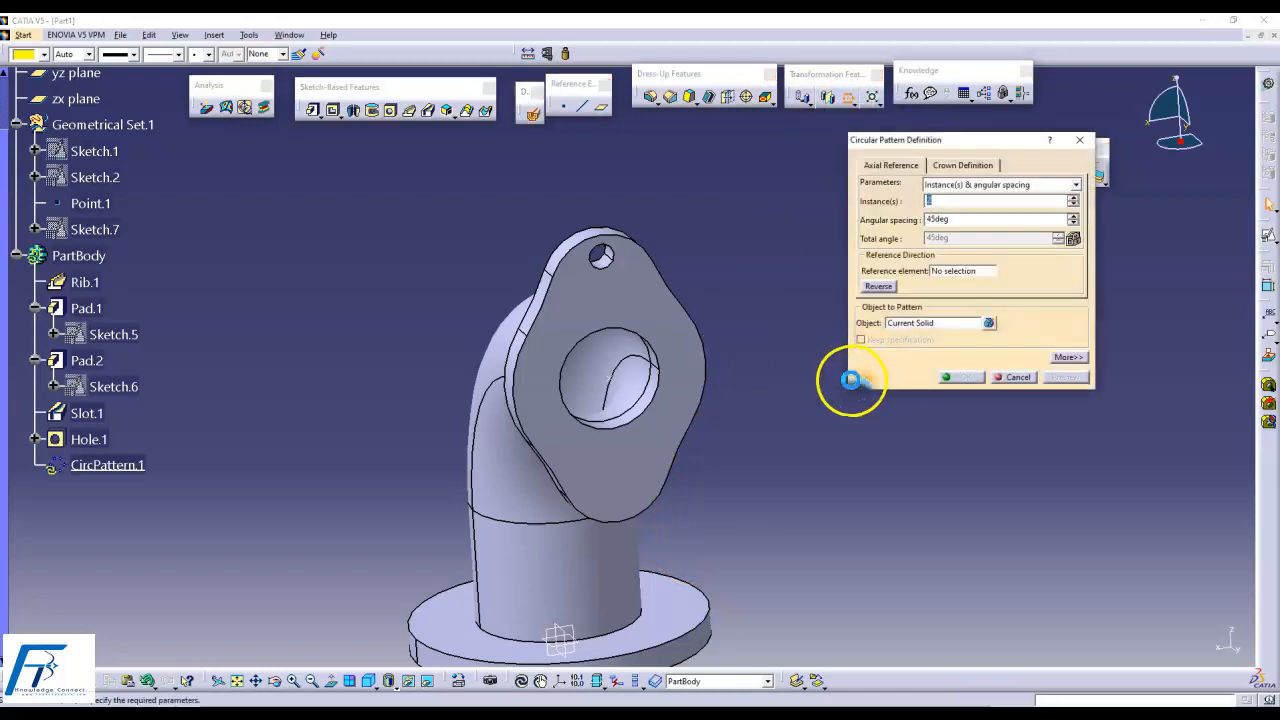
pyautogui.moveTo(776, 391); pyautogui.dragTo(754, 284, button='middle')
pyautogui.click(947, 271)
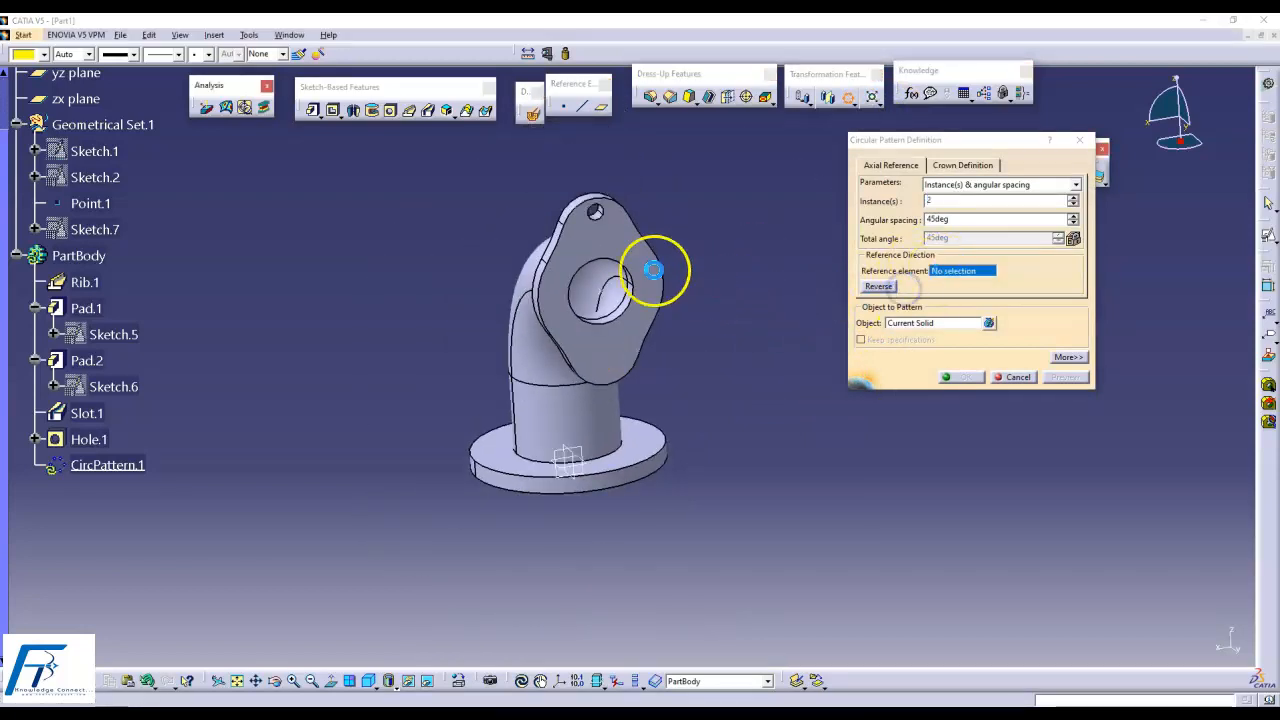
pyautogui.click(621, 242)
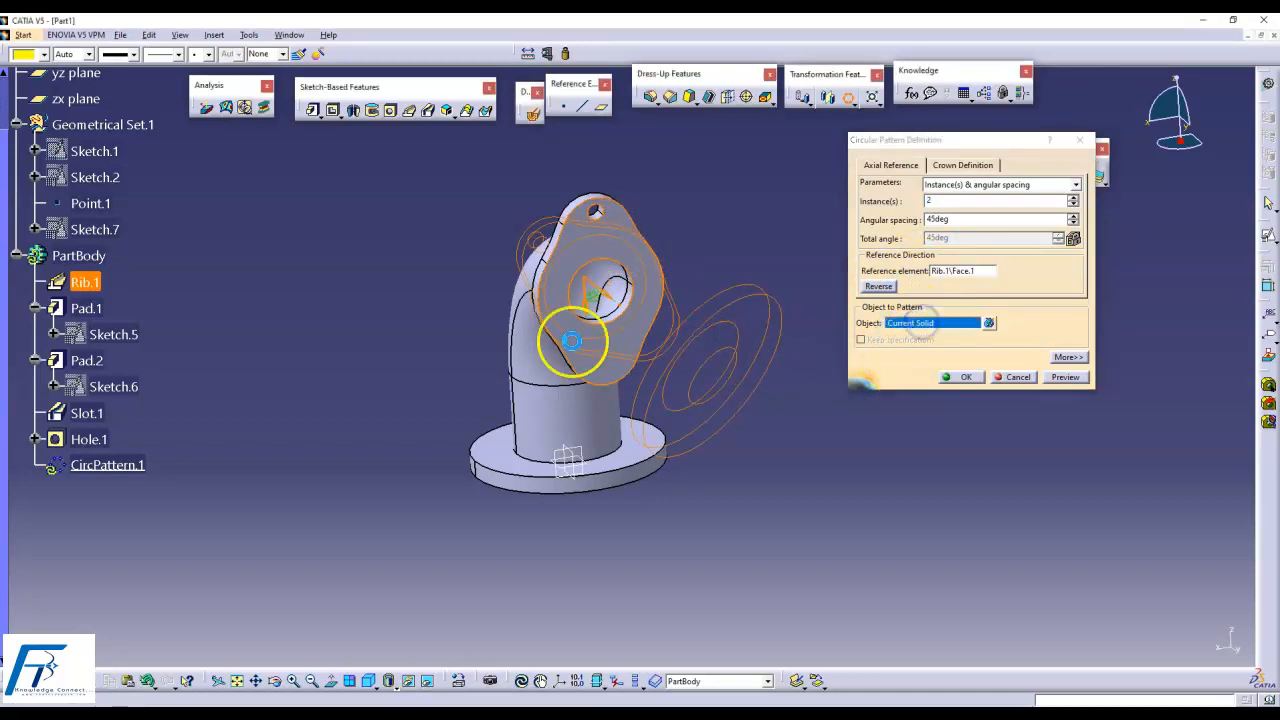
# - Complete the circular pattern of Hole.1 with 2 instances at 180° angular spacing, and undo the pattern
pyautogui.click(88, 439)
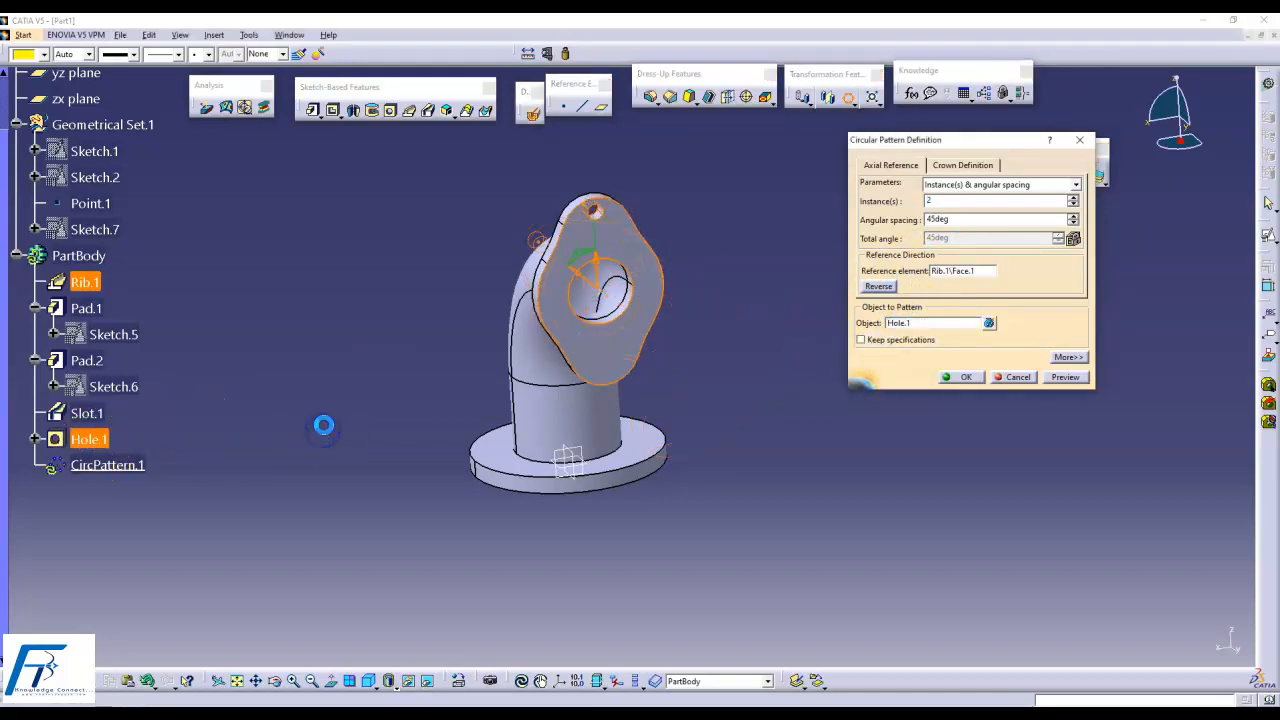
pyautogui.moveTo(1019, 221); pyautogui.dragTo(855, 232)
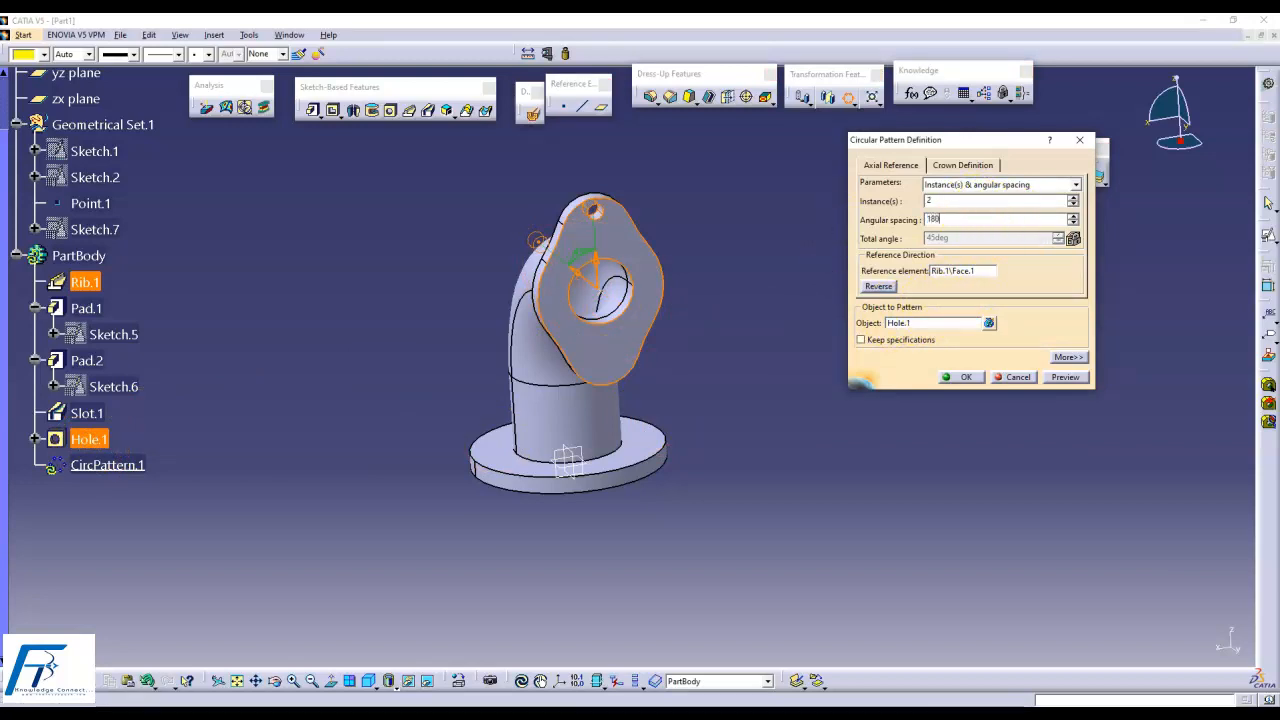
pyautogui.press('Return')
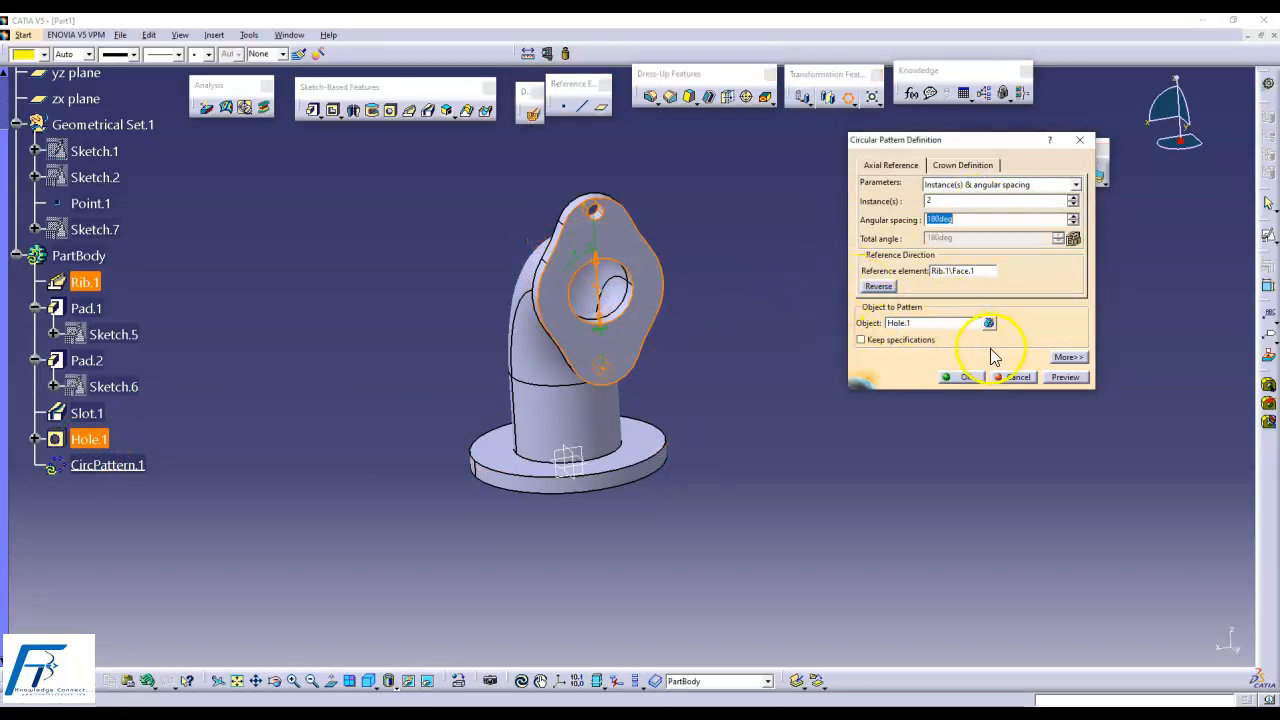
pyautogui.click(976, 381)
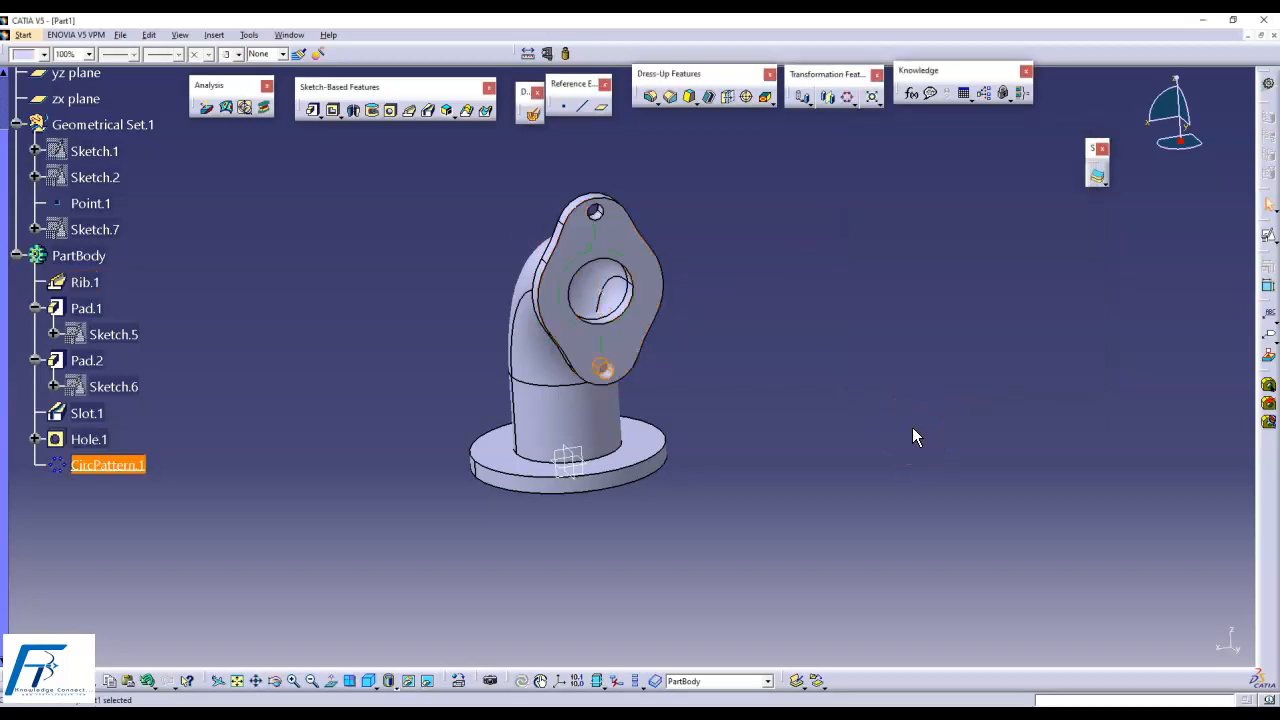
pyautogui.hotkey('ctrl', 'z')
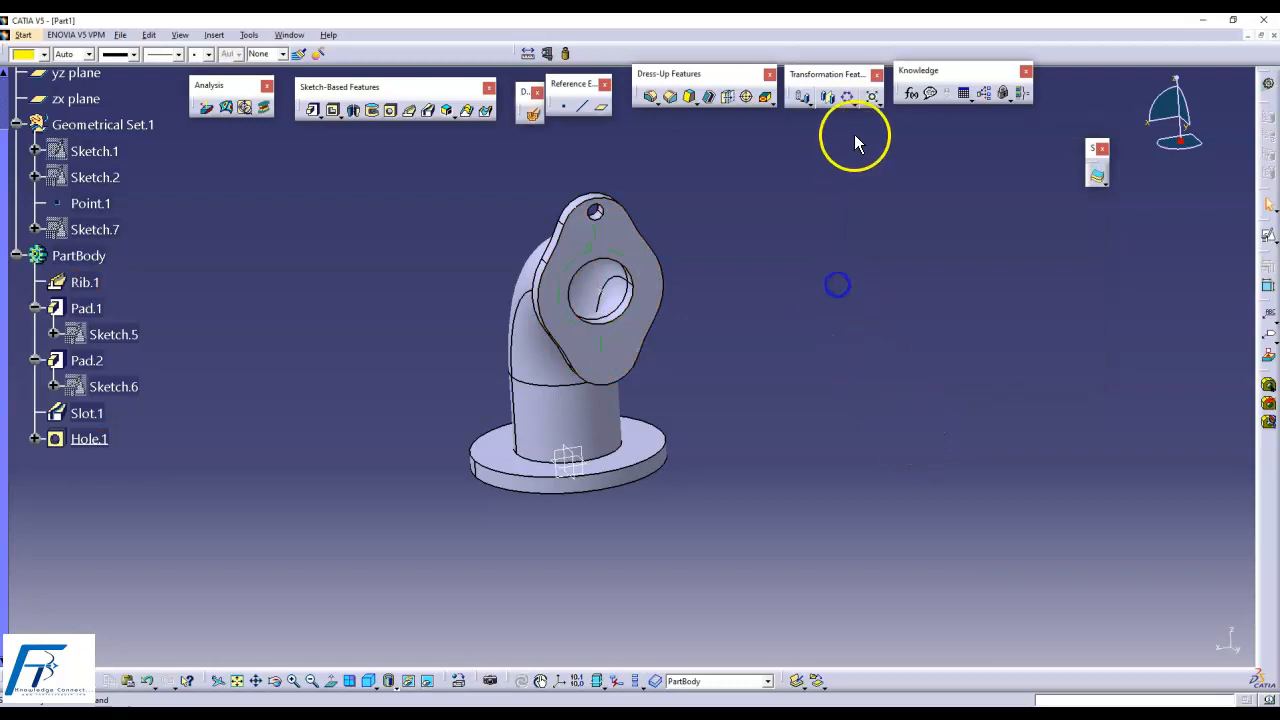
# - Circular-pattern Hole.1 about the lobed flange's outer face with 2 instances at 180° angular spacing
pyautogui.click(843, 100)
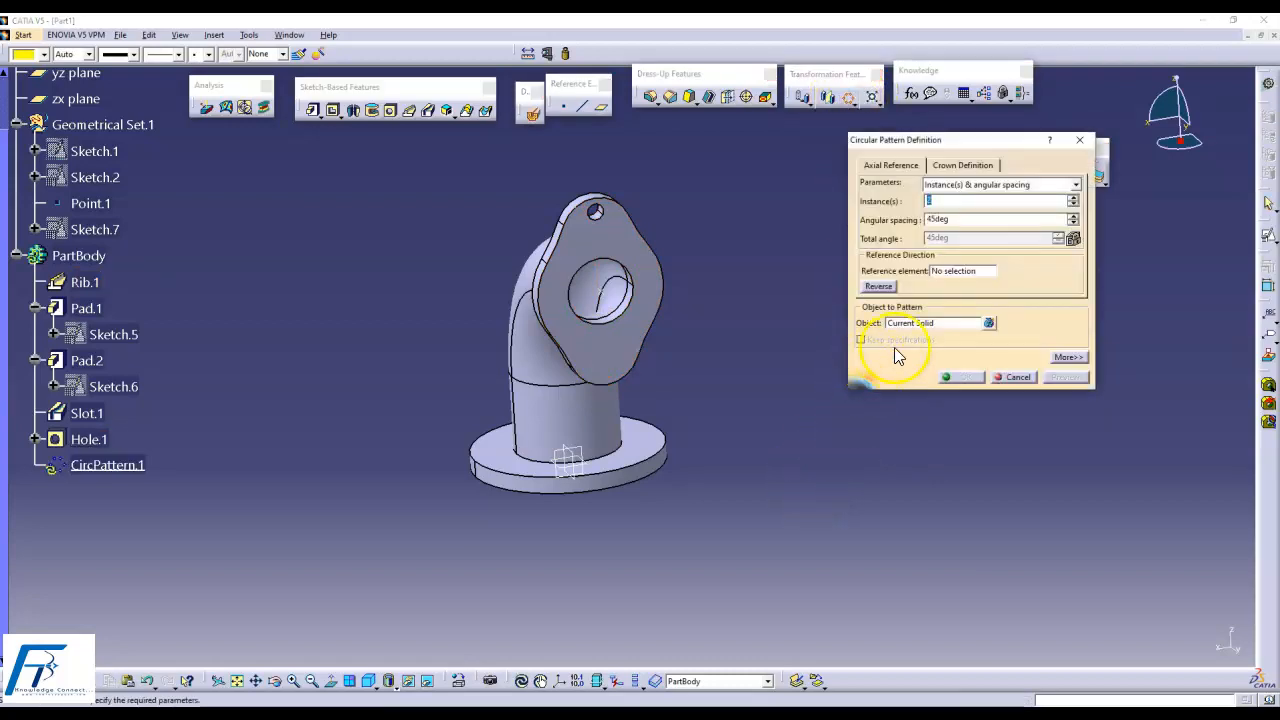
pyautogui.click(955, 275)
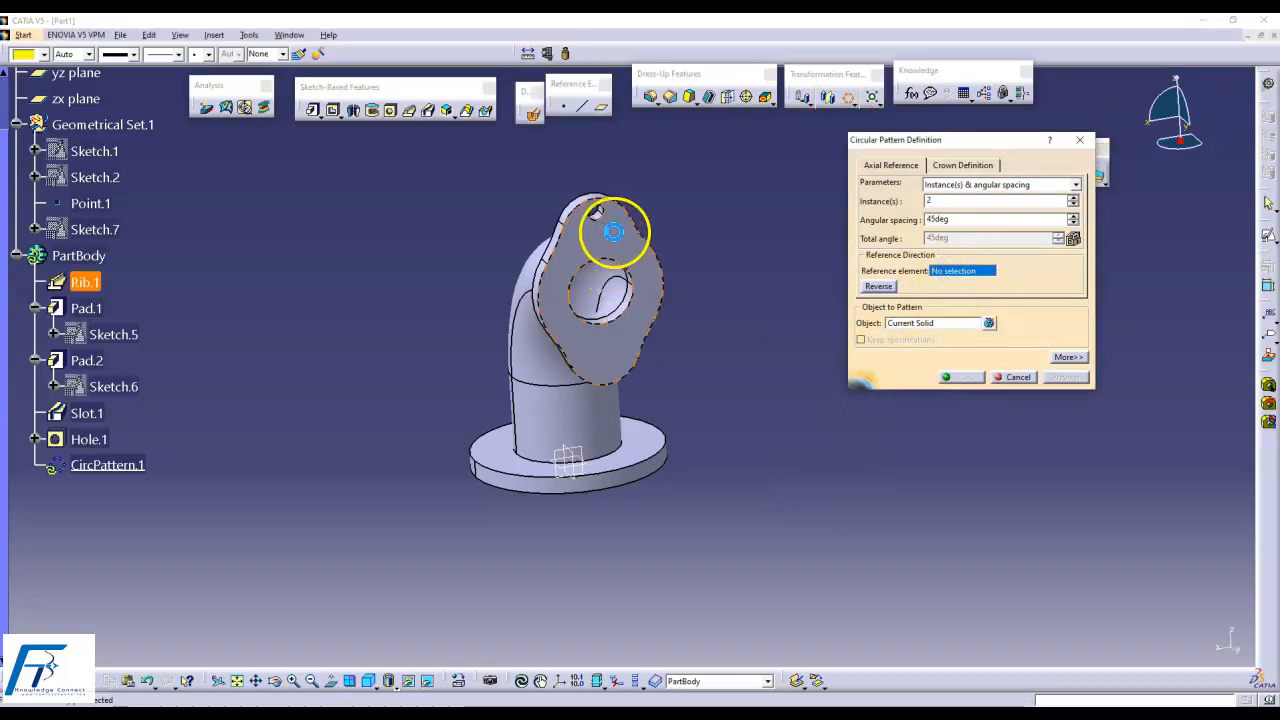
pyautogui.click(660, 275)
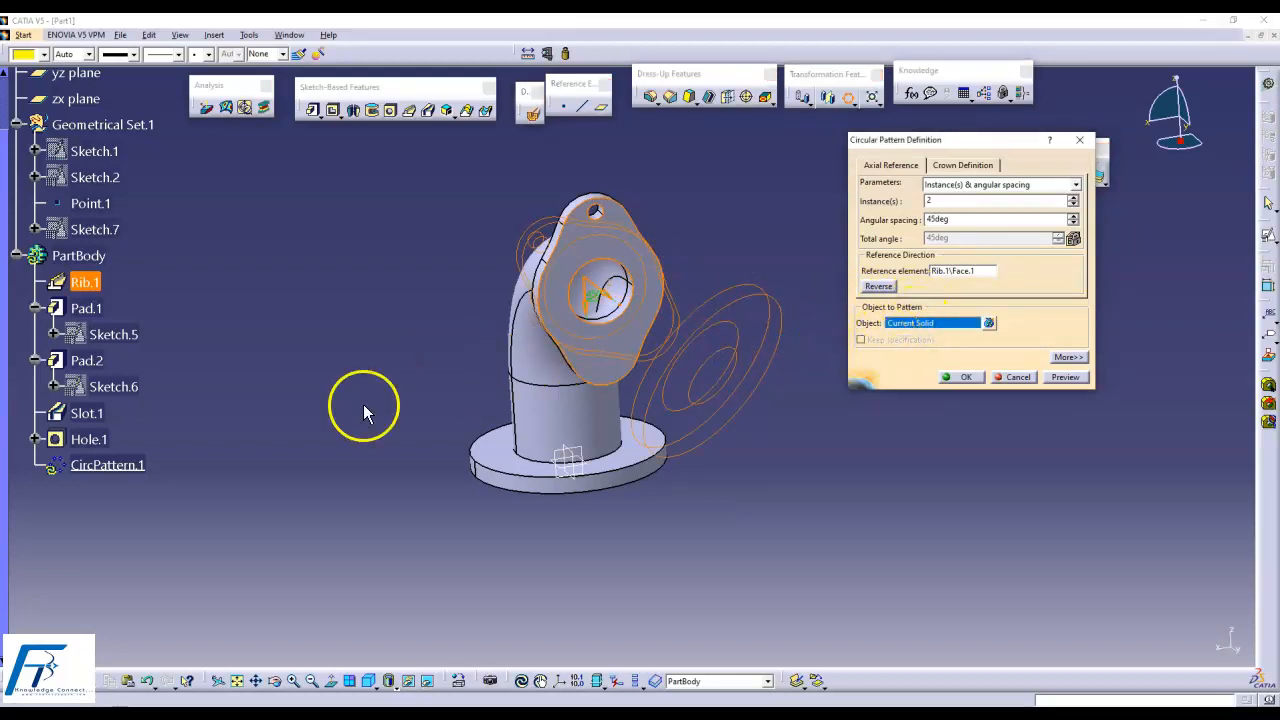
pyautogui.click(105, 440)
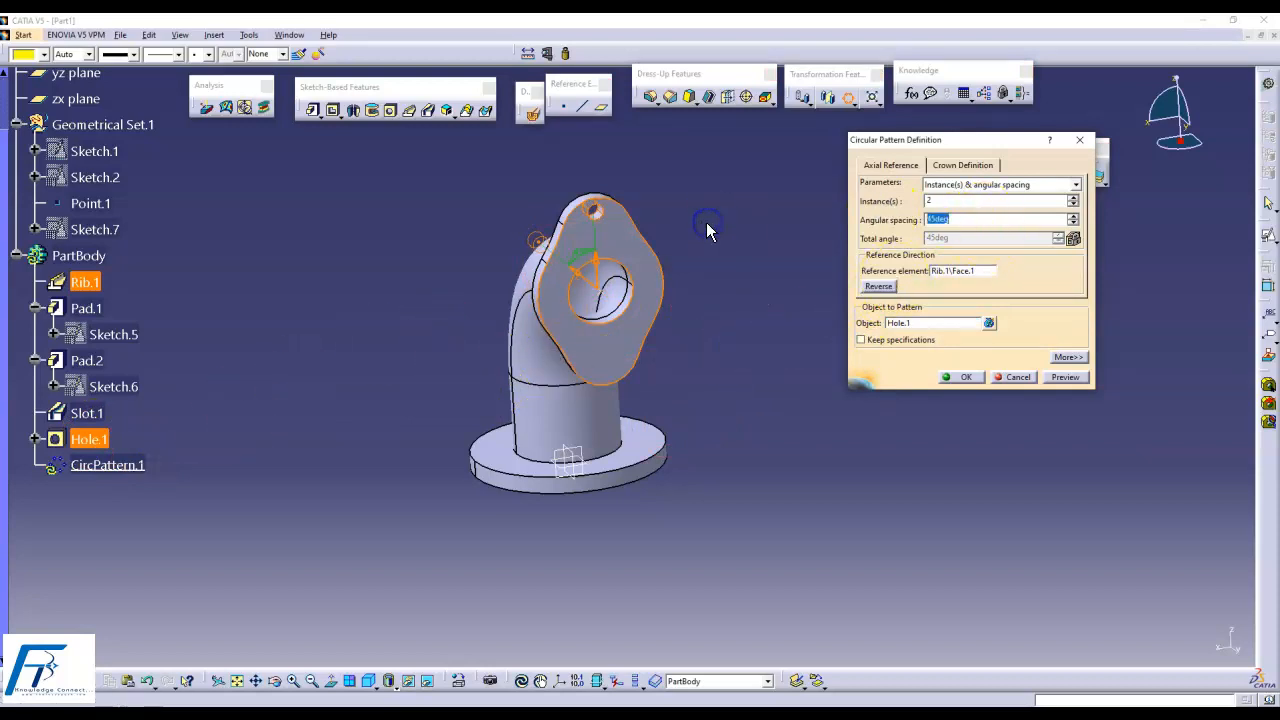
pyautogui.click(1063, 377)
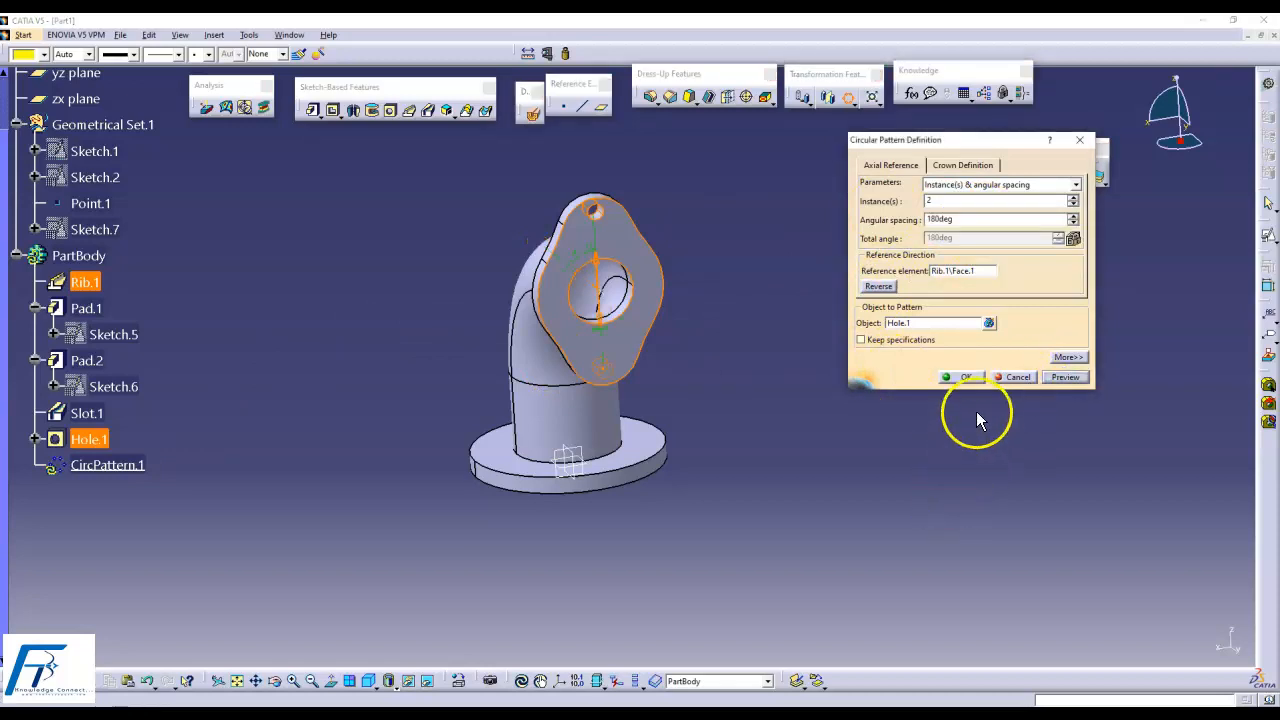
pyautogui.click(962, 377)
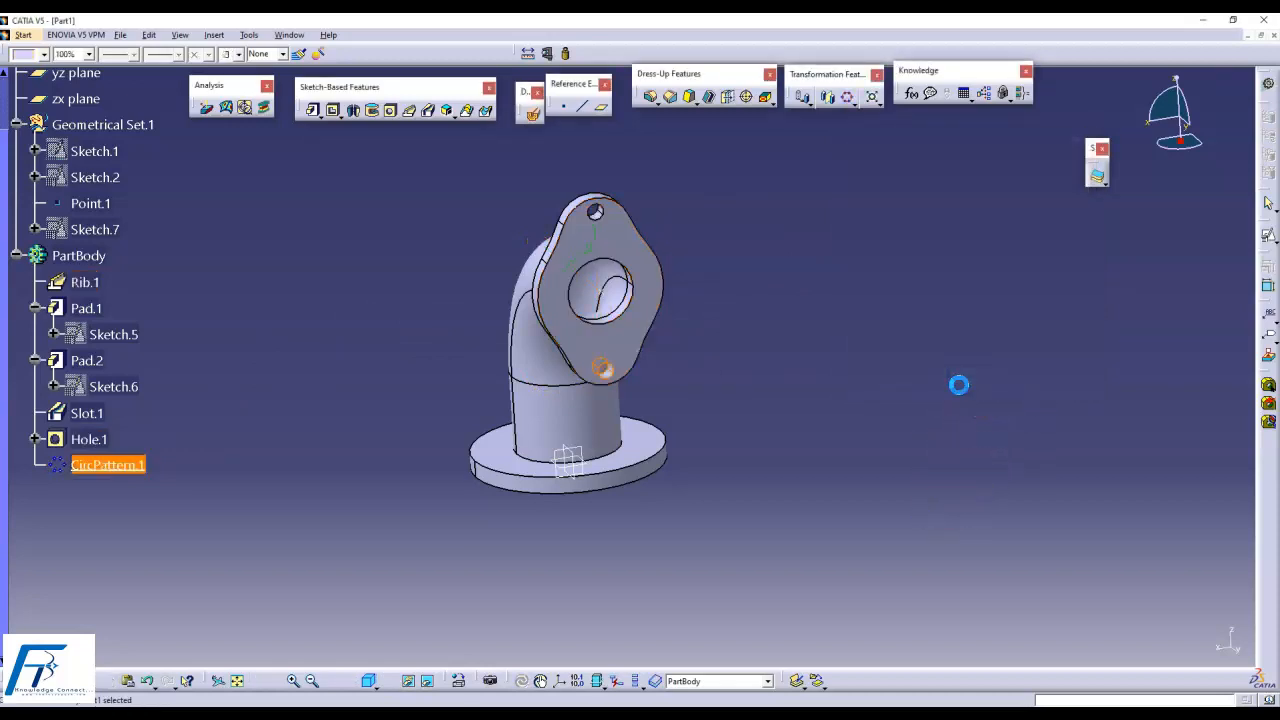
pyautogui.click(822, 395)
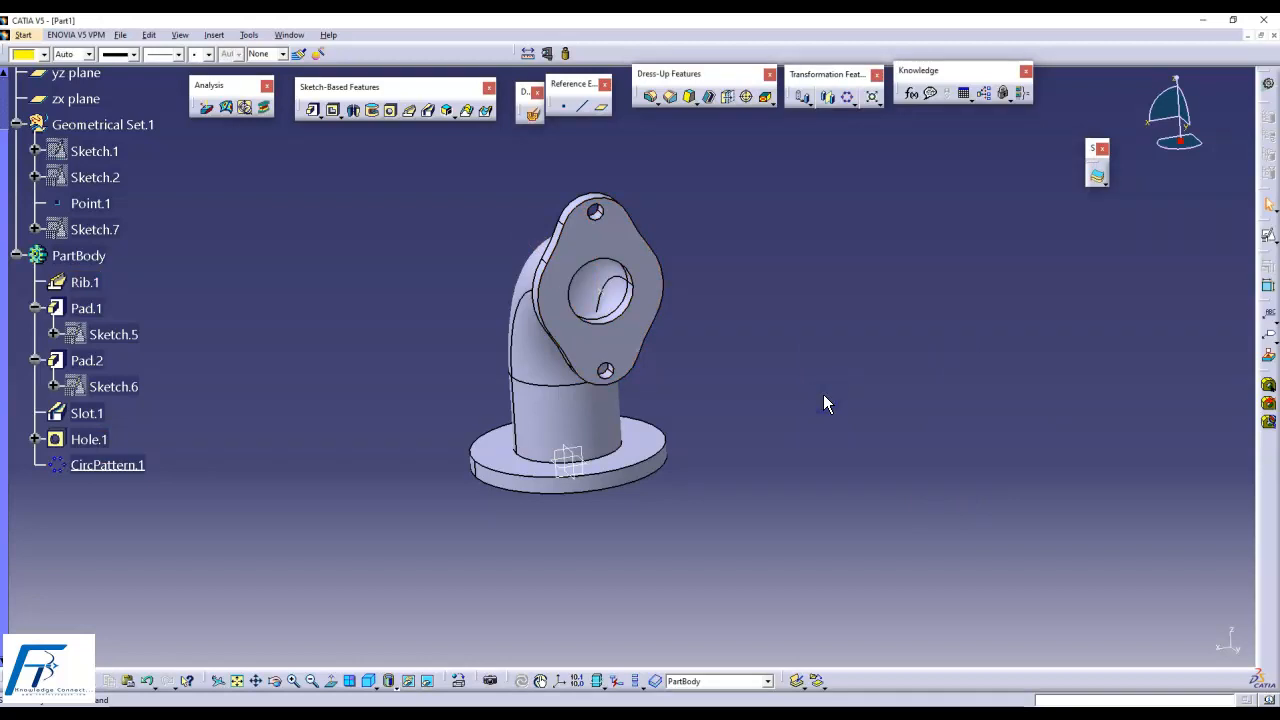
# - Start a hole on the round base flange's upper face and open its positioning sketch
pyautogui.moveTo(548, 443); pyautogui.dragTo(694, 451, button='middle')
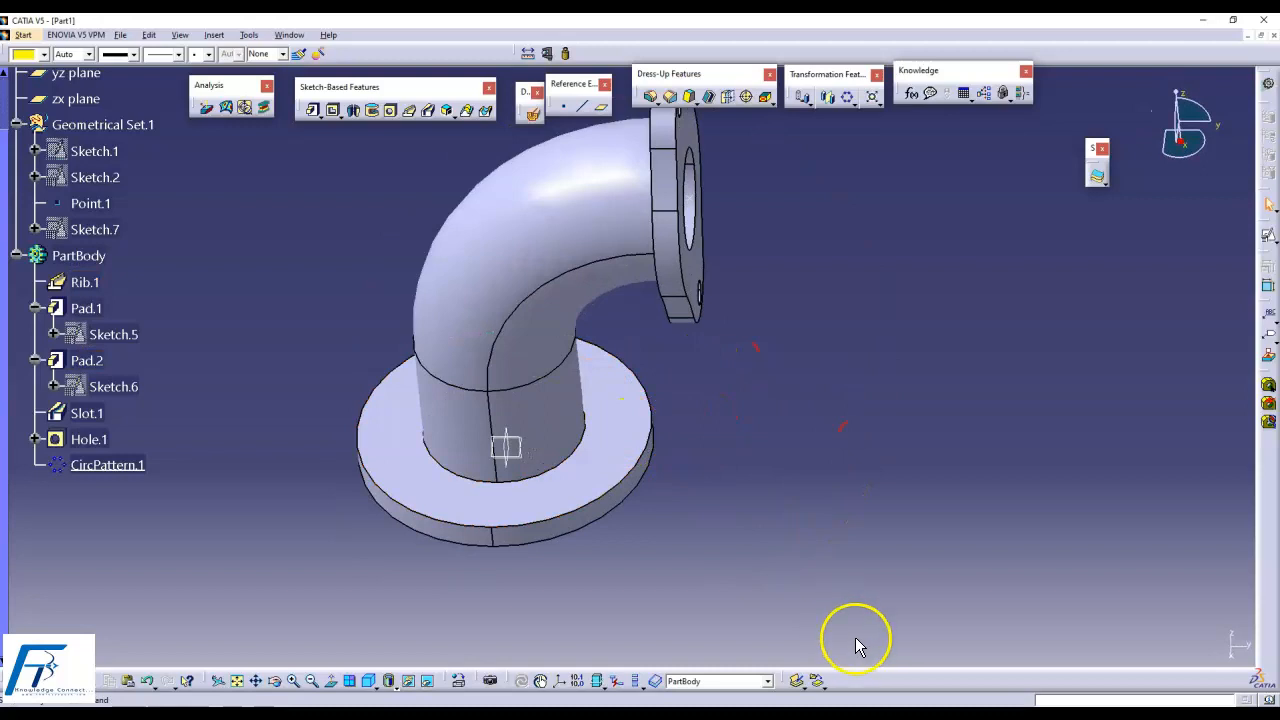
pyautogui.click(375, 430)
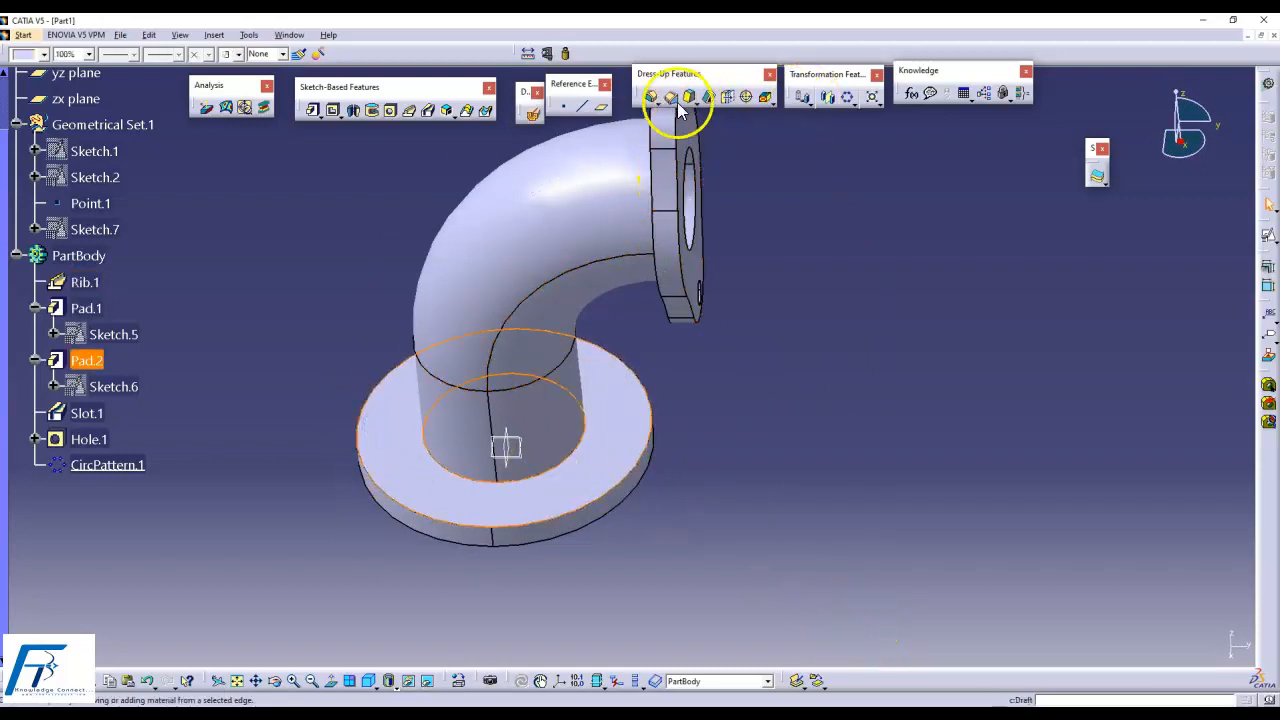
pyautogui.click(392, 112)
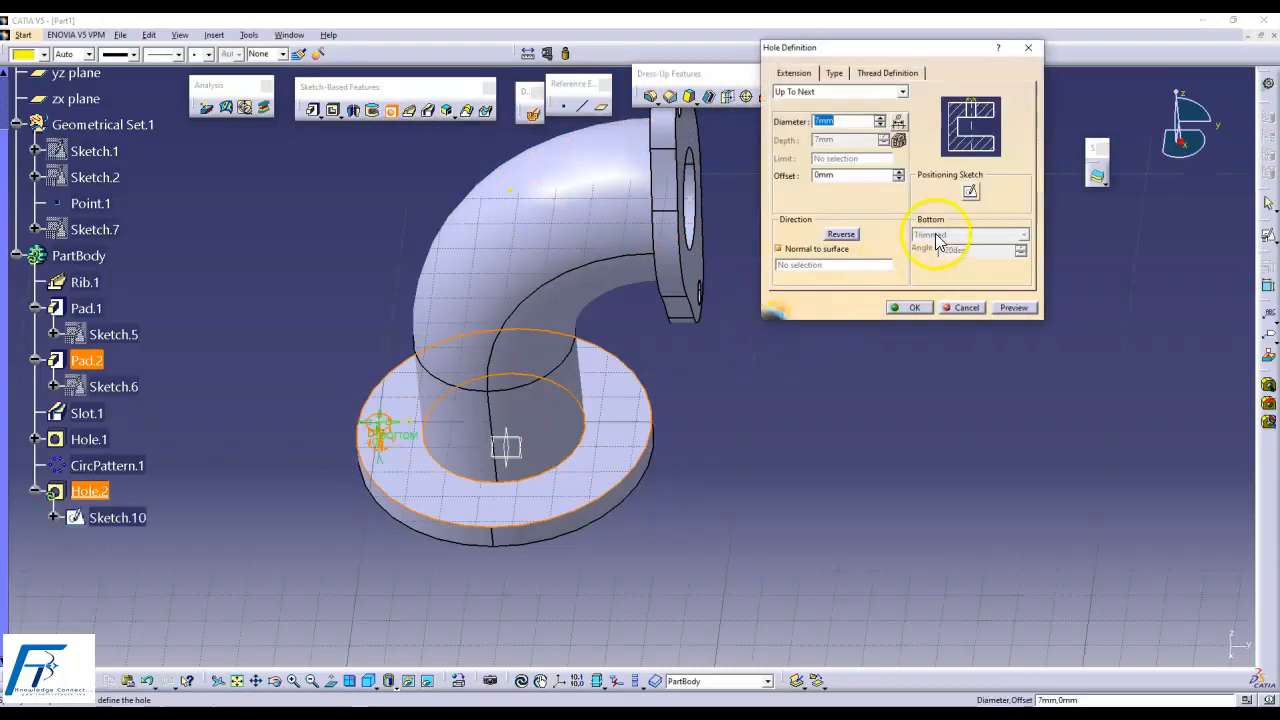
pyautogui.click(967, 198)
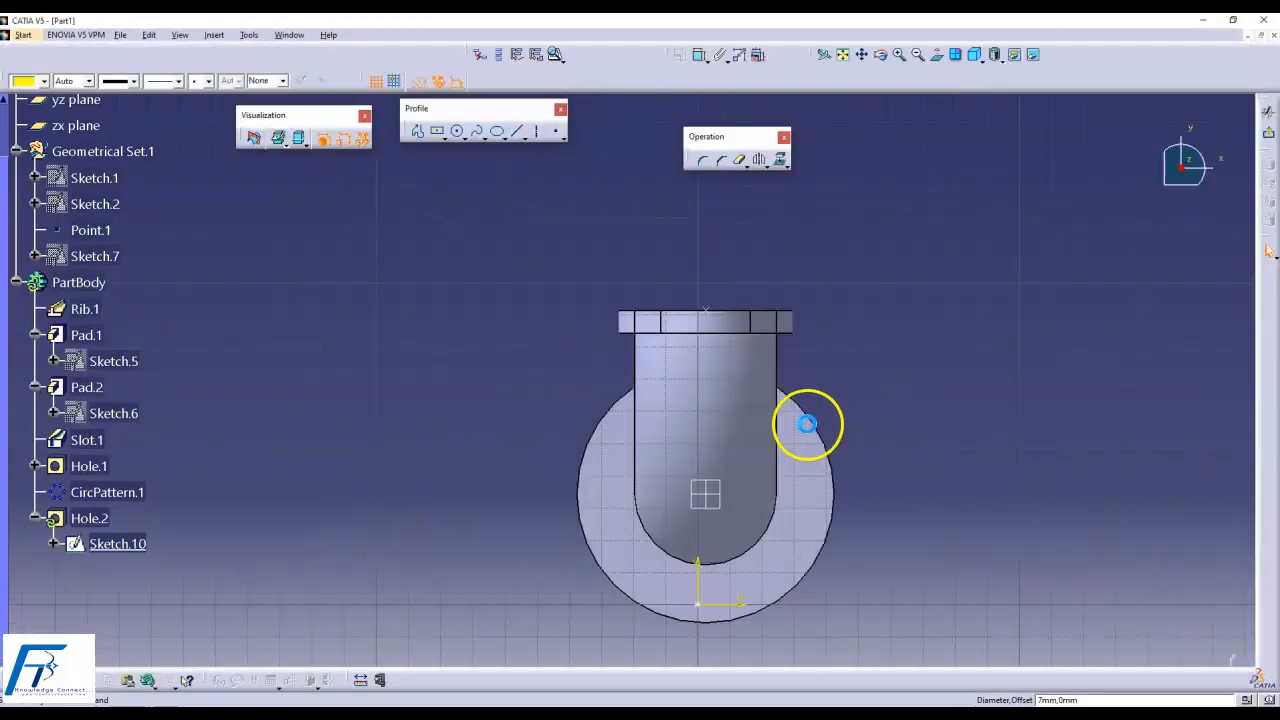
# - Sketch a construction circle about 66 mm in diameter around the centre of the round base flange
pyautogui.moveTo(828, 435); pyautogui.dragTo(808, 286, button='middle')
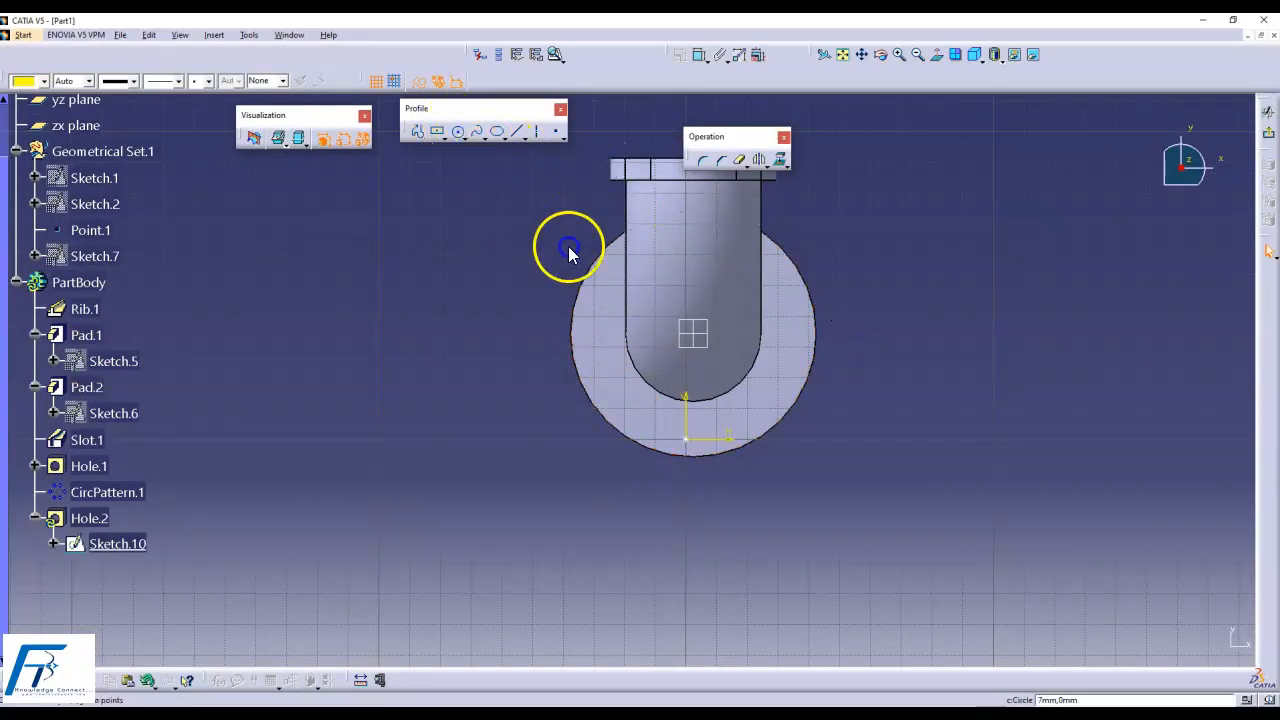
pyautogui.click(700, 336)
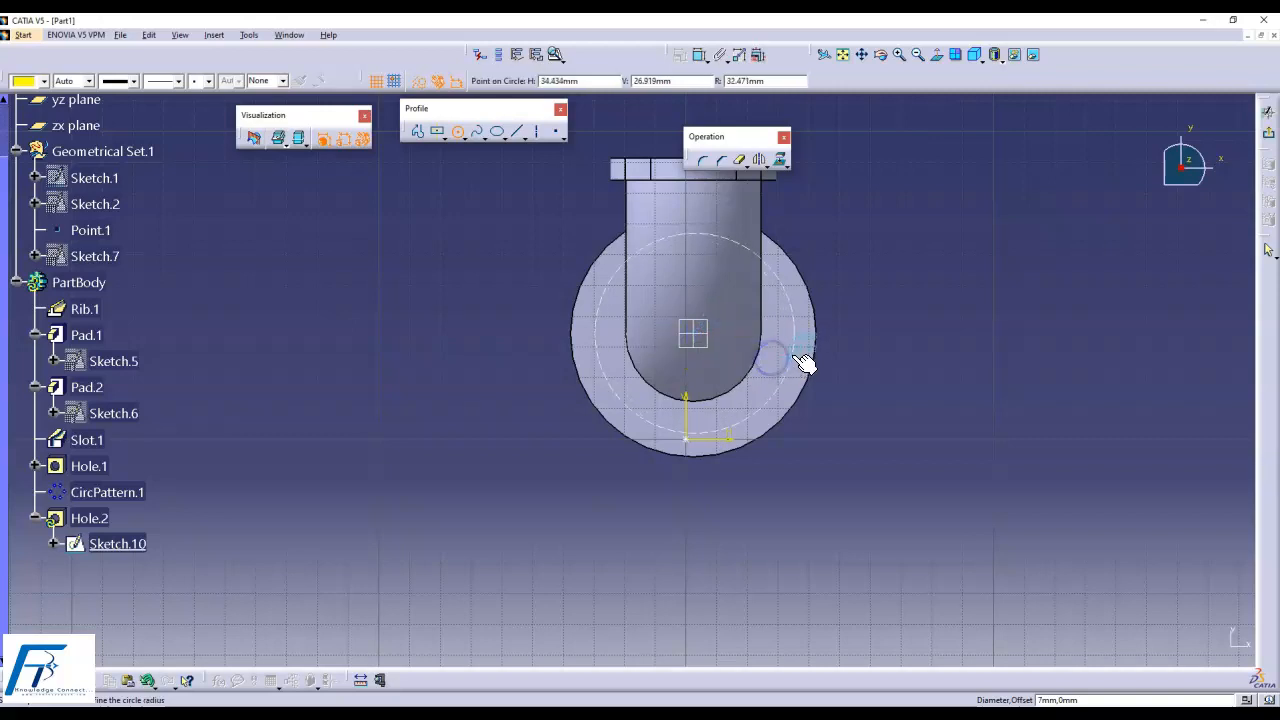
pyautogui.click(798, 354)
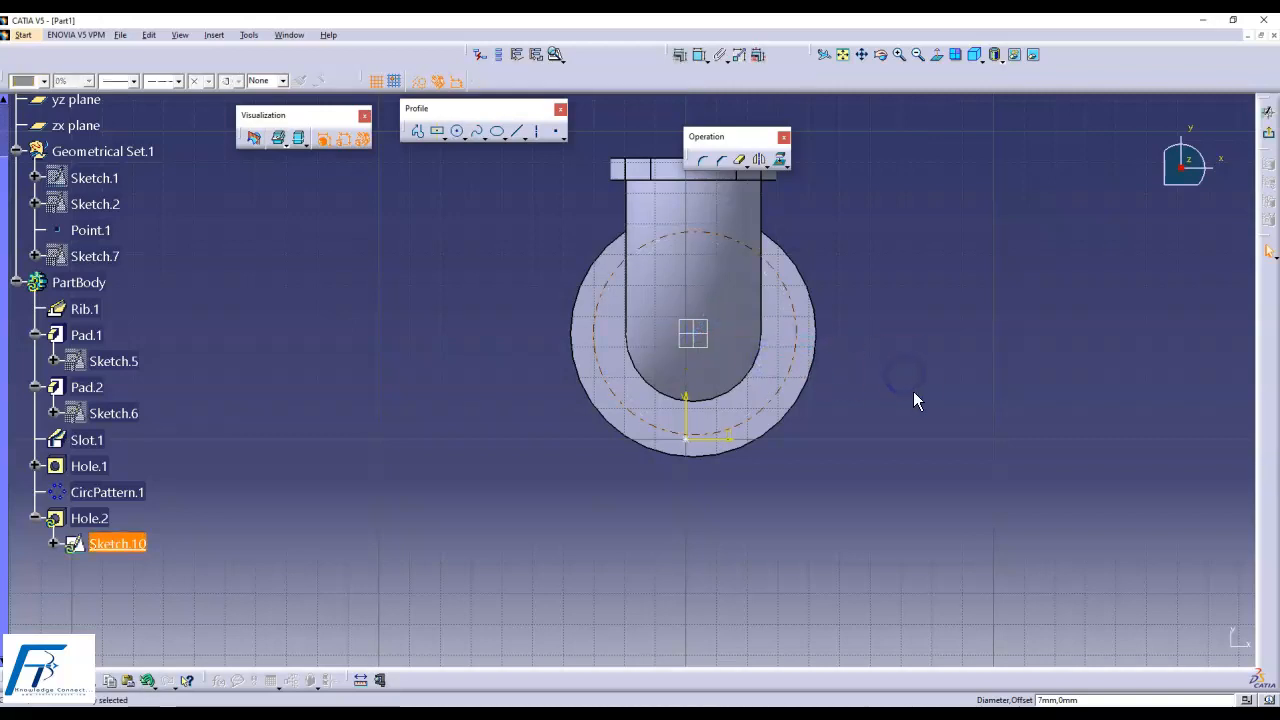
# - Constrain the construction circle to be concentric with the base flange's outer edge
pyautogui.click(795, 300)
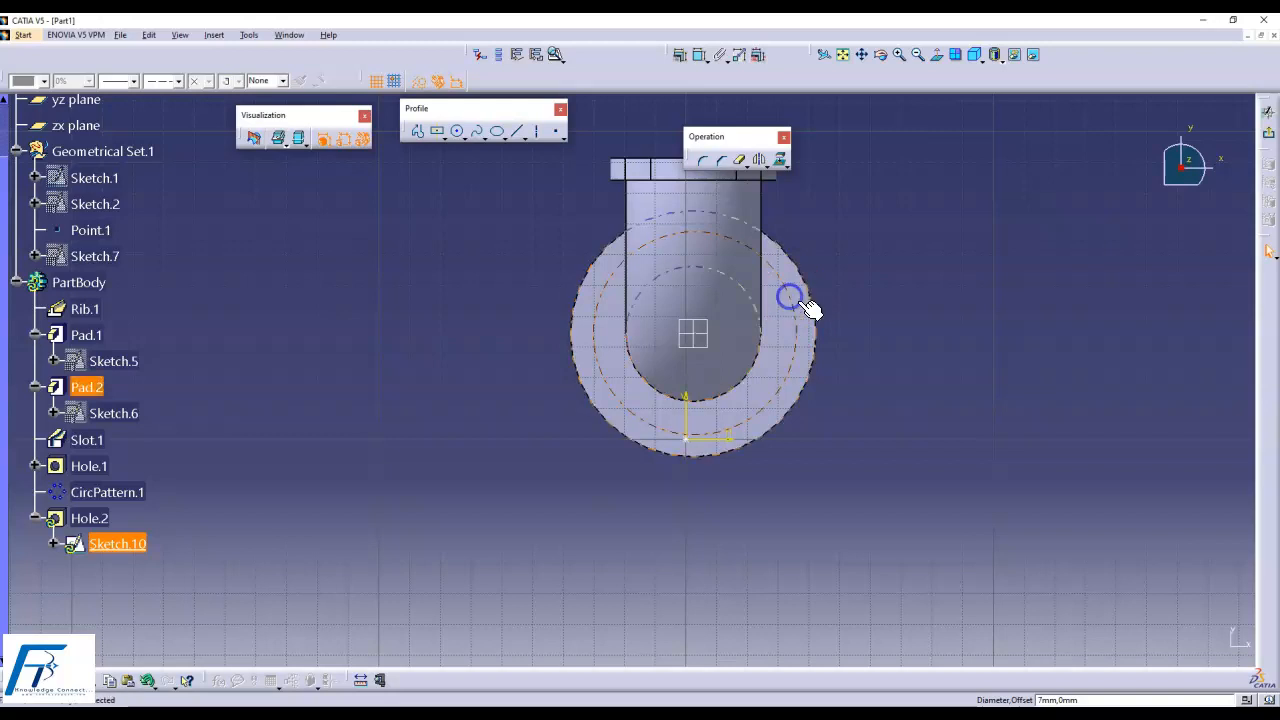
pyautogui.click(840, 306)
pyautogui.click(790, 287)
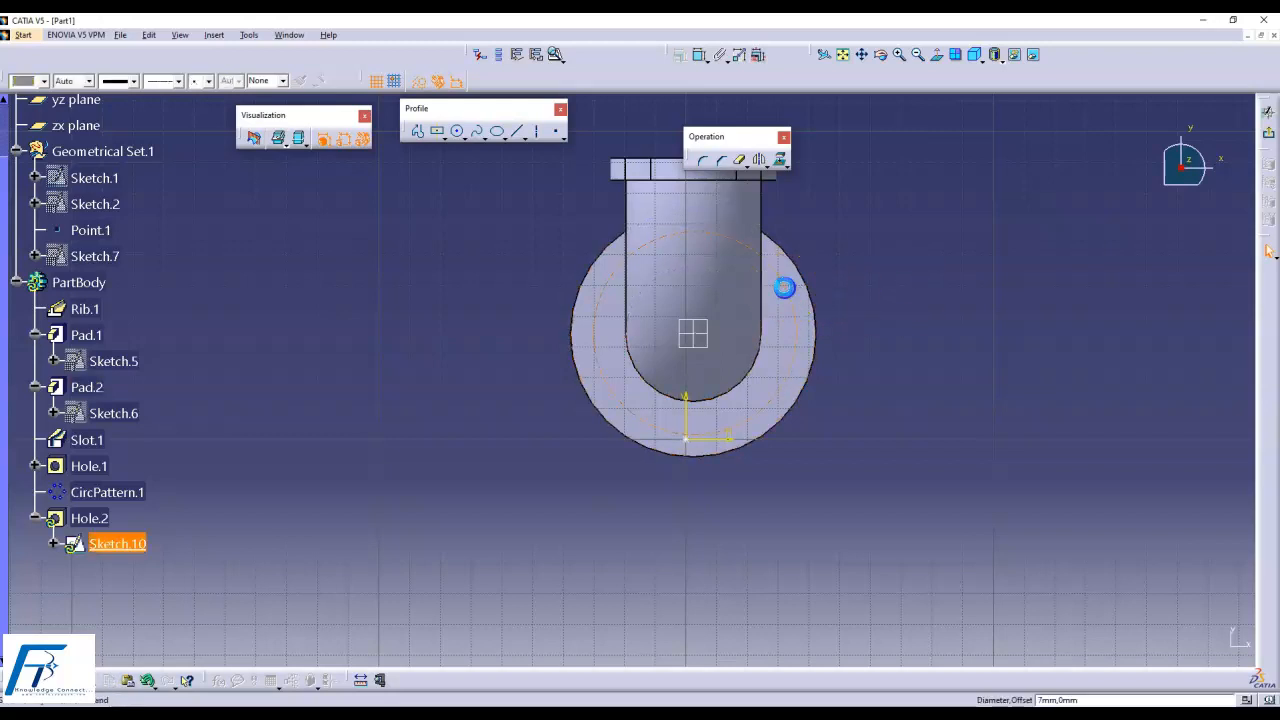
pyautogui.click(851, 254)
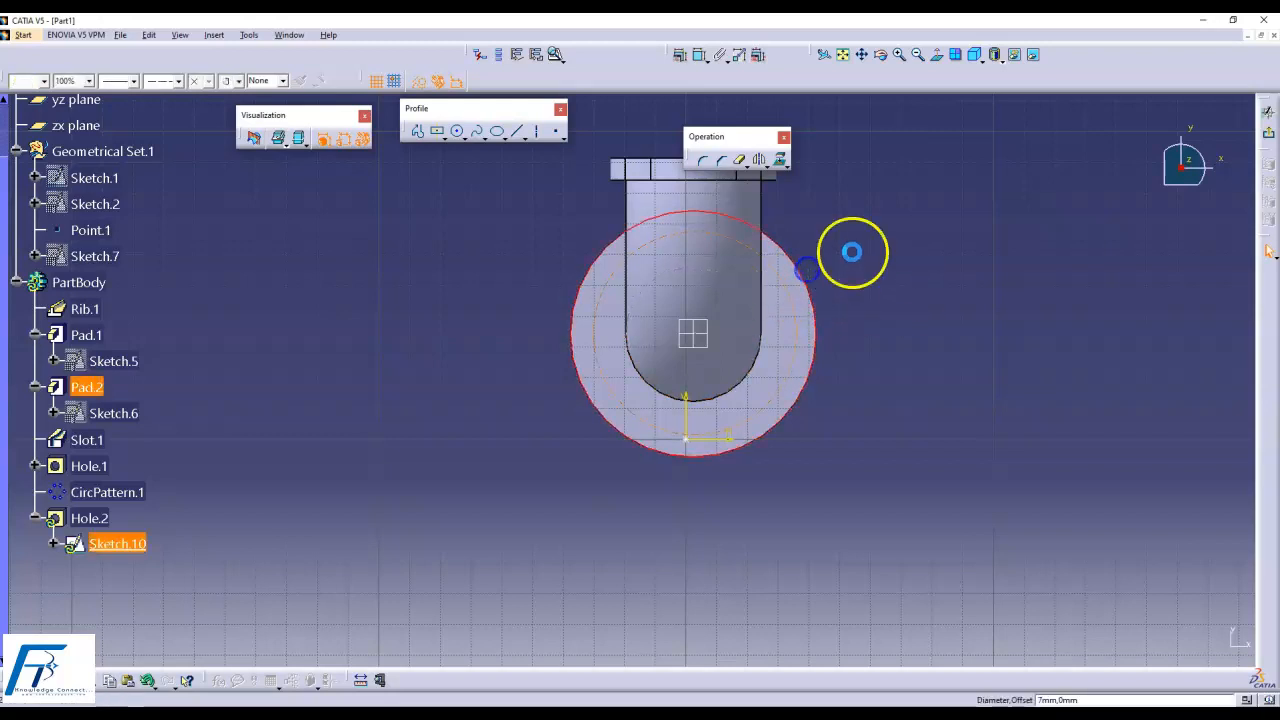
pyautogui.click(681, 54)
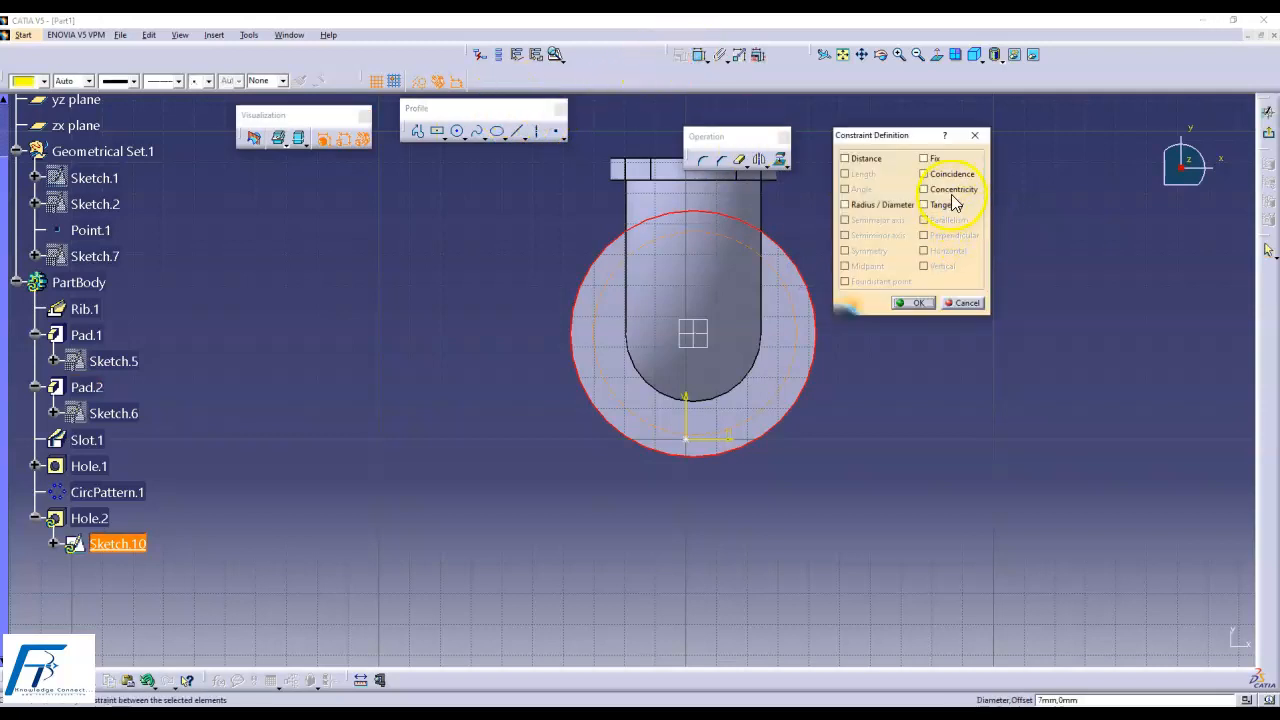
pyautogui.click(925, 301)
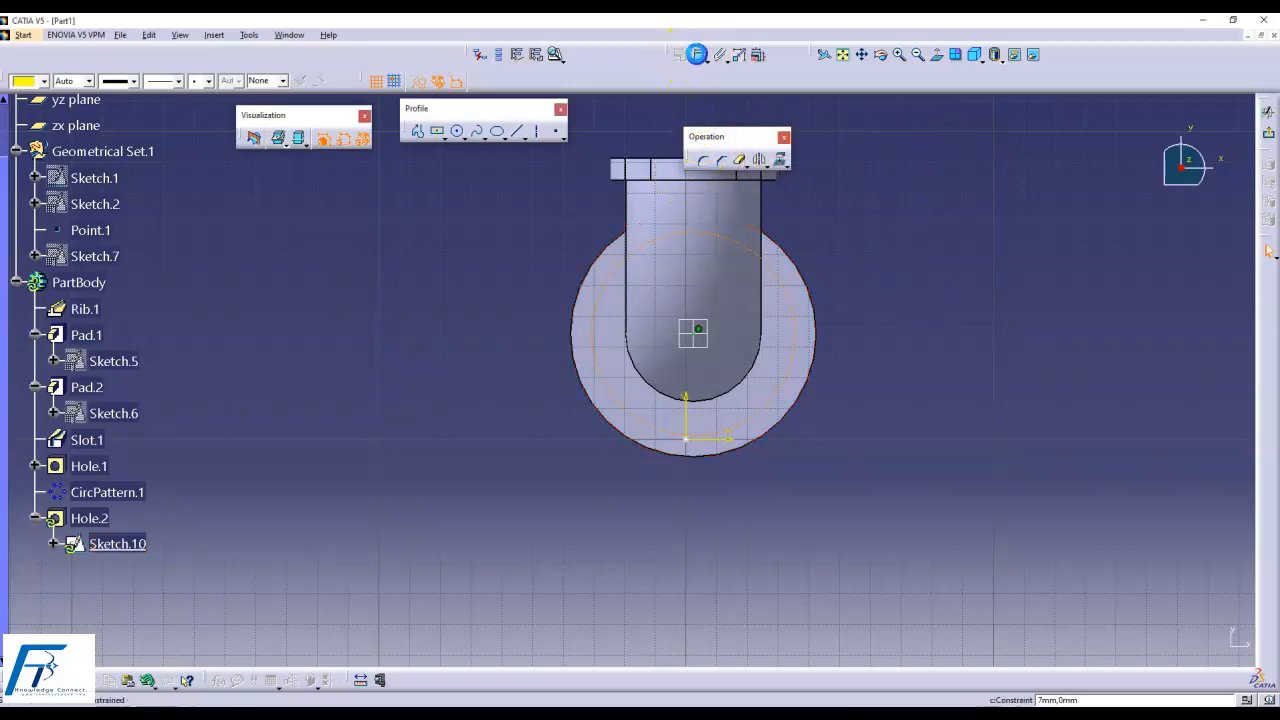
# - Dimension the construction circle and set its diameter to 68 mm
pyautogui.click(775, 266)
pyautogui.click(889, 262)
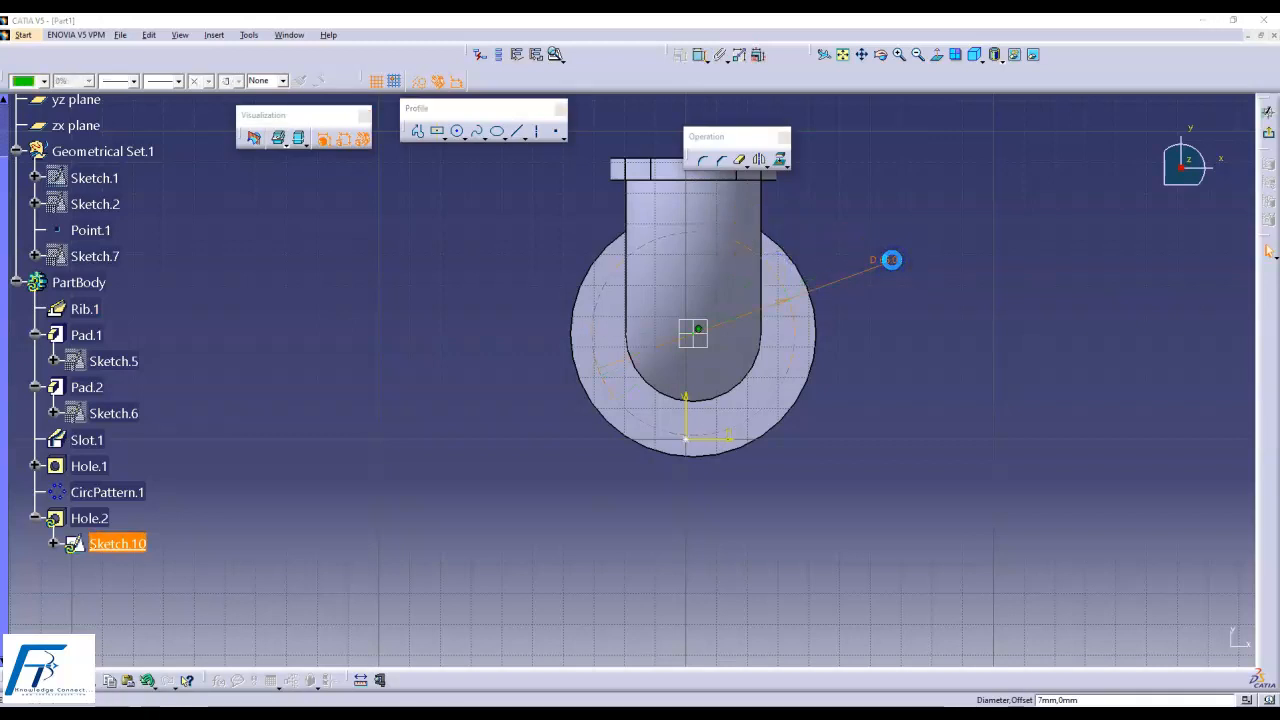
pyautogui.doubleClick(891, 260)
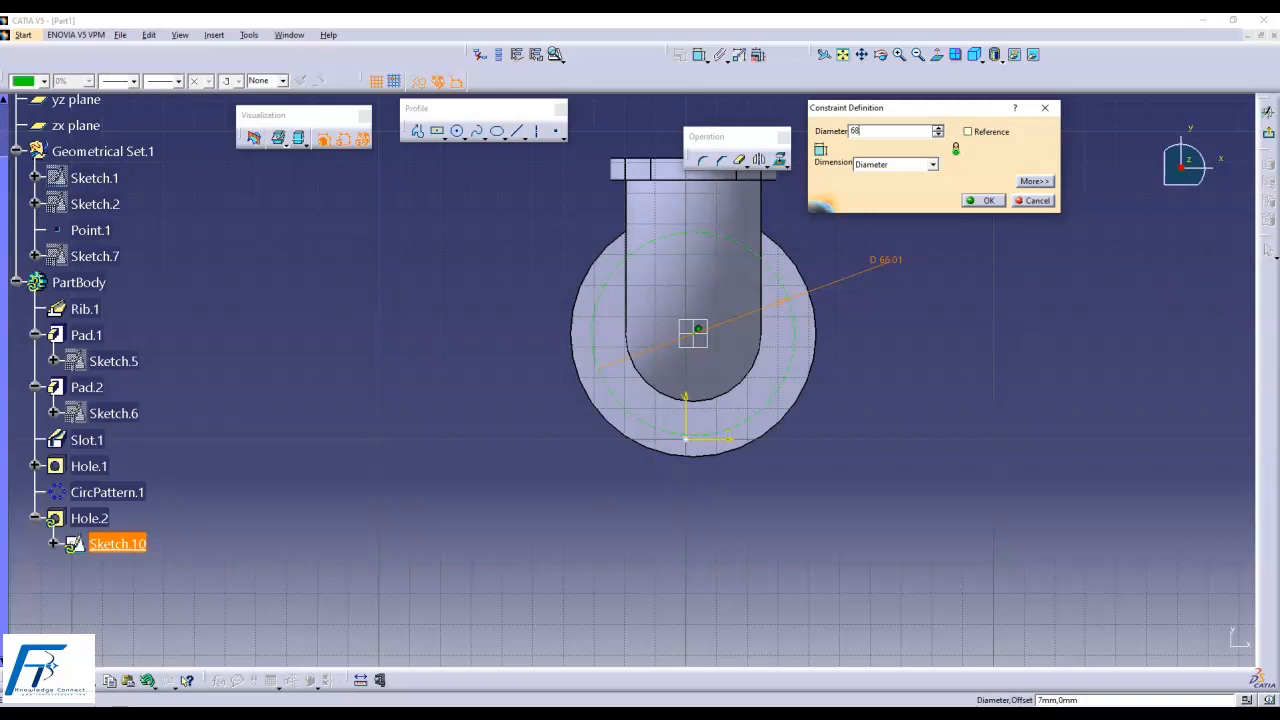
pyautogui.write('68')
pyautogui.press('Return')
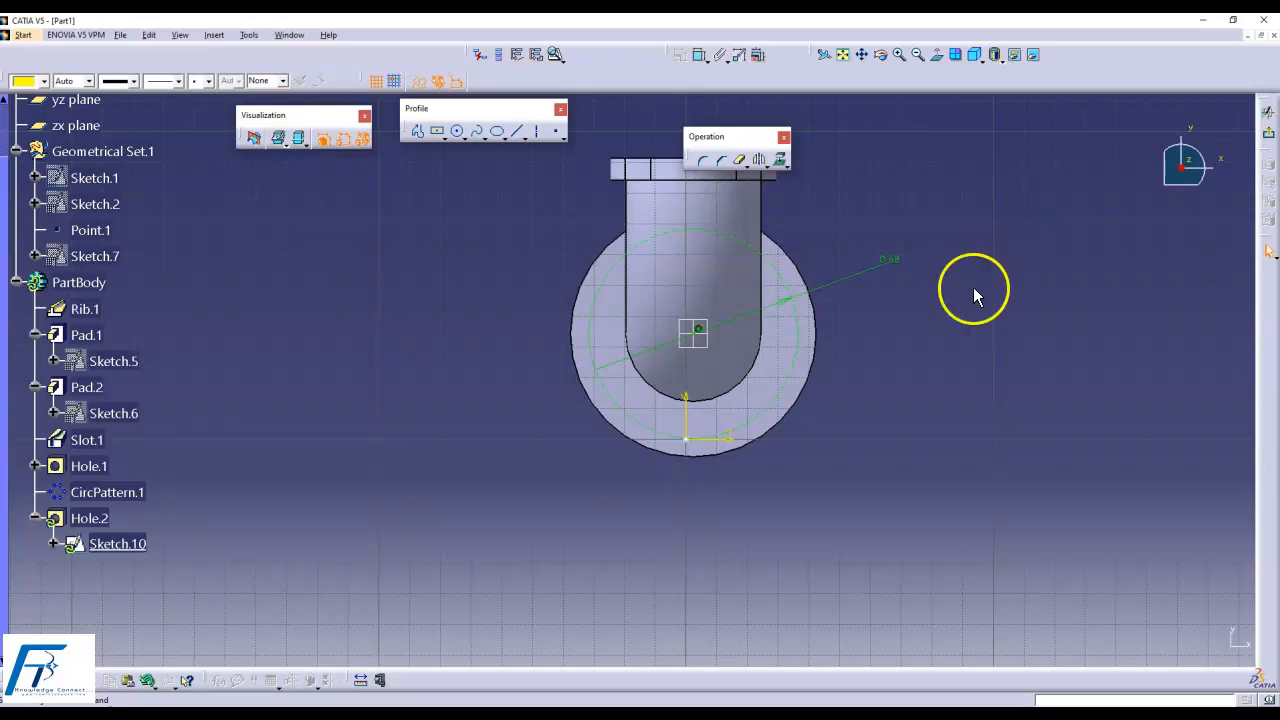
# - Constrain the hole's centre point to be coincident with the 68 mm construction circle
pyautogui.click(687, 440)
pyautogui.keyDown('ctrl'); pyautogui.click(770, 407); pyautogui.keyUp('ctrl')
pyautogui.click(699, 54)
pyautogui.click(933, 207)
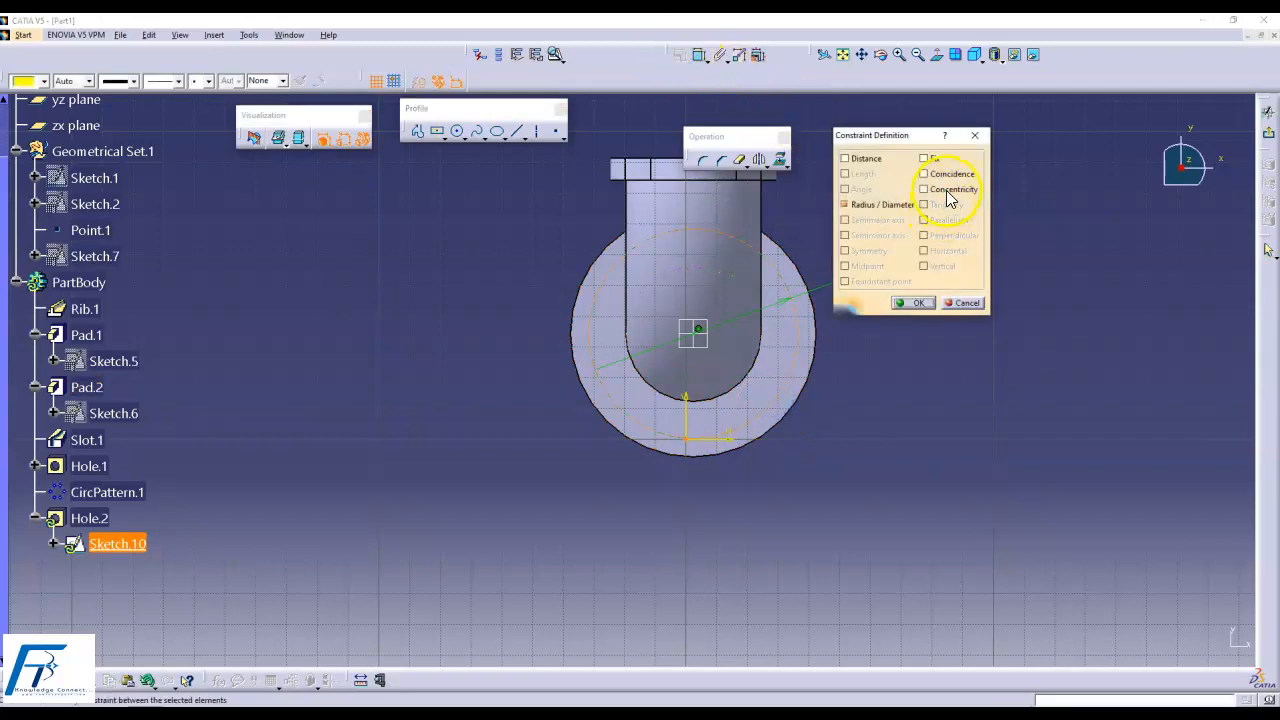
pyautogui.click(916, 303)
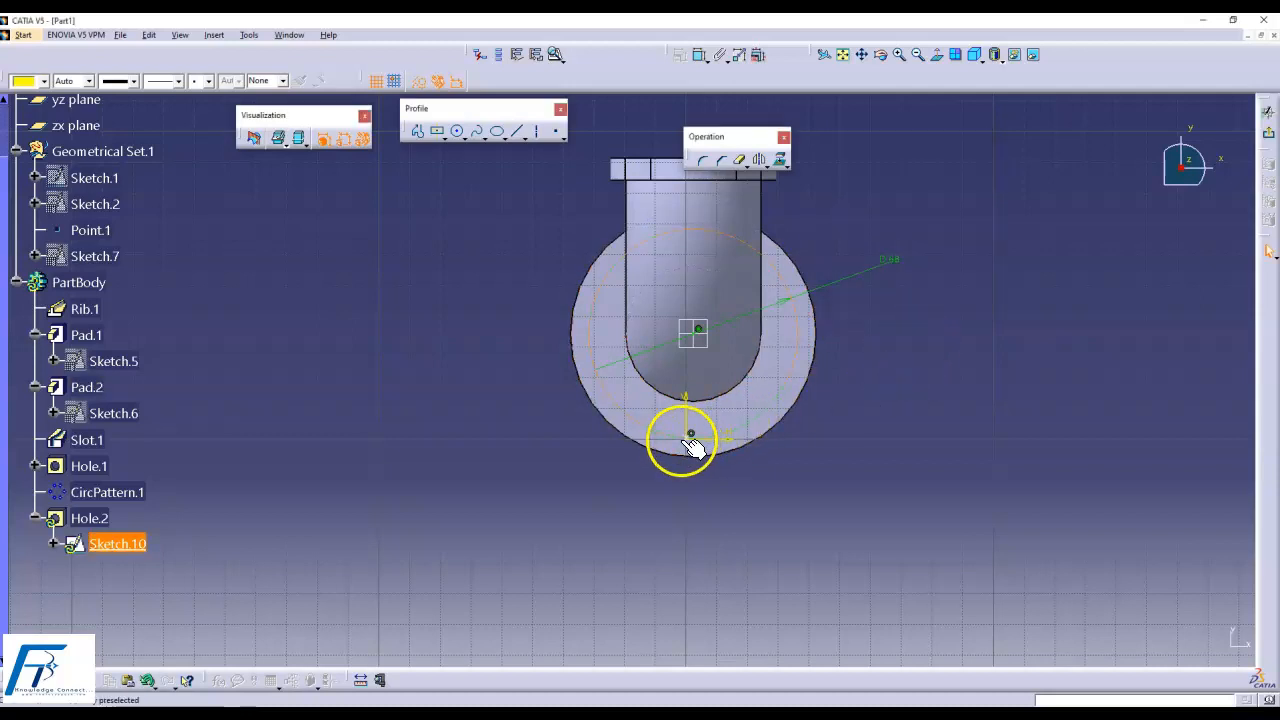
# - Constrain the hole's centre point to be coincident with the yz plane
pyautogui.click(706, 334)
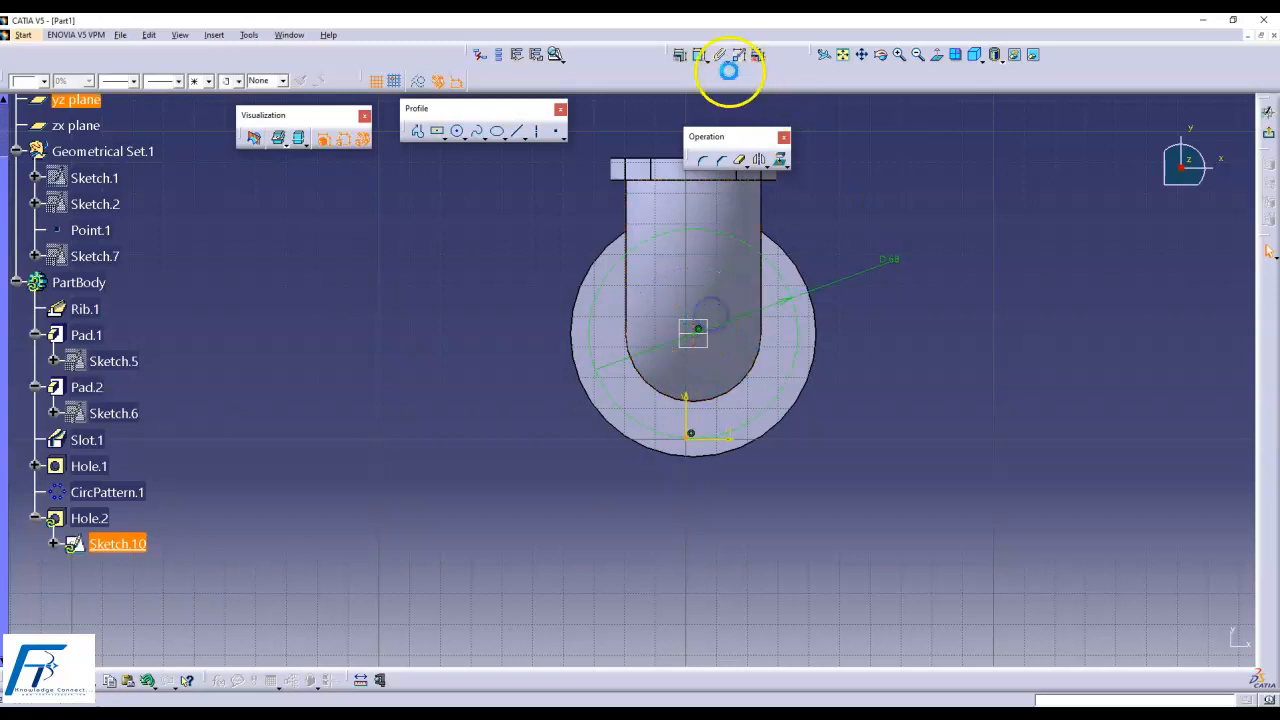
pyautogui.click(676, 55)
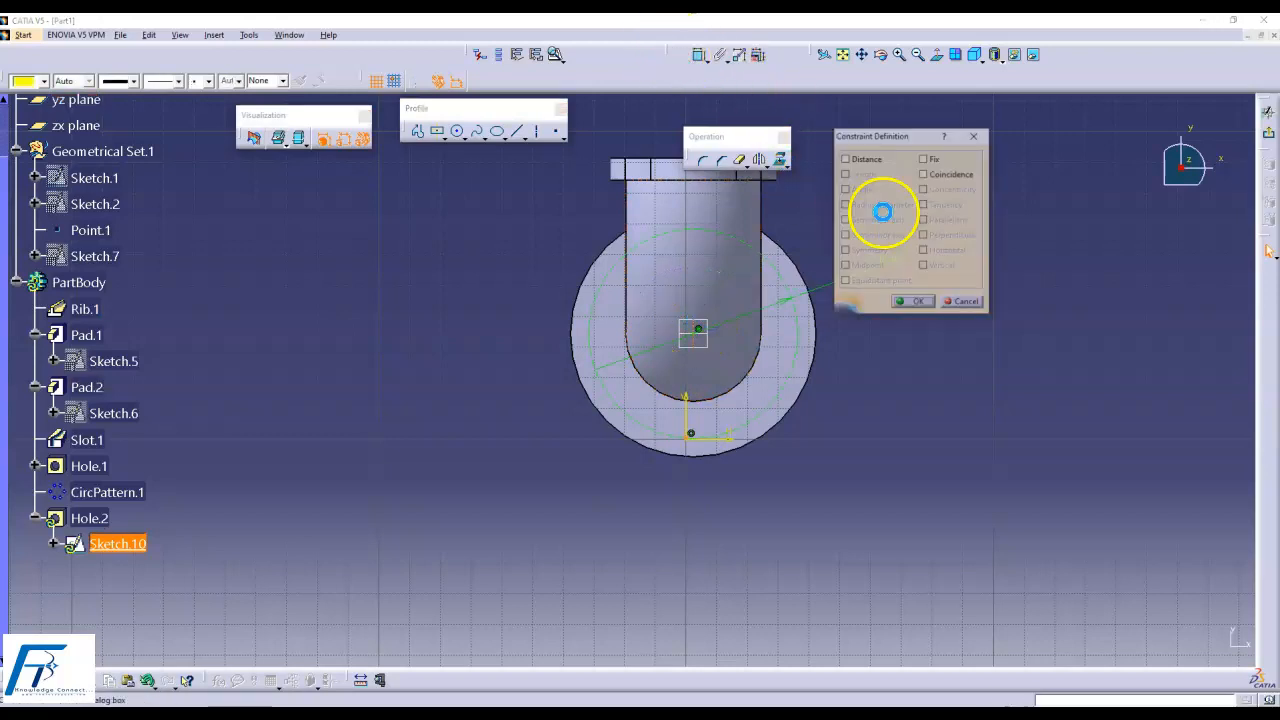
pyautogui.click(905, 305)
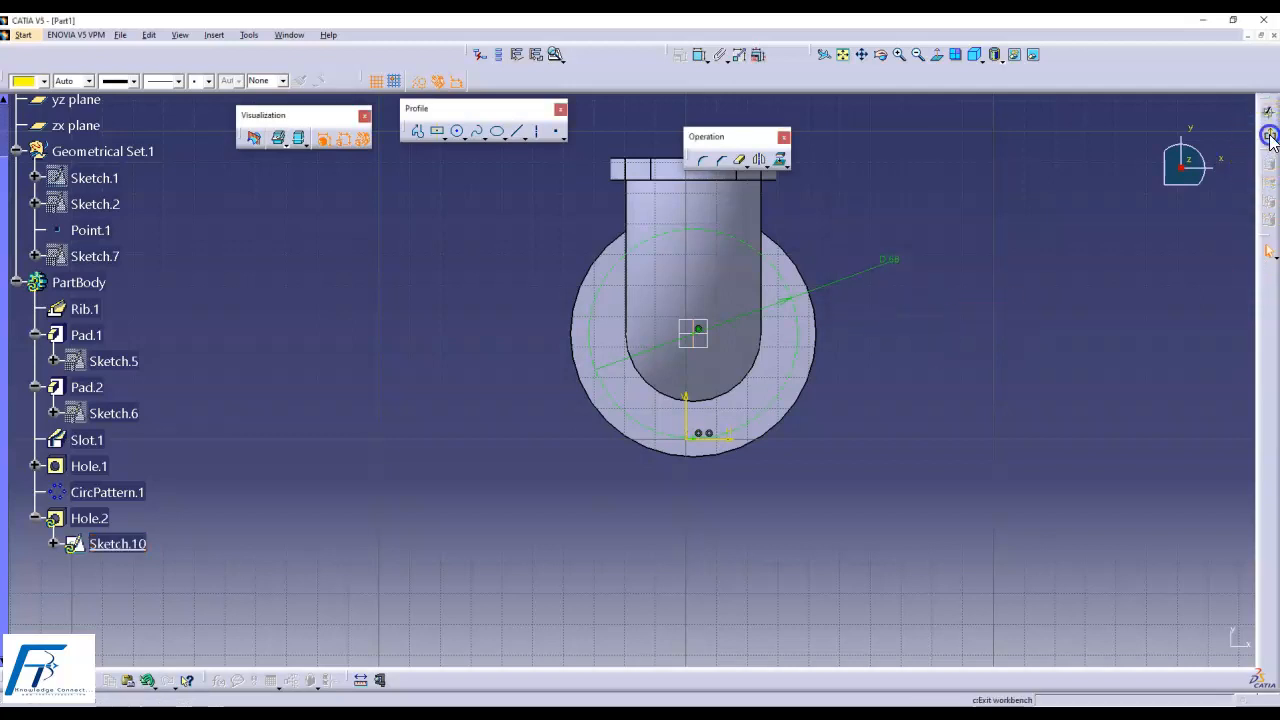
# - Exit the positioning sketch and create the 7 mm Up To Next hole in the base flange
pyautogui.click(1269, 136)
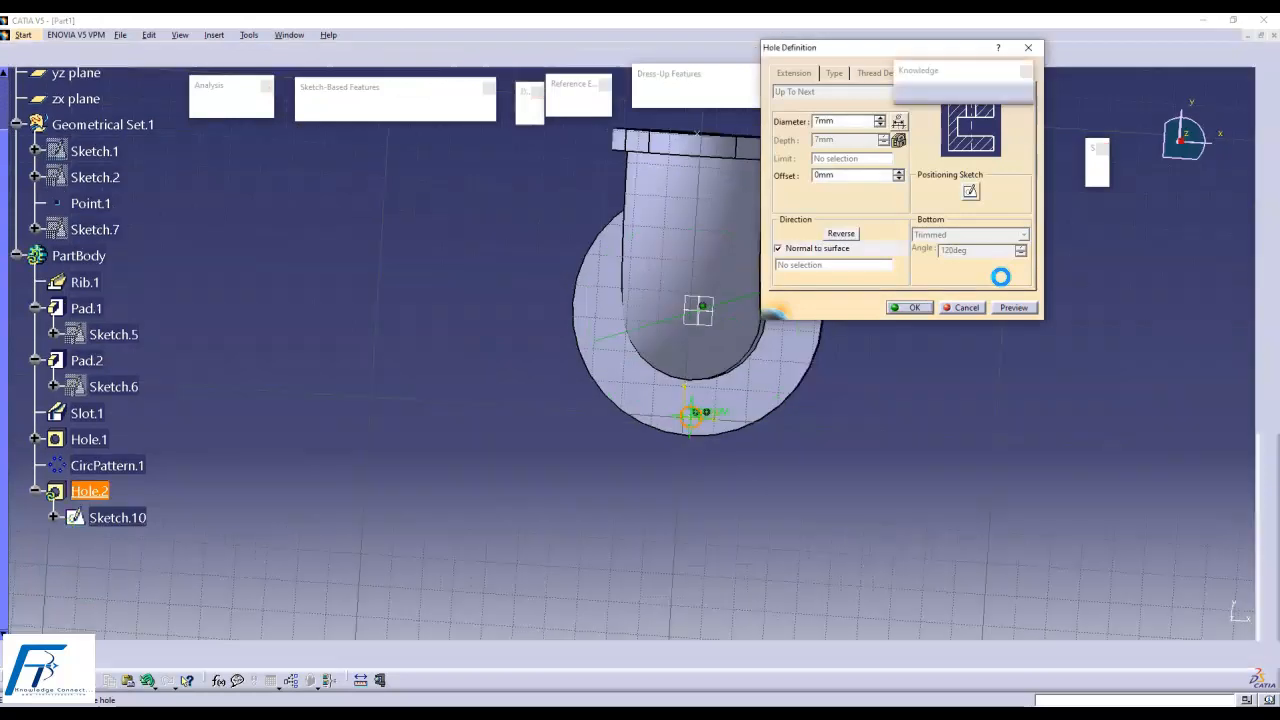
pyautogui.moveTo(694, 477); pyautogui.dragTo(655, 421, button='middle')
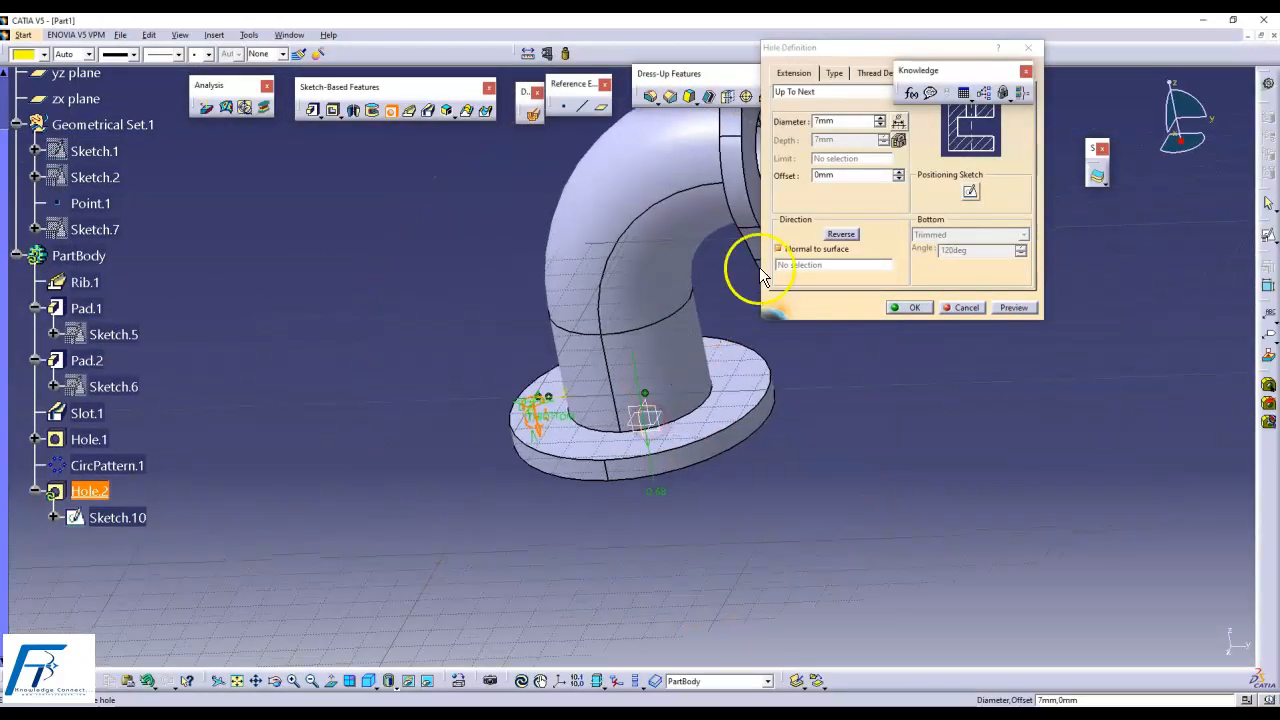
pyautogui.click(908, 307)
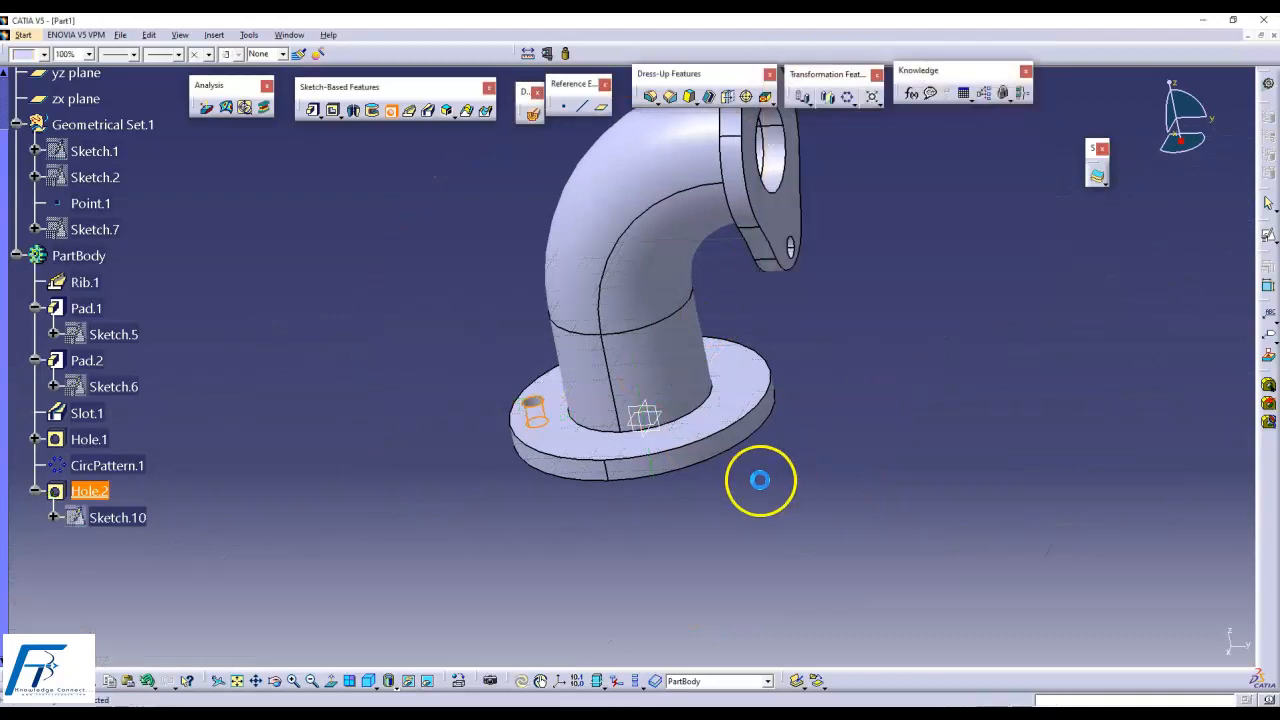
# - Set up a circular pattern of the base flange's 7 mm hole, using the flange's face as the reference element
pyautogui.moveTo(617, 491); pyautogui.dragTo(808, 386, button='middle')
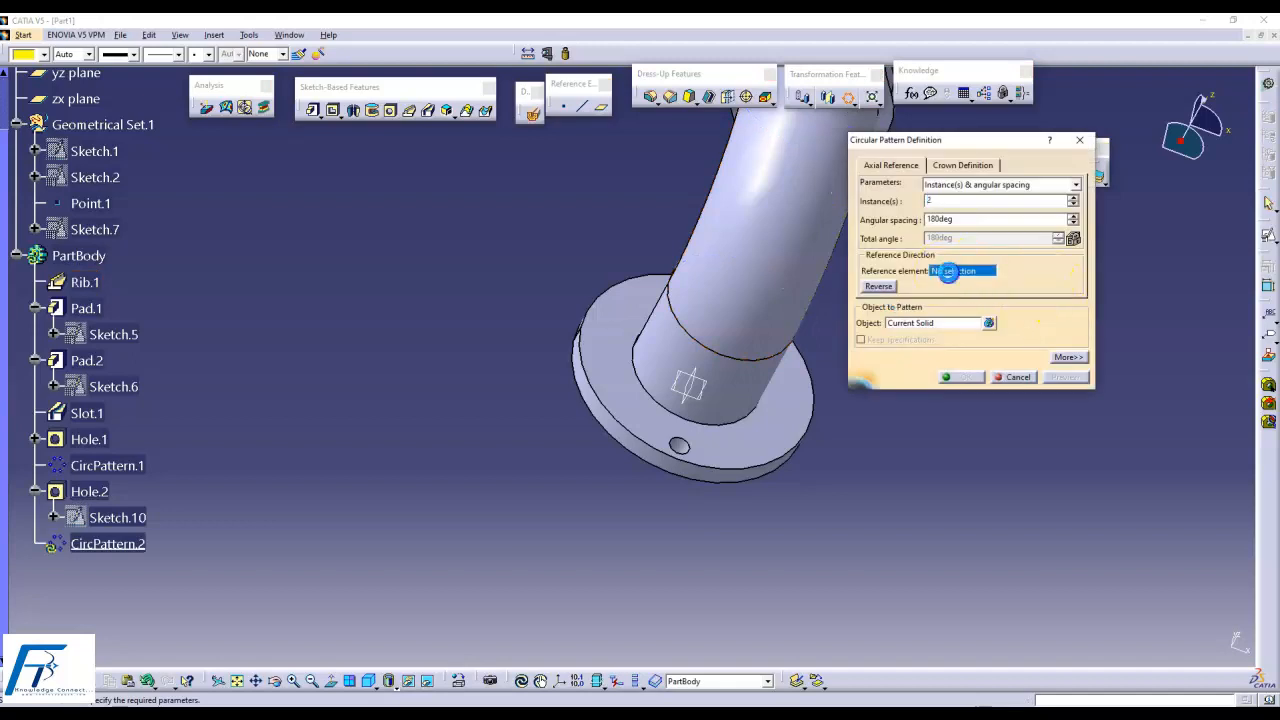
pyautogui.click(799, 417)
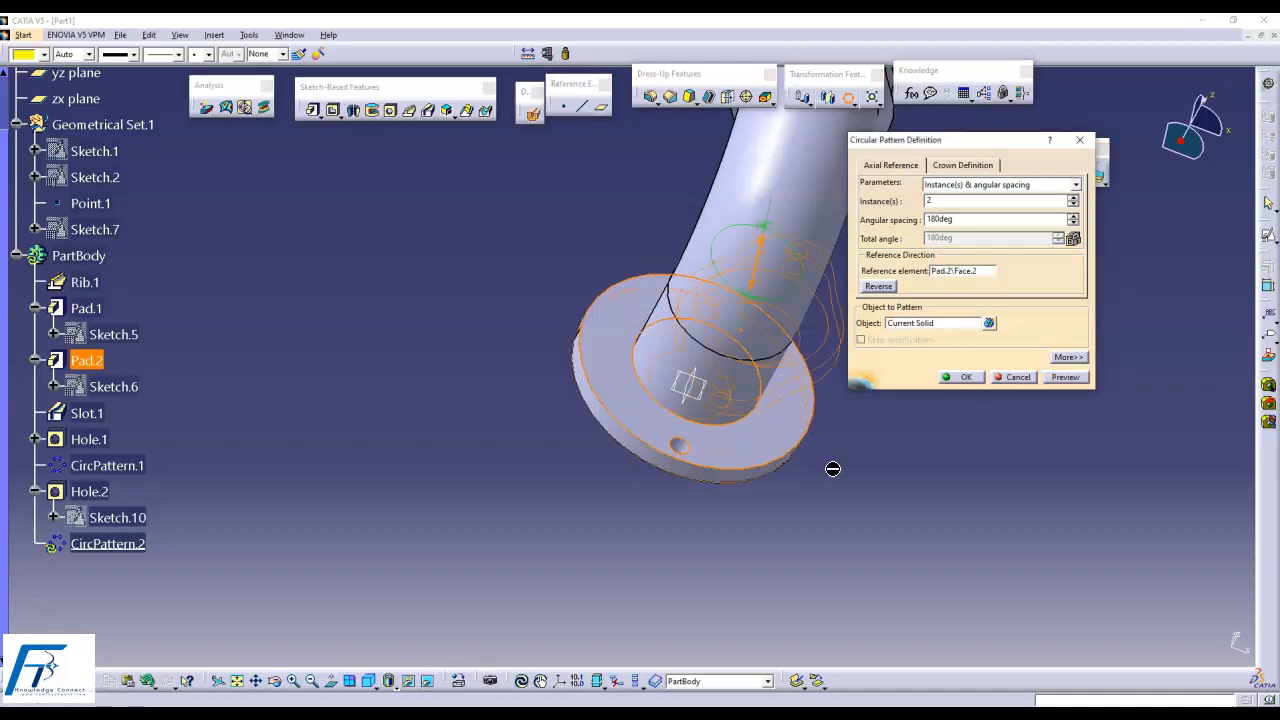
pyautogui.click(913, 323)
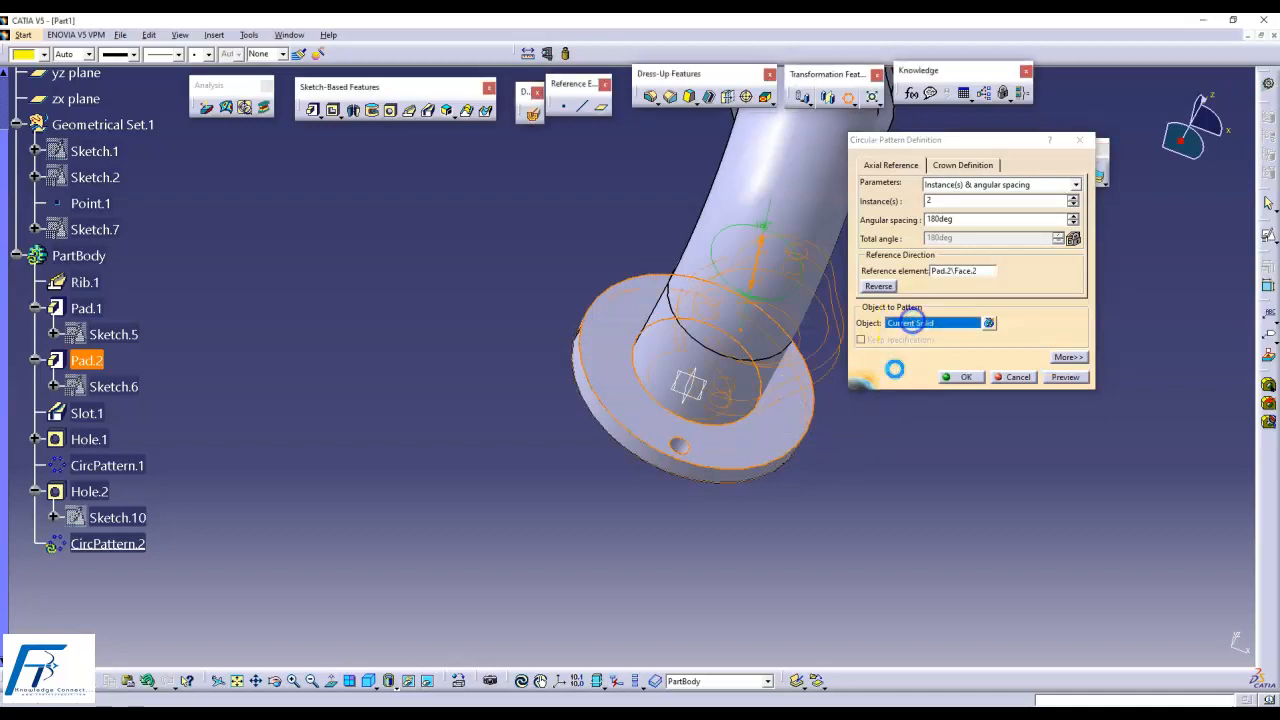
pyautogui.click(88, 491)
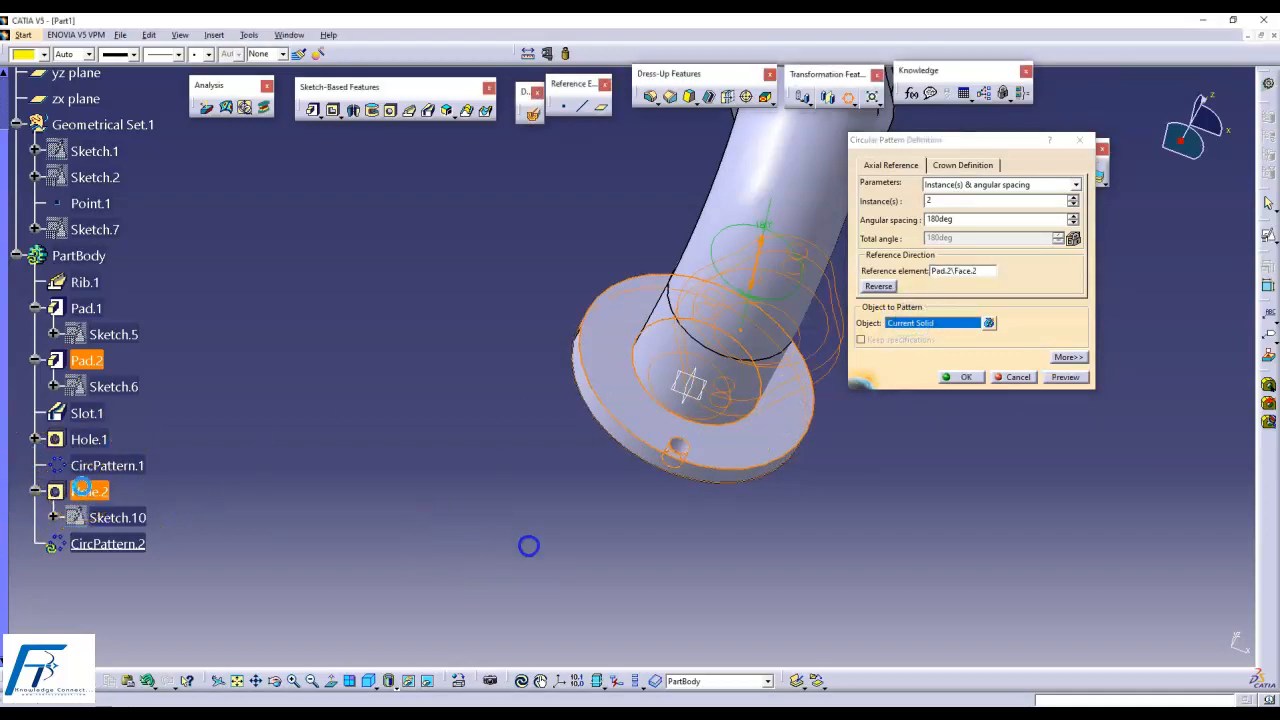
pyautogui.moveTo(842, 520); pyautogui.dragTo(722, 464, button='middle')
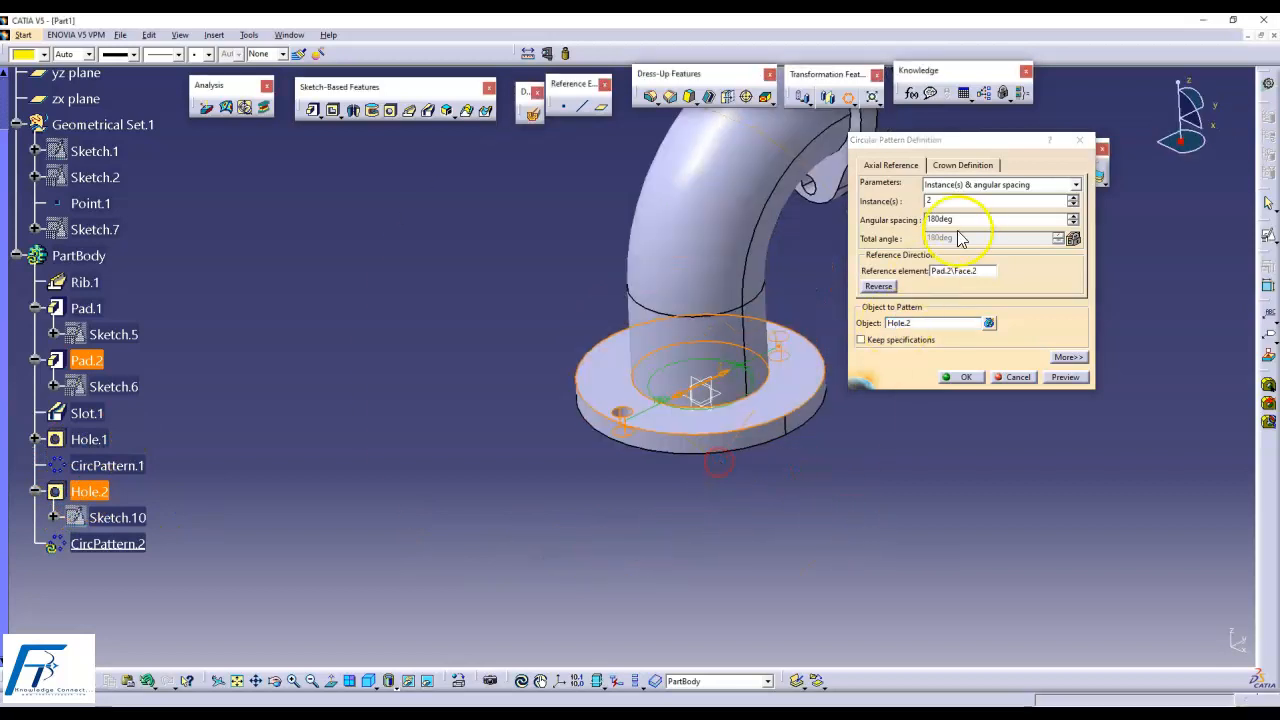
# - Set the hole pattern to 4 instances with 90deg angular spacing, preview it and create the pattern
pyautogui.moveTo(942, 202); pyautogui.dragTo(847, 204)
pyautogui.doubleClick(951, 201)
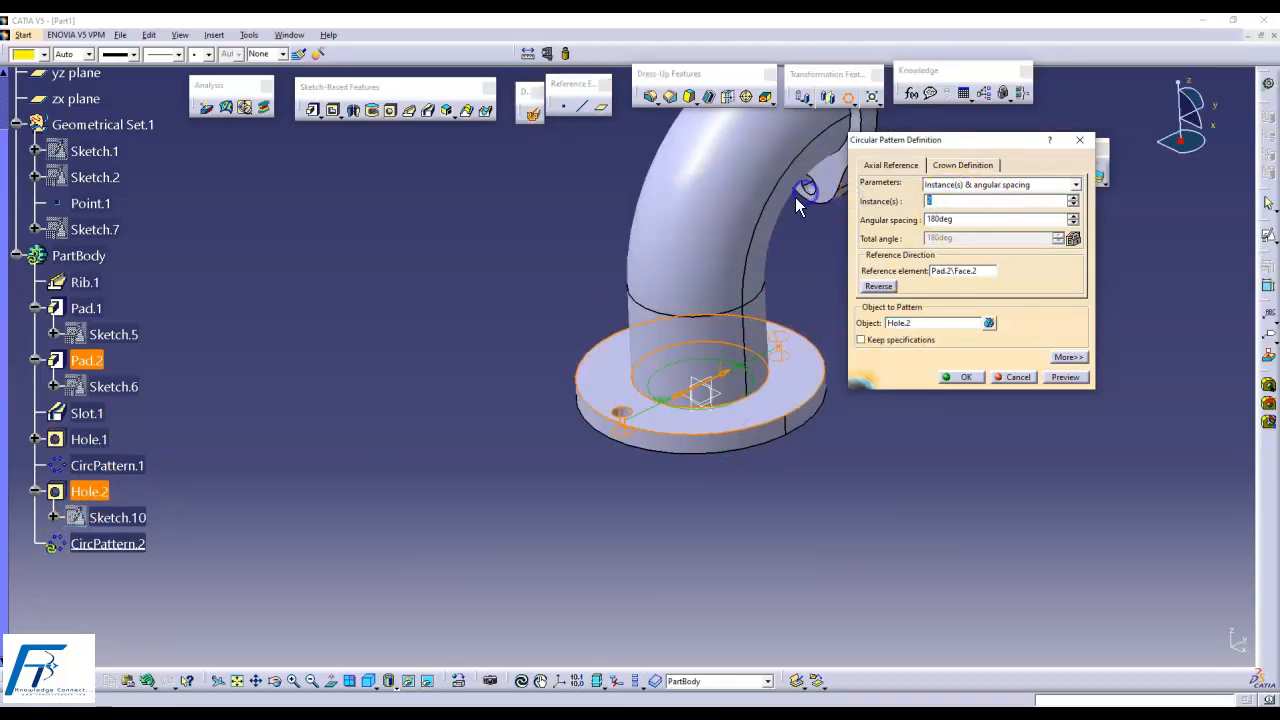
pyautogui.write('4')
pyautogui.moveTo(1030, 219); pyautogui.dragTo(820, 226)
pyautogui.moveTo(968, 218); pyautogui.dragTo(891, 220)
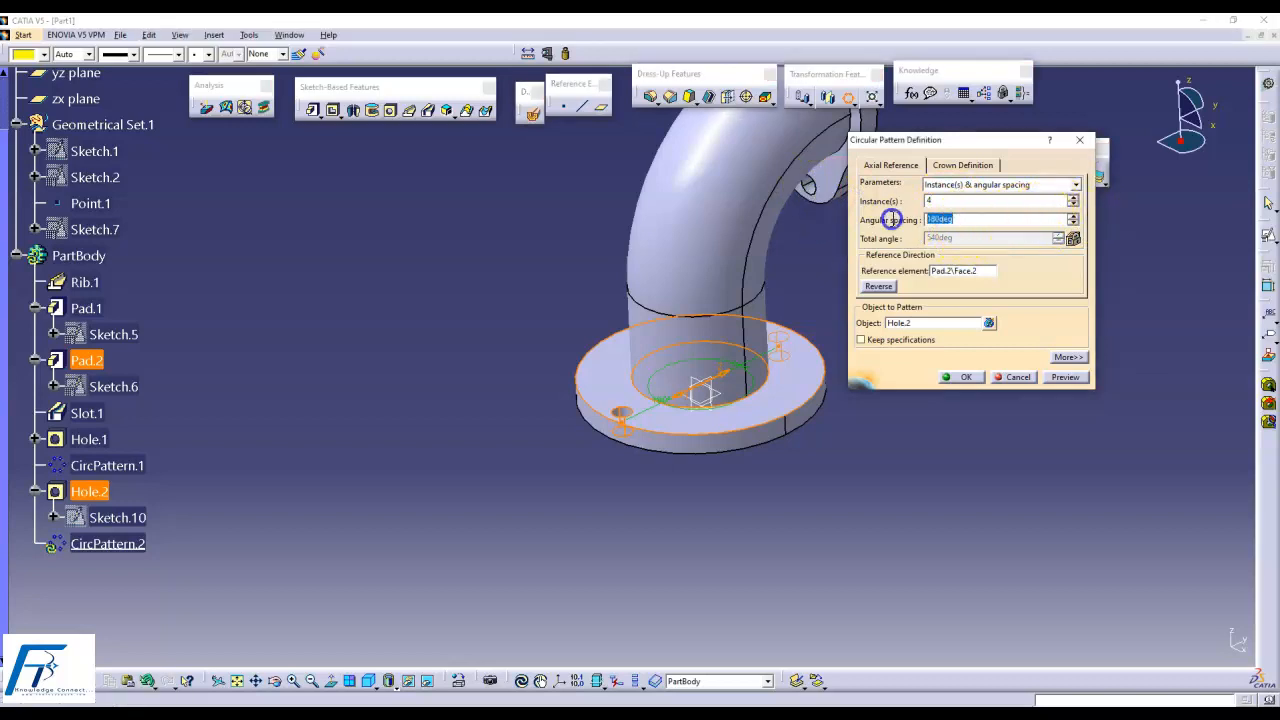
pyautogui.write('90')
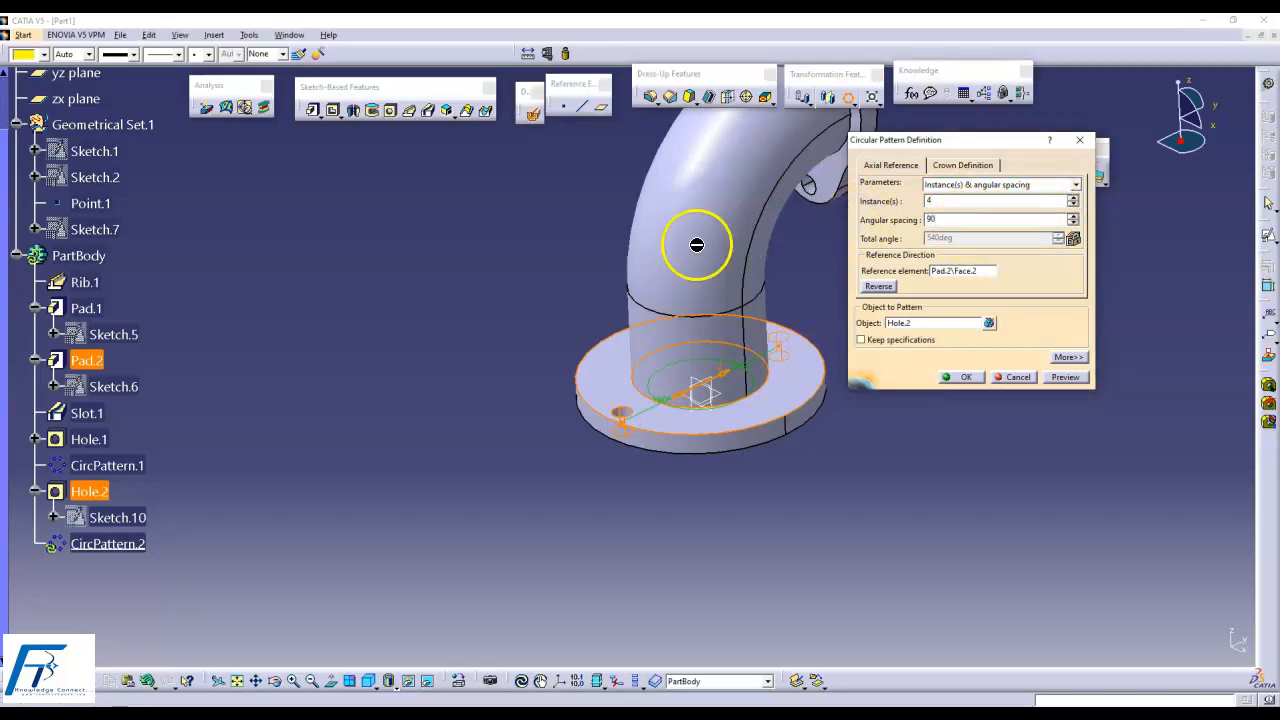
pyautogui.click(1037, 475)
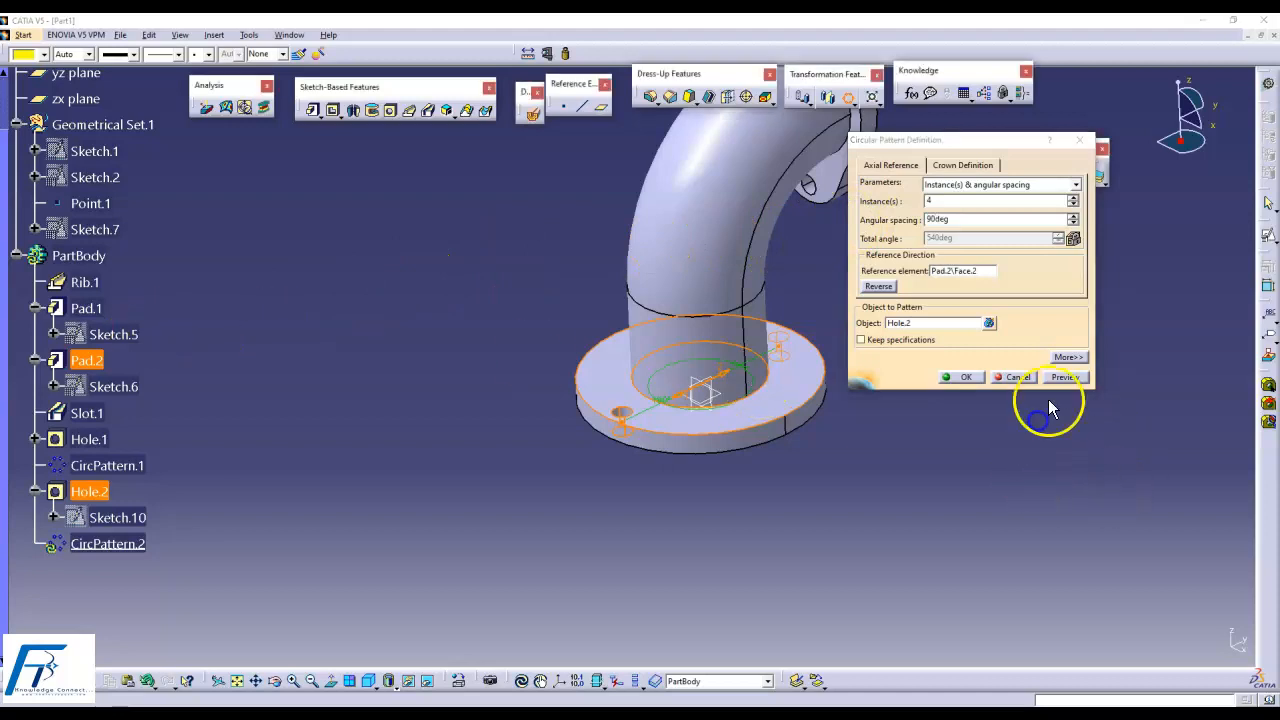
pyautogui.click(1071, 377)
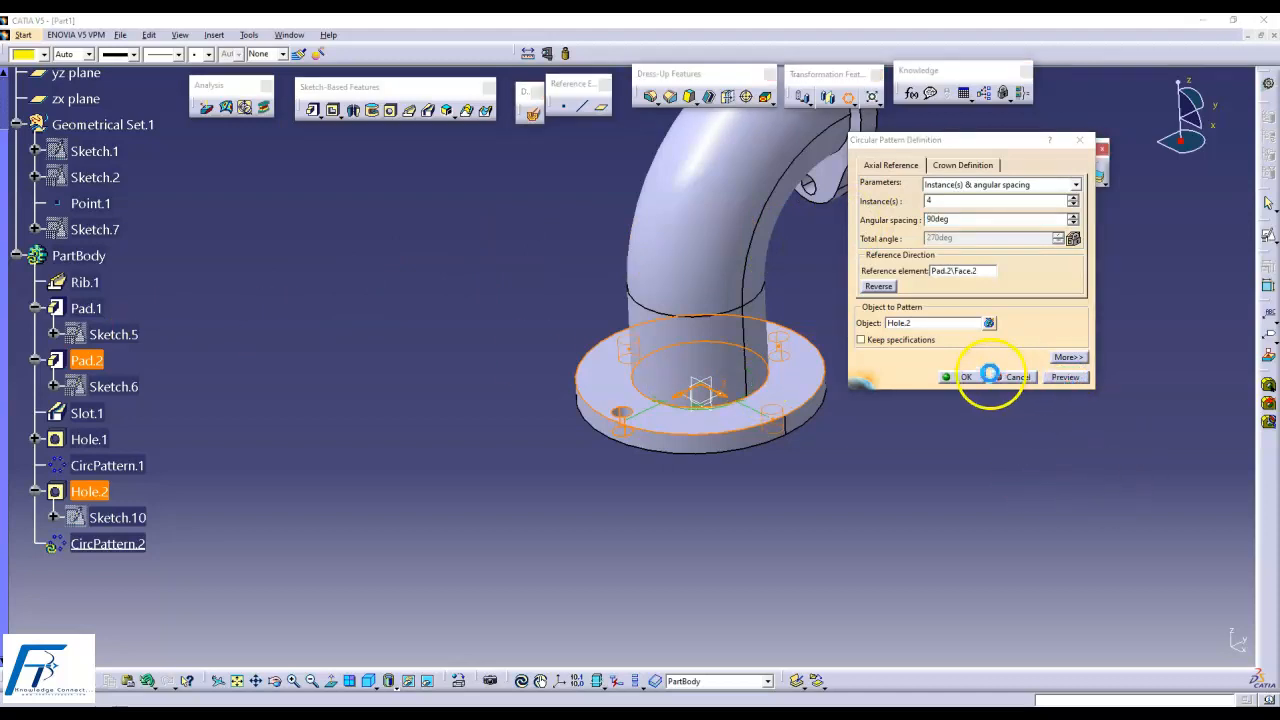
pyautogui.click(964, 376)
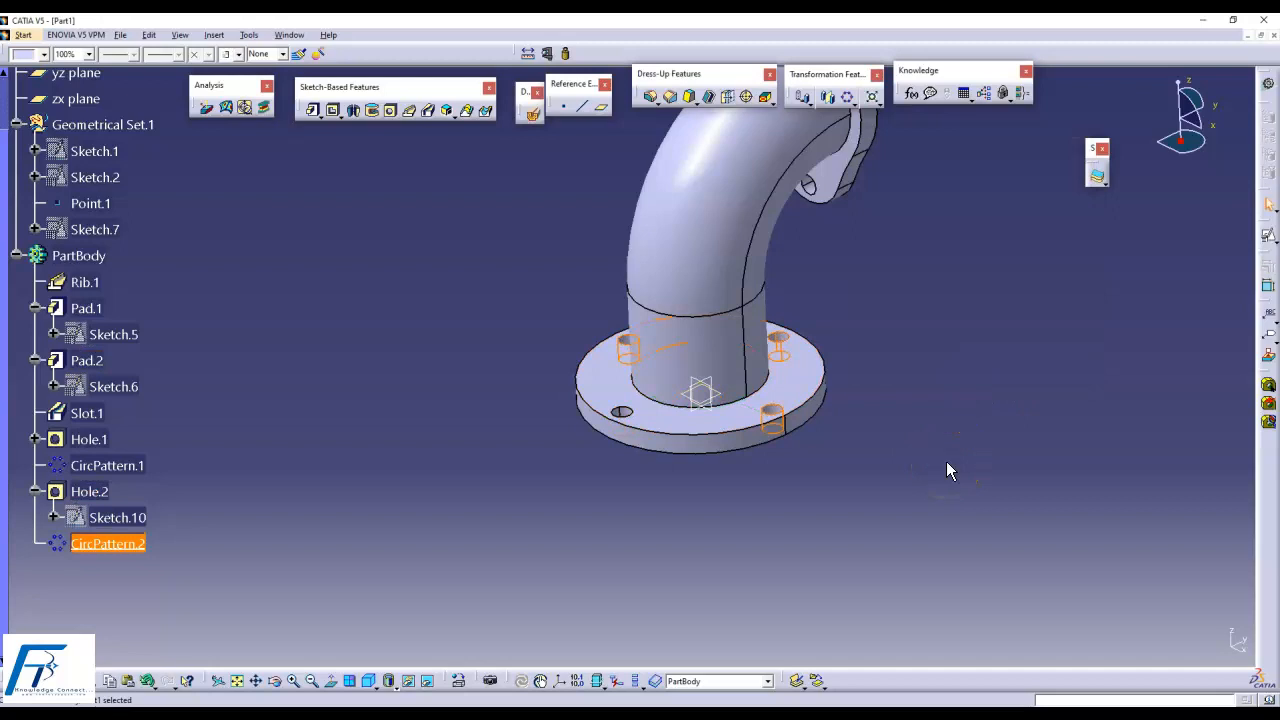
pyautogui.click(946, 462)
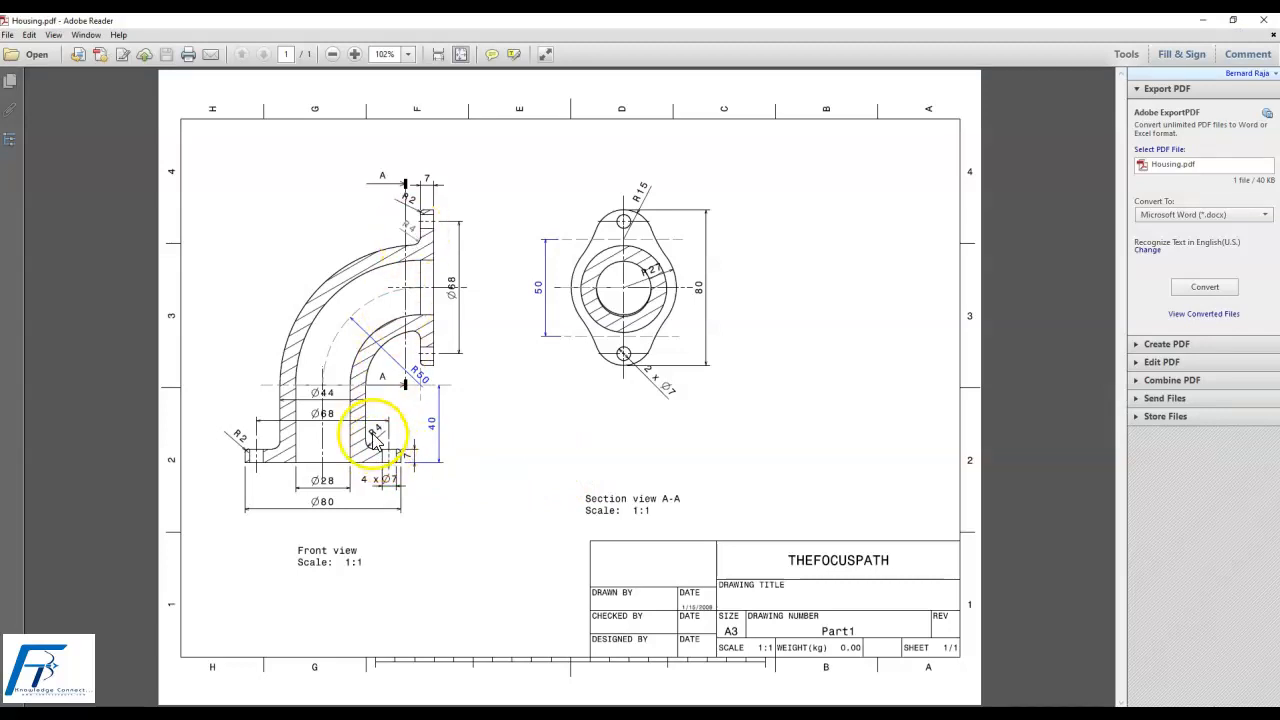
# - Add a 4 mm edge fillet where the pipe meets the oval flange and where it meets the round base flange
pyautogui.hotkey('alt', 'Tab')
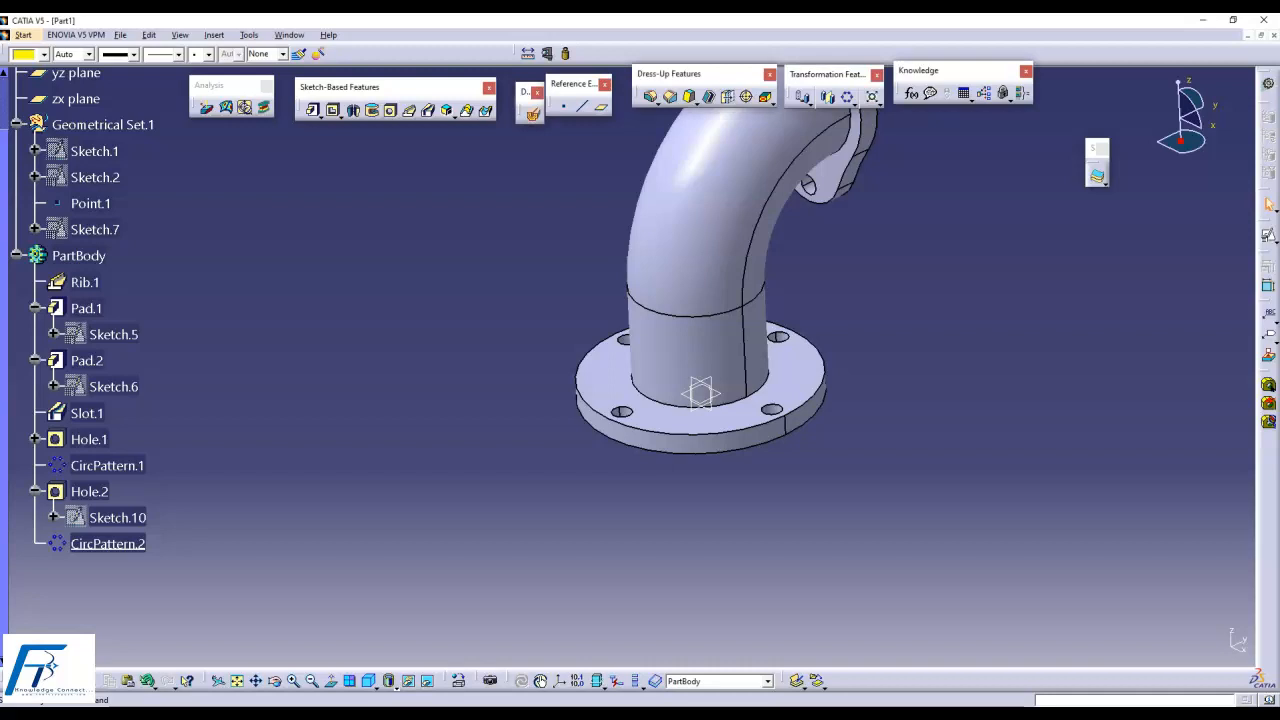
pyautogui.moveTo(686, 481); pyautogui.dragTo(687, 512, button='middle')
pyautogui.moveTo(740, 442); pyautogui.dragTo(698, 499, button='middle')
pyautogui.click(650, 96)
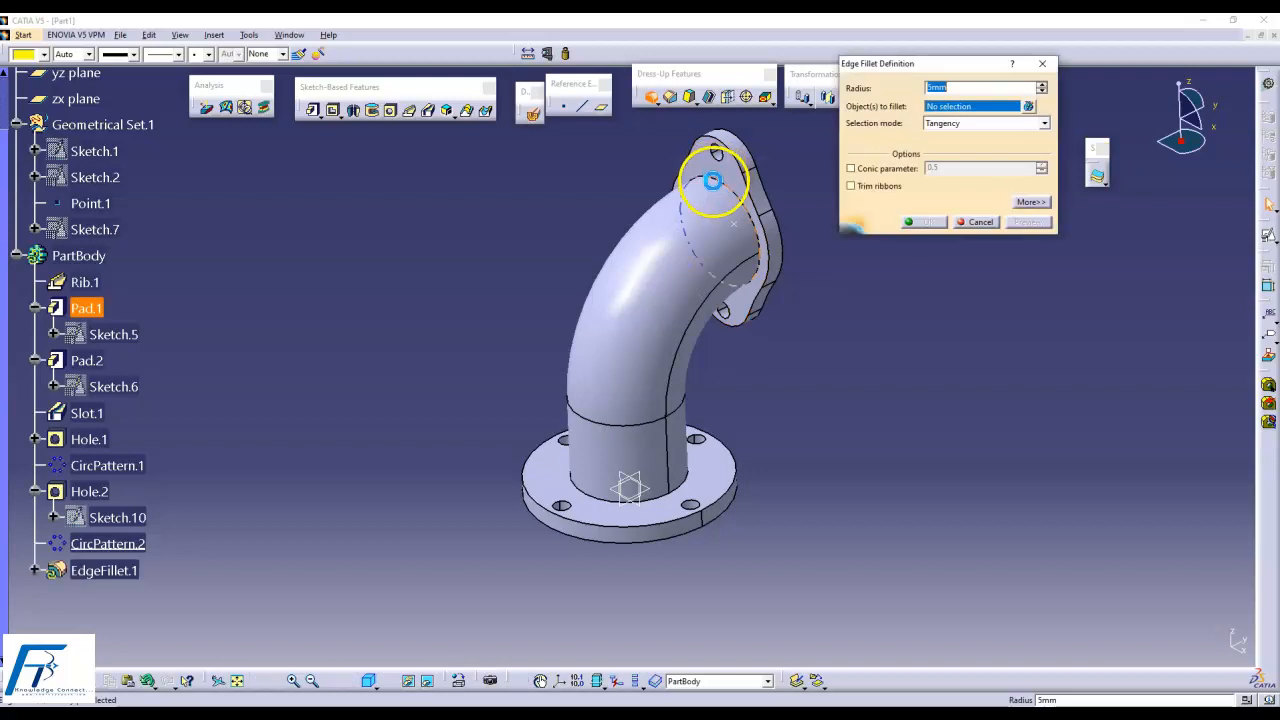
pyautogui.click(728, 190)
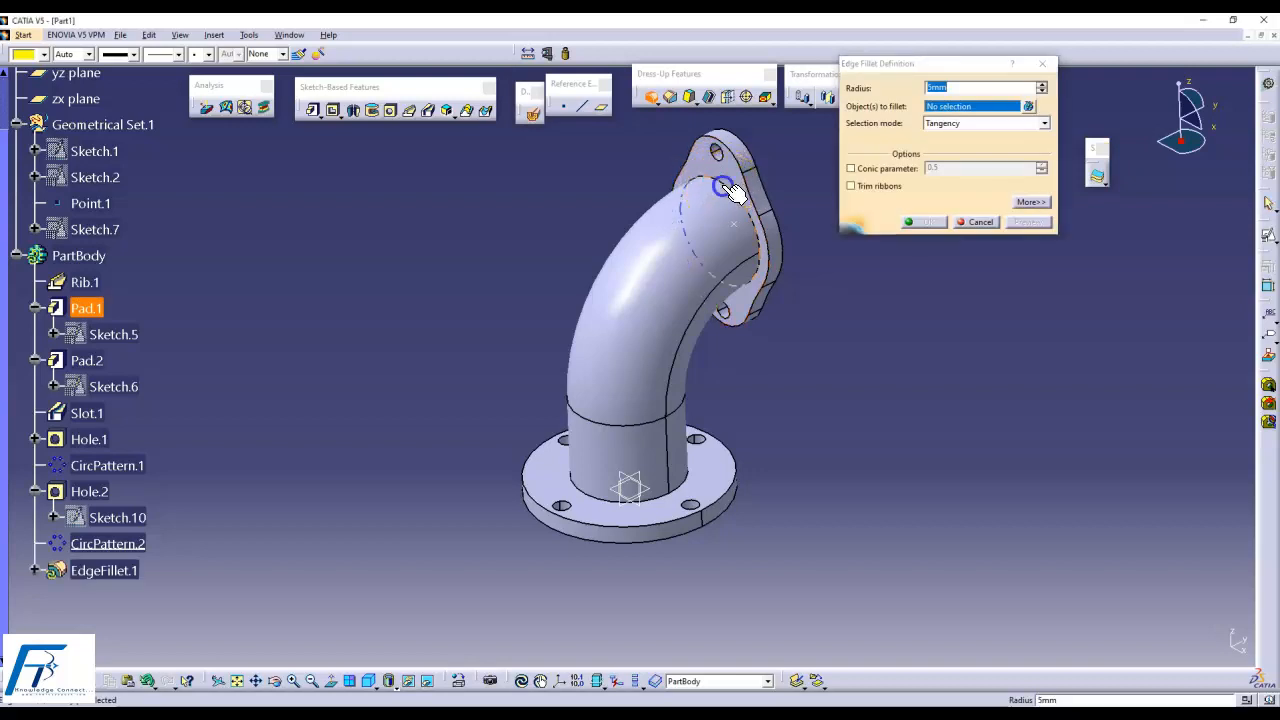
pyautogui.click(695, 487)
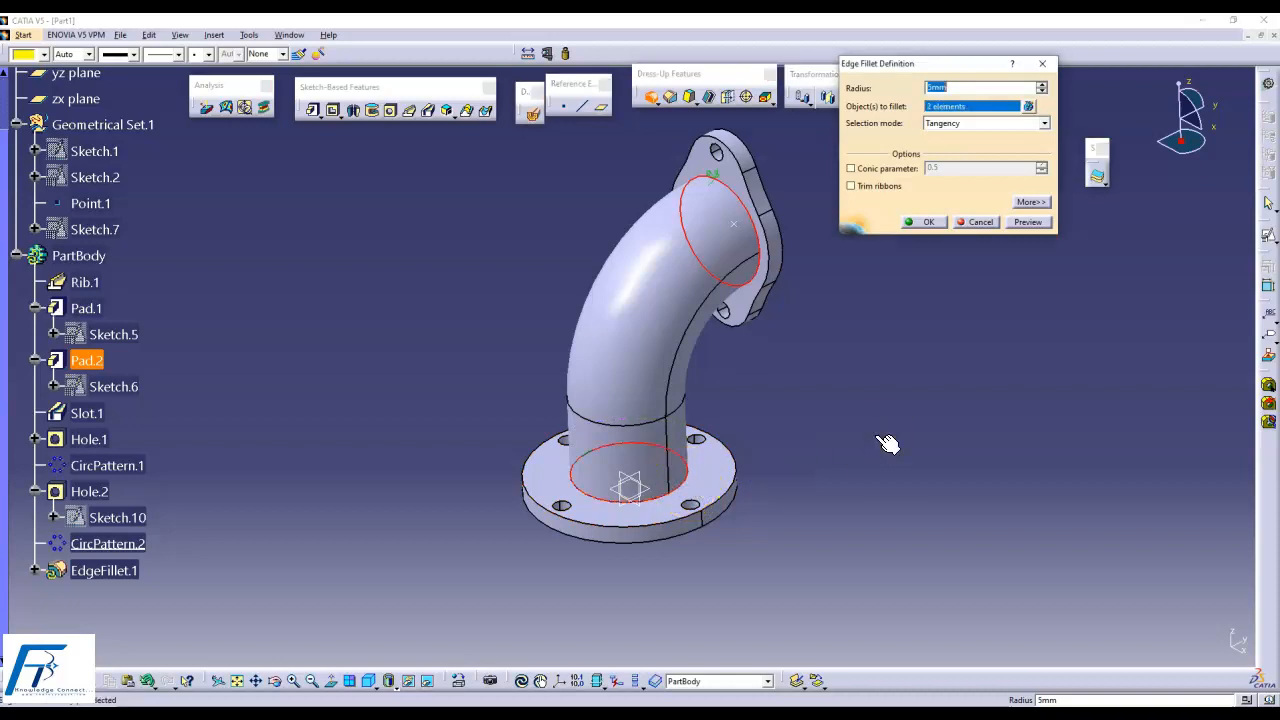
pyautogui.press('Return')
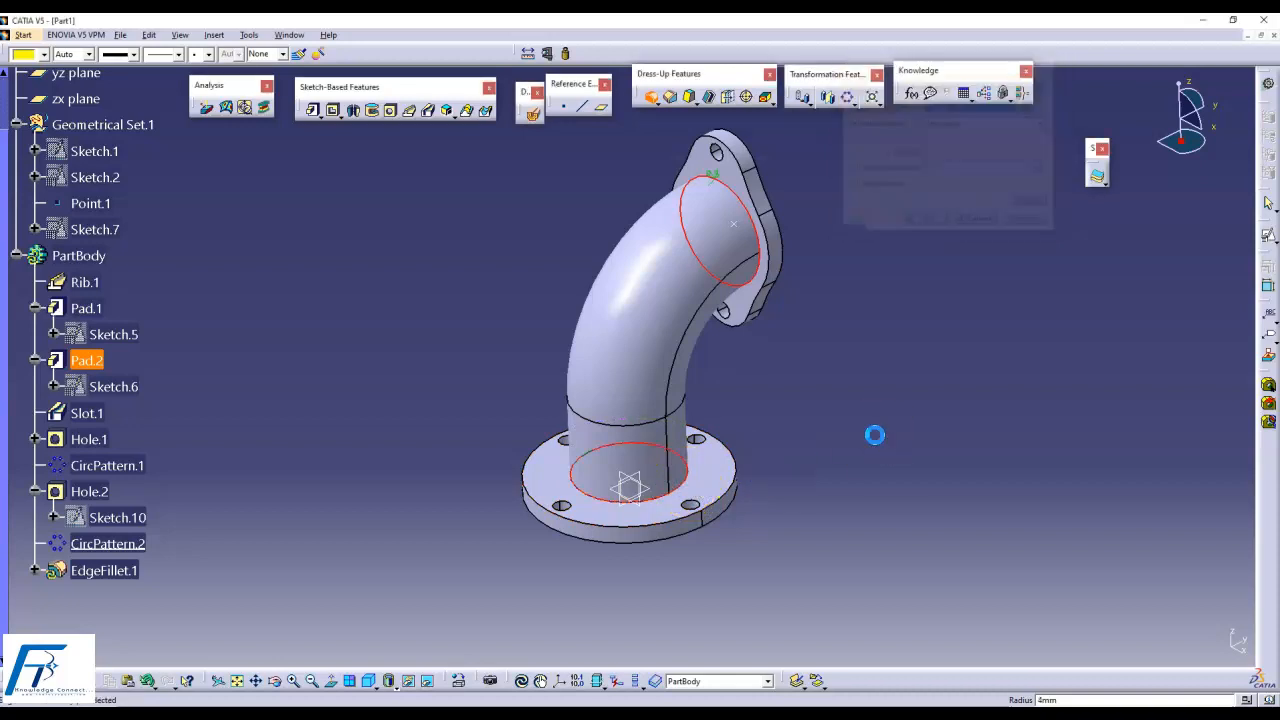
pyautogui.click(886, 442)
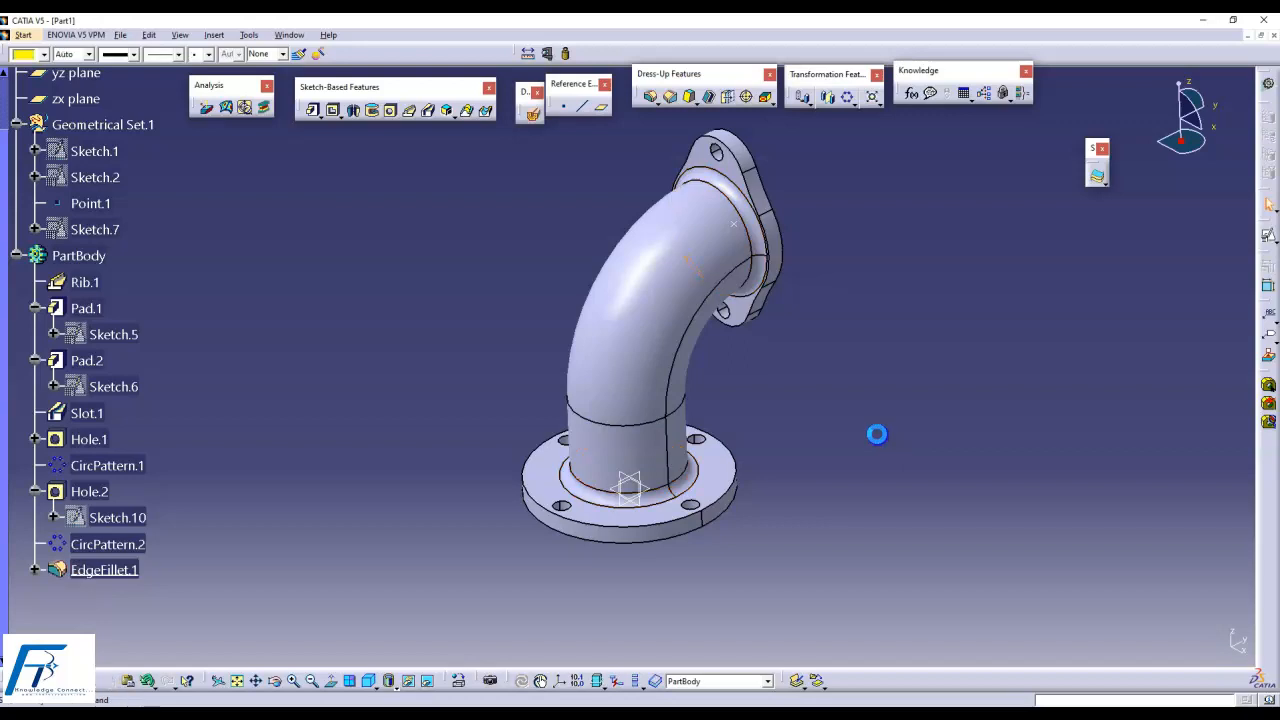
# - Cut the elbow with dynamic sectioning along its lengthwise mid-plane, starting from the isometric view
pyautogui.moveTo(878, 442)
pyautogui.mouseDown(button='middle')
pyautogui.moveTo(634, 437)
pyautogui.moveTo(449, 349)
pyautogui.moveTo(540, 340)
pyautogui.moveTo(791, 546)
pyautogui.moveTo(837, 491)
pyautogui.moveTo(551, 563)
pyautogui.moveTo(660, 382)
pyautogui.moveTo(686, 257)
pyautogui.moveTo(611, 509)
pyautogui.mouseUp(button='middle')
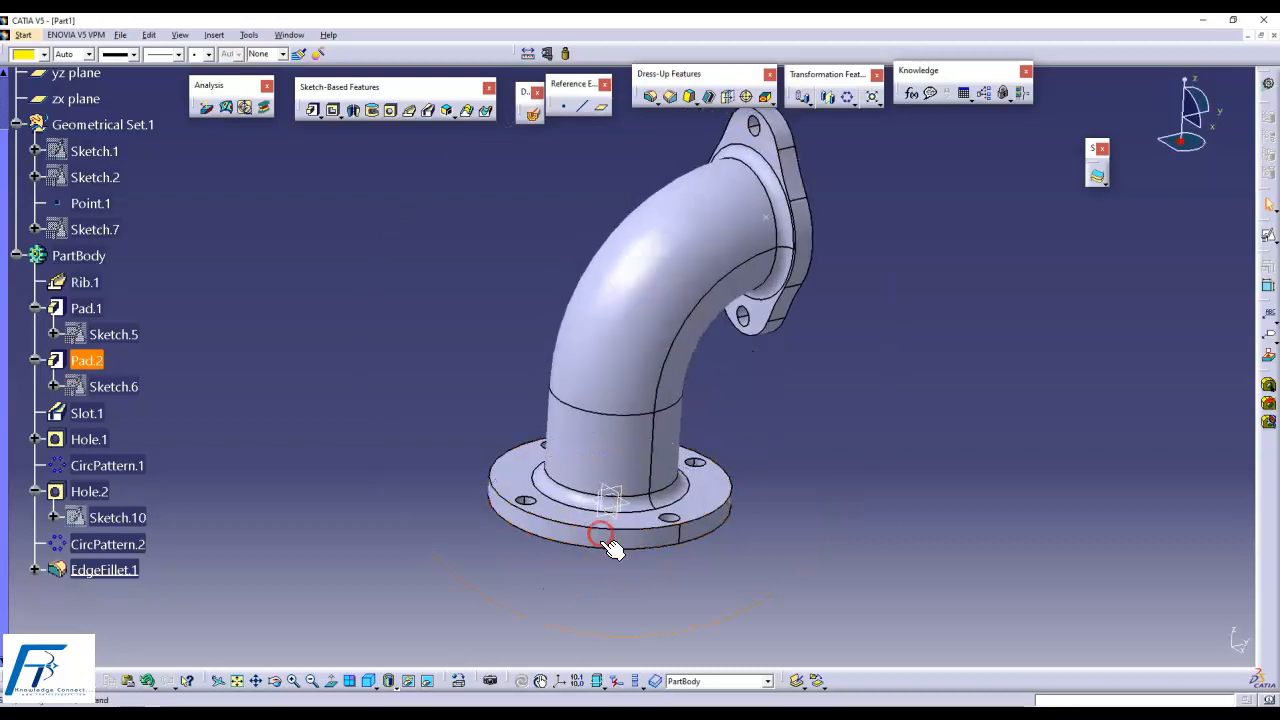
pyautogui.click(368, 681)
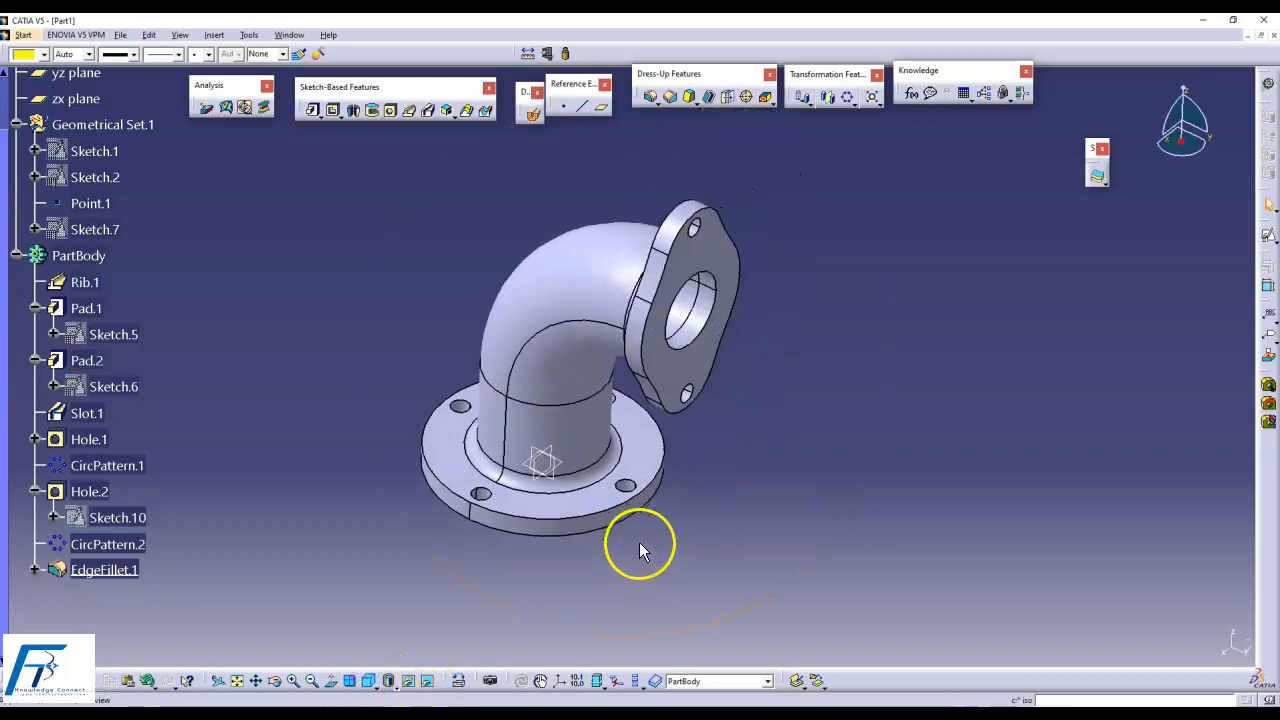
pyautogui.moveTo(638, 543); pyautogui.dragTo(677, 568, button='middle')
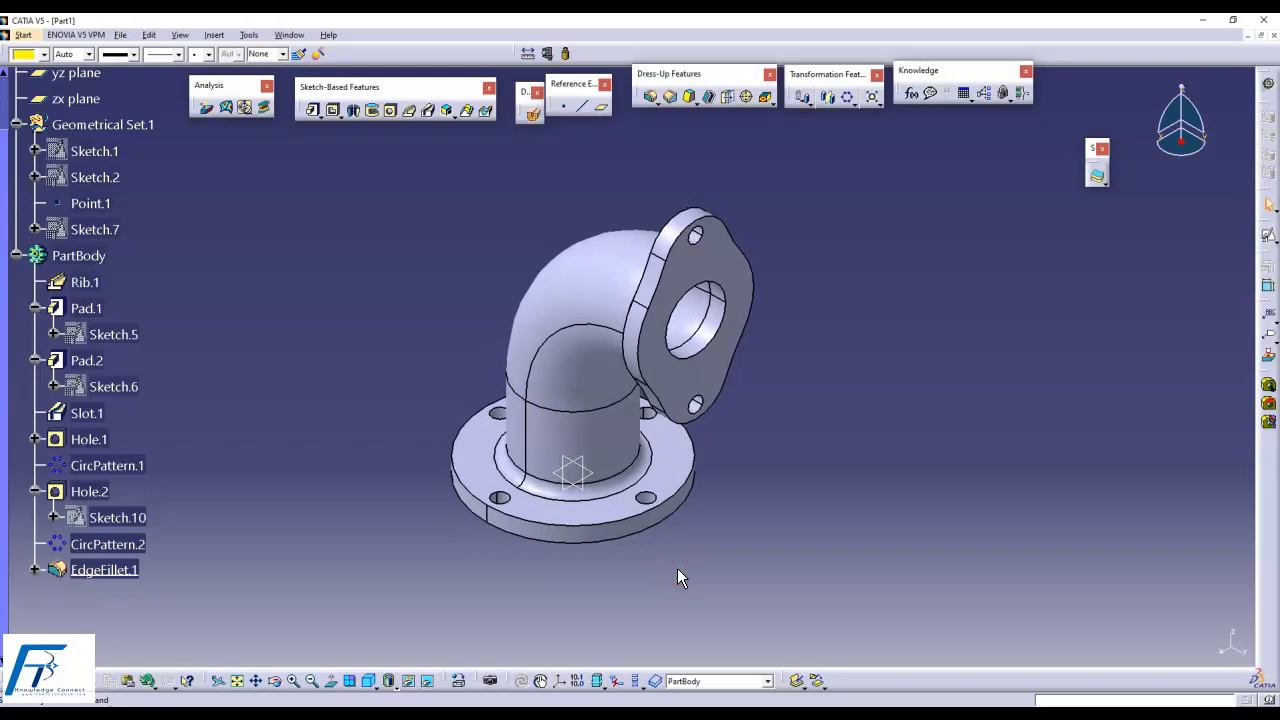
pyautogui.click(551, 139)
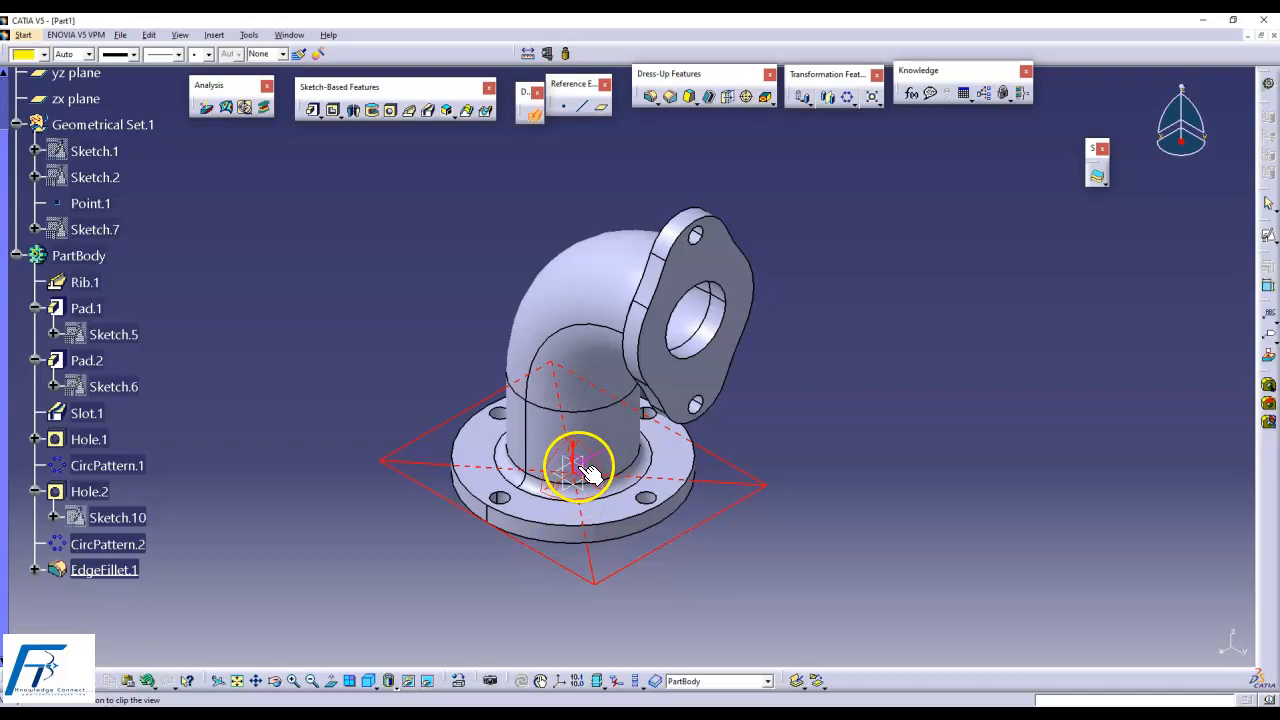
pyautogui.click(712, 514)
pyautogui.moveTo(588, 546); pyautogui.dragTo(681, 488, button='middle')
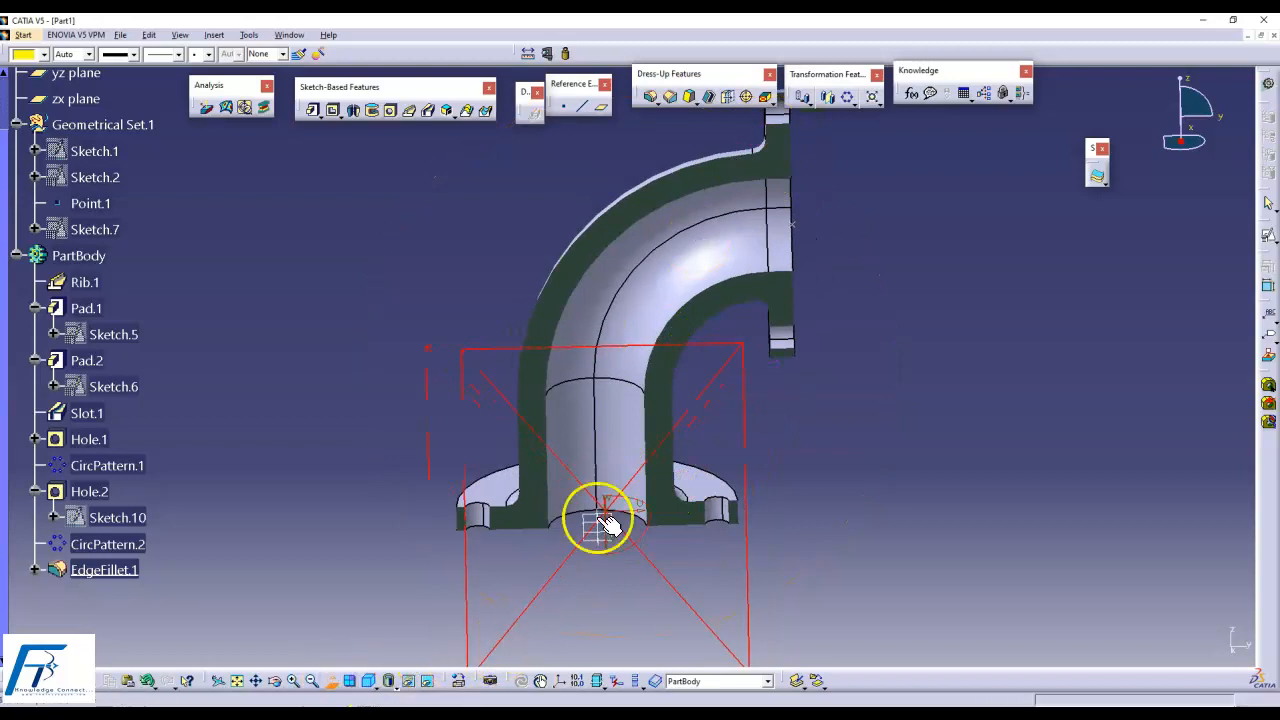
# - Examine the sectioned bore, wall, fillets and bolt holes at both flanges, and turn off the section cut
pyautogui.moveTo(623, 334); pyautogui.dragTo(561, 269, button='middle')
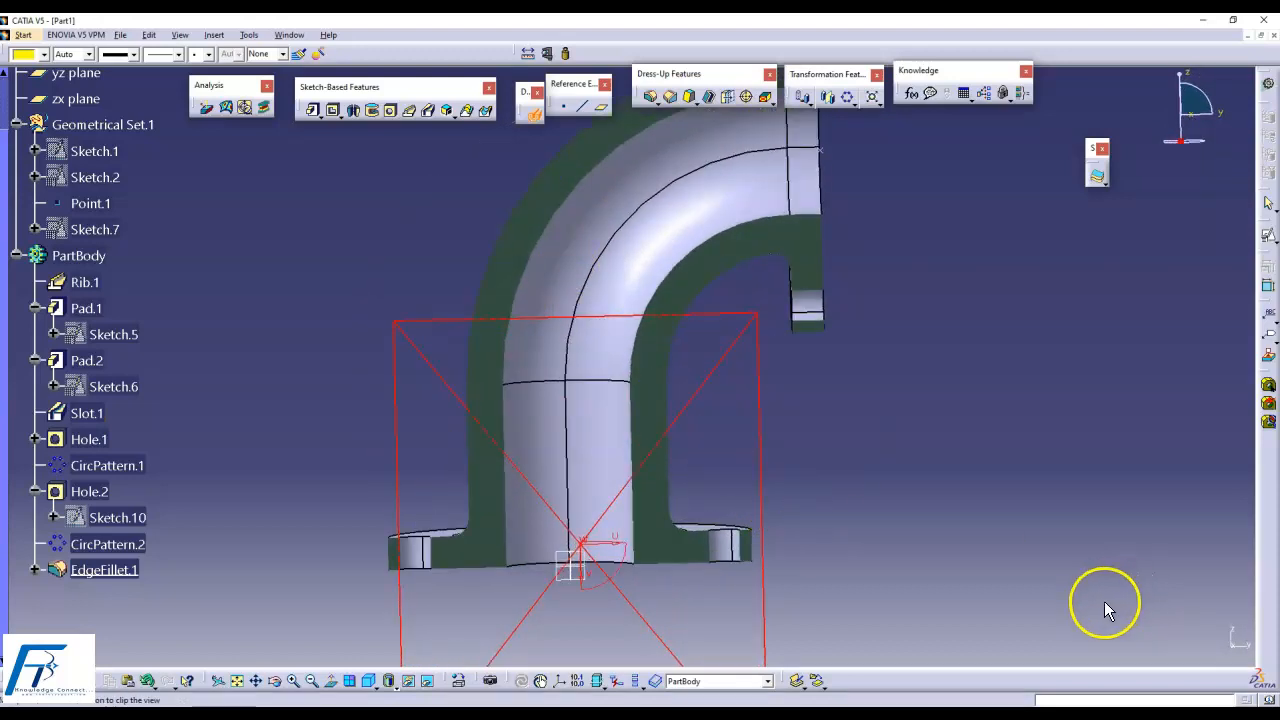
pyautogui.moveTo(744, 353); pyautogui.dragTo(741, 432, button='middle')
pyautogui.moveTo(758, 490); pyautogui.dragTo(782, 291, button='middle')
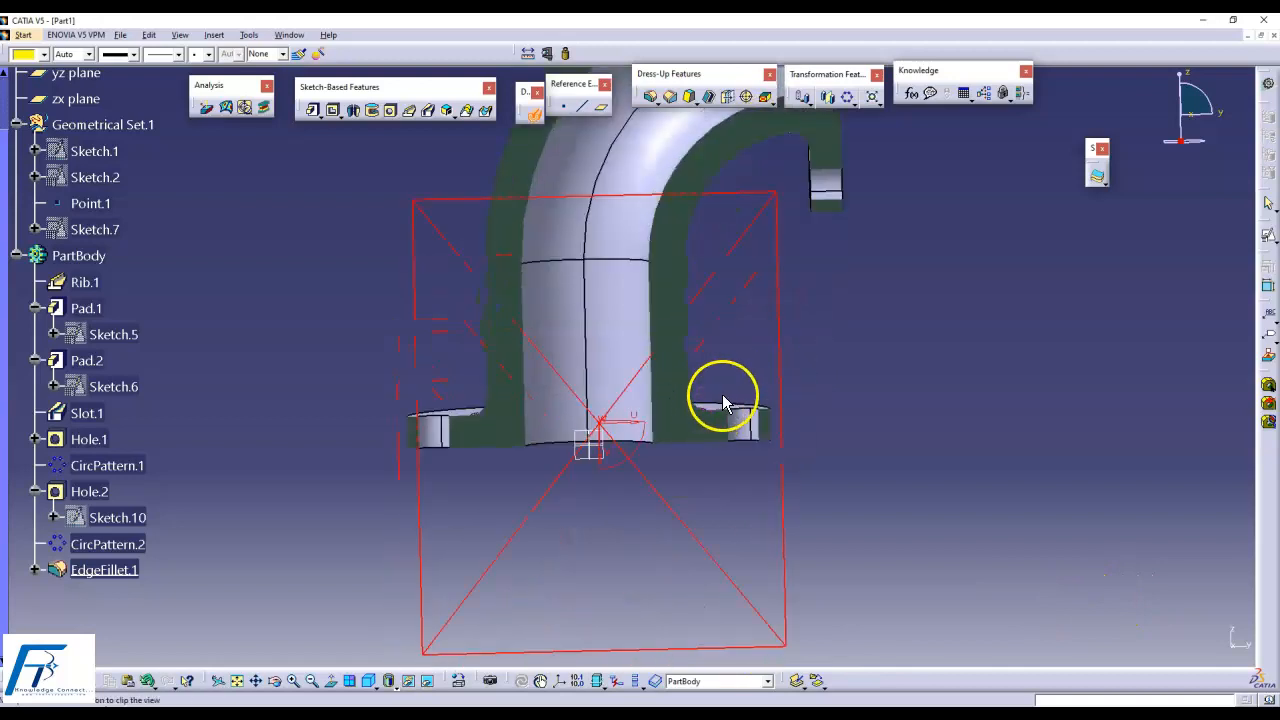
pyautogui.moveTo(551, 353); pyautogui.dragTo(511, 596, button='middle')
pyautogui.moveTo(794, 220)
pyautogui.mouseDown(button='middle')
pyautogui.moveTo(800, 349)
pyautogui.moveTo(737, 306)
pyautogui.mouseUp(button='middle')
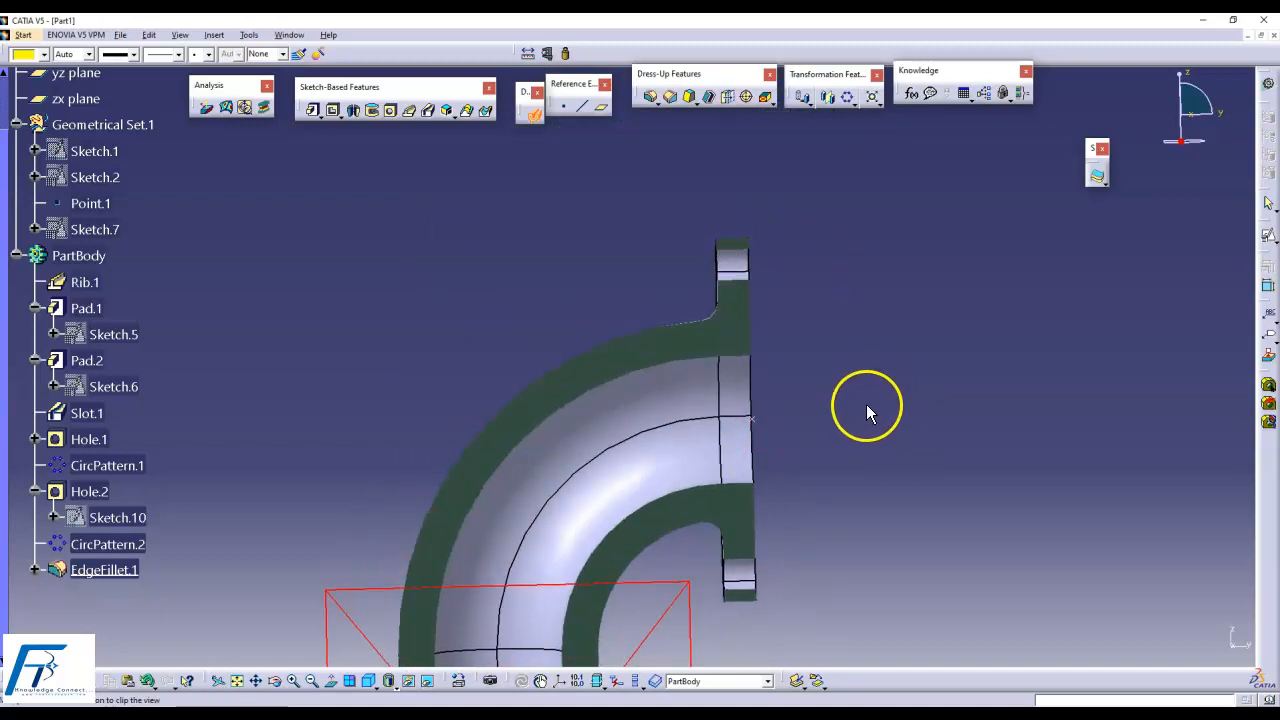
pyautogui.moveTo(828, 420); pyautogui.dragTo(471, 434, button='middle')
pyautogui.moveTo(946, 343); pyautogui.dragTo(800, 443, button='middle')
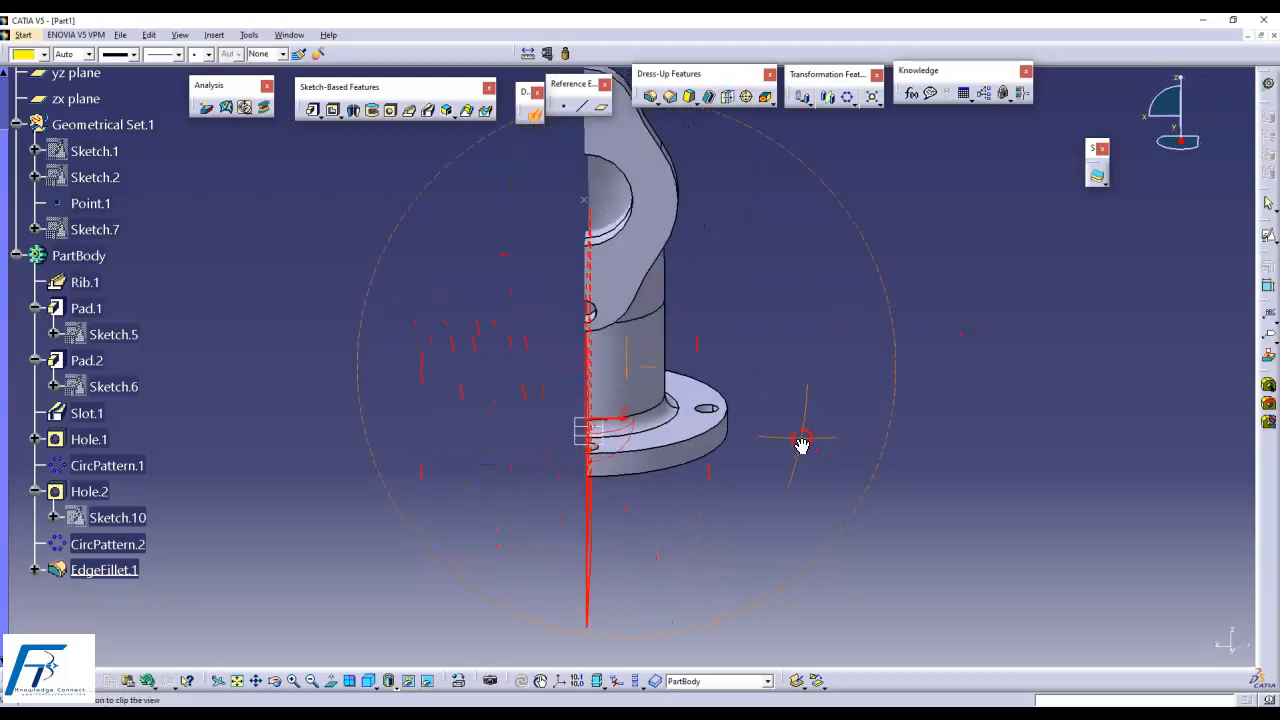
pyautogui.moveTo(1117, 260); pyautogui.dragTo(612, 272, button='middle')
pyautogui.click(534, 115)
pyautogui.click(751, 357)
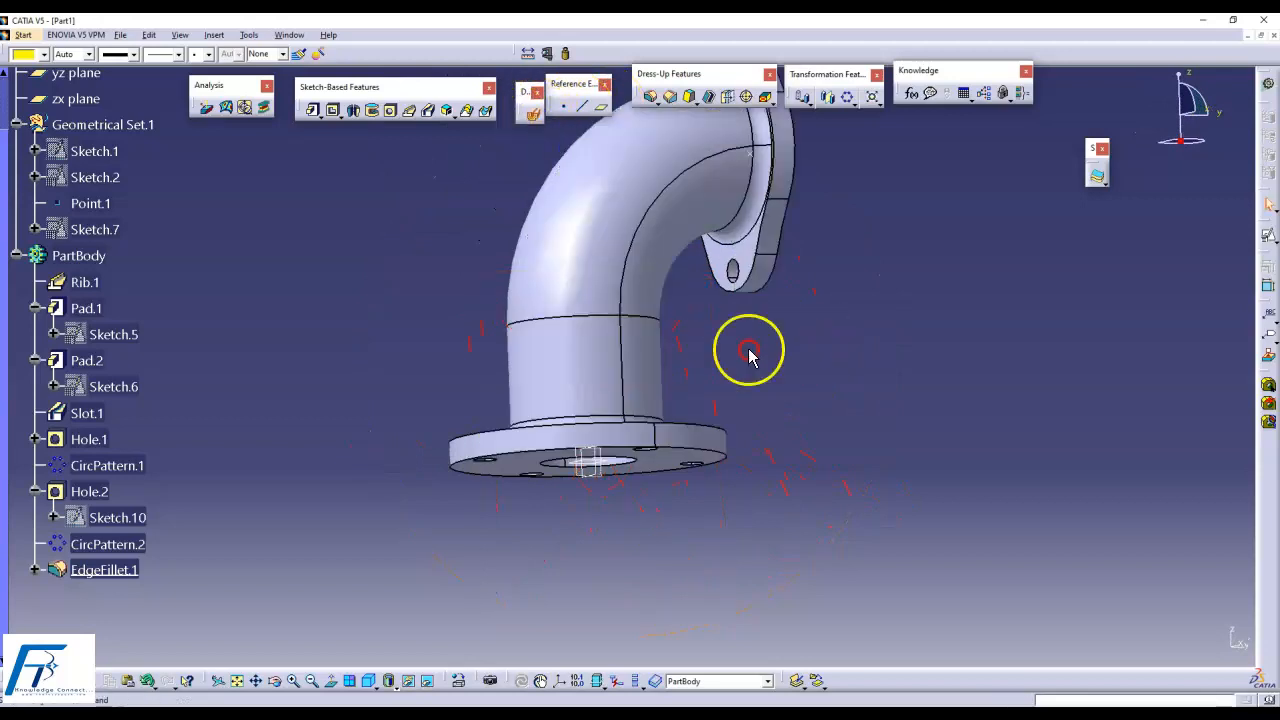
# - Apply the Brass material from the Metal family of the Default Material Catalog to the part body
pyautogui.moveTo(673, 497); pyautogui.dragTo(523, 417, button='middle')
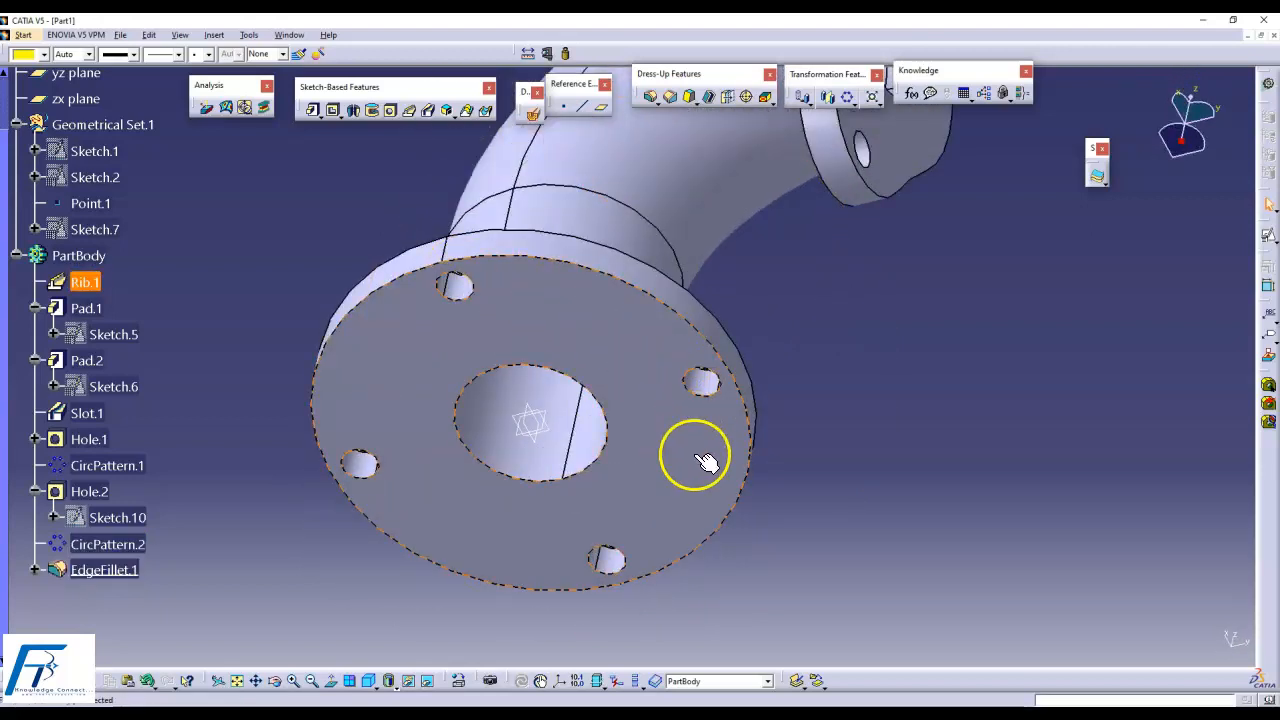
pyautogui.moveTo(606, 290); pyautogui.dragTo(749, 246, button='middle')
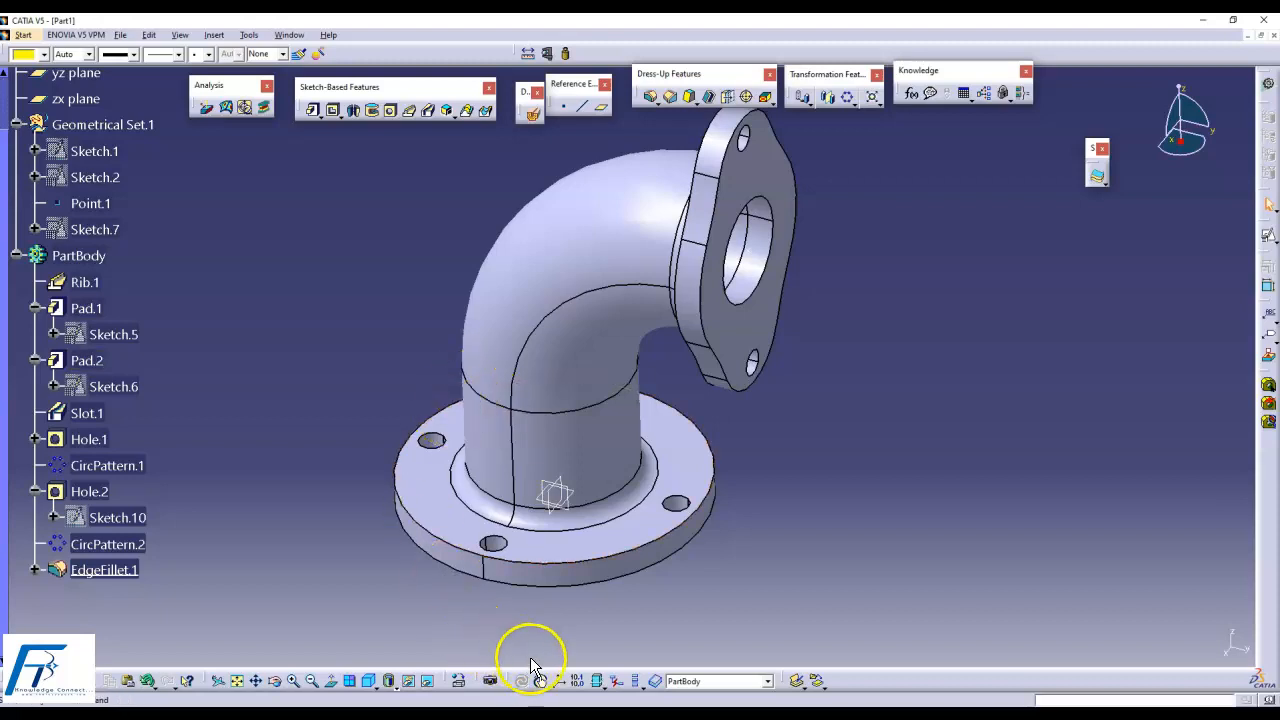
pyautogui.click(458, 688)
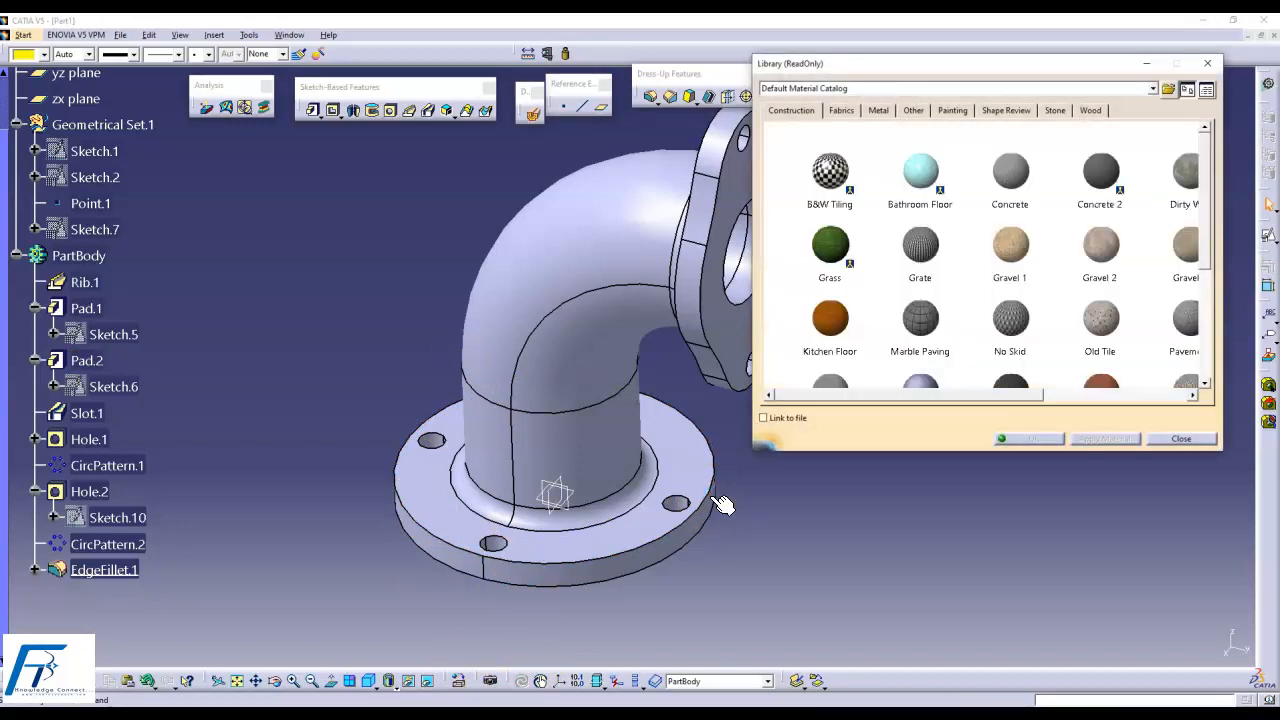
pyautogui.click(878, 110)
pyautogui.click(908, 245)
pyautogui.scroll(-2, 929, 260)
pyautogui.scroll(3, 912, 280)
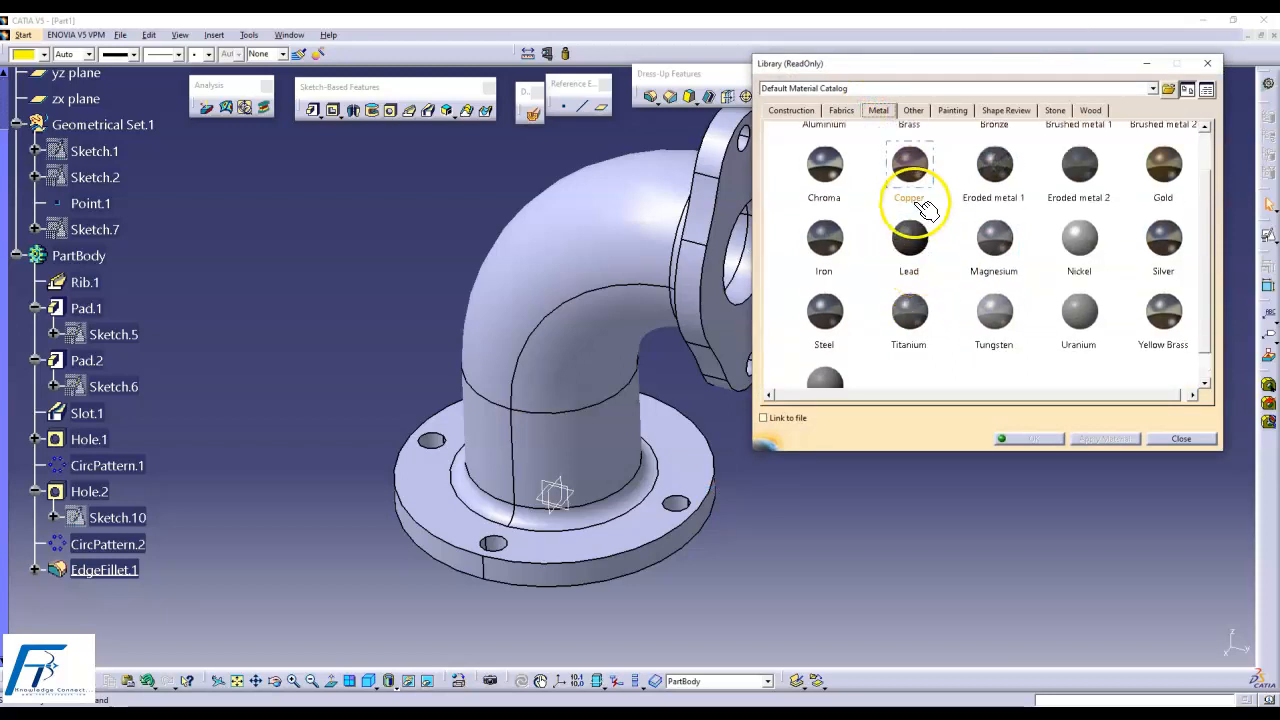
pyautogui.moveTo(910, 200); pyautogui.dragTo(623, 246)
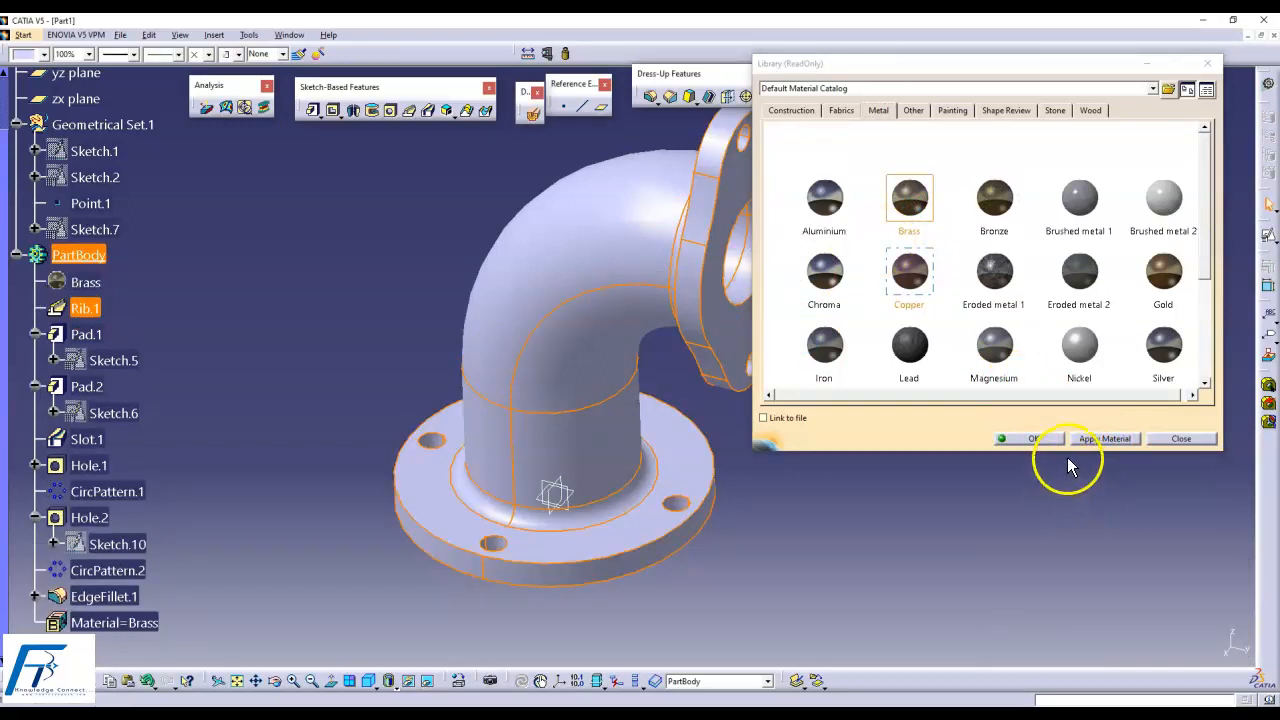
pyautogui.click(1031, 440)
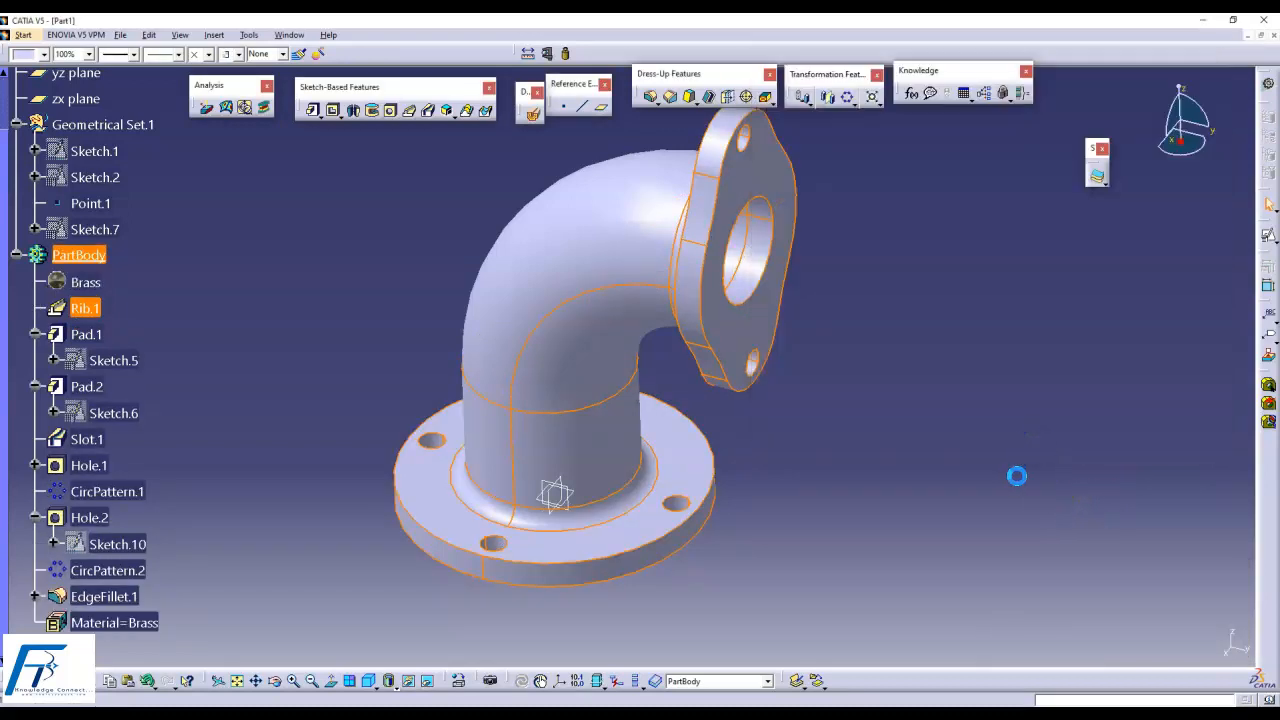
# - Change the view's render style to display the part with its applied material
pyautogui.click(407, 681)
pyautogui.click(407, 659)
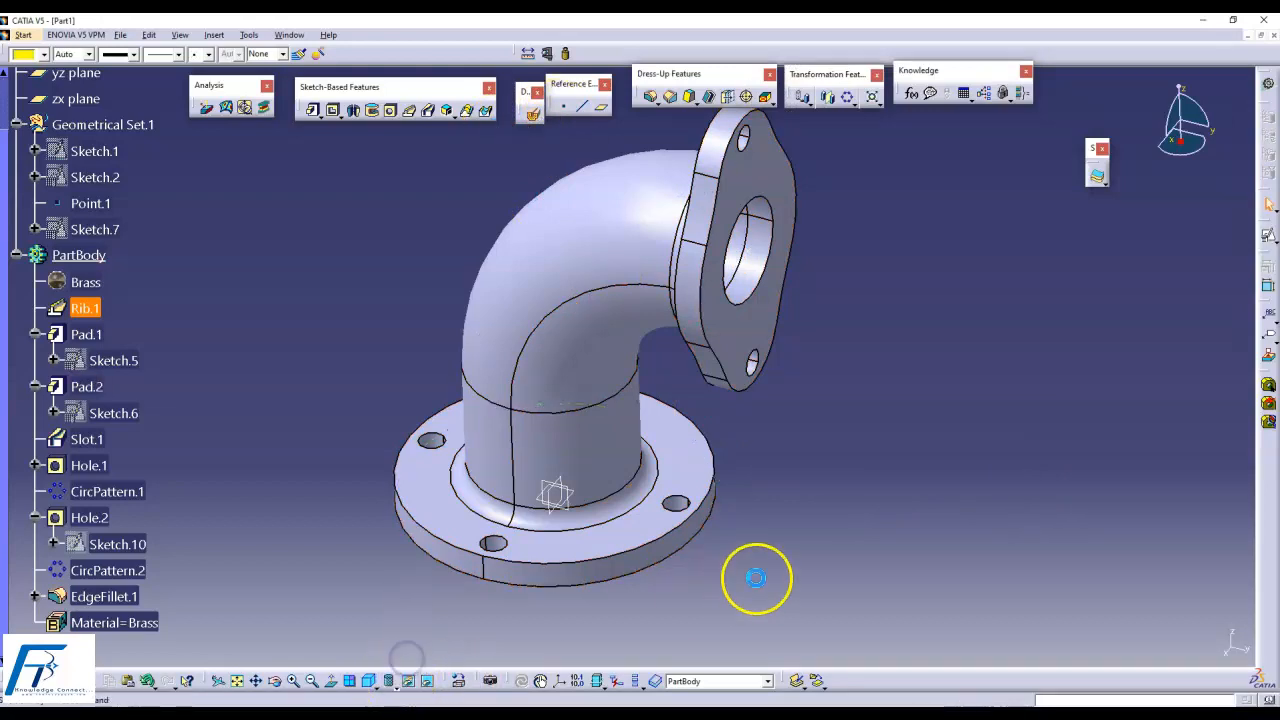
# - Hide the reference point shown at the centre of the oval flange's bore
pyautogui.moveTo(966, 451); pyautogui.dragTo(809, 483, button='middle')
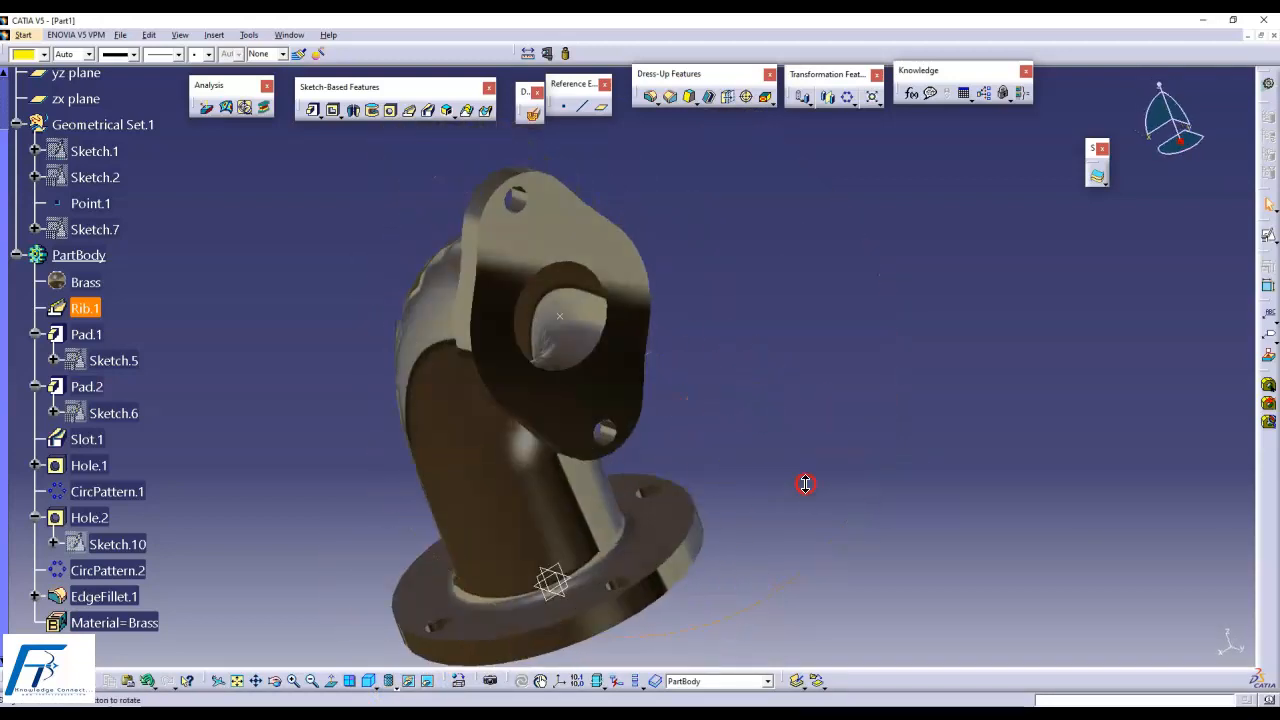
pyautogui.click(563, 324)
pyautogui.rightClick(565, 317)
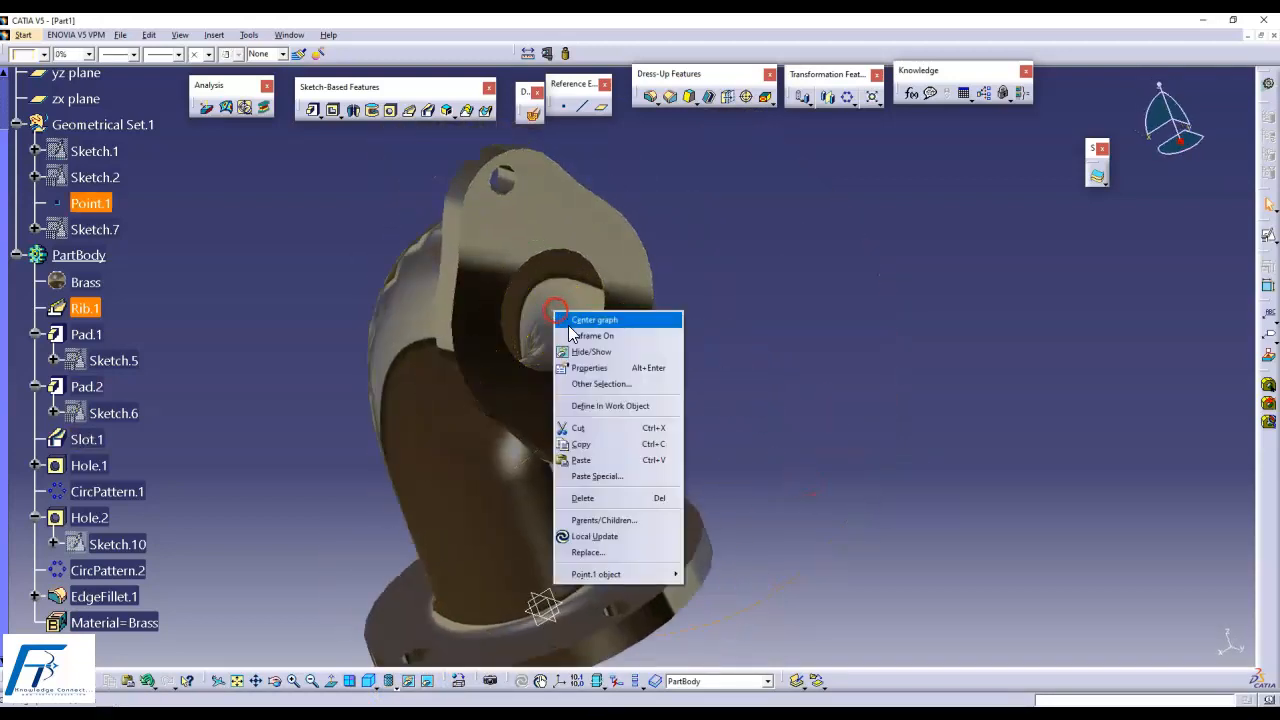
pyautogui.click(573, 346)
pyautogui.moveTo(651, 349); pyautogui.dragTo(811, 354, button='middle')
pyautogui.scroll(1, 756, 380)
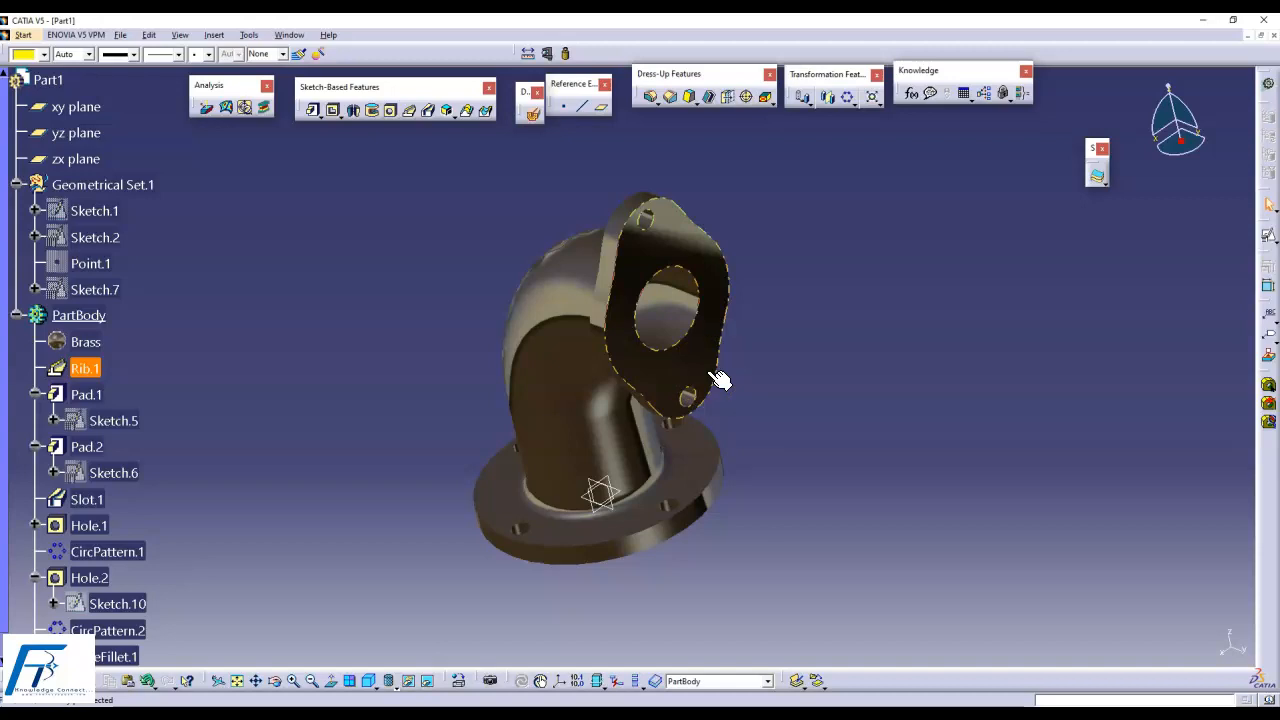
pyautogui.moveTo(651, 420); pyautogui.dragTo(773, 358, button='middle')
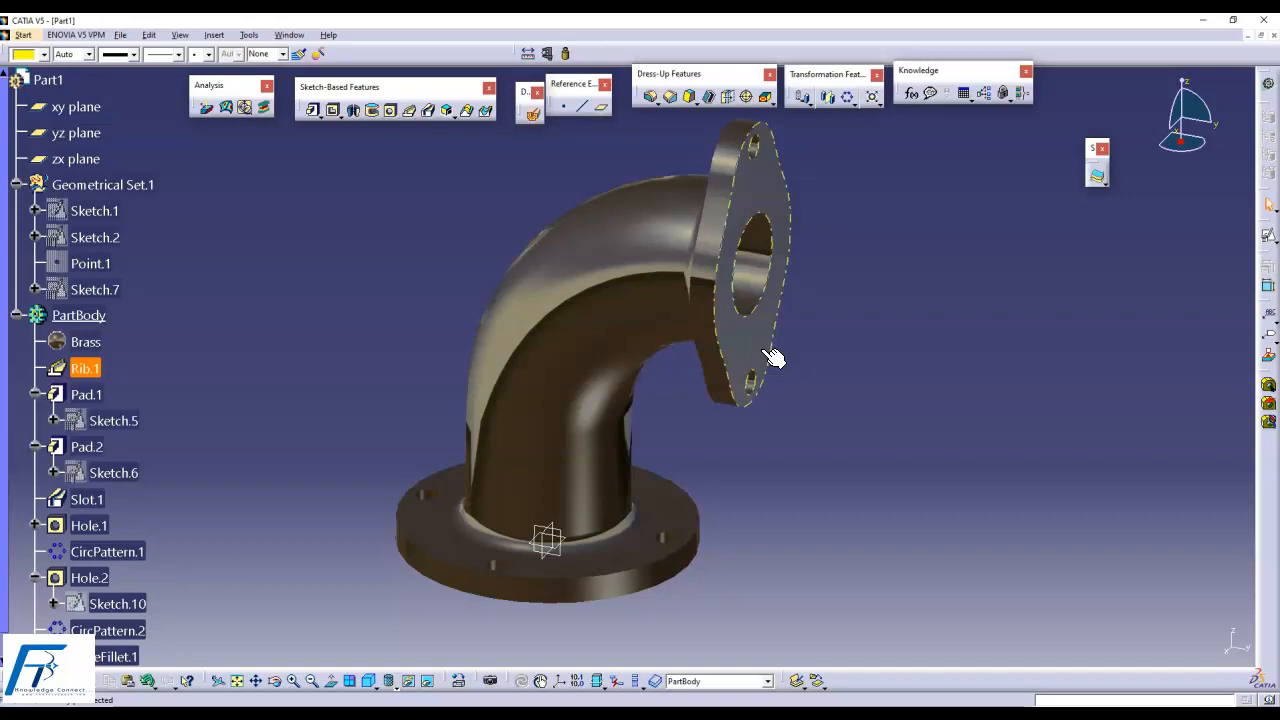
# - Consult the Housing.pdf drawing, return to CATIA and dimension the spacing between the oval flange's two bolt holes
pyautogui.click(370, 714)
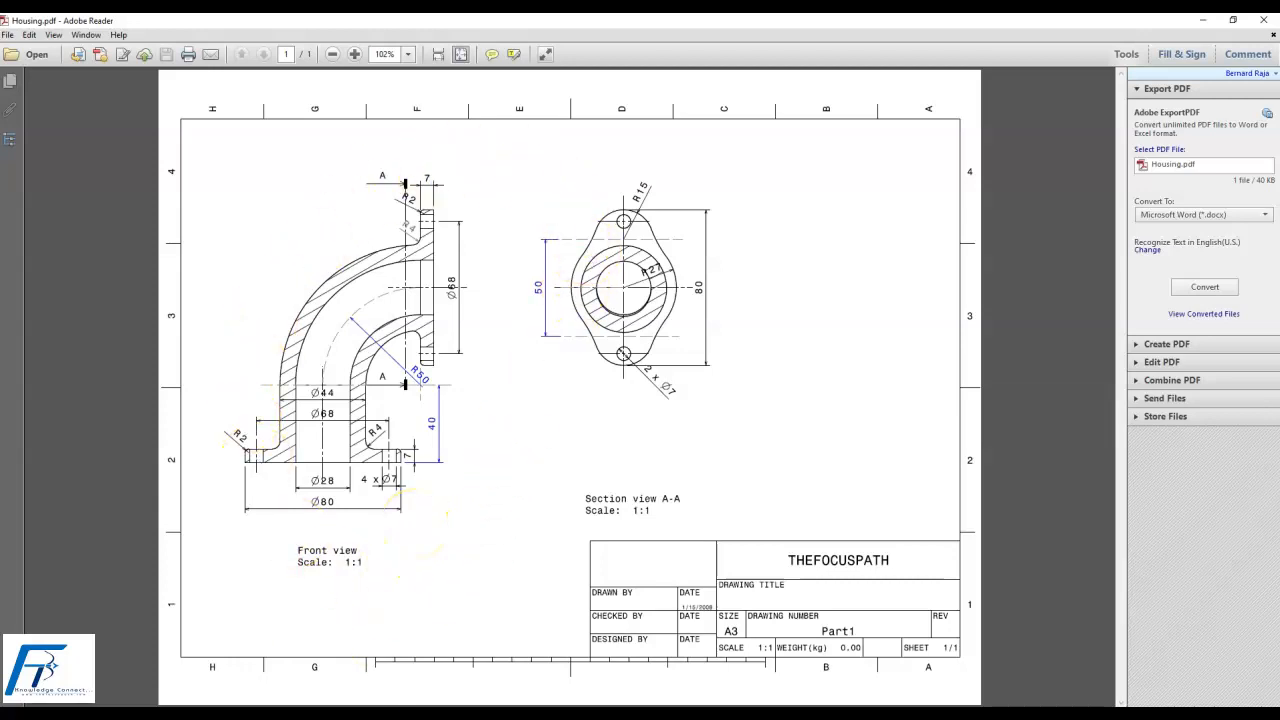
pyautogui.click(312, 713)
pyautogui.moveTo(698, 332); pyautogui.dragTo(602, 344, button='middle')
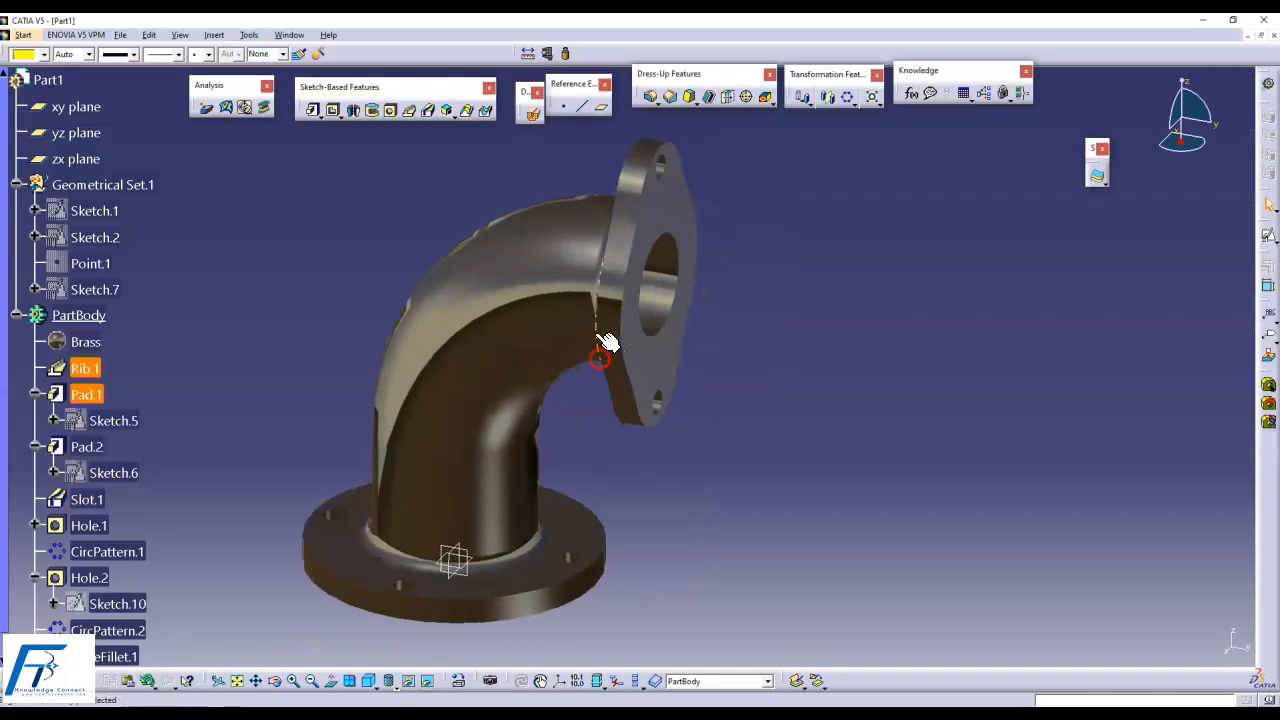
pyautogui.click(665, 166)
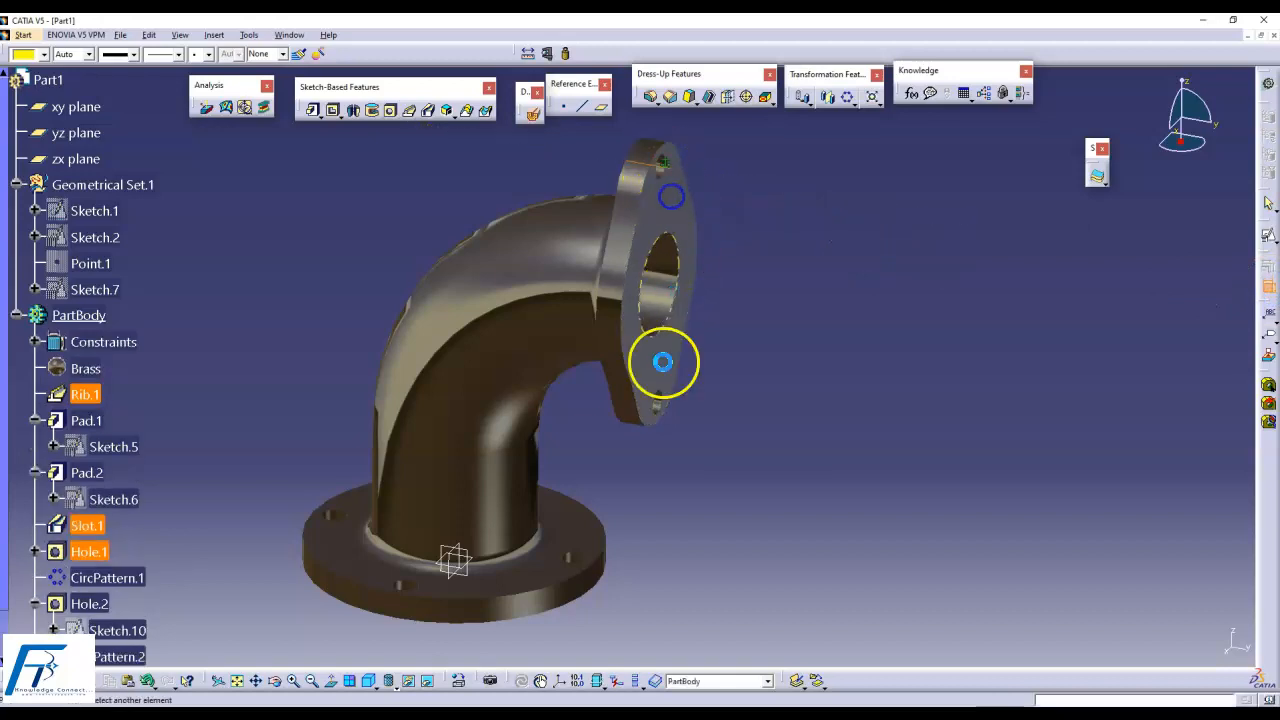
pyautogui.click(658, 403)
pyautogui.click(855, 350)
pyautogui.moveTo(767, 409); pyautogui.dragTo(820, 301, button='middle')
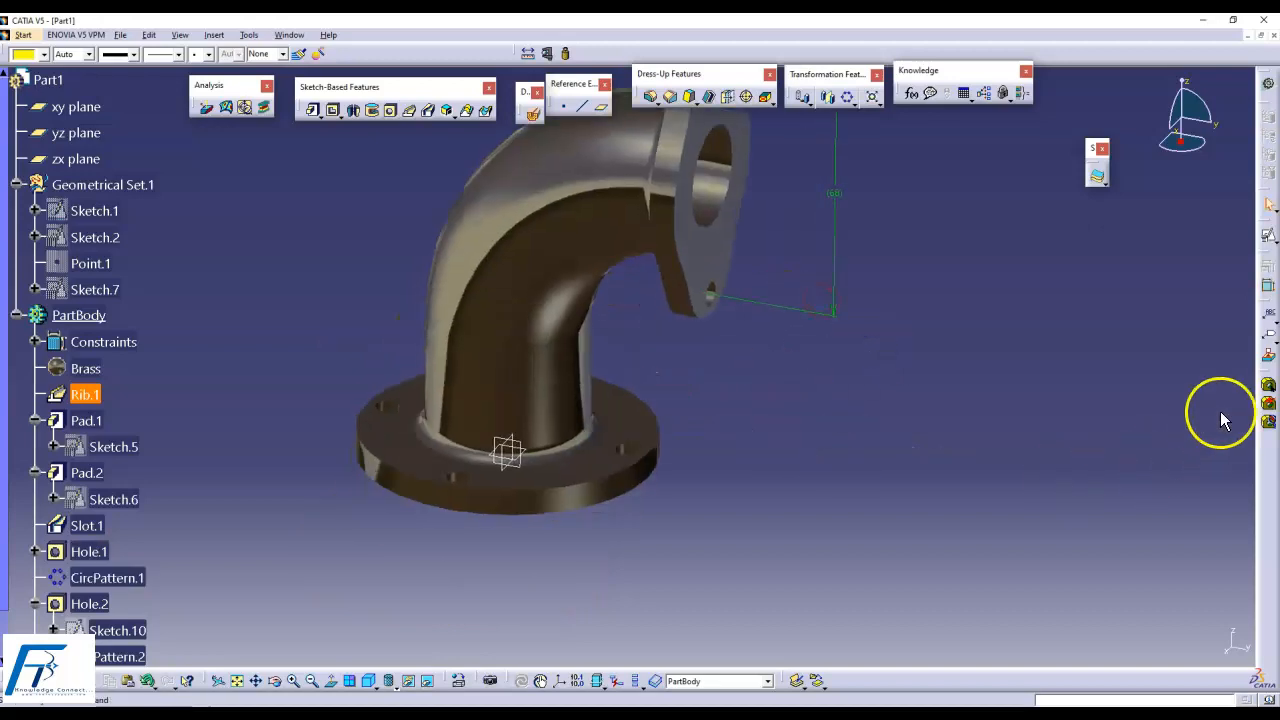
# - Add a diameter dimension to the elbow's bore at the oval flange
pyautogui.click(1270, 288)
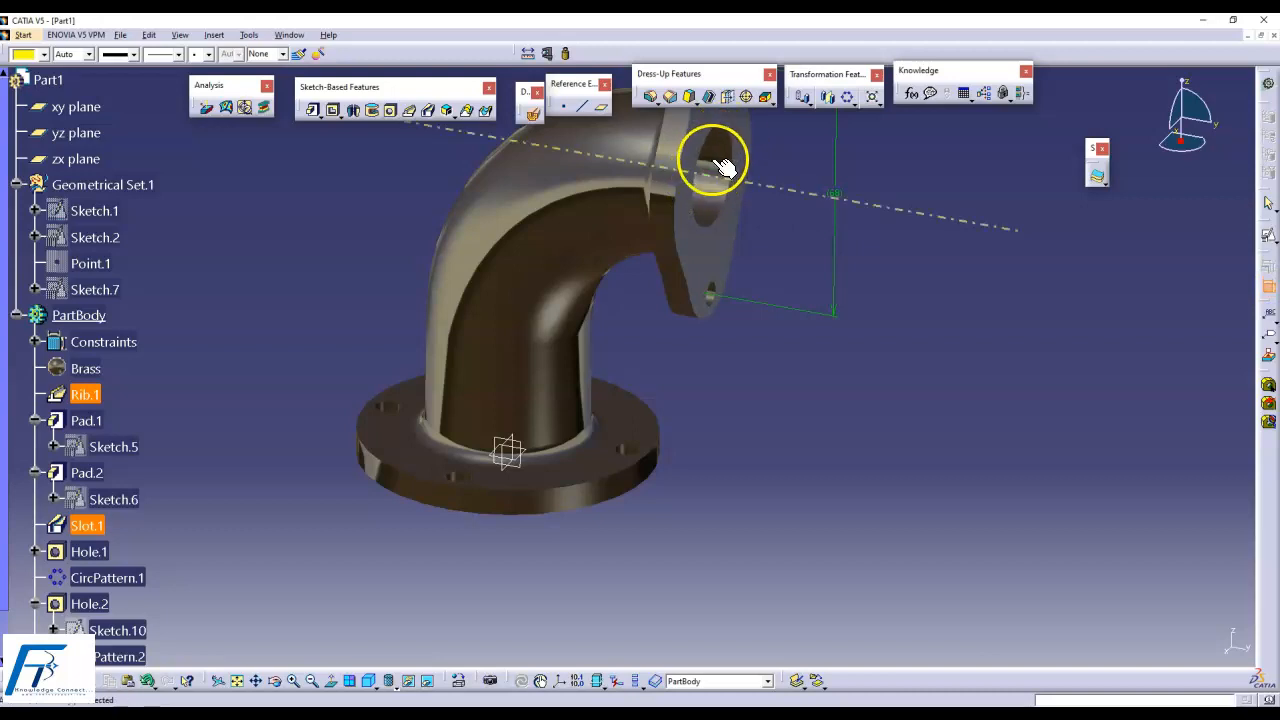
pyautogui.click(706, 163)
pyautogui.click(799, 225)
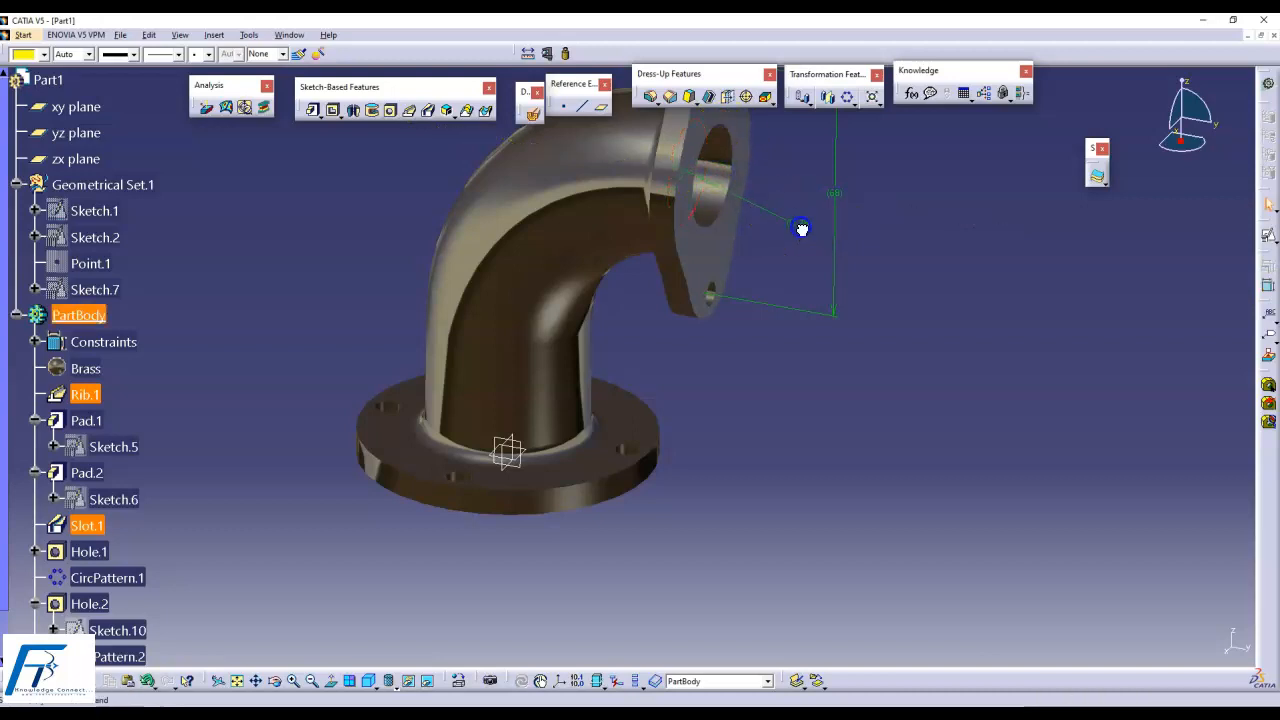
pyautogui.moveTo(869, 449); pyautogui.dragTo(815, 383, button='middle')
pyautogui.click(1267, 291)
pyautogui.moveTo(590, 348); pyautogui.dragTo(617, 416, button='middle')
pyautogui.click(698, 465)
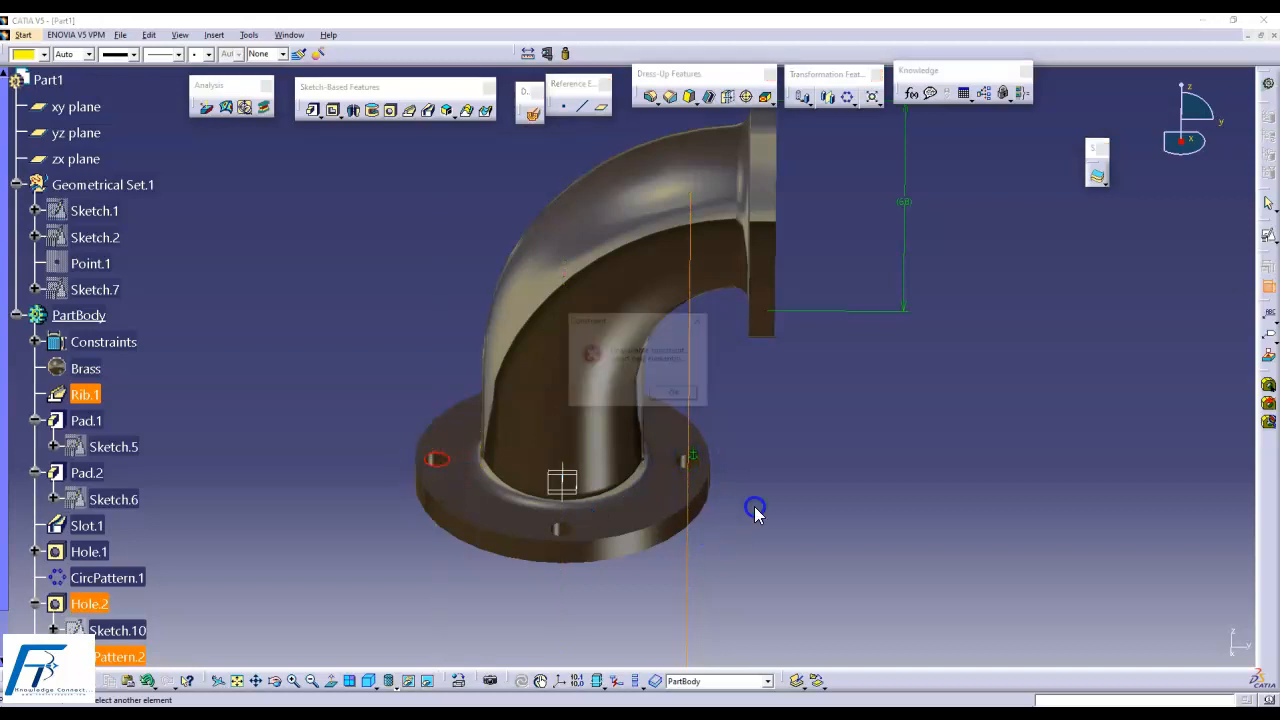
pyautogui.click(699, 321)
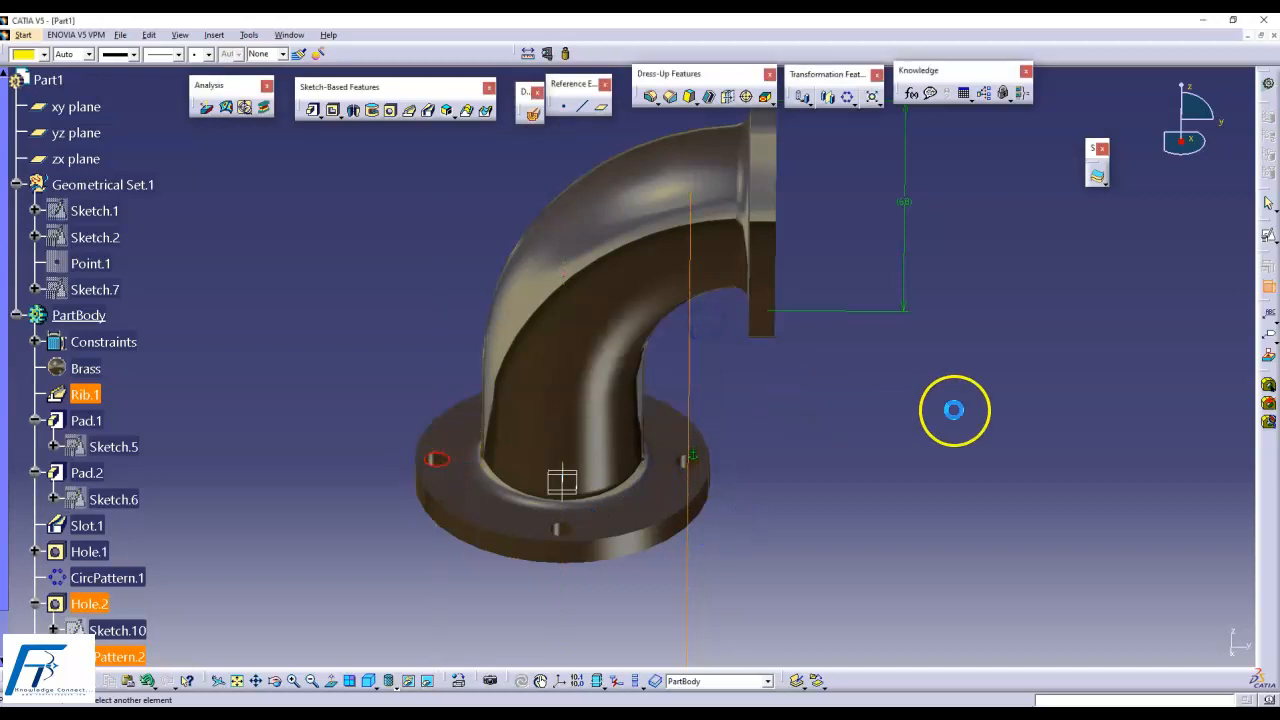
# - Dimension the spacing between two opposite bolt holes on the round base flange, placing the dimension below the flange
pyautogui.click(1267, 286)
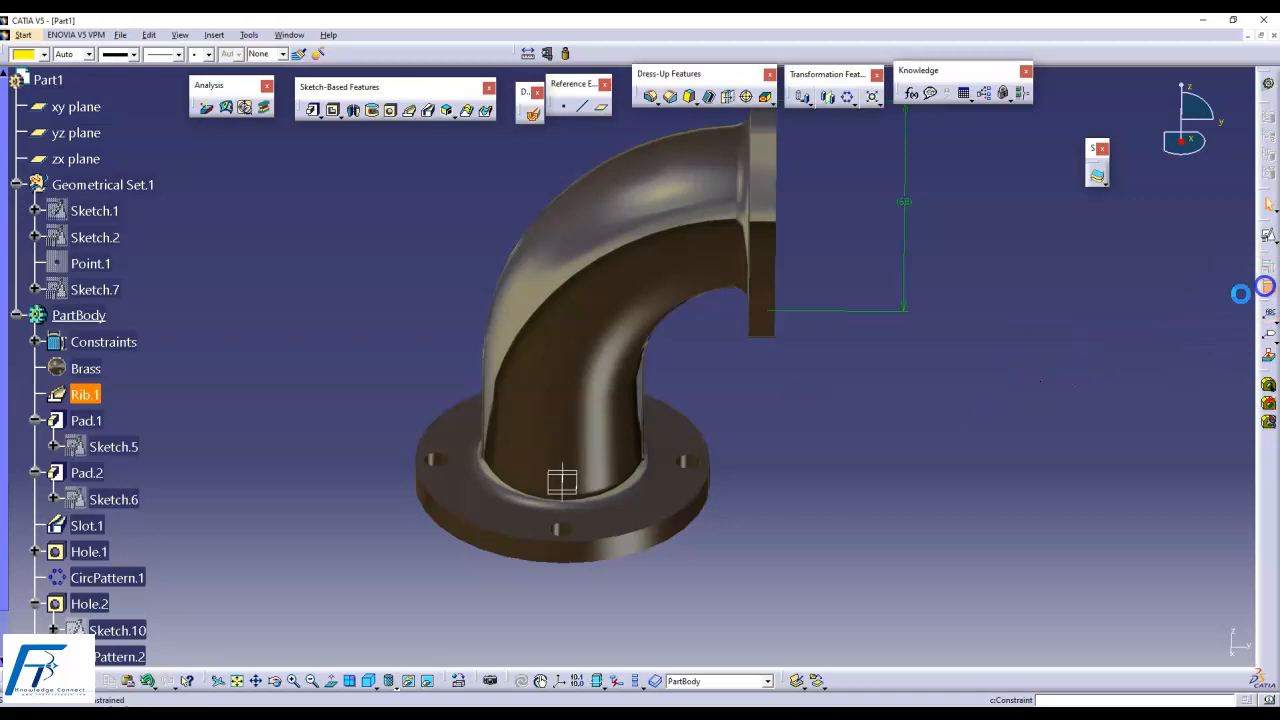
pyautogui.click(690, 463)
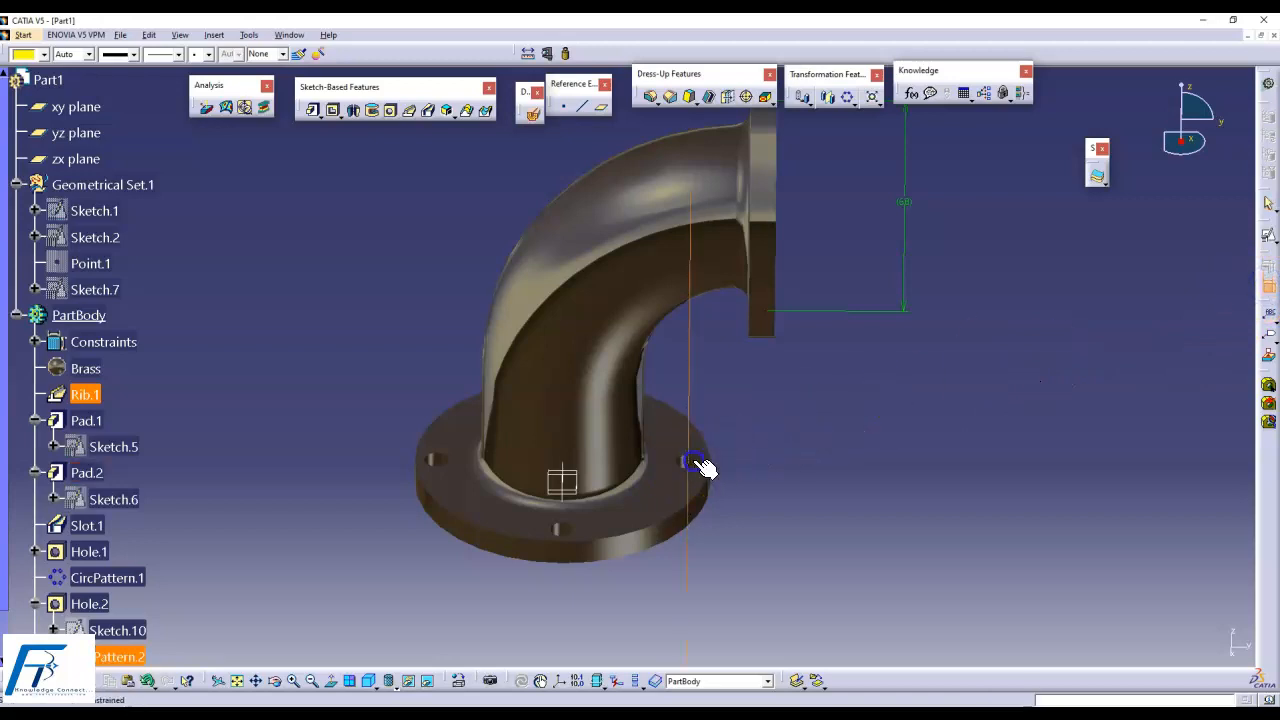
pyautogui.click(437, 462)
pyautogui.click(571, 586)
pyautogui.moveTo(571, 591); pyautogui.dragTo(479, 453, button='middle')
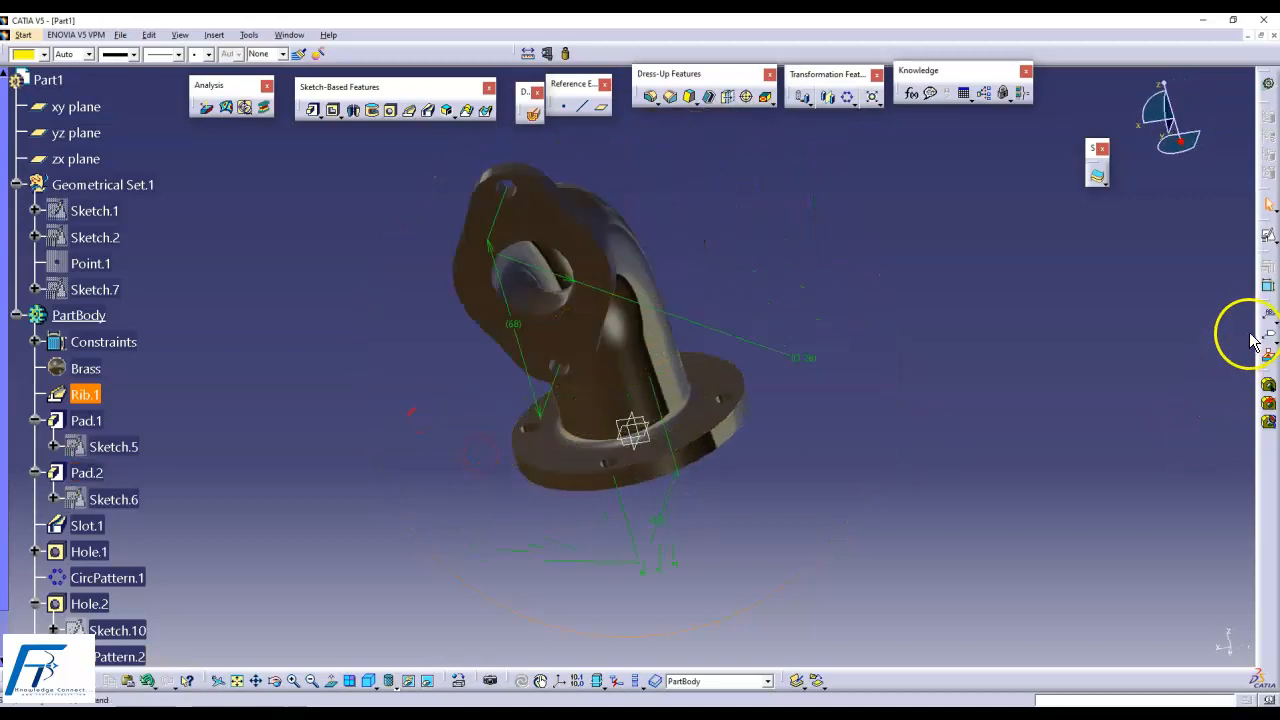
# - Try to add a diameter dimension to the curved side edge of the oval flange
pyautogui.click(565, 208)
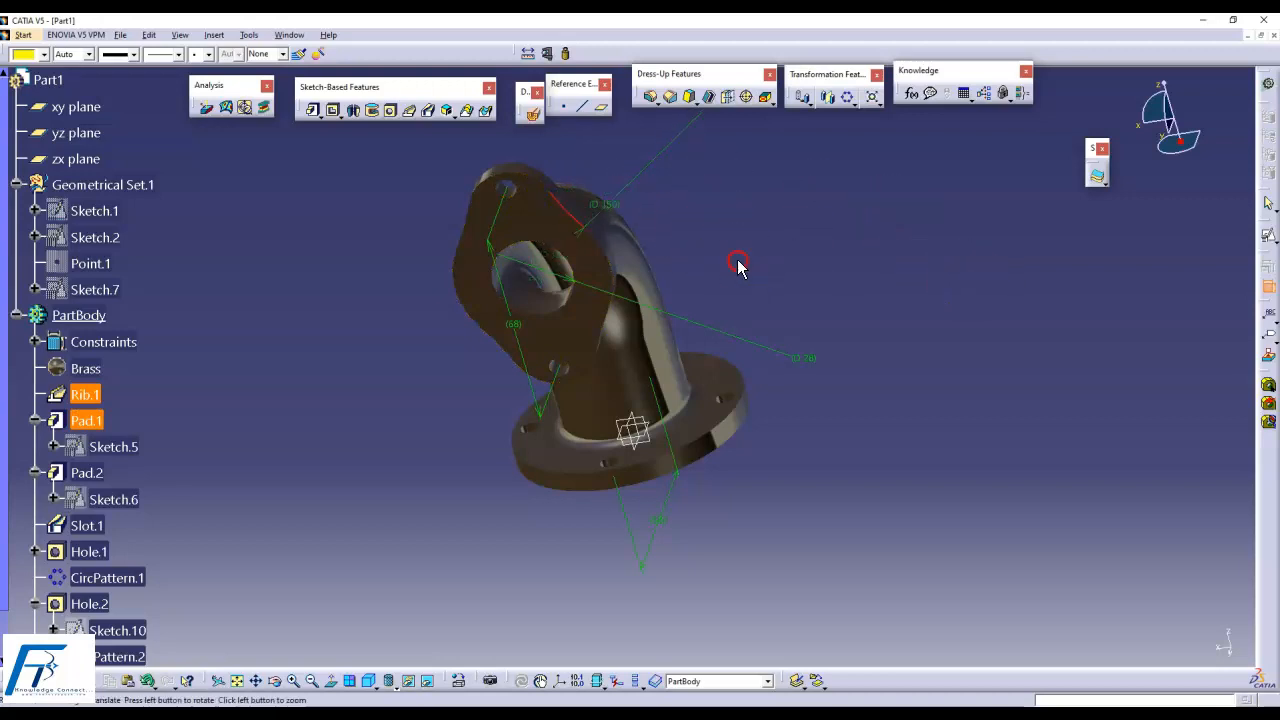
pyautogui.moveTo(737, 266); pyautogui.dragTo(969, 225, button='middle')
pyautogui.moveTo(566, 228); pyautogui.dragTo(535, 355, button='middle')
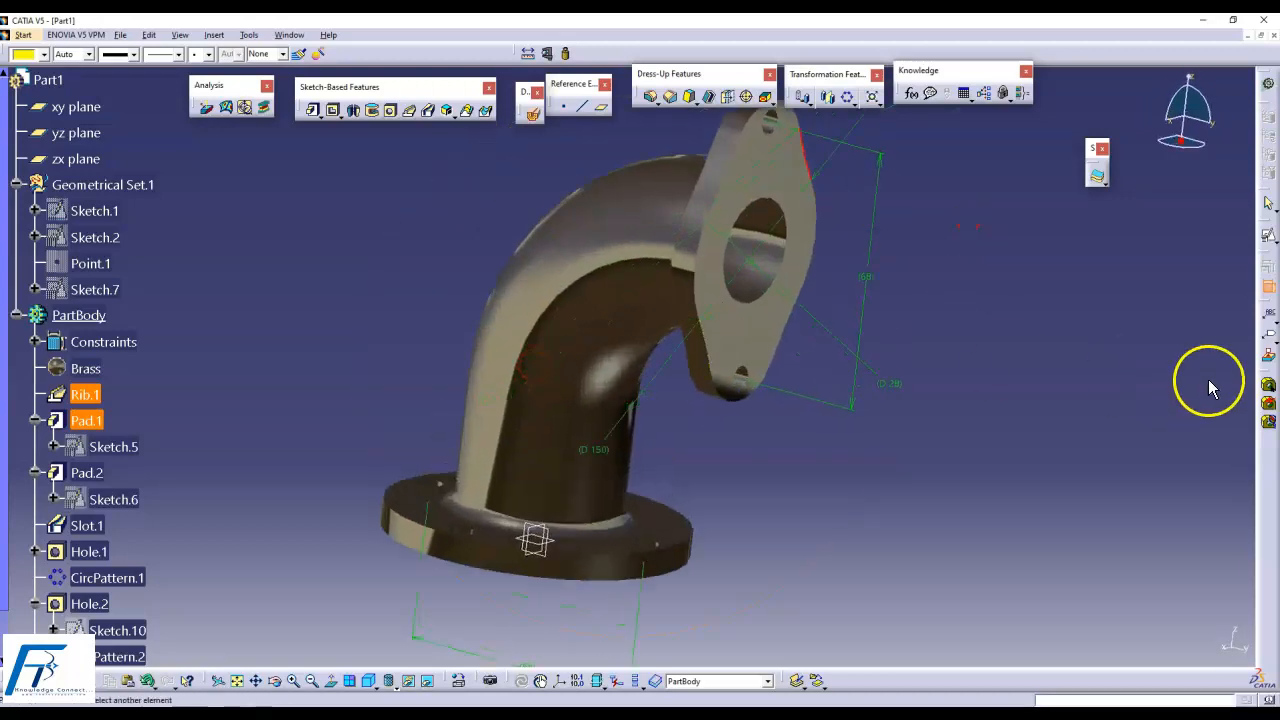
pyautogui.moveTo(886, 340); pyautogui.dragTo(497, 424, button='middle')
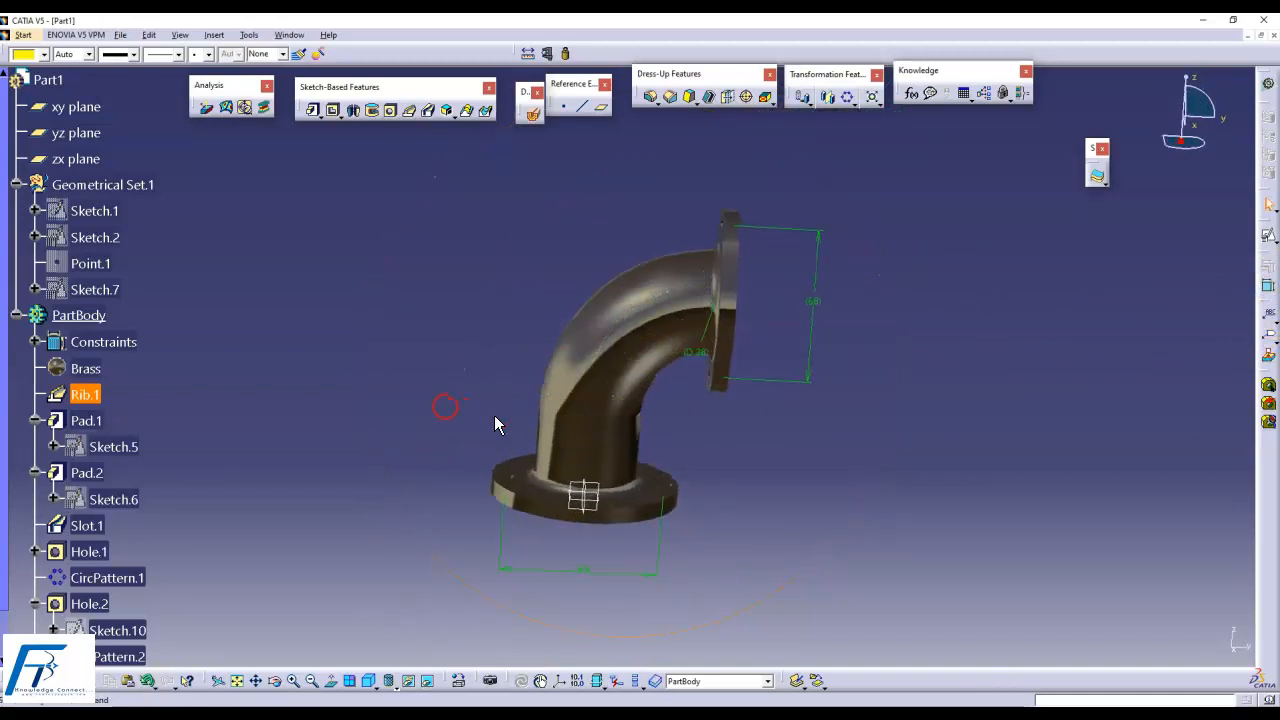